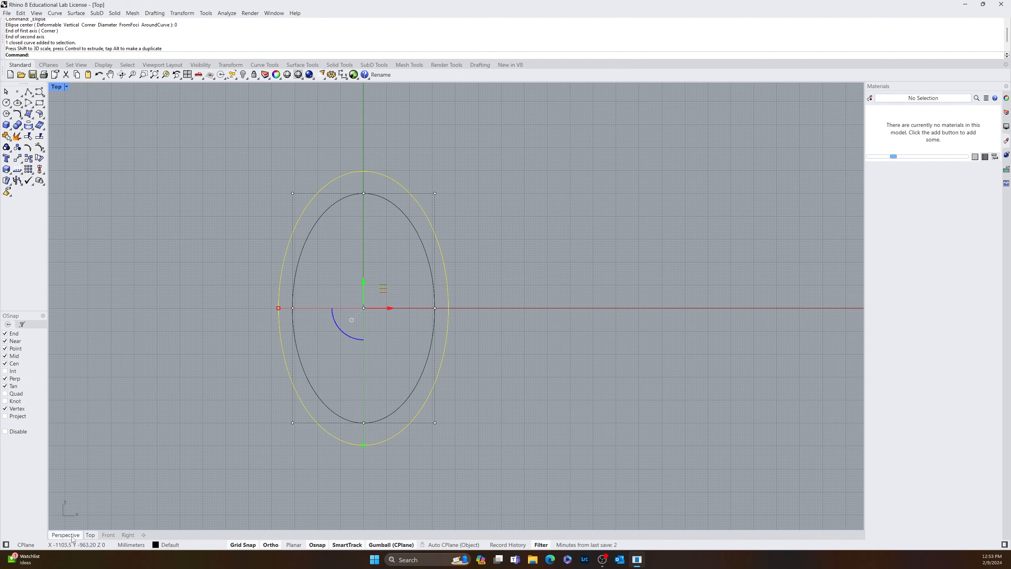
- Make a smaller scaled copy of the inner ellipse about its centre and move it along positive Y, inside the original
left_click(562, 424)
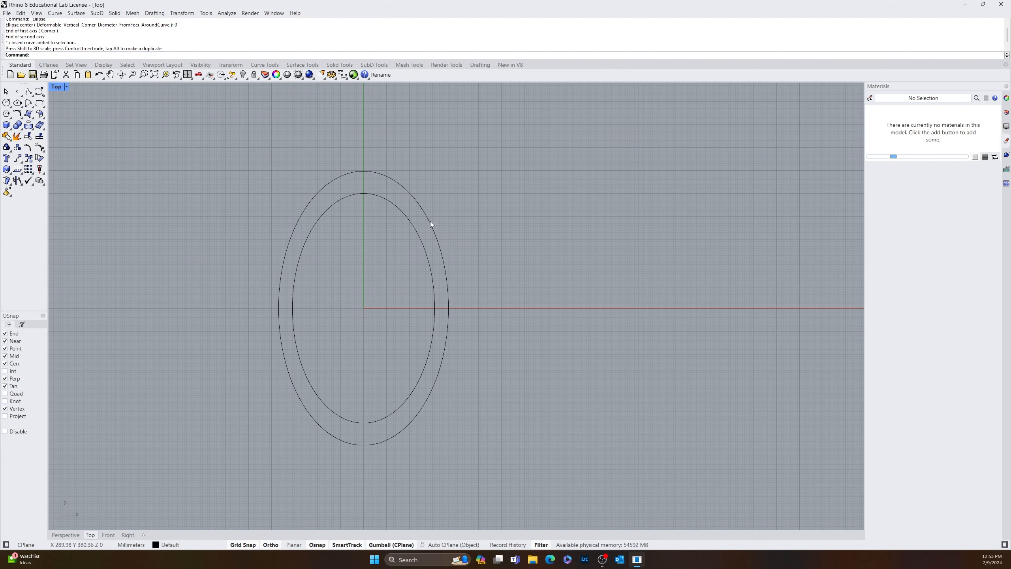
left_click(425, 244)
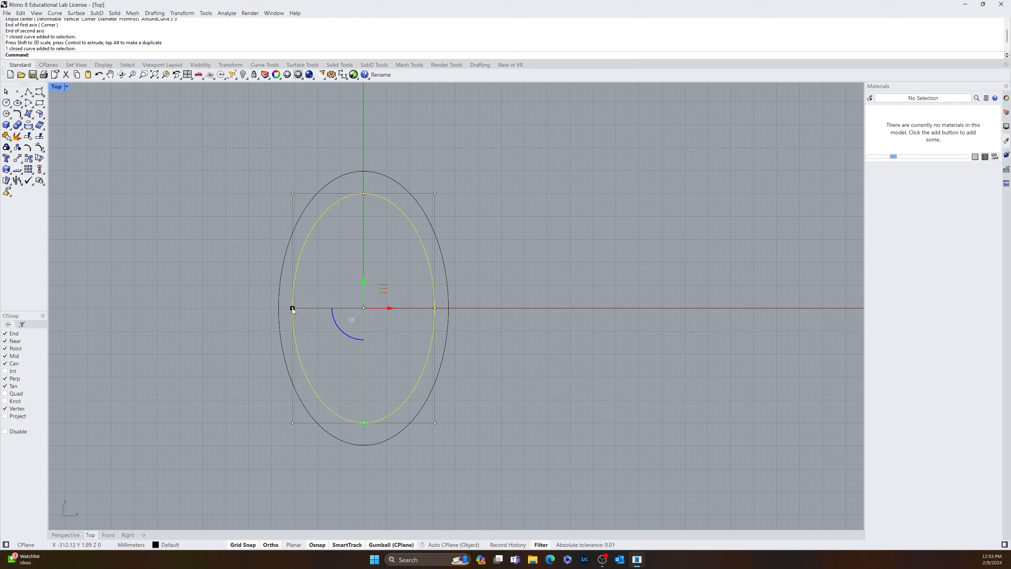
left_click_drag(292, 309, 332, 318)
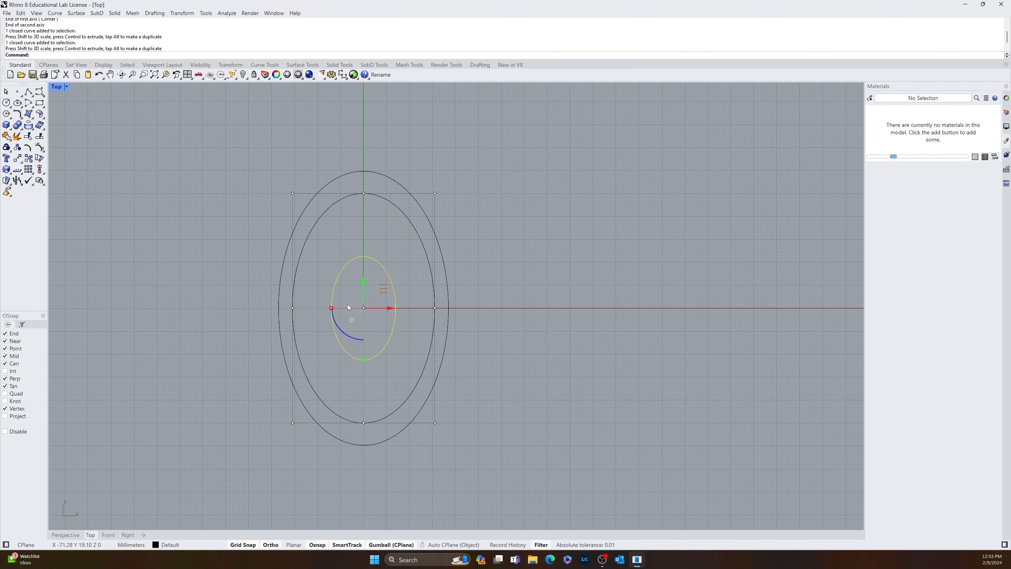
left_click(363, 282)
left_click_drag(363, 283, 373, 231)
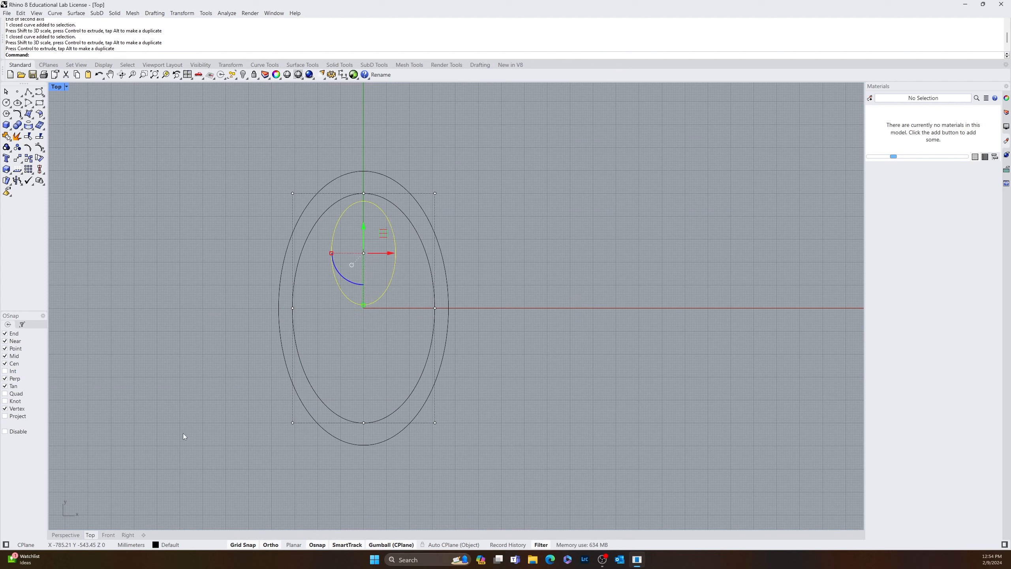
left_click(186, 456)
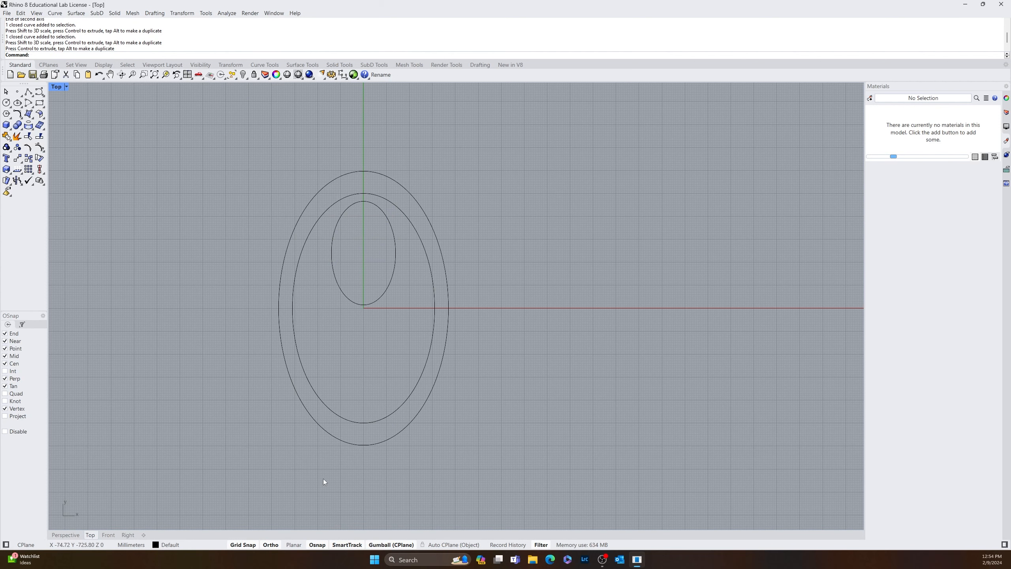
- Copy the small ellipse along negative Y to the opposite side of the X axis
left_click(365, 305)
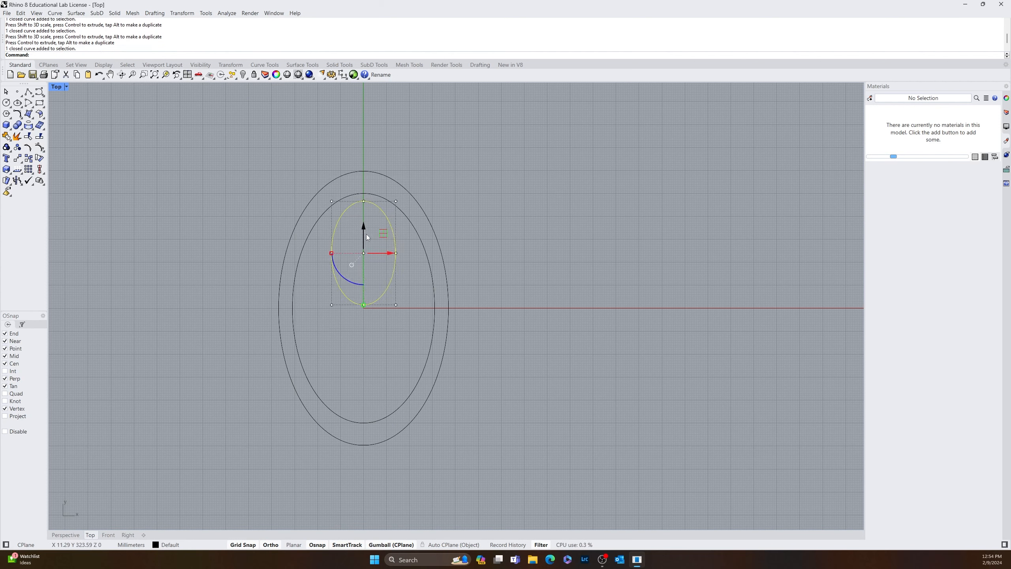
left_click_drag(363, 230, 363, 354, "alt")
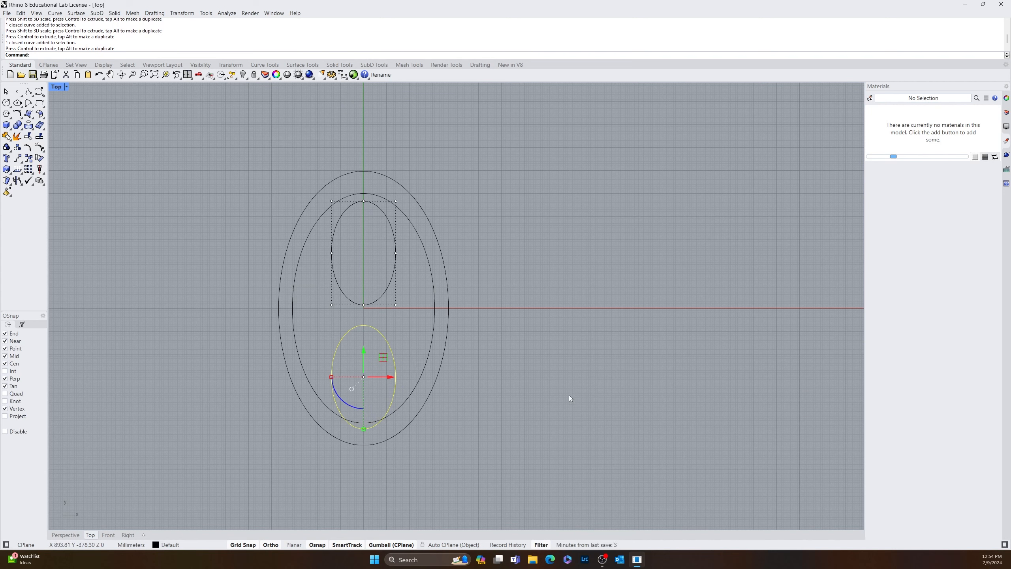
left_click(506, 450)
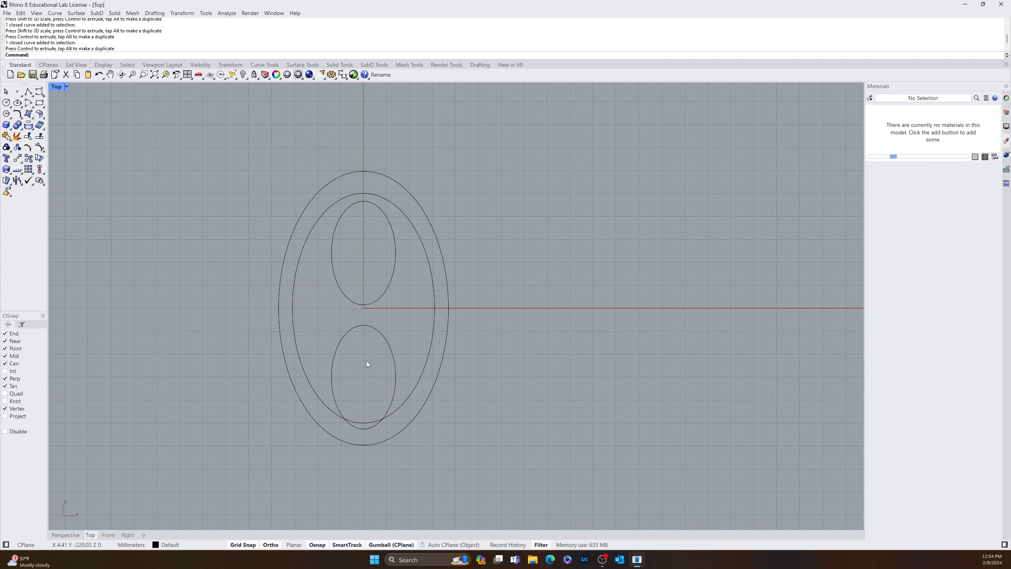
- In the Perspective view, raise the largest ellipse vertically above the other curves
left_click(66, 535)
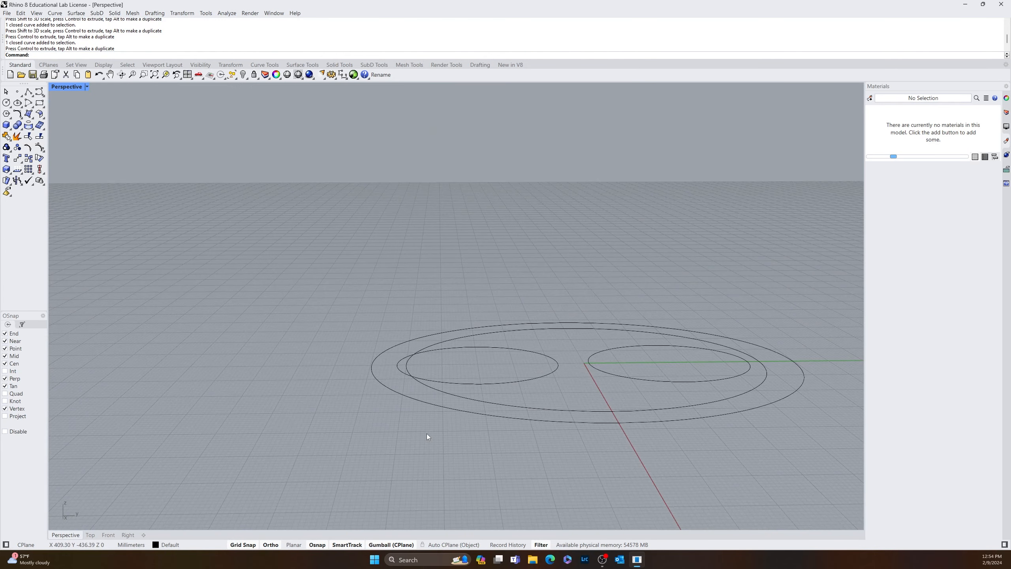
left_click(477, 420)
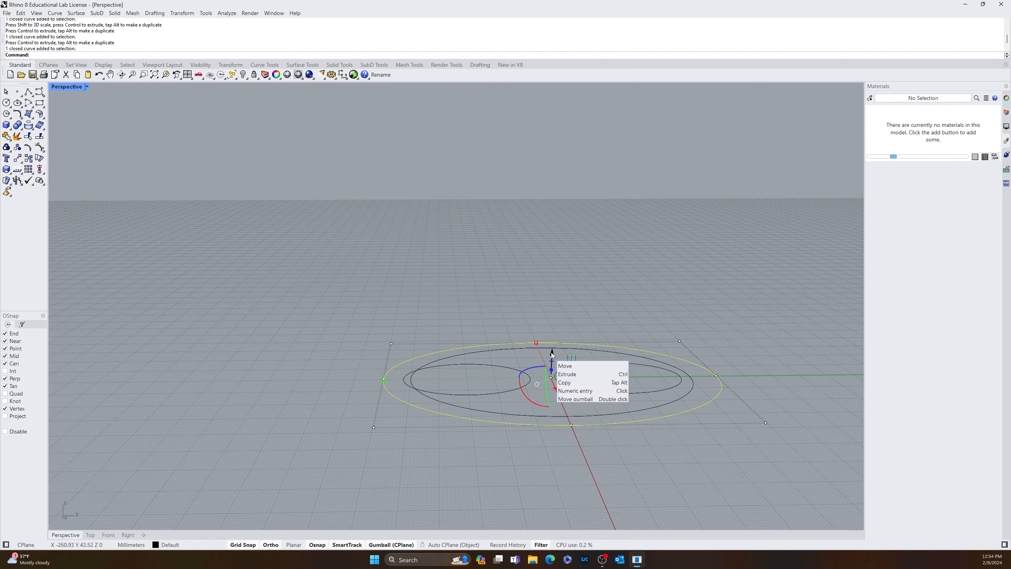
left_click_drag(552, 354, 576, 282)
left_click(584, 454)
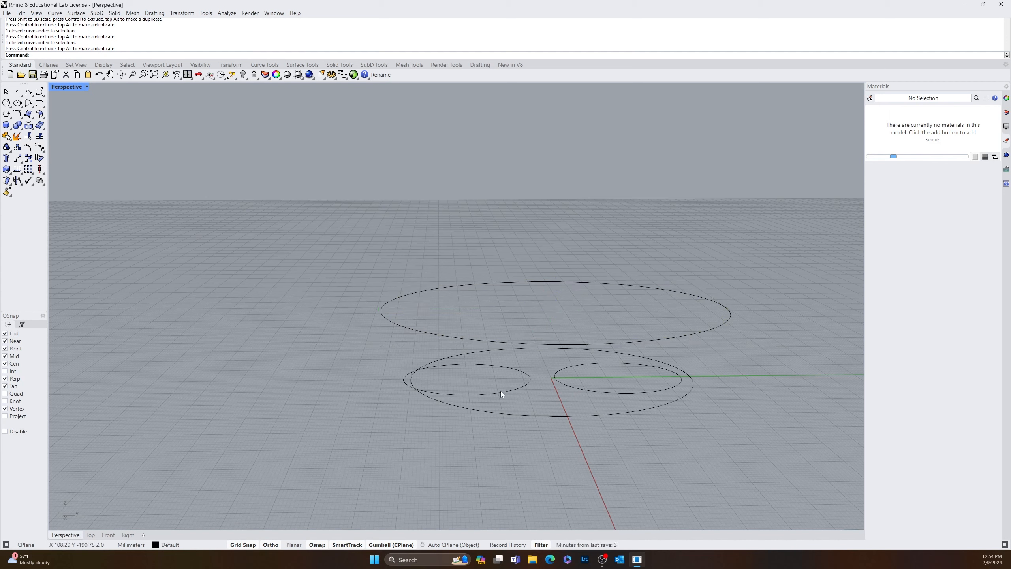
- Raise both small ellipses vertically to about the same height, well above the largest ellipse
left_click(501, 392)
left_click_drag(467, 352, 490, 210)
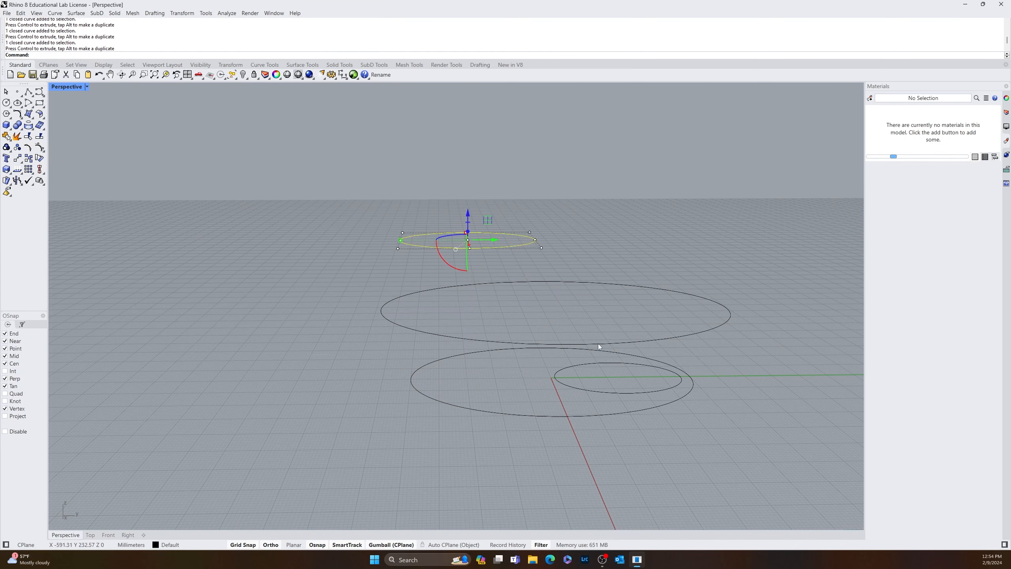
left_click(616, 390)
left_click(616, 392)
left_click_drag(625, 348, 659, 215)
left_click(553, 257)
right_click_drag(552, 257, 504, 331)
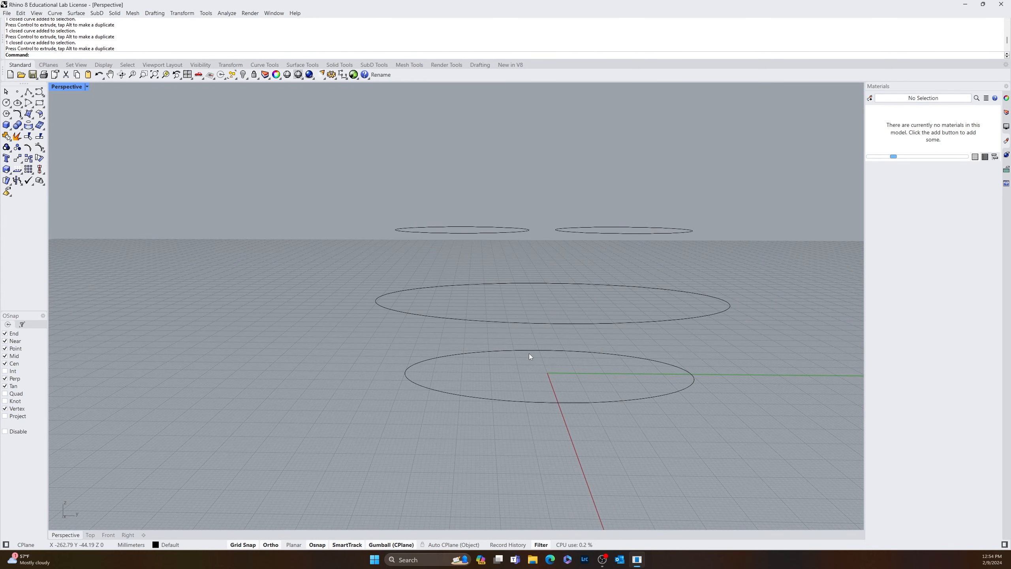
type("loft")
key("Return")
left_click(523, 403)
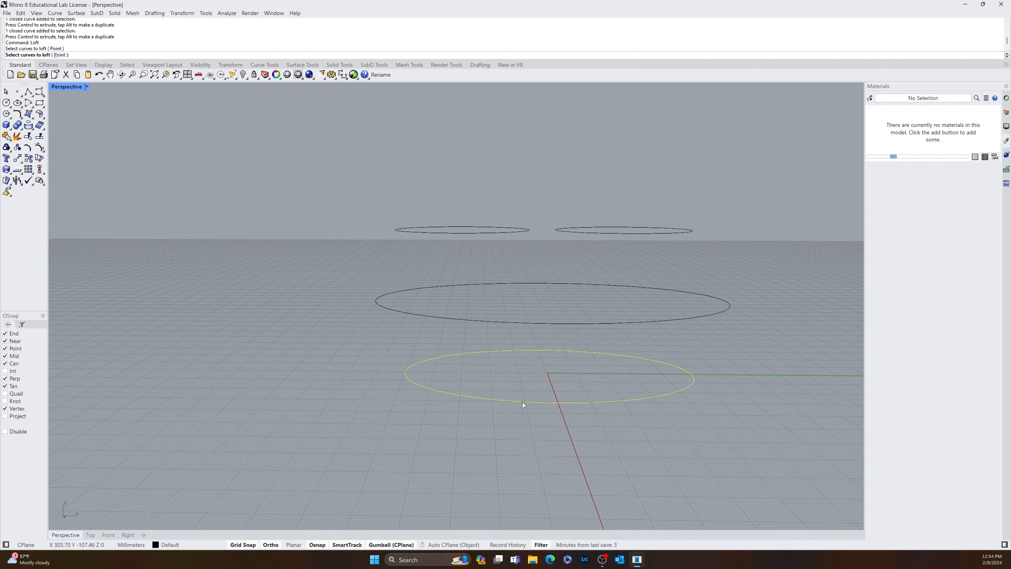
left_click(525, 322)
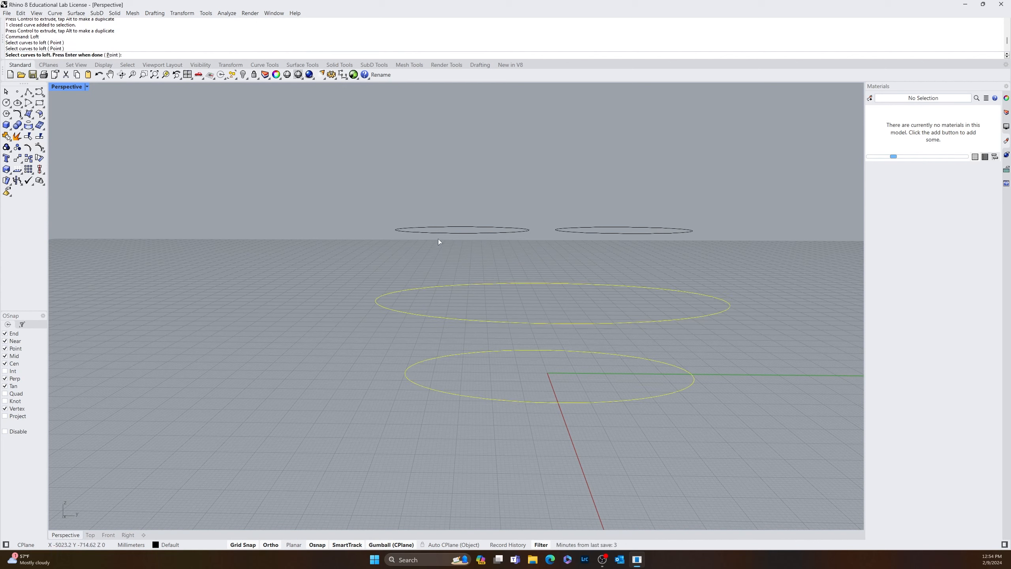
left_click(451, 233)
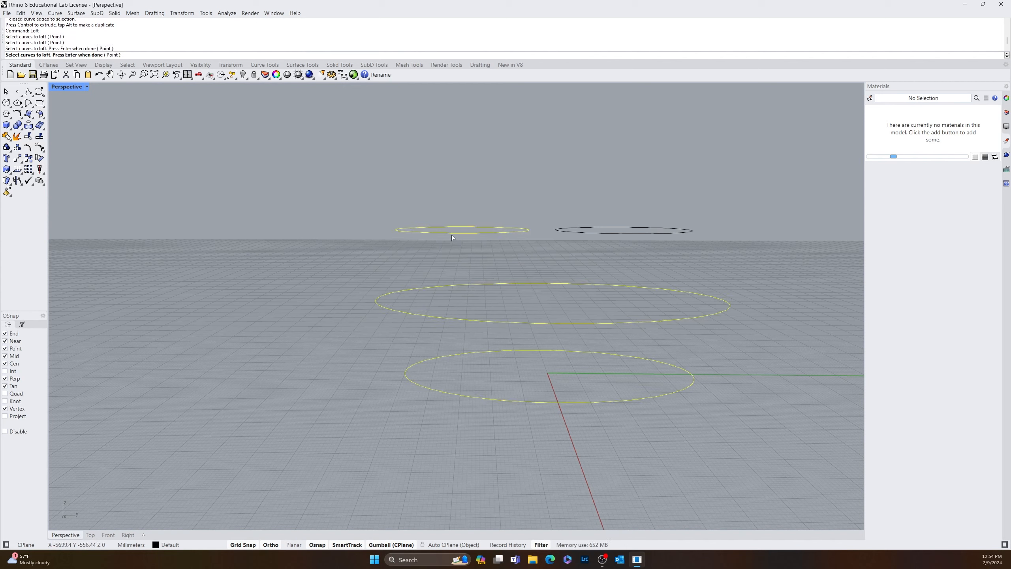
left_click(618, 237)
key("Return")
key("Escape")
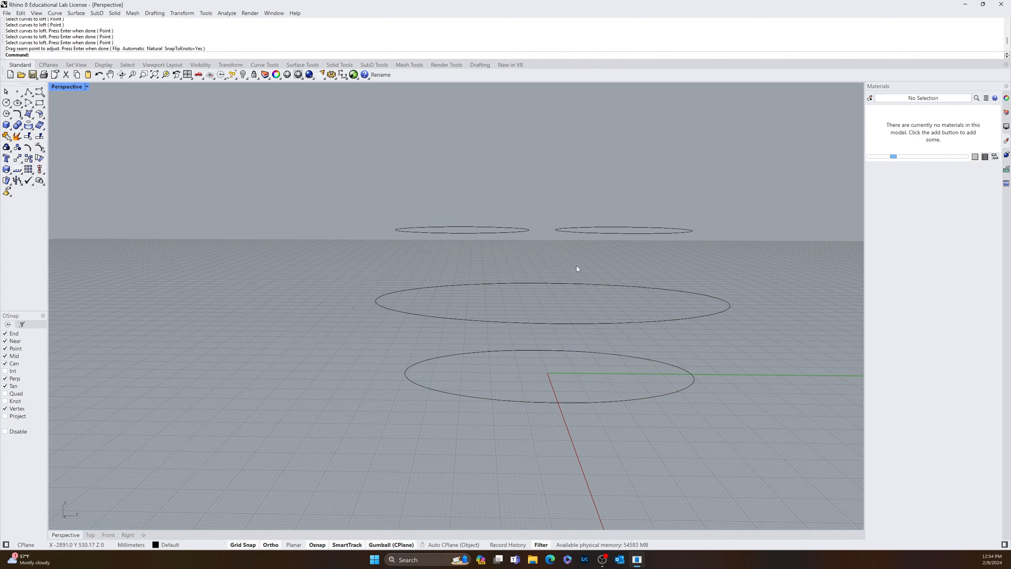
- Try to loft all four ellipses together as one surface, inspect the preview, and back out of it
key("Return")
left_click_drag(763, 272, 863, 225)
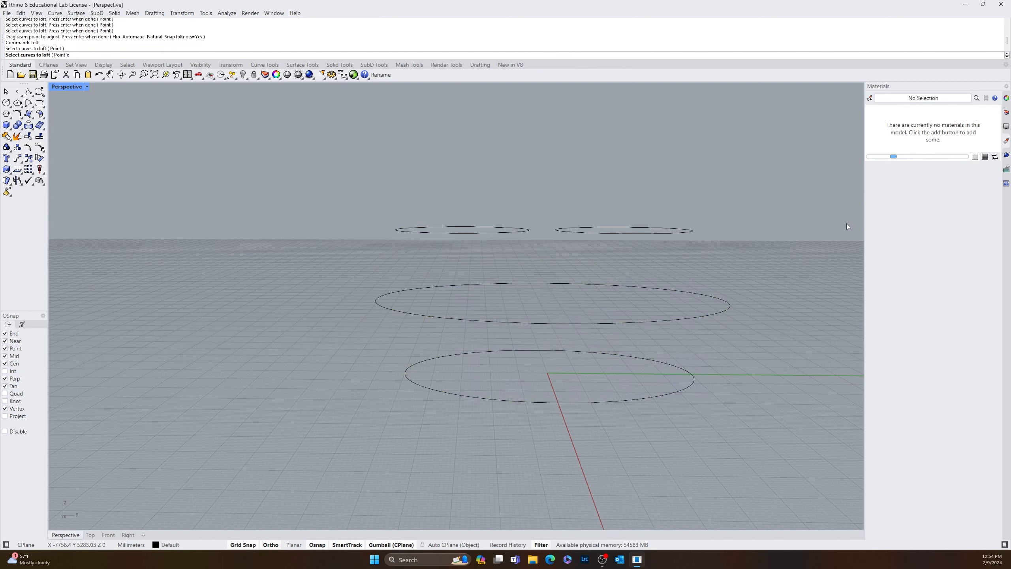
left_click_drag(793, 171, 313, 432)
key("Return")
key("Return")
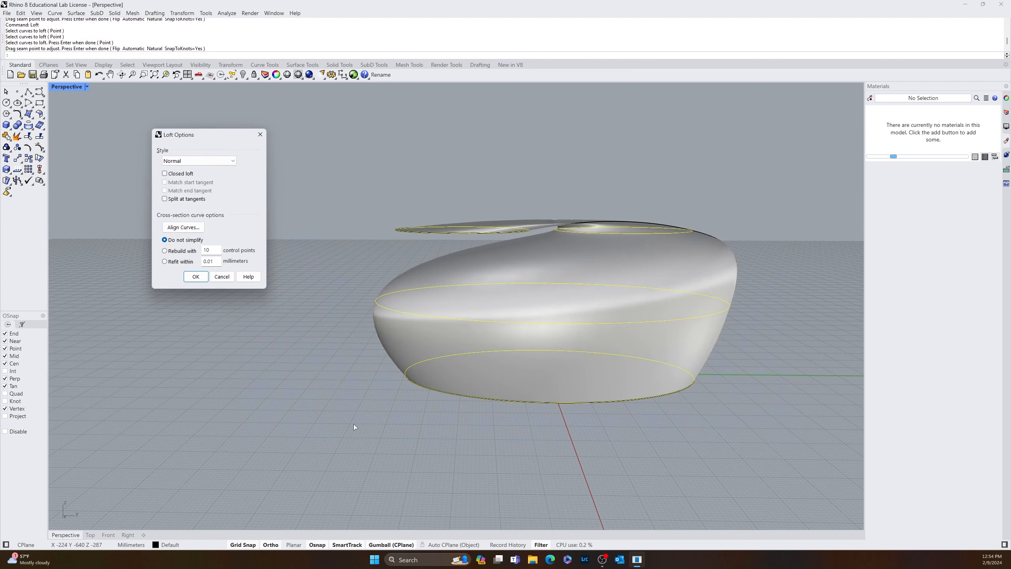
right_click_drag(376, 416, 437, 410)
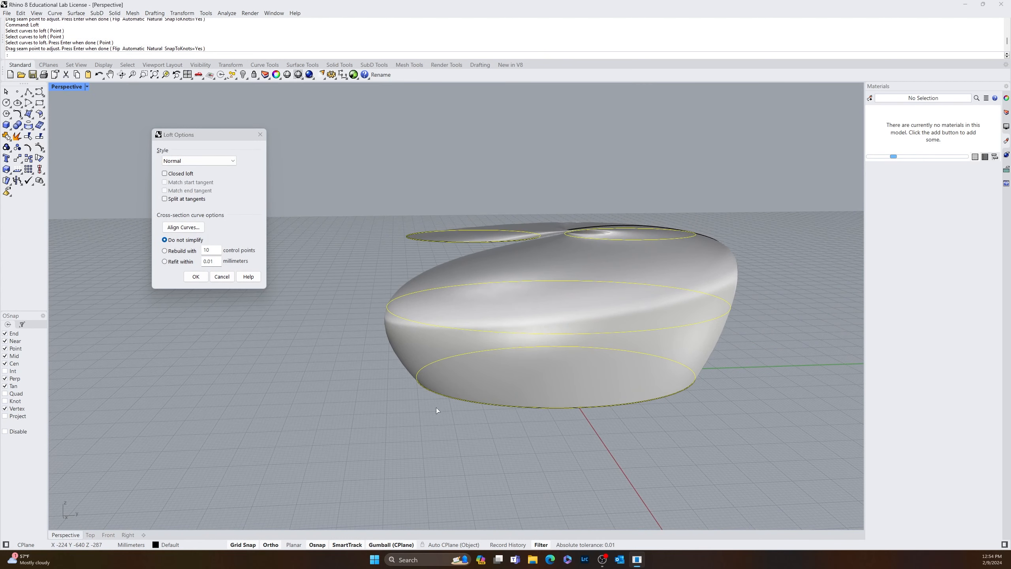
key("ctrl+z")
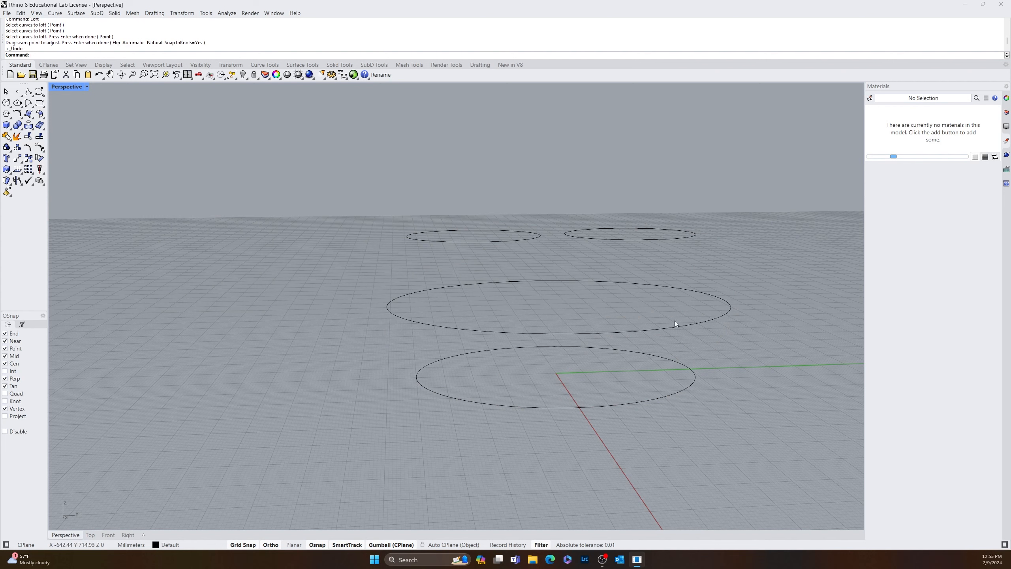
- Loft the ground-level ellipse to the raised large ellipse using the Loose style
left_click(664, 353)
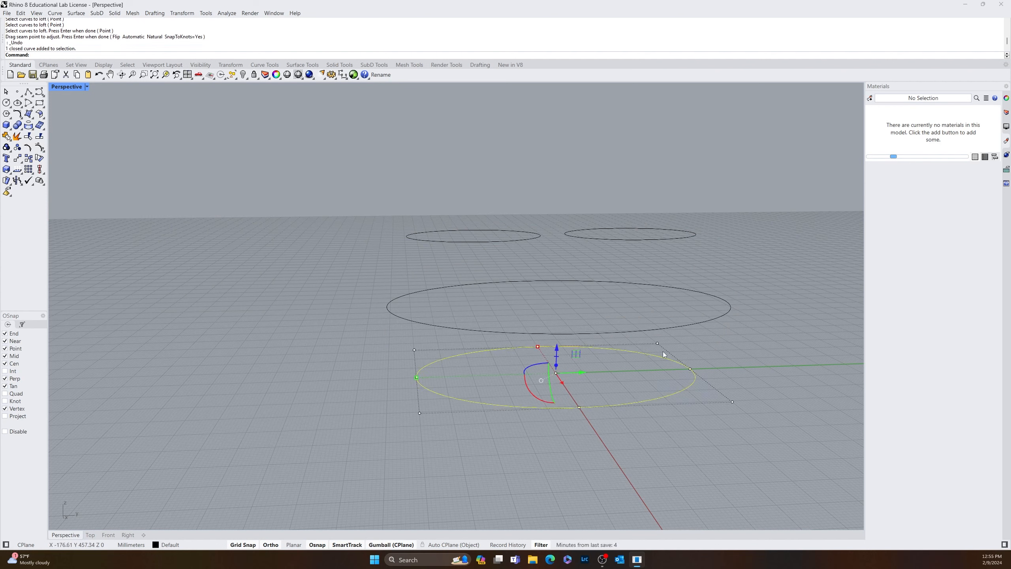
left_click(671, 329)
key("Return")
key("Return")
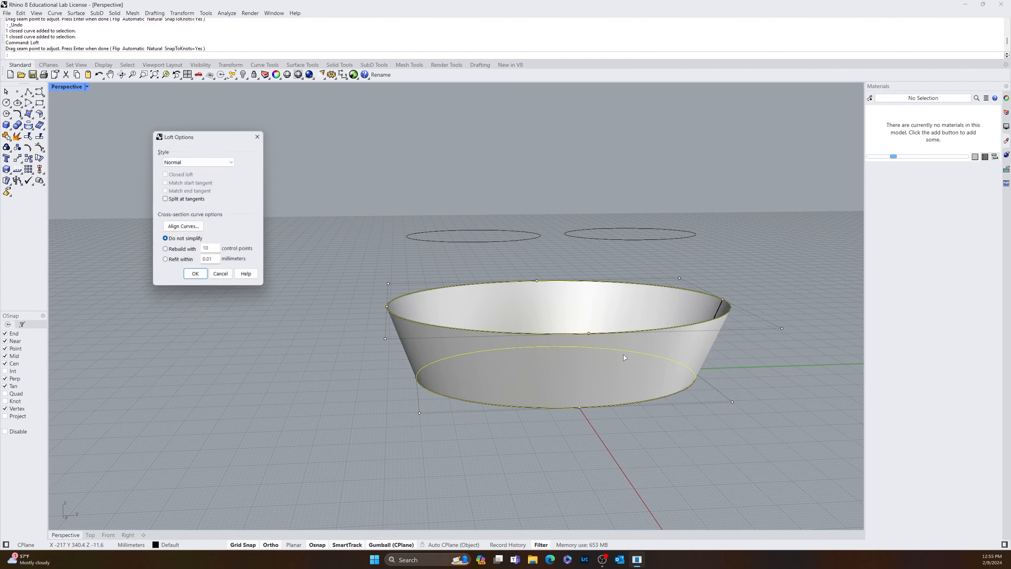
left_click(198, 161)
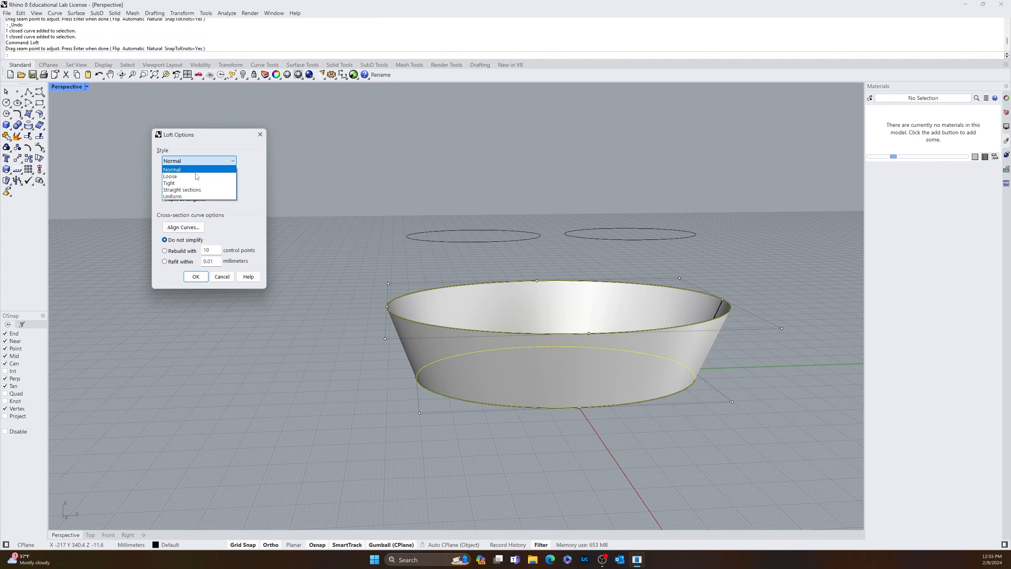
left_click(197, 176)
left_click(192, 283)
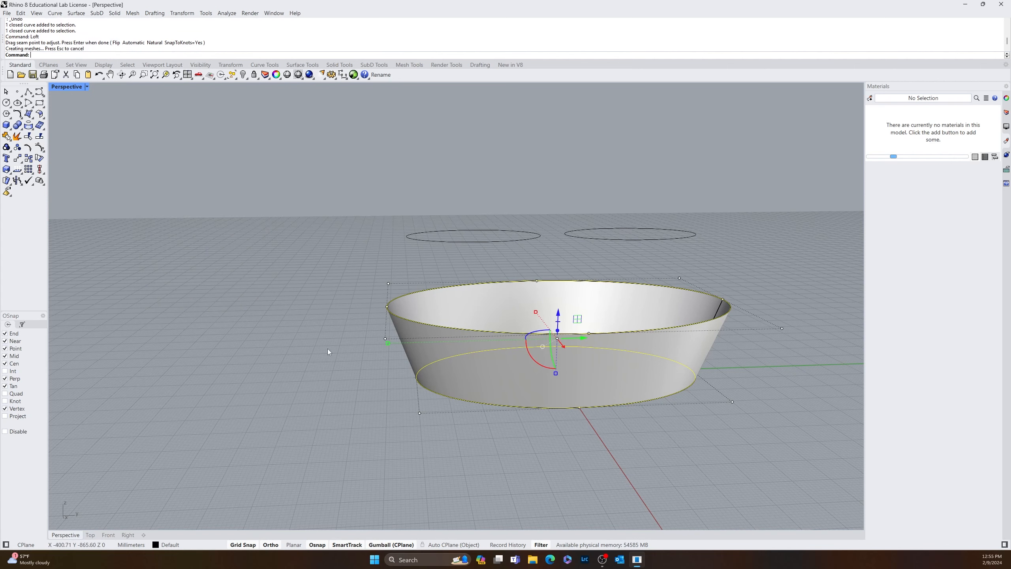
right_click_drag(374, 370, 599, 384)
left_click(467, 421)
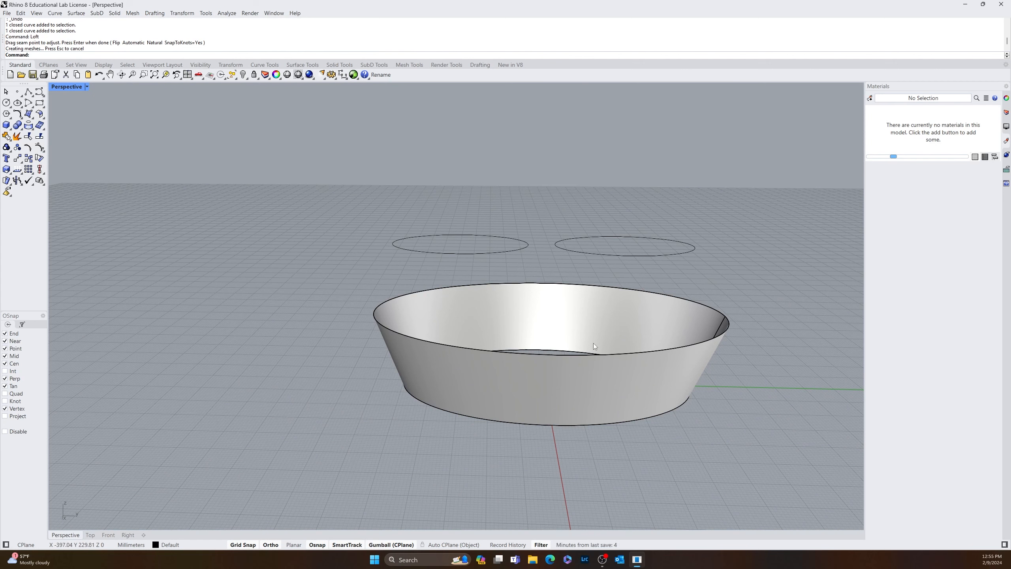
- Loft the large ellipse at the rim to the small upper ellipse on the negative-Y side
key("Return")
left_click(590, 352)
left_click(618, 378)
left_click(490, 252)
key("Return")
key("Return")
key("Return")
right_click_drag(383, 350, 260, 386)
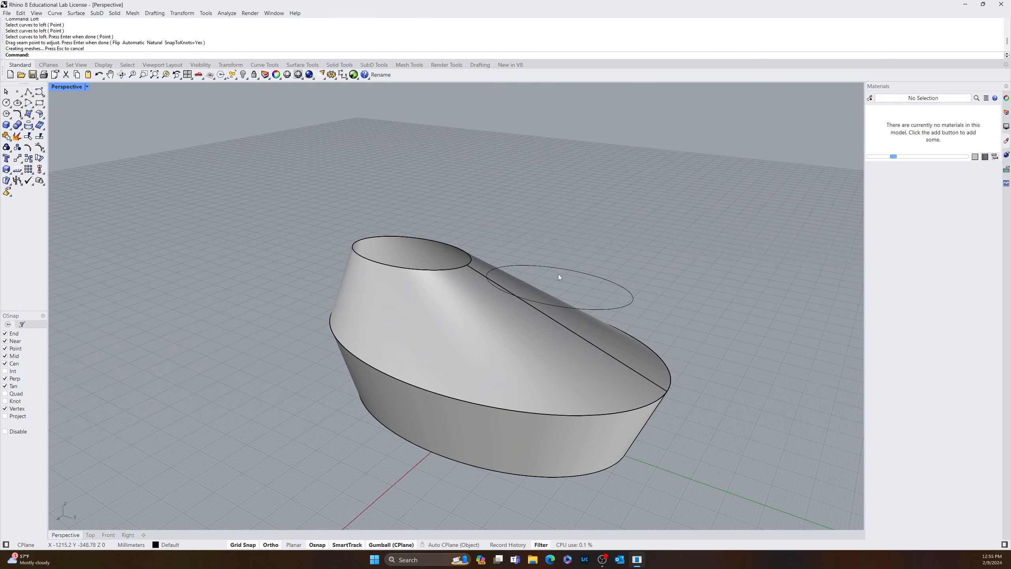
- Delete the unused small upper ellipse on the positive-Y side
left_click(614, 305)
key("Delete")
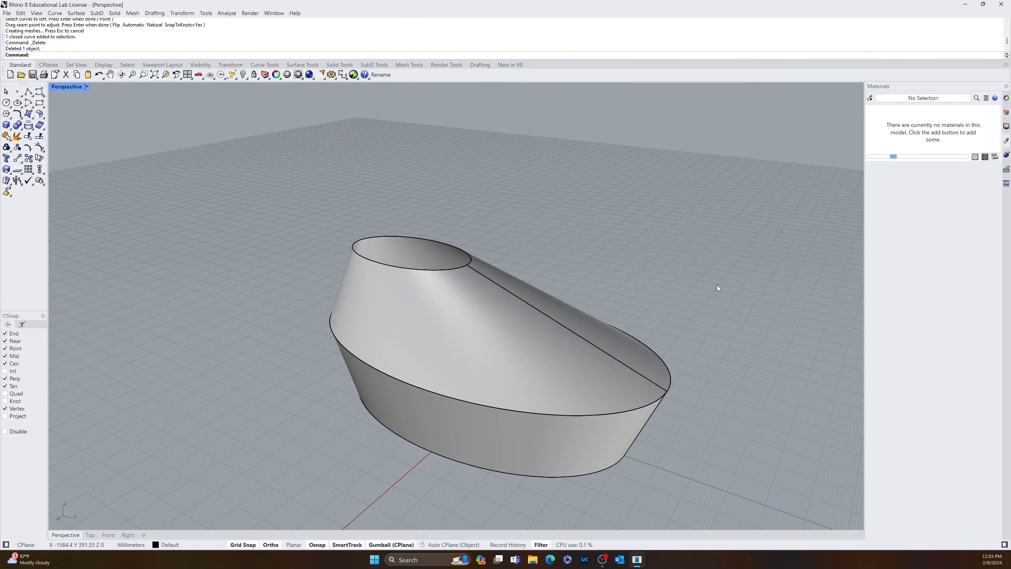
right_click_drag(650, 282, 570, 303)
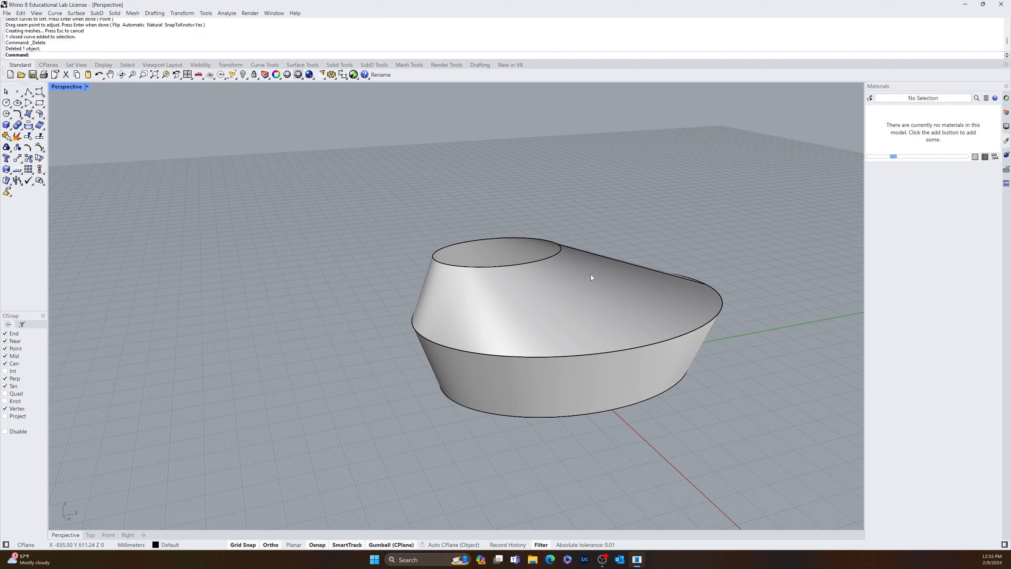
- Join the two lofted surfaces into one polysurface and cap its open top and bottom
right_click_drag(509, 250, 701, 220)
left_click_drag(701, 220, 340, 439)
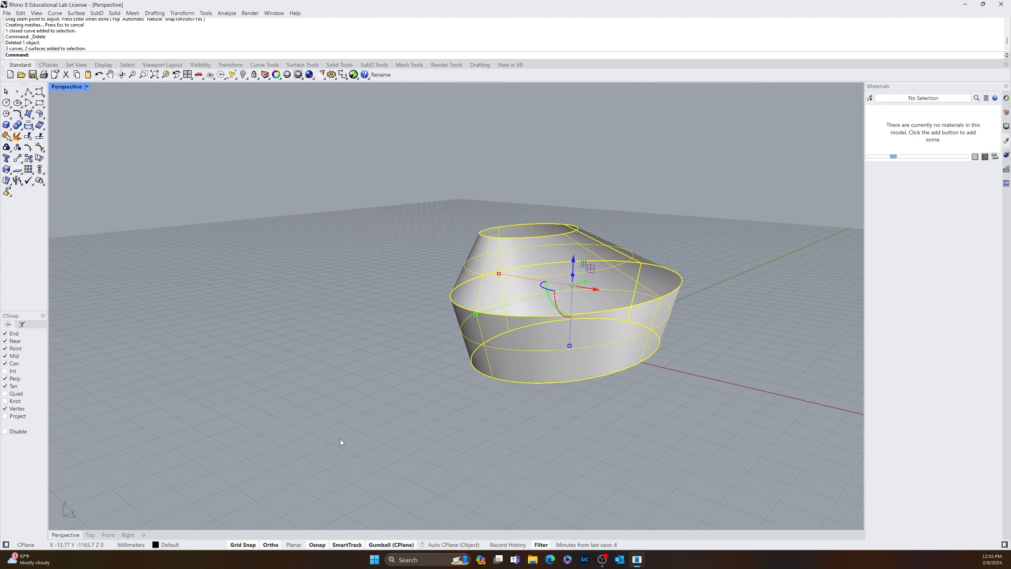
type("j")
key("Return")
type("ca")
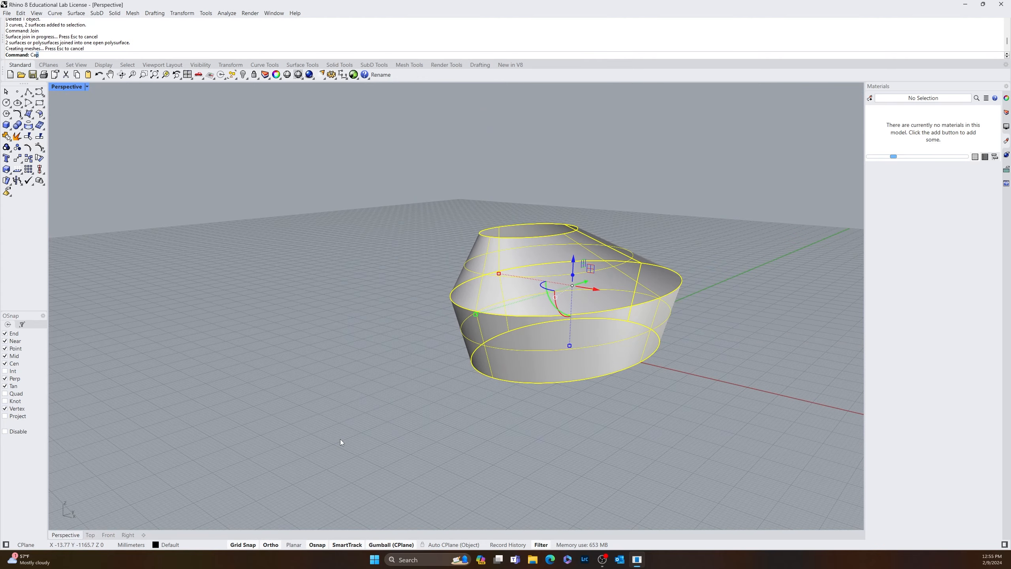
type("p")
key("Return")
left_click(339, 439)
- Inspect the capped form from several angles, select its polysurface, and show its object properties to check the type
right_click_drag(451, 408, 597, 414)
scroll(506, 439, "up", 9)
scroll(539, 395, "down", 8)
scroll(487, 374, "up", 3)
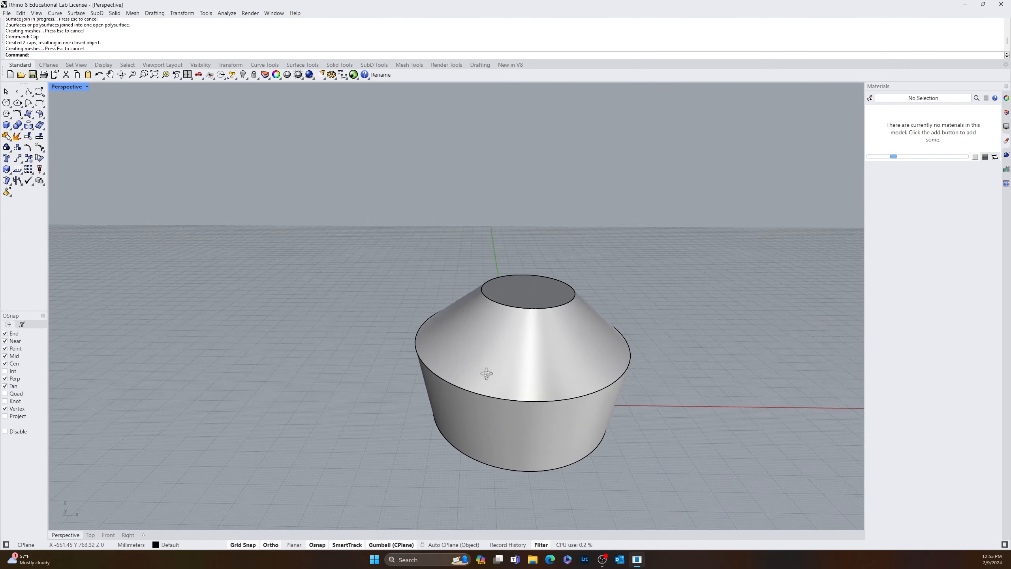
right_click_drag(487, 374, 605, 350)
left_click(516, 340)
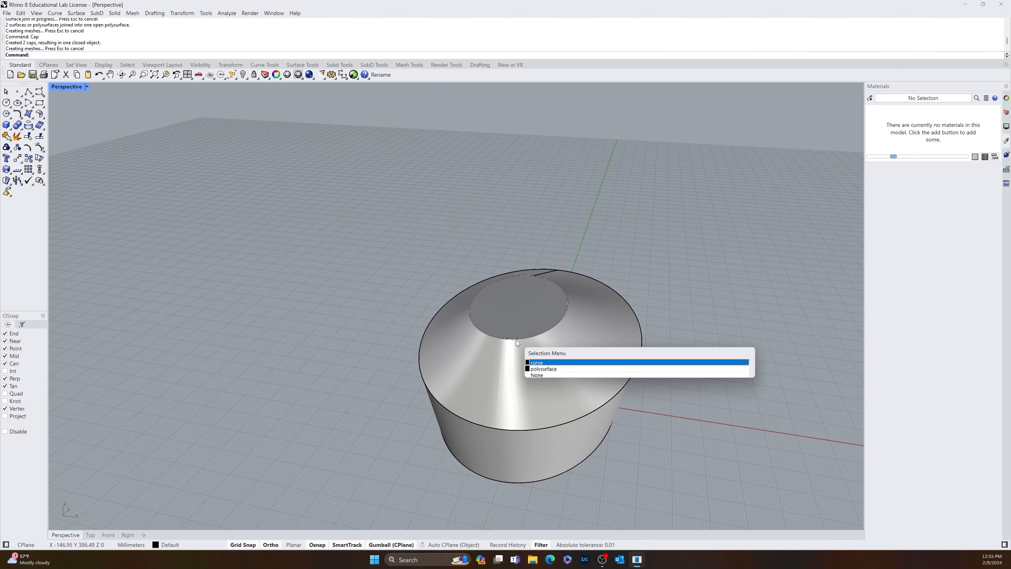
left_click(581, 368)
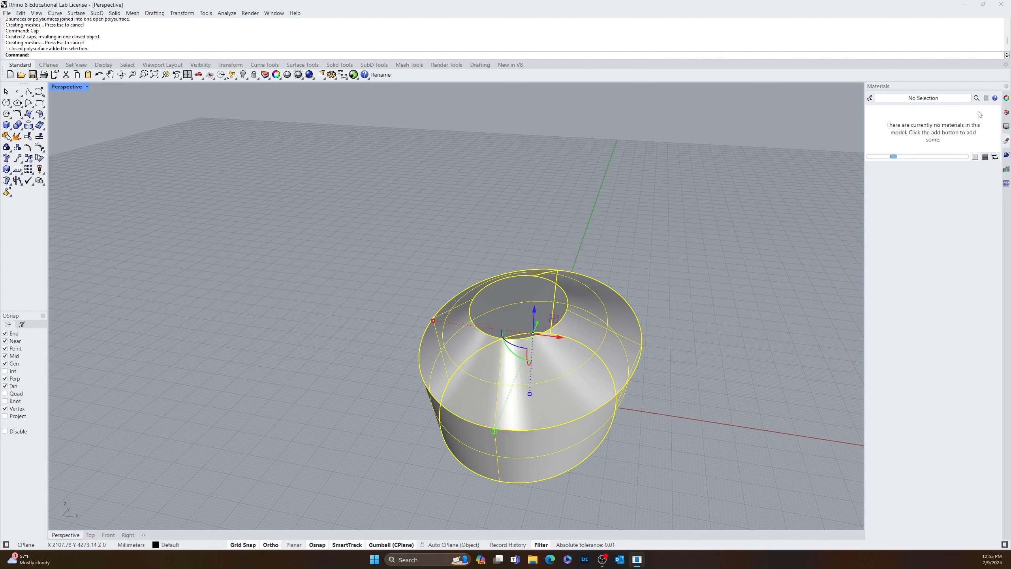
left_click(1007, 98)
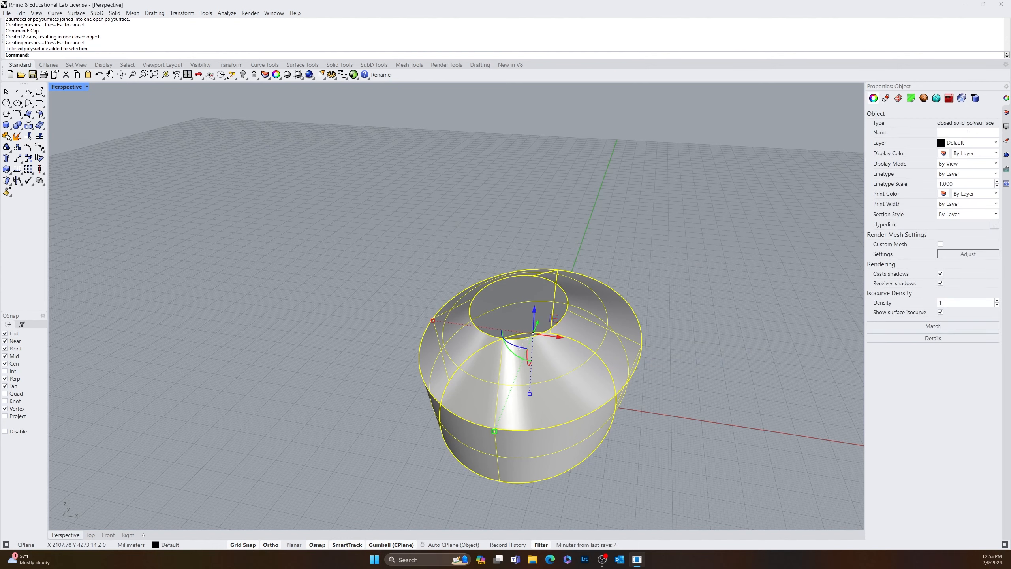
- Quad-remesh the capped polysurface with a target quad count of 50, converting the result to a SubD
left_click(707, 180)
right_click_drag(707, 181, 684, 226)
right_click_drag(449, 385, 500, 397)
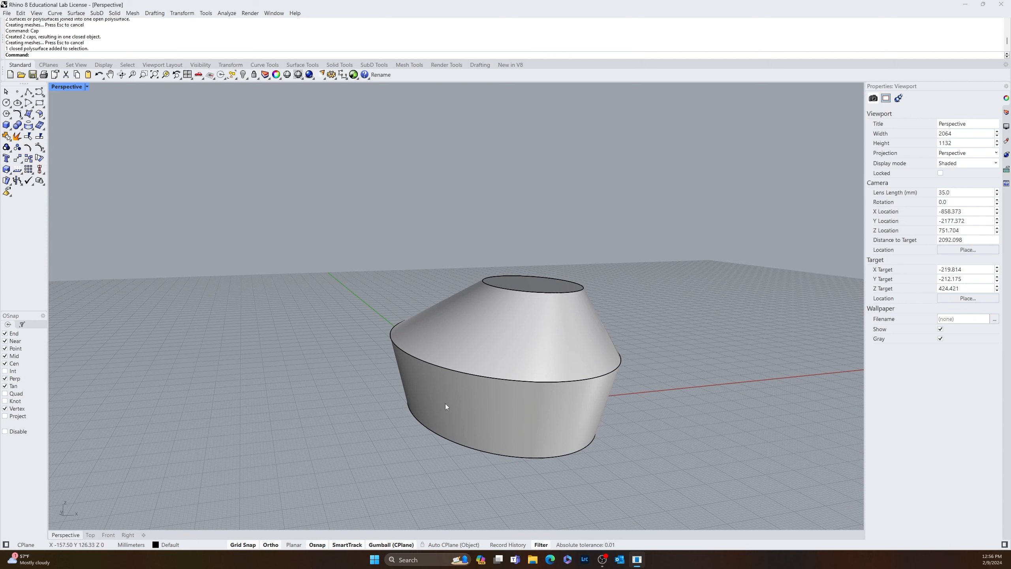
right_click_drag(474, 434, 461, 469)
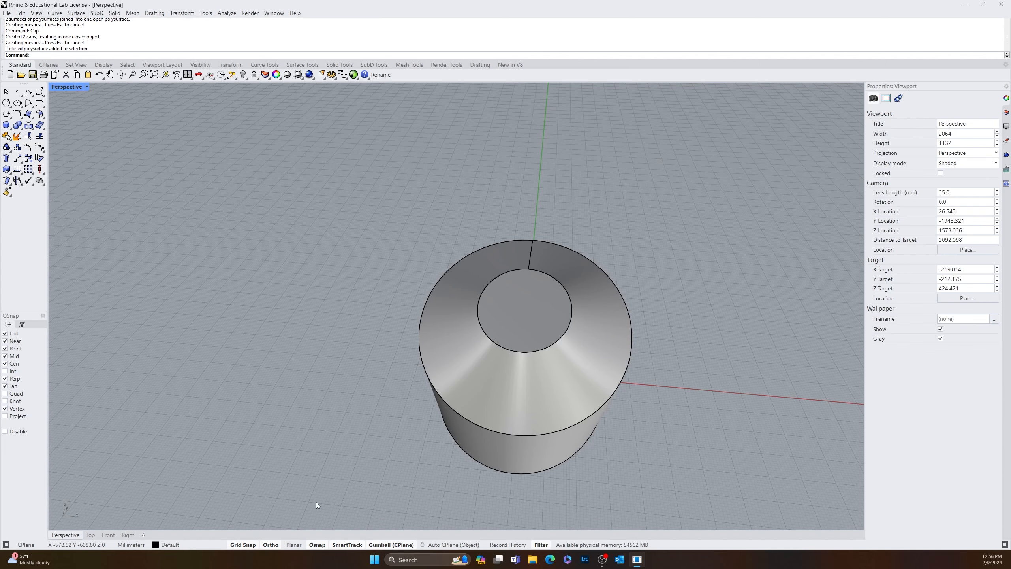
right_click_drag(316, 505, 406, 440)
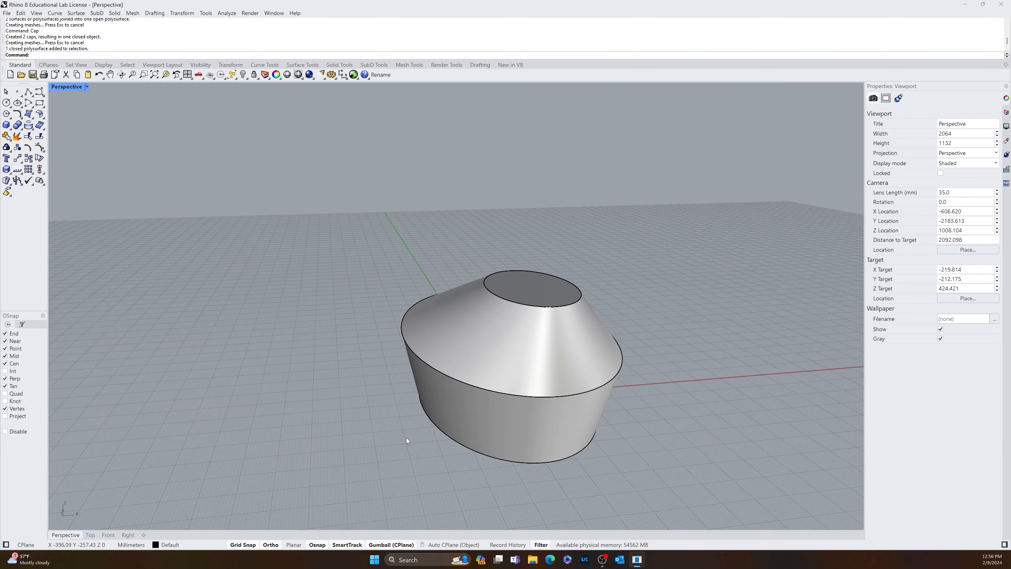
left_click(564, 359)
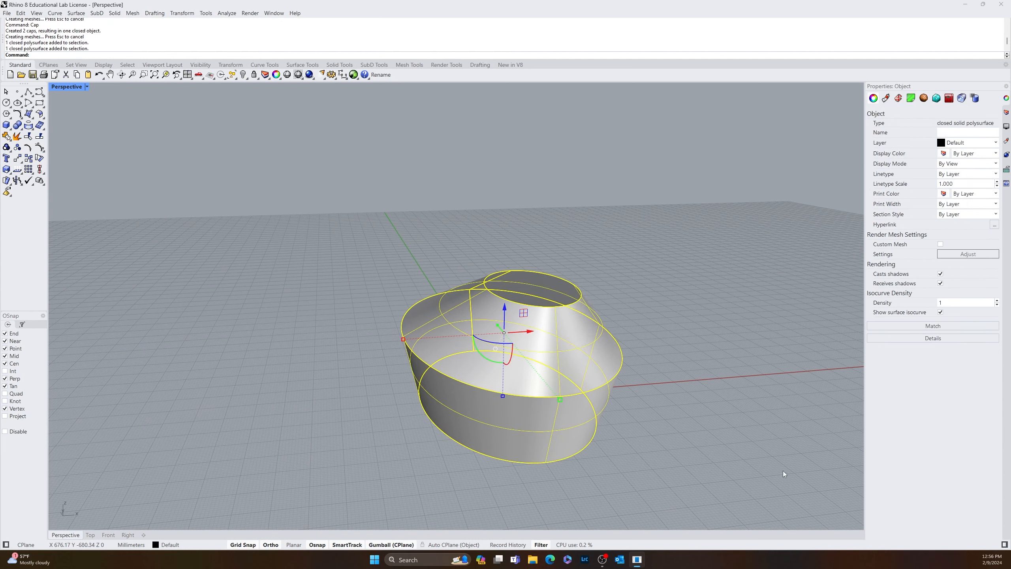
type("QuadRemesh")
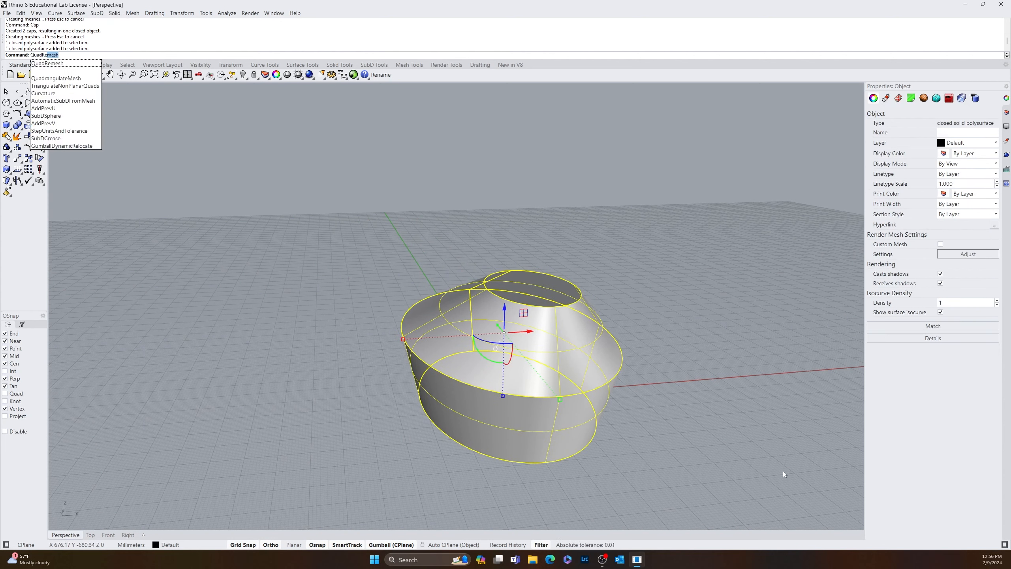
key("Return")
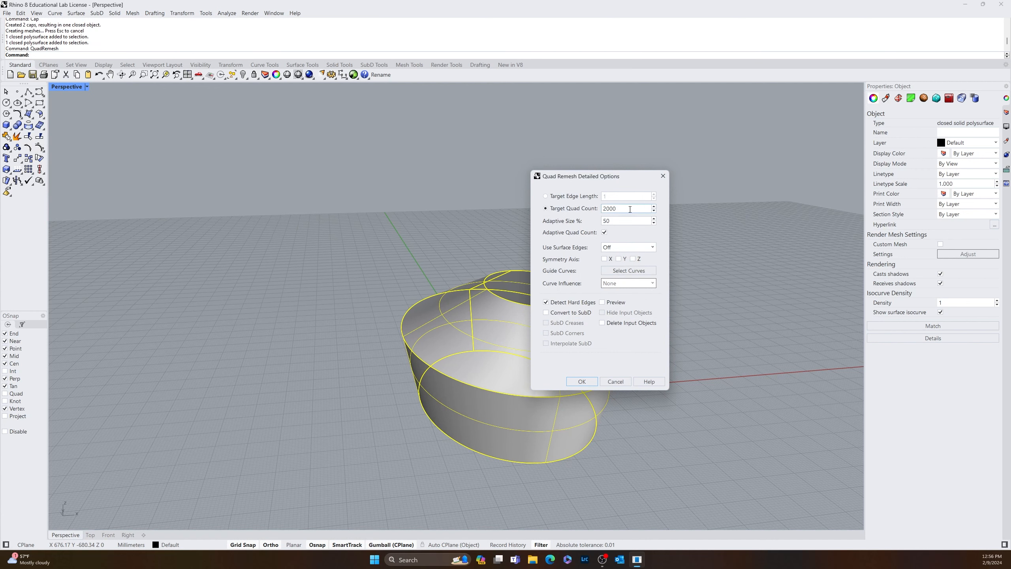
double_click(630, 209)
type("50")
left_click(547, 313)
left_click(582, 381)
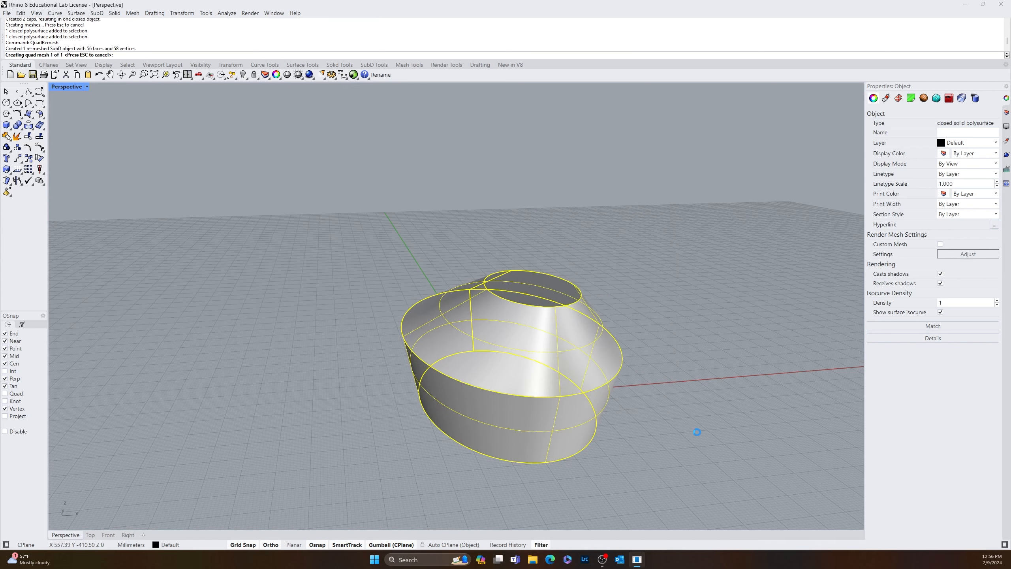
- Move the original polysurface to Layer 01 and turn that layer off
left_click(581, 289)
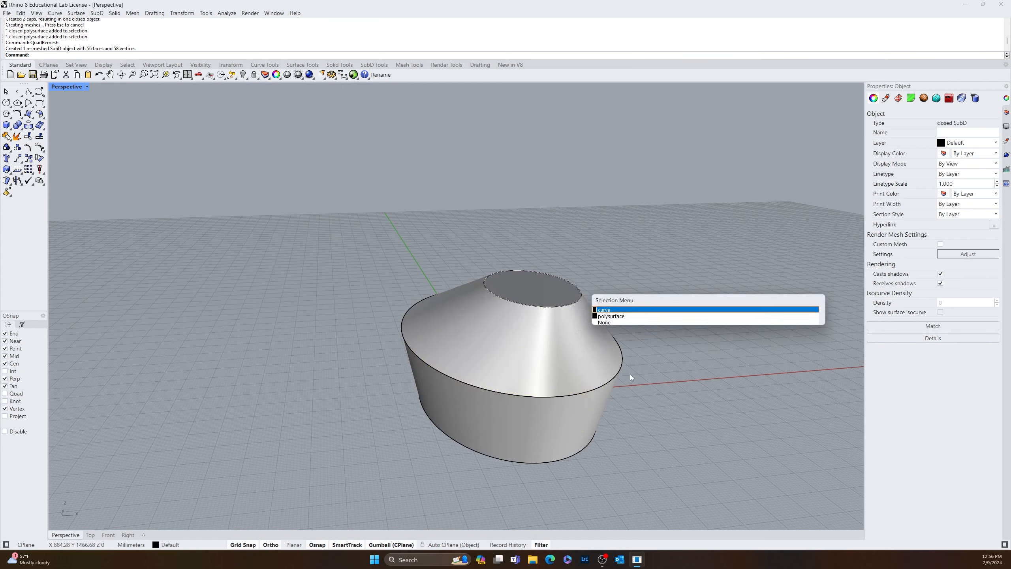
left_click(618, 308)
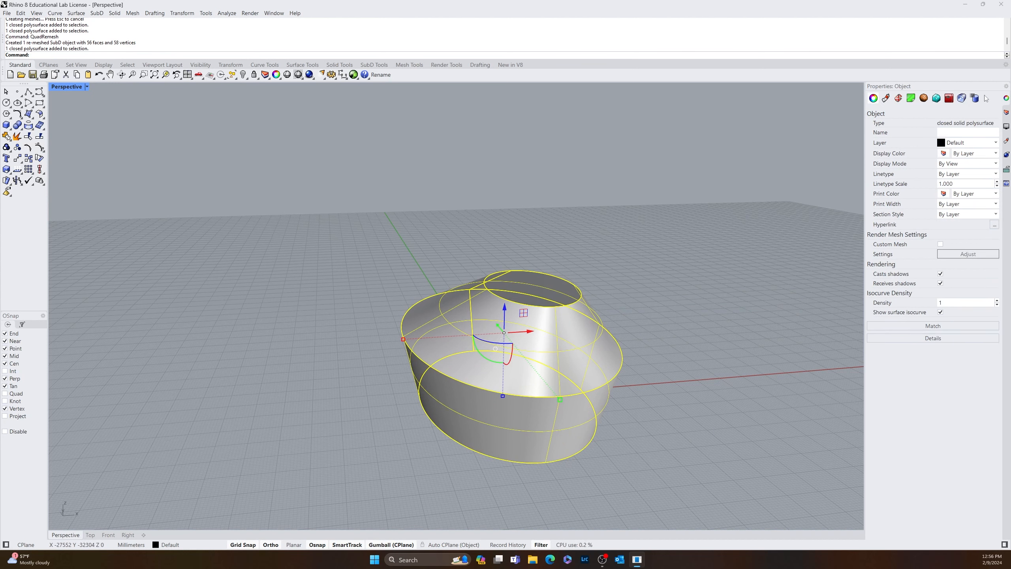
left_click(1007, 112)
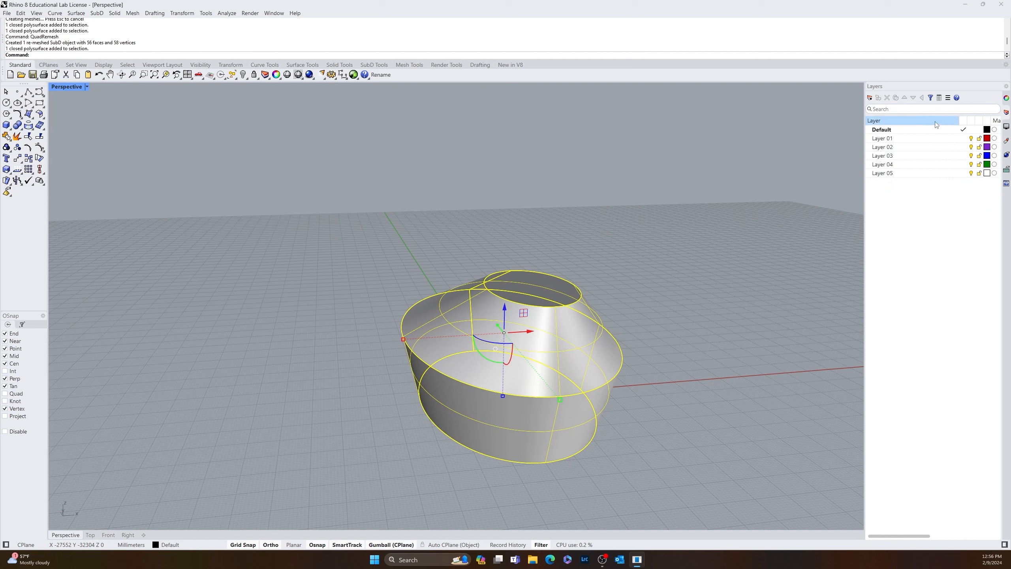
right_click(903, 144)
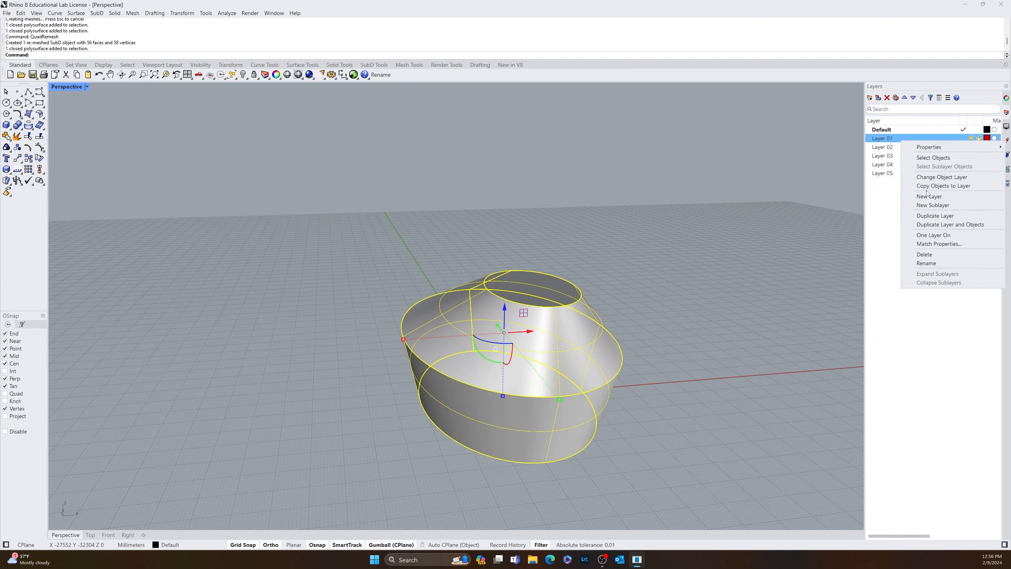
left_click(934, 180)
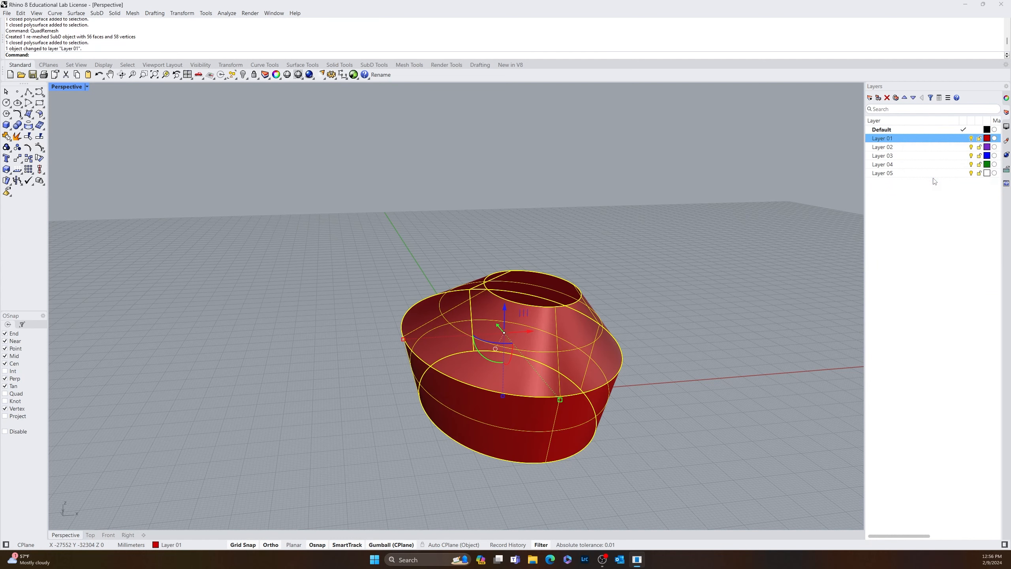
left_click(972, 139)
- Raise the small upper ellipse vertically so it sits clear above the SubD body
right_click_drag(779, 261, 474, 357)
scroll(530, 350, "up", 5)
scroll(529, 351, "down", 5)
right_click_drag(487, 362, 617, 339)
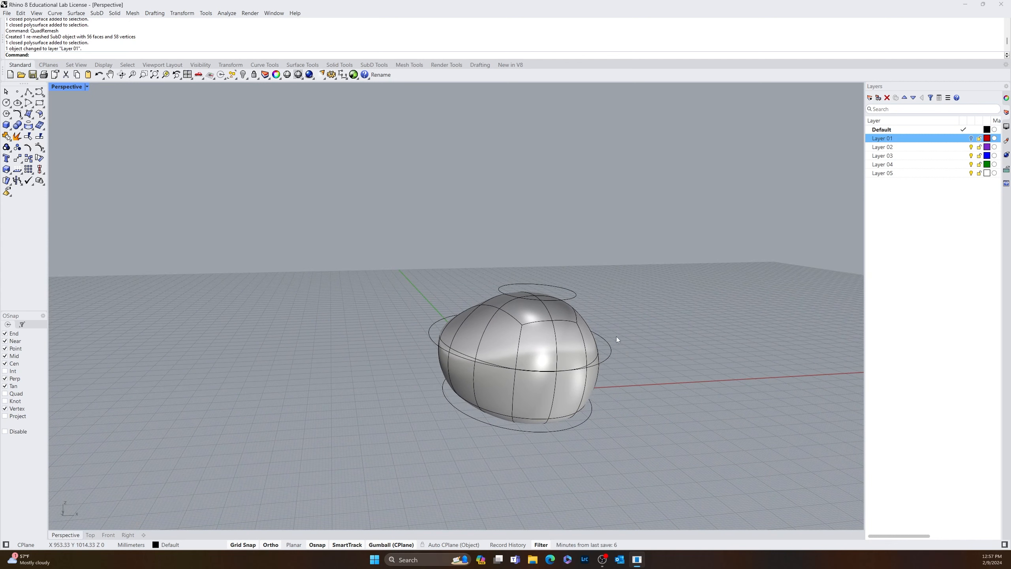
left_click(566, 299)
left_click(659, 278)
right_click_drag(659, 278, 597, 330)
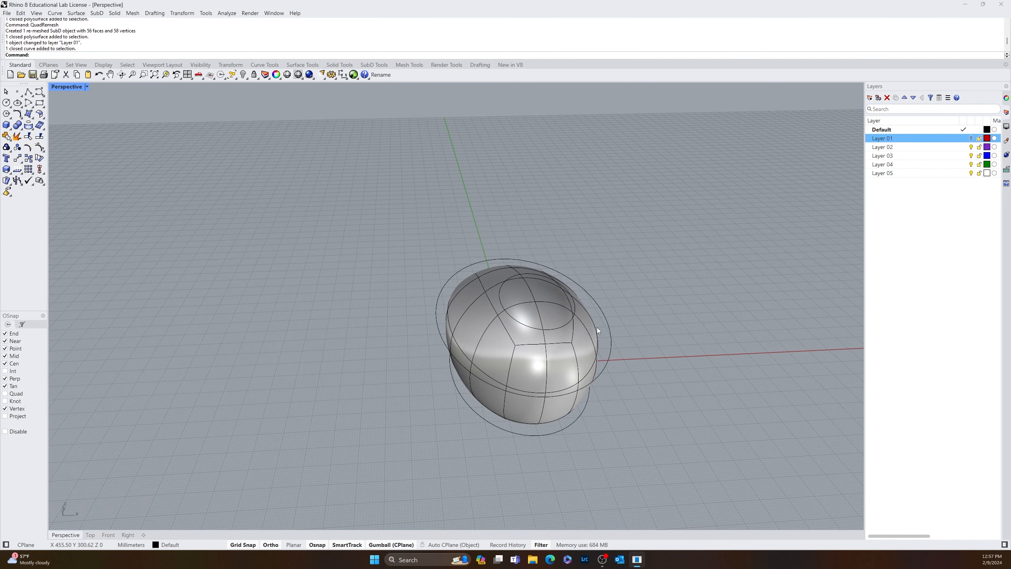
left_click(568, 322)
left_click_drag(536, 273, 543, 251)
left_click(623, 280)
right_click_drag(623, 280, 591, 292)
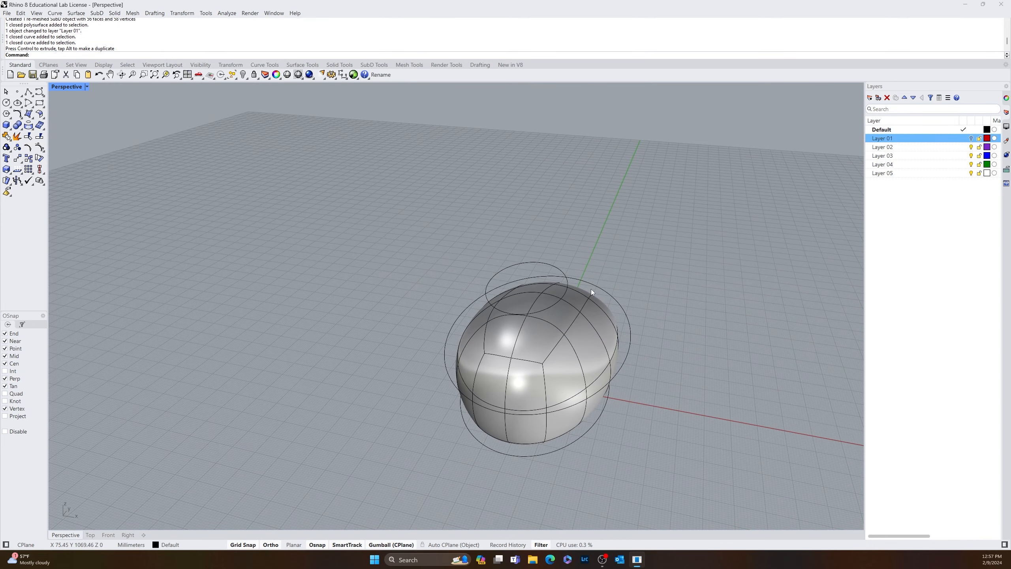
- Extrude the raised small ellipse upward into a short closed cylinder
left_click(549, 310)
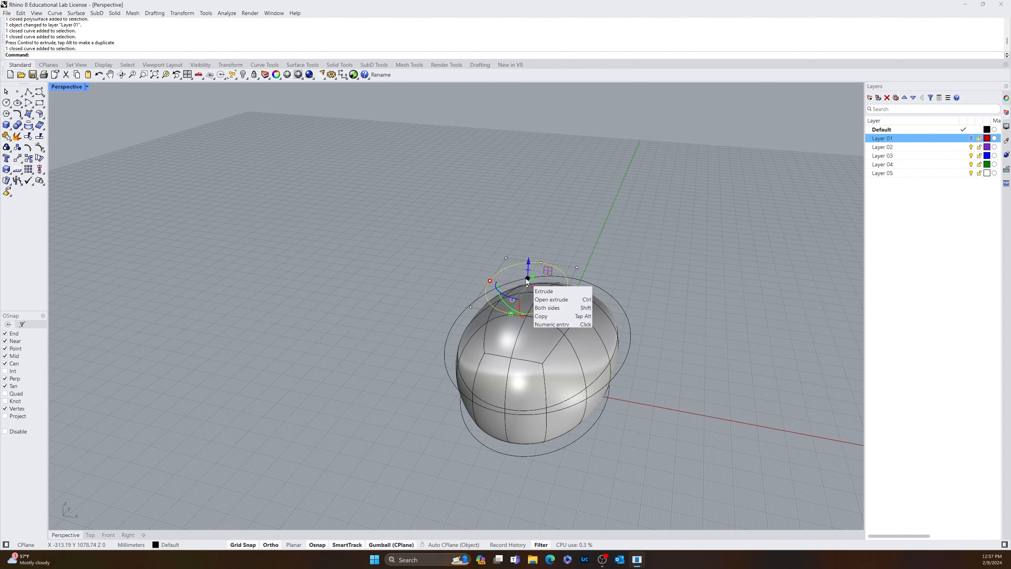
left_click_drag(528, 279, 536, 240)
right_click_drag(698, 334, 552, 298)
- Quad-remesh the extruded cylinder into a SubD with a target quad count of 10 and Y-axis symmetry
left_click(552, 298)
type("QuadRemesh")
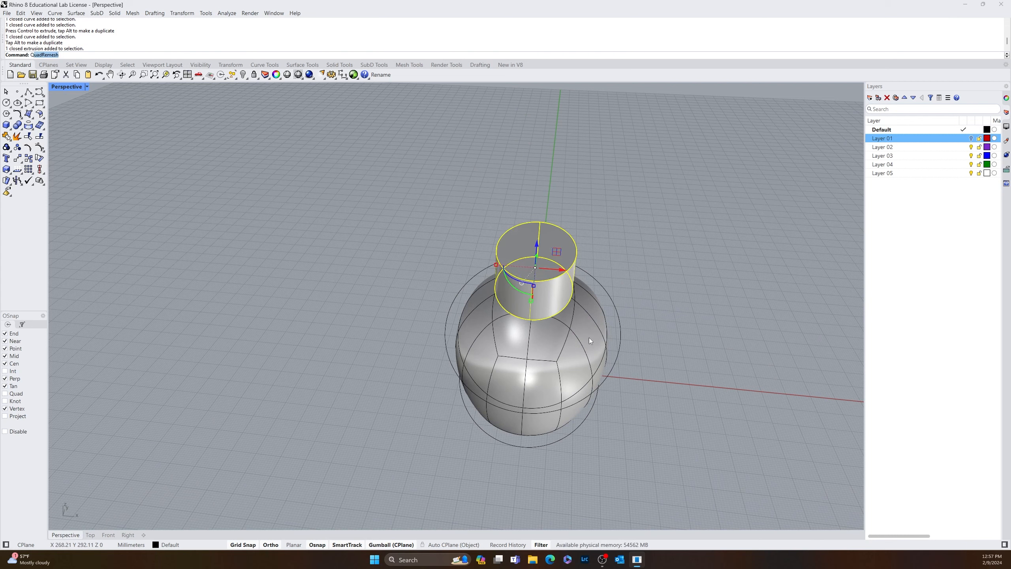
key("Return")
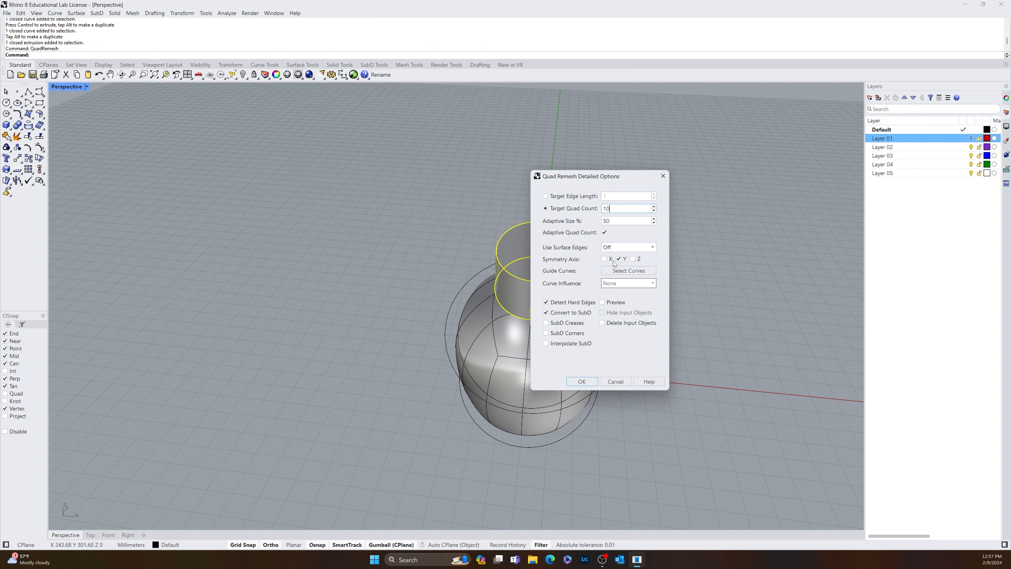
left_click(587, 382)
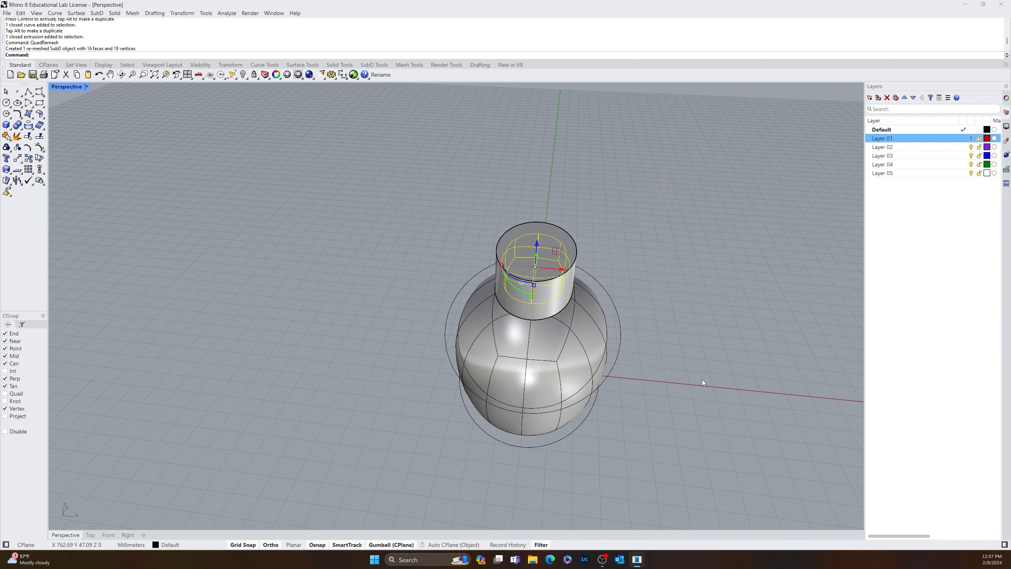
- Move the original cylinder extrusion to the hidden Layer 01
left_click(550, 295)
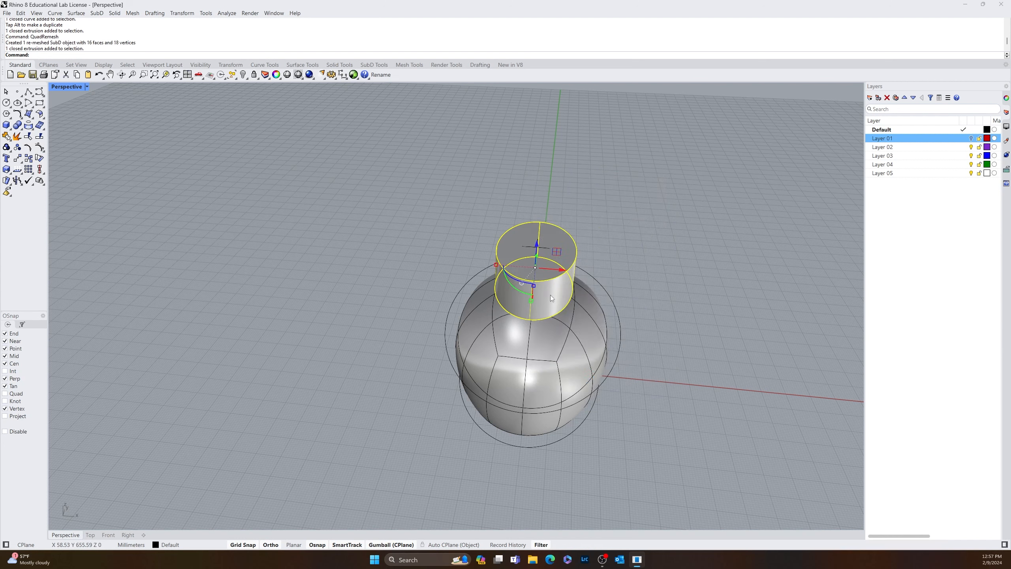
right_click(941, 137)
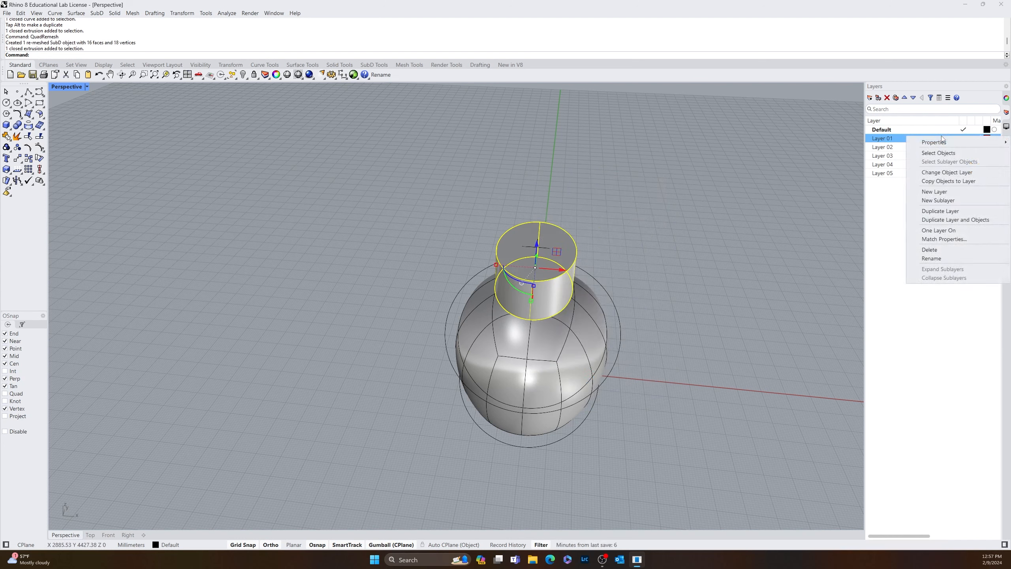
left_click(950, 176)
- Delete the leftover construction ellipses beneath the small SubD and around the large SubD
right_click_drag(691, 342, 673, 311)
scroll(621, 308, "up", 6)
right_click_drag(573, 303, 642, 279)
right_click_drag(372, 316, 421, 304)
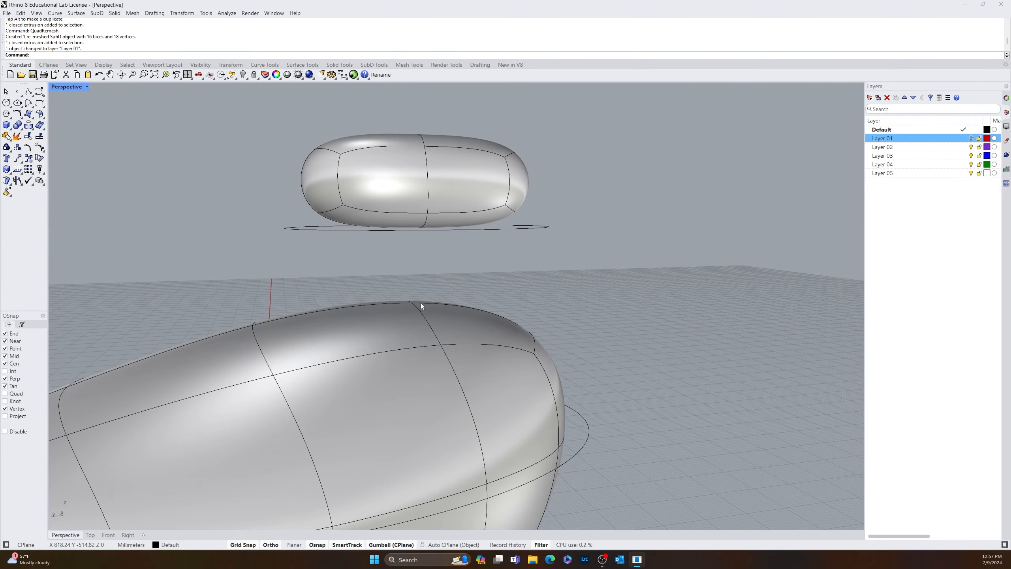
right_click_drag(427, 201, 425, 293)
left_click(535, 231)
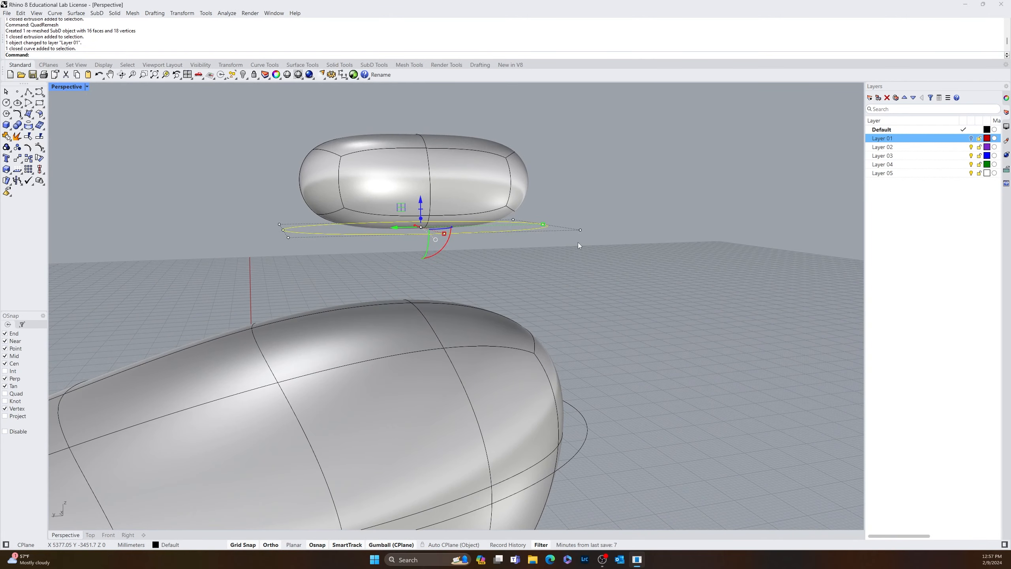
key("Delete")
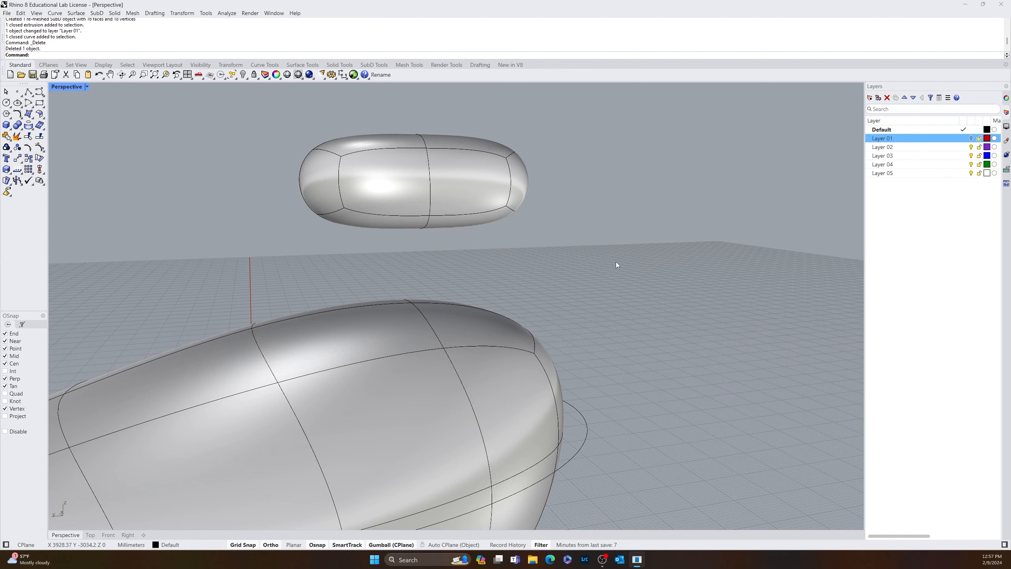
right_click_drag(540, 404, 584, 430)
left_click(588, 448)
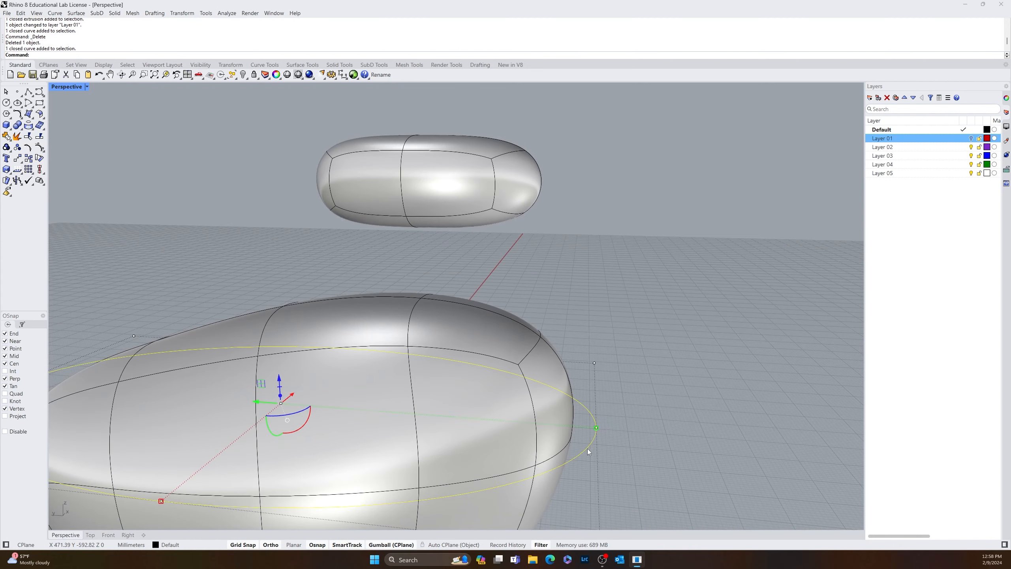
right_click_drag(627, 460, 653, 478)
key("Delete")
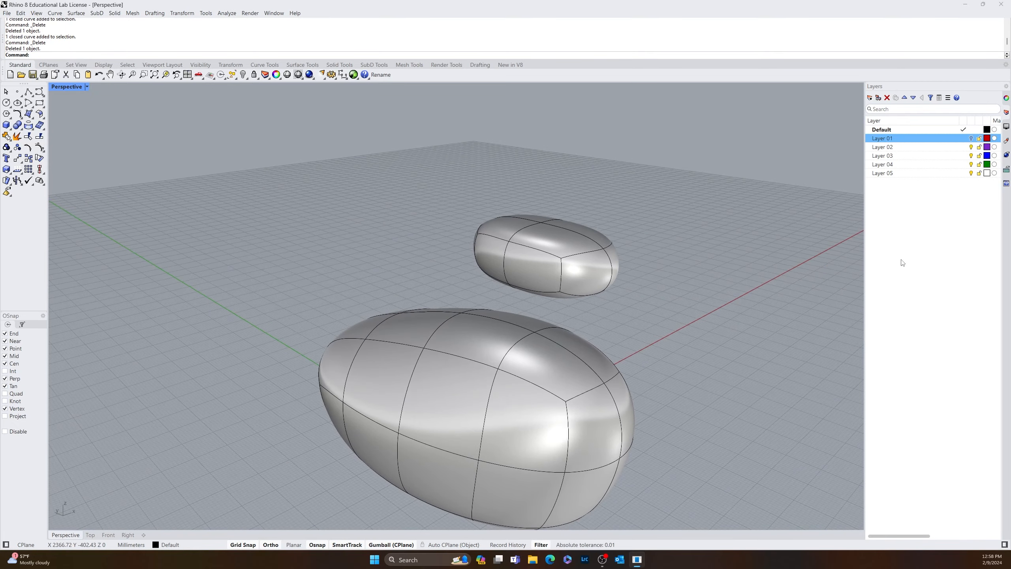
- Restrict selection to faces with the SubD face selection filter
right_click_drag(638, 273, 442, 288)
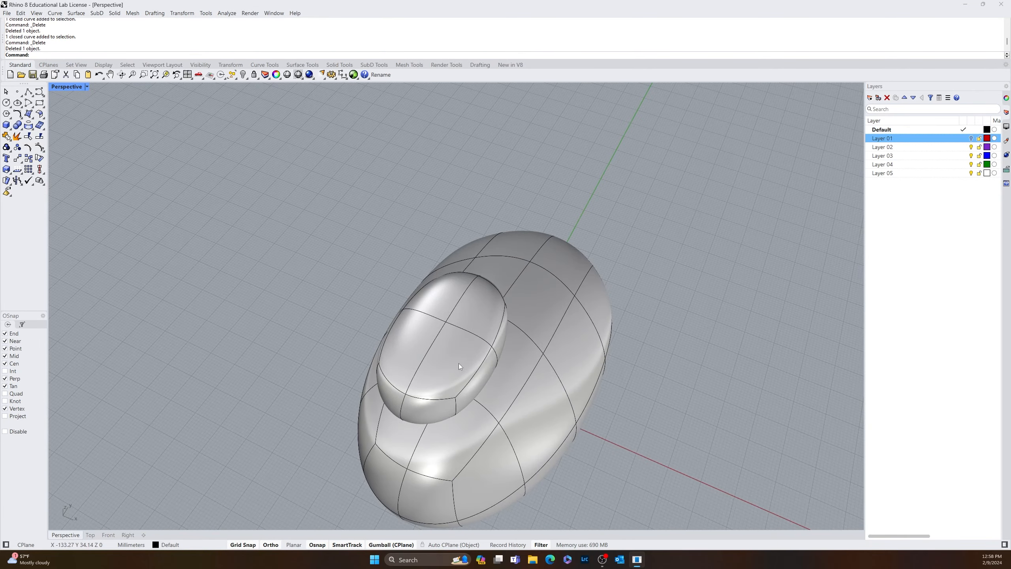
right_click_drag(458, 366, 648, 430)
scroll(506, 333, "up", 3)
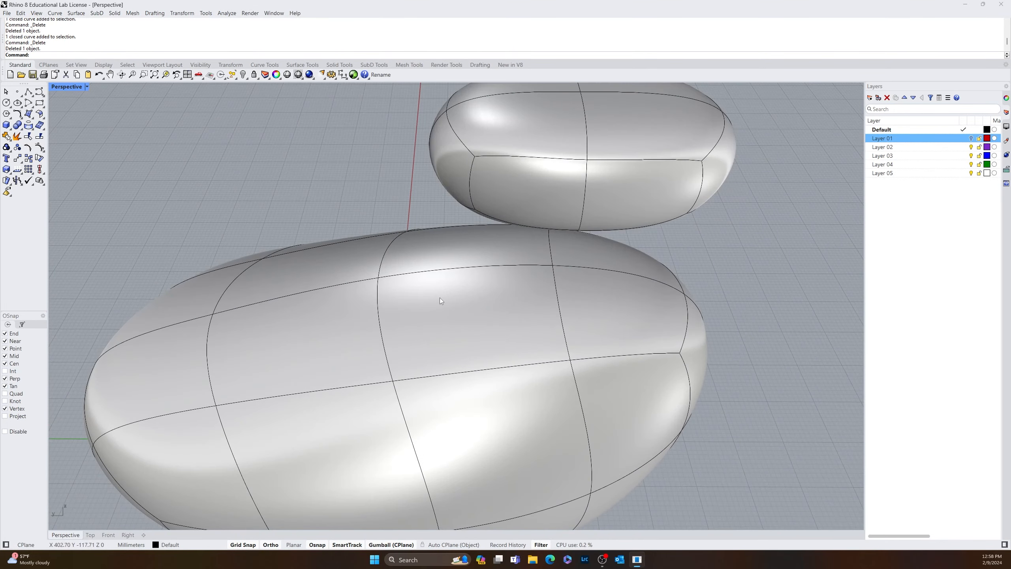
left_click(380, 64)
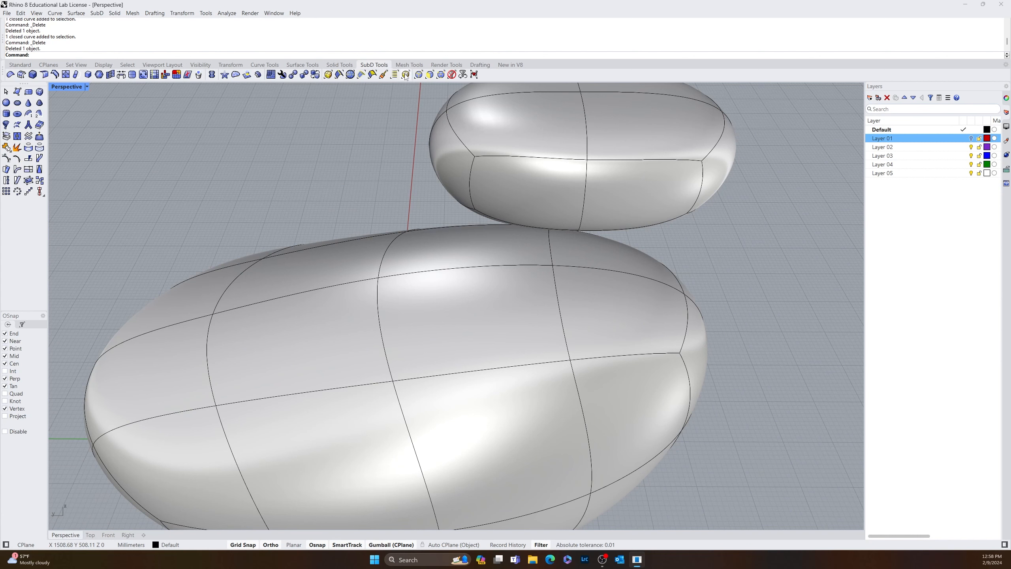
left_click(429, 75)
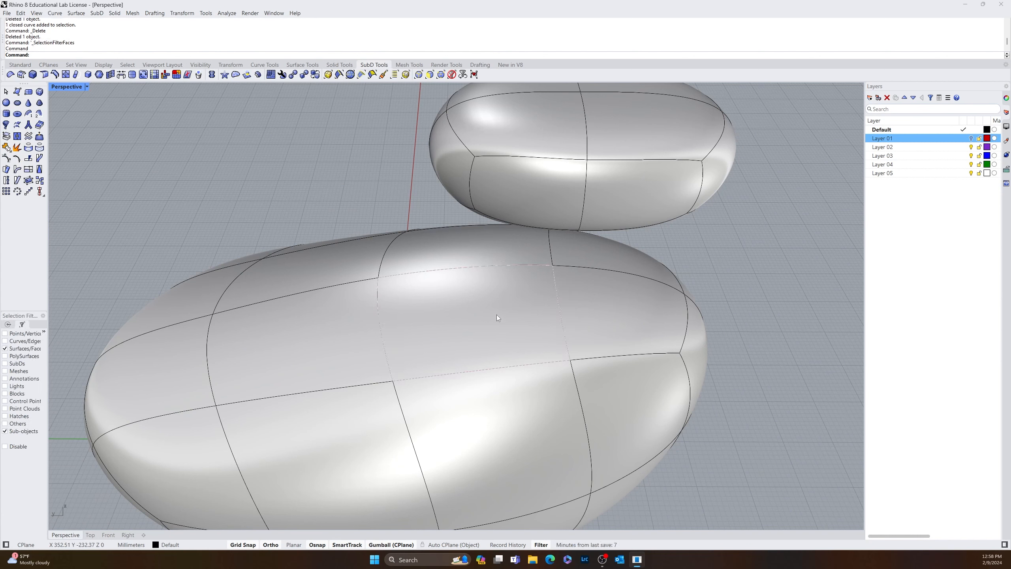
left_click(485, 312)
left_click(488, 248)
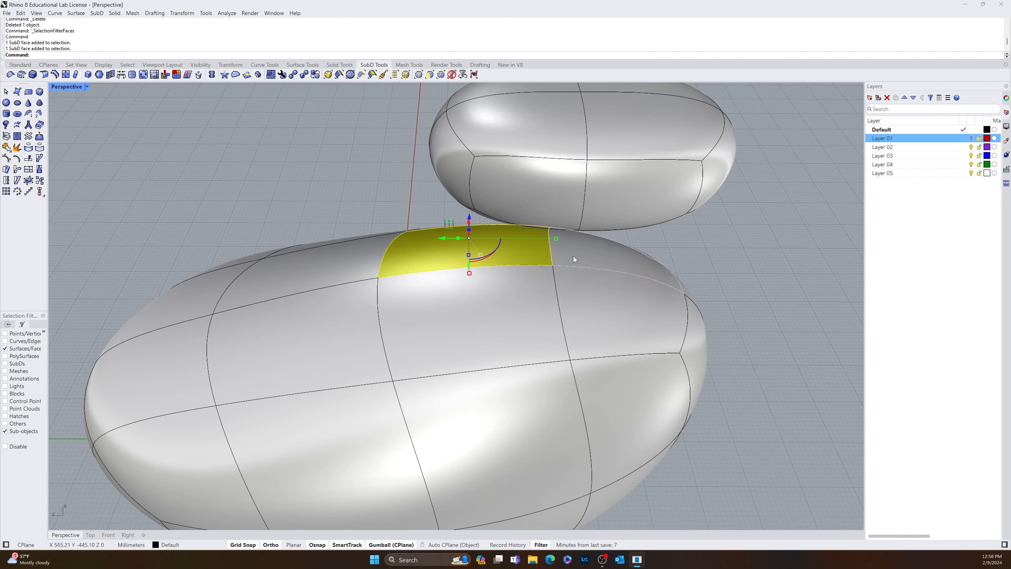
left_click(493, 319, "shift")
left_click(594, 315, "shift")
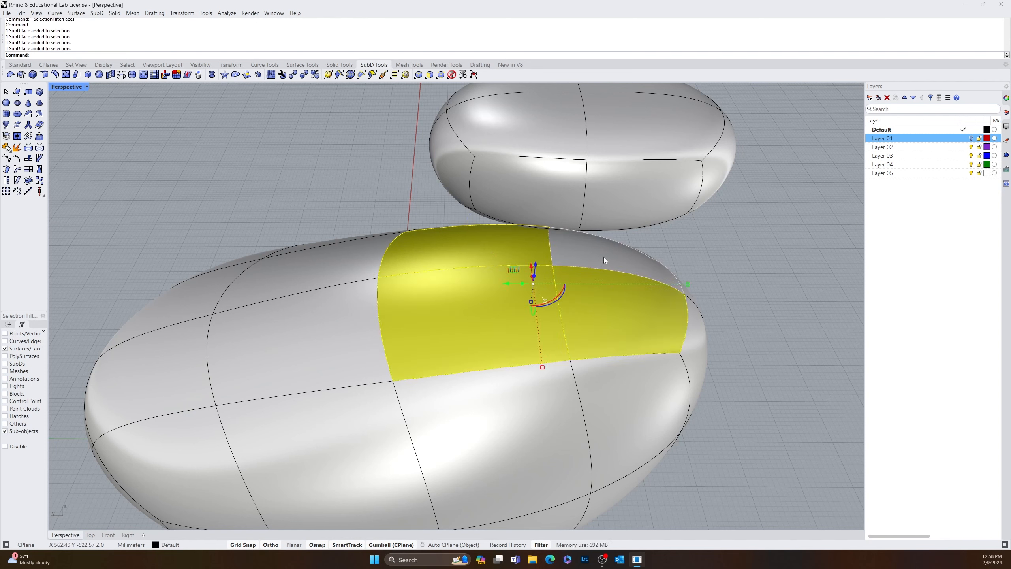
key("Escape")
- Delete two adjacent faces on the top of the large SubD, beneath the small SubD
left_click(597, 313)
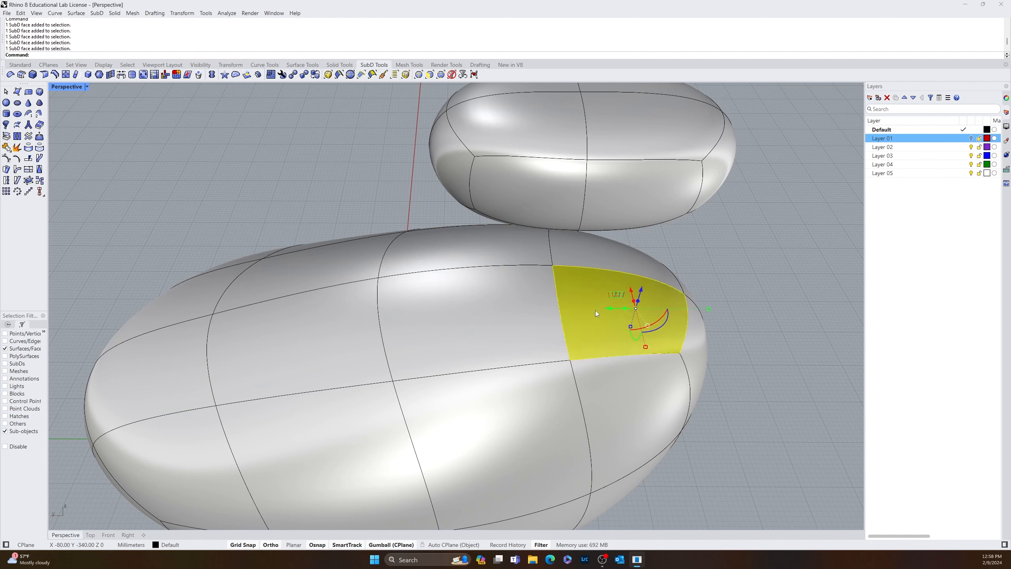
left_click(614, 255)
left_click(616, 305, "shift")
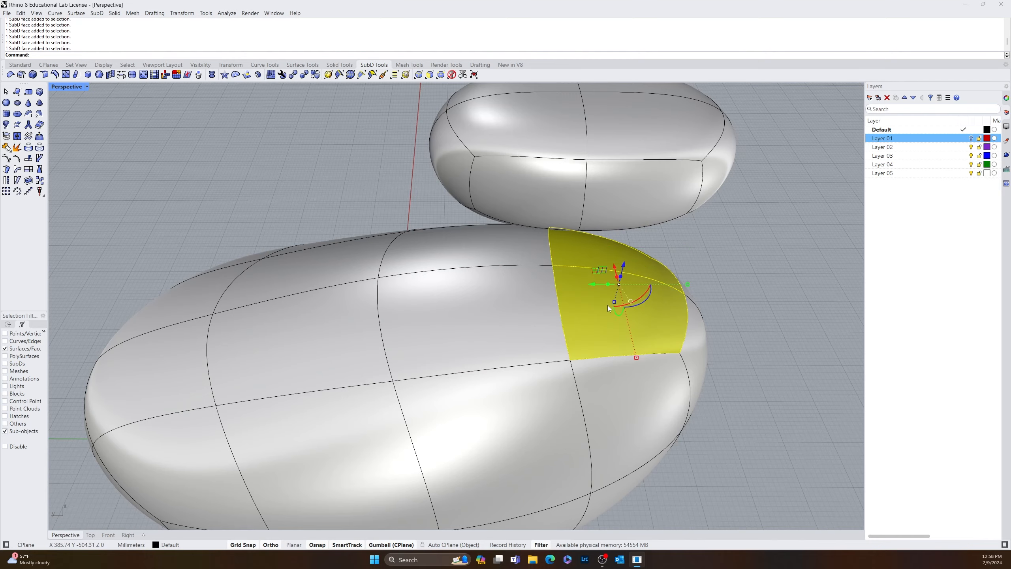
key("Delete")
right_click_drag(668, 317, 653, 221)
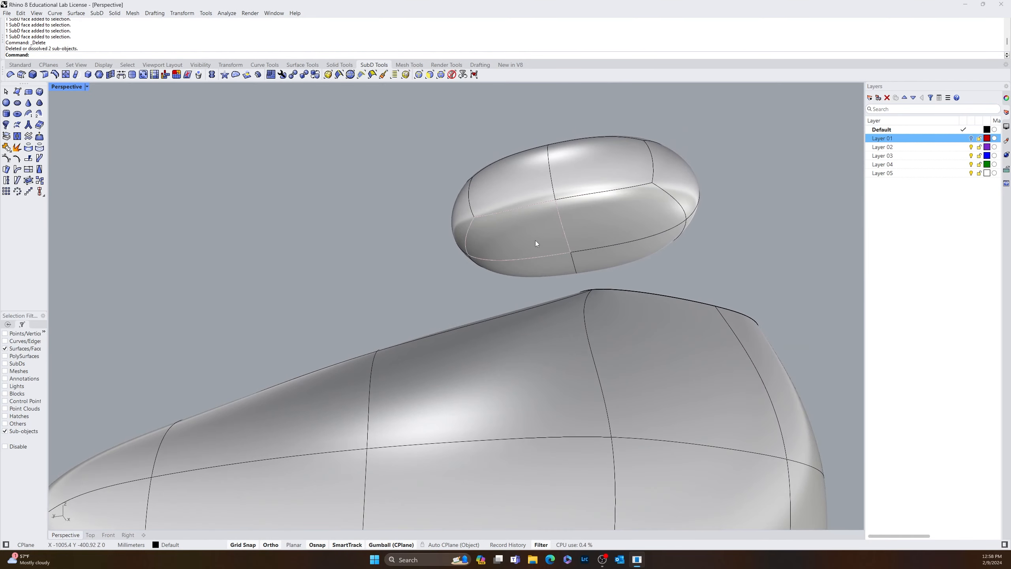
- Delete two adjacent faces on the underside of the small SubD, facing the opening in the large SubD
left_click(536, 241)
left_click(548, 270, "shift")
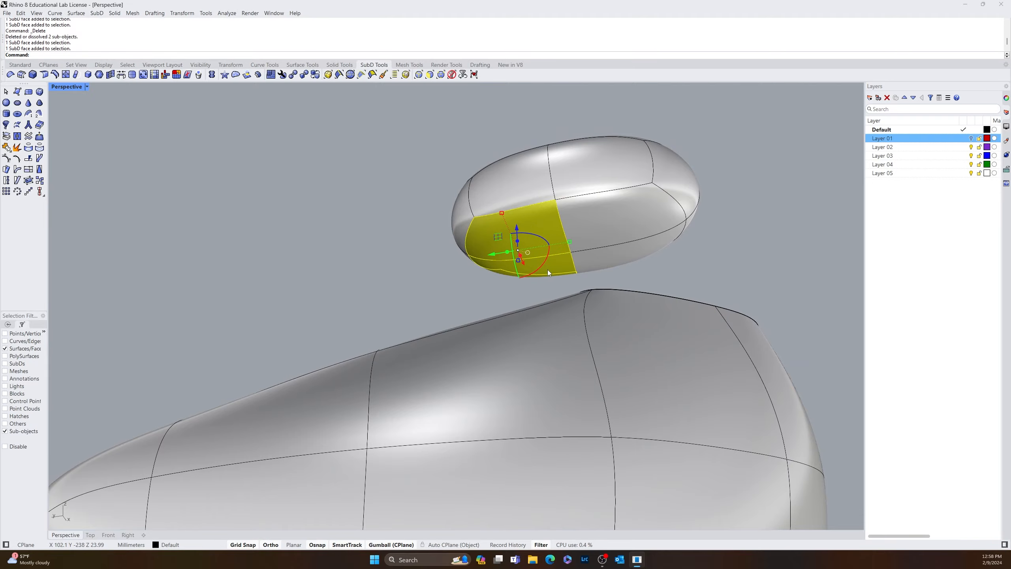
key("Delete")
right_click_drag(546, 276, 464, 280)
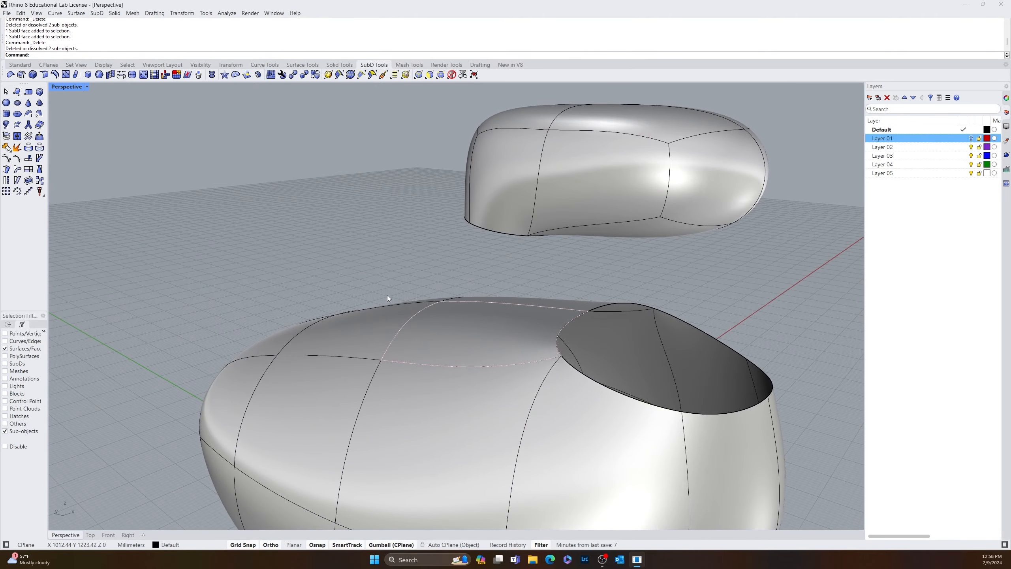
scroll(388, 295, "down", 7)
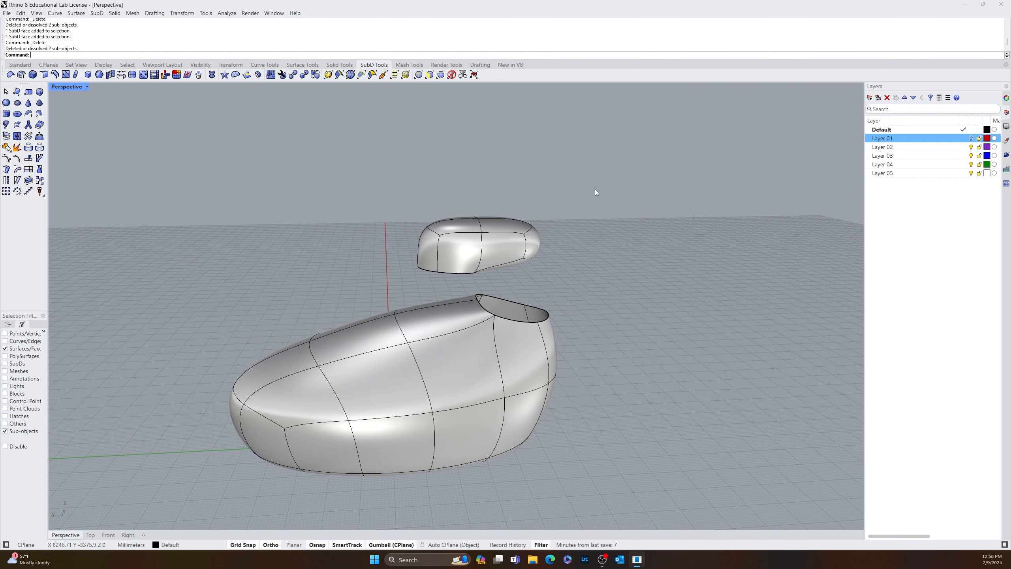
- Turn off the SubD sub-object selection filter so that whole SubDs can be selected again
left_click(453, 75)
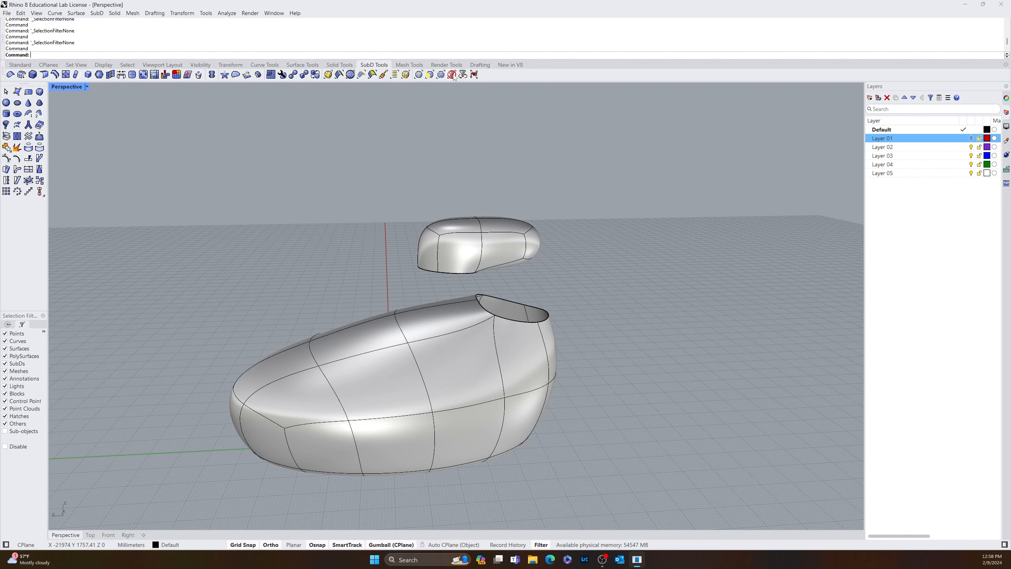
left_click(470, 256)
right_click_drag(645, 246, 629, 244)
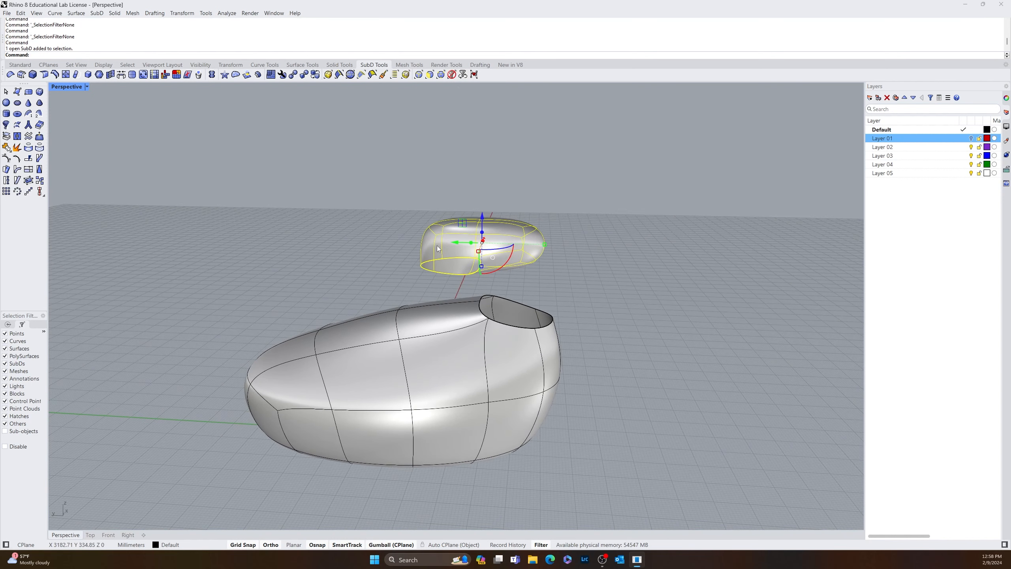
key("Escape")
left_click(499, 255)
left_click(641, 199)
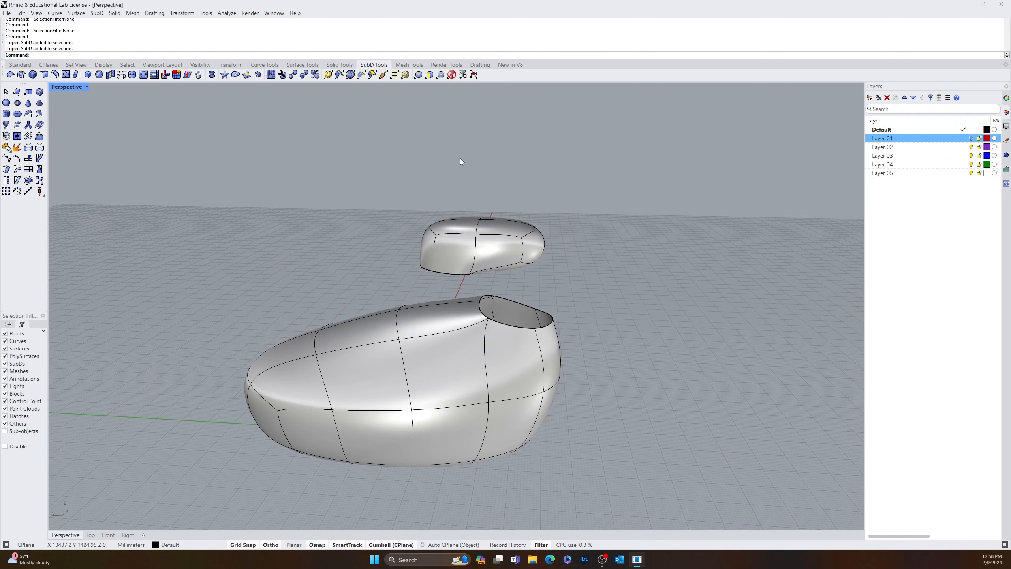
left_click(483, 243)
left_click(504, 178)
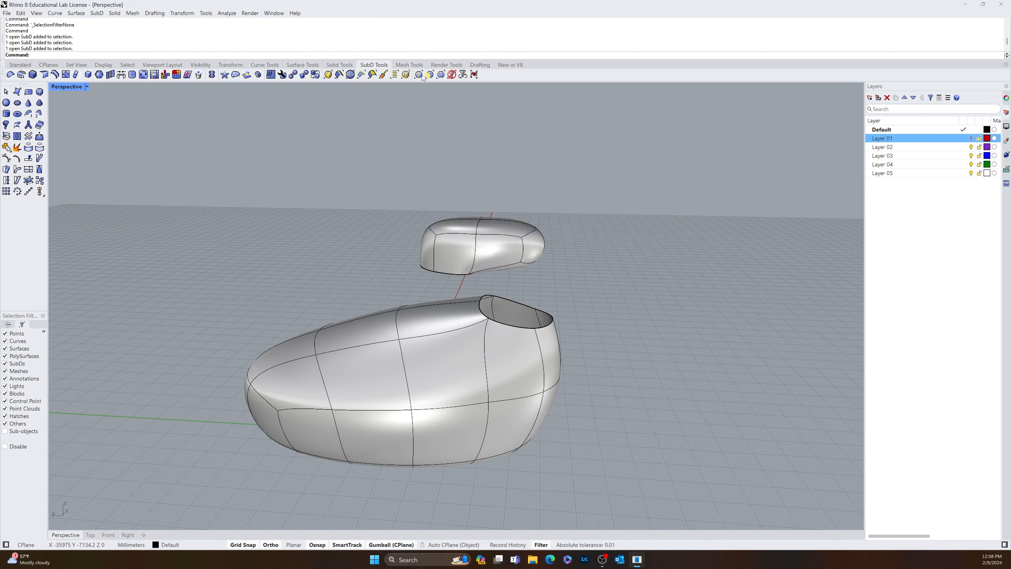
triple_click(453, 76)
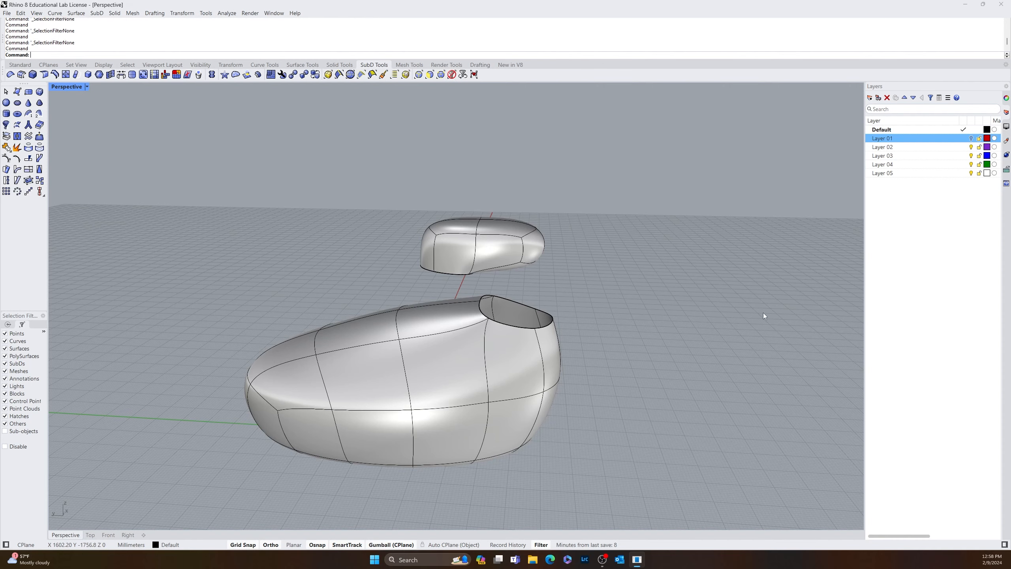
- Scale the small SubD wider across its width and shorten it along its length
left_click(543, 240)
right_click_drag(673, 263, 610, 260)
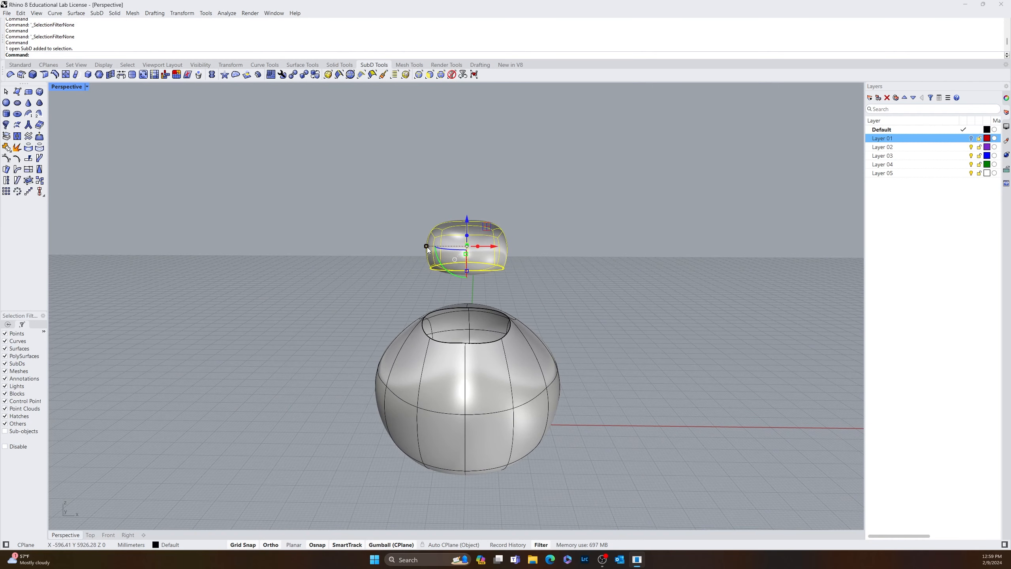
left_click_drag(427, 246, 413, 248)
right_click_drag(320, 291, 429, 309)
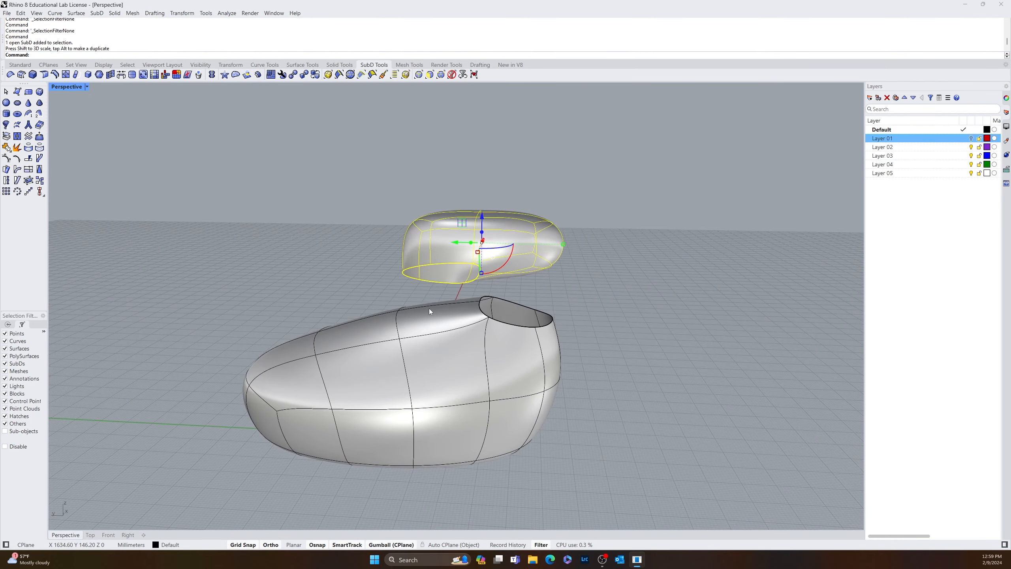
left_click_drag(453, 243, 557, 244)
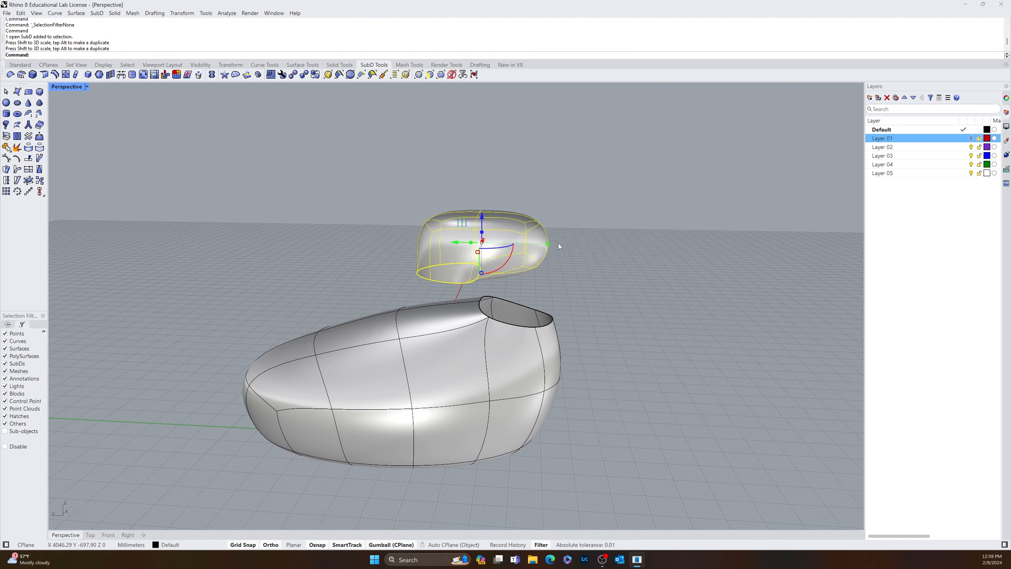
left_click(610, 272)
- Move the small SubD along its length so that its open underside sits above the large SubD's opening
left_click(459, 256)
left_click_drag(455, 247, 520, 245)
right_click_drag(573, 311, 498, 337)
left_click(313, 379)
right_click_drag(312, 380, 460, 382)
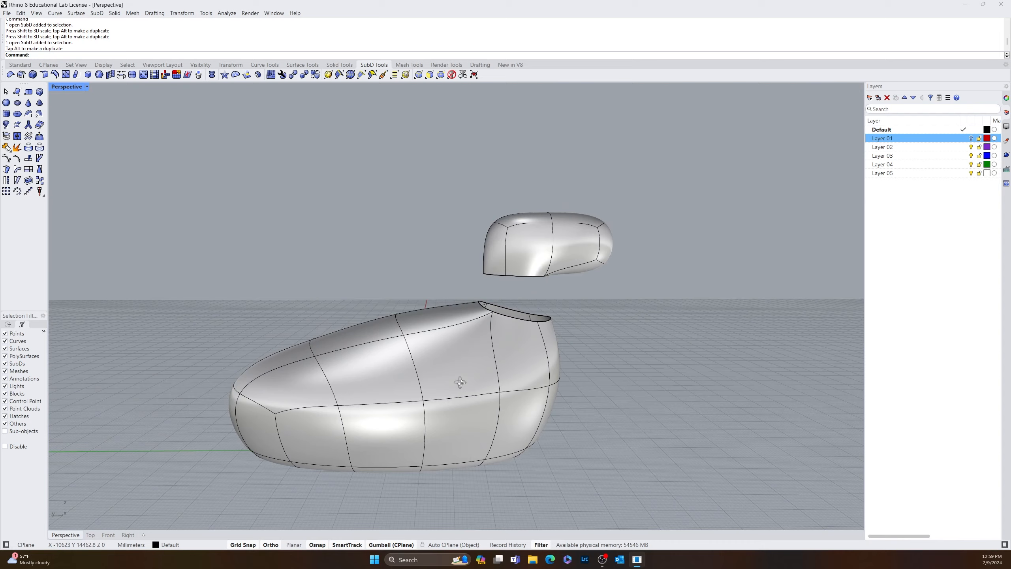
- Scale the small SubD vertically to make it taller
right_click_drag(511, 302, 483, 247)
left_click(484, 247)
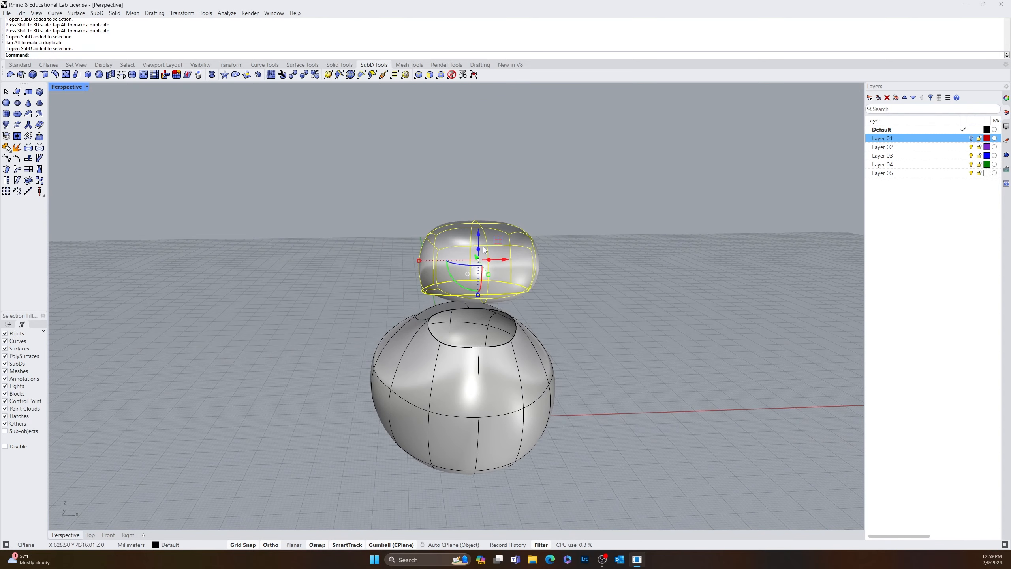
left_click_drag(480, 294, 479, 308)
right_click_drag(488, 313, 679, 305)
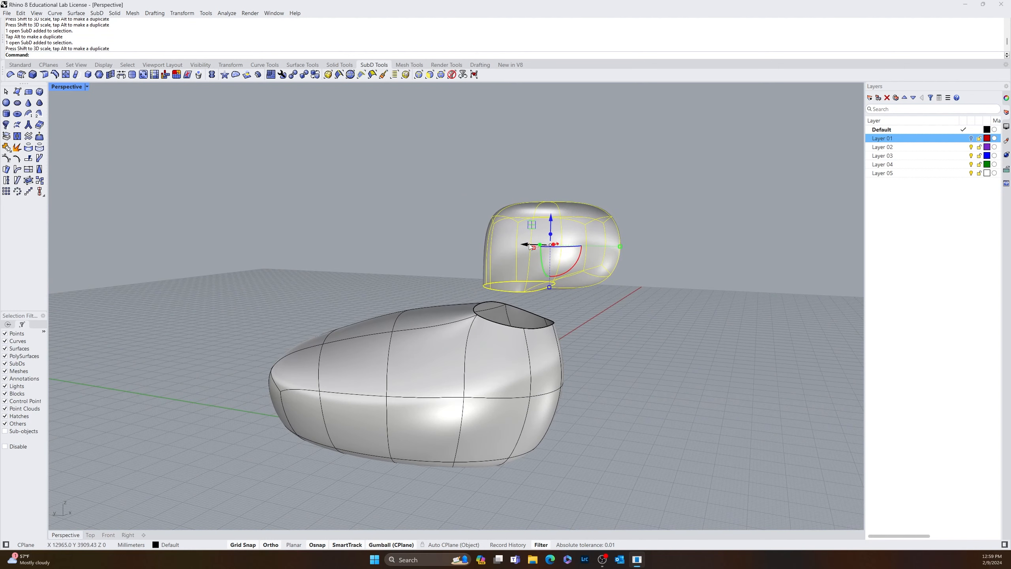
left_click(647, 270)
- Scale the small SubD sideways to make it slightly wider than before
left_click(557, 262)
right_click_drag(556, 262, 485, 293)
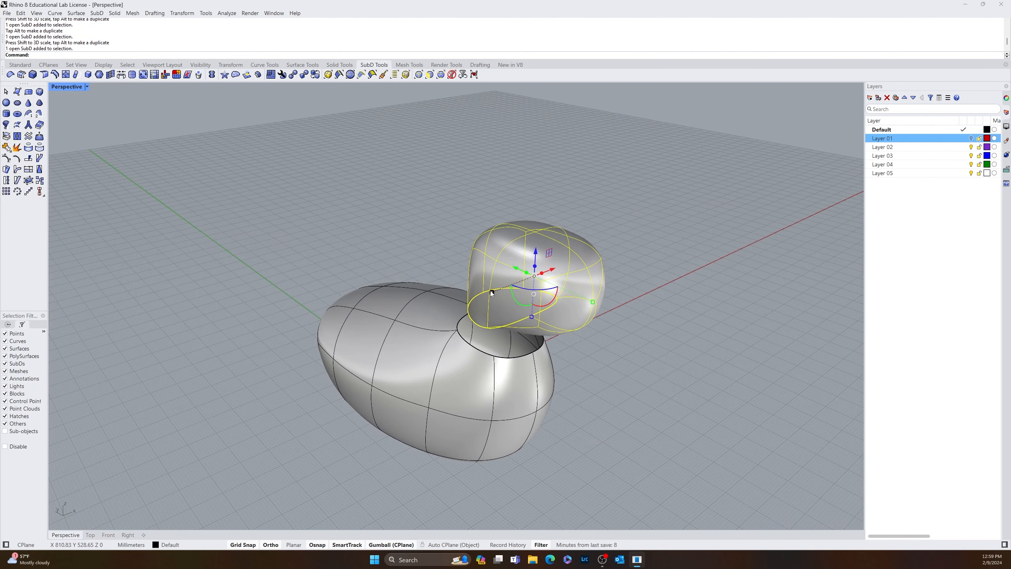
left_click_drag(492, 292, 478, 295)
left_click(706, 396)
right_click_drag(706, 396, 486, 353)
scroll(457, 301, "up", 5)
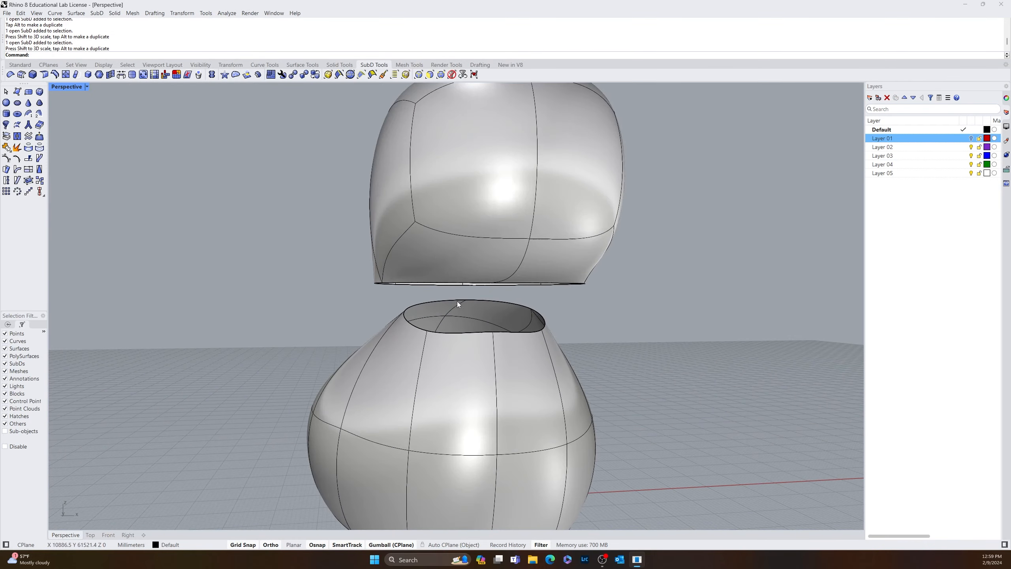
- Shift the small SubD slightly forward along its length to line its opening up with the large SubD's opening
right_click_drag(457, 301, 360, 301)
left_click(366, 241)
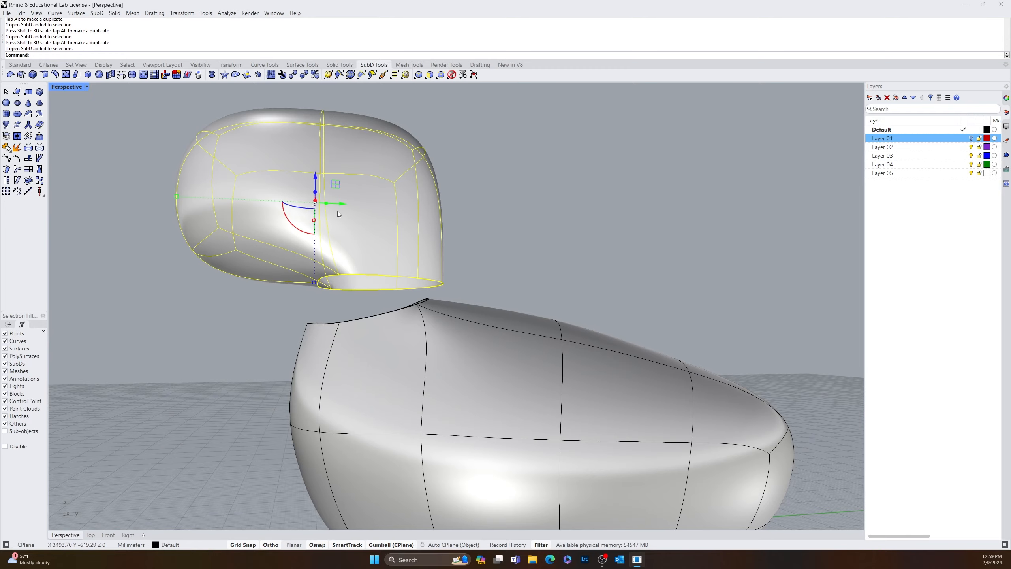
left_click_drag(344, 206, 324, 207)
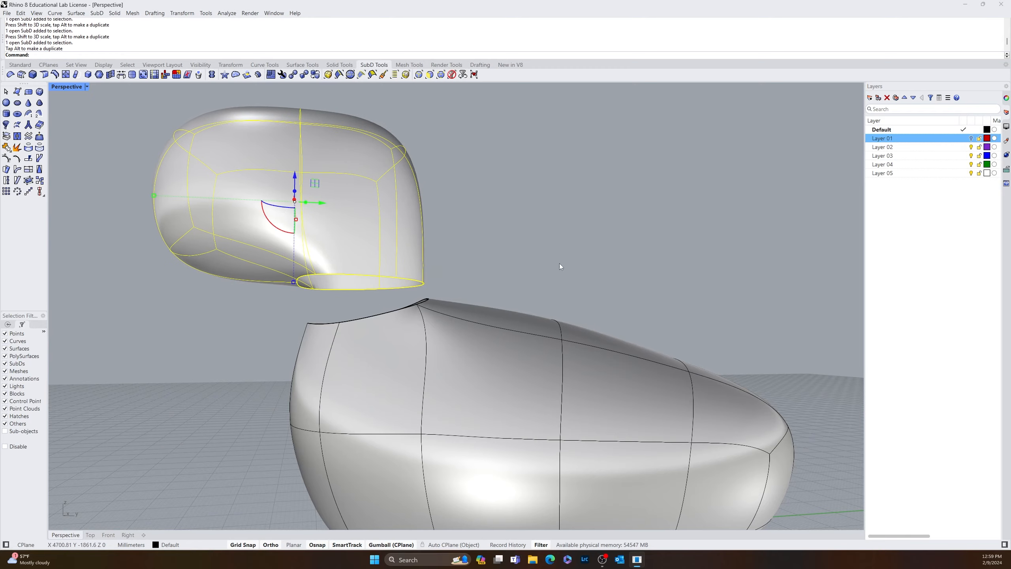
left_click(560, 267)
- Restrict selection to edges and scale the small SubD's open bottom edge loop narrower across its width
right_click_drag(559, 267, 266, 134)
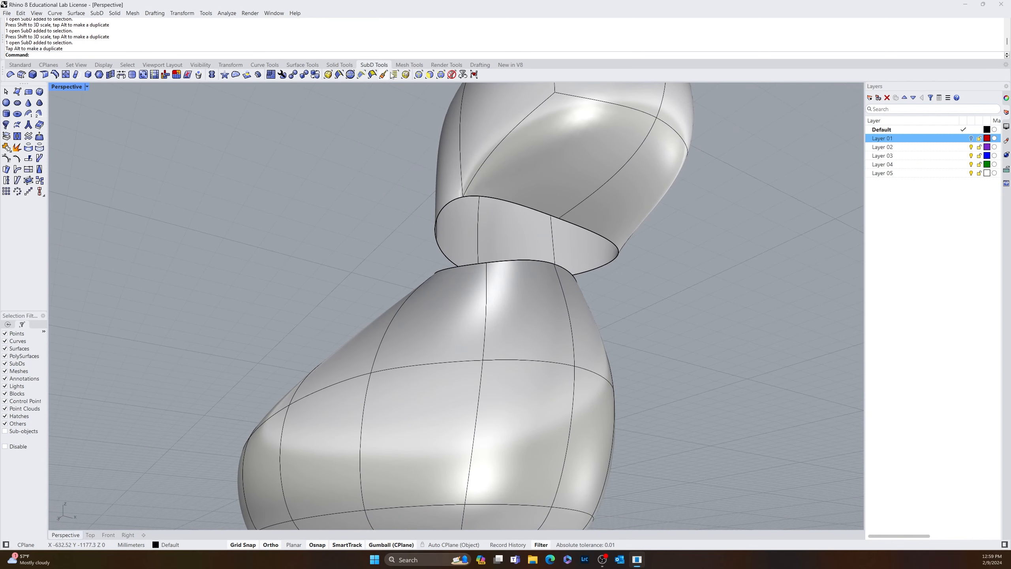
left_click(420, 75)
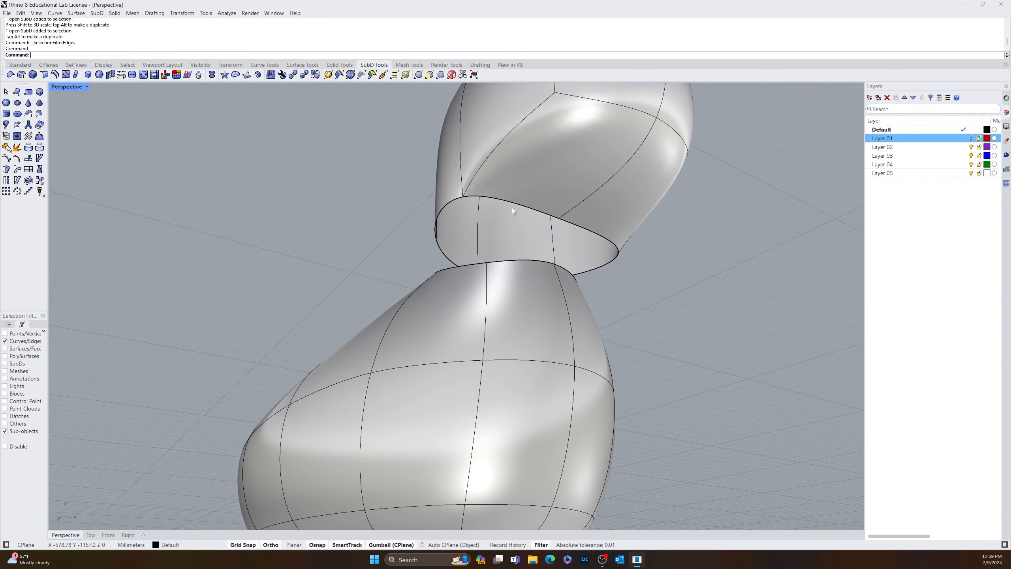
double_click(513, 205)
right_click_drag(612, 251, 446, 258)
left_click_drag(427, 242, 438, 245)
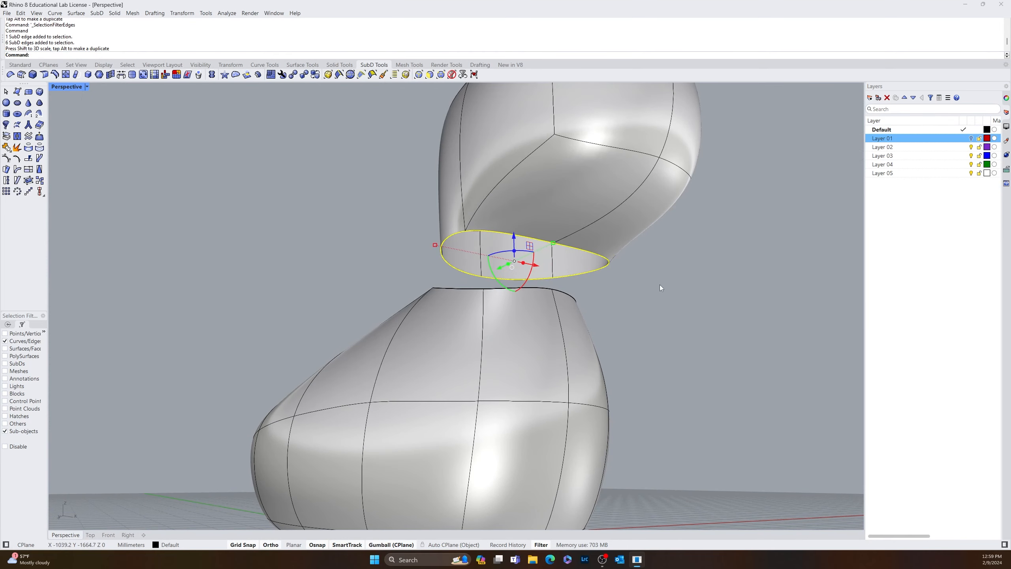
right_click_drag(745, 304, 656, 320)
left_click(692, 307)
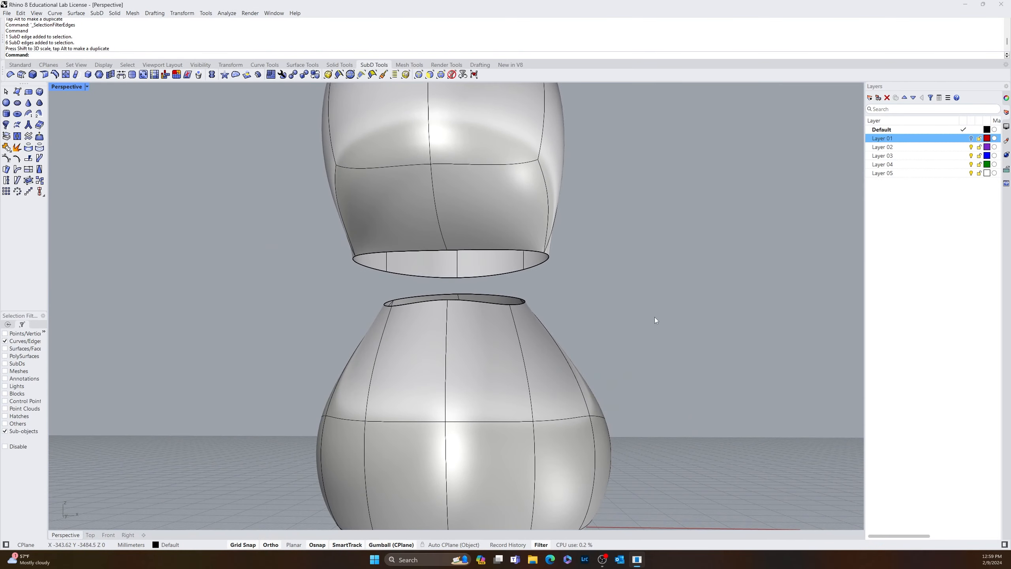
- Narrow the small SubD's open edge loop further to bring it closer to the large SubD's opening width
double_click(390, 274)
left_click_drag(359, 265, 372, 267)
right_click_drag(663, 317, 572, 351)
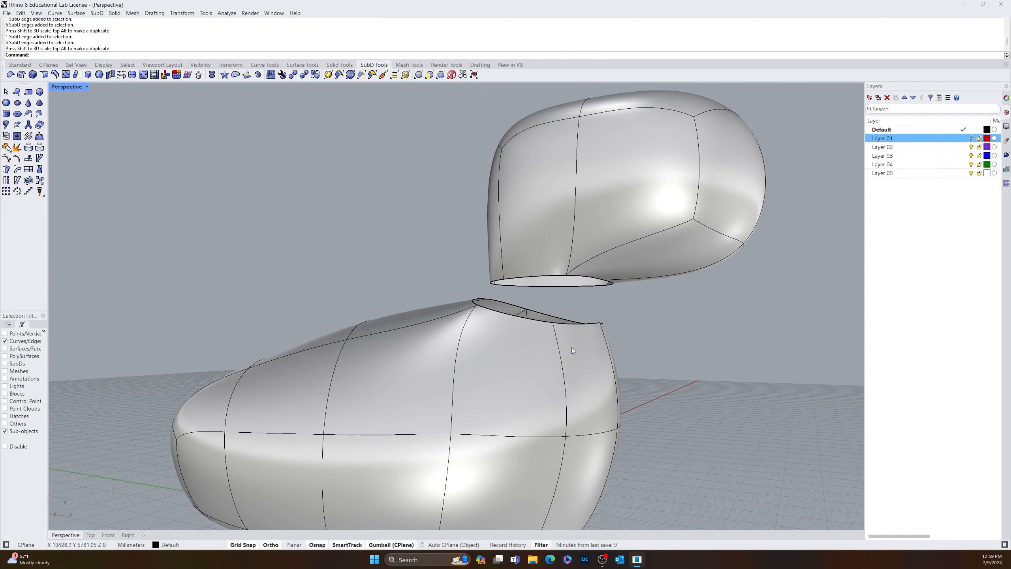
right_click_drag(538, 294, 455, 325)
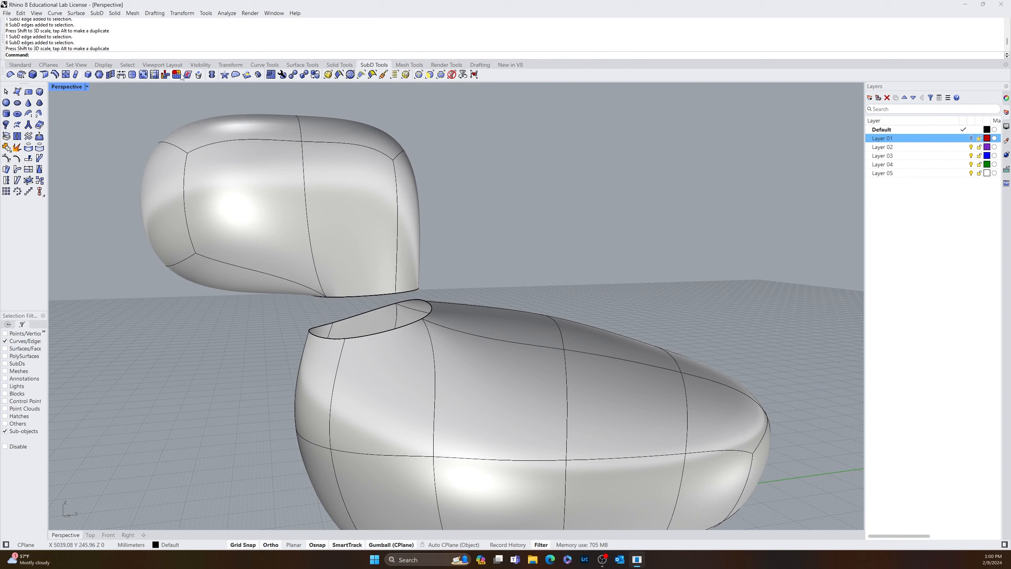
- Bridge the small SubD's open bottom edge loop to the large SubD's open top edge loop
left_click(120, 79)
right_click_drag(399, 279, 394, 246)
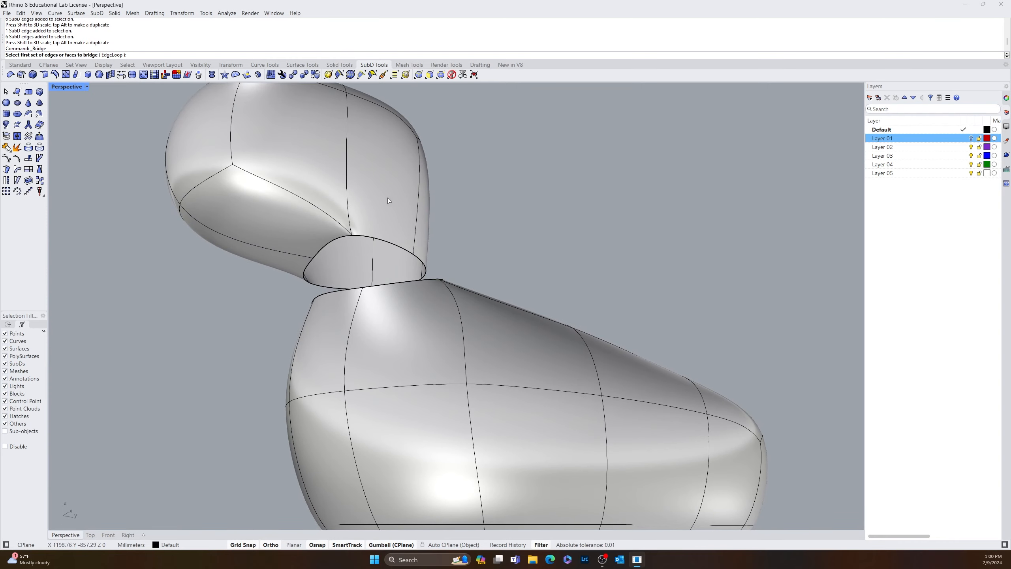
right_click_drag(389, 198, 451, 240)
left_click(386, 265)
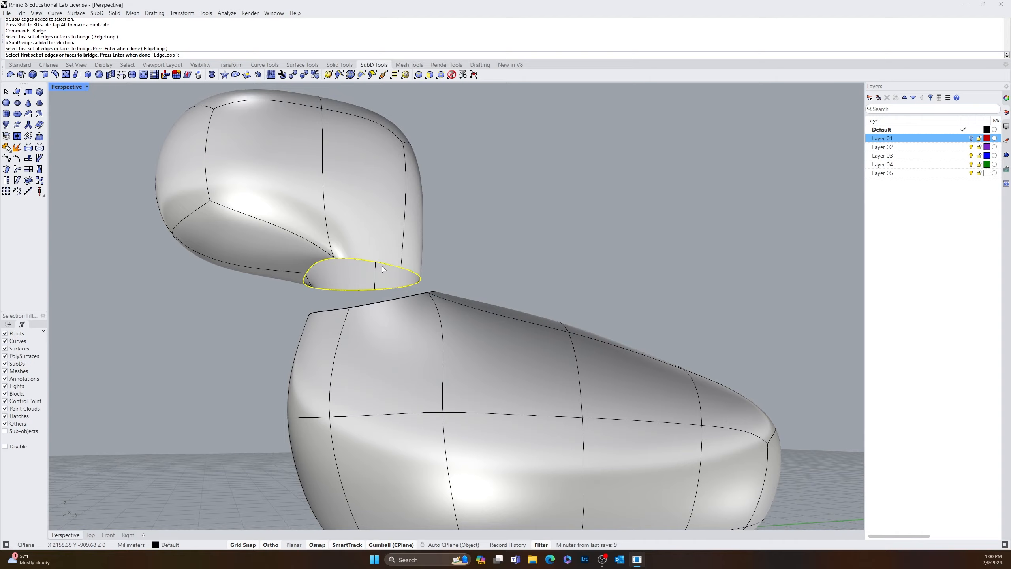
key("Return")
left_click(384, 305)
key("Return")
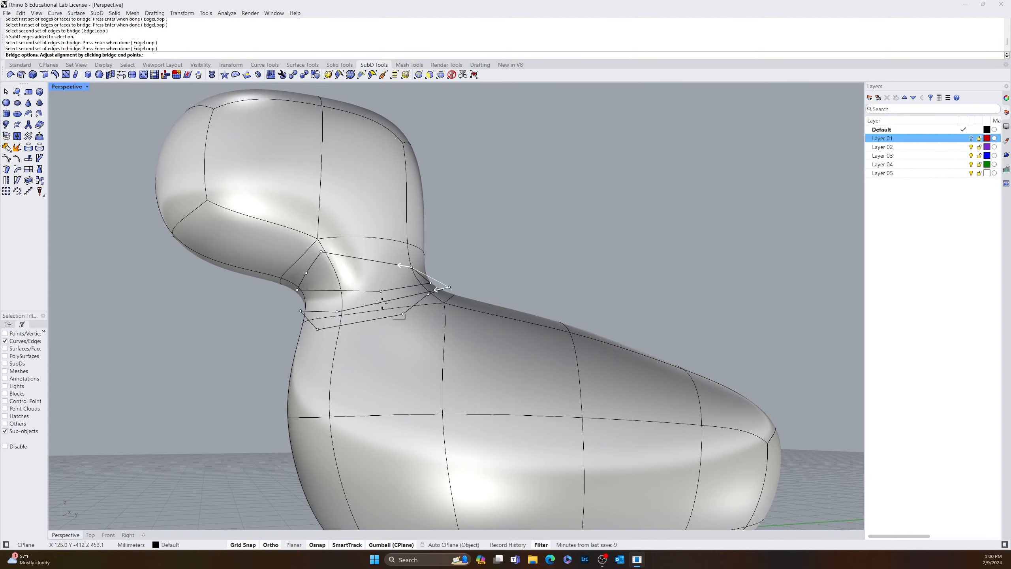
- Examine the bridge preview between the two forms from several sides and bring the Bridge Options dialog fully into view
right_click_drag(522, 267, 425, 299)
right_click_drag(440, 273, 687, 291)
scroll(587, 323, "down", 10)
right_click_drag(411, 310, 551, 186)
right_click_drag(629, 261, 757, 303)
scroll(366, 230, "up", 10)
scroll(434, 242, "down", 6)
left_click(7, 97)
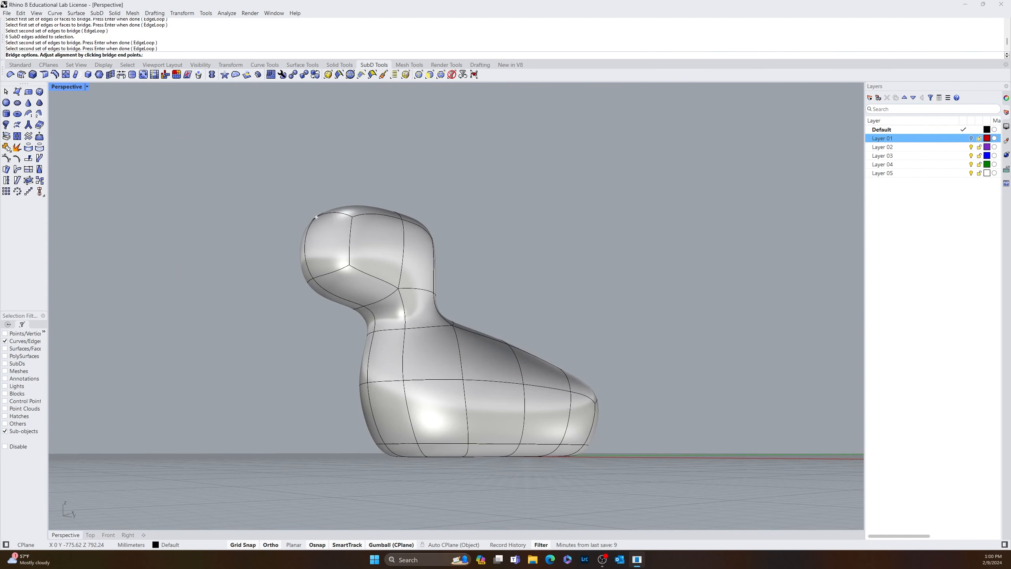
left_click_drag(1, 185, 112, 192)
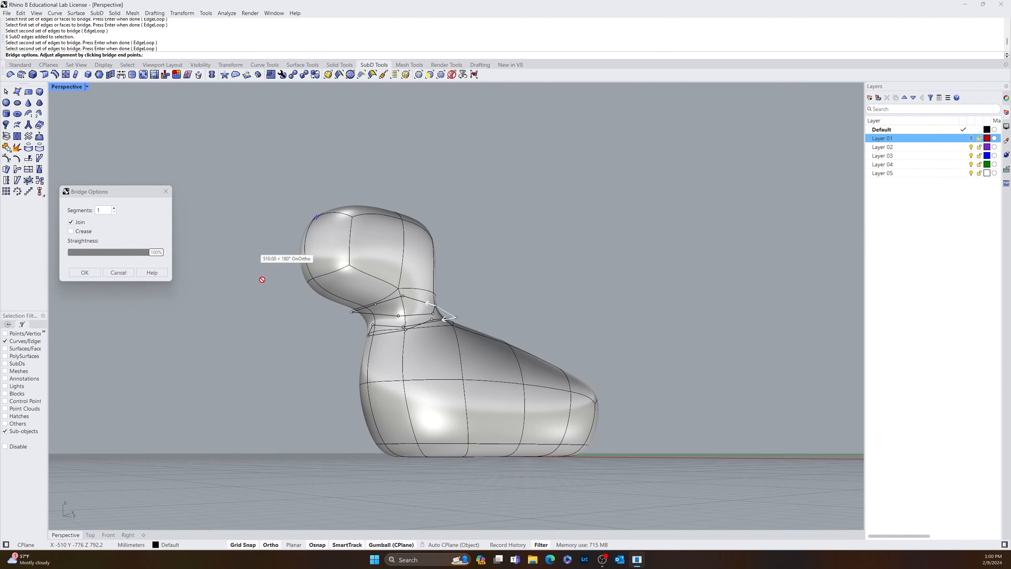
- Try the bridge with 8 segments
left_click(114, 209)
left_click(113, 208)
left_click(114, 208)
left_click(114, 208)
left_click(114, 208)
left_click(114, 209)
left_click(114, 208)
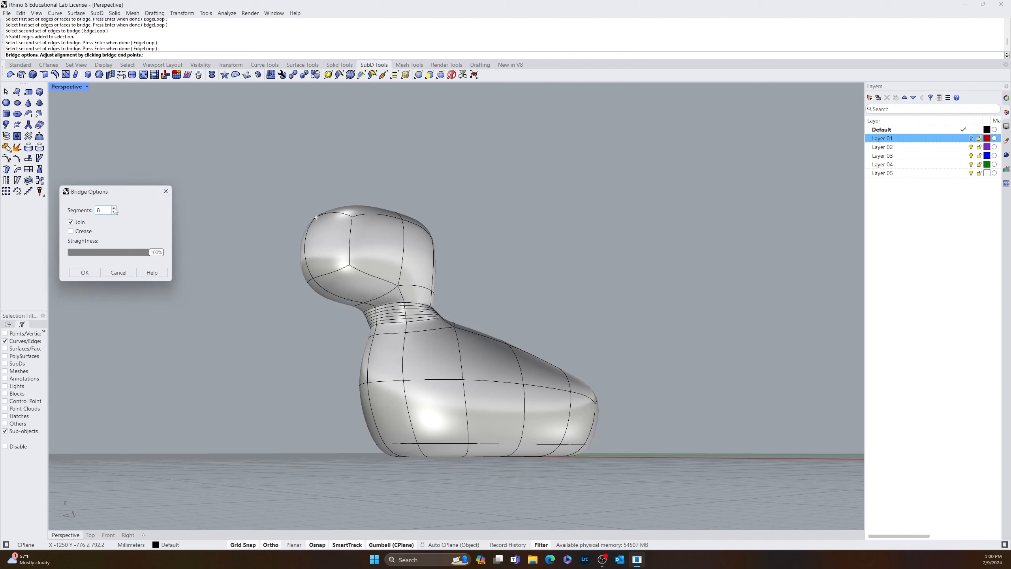
- Set the bridge to 2 segments with about 50% straightness and create it with the ends joined
left_click(114, 213)
left_click(114, 212)
left_click(114, 213)
left_click(114, 212)
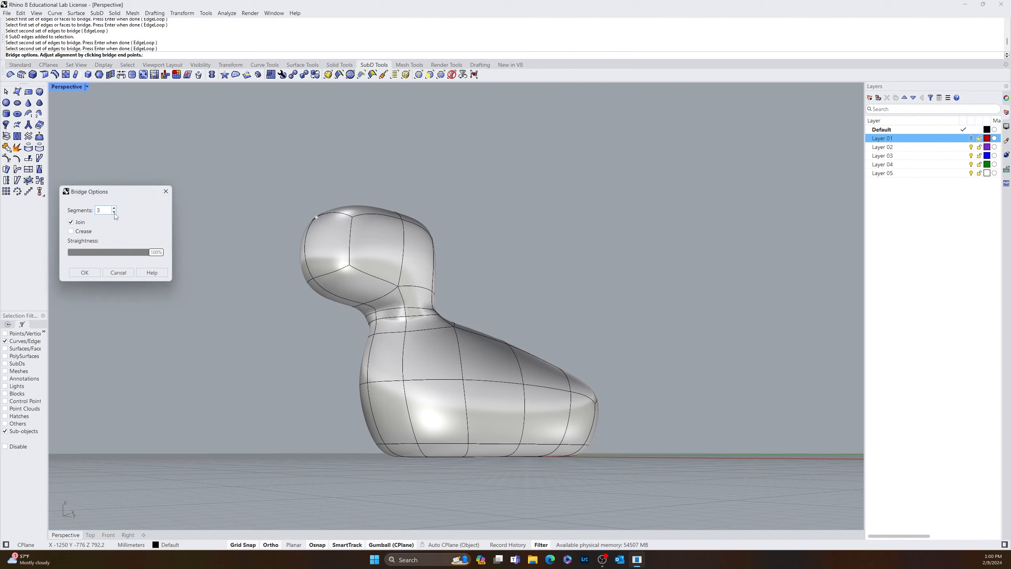
left_click(114, 213)
left_click(114, 212)
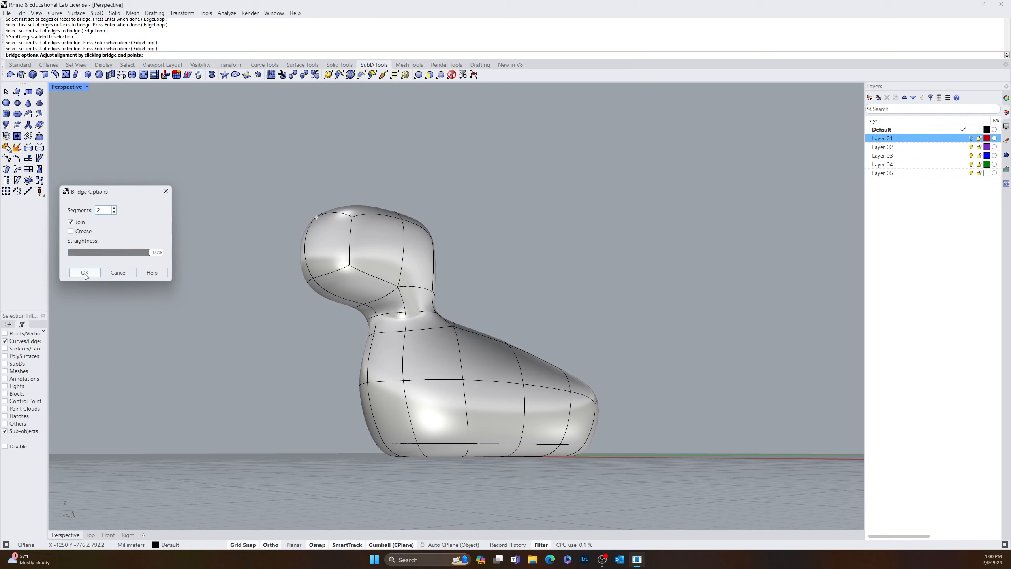
left_click_drag(155, 252, 122, 250)
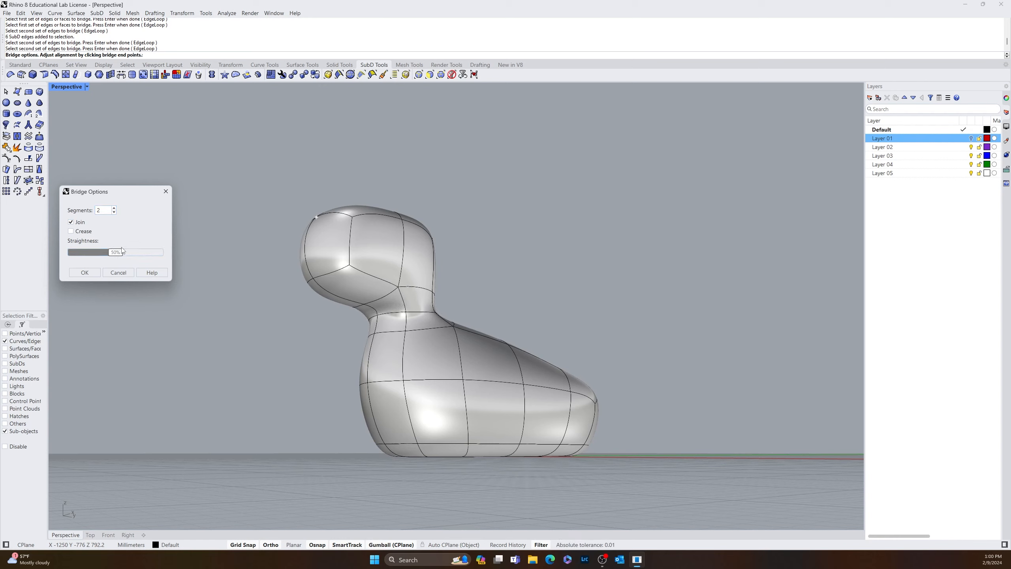
left_click(84, 272)
right_click_drag(303, 342, 388, 402)
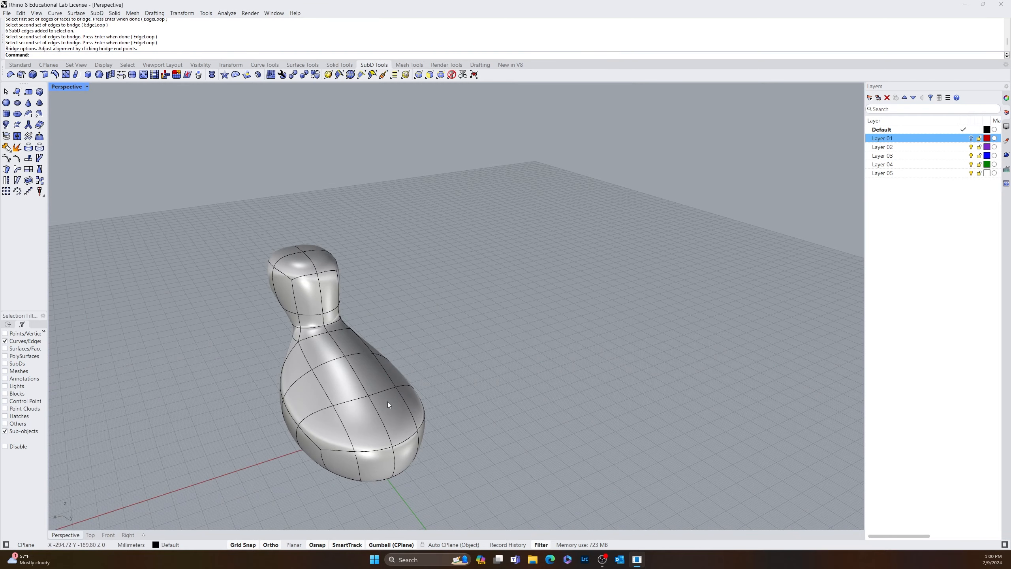
right_click_drag(399, 483, 395, 466)
right_click_drag(455, 478, 490, 442)
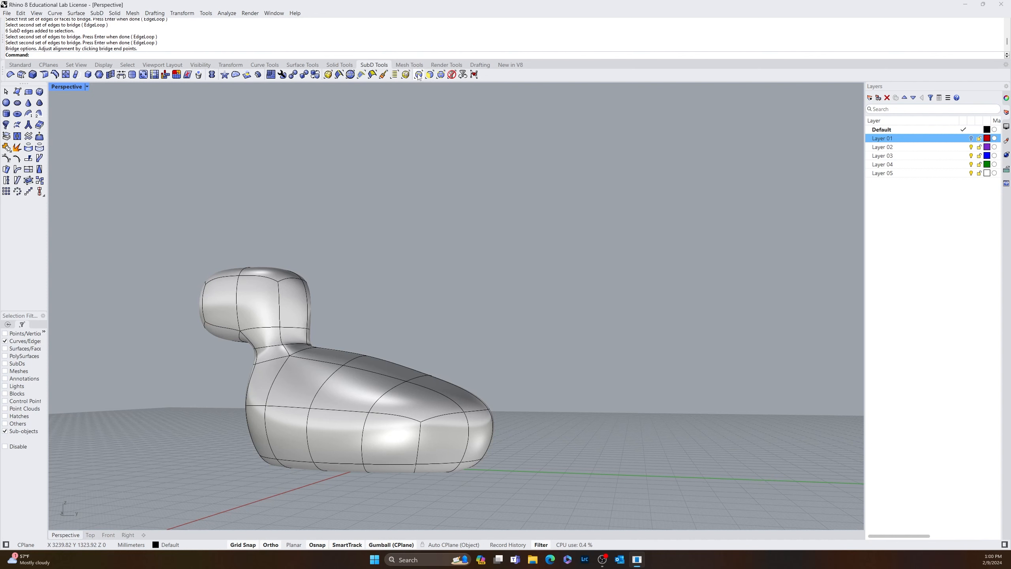
- Limit selection to vertices and raise the vertex at the rear top of the body to form a tail
left_click(441, 76)
right_click_drag(573, 367, 438, 415)
left_click(394, 445)
left_click_drag(426, 407, 433, 344)
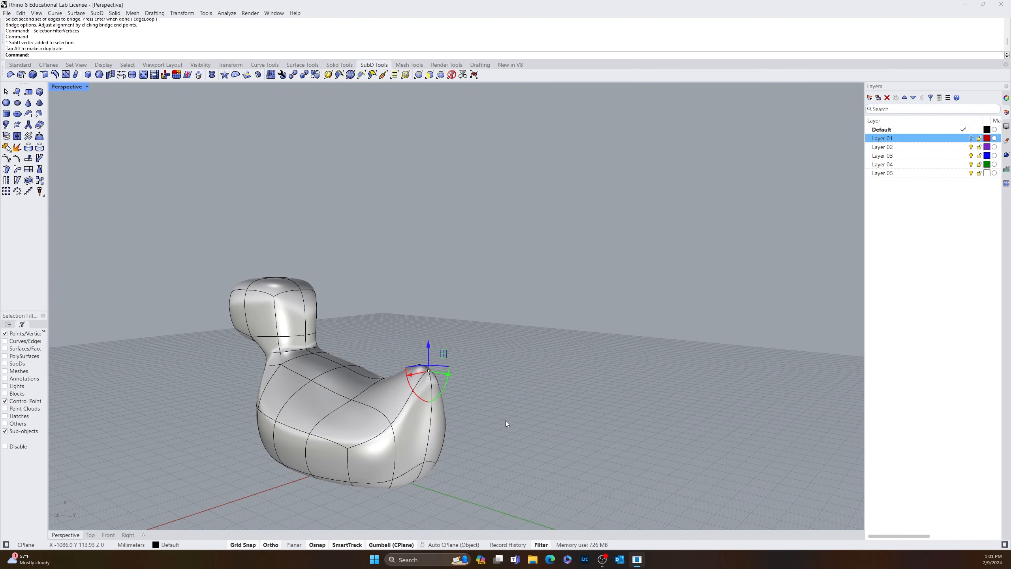
- Rotate the tail-tip vertex slightly and pull it farther outward behind the body
right_click_drag(506, 421, 403, 343)
scroll(532, 405, "up", 6)
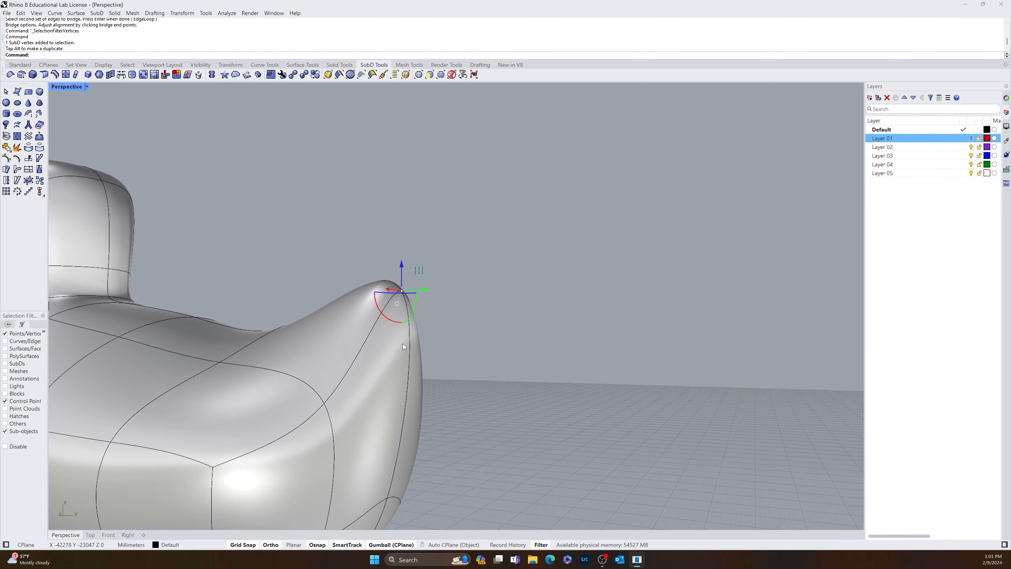
left_click_drag(388, 320, 392, 323)
left_click_drag(426, 290, 438, 290)
left_click(573, 319)
right_click_drag(589, 423, 483, 469)
scroll(605, 395, "down", 8)
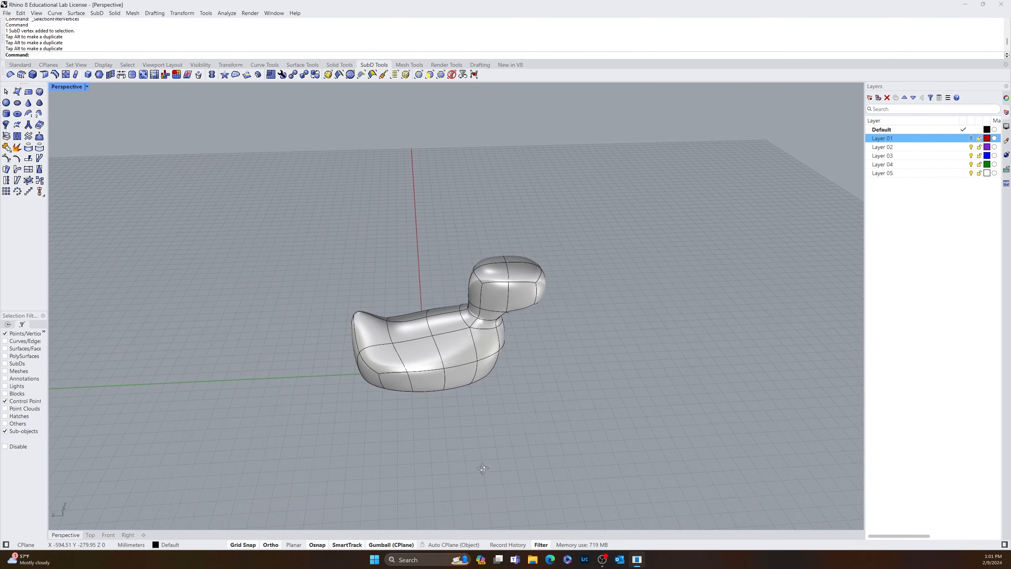
- Push the upper front centre vertex of the head back toward the body
scroll(469, 360, "up", 5)
right_click_drag(469, 360, 279, 383)
left_click(335, 163)
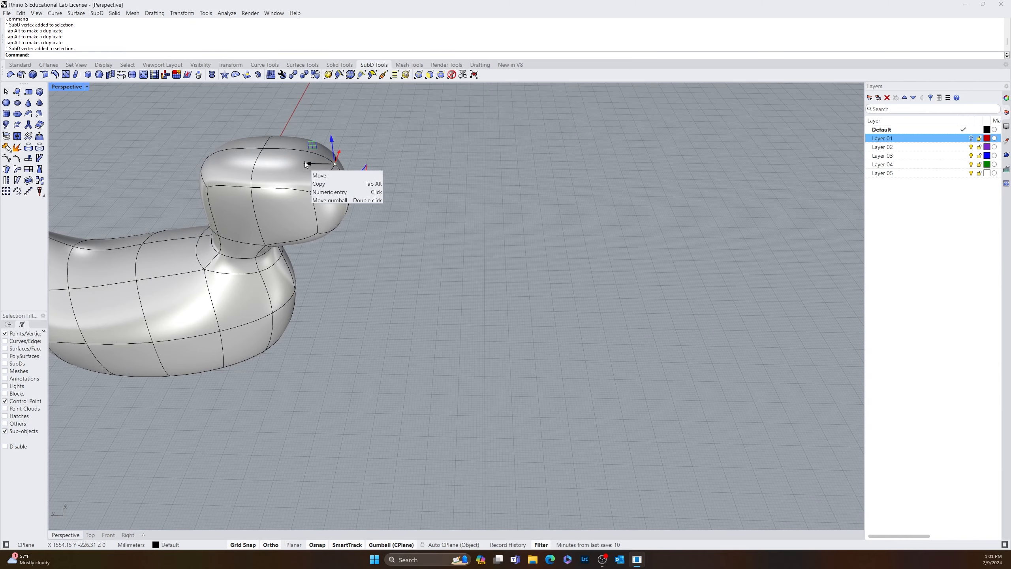
left_click_drag(305, 162, 290, 163)
left_click(471, 195)
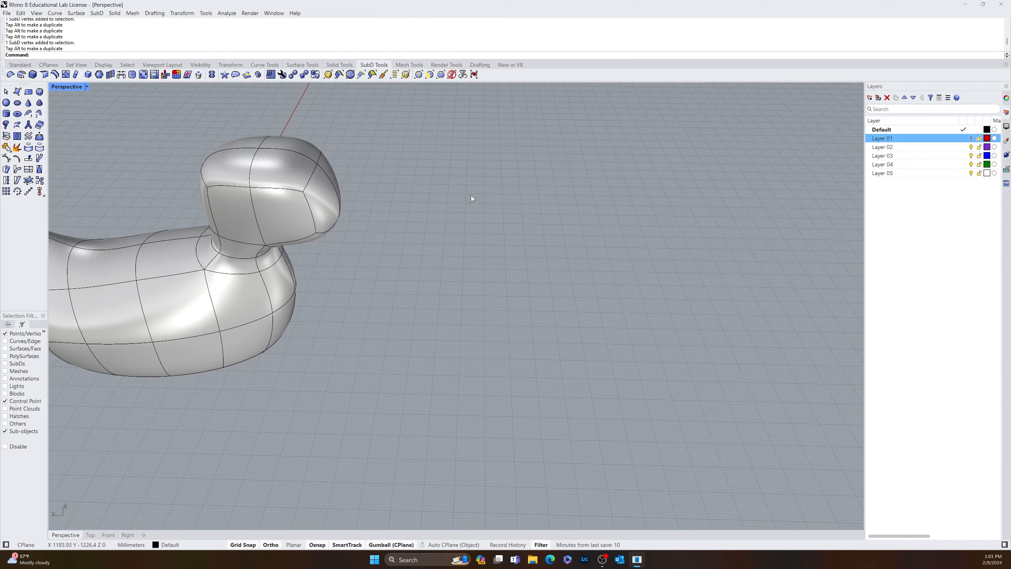
- Select the two vertices on either side of the head's upper front and scale them slightly closer together
right_click_drag(471, 195, 441, 153)
right_click_drag(412, 231, 513, 351)
left_click(526, 195)
left_click(597, 195, "shift")
left_click_drag(528, 194, 539, 194)
left_click(724, 251)
right_click_drag(724, 251, 284, 221)
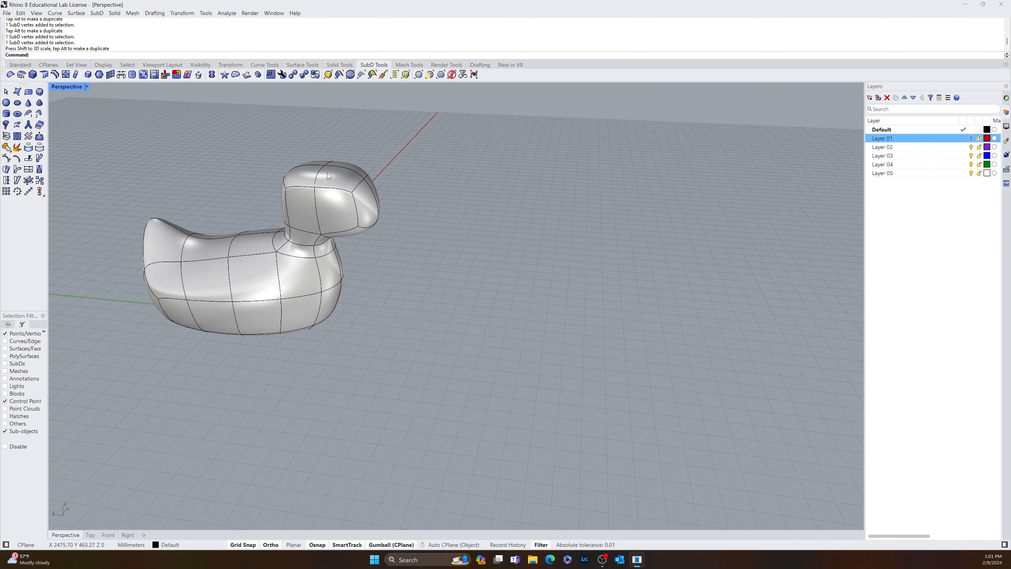
- Raise the centre vertex on top of the head to round the crown
left_click(326, 165)
left_click_drag(323, 142, 321, 127)
left_click(450, 207)
right_click_drag(450, 319, 552, 333)
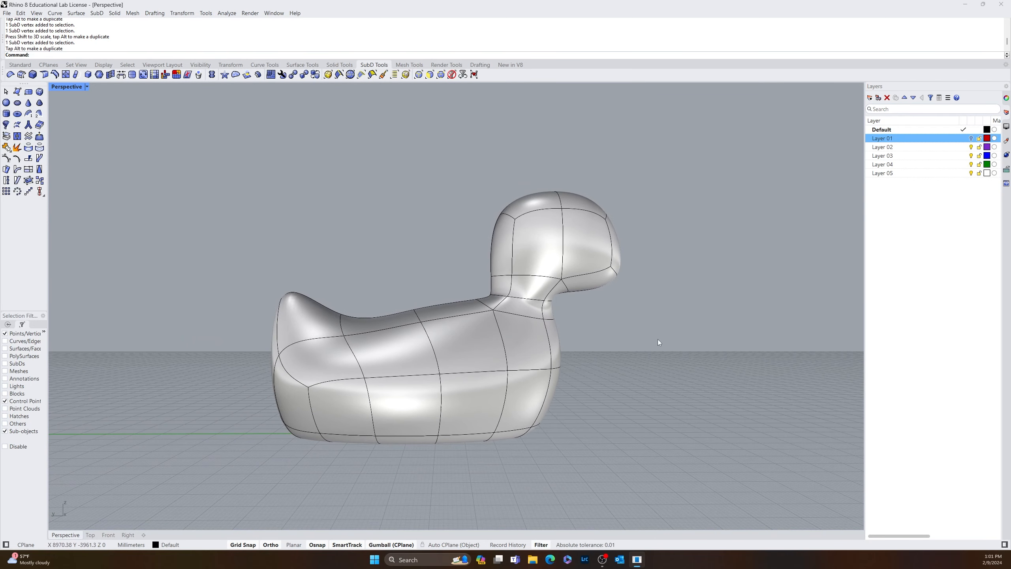
- Restore the selection filter to all object types and try picking individual edges around the base of the neck
left_click(452, 75)
right_click_drag(444, 279, 597, 311)
left_click(255, 422)
left_click(217, 407, "ctrl+shift")
left_click(225, 402)
left_click(230, 397)
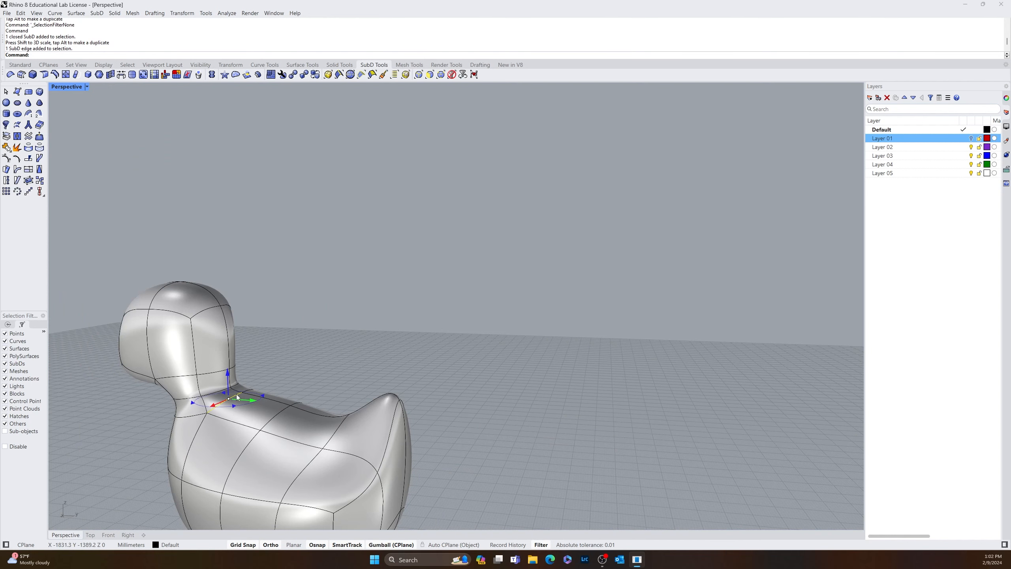
left_click(232, 398)
left_click(228, 404)
left_click(201, 424, "ctrl+shift")
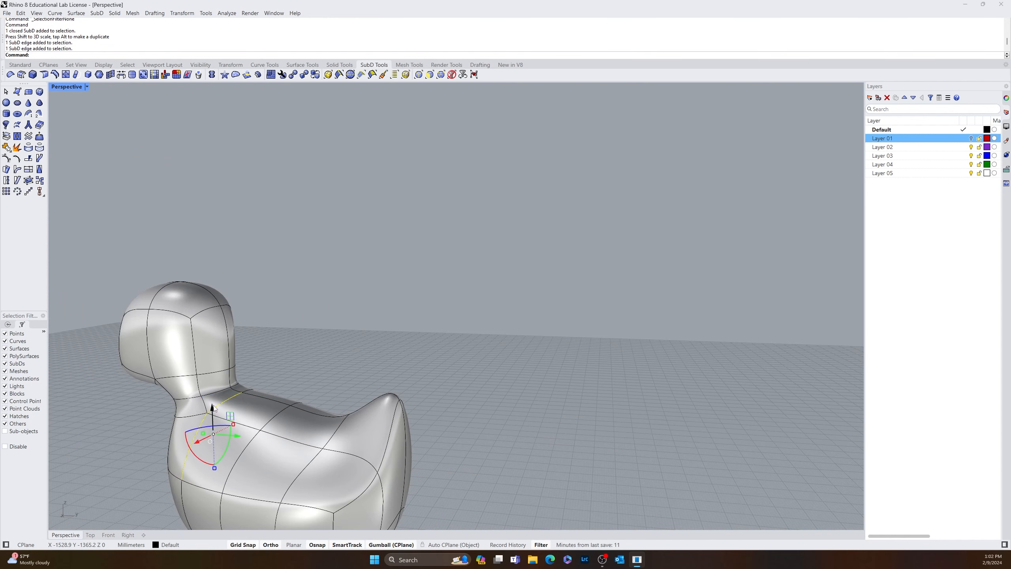
key("Escape")
- Delete the edge loop around the base of the neck, first its two rear edges and then the remaining ones
right_click_drag(214, 405, 284, 391, "shift")
left_click(271, 392, "ctrl+shift")
left_click(284, 391, "ctrl+shift")
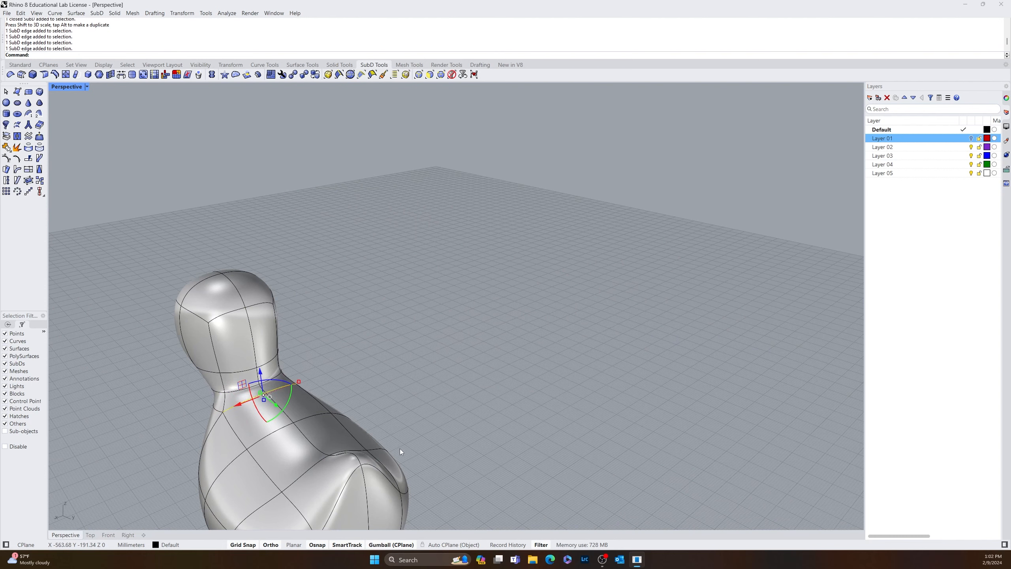
key("Delete")
right_click_drag(400, 449, 528, 372)
double_click(282, 407, "ctrl+shift")
key("Delete")
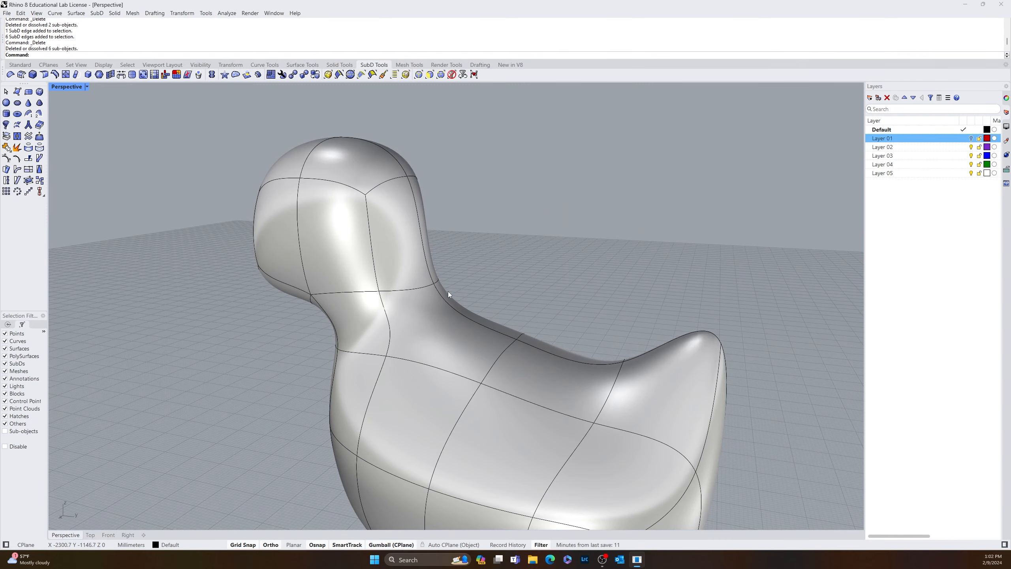
- Select the edge loop where the head meets the neck and lower it slightly
left_click(426, 286)
key("Escape")
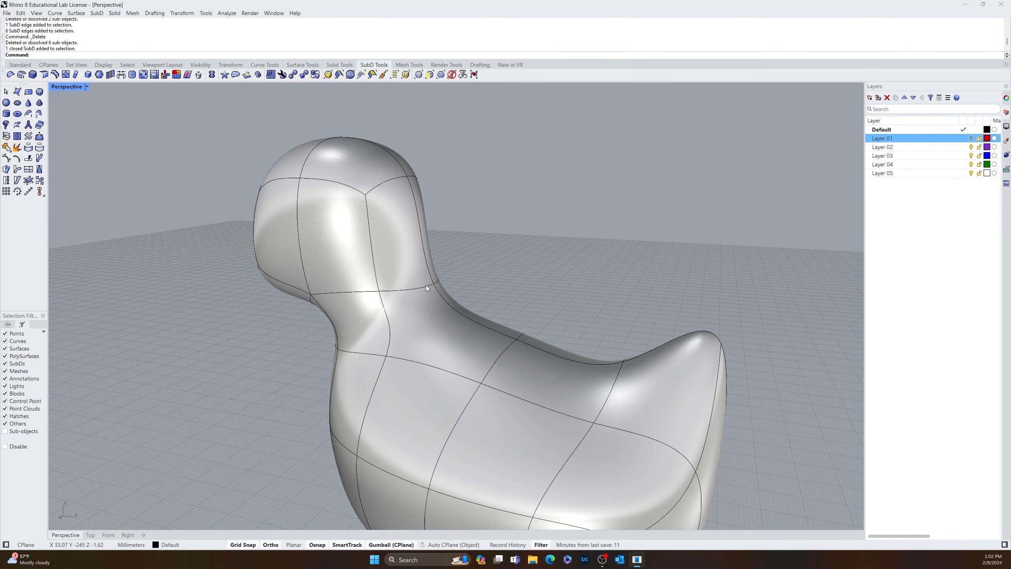
double_click(426, 284, "ctrl+shift")
right_click_drag(426, 284, 312, 367)
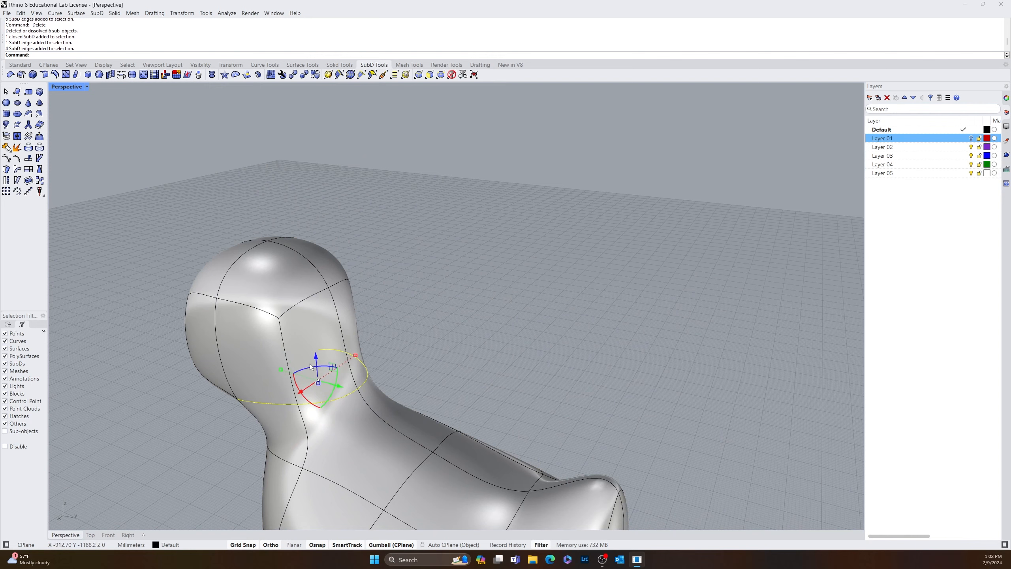
left_click_drag(315, 367, 322, 375)
mouse_move(163, 441)
right_mouse_down()
mouse_move(210, 416)
mouse_move(160, 433)
right_mouse_up()
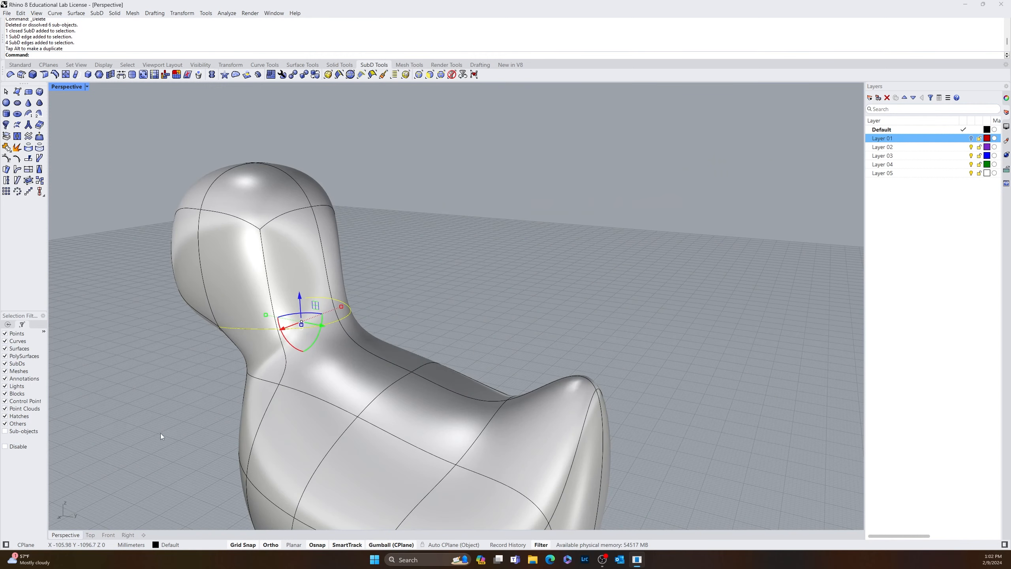
left_click(160, 433)
- Pull the centre edge at the back of the head outward toward the tail
right_click_drag(316, 321, 218, 341)
left_click(121, 280)
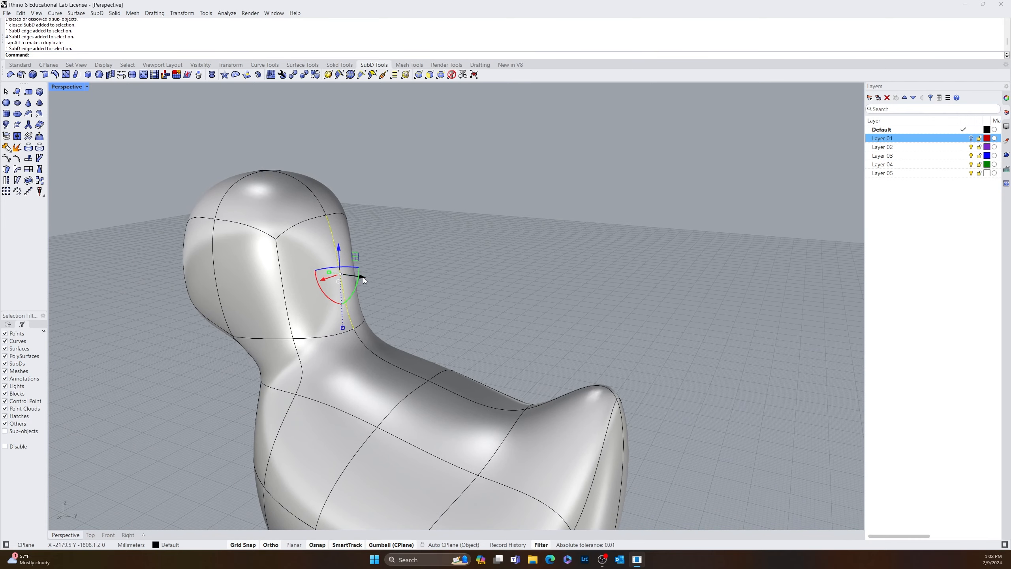
left_click_drag(364, 277, 386, 285)
left_click(470, 247)
scroll(438, 254, "down", 2)
right_click_drag(399, 239, 194, 199)
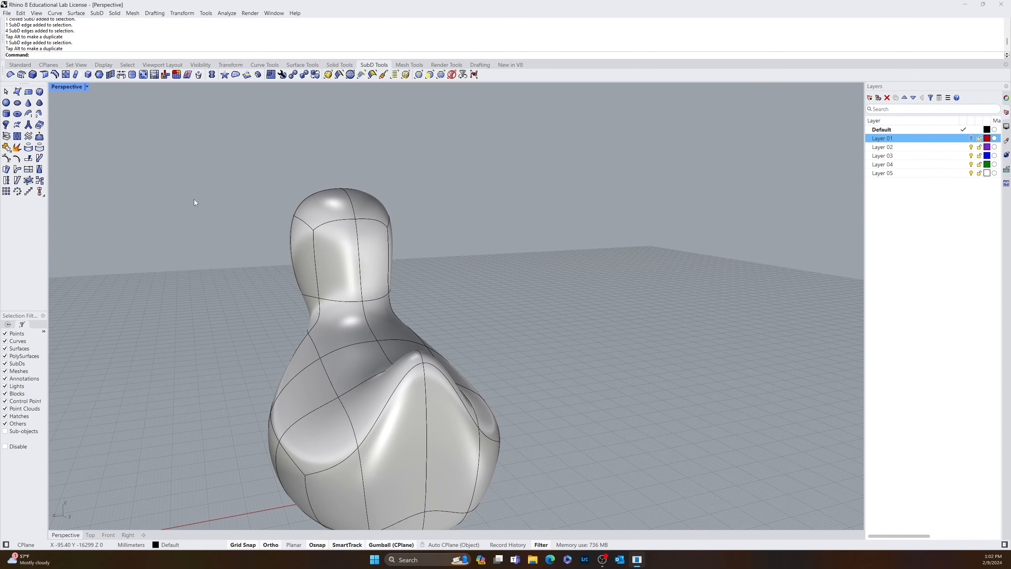
- Pick a small Soft Transform radius around the centre edge at the back of the head and move that edge slightly
left_click(40, 137)
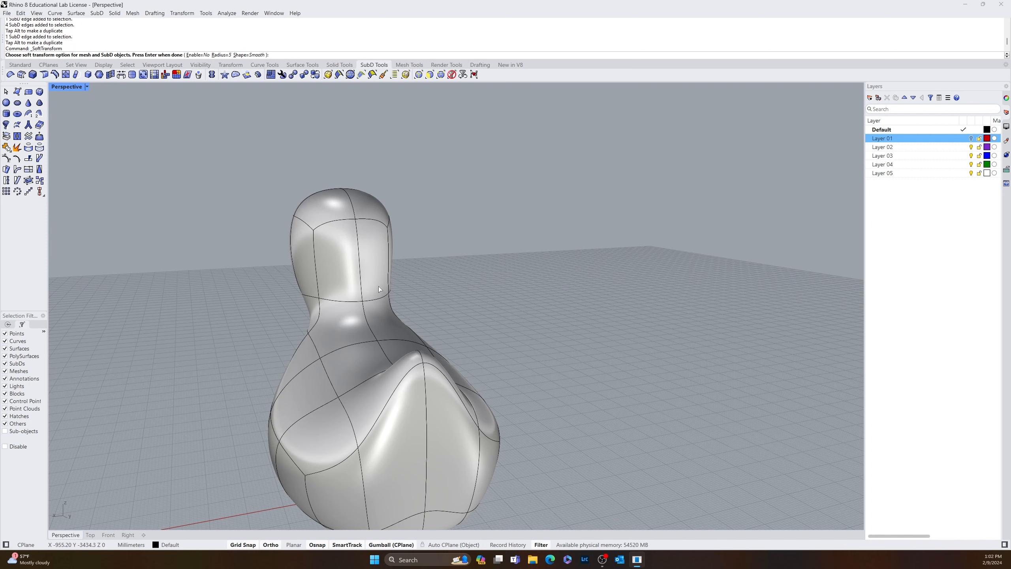
key("Return")
left_click(360, 281, "ctrl+shift")
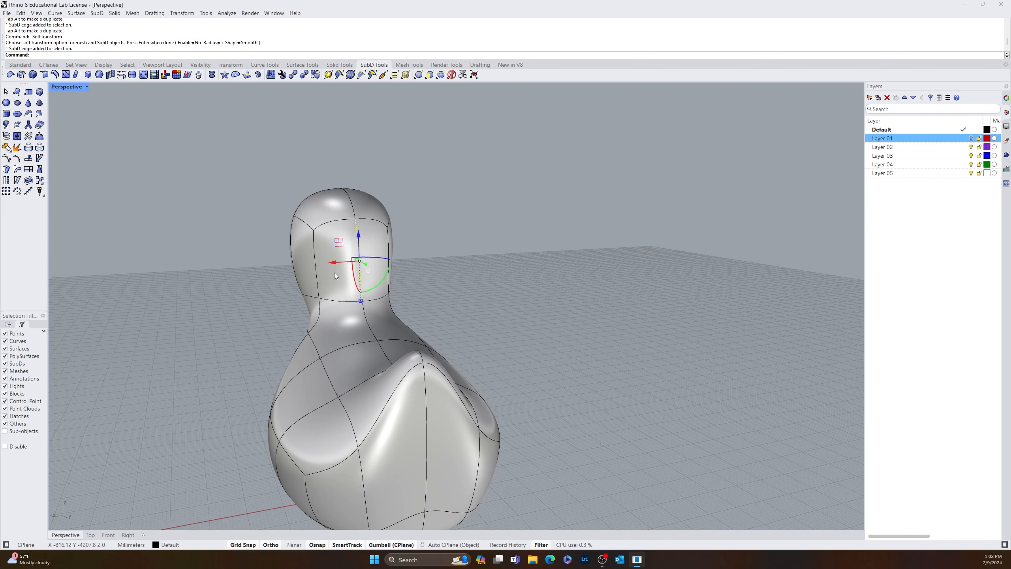
left_click(39, 138)
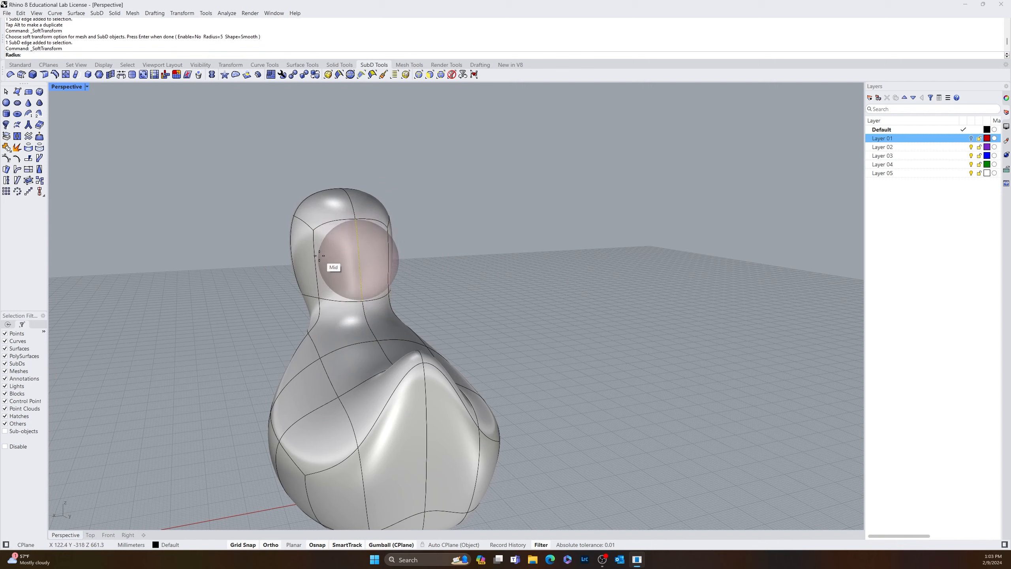
right_click_drag(319, 256, 378, 281)
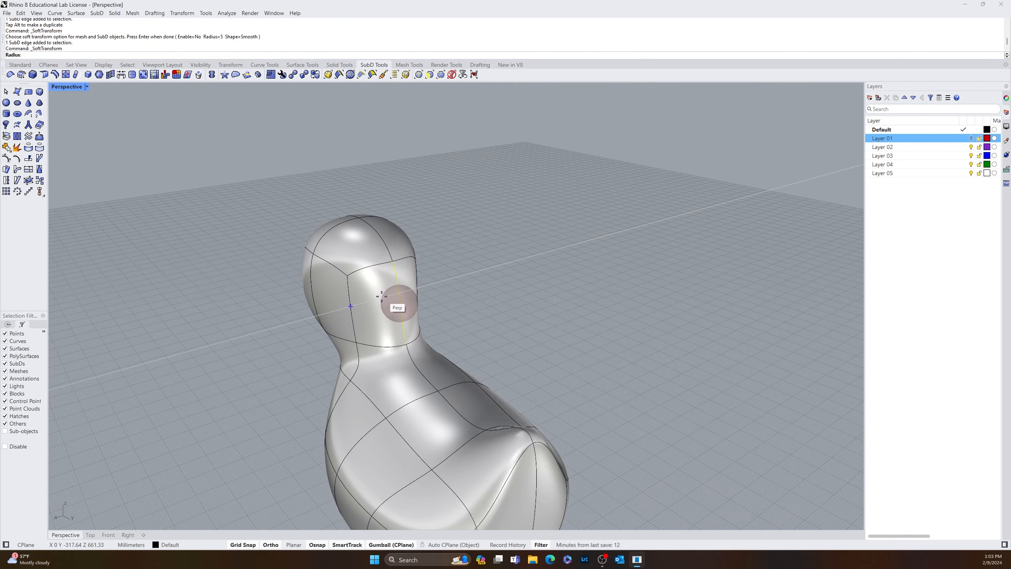
left_click(402, 300)
mouse_move(417, 310)
left_mouse_down()
mouse_move(441, 332)
mouse_move(414, 310)
left_mouse_up()
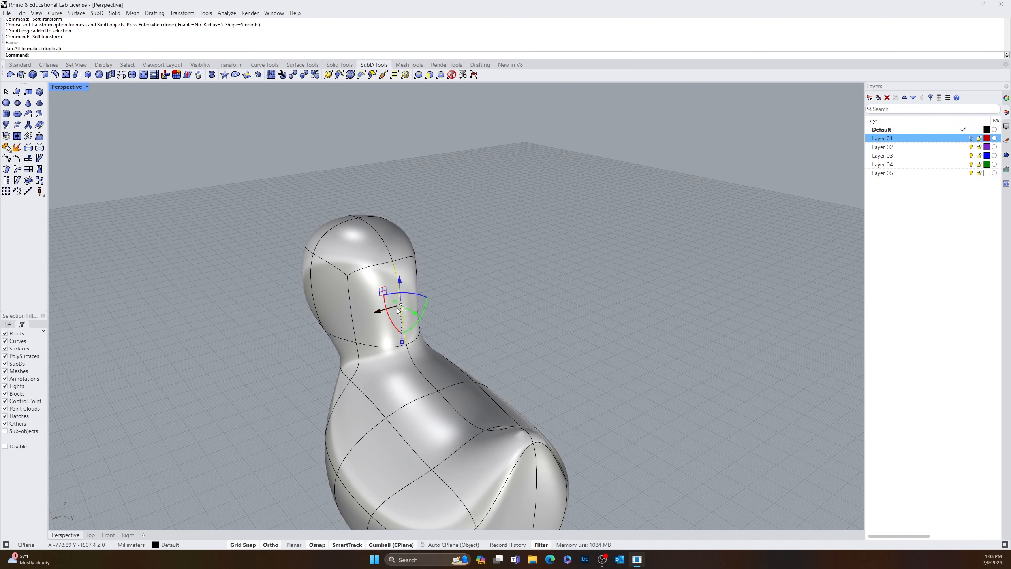
- Pick a new Soft Transform radius for the back-of-head edge and pull it slightly outward
left_click(399, 303)
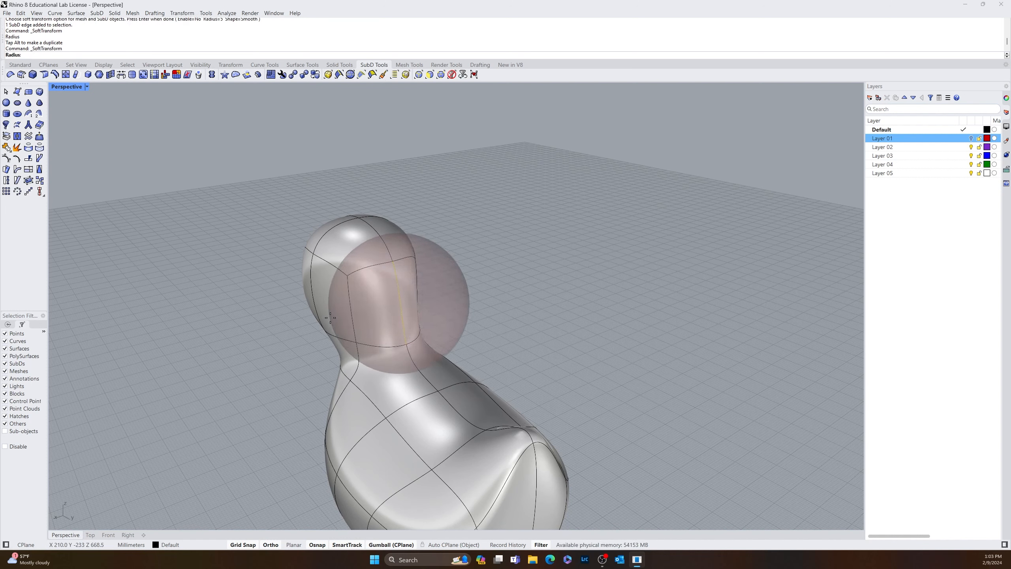
left_click(433, 321)
mouse_move(433, 321)
left_mouse_down()
mouse_move(450, 330)
mouse_move(435, 322)
mouse_move(442, 327)
left_mouse_up()
right_click_drag(345, 328, 545, 281)
right_click_drag(307, 306, 636, 391)
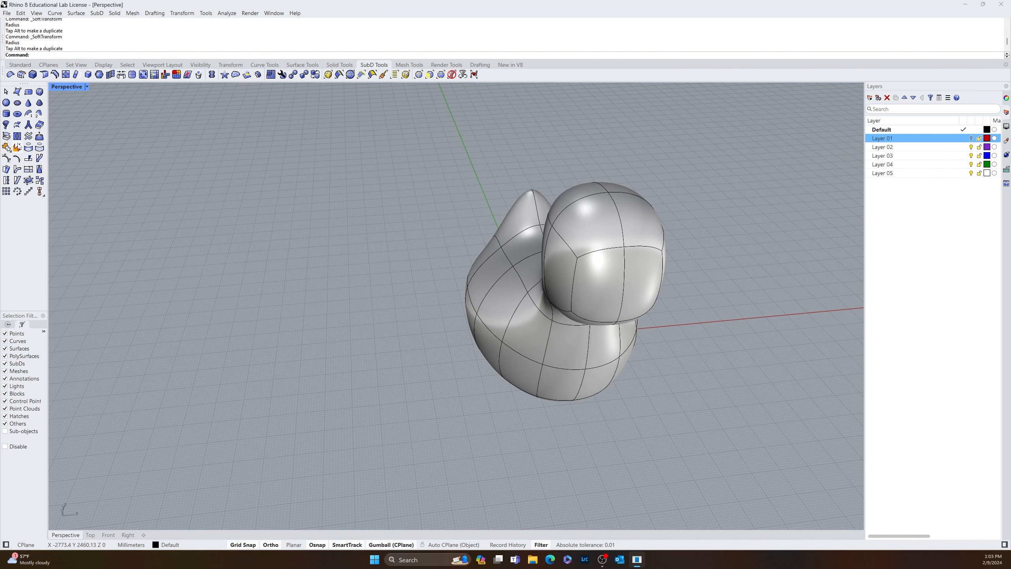
- In the Top view, draw an ellipse centred at 0,-800 with its first axis ending at the head's front vertex, and select it
left_click(93, 534)
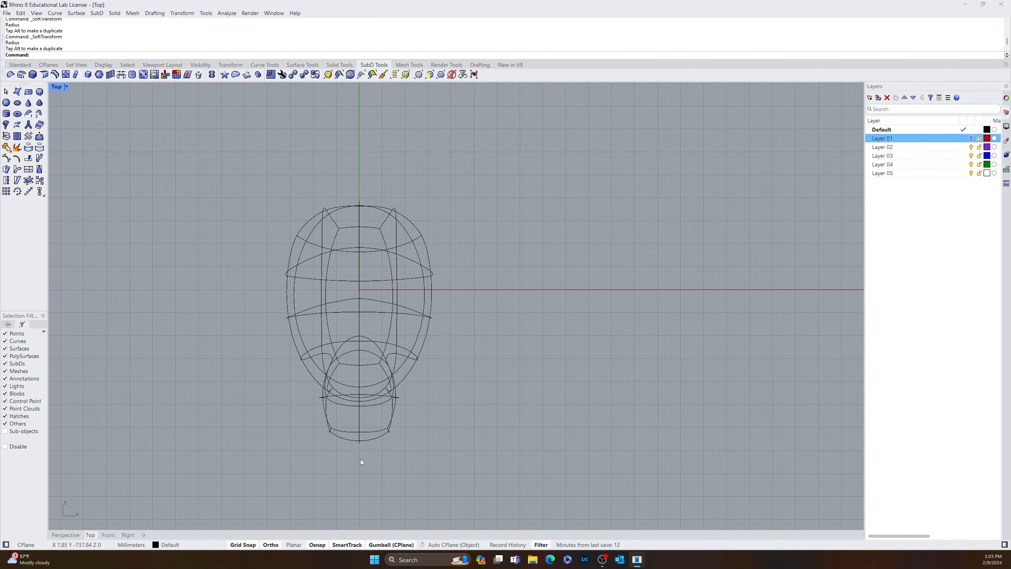
left_click(19, 65)
left_click(18, 104)
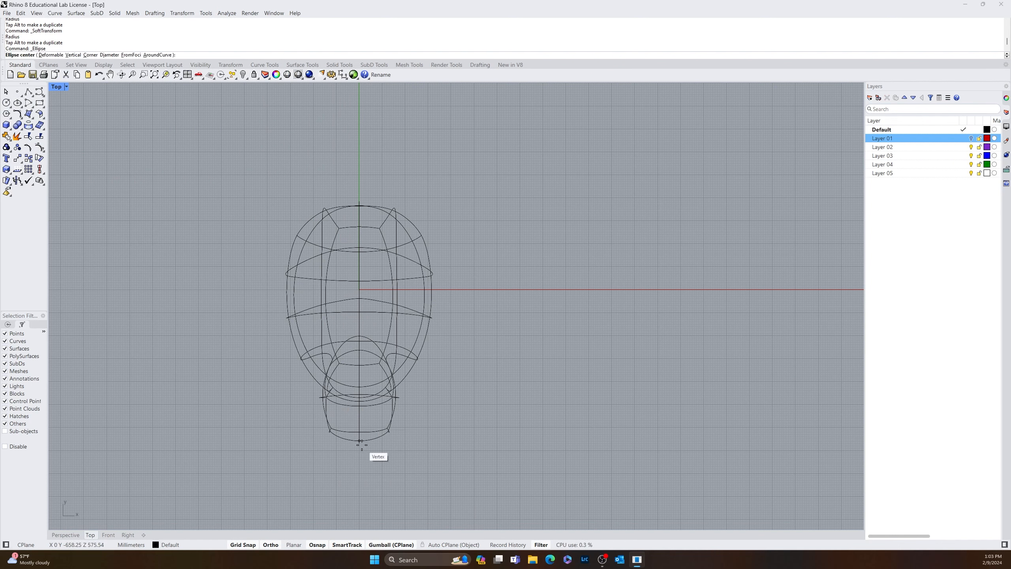
left_click(359, 473)
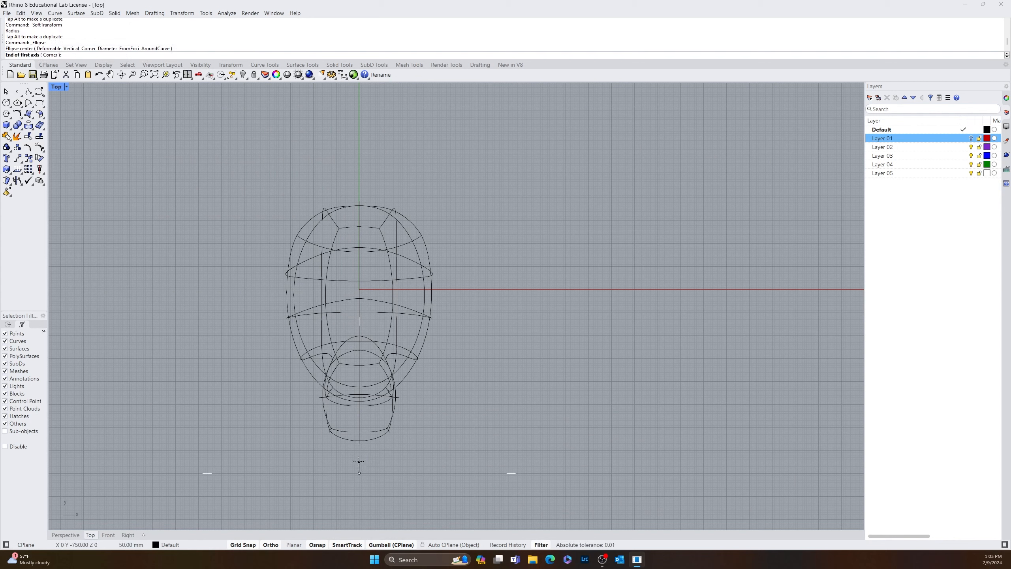
left_click(359, 441)
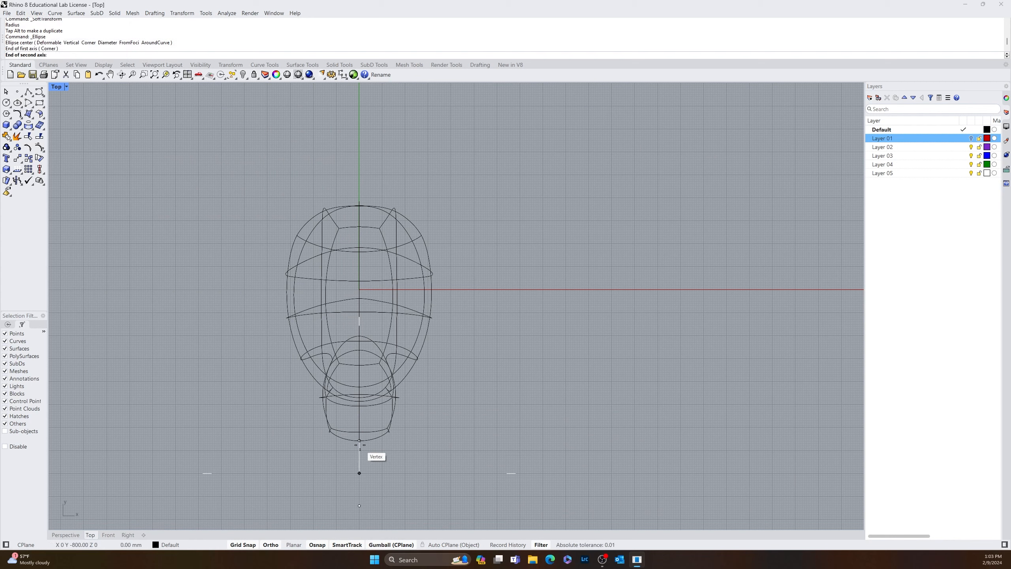
left_click(334, 452)
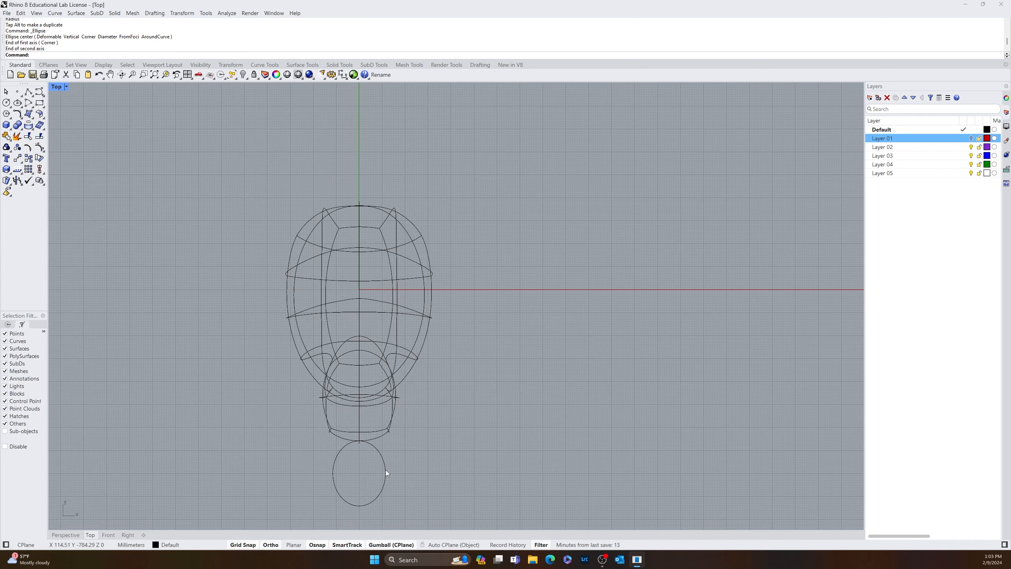
left_click(385, 472)
right_click_drag(473, 472, 495, 357)
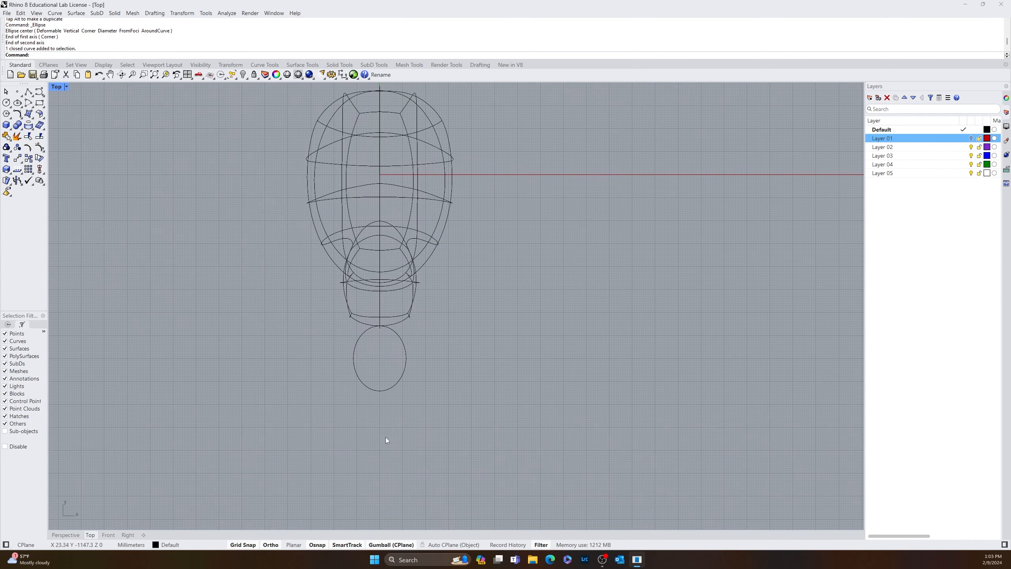
left_click(379, 391)
scroll(381, 386, "up", 6)
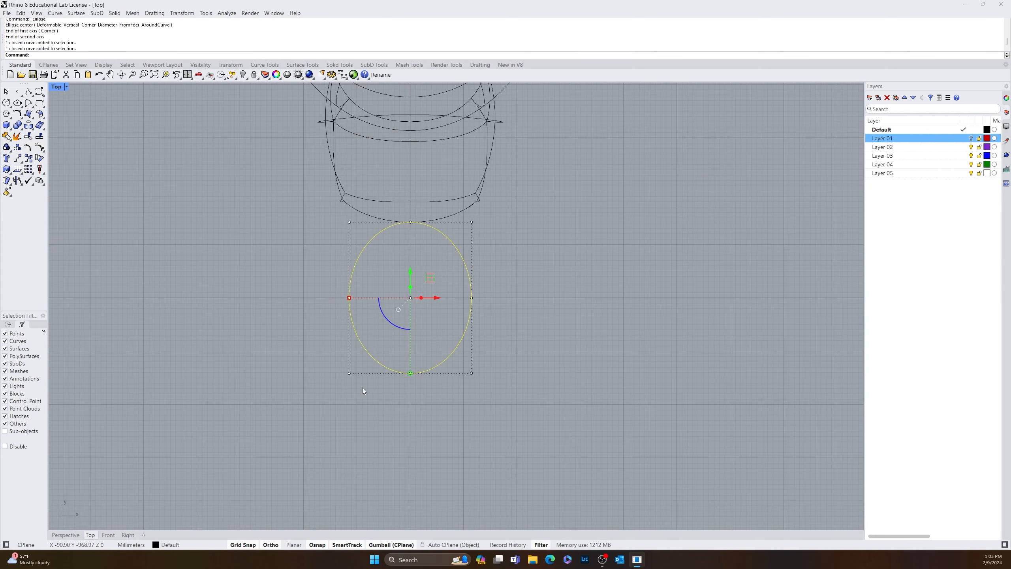
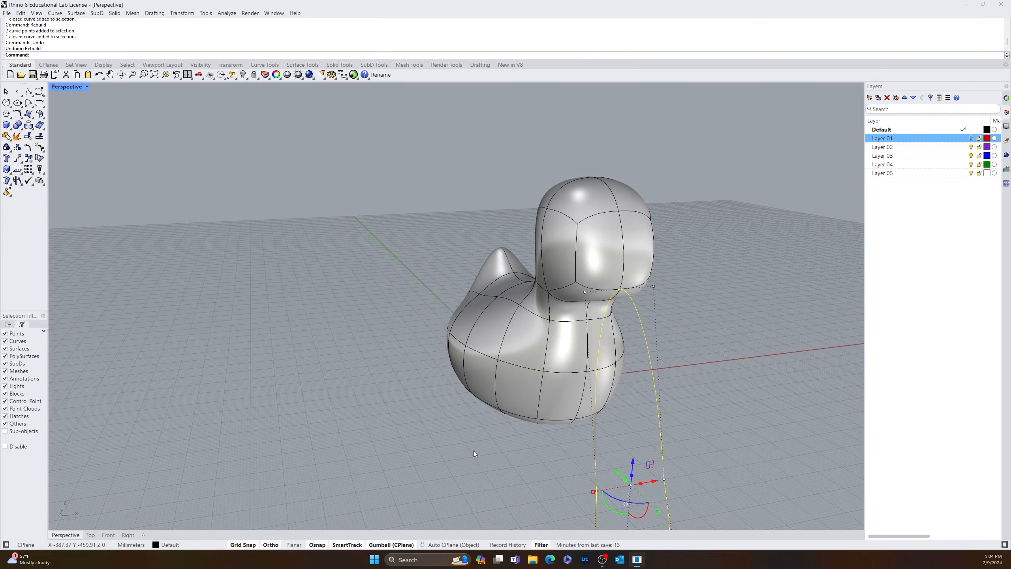
- Undo the last scaling of the ellipse and delete the ellipse in front of the duck
key("ctrl+z")
scroll(586, 447, "down", 5)
right_click_drag(585, 447, 664, 456)
scroll(594, 467, "up", 5)
left_click_drag(716, 447, 594, 478)
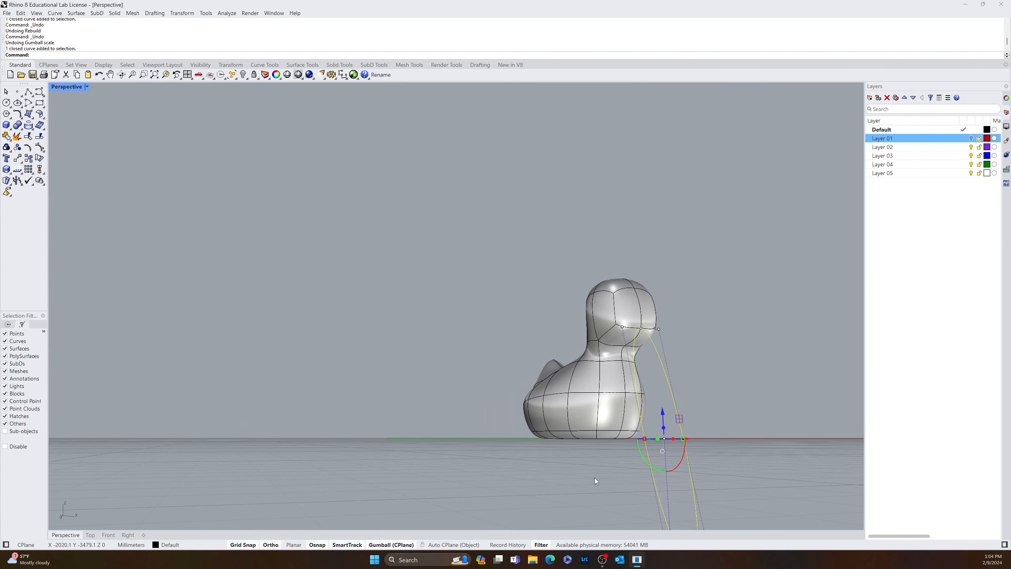
key("Delete")
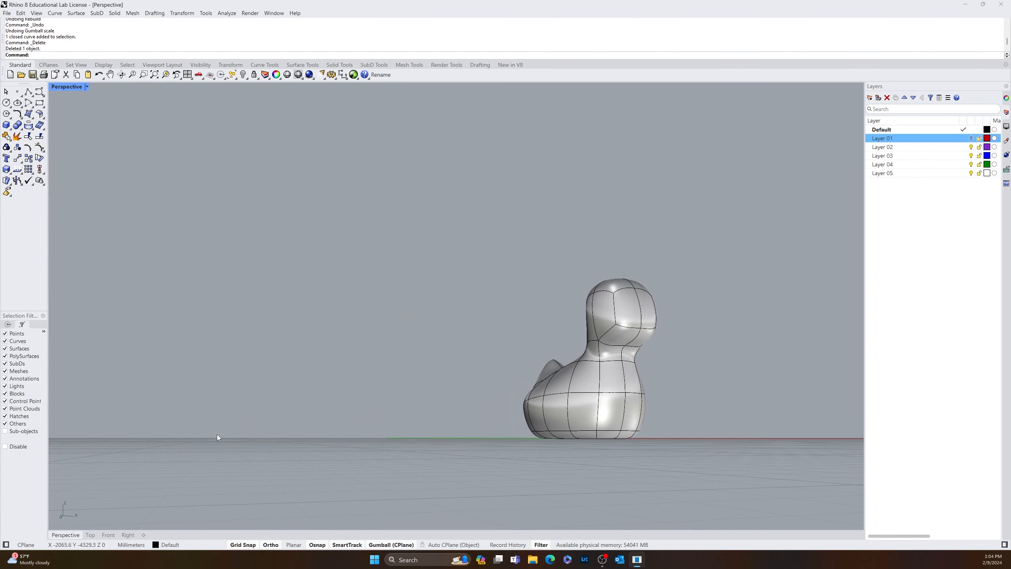
left_click(91, 535)
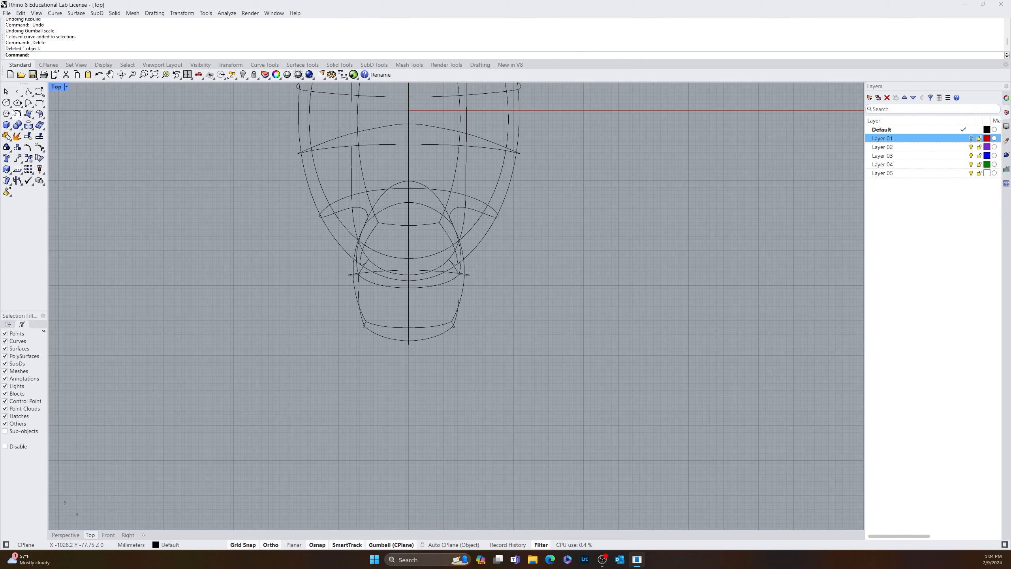
left_click(17, 103)
left_click(410, 380)
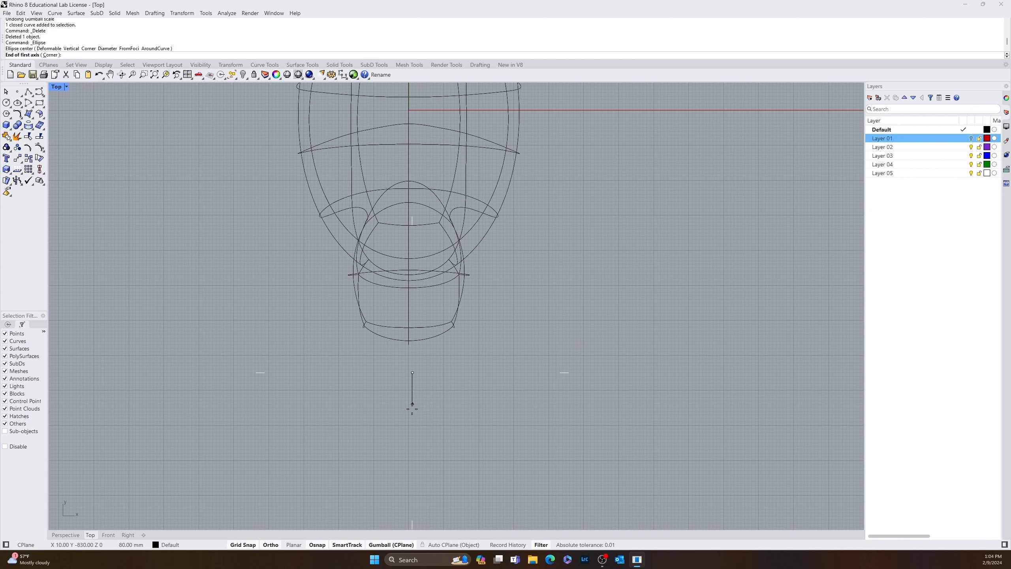
key("Escape")
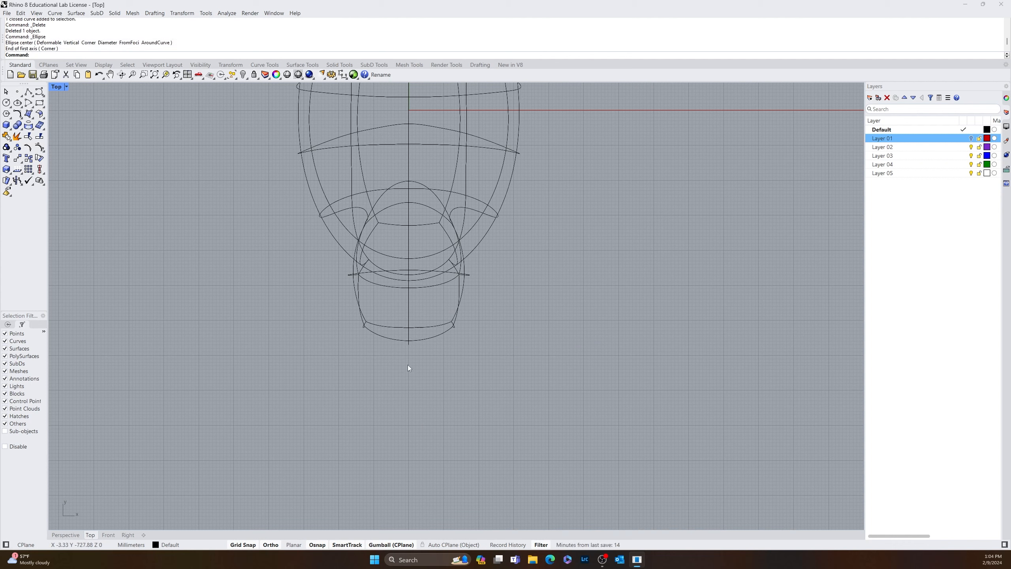
- In the Top view, draw an ellipse centred at 0,-800 in front of the head, with its long axis along the duck's centreline
scroll(402, 372, "up", 5)
key("Return")
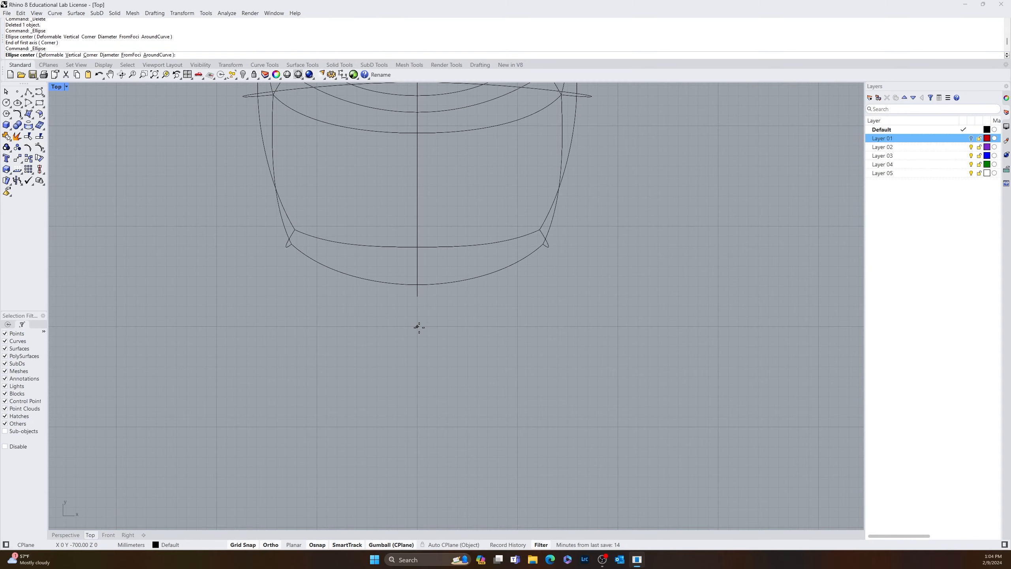
left_click(417, 425)
scroll(413, 443, "down", 5)
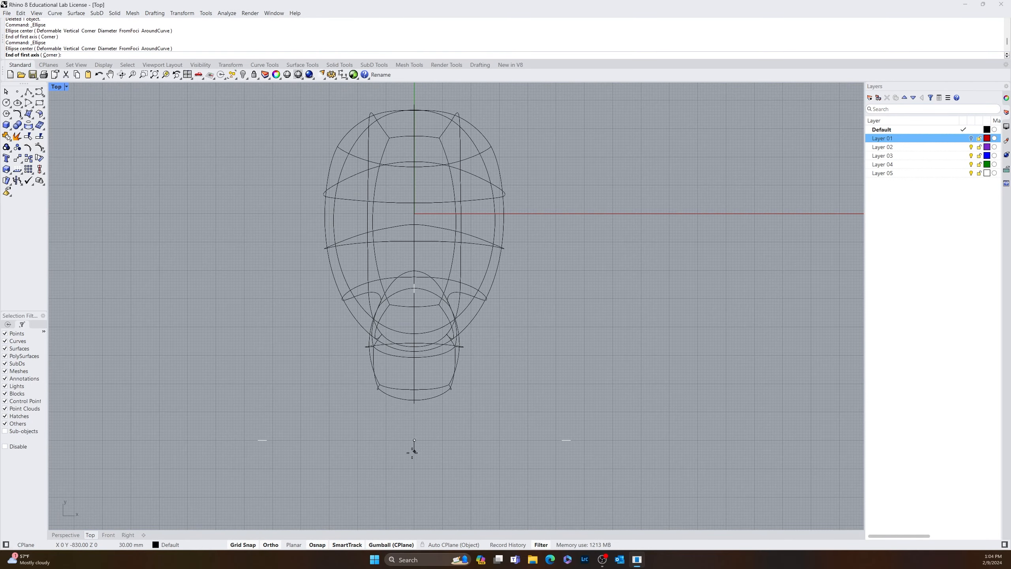
left_click(415, 495)
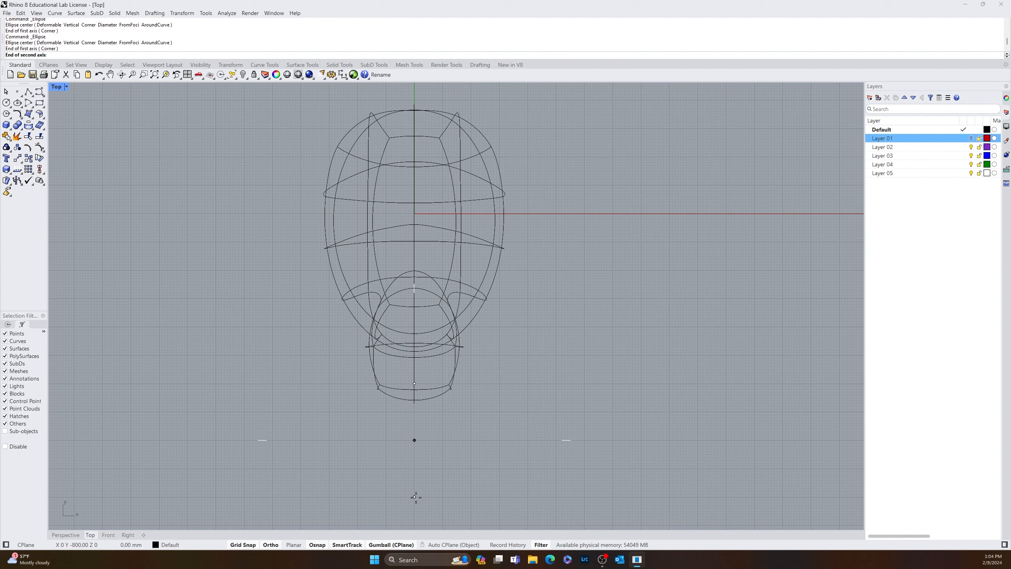
left_click(442, 495)
- Move the ellipse forward along the centreline until it clears the head, and check its placement in the Perspective view
left_click(441, 462)
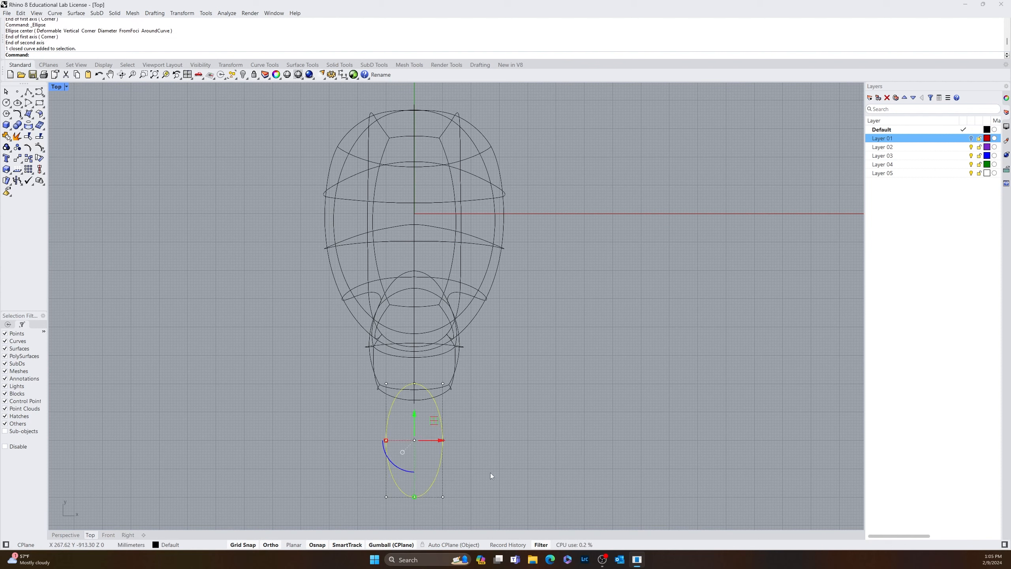
right_click_drag(480, 442, 508, 347)
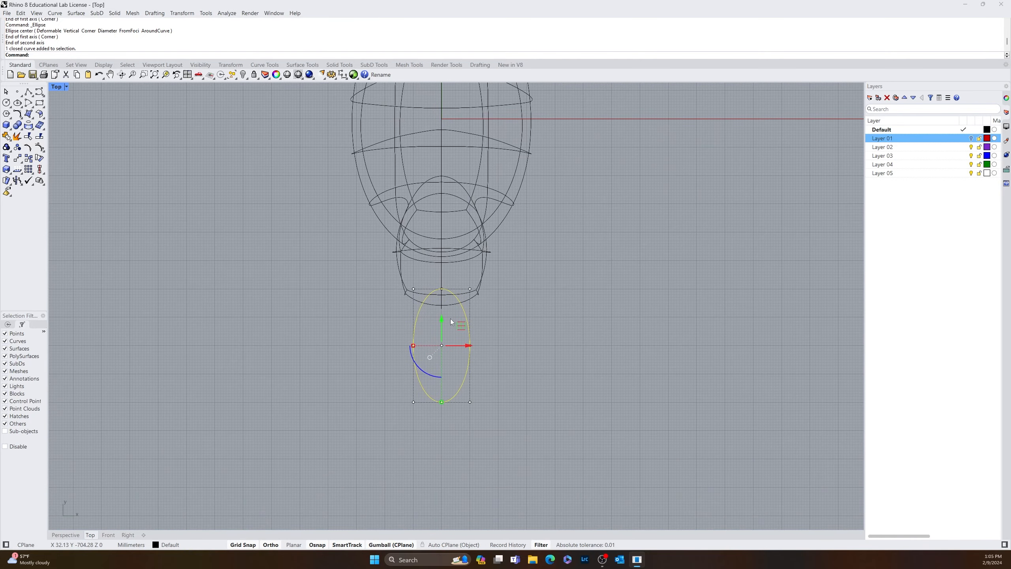
left_click_drag(441, 322, 442, 359)
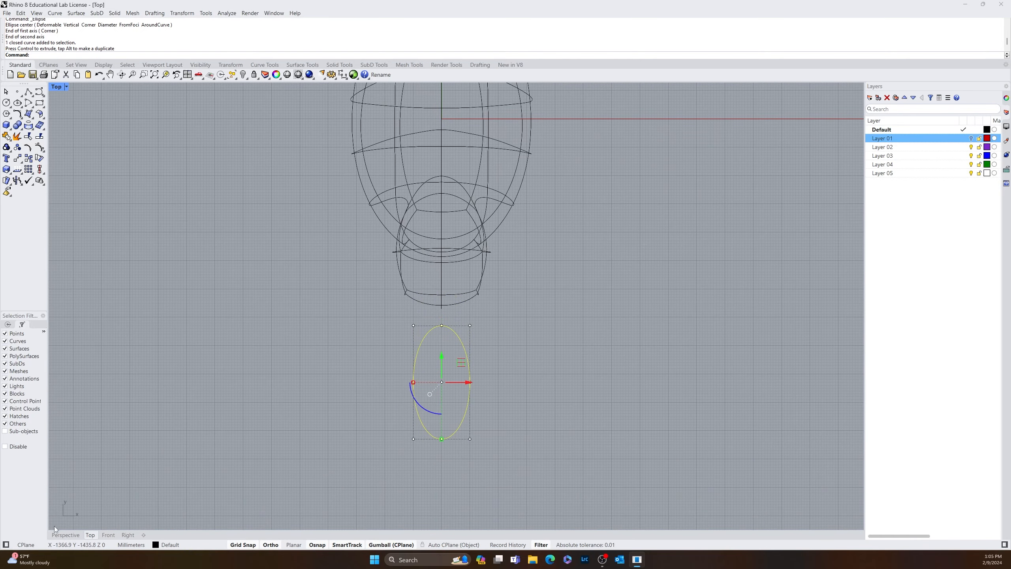
left_click(65, 534)
right_click_drag(558, 507, 424, 523)
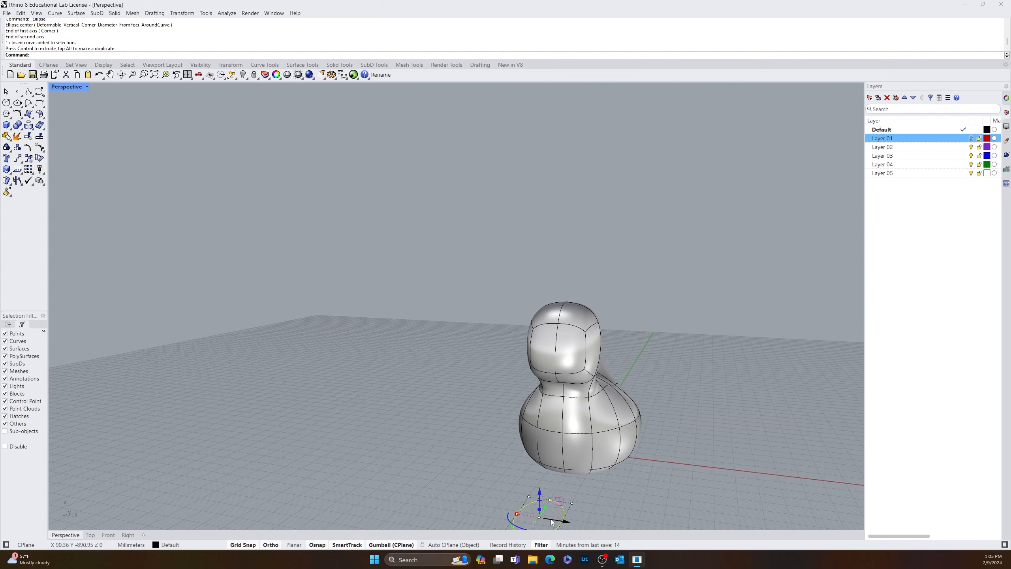
left_click(91, 535)
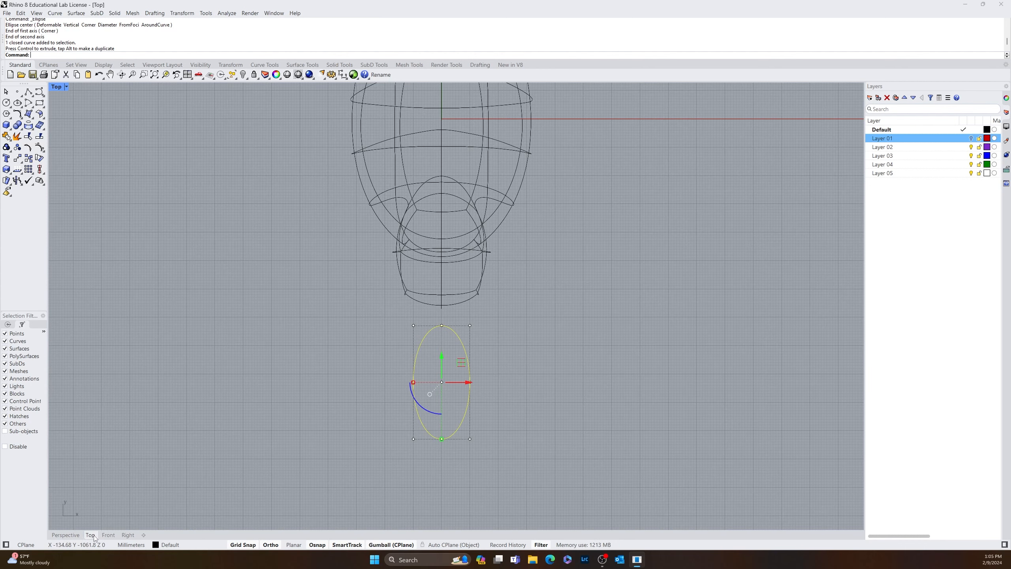
- Select the two corner control points at the ellipse's far end and scale them apart to widen that end
scroll(416, 438, "up", 3)
left_click(384, 459)
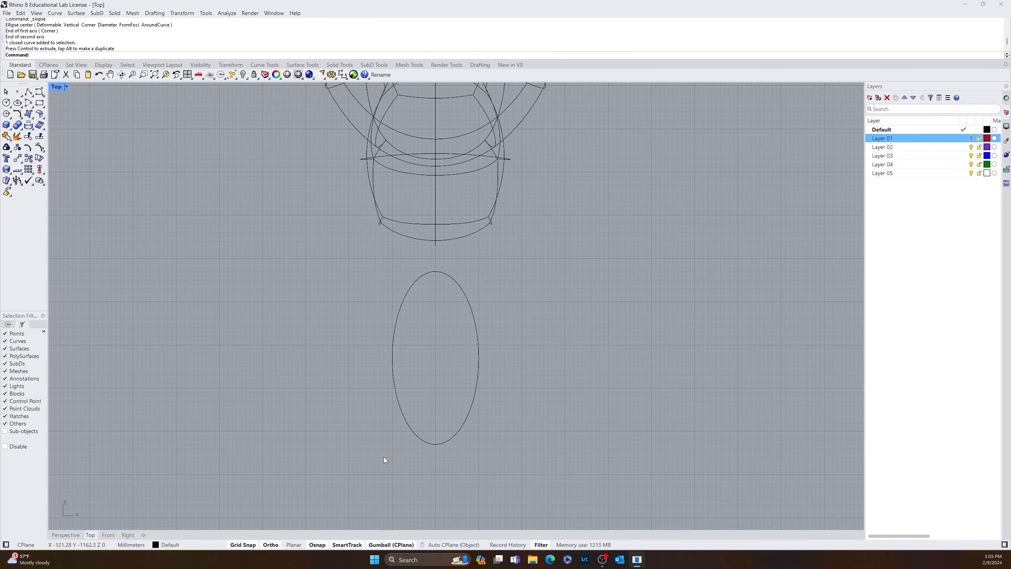
left_click(415, 440)
left_click(392, 444)
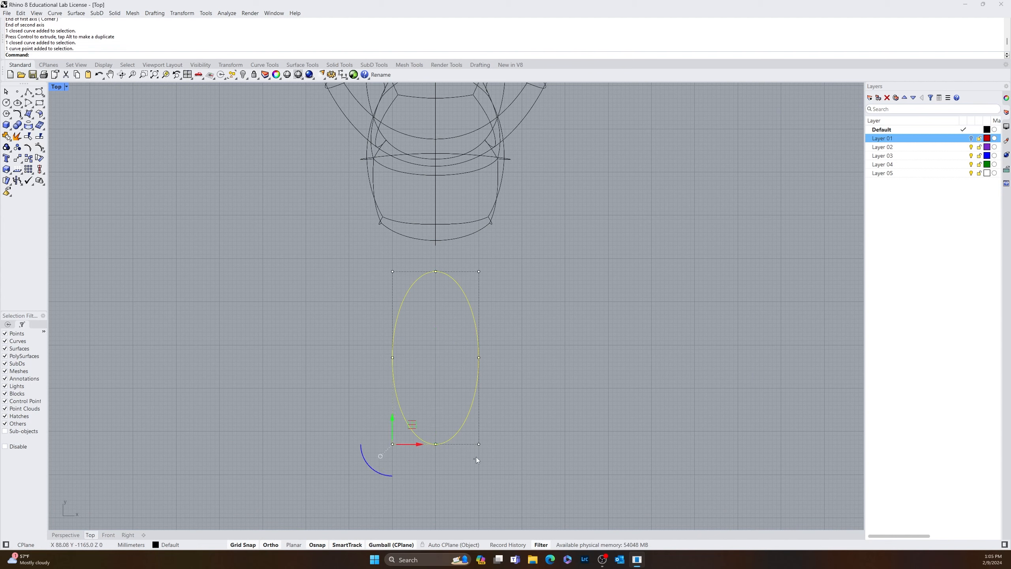
left_click(479, 444, "shift")
left_click_drag(392, 444, 371, 443)
- Rebuild the beak curve with 12 points and degree 2, deleting the input curve
type("Re")
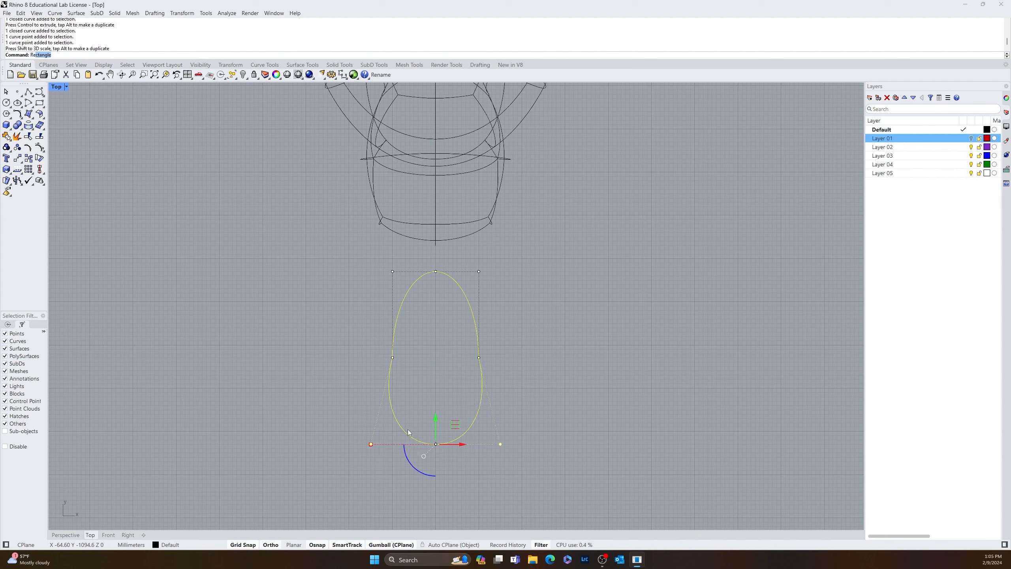
type("b")
key("Return")
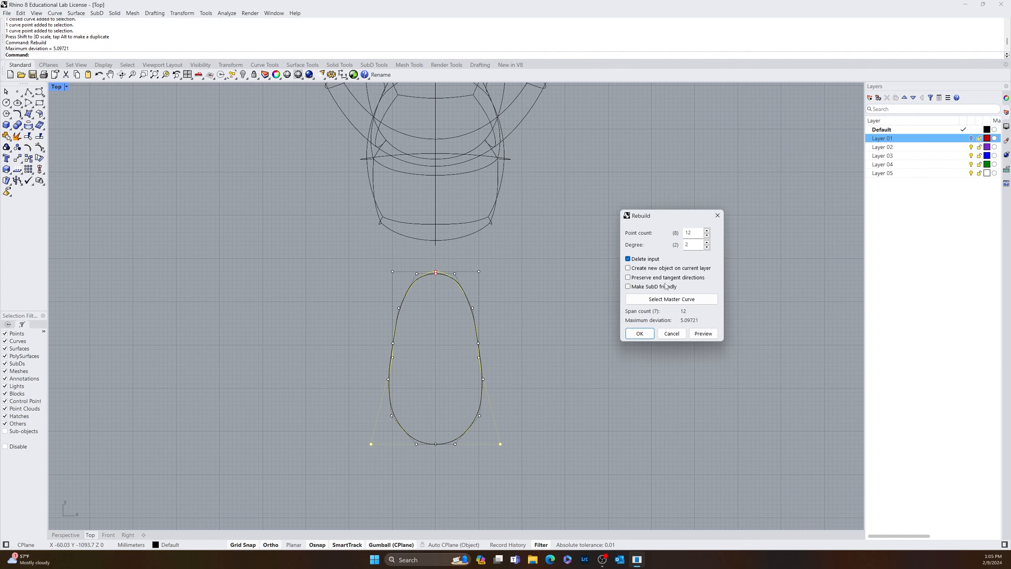
left_click(639, 332)
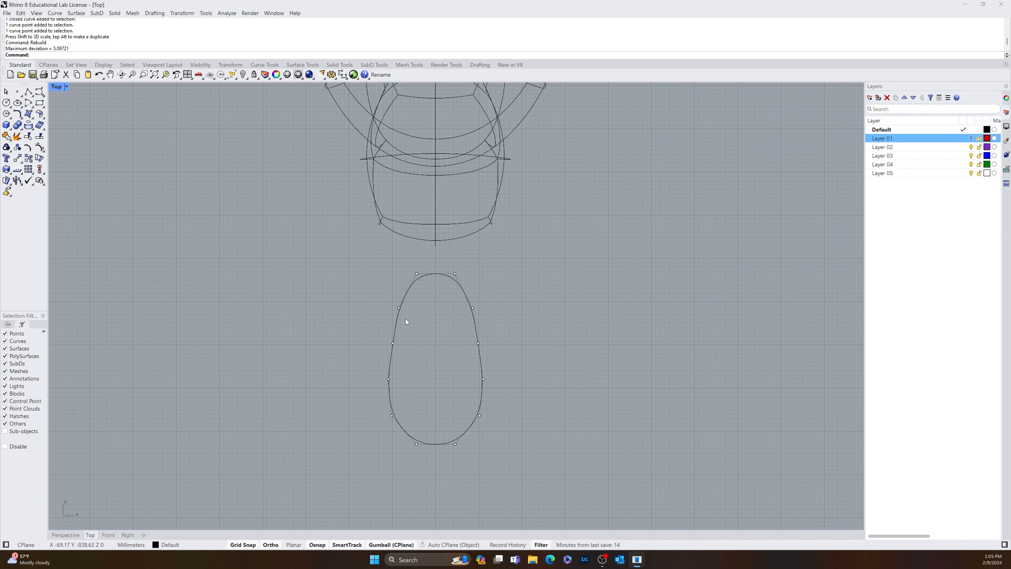
- Select the control points along both sides of the rebuilt curve and scale them outward to widen the beak outline
left_click_drag(367, 460, 411, 297)
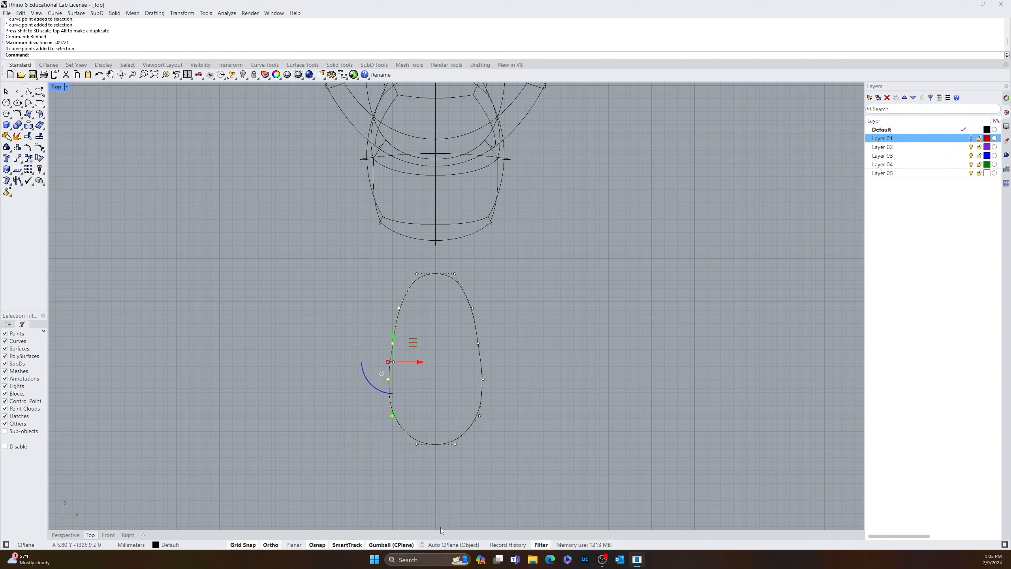
left_click_drag(467, 431, 466, 405, "shift")
key("Escape")
left_click_drag(477, 439, 521, 354, "shift")
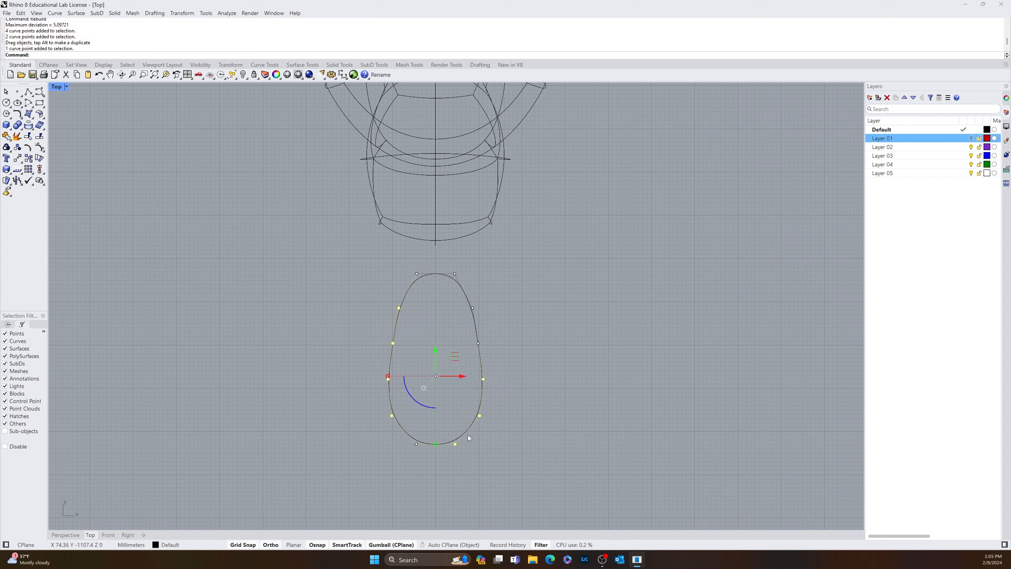
left_click_drag(471, 435, 508, 296, "shift")
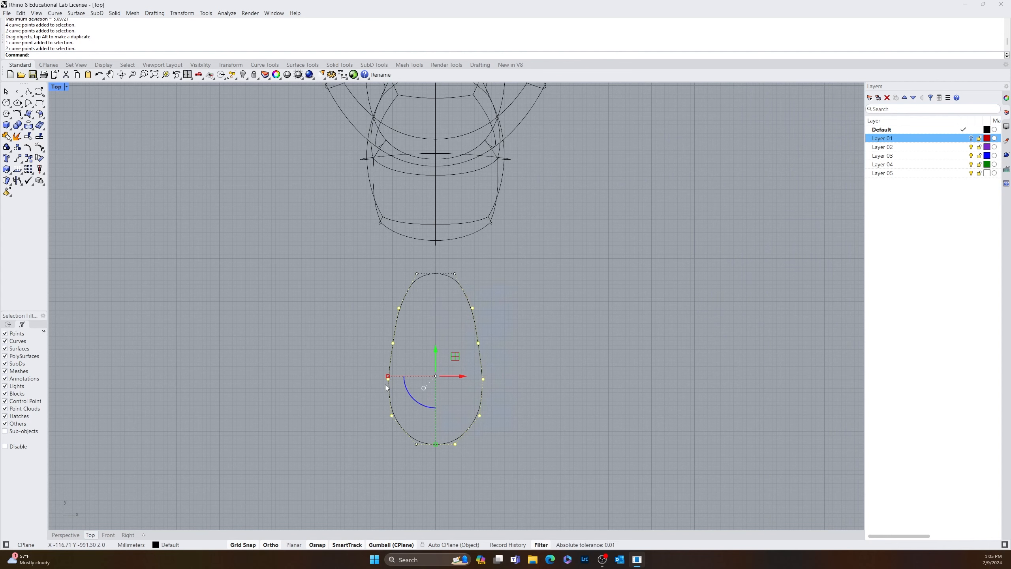
left_click_drag(388, 376, 375, 377)
left_click(338, 480)
- Zoom to the beak curve in the Perspective view and extrude it slightly upward into a thin closed solid
scroll(476, 470, "up", 4)
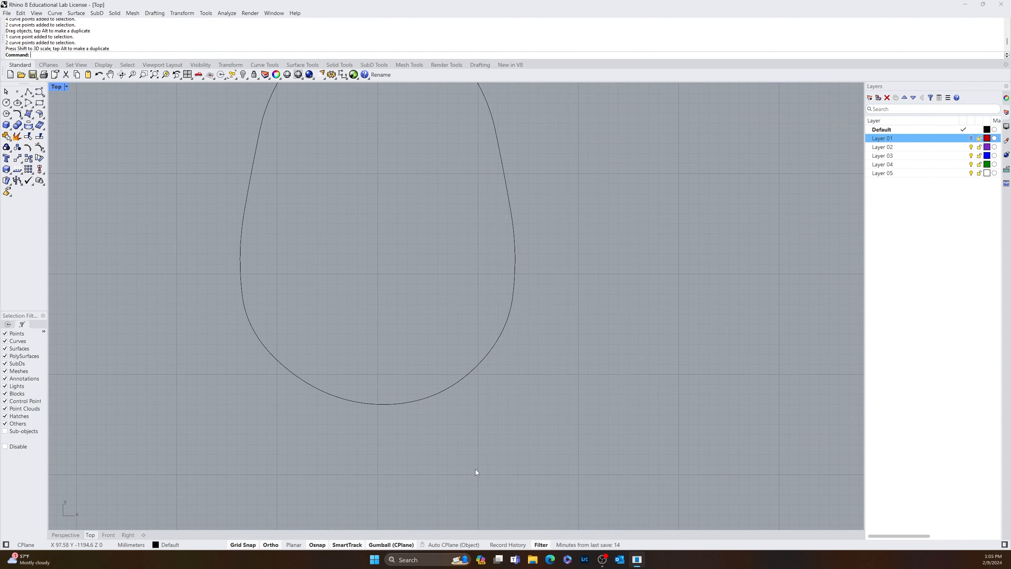
scroll(462, 467, "down", 3)
left_click(429, 435)
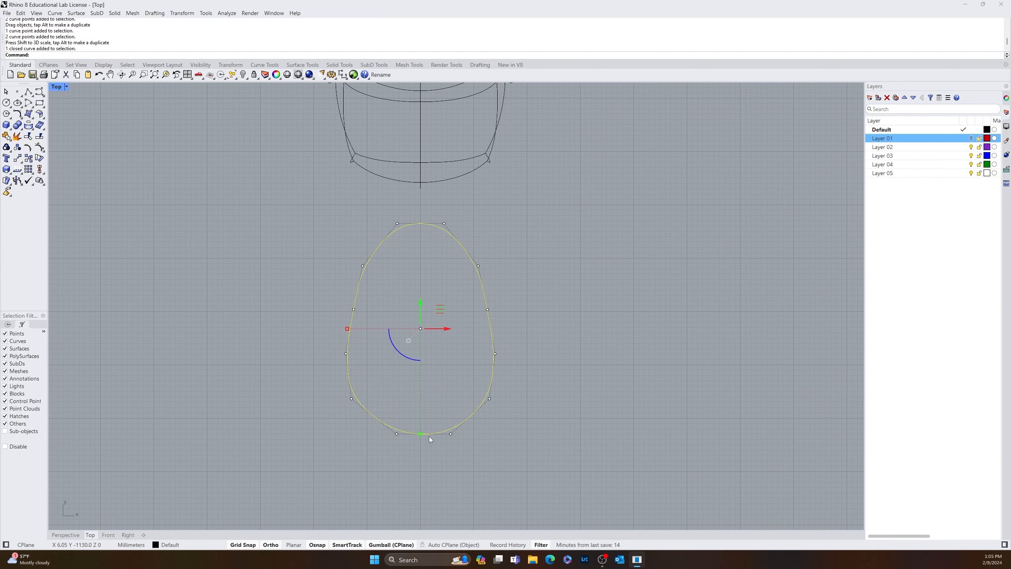
left_click(63, 536)
scroll(399, 472, "down", 4)
right_click_drag(446, 506, 342, 495)
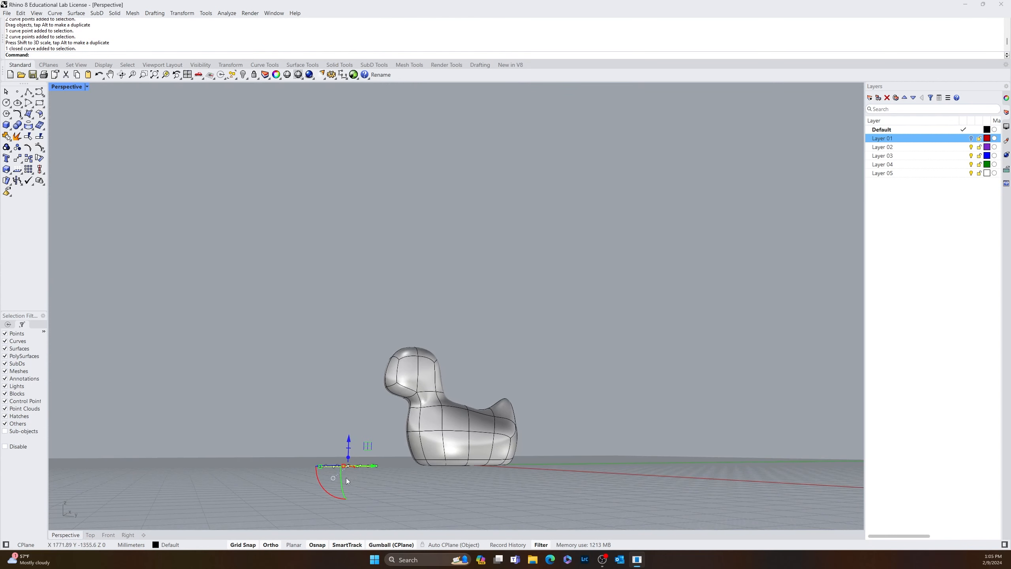
type("z")
key("Return")
type("s")
key("Return")
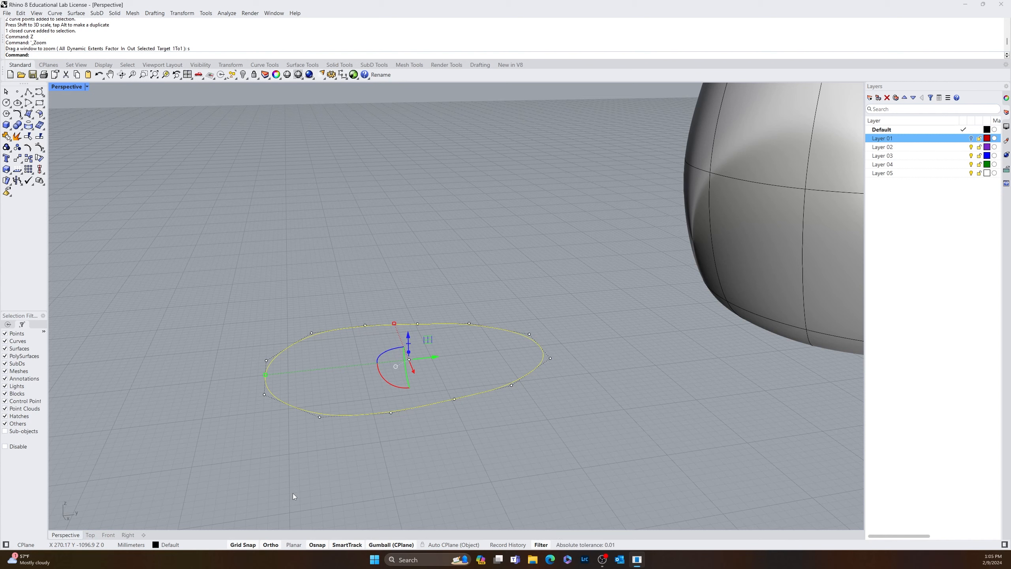
left_click_drag(412, 353, 417, 340)
left_click(538, 462)
- Convert the extrusion to a SubD with QuadRemesh using a target quad count of 10 and Y symmetry, and delete the original extrusion
right_click_drag(538, 462, 601, 469)
left_click(367, 393)
type("QuadRemesh")
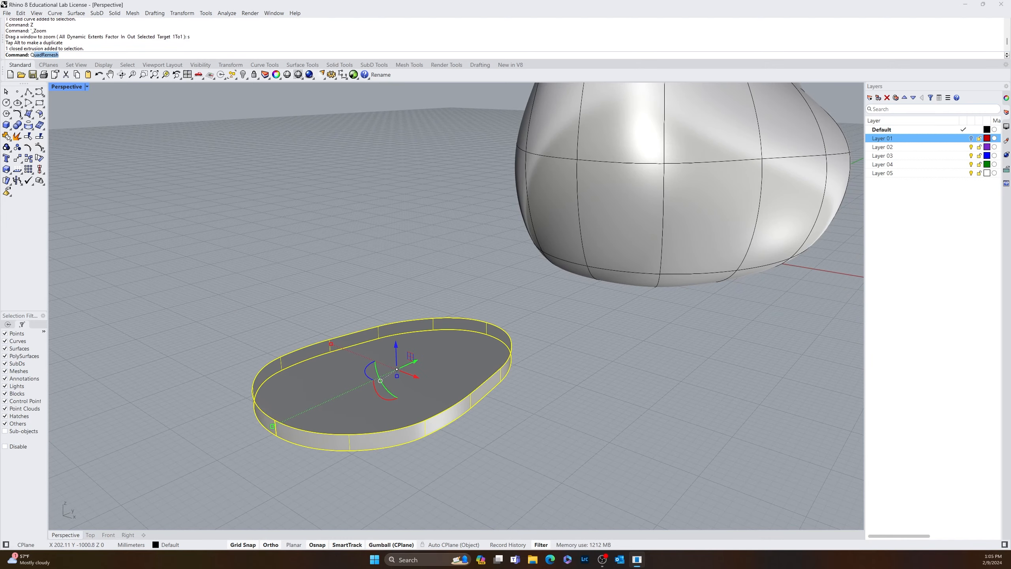
key("Return")
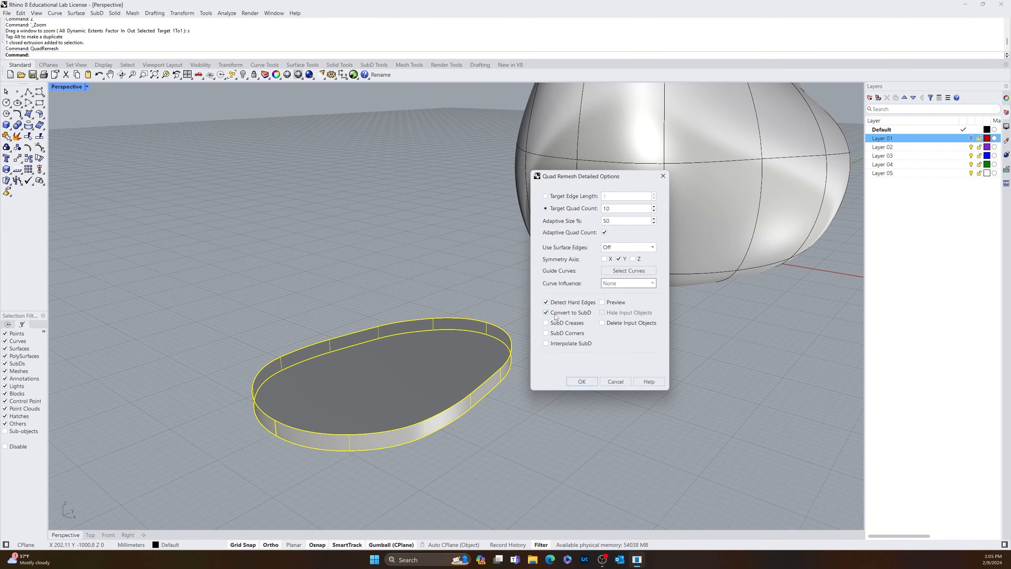
left_click(583, 382)
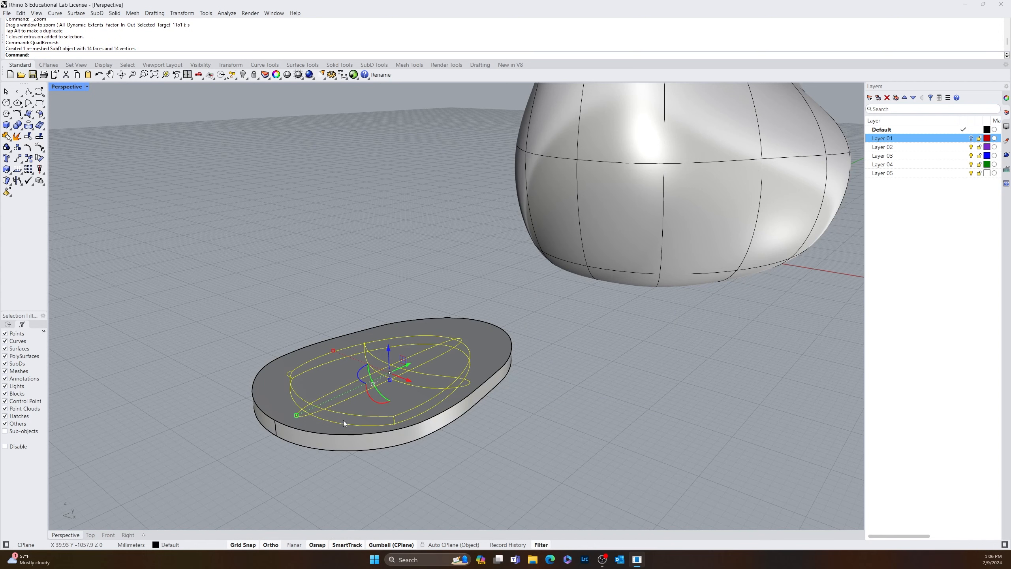
left_click(339, 425)
key("Delete")
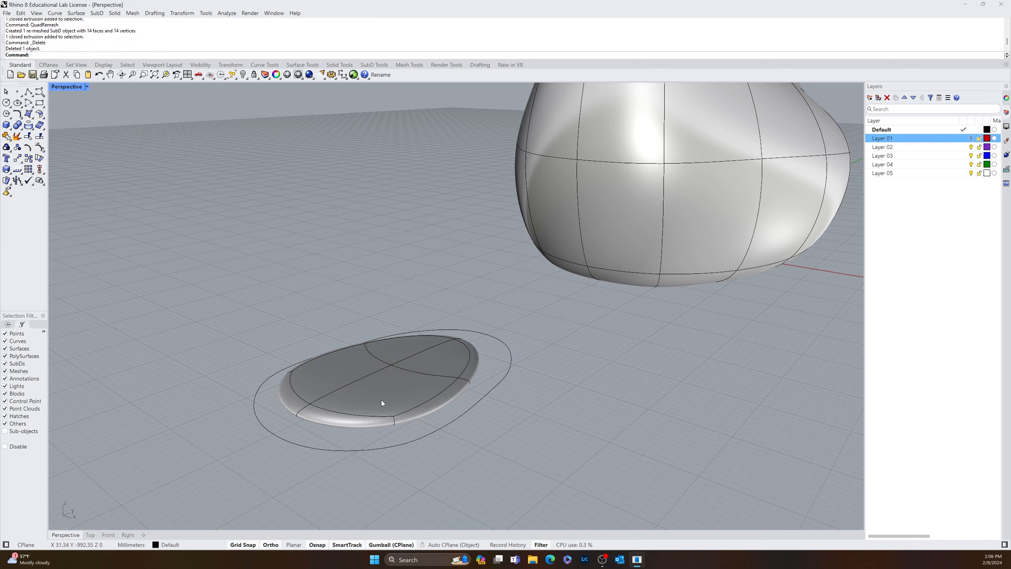
- Select the two top faces at the beak's end nearest the duck and raise them slightly
left_click(381, 400)
right_click_drag(381, 400, 438, 373)
left_click(421, 422)
right_click_drag(420, 419, 382, 440)
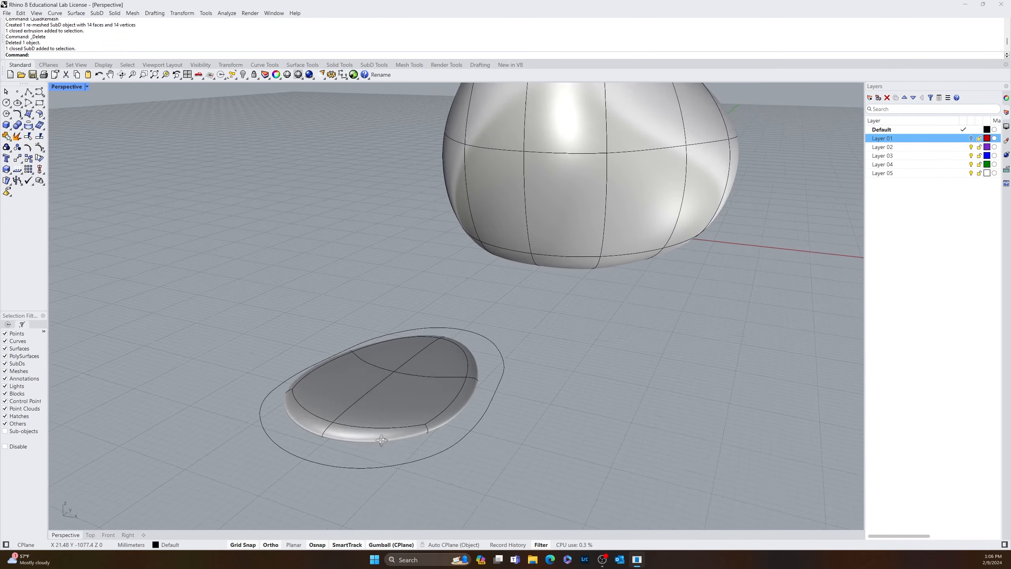
scroll(426, 335, "up", 6)
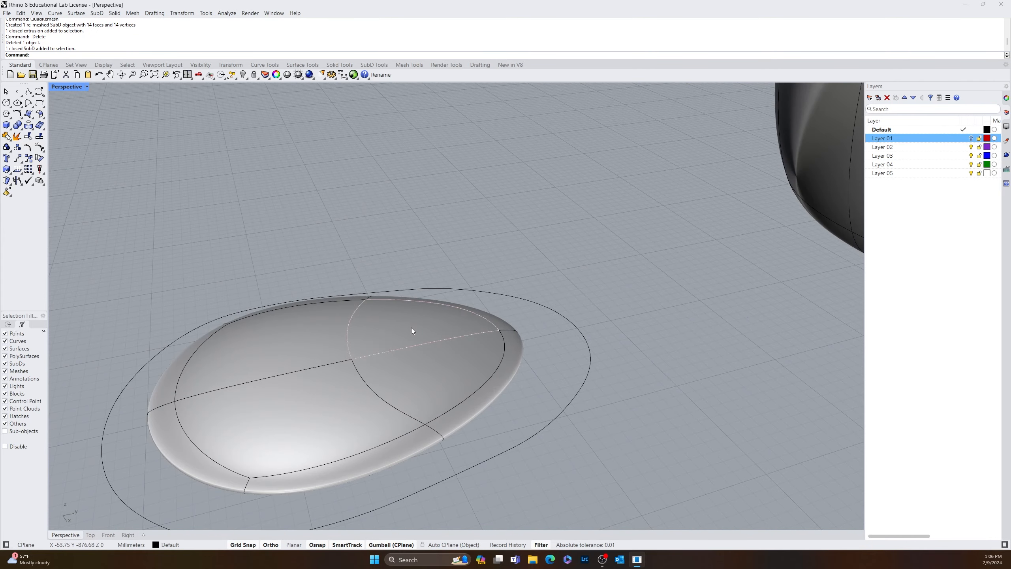
left_click(411, 327, "ctrl+shift")
left_click(429, 373, "ctrl+shift")
left_click_drag(426, 321, 414, 299)
right_click_drag(526, 444, 531, 394)
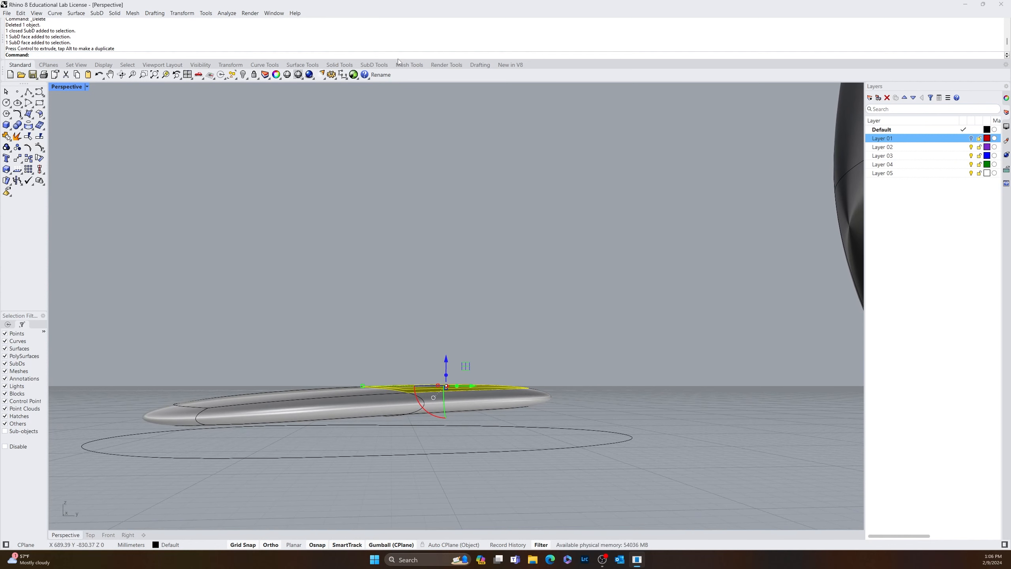
- Pick a small Soft Transform radius around the two selected beak faces and pull them further upward
left_click(374, 64)
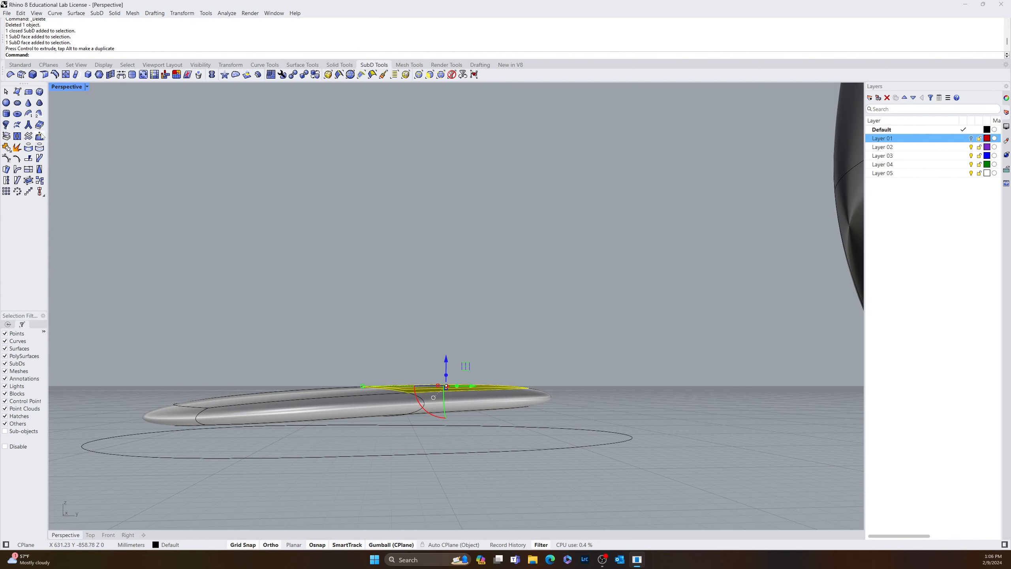
left_click(40, 136)
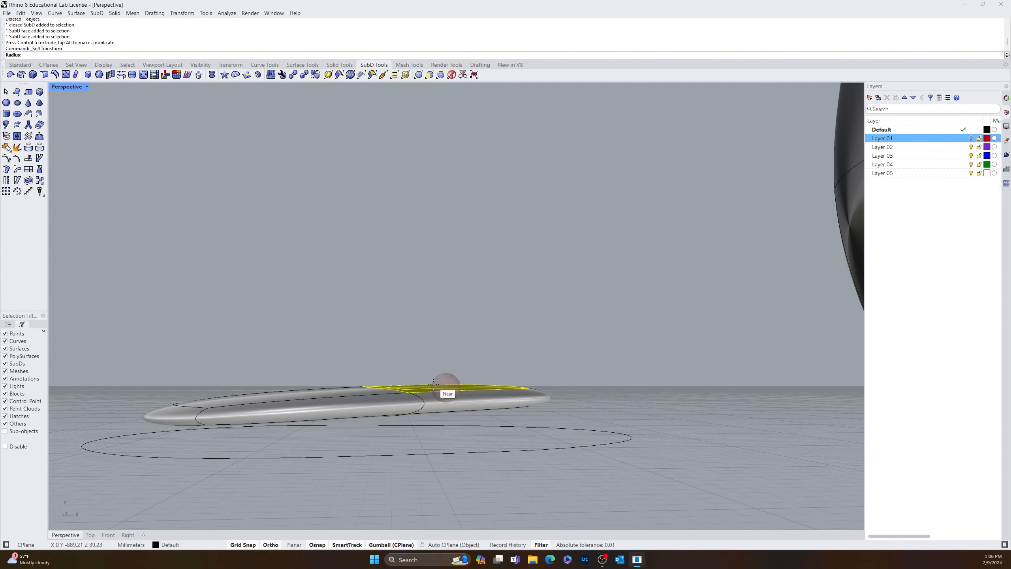
left_click(458, 376)
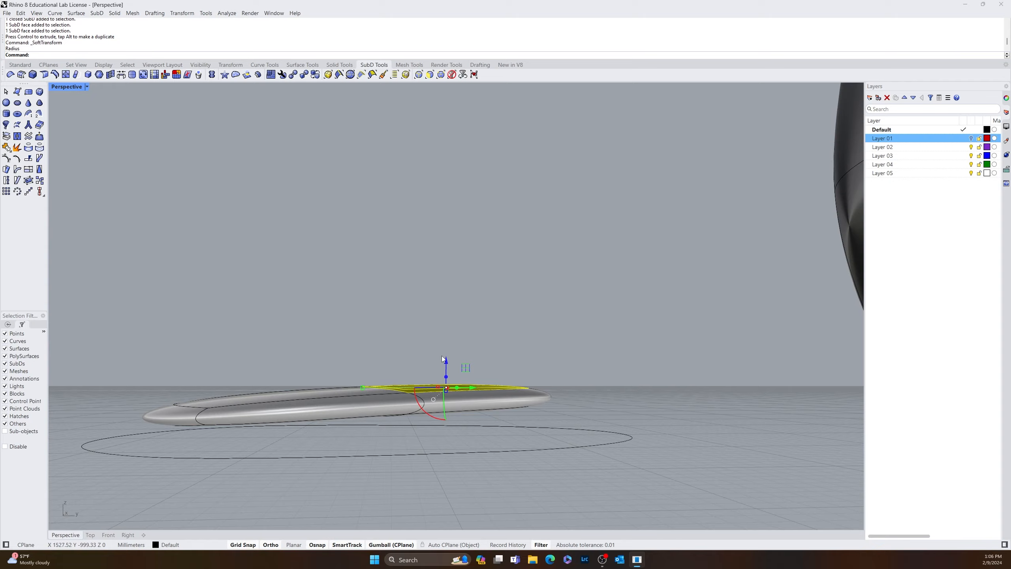
left_click_drag(446, 359, 449, 322)
right_click_drag(605, 388, 394, 465)
left_click(572, 441)
- Select the edges at the beak's front tip and shift them slightly to reshape the front rim
left_click(335, 429)
left_click_drag(348, 426, 364, 427)
left_click(265, 431)
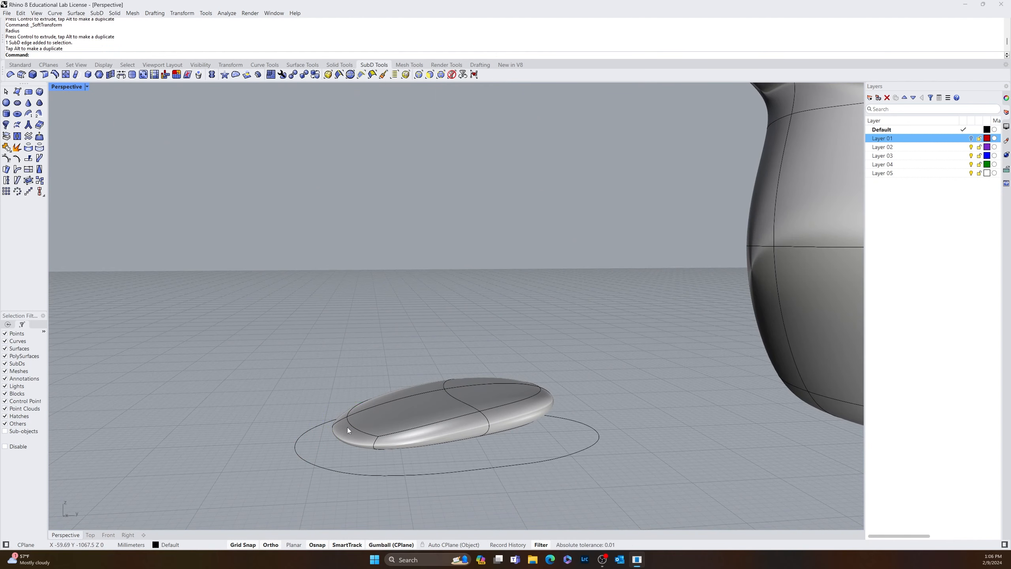
double_click(353, 427)
left_click_drag(391, 420, 330, 373)
left_click(305, 459)
- Duplicate the beak SubD downward so the copy sits directly beneath it as the lower half
right_click_drag(305, 460, 428, 447)
left_click(469, 430)
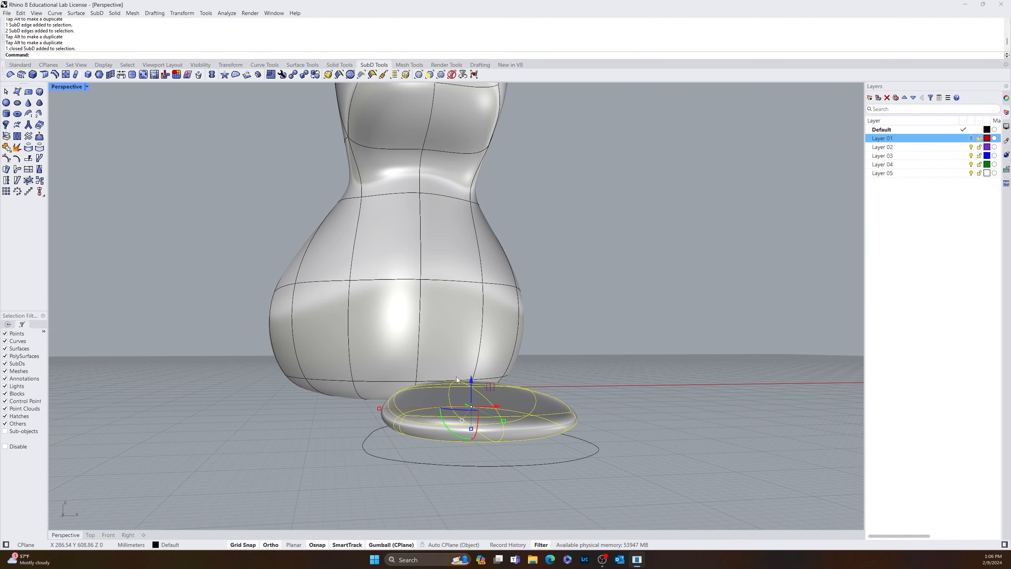
left_click_drag(471, 380, 474, 399)
left_click(624, 479)
right_click_drag(624, 479, 723, 474)
- Select the centre vertex on the underside of the lower beak half and pull it downward
left_click(389, 426)
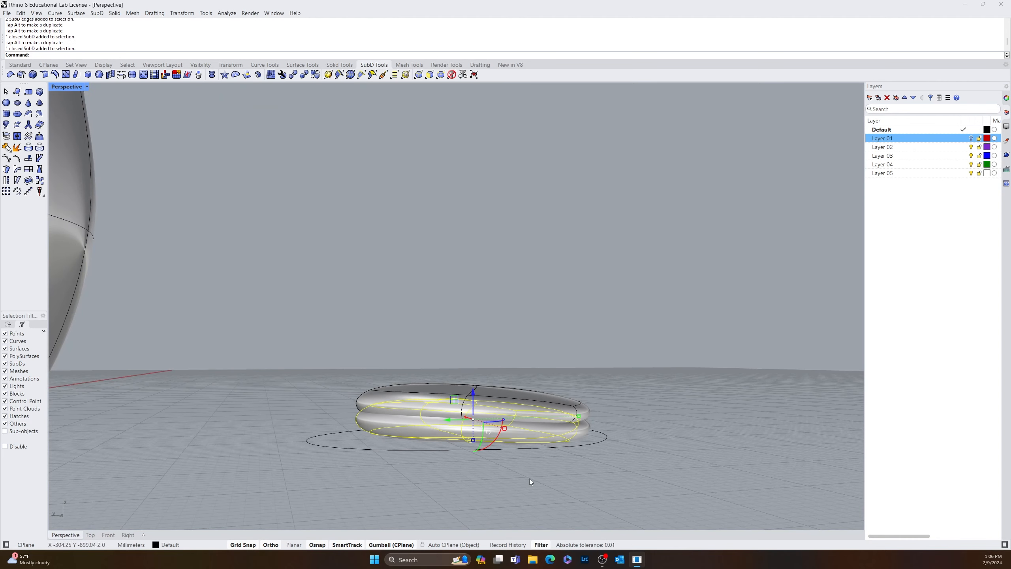
right_click_drag(529, 480, 534, 460)
key("Escape")
mouse_move(471, 471)
right_mouse_down()
mouse_move(460, 451)
mouse_move(457, 462)
right_mouse_up()
left_click(463, 438, "ctrl+shift")
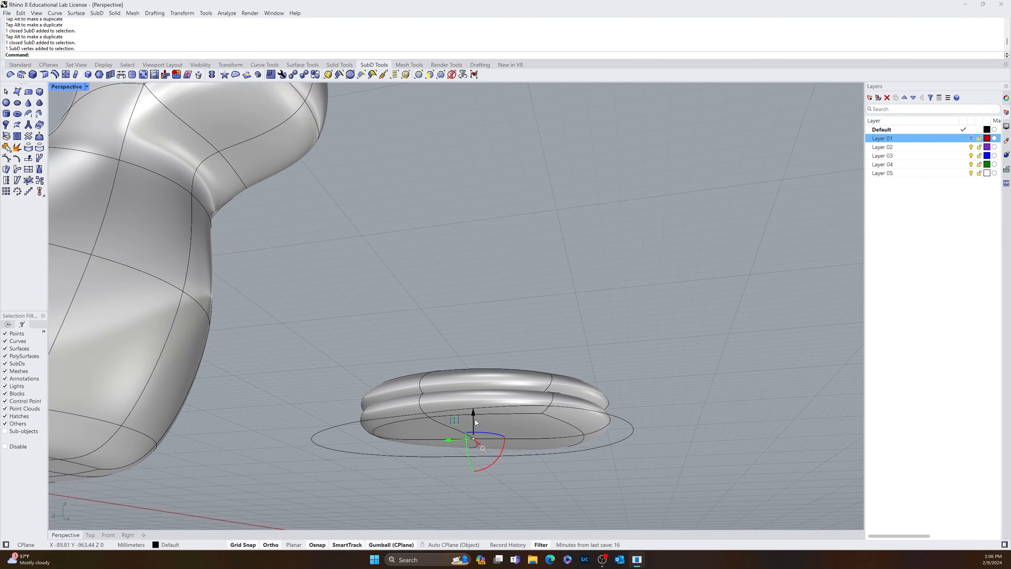
left_click_drag(475, 422, 473, 498)
right_click_drag(629, 497, 458, 425)
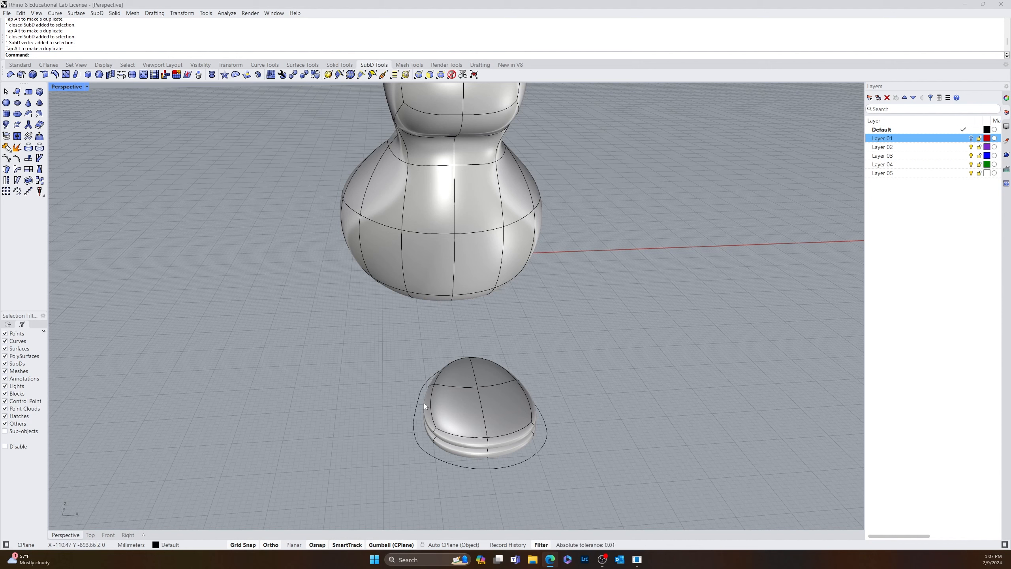
right_click_drag(407, 368, 111, 312)
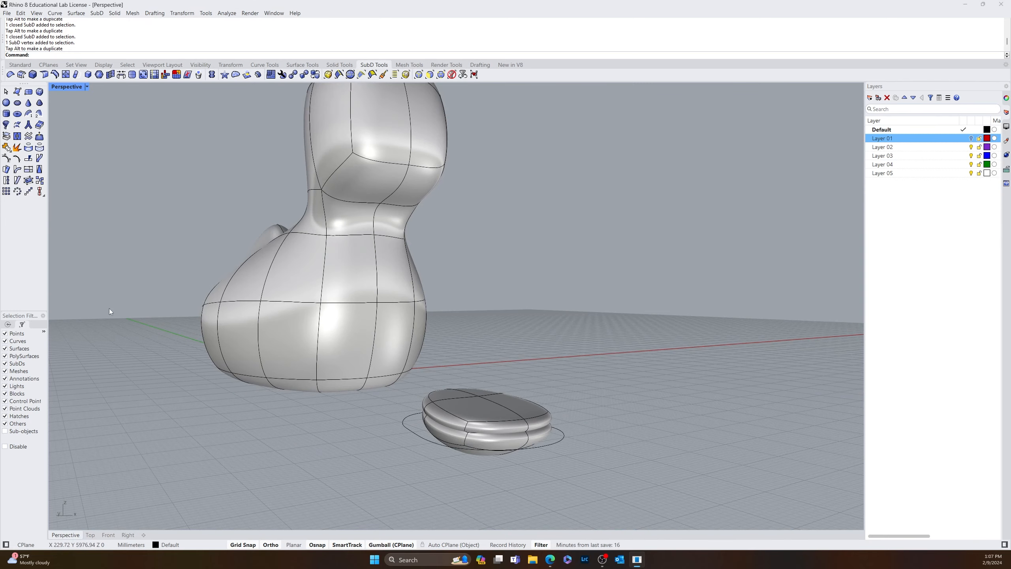
left_click(550, 560)
left_click_drag(563, 81, 0, 55)
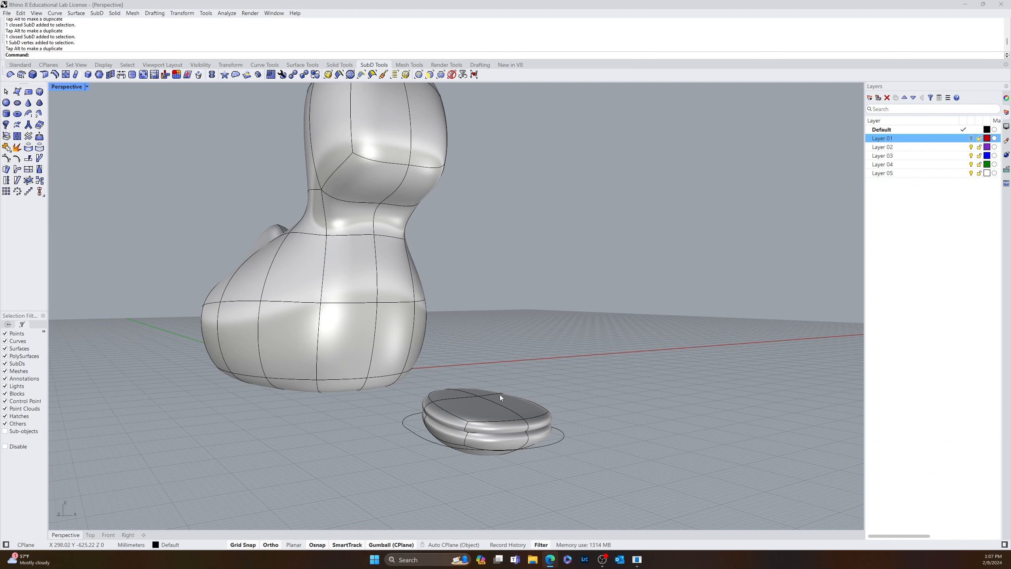
- Crease the two lengthwise centre edges on top of the upper beak half with SubDCrease at a constant weight of 100
double_click(490, 399, "ctrl+shift")
key("Escape")
scroll(492, 411, "up", 3)
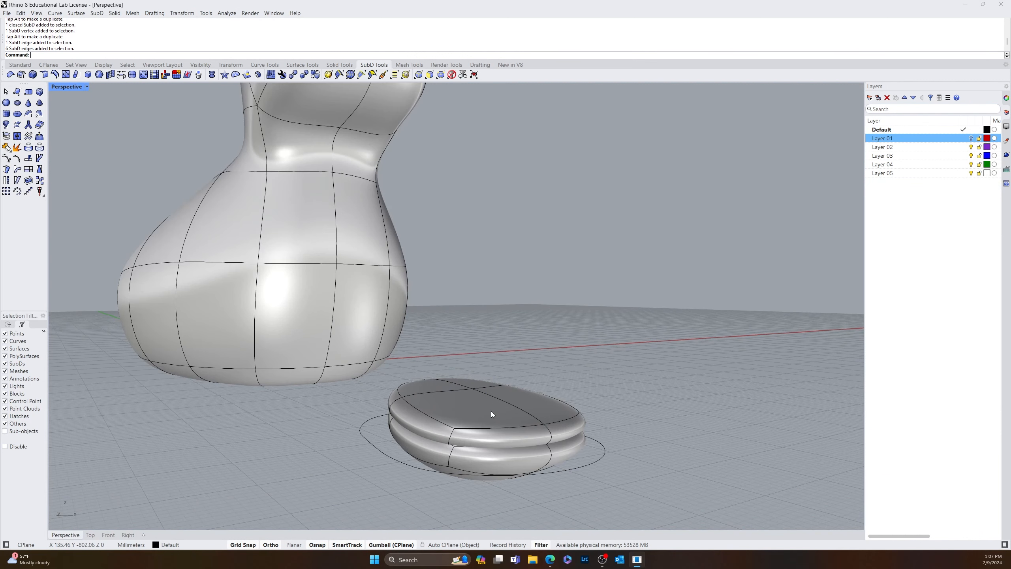
left_click(493, 397, "ctrl+shift")
left_click(453, 382, "ctrl+shift")
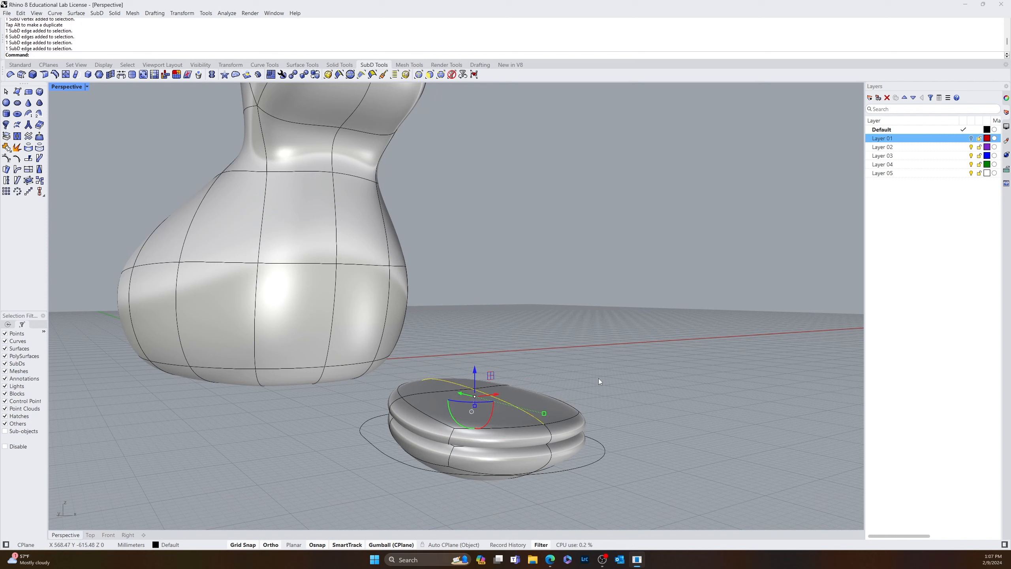
type("ubDCrease")
key("Return")
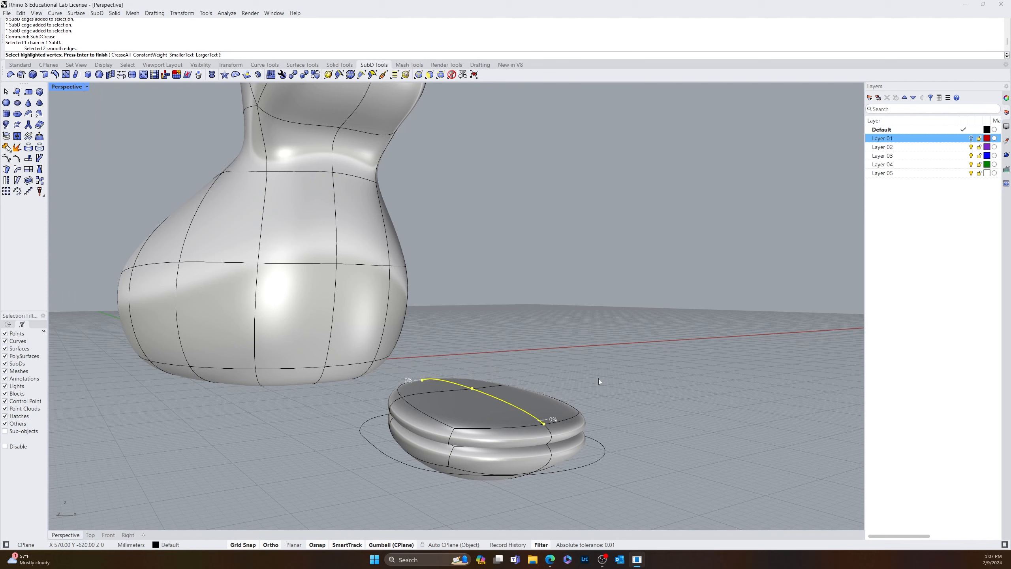
left_click(159, 55)
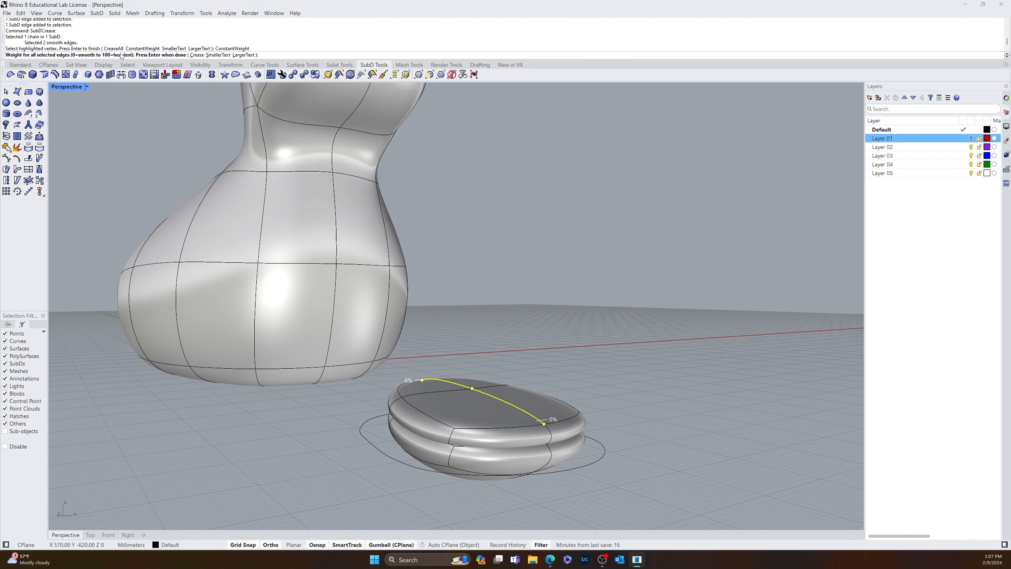
type("100")
key("Return")
key("Return")
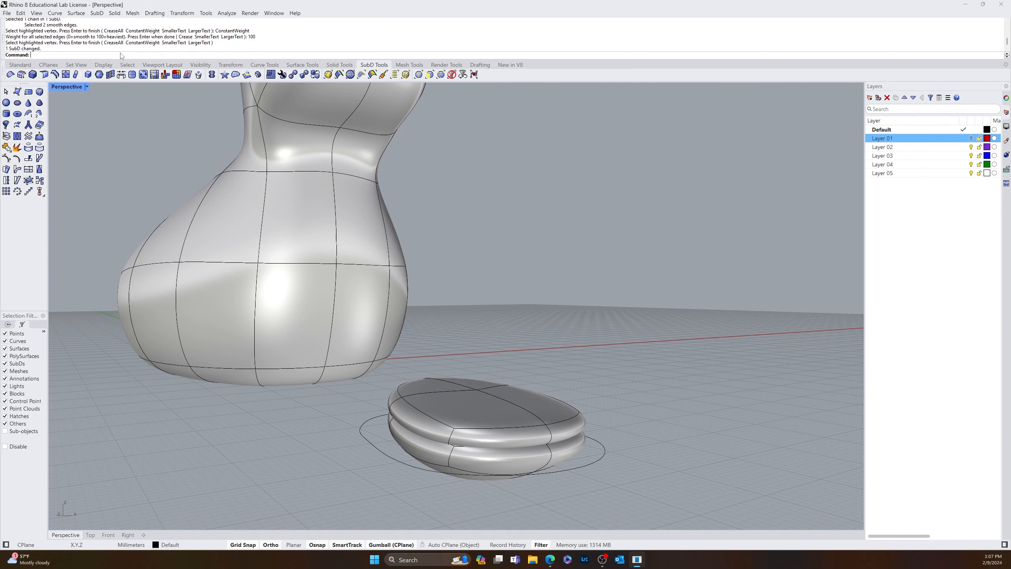
- Select the upper beak half's lengthwise centre edge loop, raise it, and scale it slightly shorter along the beak's length
double_click(493, 399, "ctrl+shift")
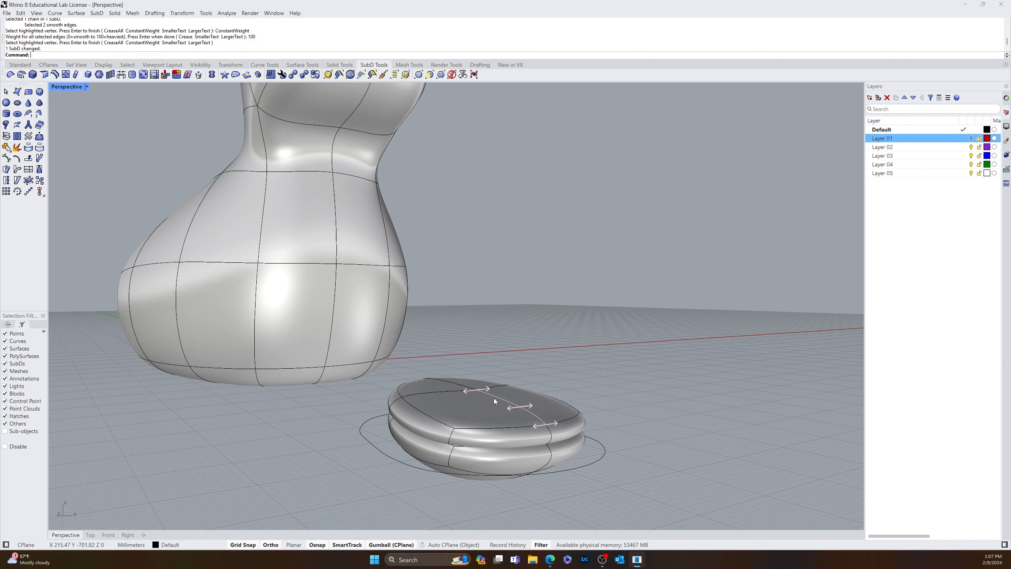
left_click_drag(477, 380, 480, 327)
right_click_drag(546, 430, 641, 465)
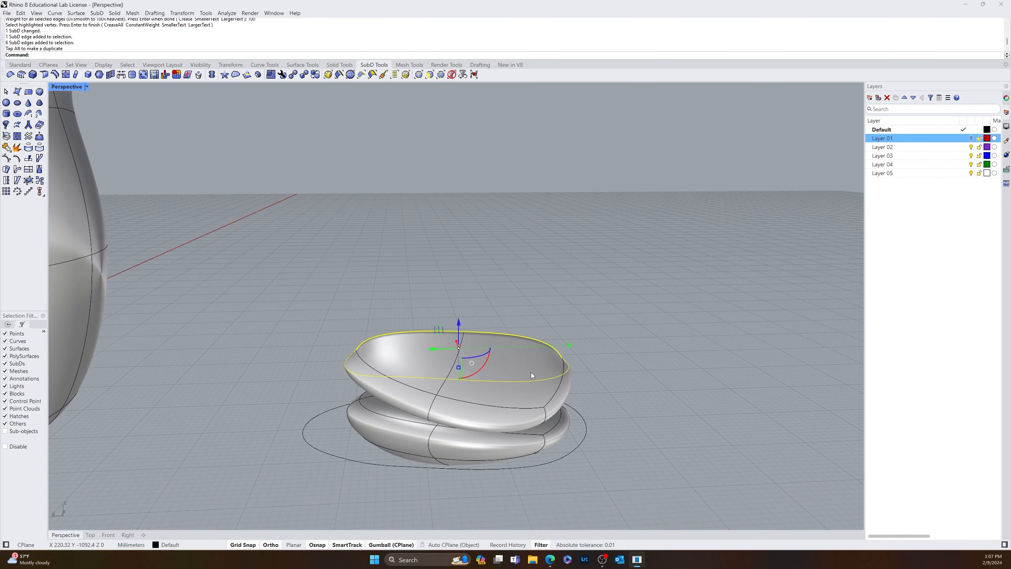
mouse_move(570, 345)
left_mouse_down()
mouse_move(548, 345)
mouse_move(565, 349)
left_mouse_up()
left_click_drag(564, 347, 564, 347)
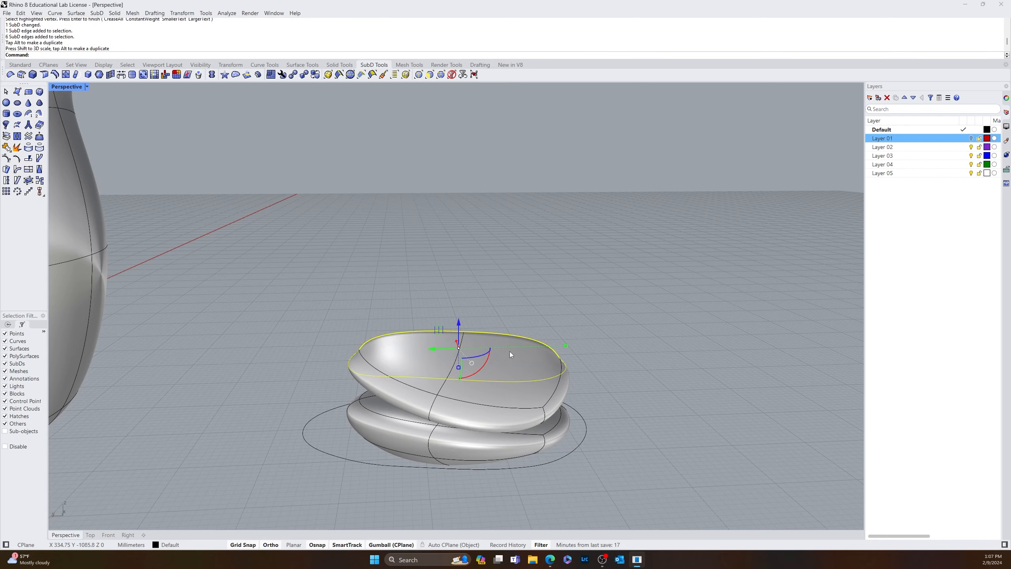
right_click_drag(510, 351, 611, 449)
key("Escape")
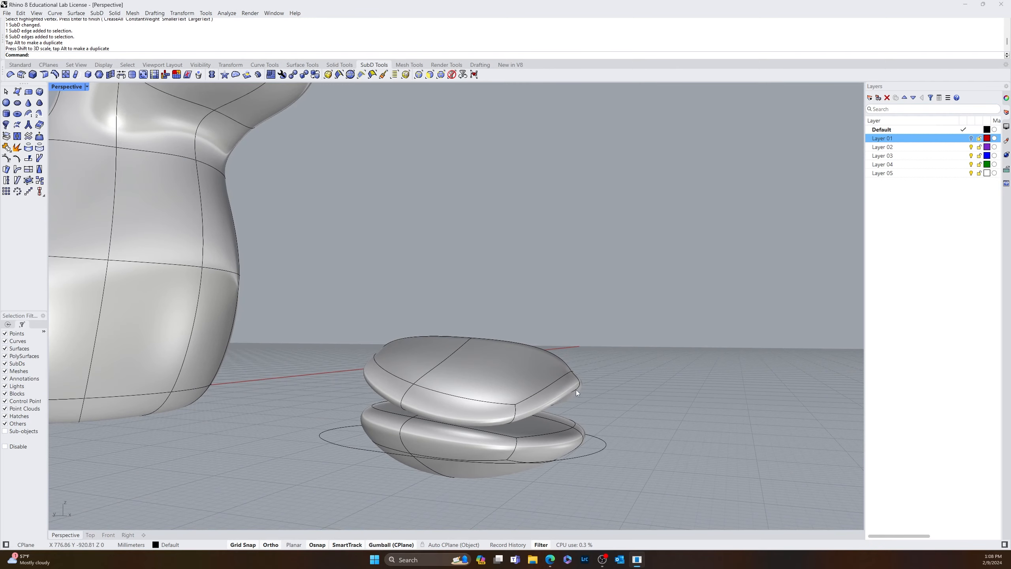
- Insert a crosswise edge on top of the upper beak half, just behind the edges at its front rim
right_click_drag(592, 386, 554, 395)
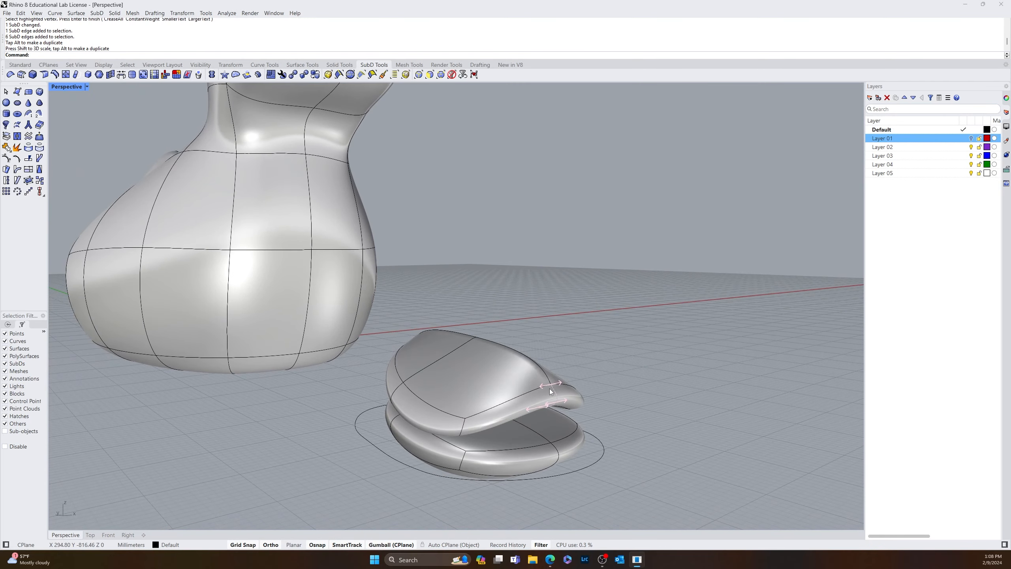
double_click(530, 392)
scroll(530, 394, "up", 10)
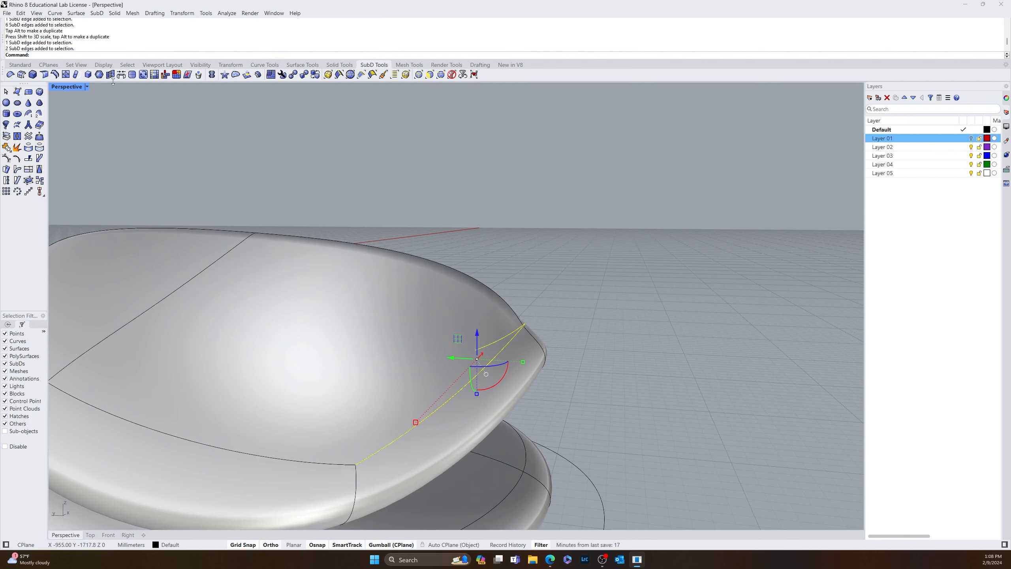
left_click(56, 76)
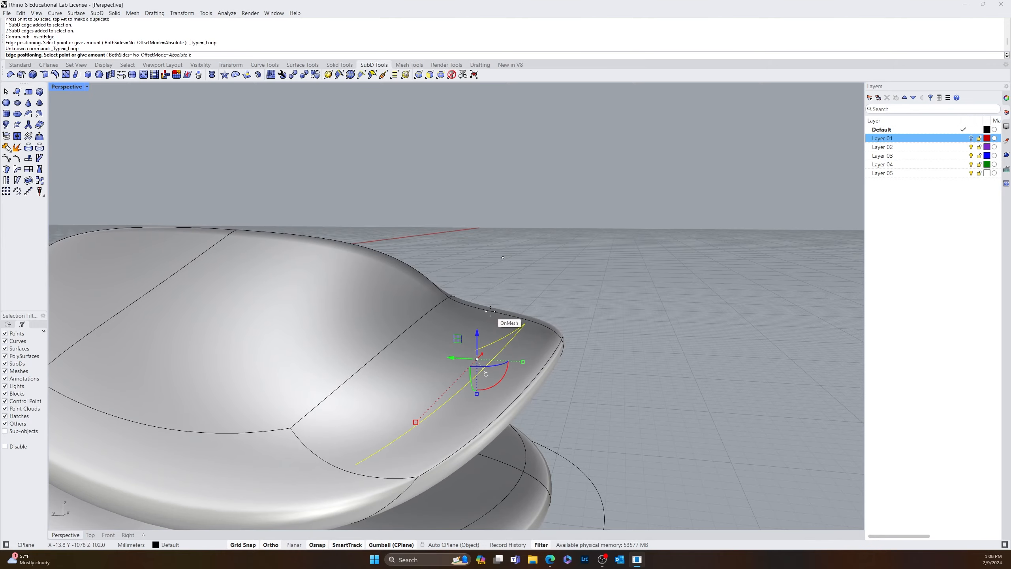
left_click(491, 311)
- Insert another edge loop just below the upper beak half's front rim edges to thicken the lip
right_click_drag(711, 387, 473, 387)
right_click(484, 386)
left_click(517, 384)
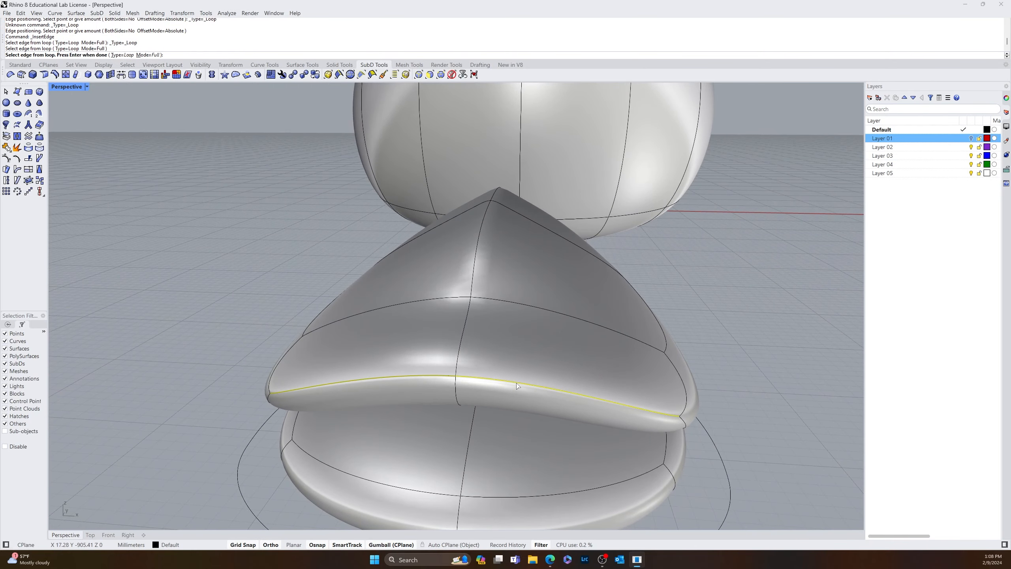
right_click(517, 385)
left_click(521, 373)
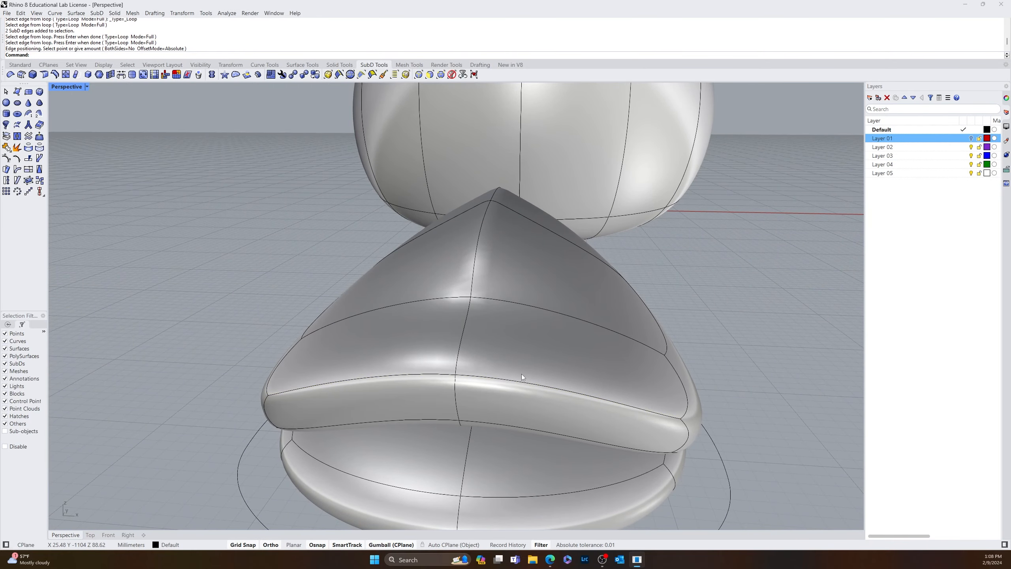
right_click_drag(522, 373, 621, 408)
left_click(621, 407)
key("Escape")
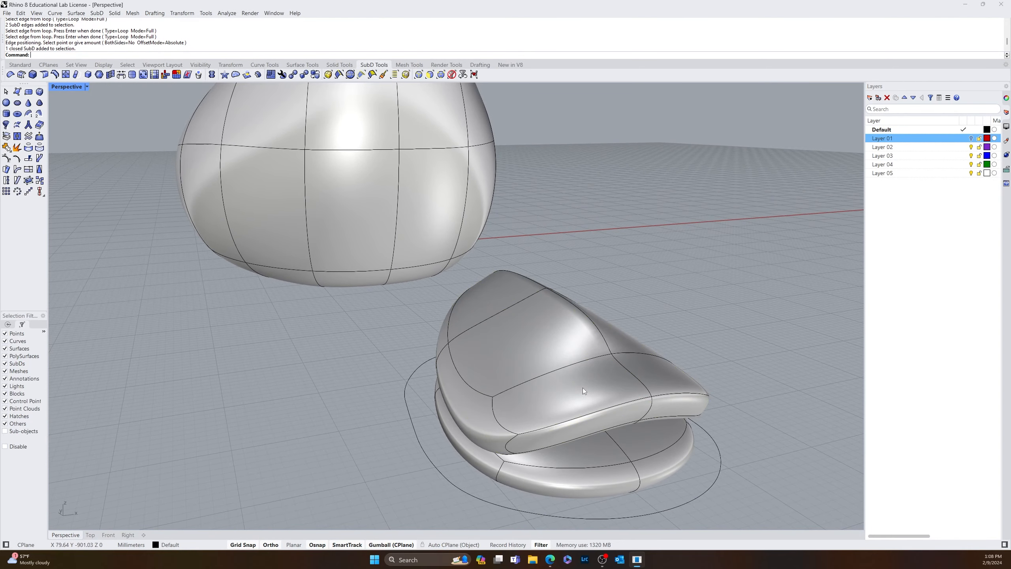
double_click(569, 369, "ctrl+shift")
right_click(603, 379)
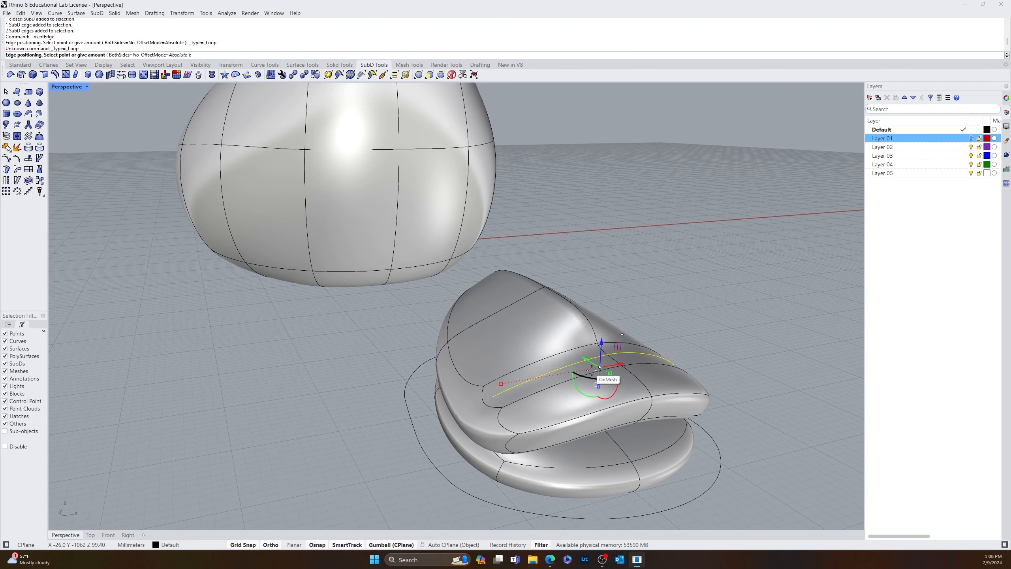
key("Escape")
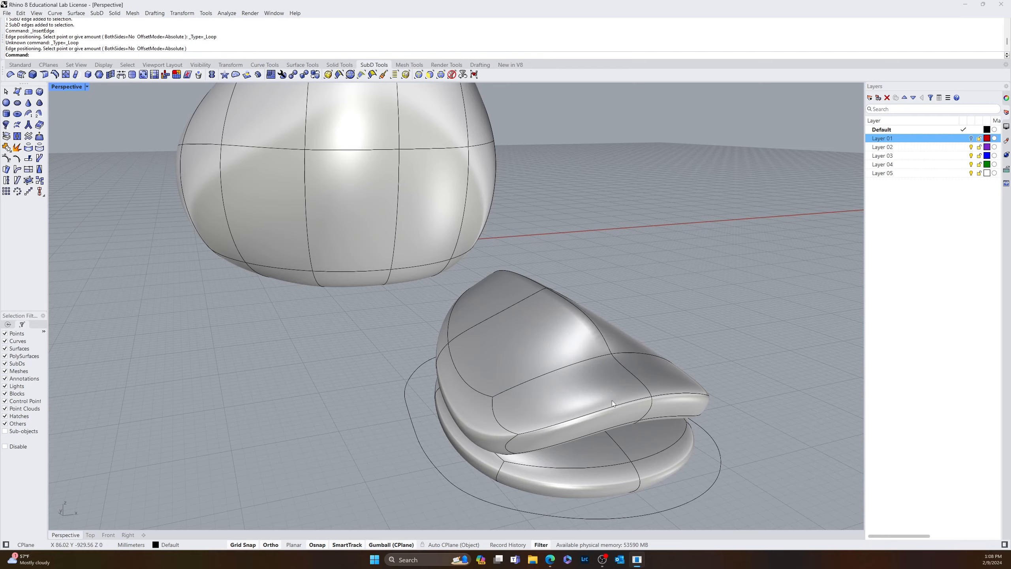
right_click_drag(695, 422, 371, 464)
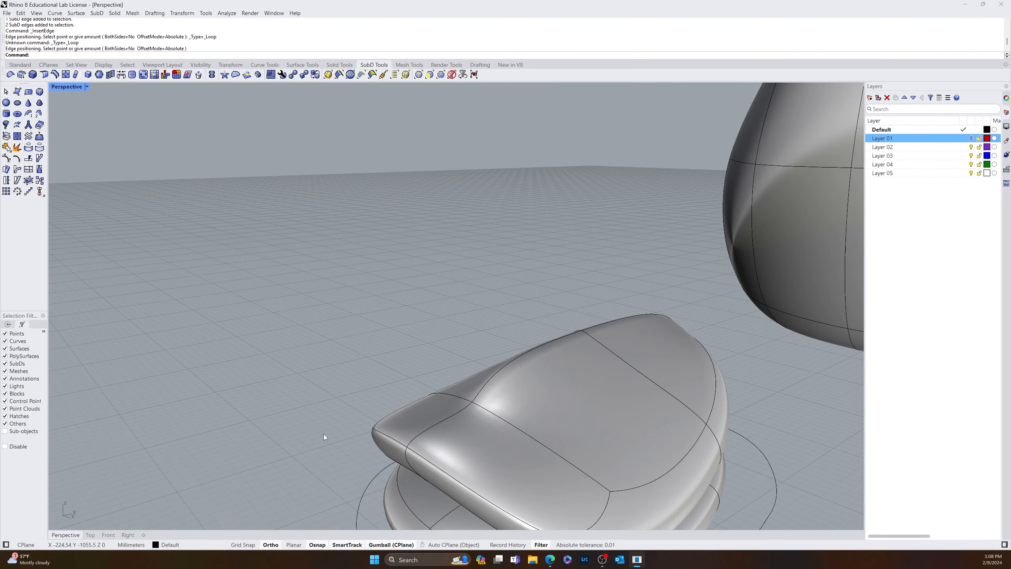
right_click_drag(323, 437, 500, 454)
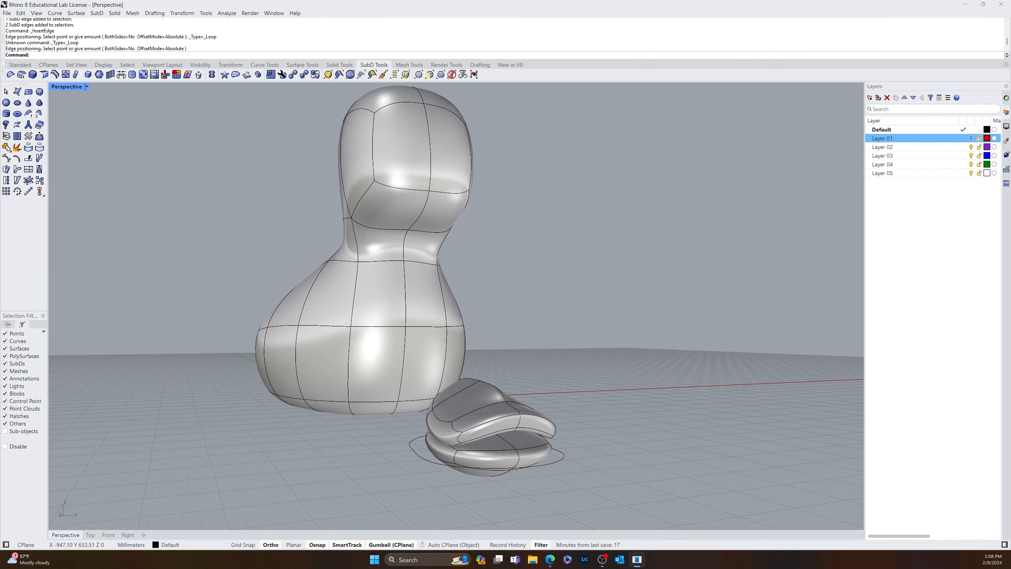
scroll(519, 466, "up", 7)
right_click_drag(502, 419, 442, 411)
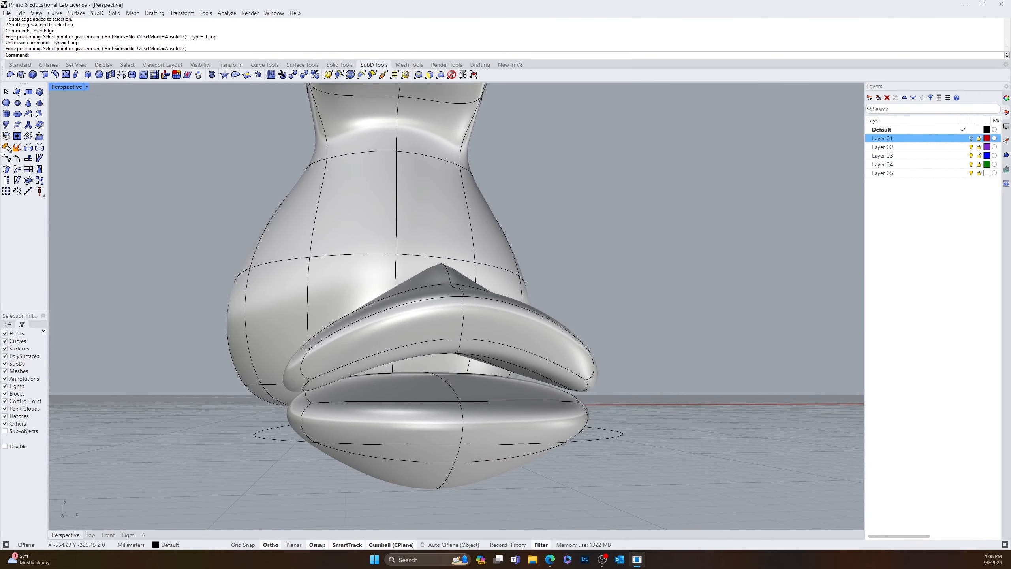
- Duplicate the lower beak half upward and scale the copy much narrower in width to form a tongue between the halves
right_click_drag(533, 393, 437, 459)
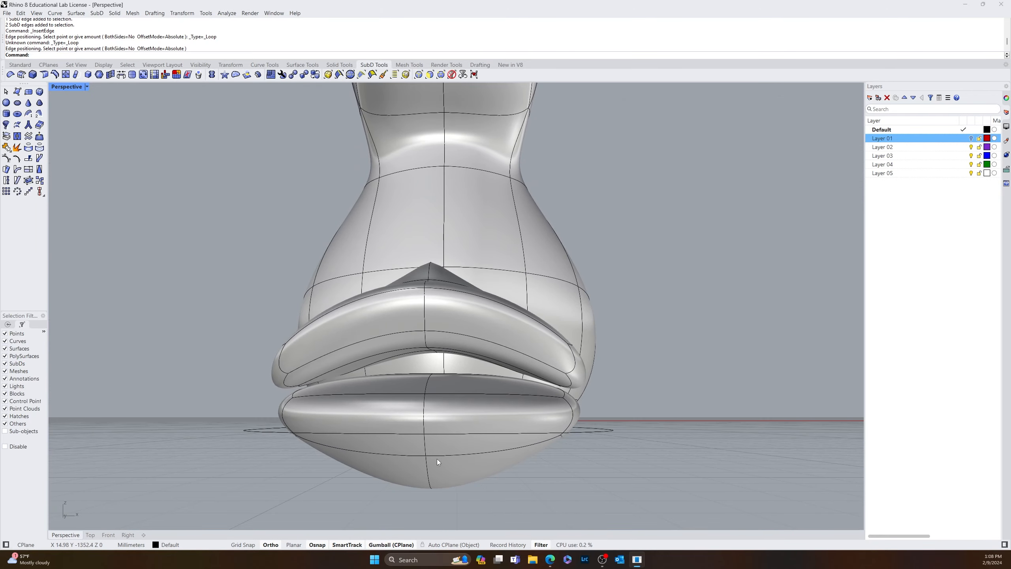
left_click(444, 461)
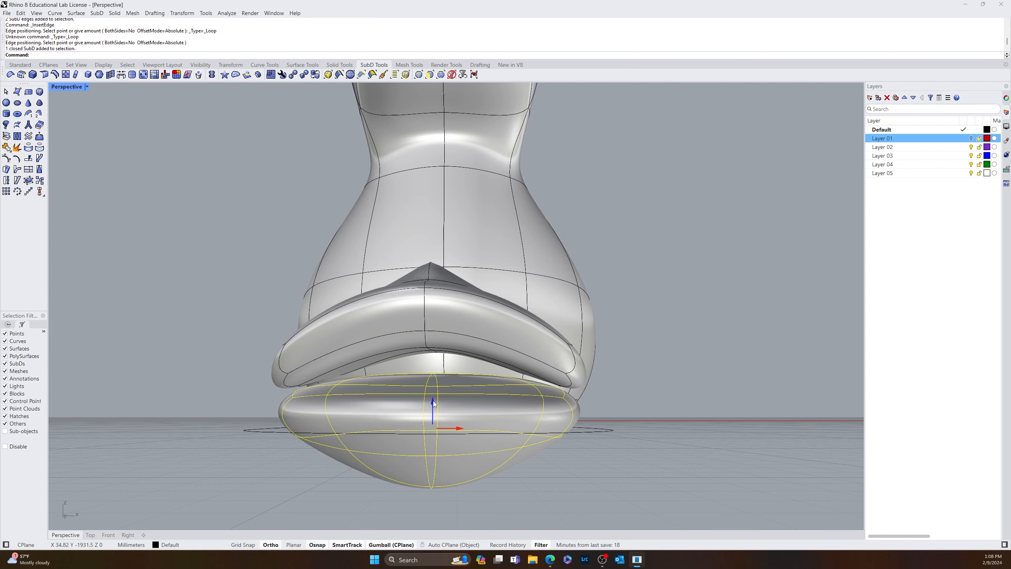
left_click_drag(433, 401, 433, 366, "alt")
right_click(623, 489)
right_click_drag(623, 490, 402, 437)
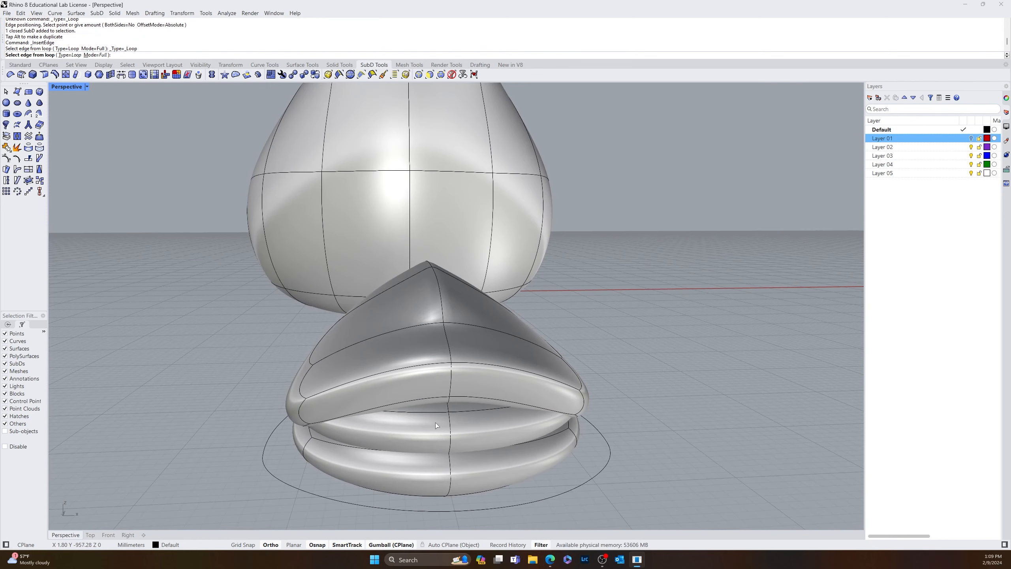
left_click(451, 421)
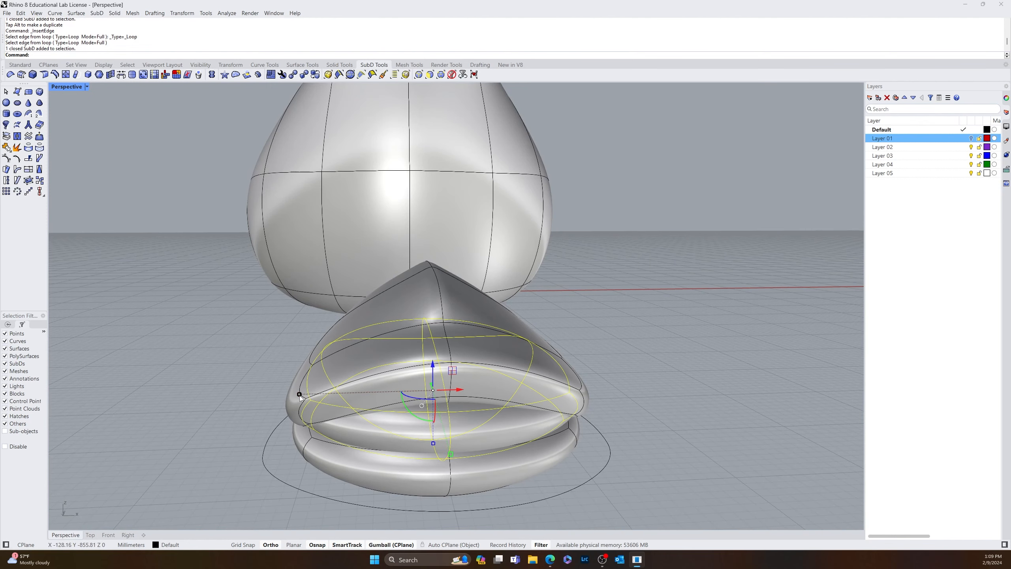
left_click_drag(299, 395, 379, 395)
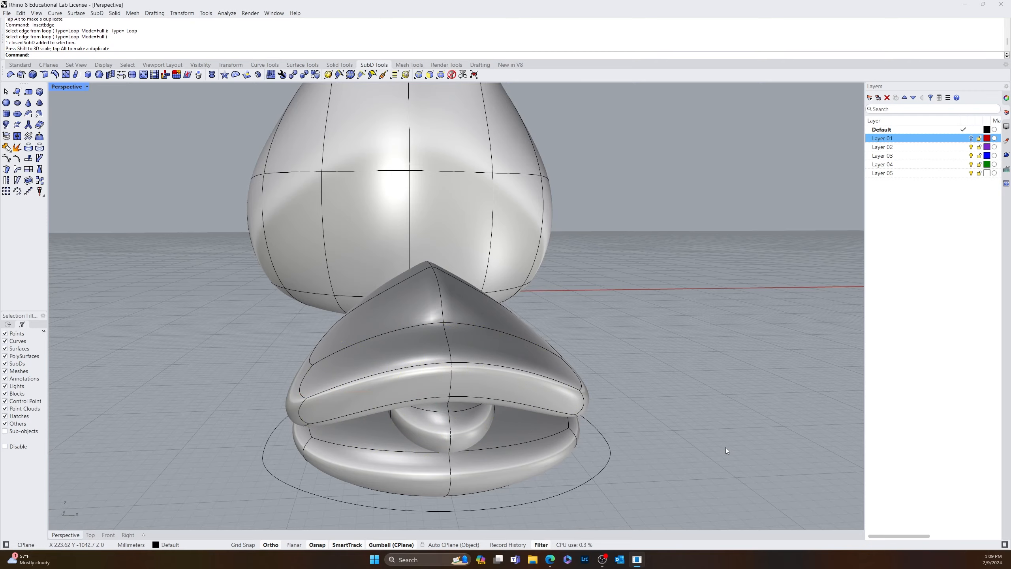
- Lower the upper beak half slightly so it sits closer to the tongue and lower half
right_click_drag(726, 447, 595, 384)
left_click(496, 325)
right_click_drag(496, 326, 442, 320)
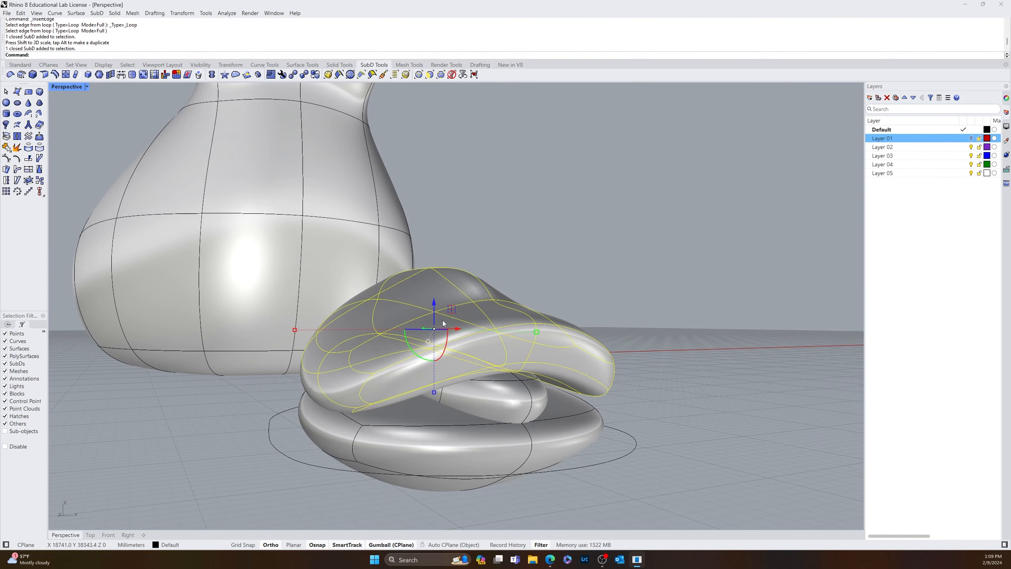
left_click_drag(433, 306, 433, 315)
left_click(800, 471)
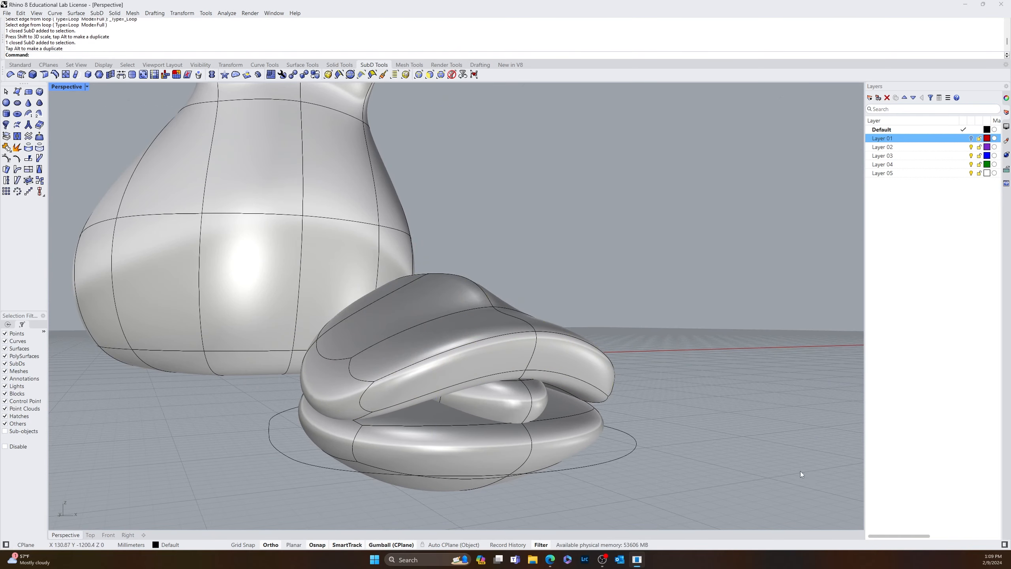
right_click_drag(800, 472, 421, 384)
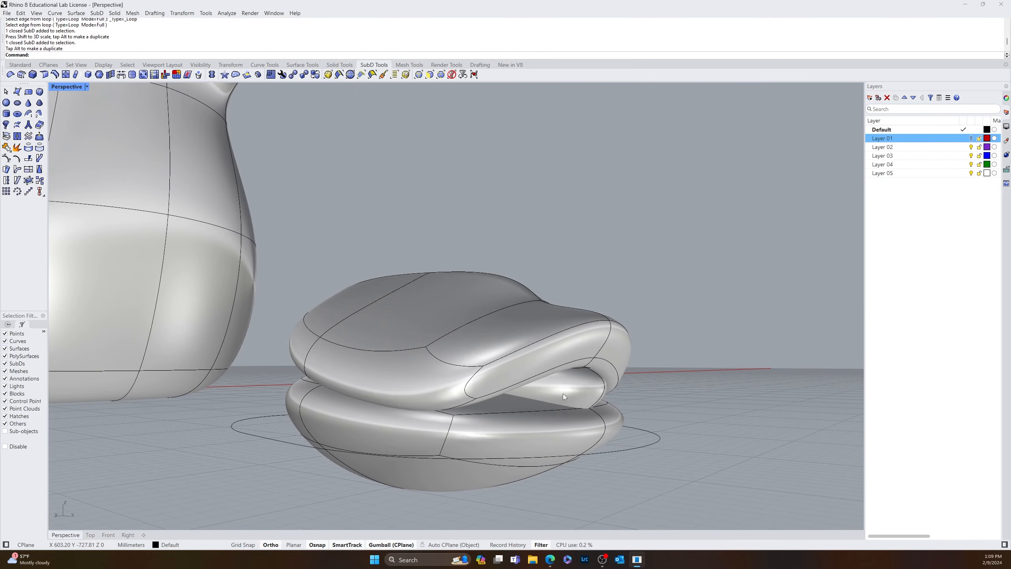
right_click_drag(563, 393, 357, 424)
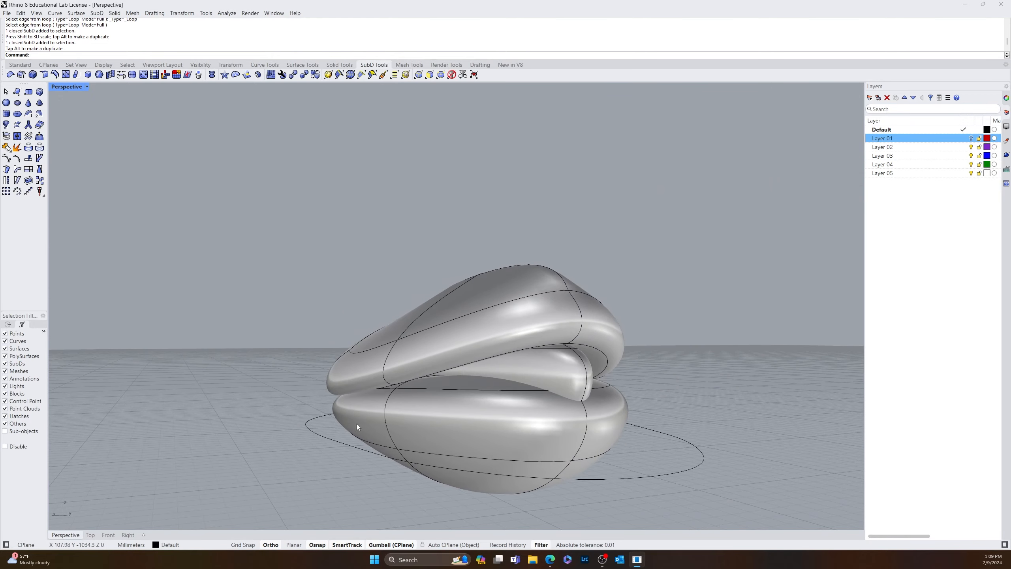
left_click(519, 390, "ctrl+shift")
right_click_drag(574, 397, 576, 405)
left_click(576, 386, "ctrl+shift")
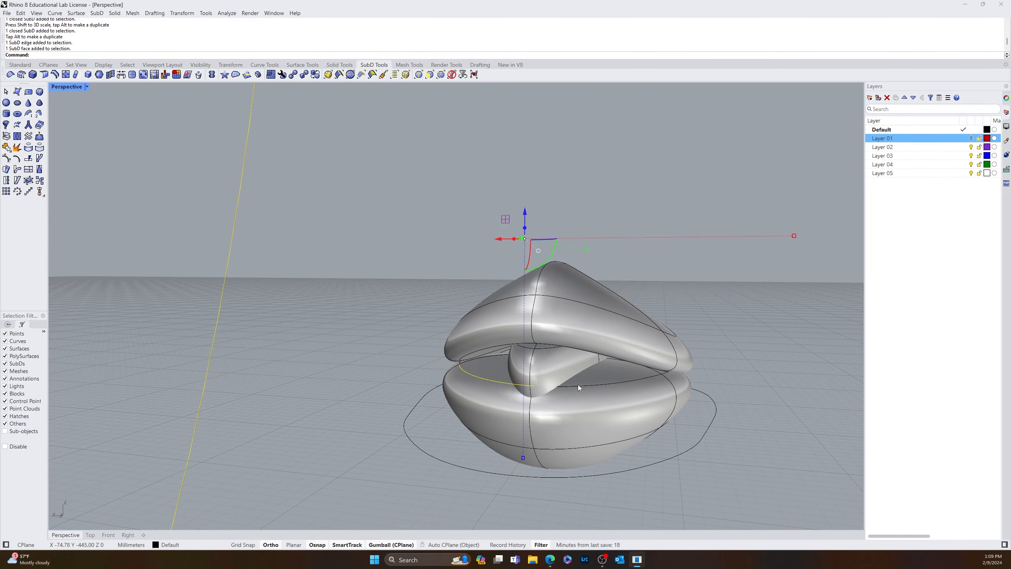
left_click(576, 386, "ctrl+shift")
key("Escape")
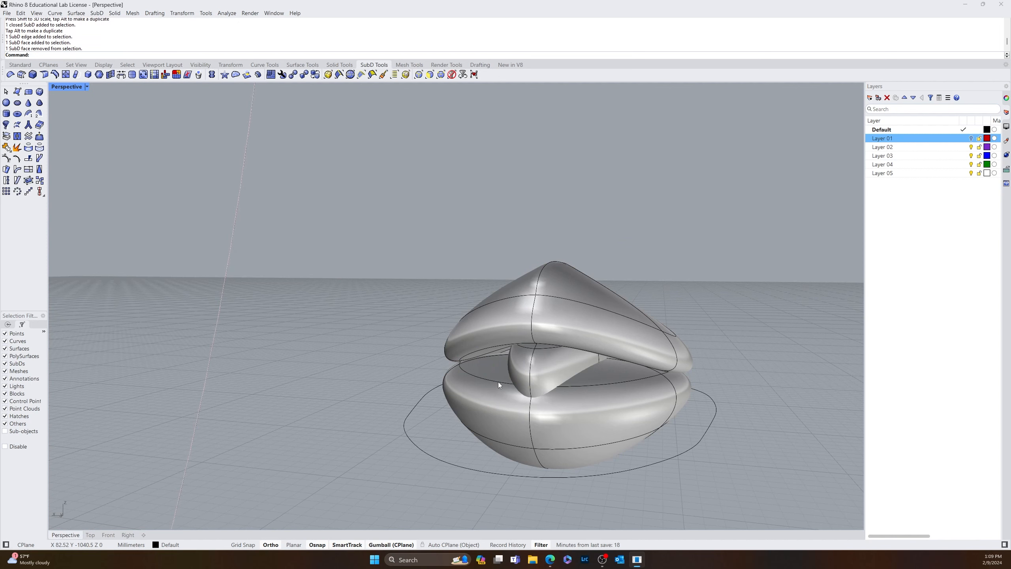
- Raise the two inner edges on top of the lower beak half towards the upper half
left_click(498, 381, "ctrl+shift")
left_click(480, 384, "ctrl+shift")
right_click_drag(480, 384, 496, 400)
scroll(496, 400, "up", 3)
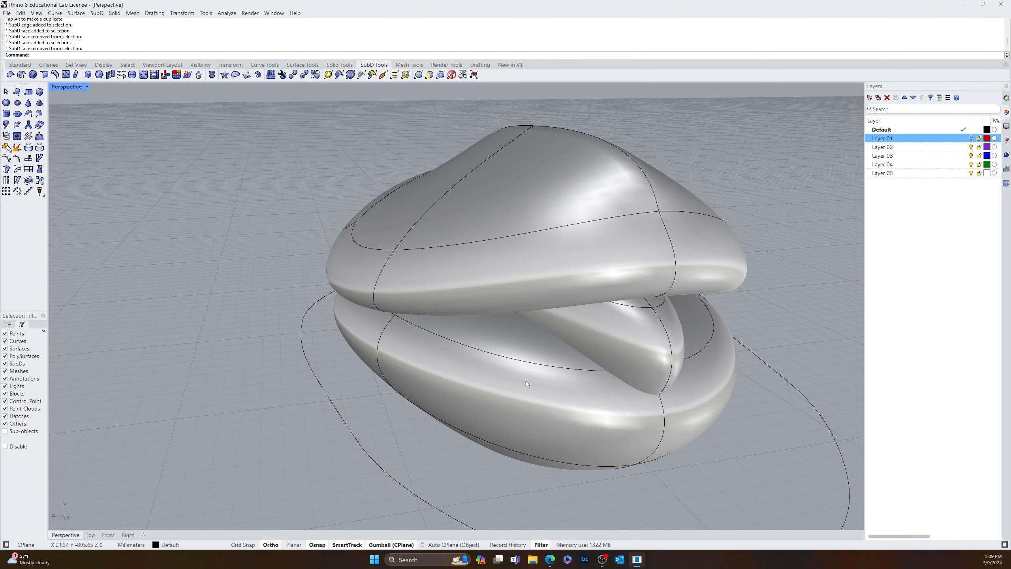
left_click(535, 364, "ctrl+shift")
left_click(699, 349, "ctrl+shift")
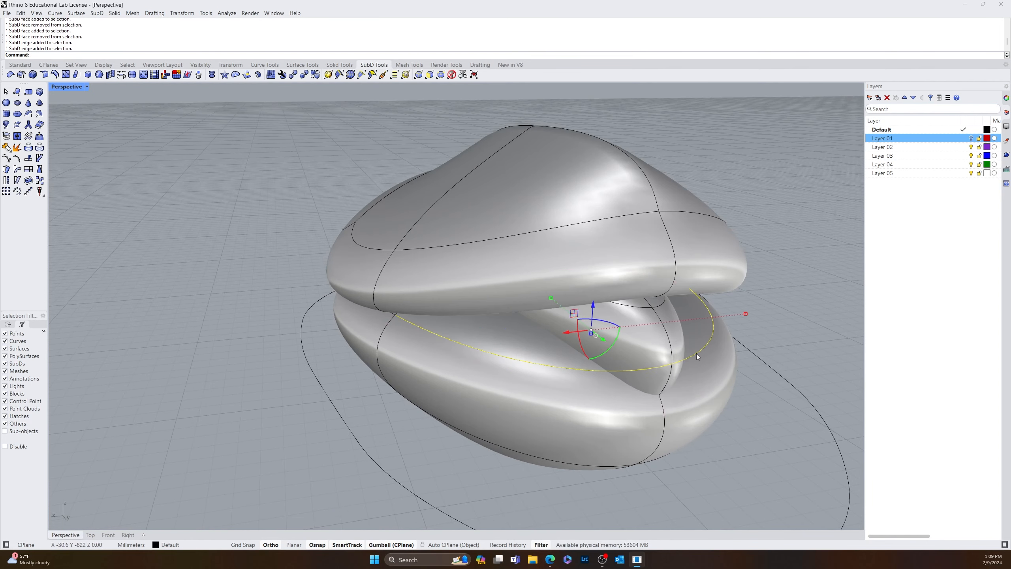
left_click_drag(594, 307, 601, 205)
- Lower the lower beak half's inner edges again so they sit just below the upper half
right_click_drag(593, 323, 439, 365)
scroll(566, 329, "down", 5)
scroll(410, 349, "up", 5)
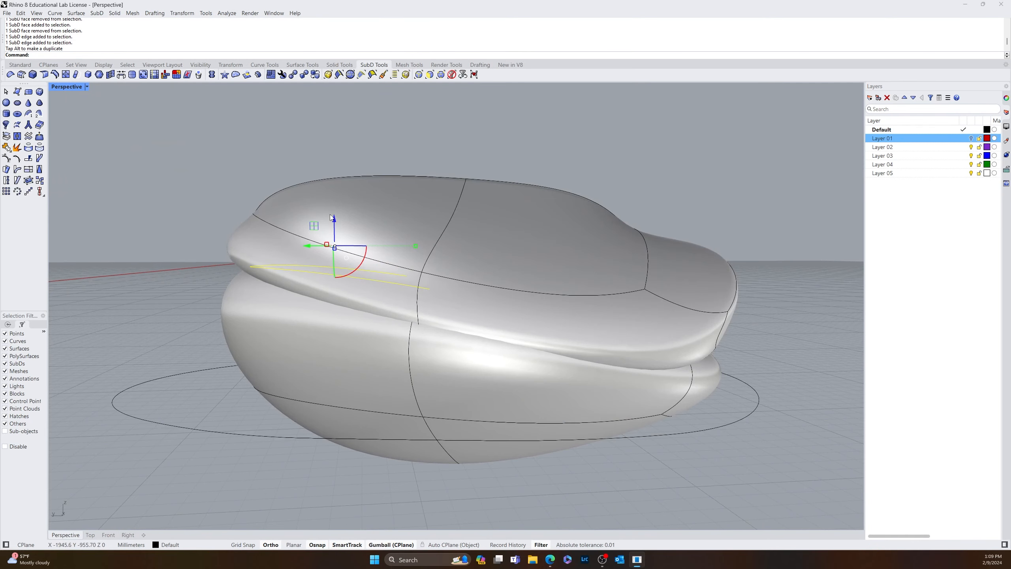
left_click_drag(335, 225, 328, 264)
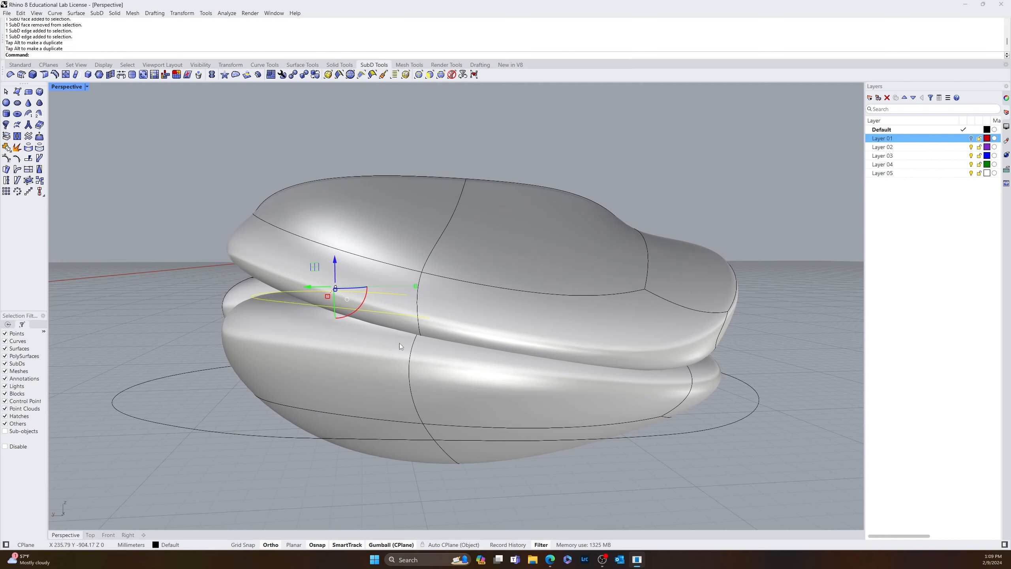
right_click_drag(400, 343, 228, 347)
key("Escape")
- Select the lower beak half, tongue and upper half together and move them onto the front of the duck's head
left_click(278, 398, "shift")
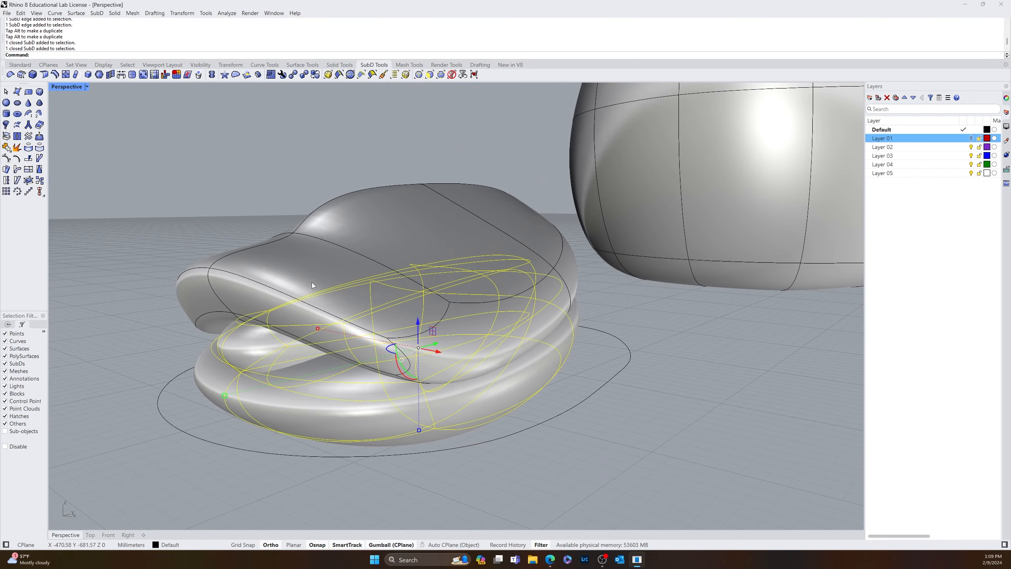
left_click(311, 284, "shift")
scroll(311, 286, "down", 8)
right_click_drag(321, 307, 378, 338)
scroll(338, 301, "down", 5)
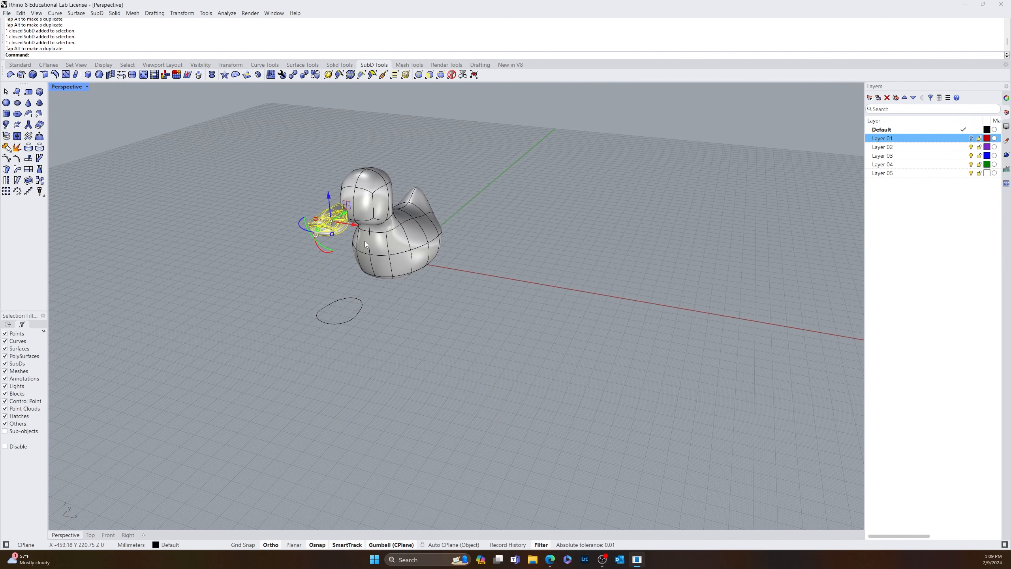
scroll(343, 216, "up", 5)
left_click_drag(327, 231, 391, 193)
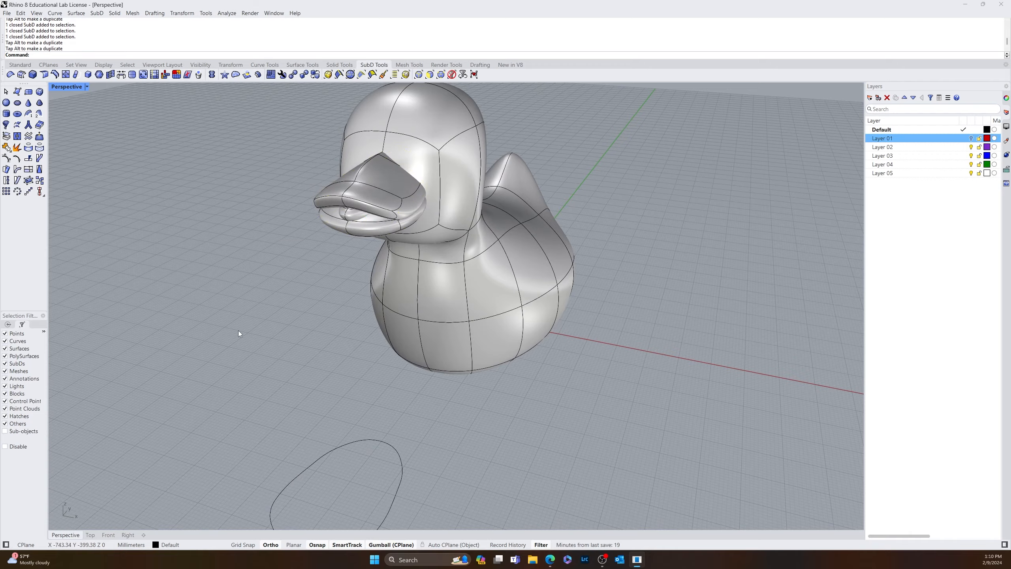
- Lower a pair of edges on the beak to refine its shape where it meets the head
right_click_drag(239, 330, 300, 356)
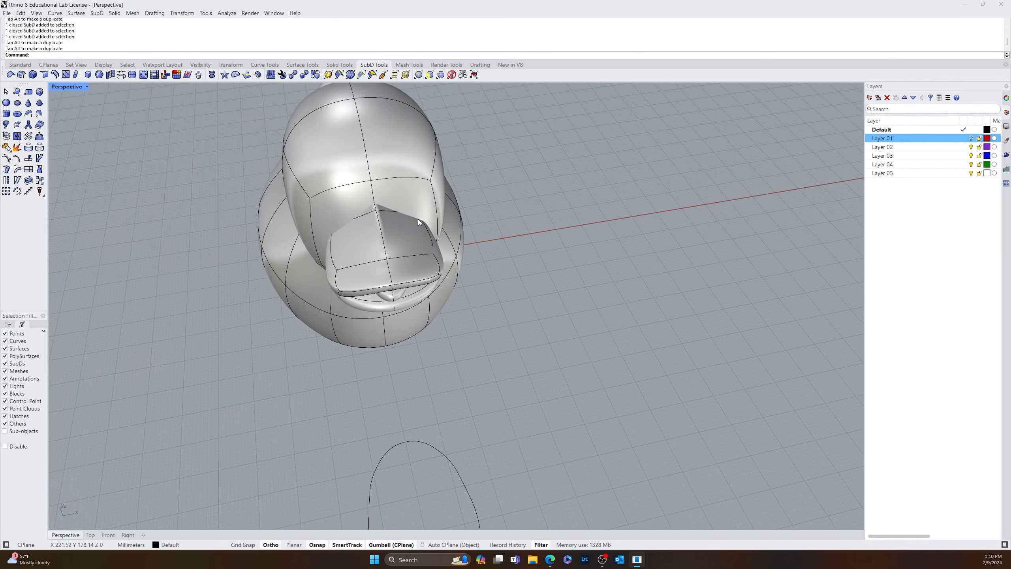
right_click_drag(418, 220, 359, 290)
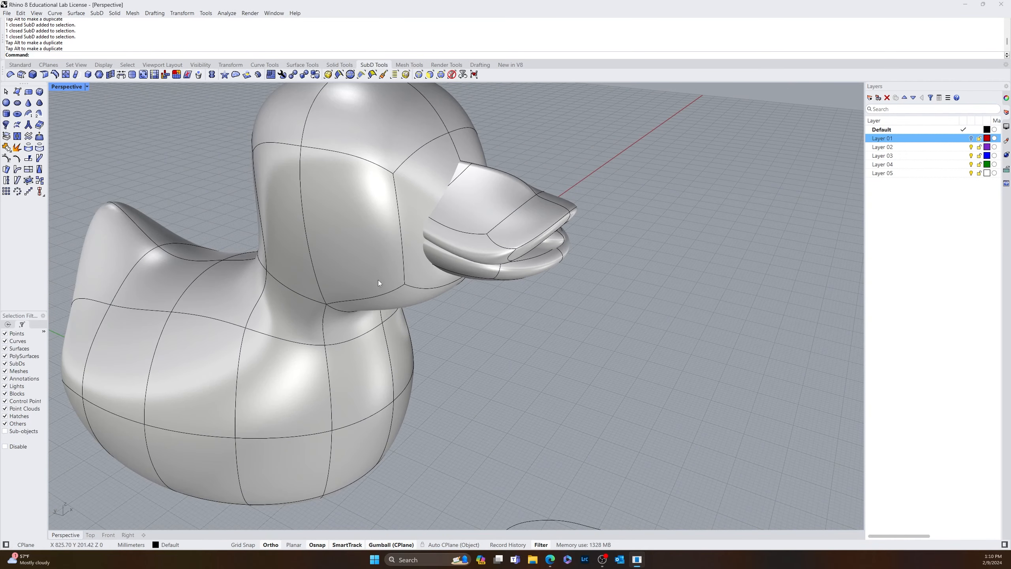
right_click_drag(555, 252, 552, 209)
left_click_drag(558, 194, 558, 194)
right_click_drag(557, 194, 500, 177)
left_click_drag(499, 176, 500, 204)
key("Escape")
right_click_drag(508, 217, 426, 270)
left_click(435, 285, "ctrl+shift")
left_click(436, 285, "ctrl+shift")
left_click_drag(437, 253, 433, 286)
left_click(362, 311)
- Examine how the beak sits against the head from the front and both sides
right_click_drag(262, 350, 326, 281)
left_click(326, 278, "ctrl+shift")
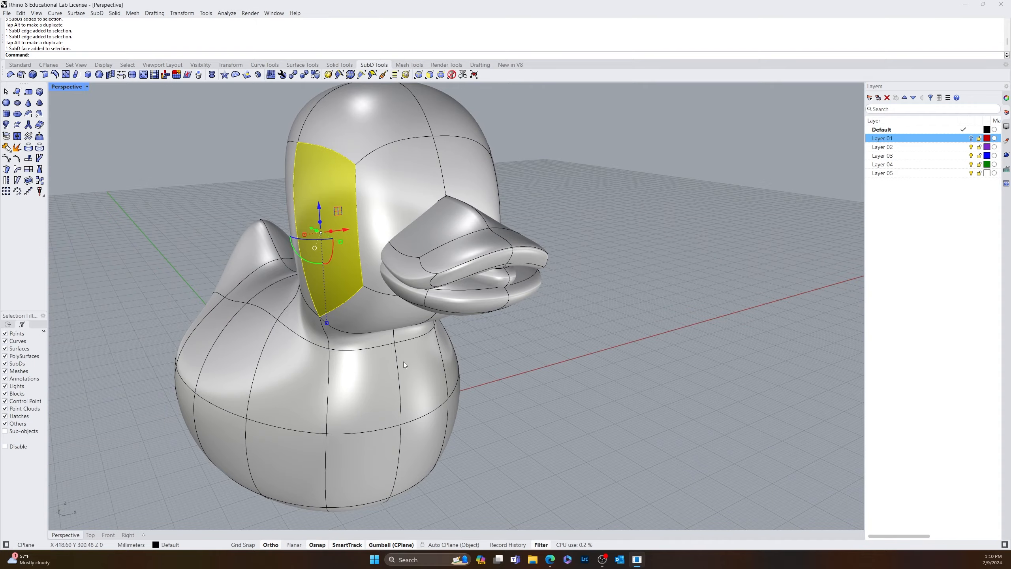
key("Escape")
right_click_drag(403, 362, 581, 417)
scroll(484, 407, "down", 8)
scroll(472, 361, "up", 10)
right_click_drag(507, 396, 705, 294)
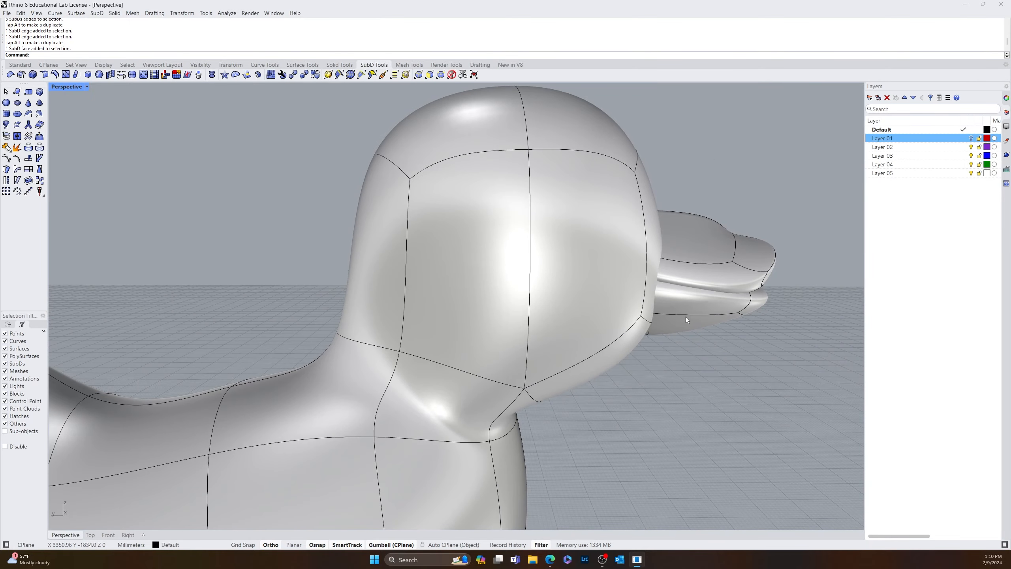
right_click_drag(722, 242, 514, 323)
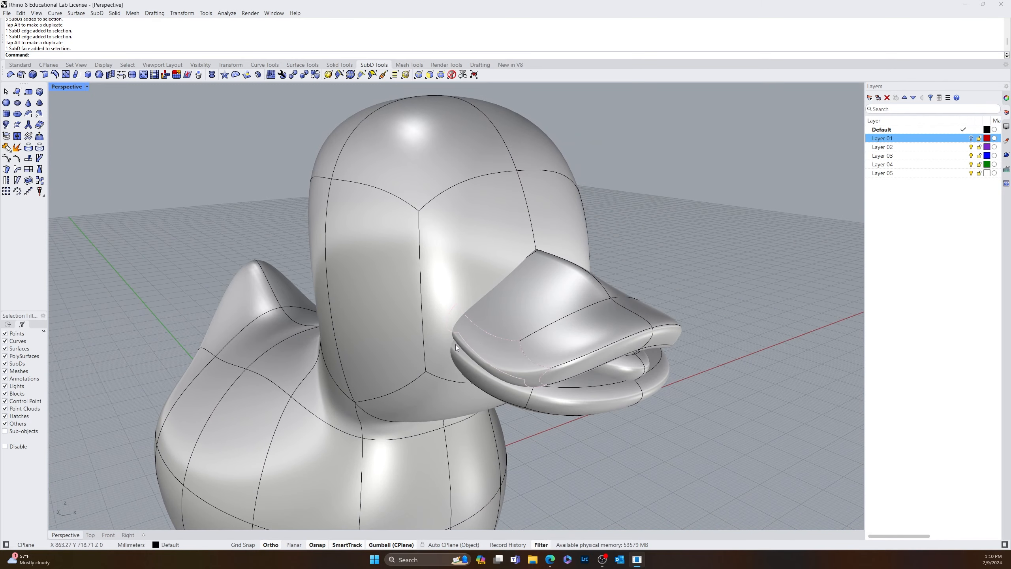
right_click_drag(455, 337, 543, 336)
- Select all three beak parts and slide them deeper into the head
scroll(544, 336, "down", 11)
mouse_move(641, 341)
right_mouse_down()
mouse_move(557, 373)
mouse_move(512, 367)
mouse_move(640, 328)
right_mouse_up()
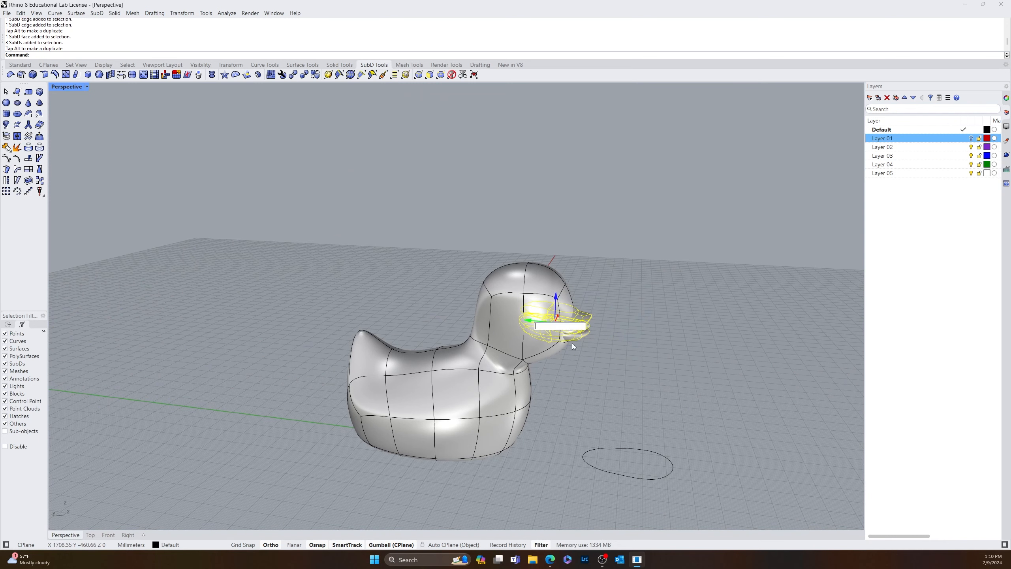
left_click(574, 344)
right_click_drag(574, 345, 335, 330)
scroll(359, 341, "up", 11)
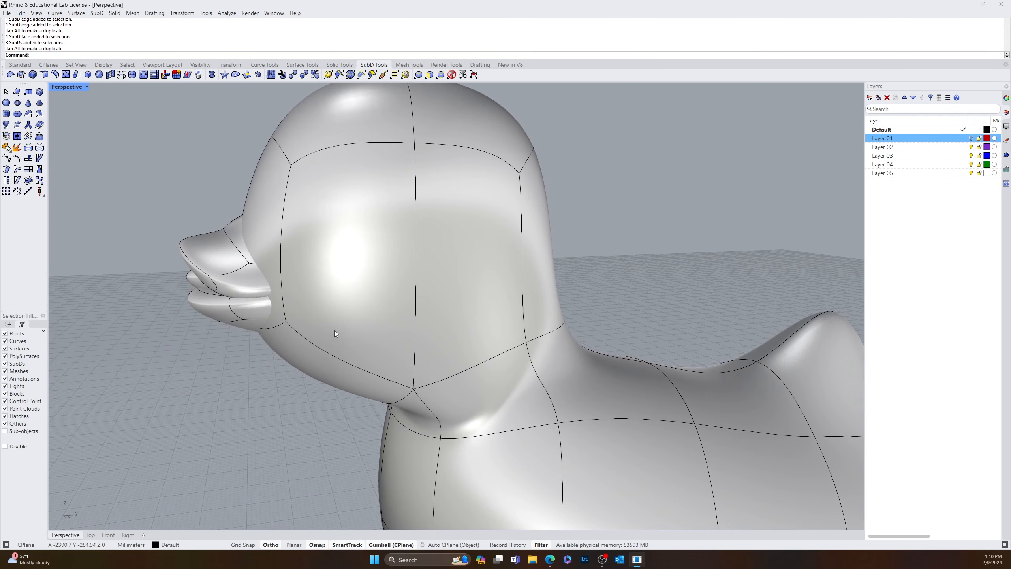
- Move the three beak parts forward out of the head and scale them lengthwise
scroll(276, 270, "down", 5)
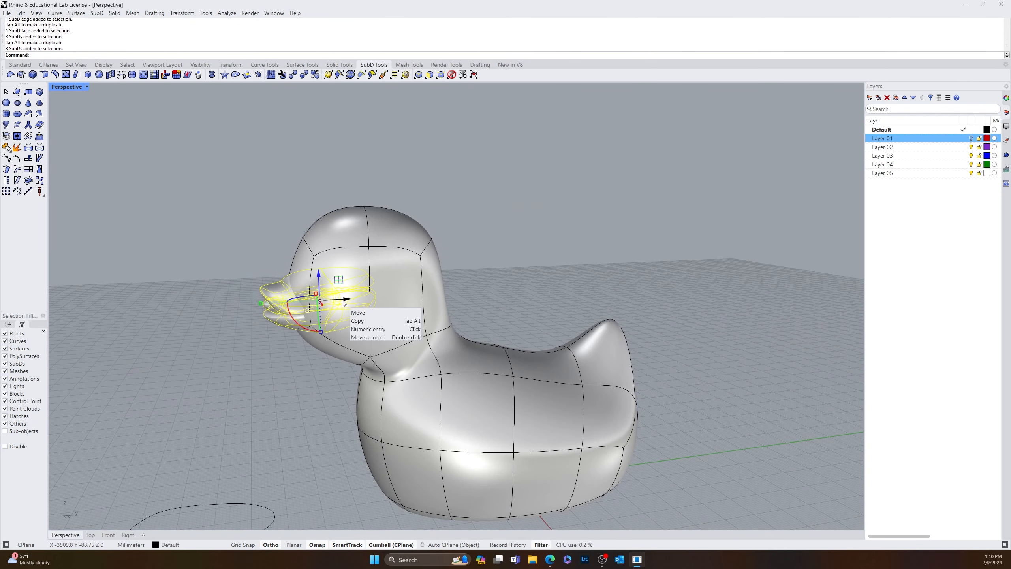
left_click_drag(343, 302, 334, 303)
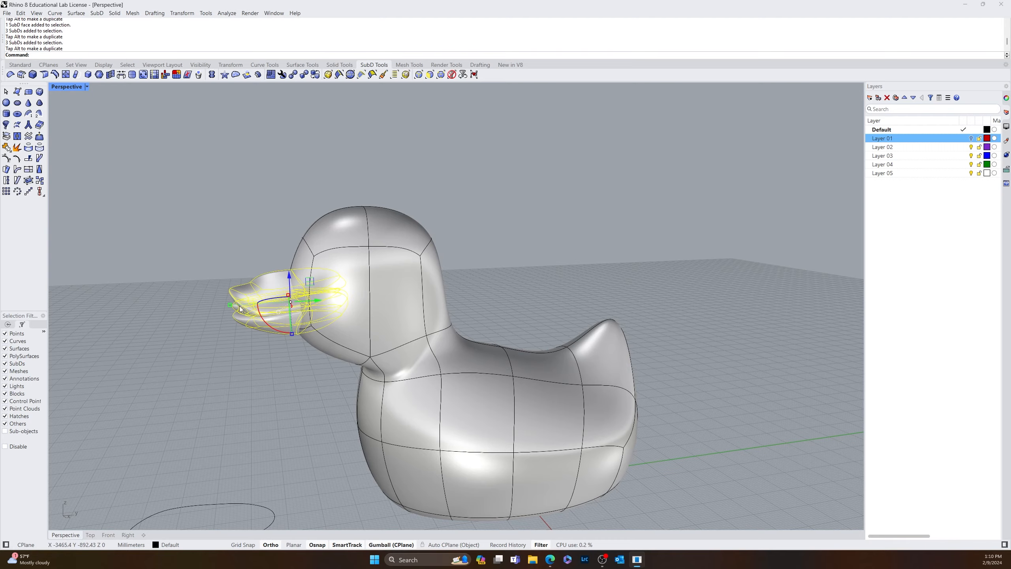
right_click_drag(188, 350, 344, 352)
scroll(621, 347, "up", 5)
right_click_drag(637, 347, 597, 379)
scroll(598, 346, "down", 5)
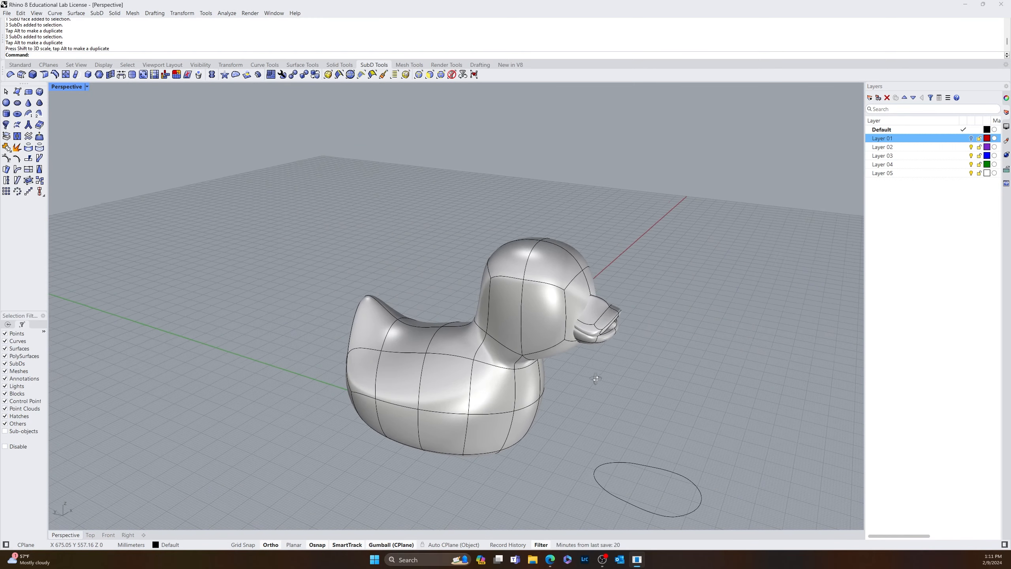
right_click_drag(552, 328, 519, 330)
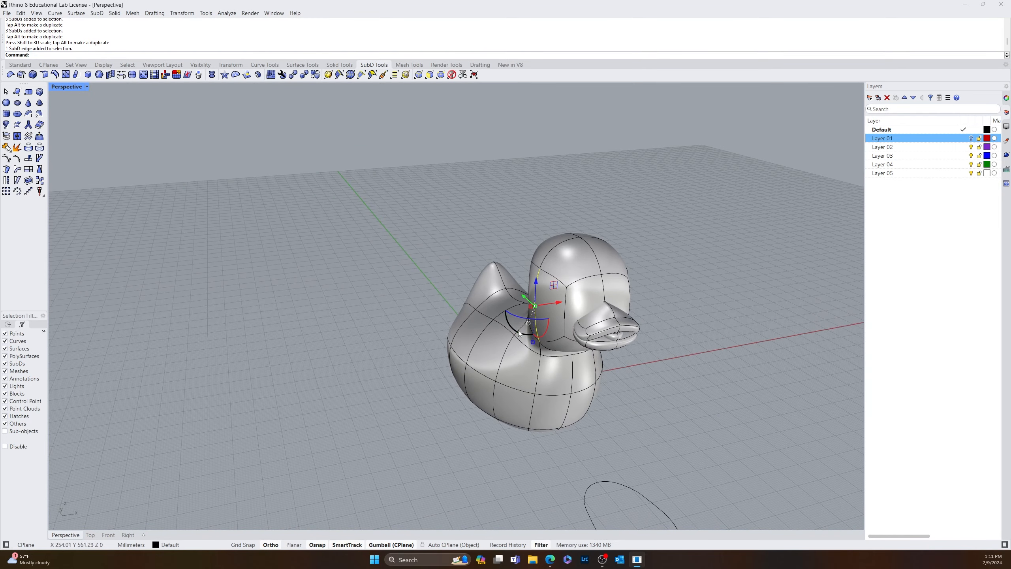
right_click_drag(609, 267, 605, 303)
right_click_drag(610, 233, 597, 405)
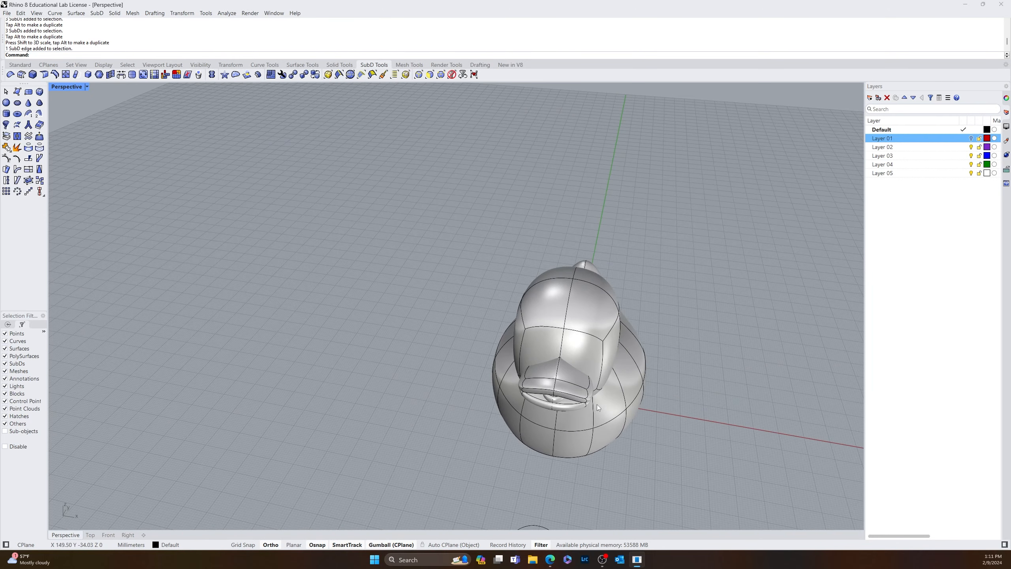
left_click(580, 332)
left_click(642, 315)
right_click_drag(642, 315, 290, 126)
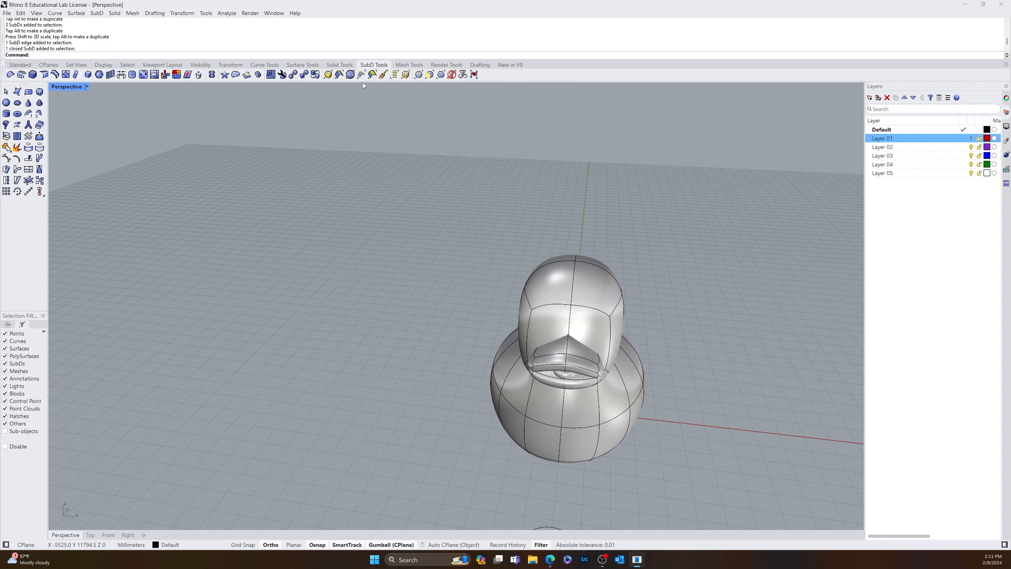
- Apply Reflect symmetry to the duck body about its lengthwise vertical centre plane, keeping the current primary side
left_click(213, 75)
left_click(572, 304)
right_click_drag(571, 296, 545, 287)
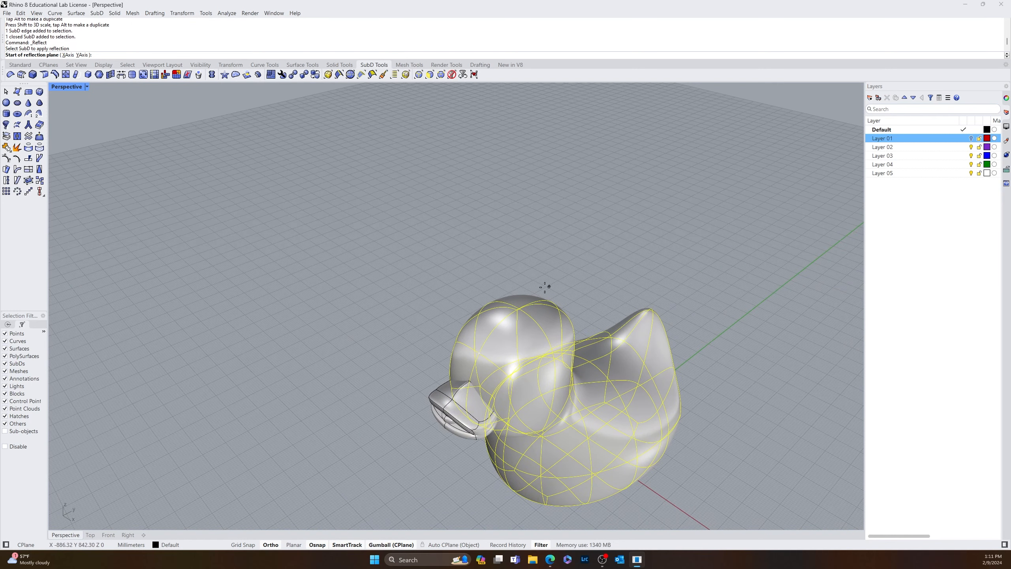
left_click(519, 309)
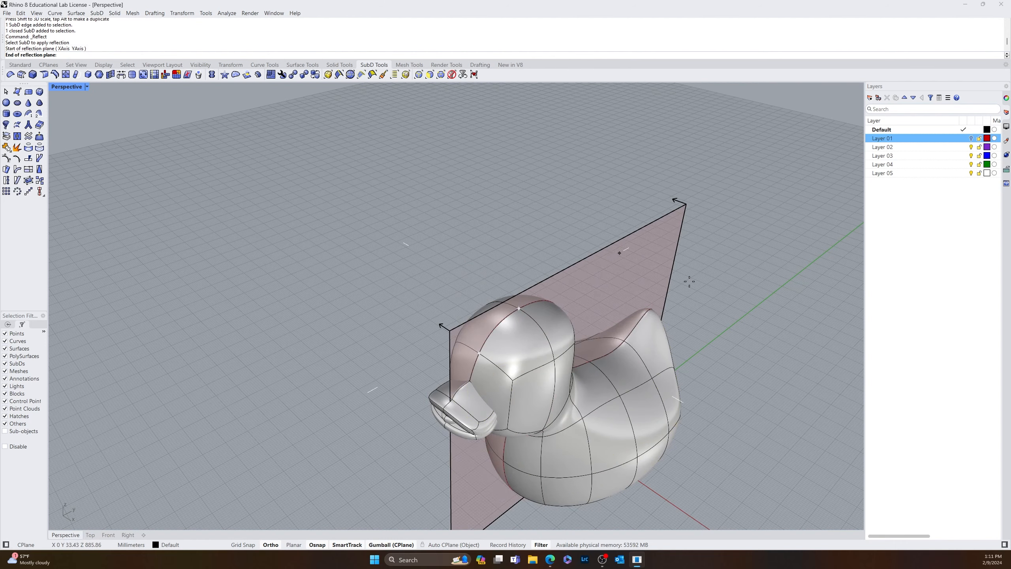
left_click(795, 232)
right_click_drag(442, 340, 417, 305)
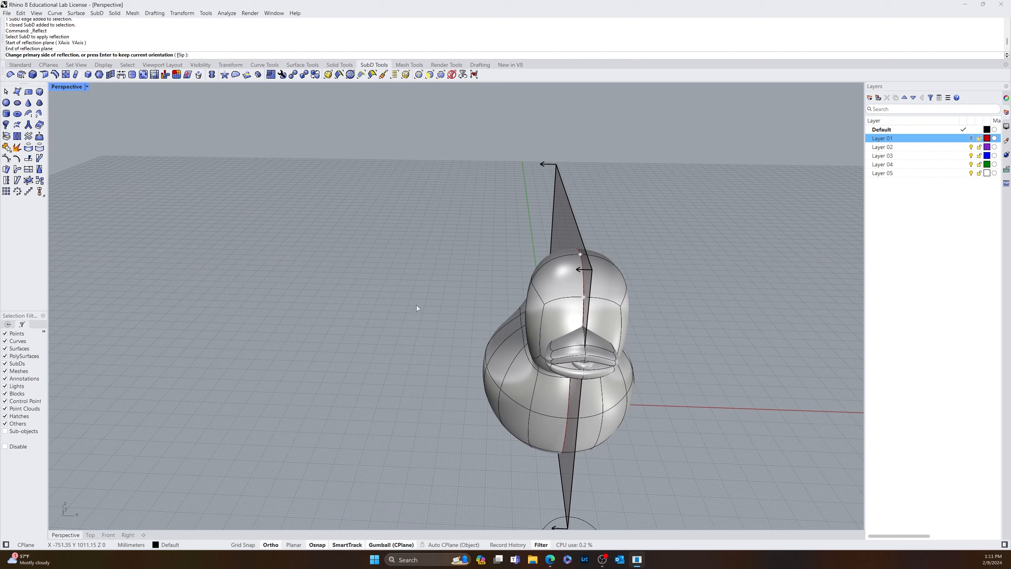
key("Return")
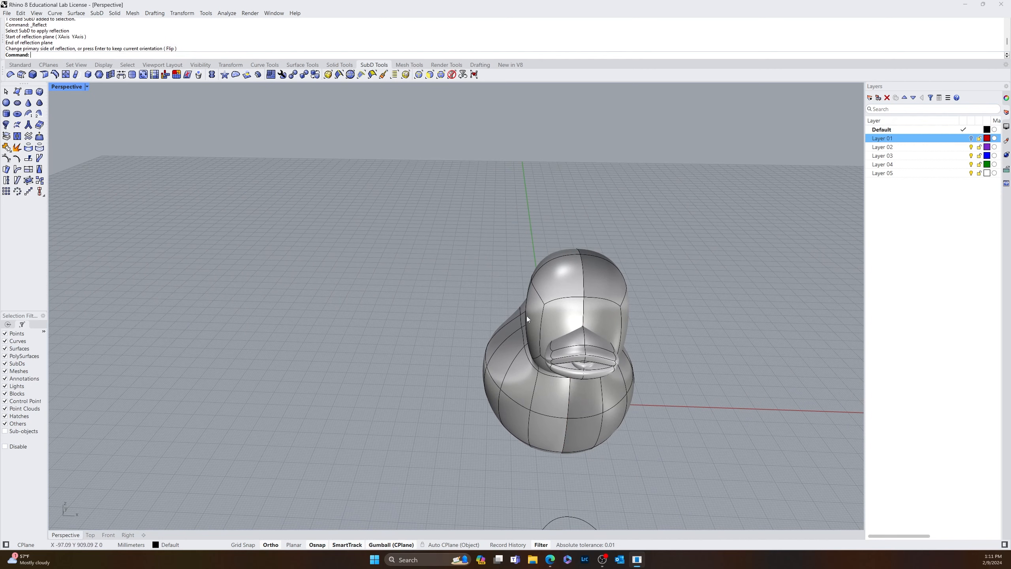
- Shorten the vertical edge on the side of the head and shift it outward to make the head wider and rounder
mouse_move(526, 316)
right_mouse_down()
mouse_move(553, 300)
mouse_move(509, 312)
right_mouse_up()
left_click(531, 295, "ctrl+shift")
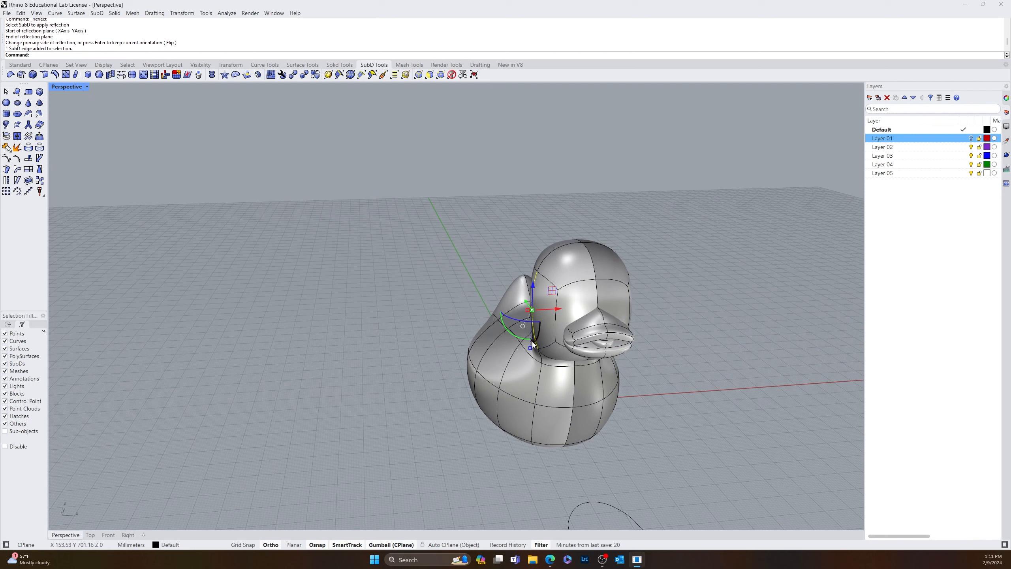
left_click_drag(530, 348, 602, 333)
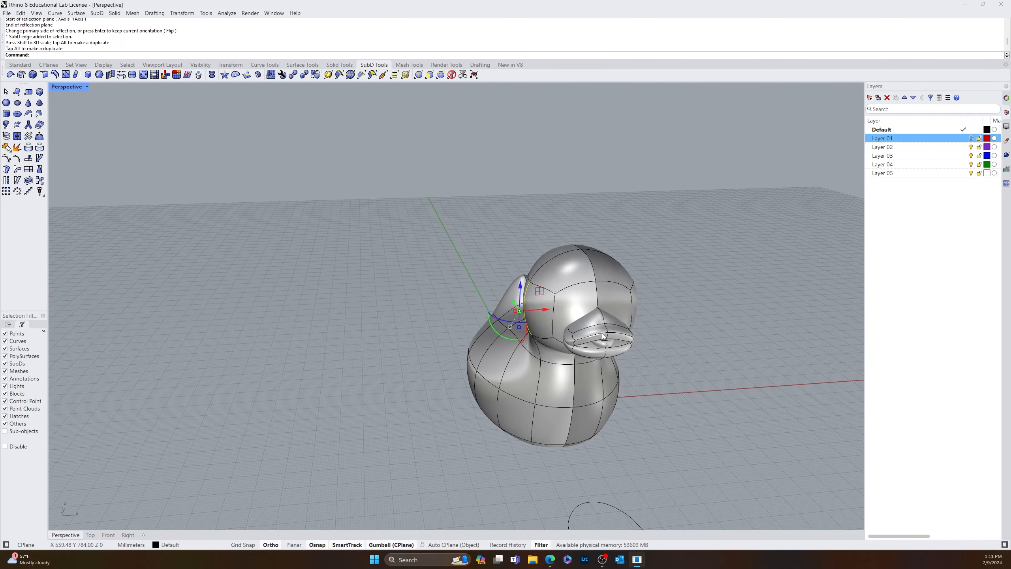
right_click_drag(602, 334, 709, 348)
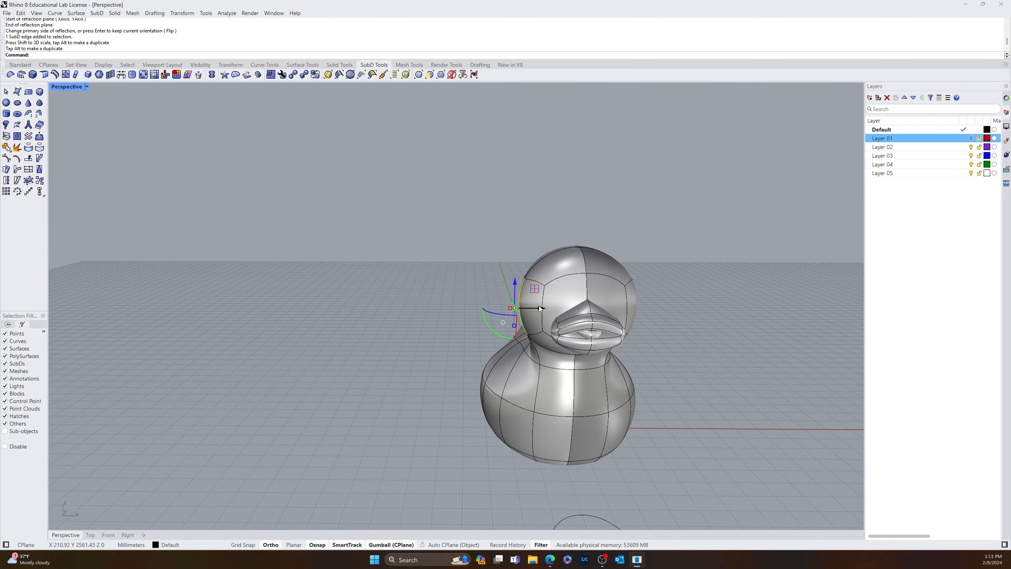
left_click_drag(539, 308, 546, 309)
left_click(662, 354)
- Examine the widened head and neck from the side, front and back
right_click_drag(664, 354, 748, 336)
scroll(514, 263, "up", 6)
right_click_drag(515, 264, 561, 281)
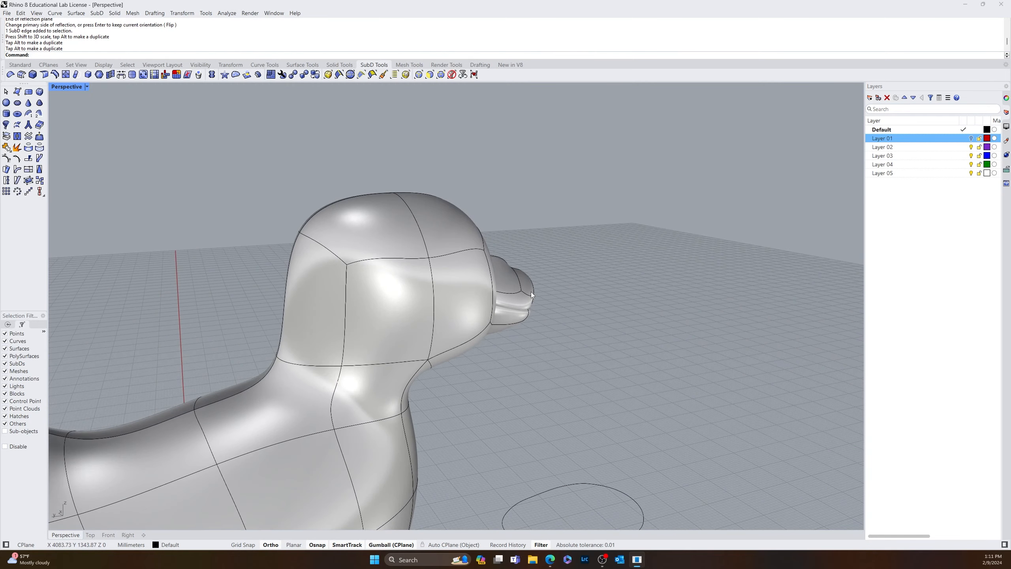
scroll(329, 294, "down", 6)
right_click_drag(296, 288, 191, 271)
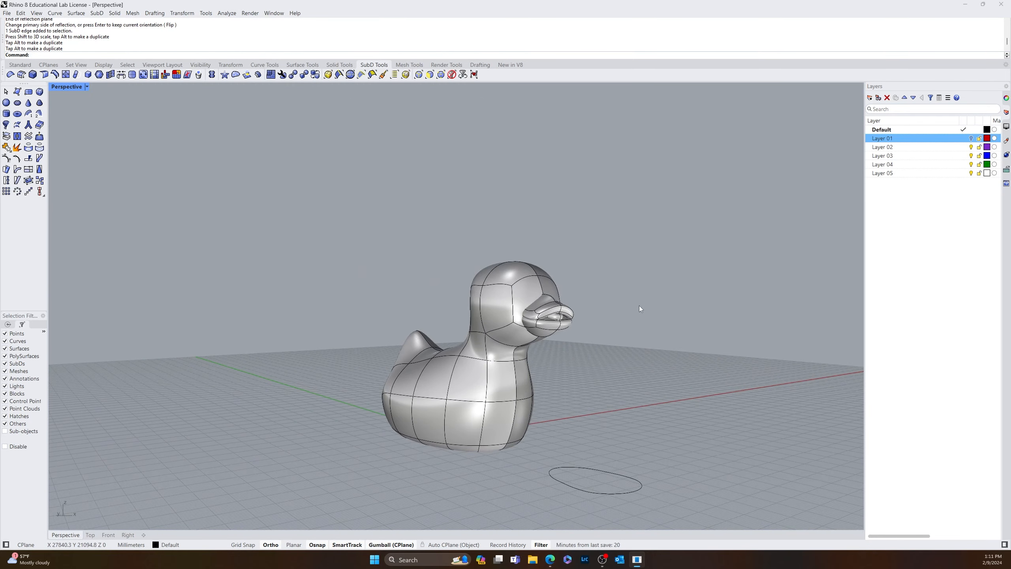
mouse_move(640, 305)
right_mouse_down()
mouse_move(585, 315)
mouse_move(651, 316)
right_mouse_up()
scroll(376, 281, "up", 6)
right_click_drag(203, 315, 234, 343)
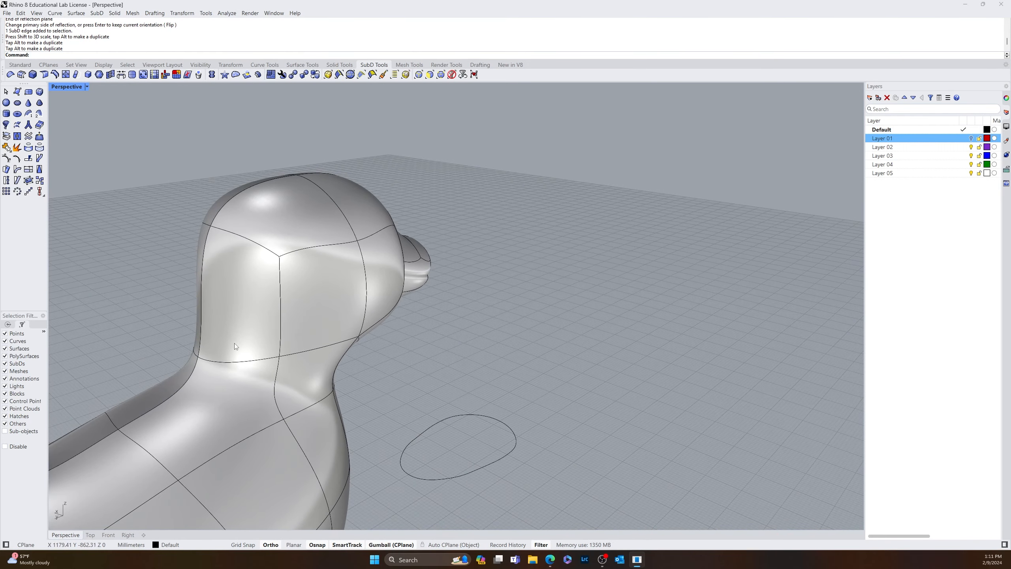
- Shift the edge at the back of the neck, at the base of the head, slightly forward
left_click(205, 361)
key("Escape")
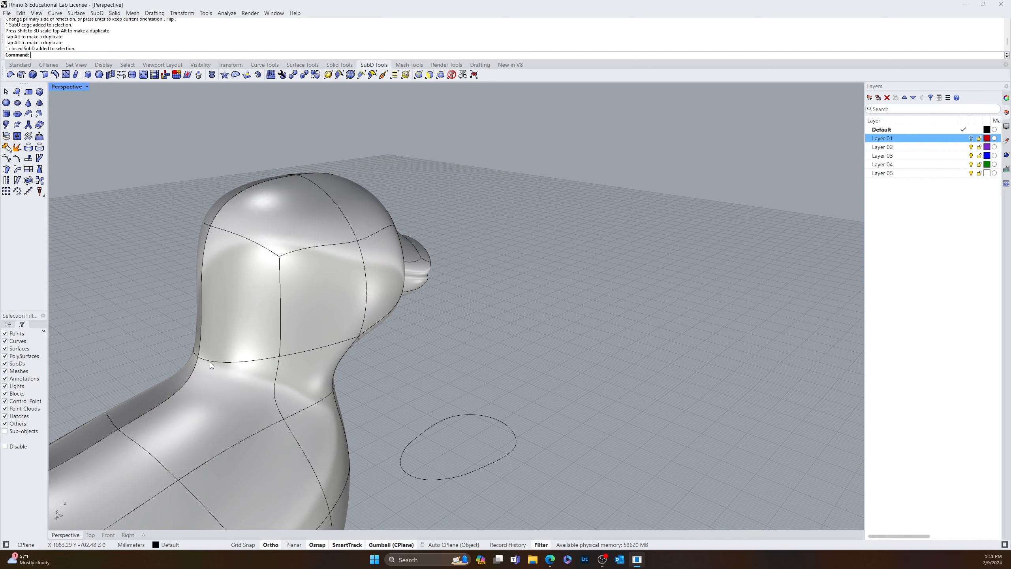
left_click(210, 363, "ctrl+shift")
left_click_drag(202, 372, 221, 367)
left_click(424, 404)
- Shift the duck's whole head, beak and neck slightly back toward the tail and down toward the body
right_click_drag(424, 404, 415, 370)
scroll(415, 370, "down", 5)
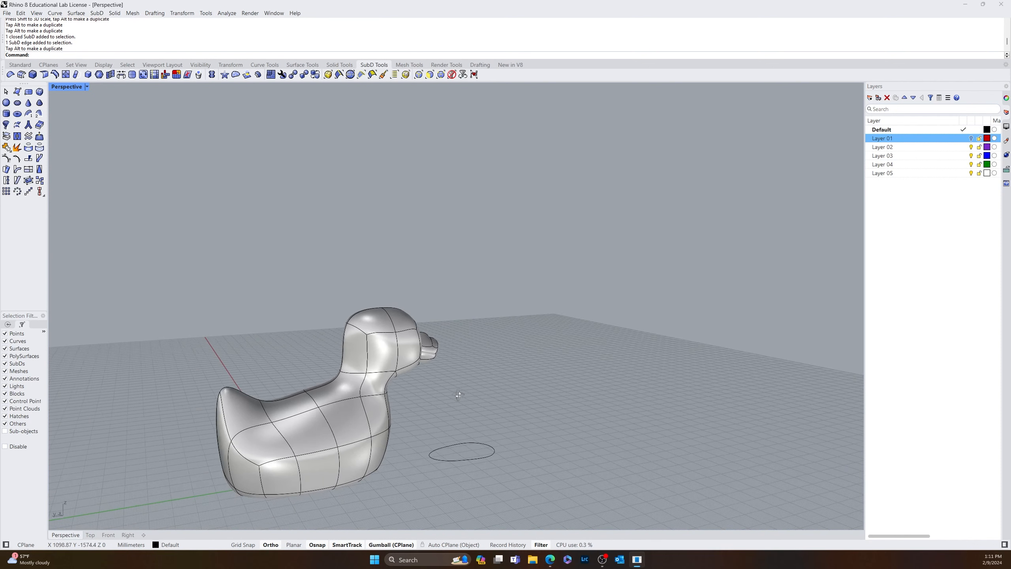
left_click_drag(532, 260, 319, 384)
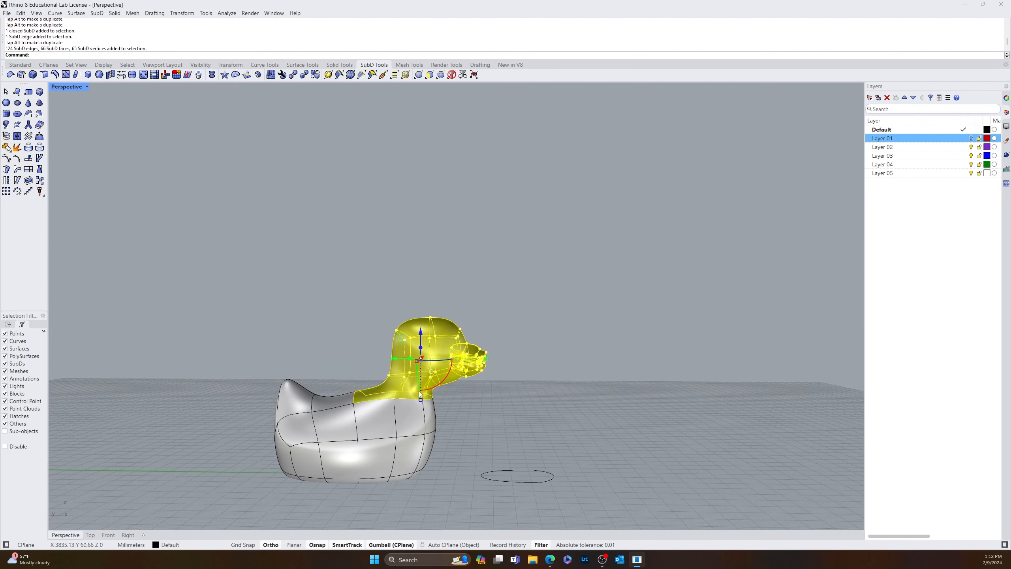
left_click_drag(393, 359, 410, 343)
key("Escape")
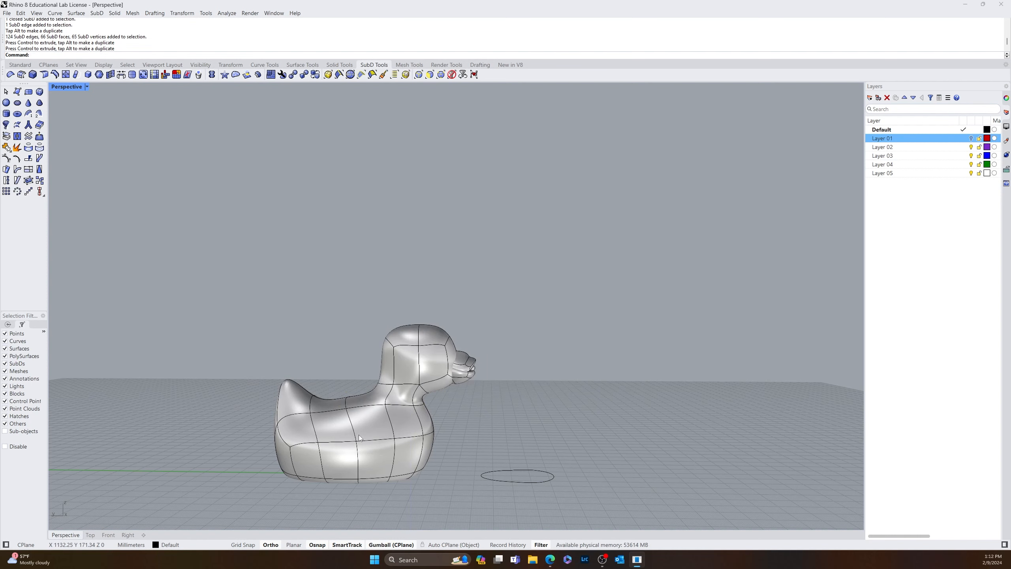
- Raise the vertex on the centreline at the middle of the duck's back to form a slight bump
scroll(340, 421, "up", 6)
scroll(339, 421, "down", 5)
right_click_drag(338, 407, 373, 270)
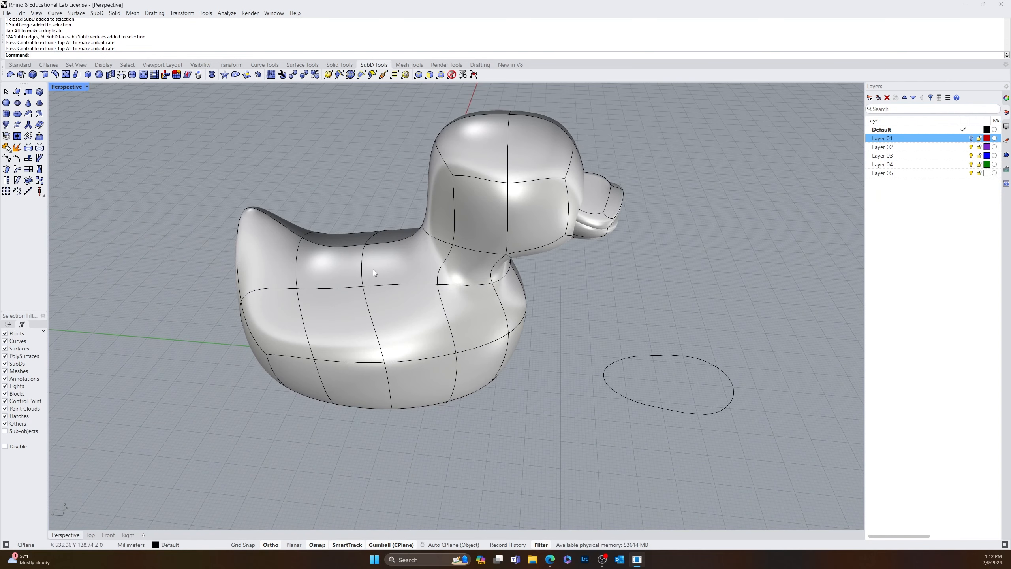
left_click(364, 245, "ctrl+shift")
left_click_drag(361, 217, 367, 177)
key("Escape")
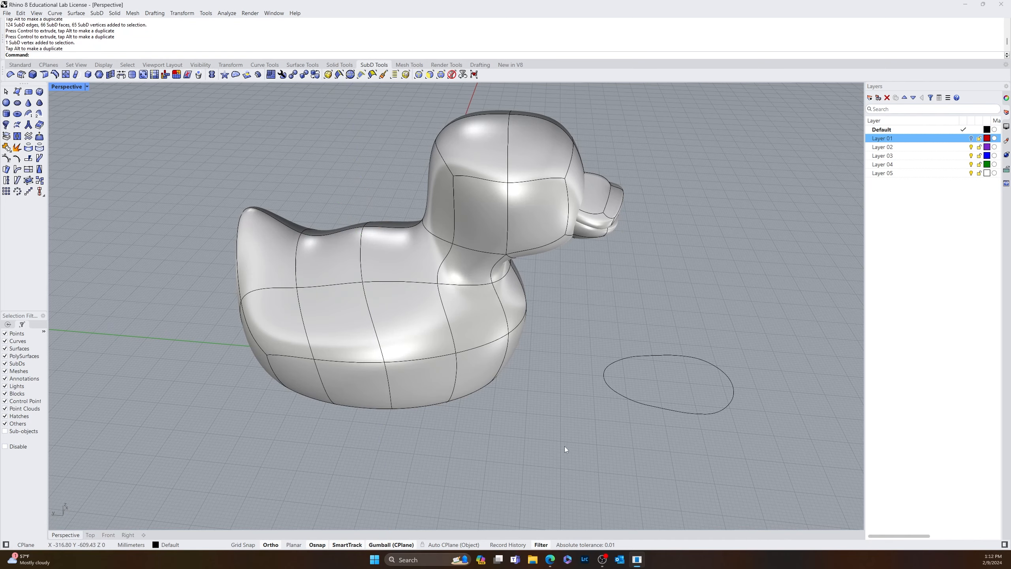
- Examine the adjusted duck's overall proportions from the side, the front and above
right_click_drag(565, 446, 562, 409)
scroll(577, 430, "down", 8)
right_click_drag(638, 438, 675, 438)
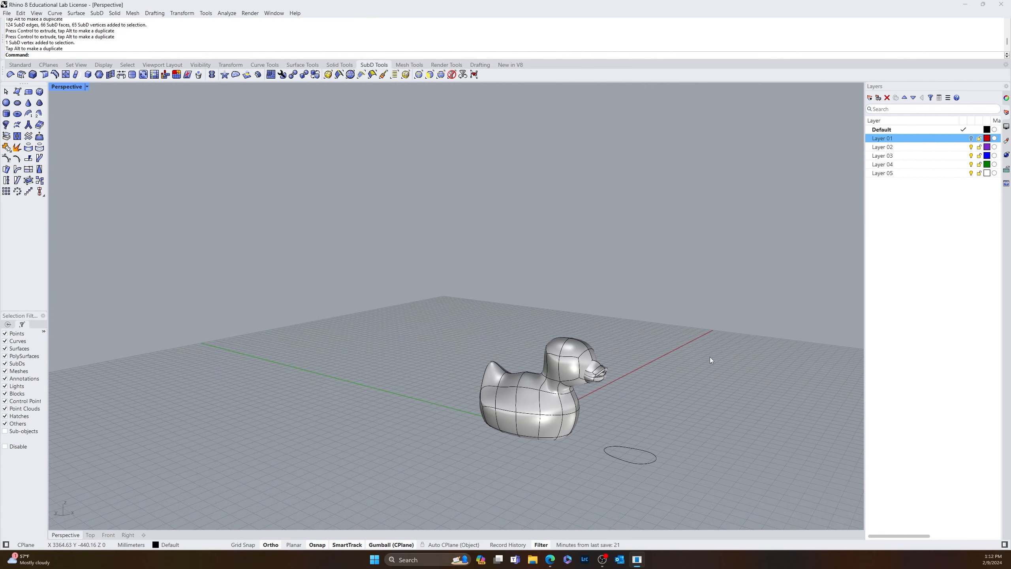
scroll(710, 358, "up", 9)
right_click_drag(573, 369, 480, 385)
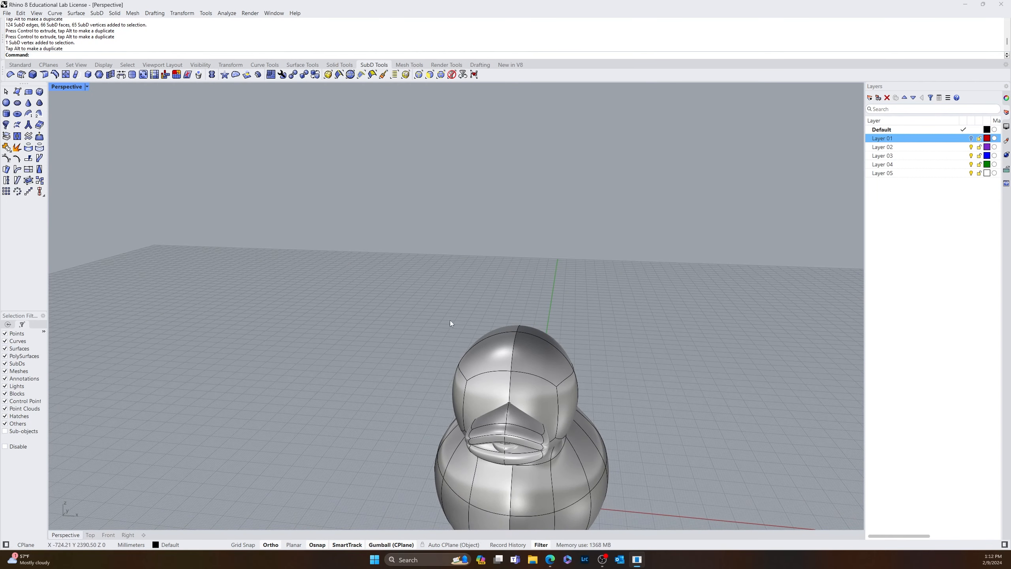
right_click_drag(665, 299, 377, 327)
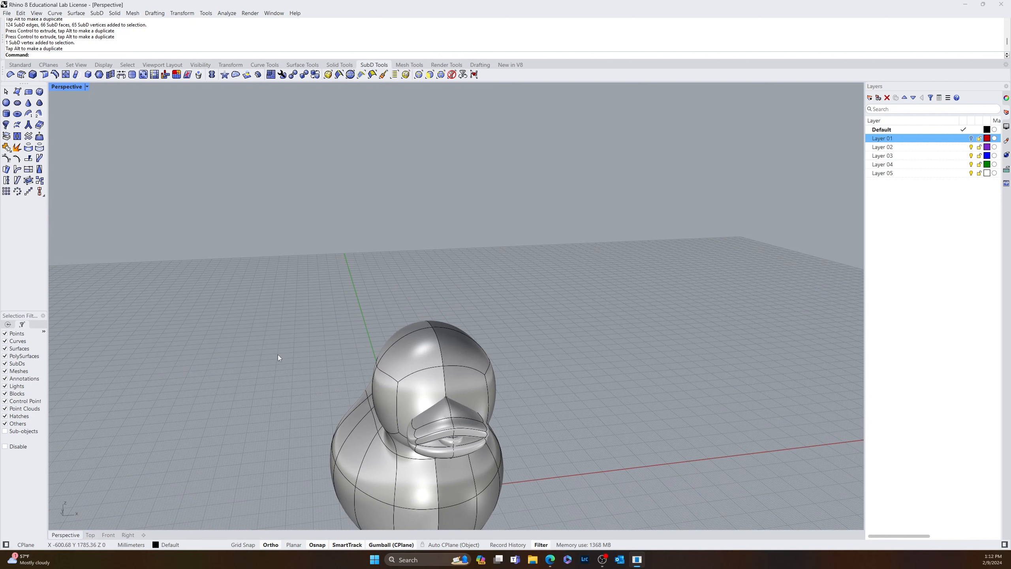
right_click_drag(655, 337, 357, 355)
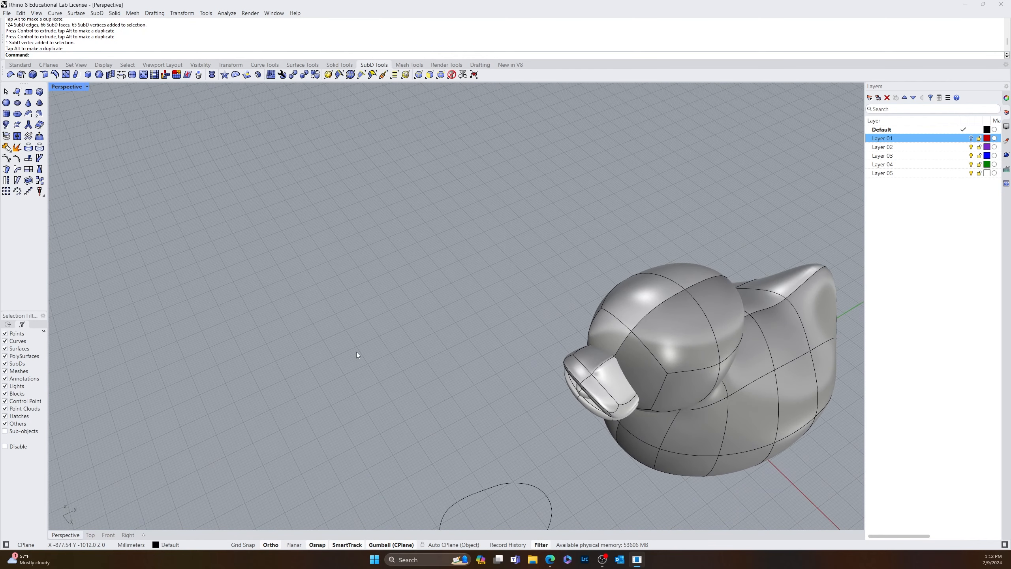
- Create a SubD cone with a radius of about 87 mm and a height of about 227 mm on the ground plane in front of the duck
left_click(29, 103)
left_click(252, 368)
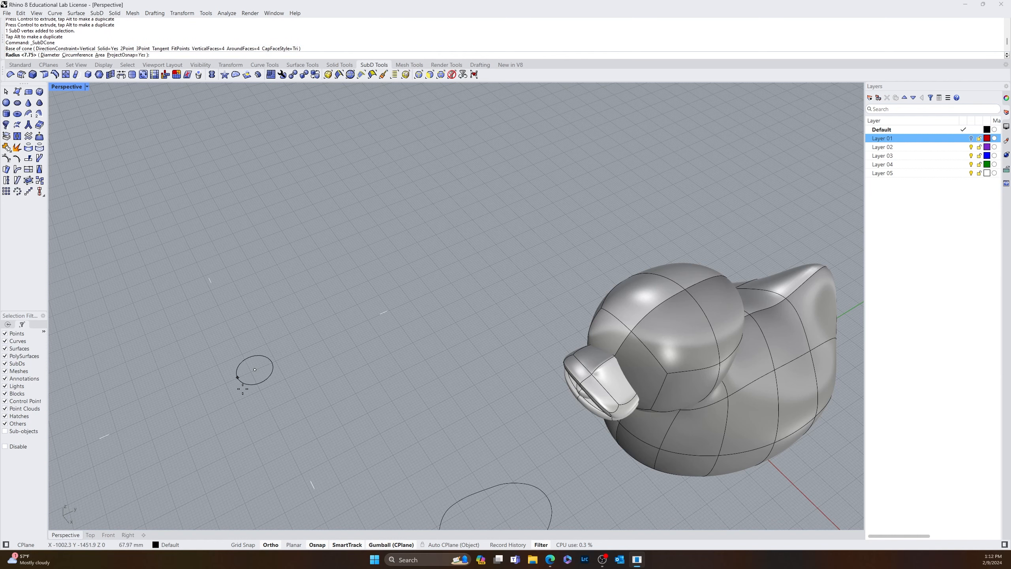
left_click(241, 384)
left_click(242, 332)
scroll(259, 378, "down", 6)
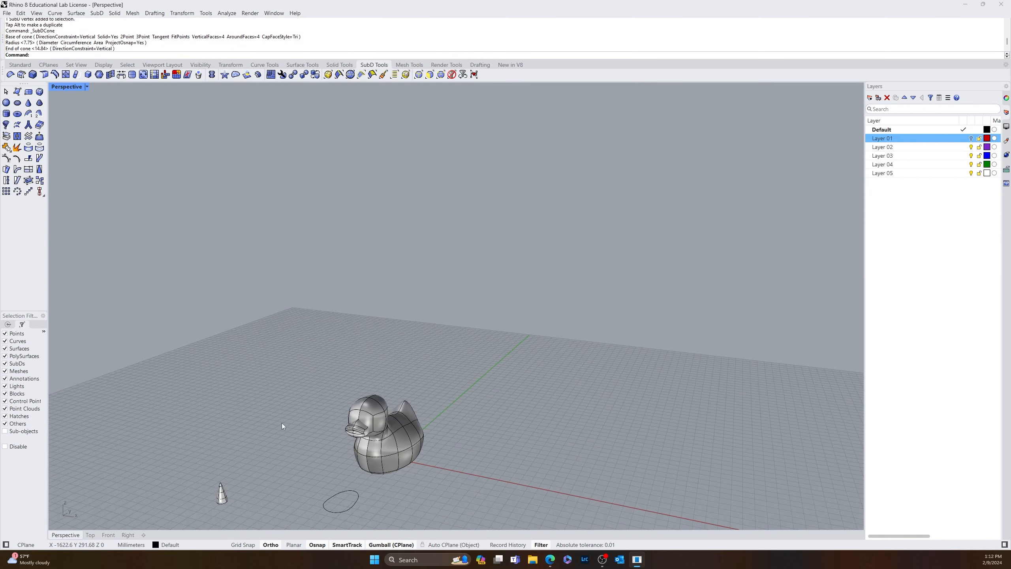
left_click(223, 503)
type("z")
key("Return")
type("s")
key("Return")
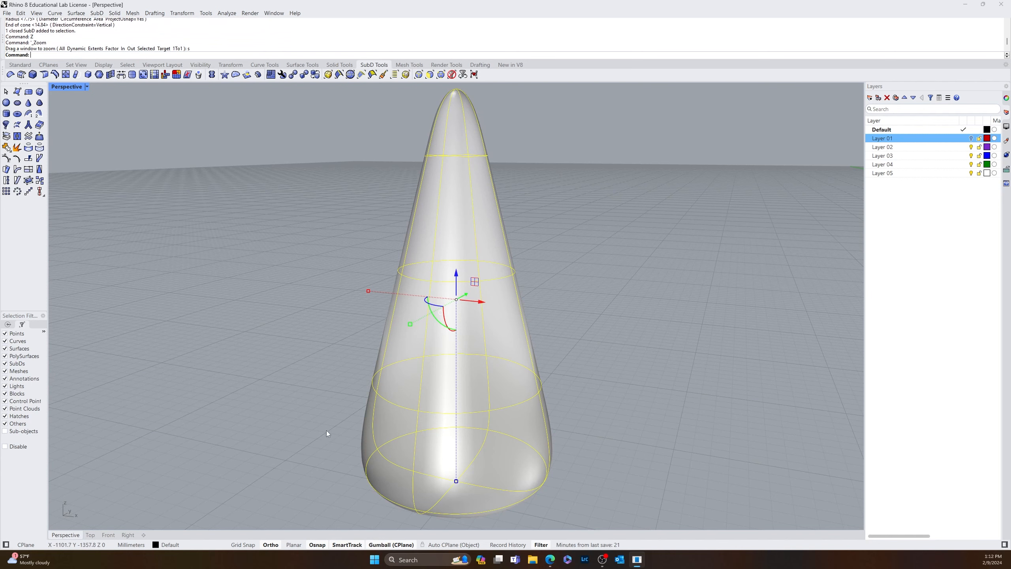
left_click(327, 431)
scroll(430, 429, "down", 8)
type("z")
key("Return")
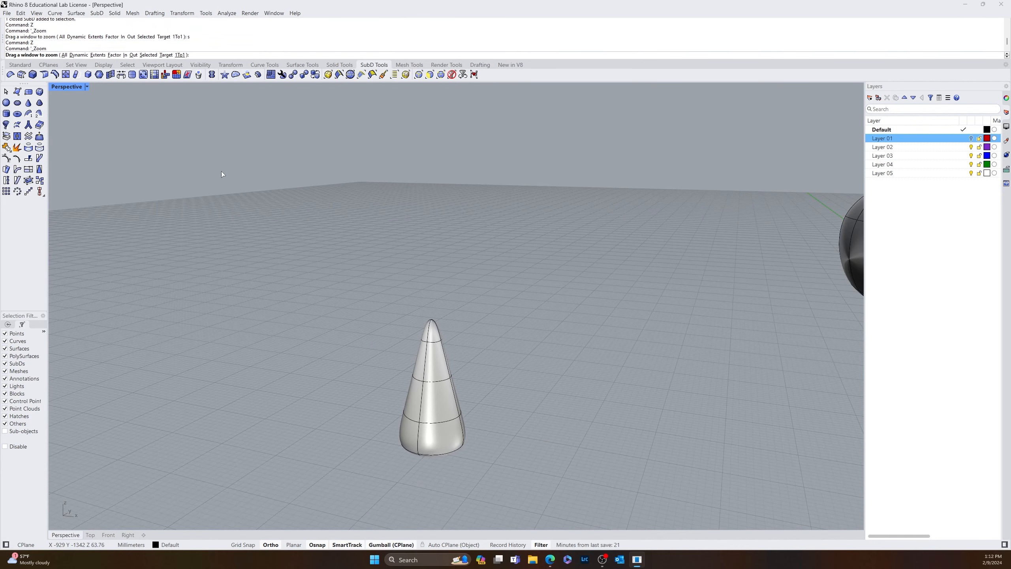
key("Escape")
left_click(28, 104)
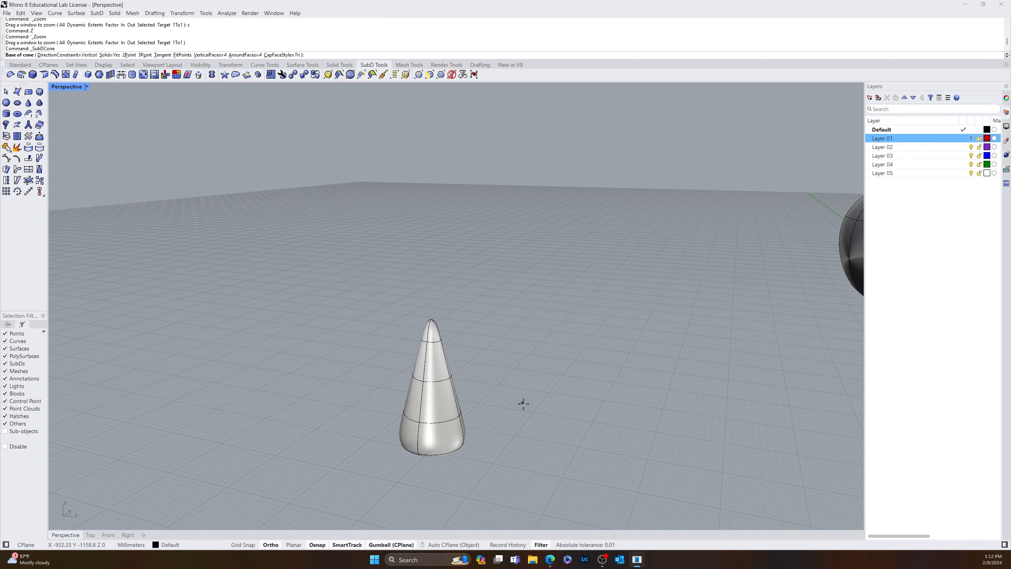
right_click_drag(524, 404, 529, 428)
left_click(561, 447)
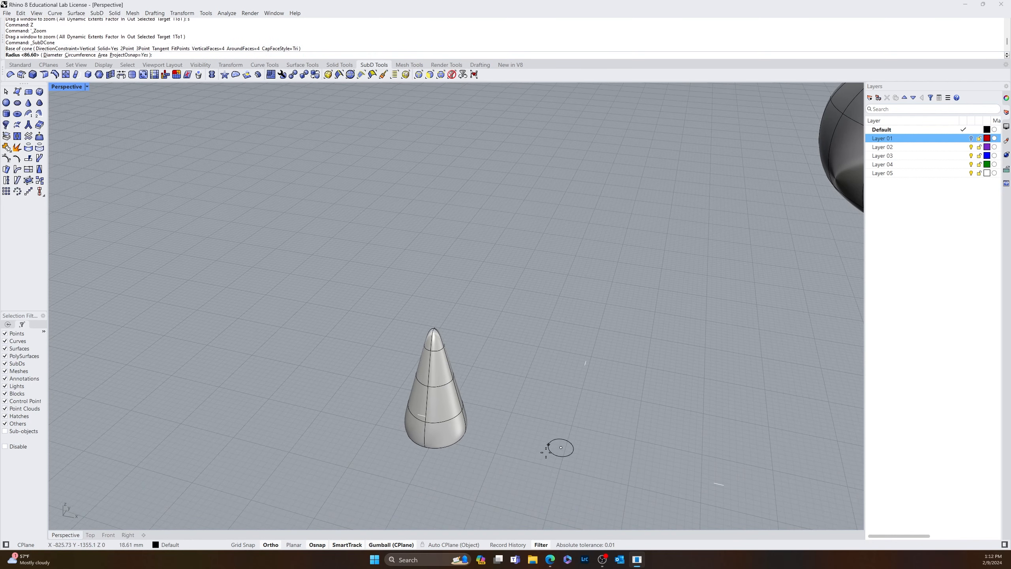
left_click(522, 462)
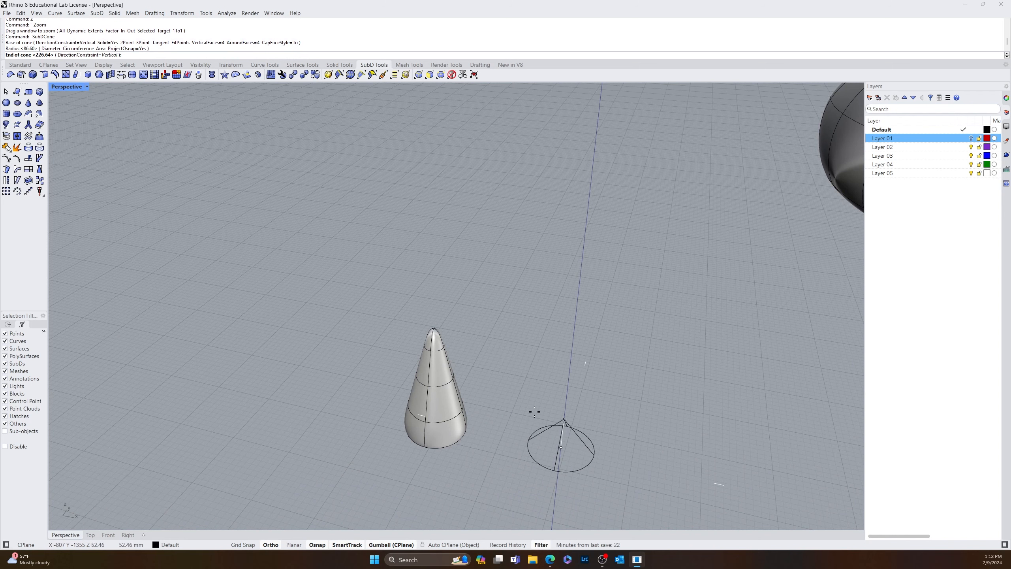
left_click(553, 343)
left_click(568, 438)
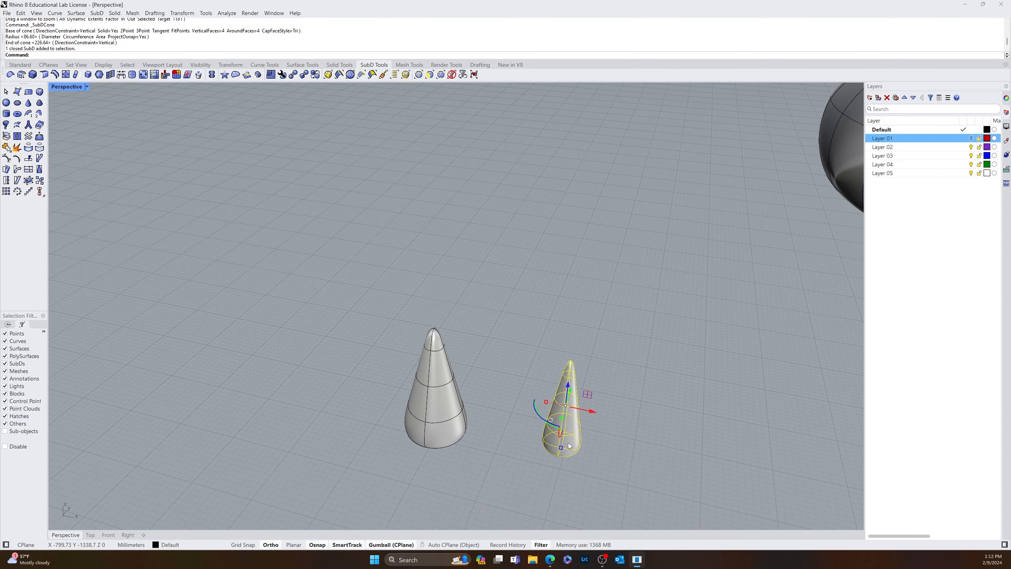
key("Delete")
- Flatten the cone by scaling it in one horizontal direction, and shift its tip vertex sideways to give it a curved horn shape
left_click(424, 412)
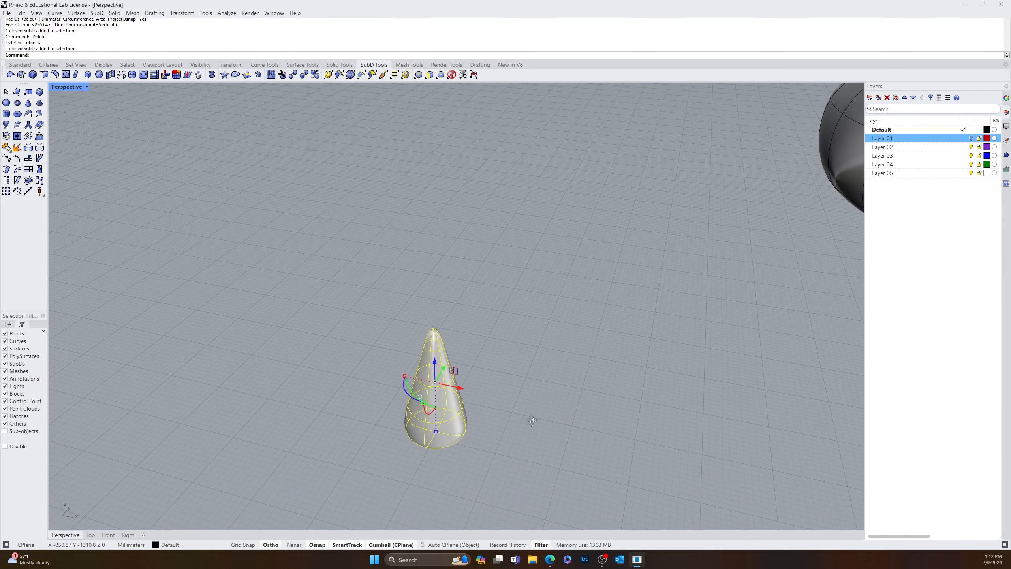
right_click_drag(533, 418, 451, 398)
left_click_drag(390, 358, 408, 356)
left_click(328, 414)
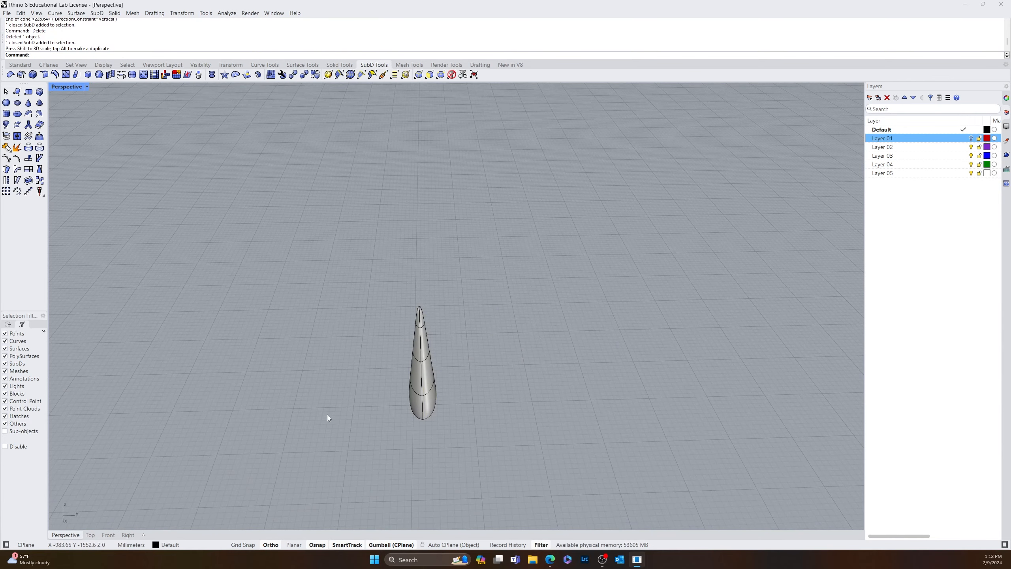
right_click_drag(328, 414, 421, 346)
left_click_drag(414, 332, 453, 323, "ctrl+shift")
- Mirror the curved cone, keeping the original, about a vertical plane beside it on the side its tip leans toward
left_click(421, 439)
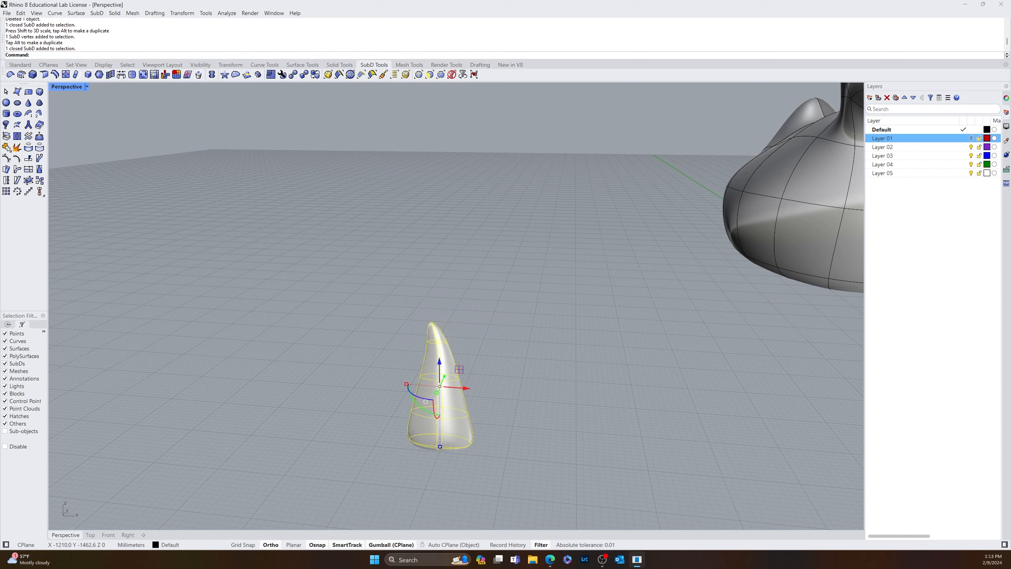
type("Mi")
key("Return")
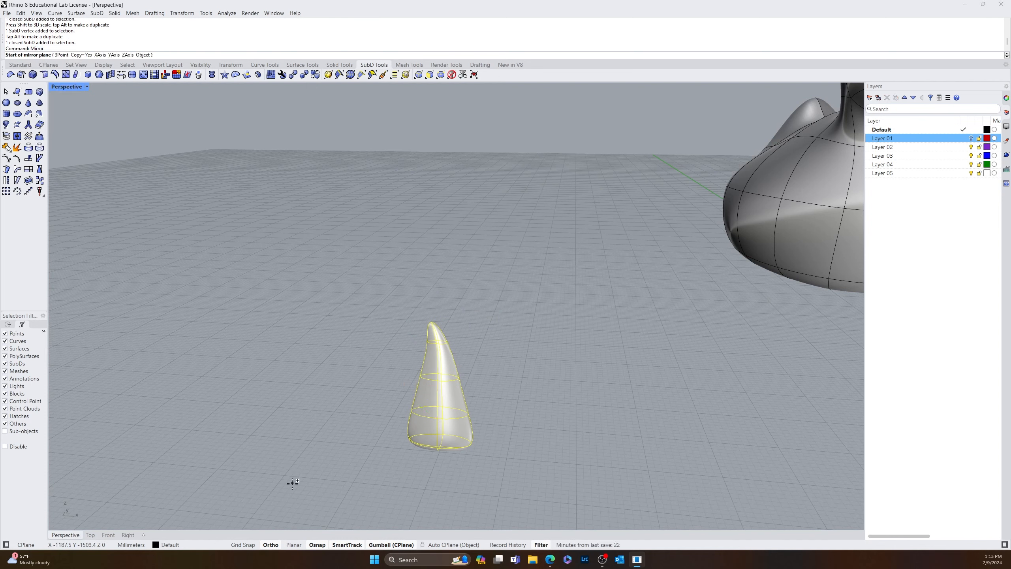
left_click(361, 462)
left_click(396, 405)
- Move the mirrored cone closer to the original along the X axis, leaving a small gap between them
left_click(332, 417)
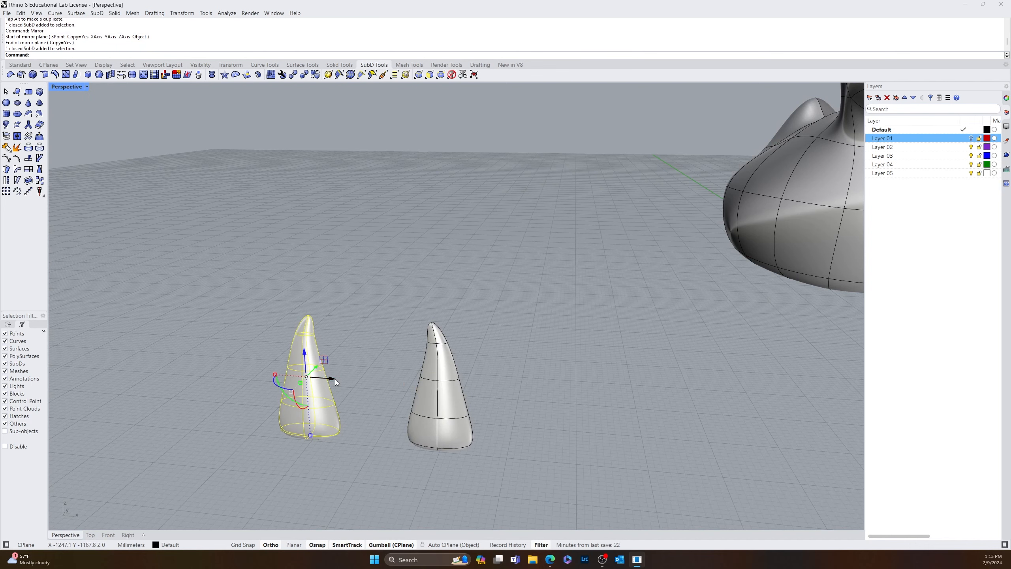
left_click_drag(338, 383, 382, 454)
left_click(384, 456)
right_click_drag(410, 446, 390, 484)
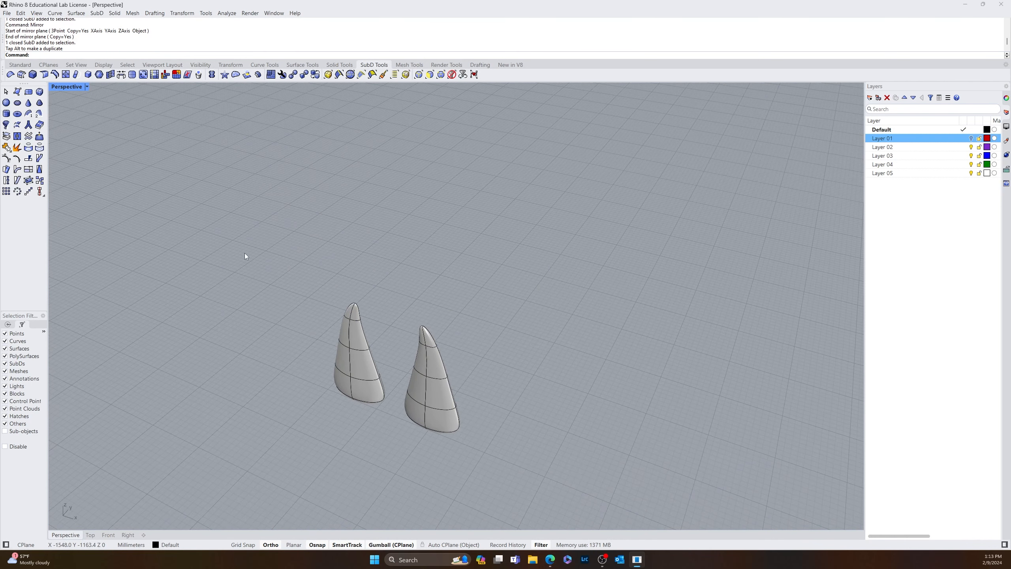
- Create another upright SubD cone on the ground plane beside the pair of curved cones
left_click(28, 103)
left_click(550, 461)
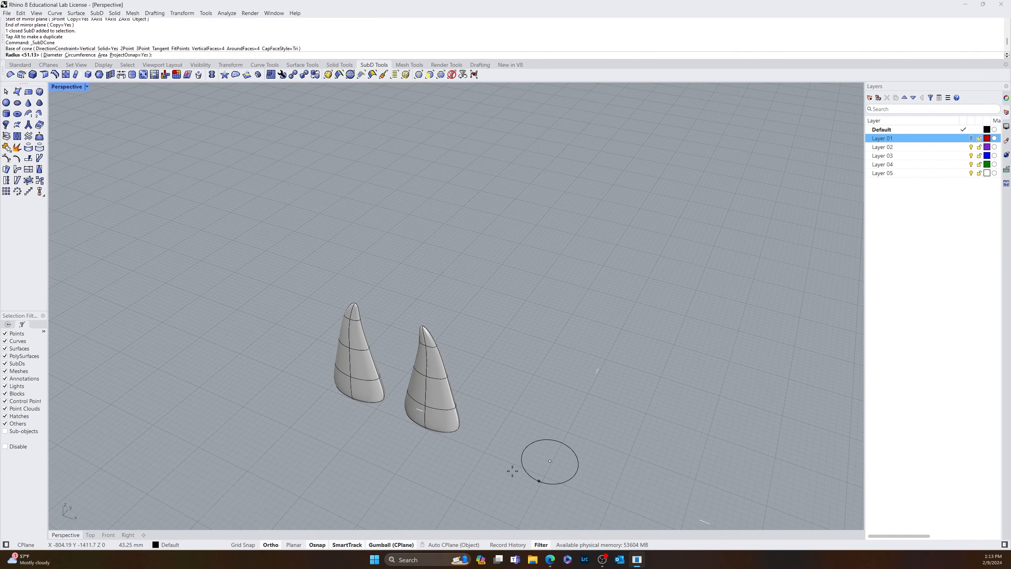
left_click(519, 463)
left_click(540, 344)
- Pull the vertical side edge of the new cone that faces away from the curved pair slightly outward along X
right_click_drag(637, 410, 588, 408)
left_click(533, 464, "ctrl+shift")
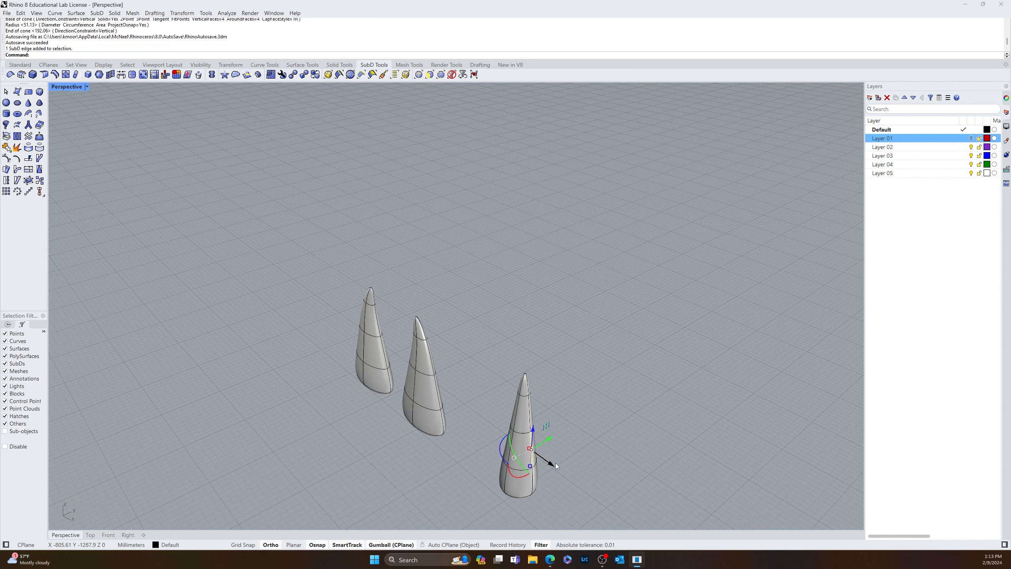
left_click(532, 458, "ctrl+shift")
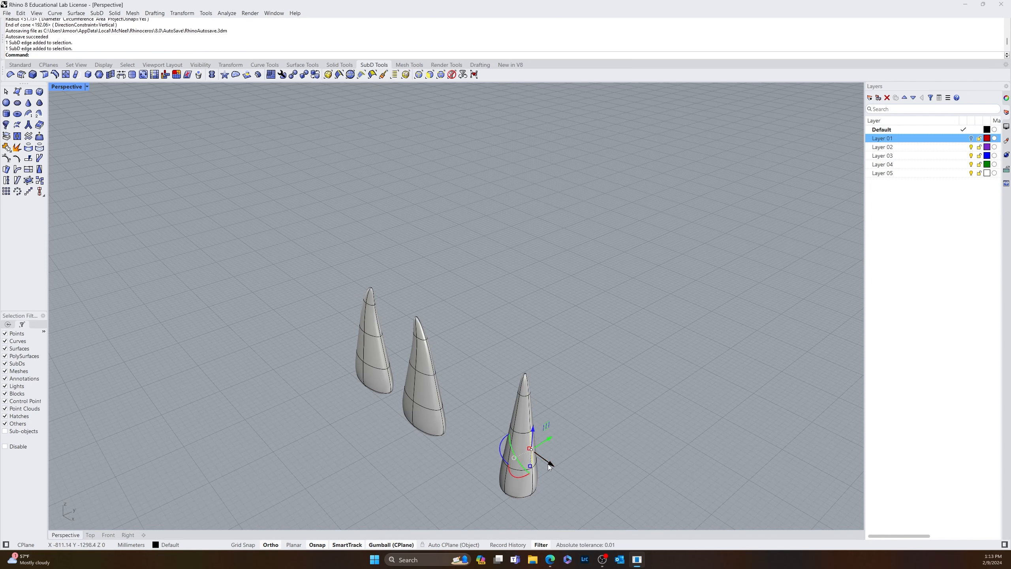
left_click_drag(548, 464, 556, 470)
key("Escape")
right_click_drag(526, 459, 570, 461)
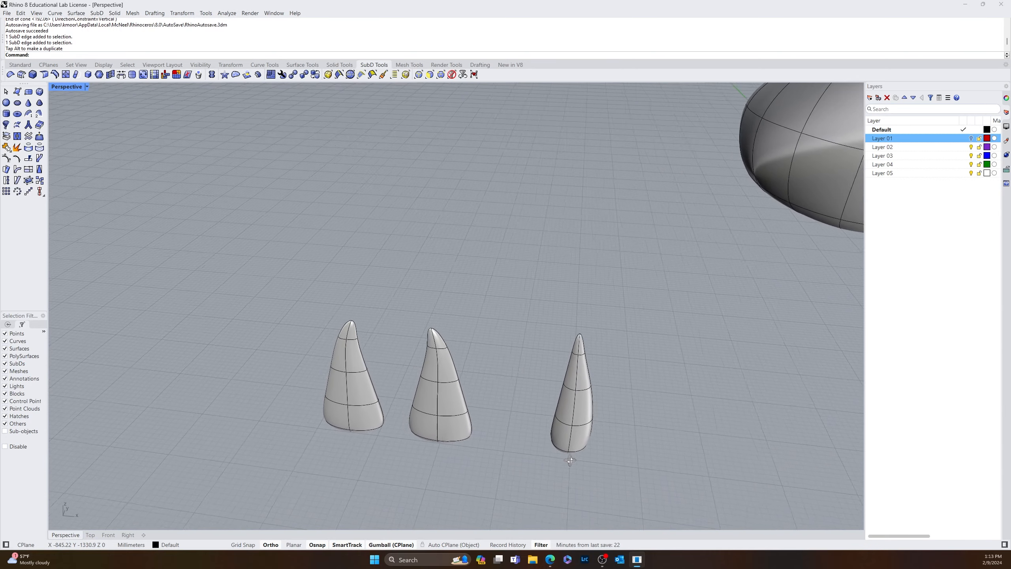
- Pull the mid-height vertical edge on the cone side facing the curved pair well outward to make it bulge
scroll(567, 417, "up", 4)
left_click(550, 398, "ctrl+shift")
left_click_drag(577, 379, 505, 373)
- Pull the mid-height edge on the cone's opposite side outward along X to balance the bulge into a teardrop shape
right_click_drag(626, 406, 562, 430)
left_click(558, 434, "ctrl+shift")
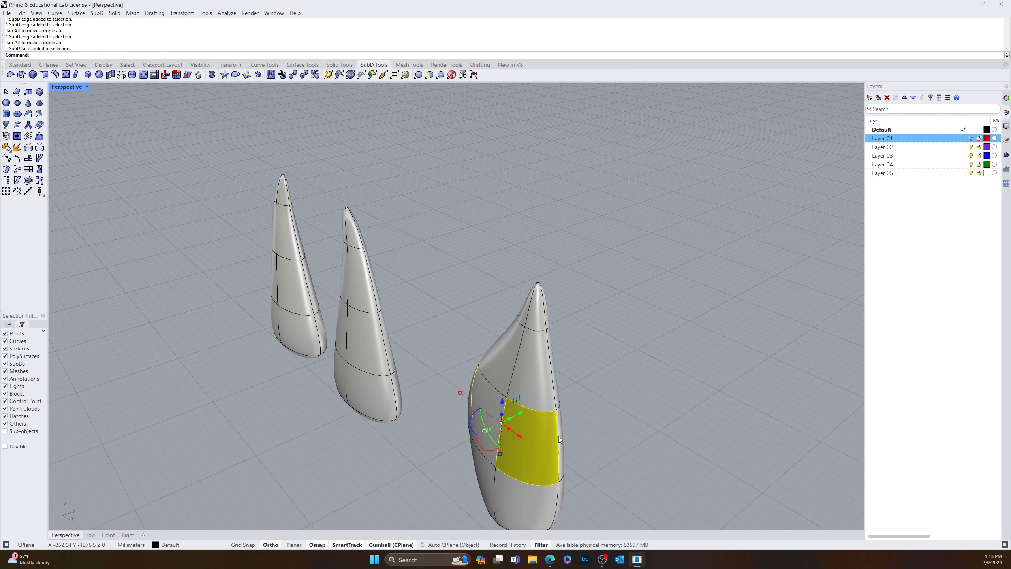
key("Escape")
left_click(561, 434, "ctrl+shift")
key("Escape")
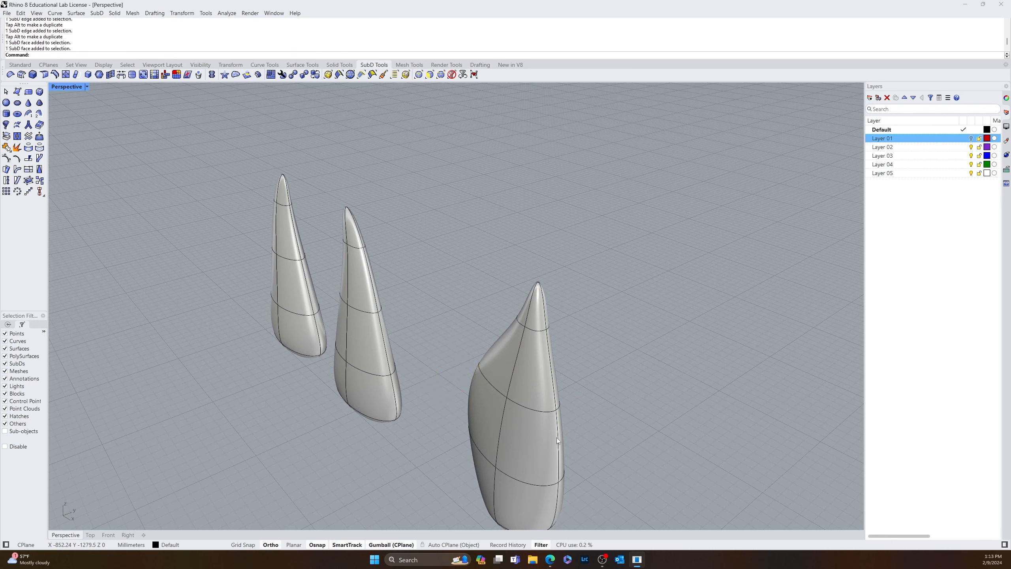
left_click(557, 438, "ctrl+shift")
left_click_drag(572, 462, 602, 481)
left_click(438, 465)
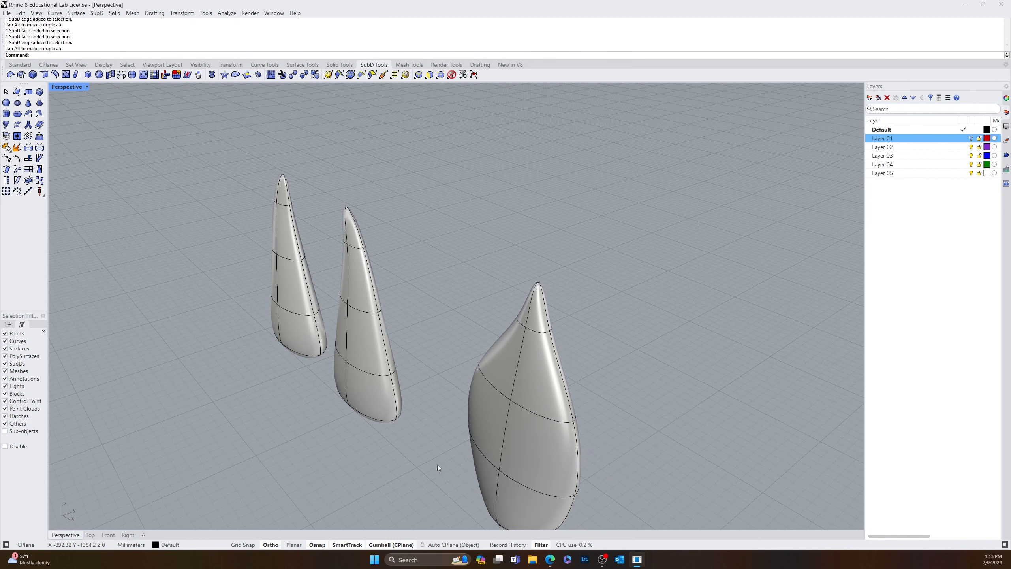
- Move the teardrop-shaped cone along the X axis into the gap between the two curved cones
right_click_drag(438, 465, 561, 436)
left_click(577, 422)
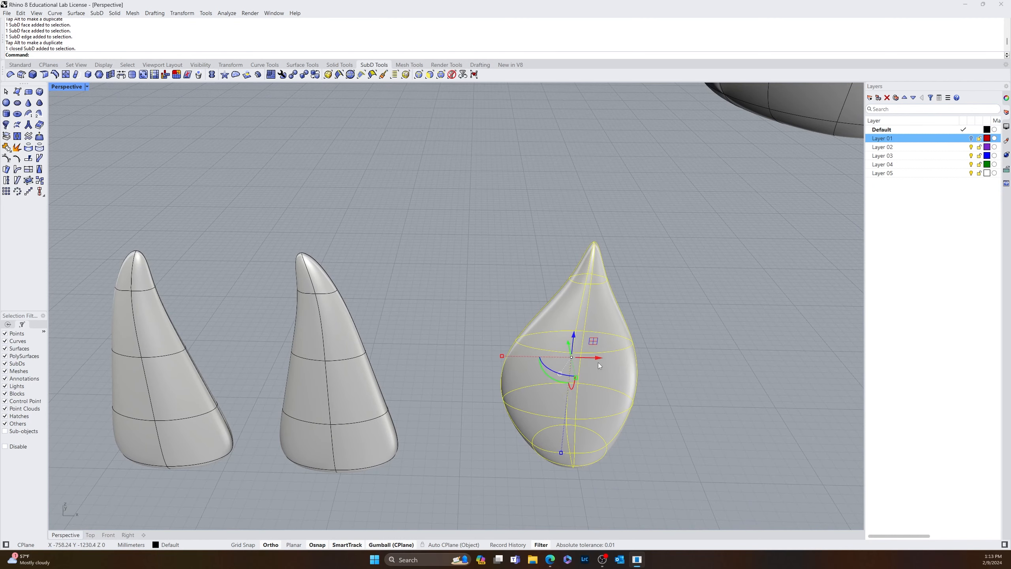
left_click_drag(599, 357, 267, 351)
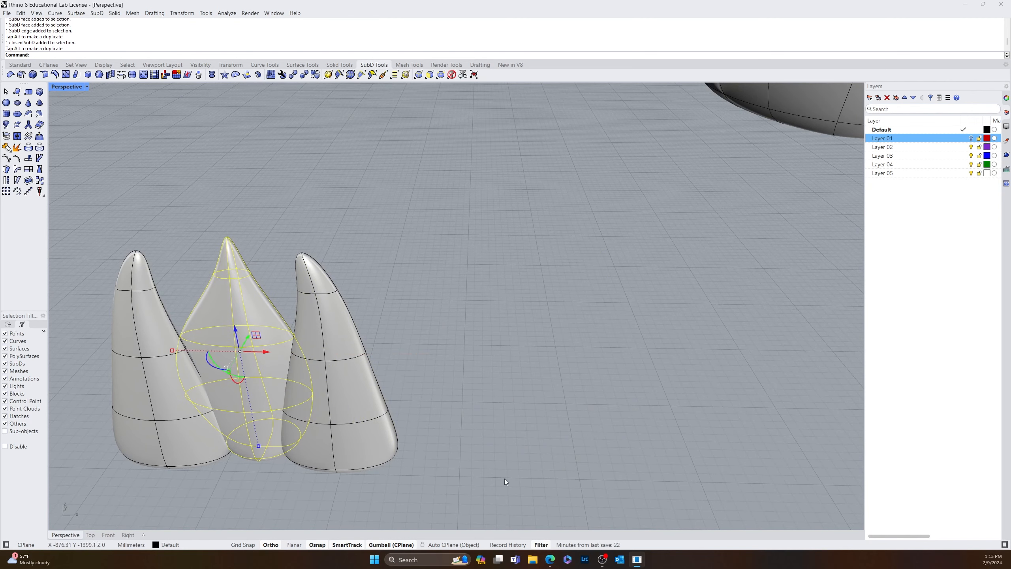
left_click(505, 480)
- Scale the teardrop-shaped middle cone along its depth so it bulges out in front of the curved side cones
right_click_drag(424, 429, 348, 437)
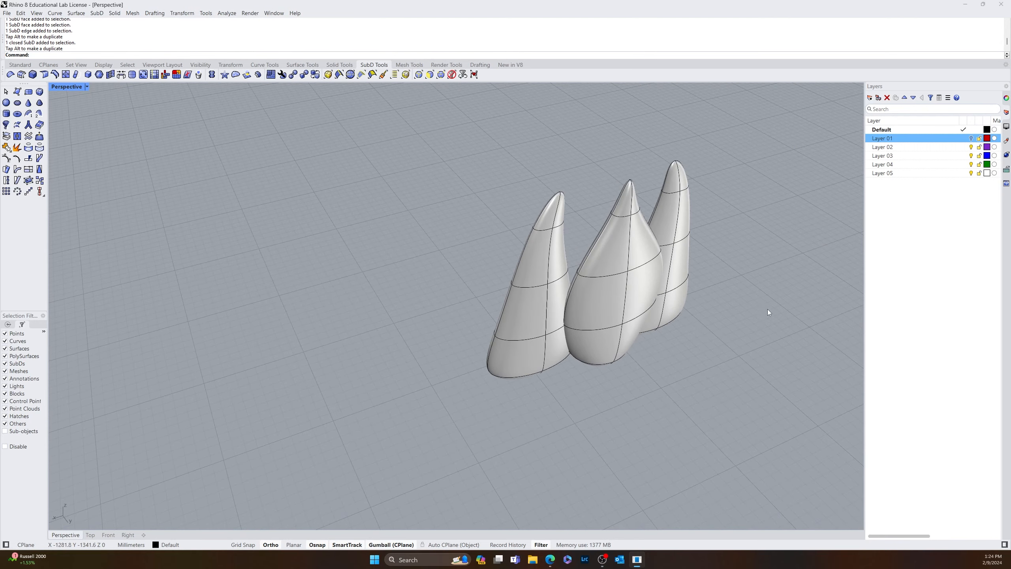
right_click_drag(768, 309, 427, 358, "shift")
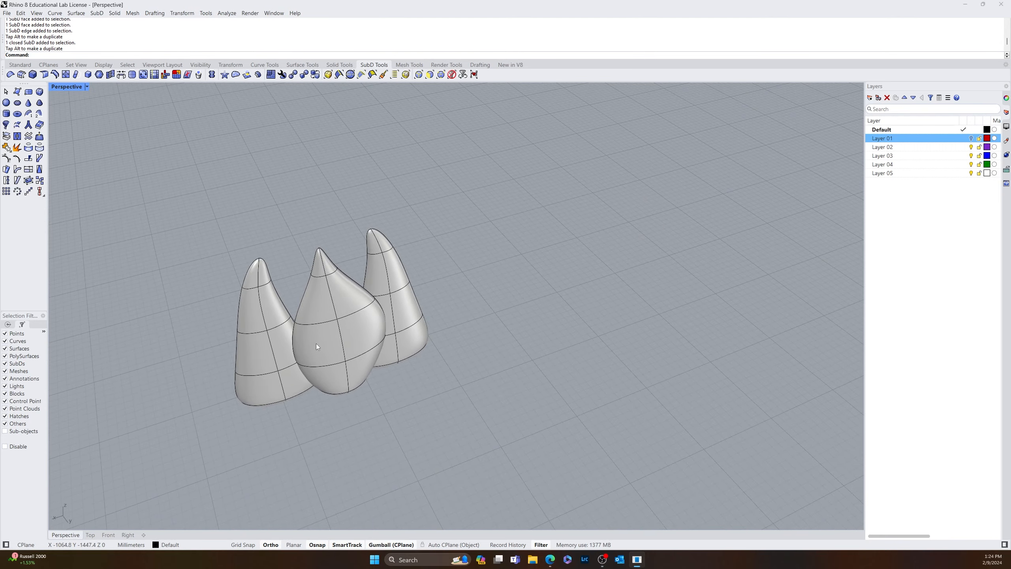
scroll(316, 342, "up", 6)
left_click(276, 385)
right_click_drag(276, 385, 437, 359)
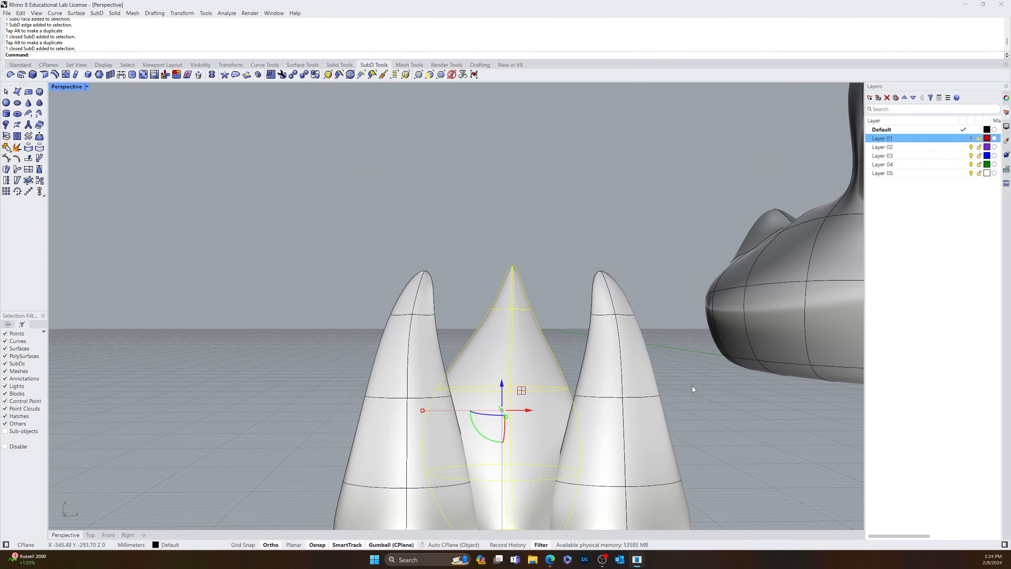
left_click(692, 385)
right_click_drag(693, 386, 693, 347)
right_click_drag(477, 425, 345, 419)
left_click(376, 427)
left_click_drag(337, 406, 296, 408)
left_click(502, 411)
right_click_drag(503, 411, 486, 441)
- Move both curved side cones inward along X until they overlap the middle teardrop cone
left_click(394, 375)
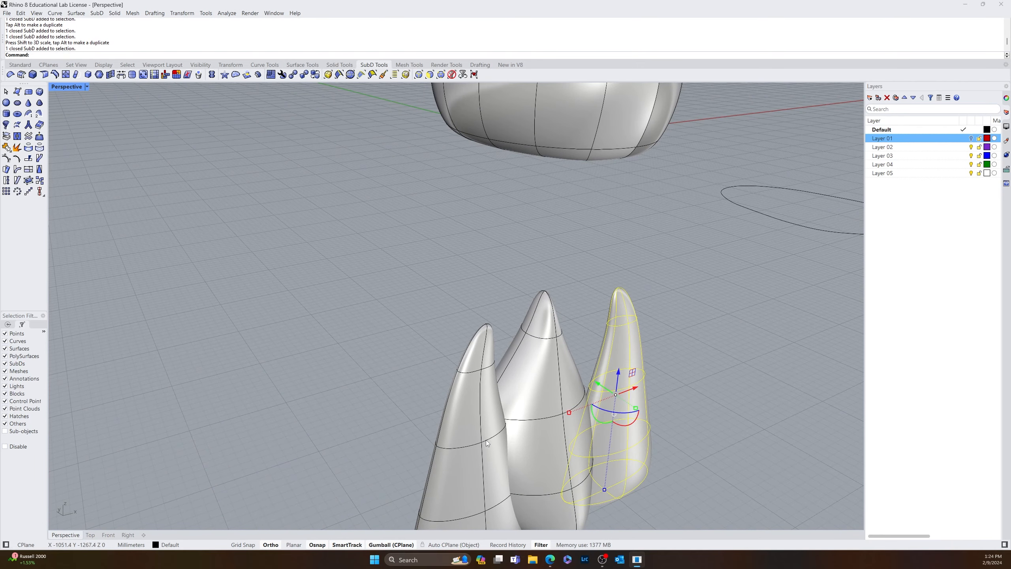
left_click_drag(634, 389, 596, 402)
left_click(488, 448)
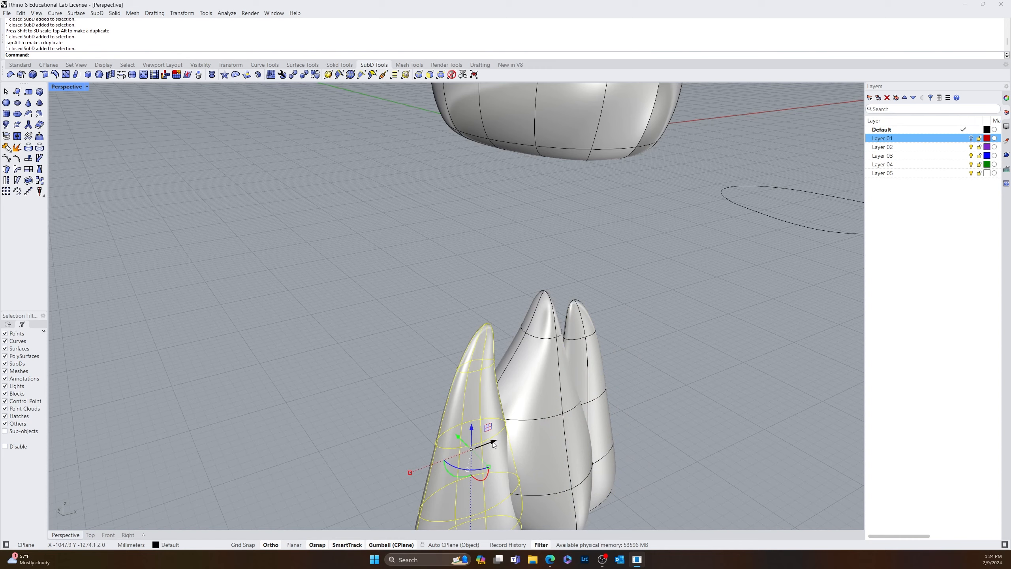
left_click_drag(493, 442, 535, 427)
right_click_drag(384, 456, 387, 476)
scroll(366, 423, "down", 4)
scroll(384, 475, "up", 5)
key("Escape")
- Rotate one curved side cone about the Y axis so its tip swings outward and its base tucks inward
left_click(412, 459)
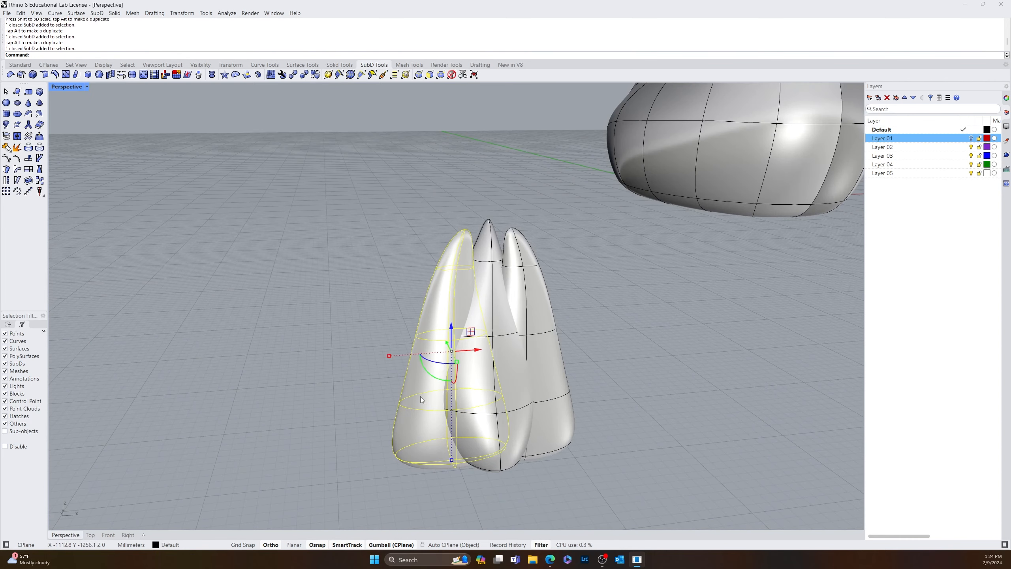
left_click_drag(437, 377, 447, 410)
key("Escape")
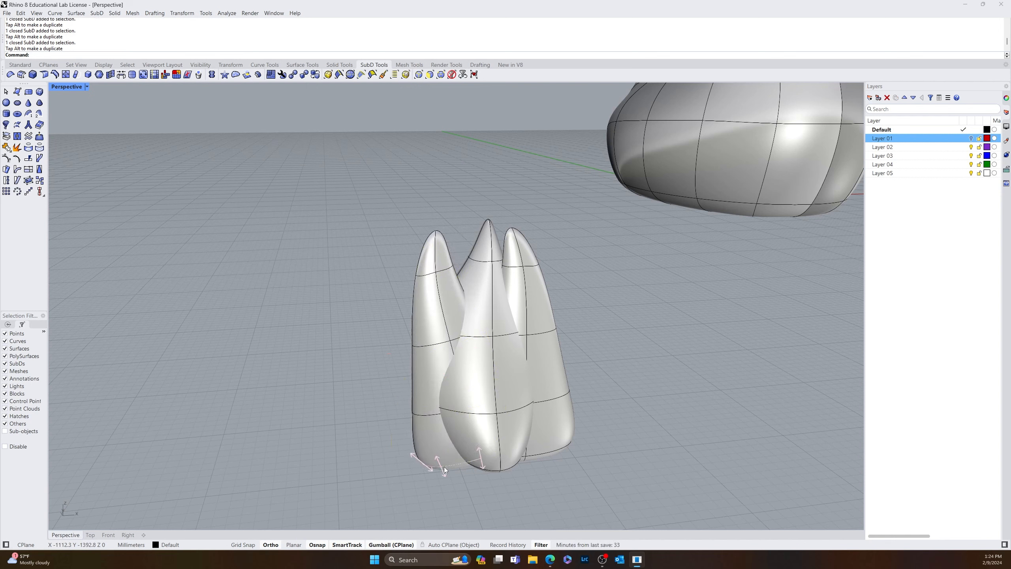
- Scale down the bottom edge loop of the rotated side cone to taper its base, and lower the cone slightly
double_click(444, 467, "ctrl+shift")
left_click_drag(422, 451, 460, 430)
left_click(402, 453)
right_click_drag(403, 452, 535, 436)
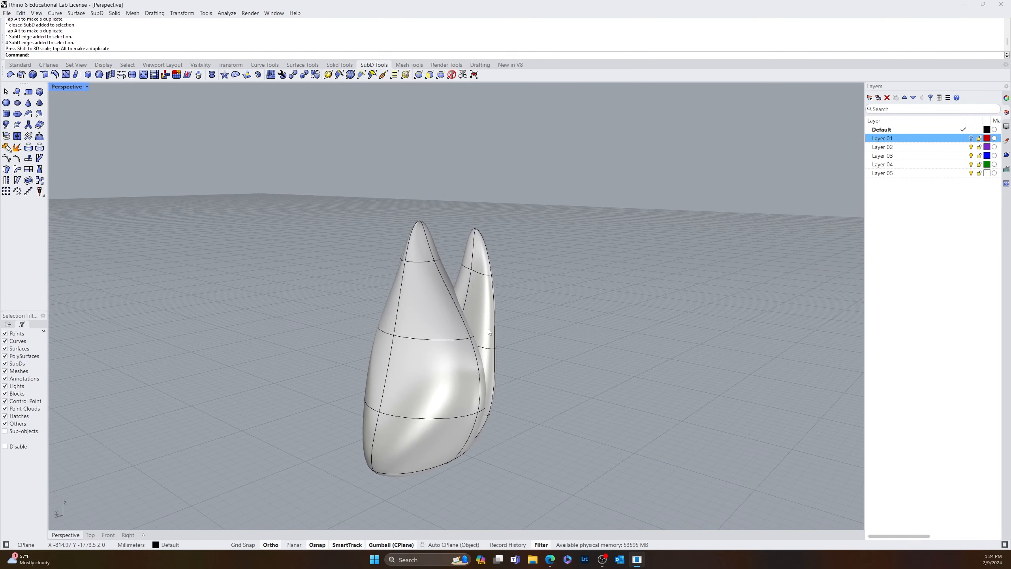
left_click(490, 331)
left_click_drag(457, 323, 458, 332)
left_click(678, 376)
- Delete the other side cone and mirror the reshaped one across a plane through the middle cone's tip
right_click_drag(678, 377, 526, 358)
left_click(528, 363)
key("Delete")
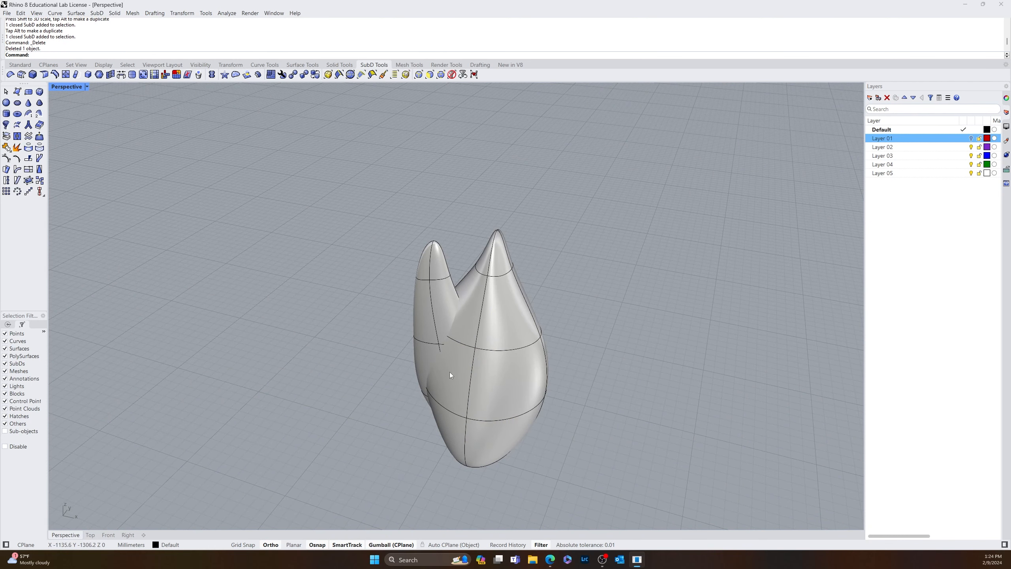
left_click(445, 312)
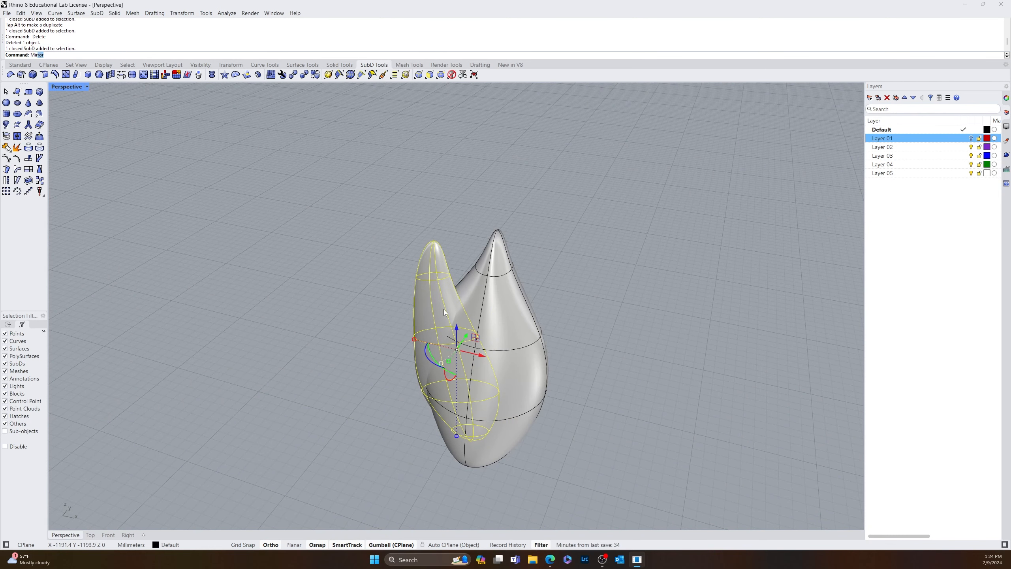
type("Mirror")
key("Return")
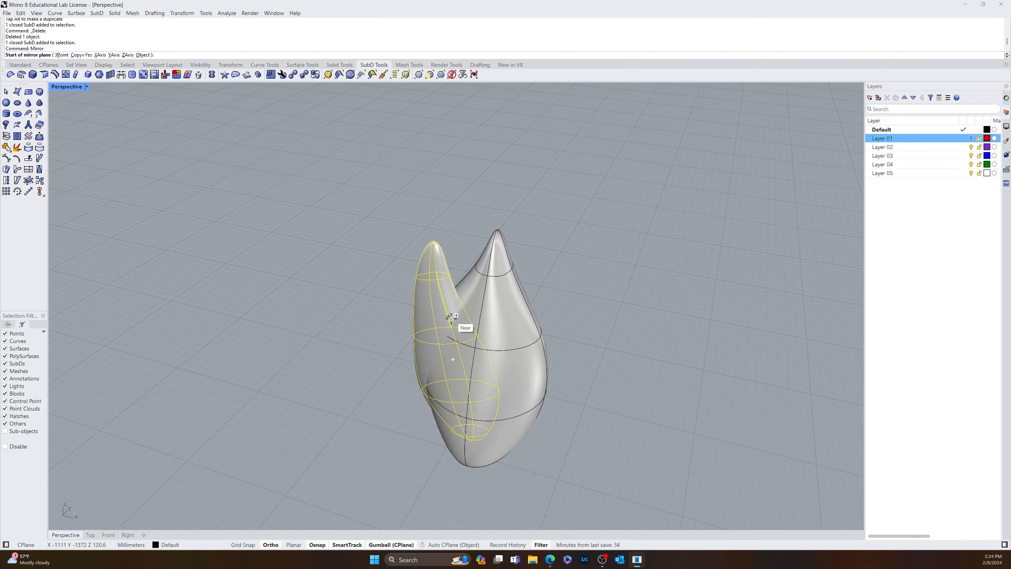
left_click(498, 231)
left_click(604, 180)
left_click(694, 251)
- Combine the three cones into one solid with BooleanUnion
right_click_drag(693, 375, 620, 324)
left_click_drag(620, 326, 376, 471)
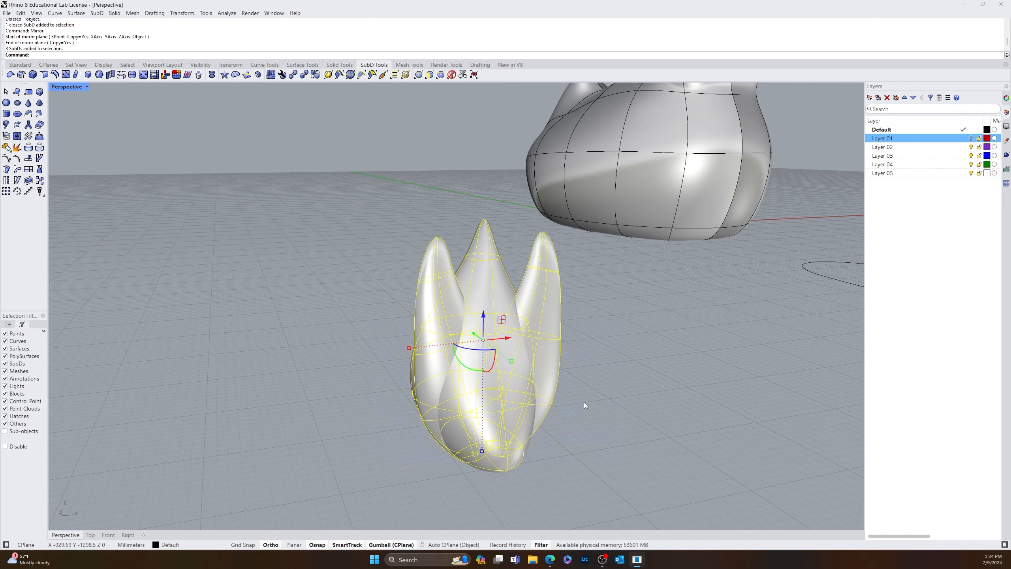
type("B")
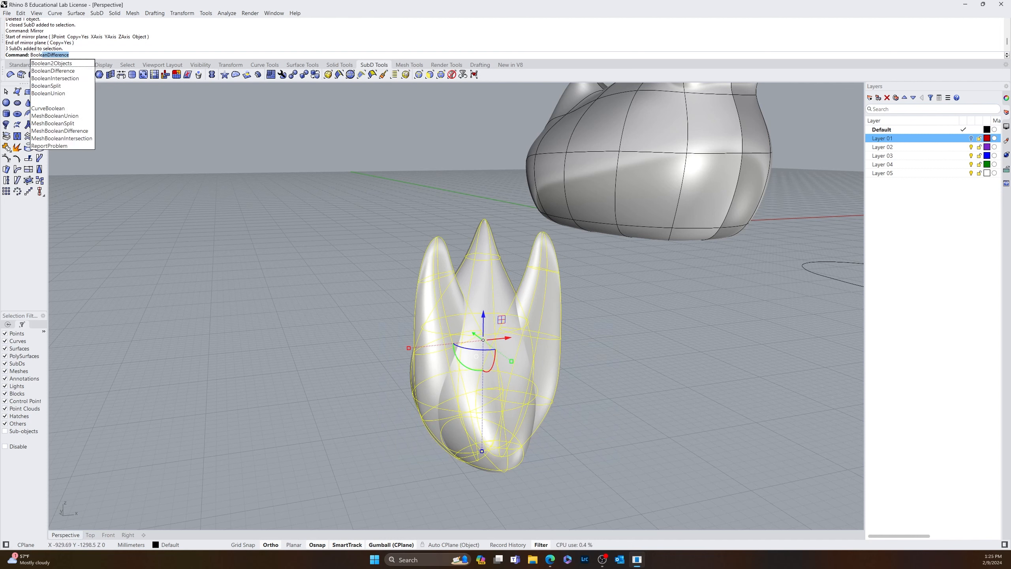
type("ooleanU")
key("Return")
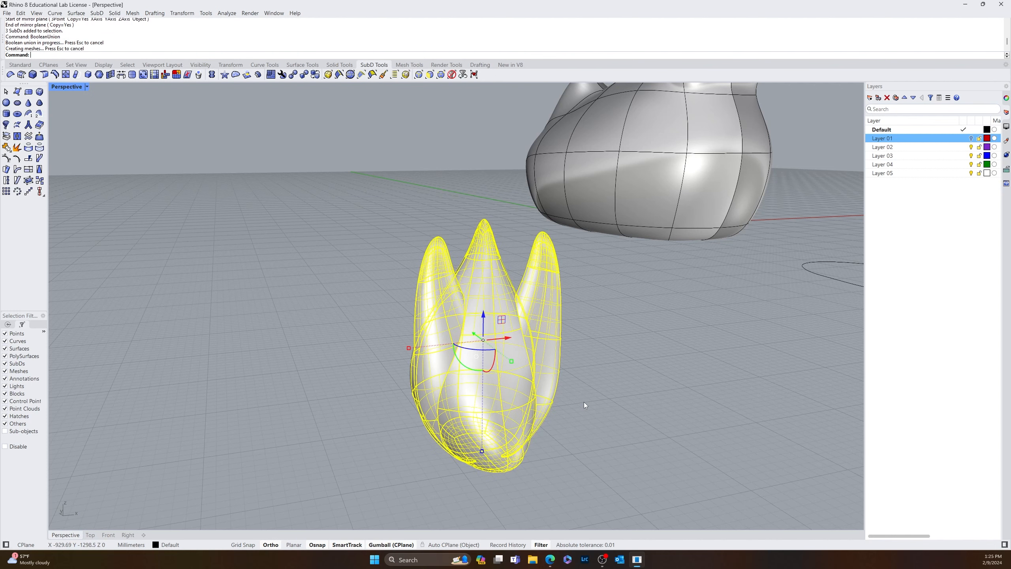
- QuadRemesh the united cones with a target quad count of 20, Y symmetry and conversion to SubD
right_click_drag(642, 428, 561, 413)
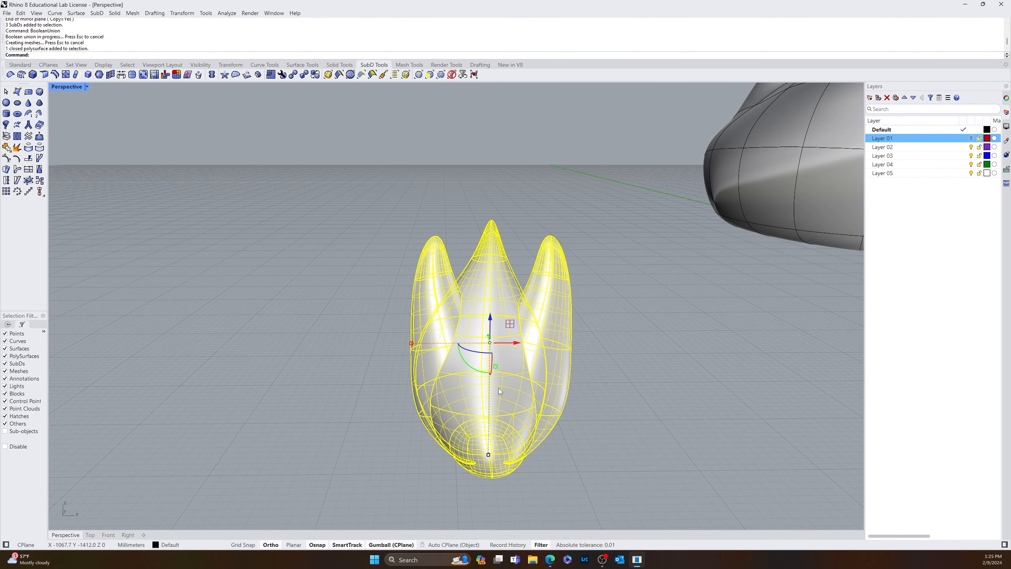
type("q")
key("Return")
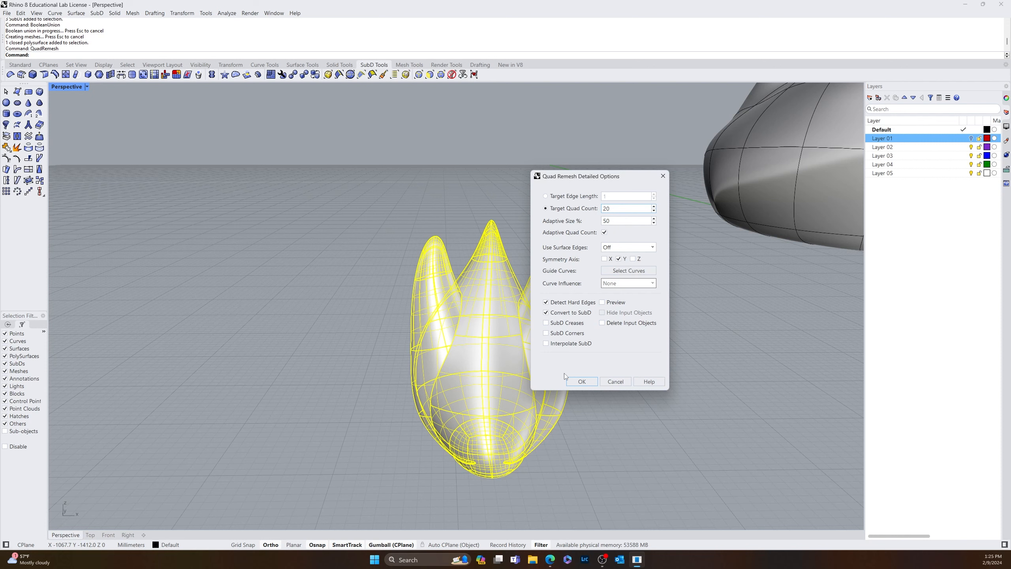
left_click(582, 382)
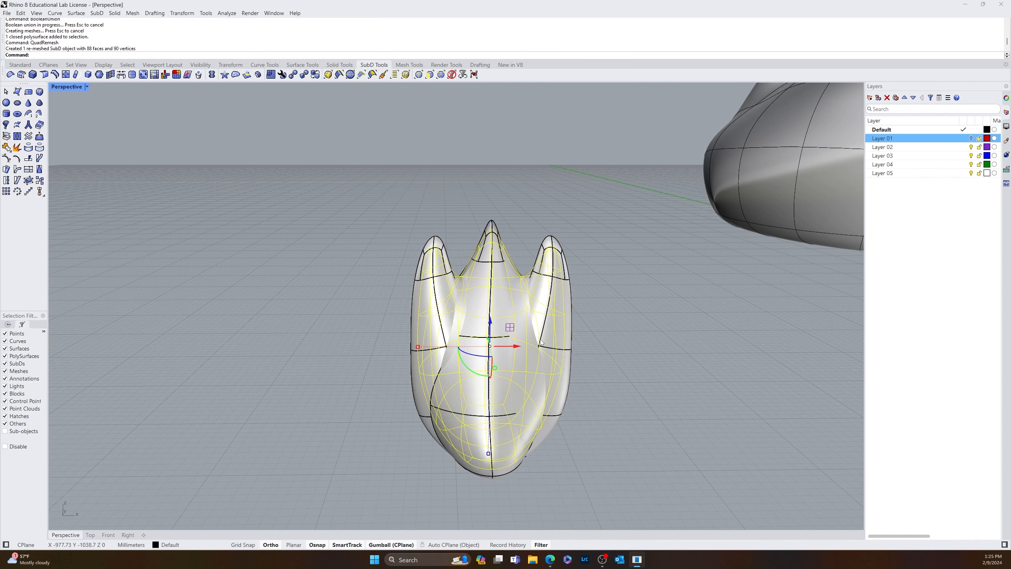
- Move the remeshed SubD aside along X and delete the original united polysurface
left_click_drag(525, 348, 606, 435)
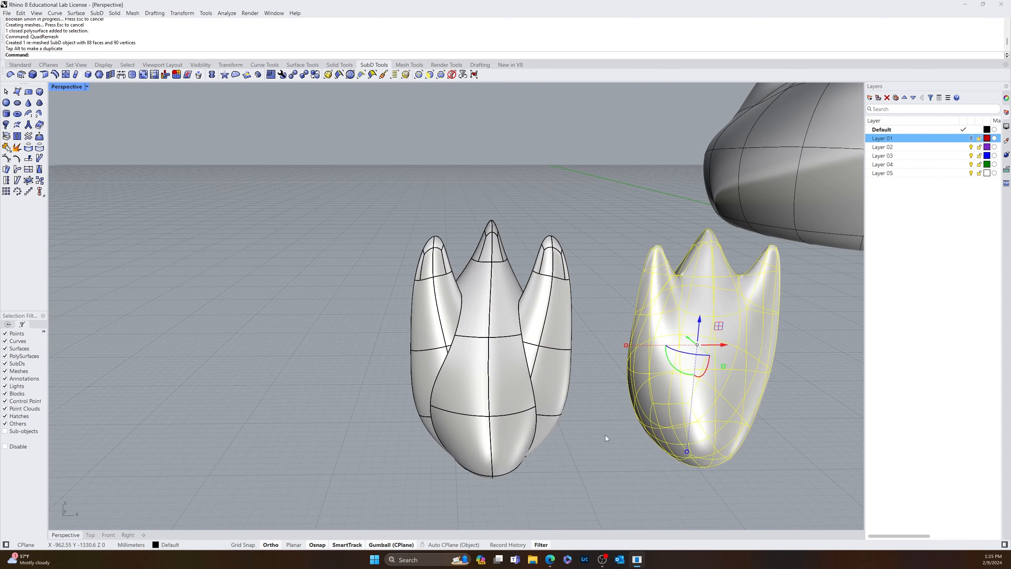
left_click(492, 367)
key("Delete")
- Reflect the remeshed SubD across a plane through the middle spike's tip, keeping the current primary side
right_click_drag(631, 430, 189, 378)
scroll(190, 378, "up", 3)
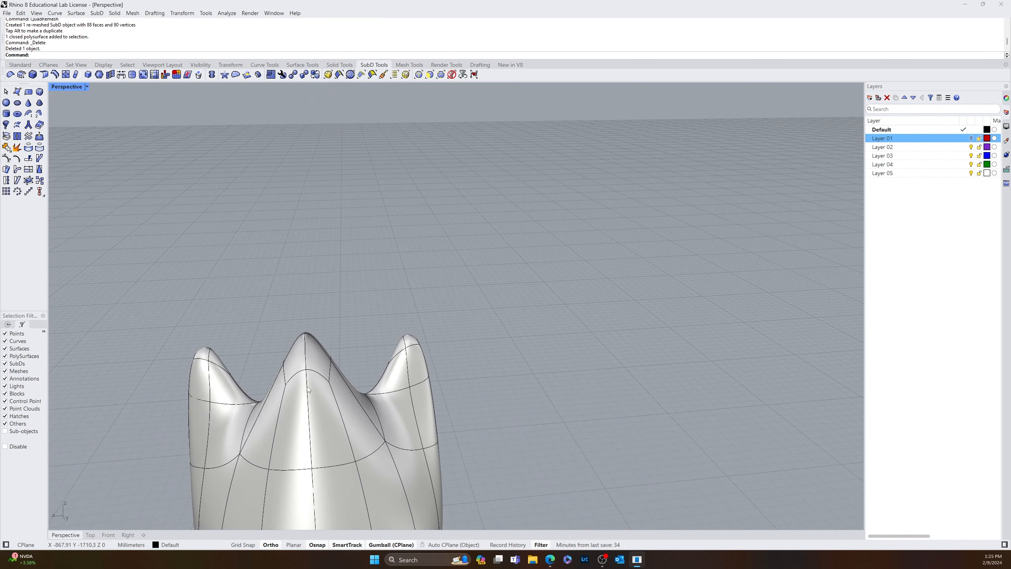
scroll(309, 390, "down", 4)
left_click(317, 468)
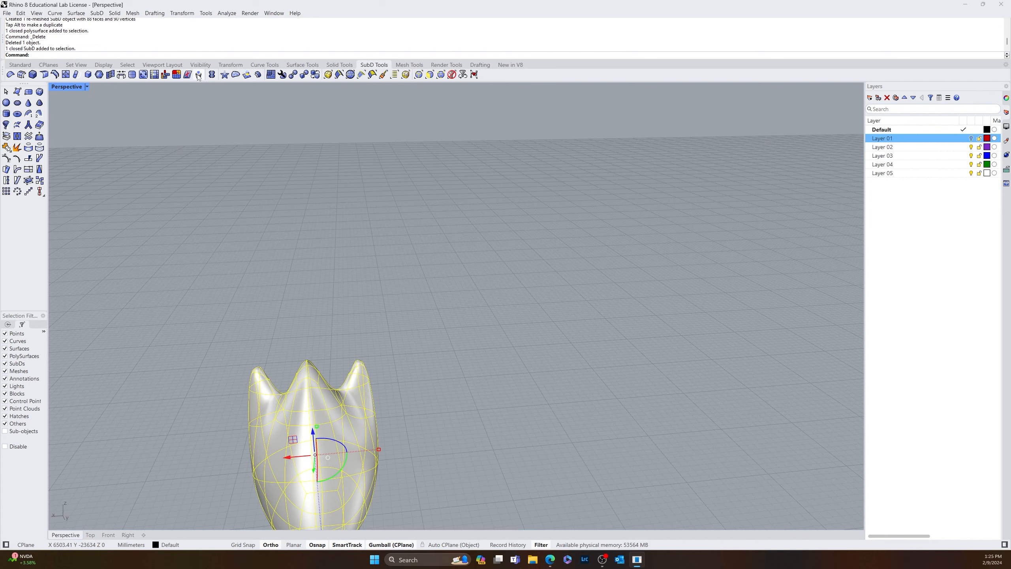
left_click(211, 75)
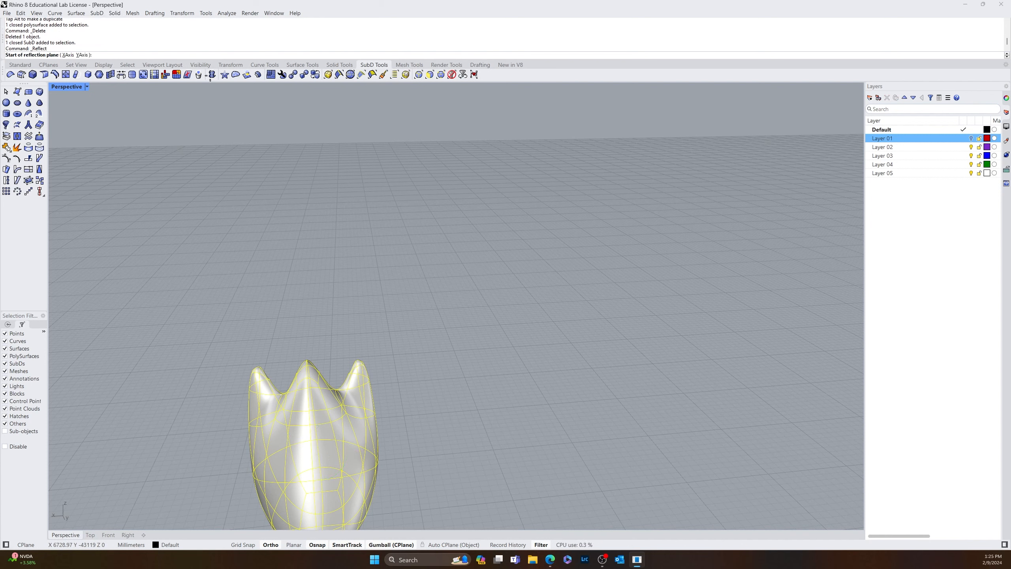
left_click(307, 359)
left_click(317, 265)
key("Return")
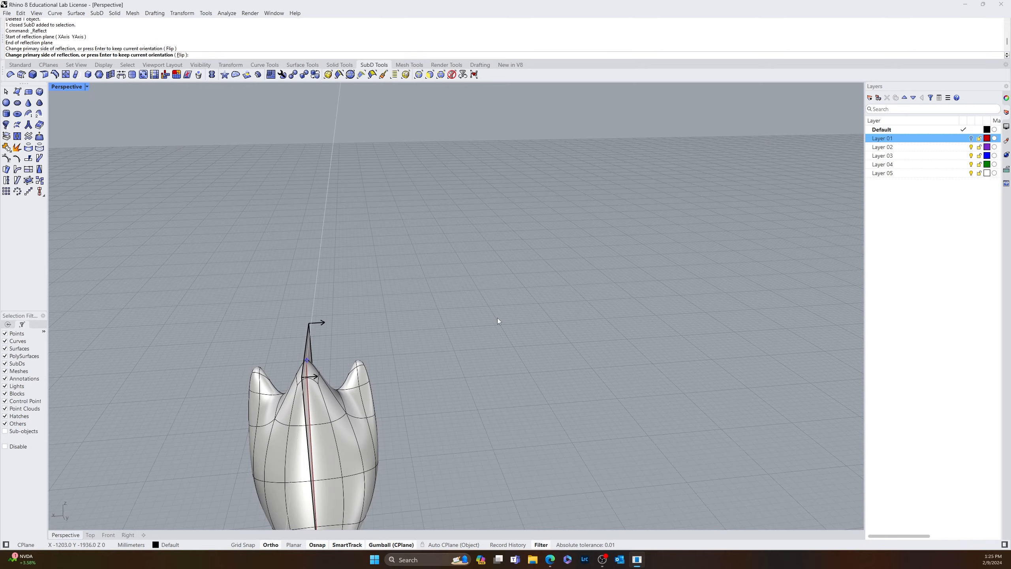
- Nudge a vertex at the tip of a side spike slightly along the X axis
right_click_drag(488, 340, 614, 326)
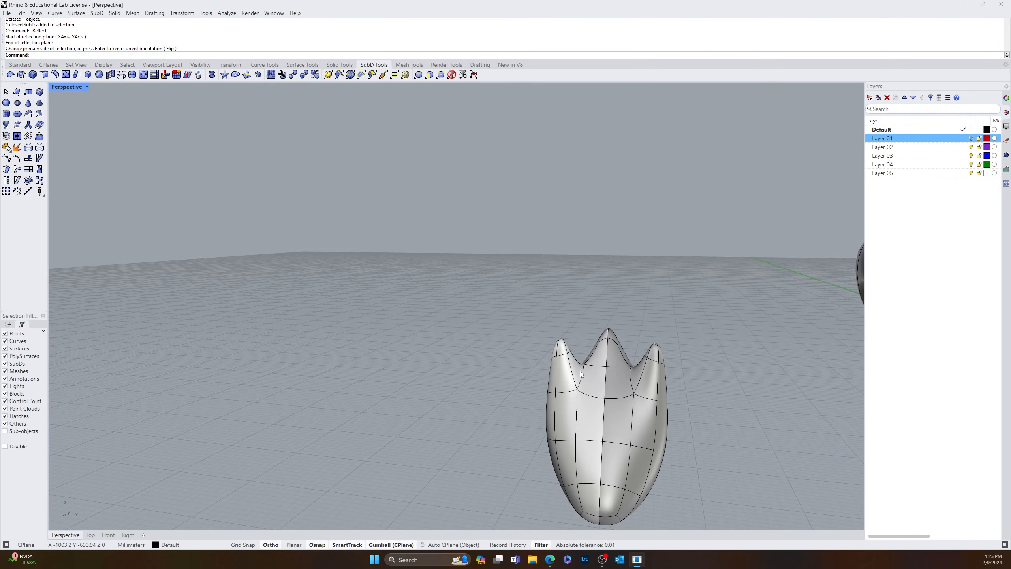
scroll(534, 320, "up", 5)
right_click_drag(534, 320, 548, 335)
left_click(541, 347, "ctrl+shift")
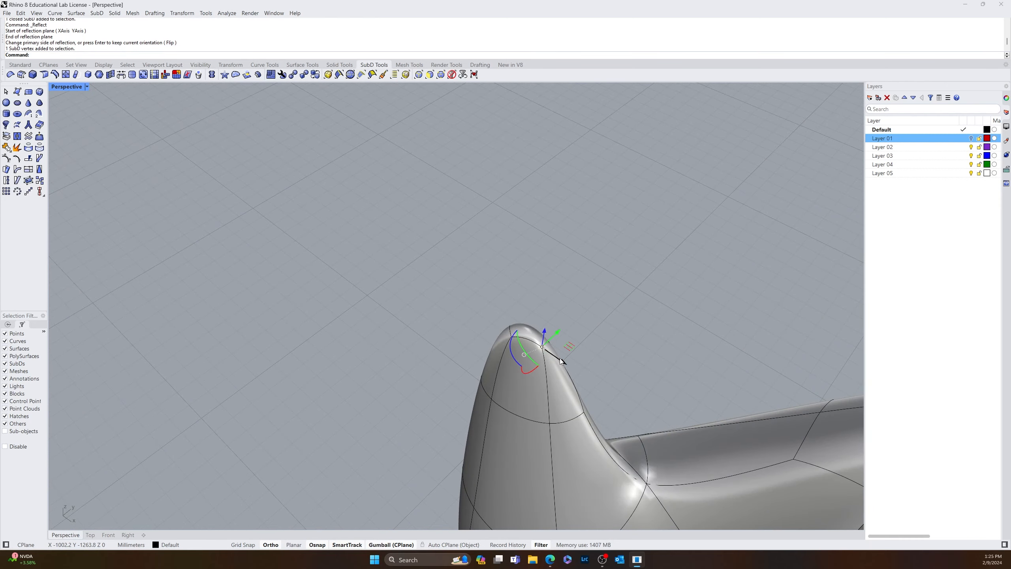
left_click_drag(578, 373, 583, 368)
key("Escape")
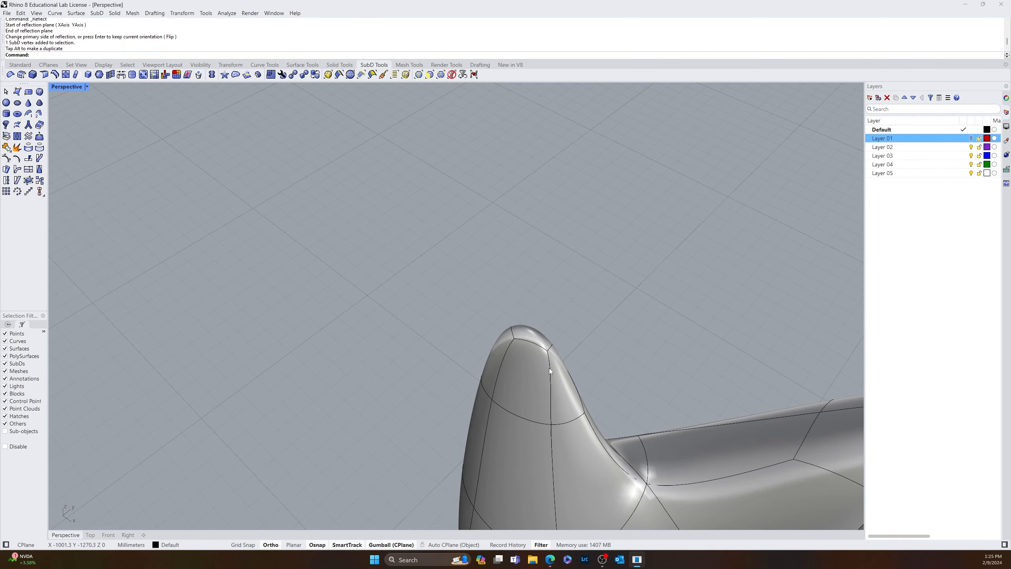
- Shrink the face at the side spike's tip and raise it slightly to sharpen the point
right_click_drag(549, 368, 526, 344)
left_click(534, 320, "ctrl+shift")
right_click_drag(586, 335, 562, 359)
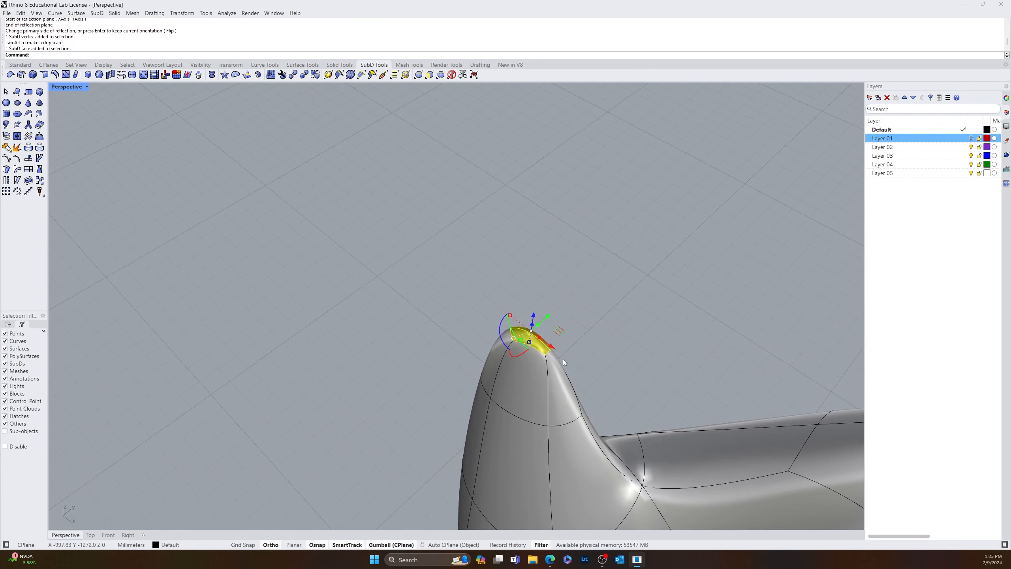
left_click_drag(510, 316, 603, 380)
right_click_drag(426, 380, 482, 352)
left_click_drag(574, 254, 580, 235)
left_click(468, 294)
- Raise the vertex at the middle spike's tip to make that spike taller
right_click_drag(468, 294, 609, 346)
scroll(608, 322, "down", 5)
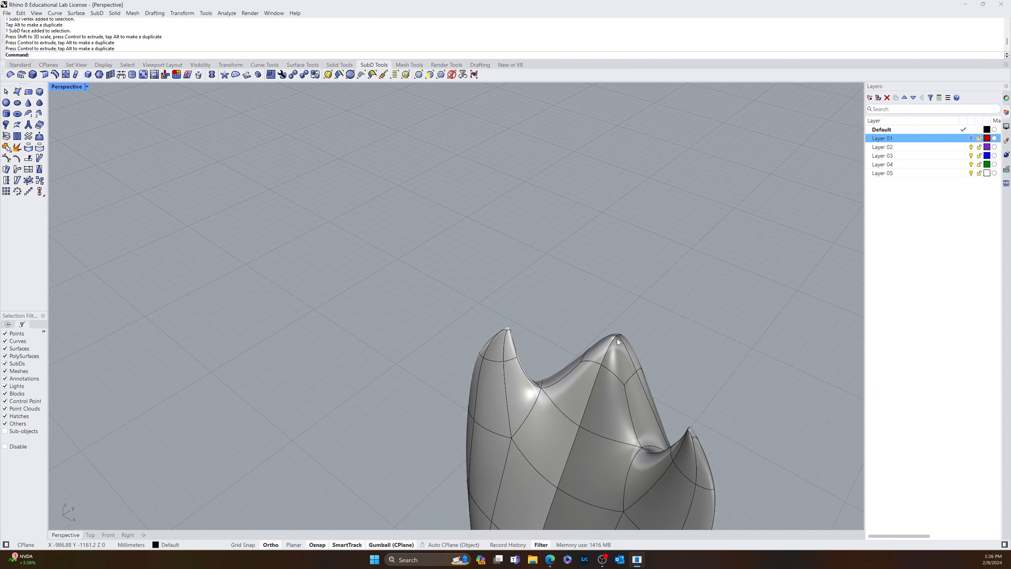
left_click(618, 336, "ctrl+shift")
left_click_drag(619, 313, 633, 275)
right_click_drag(737, 385, 749, 351)
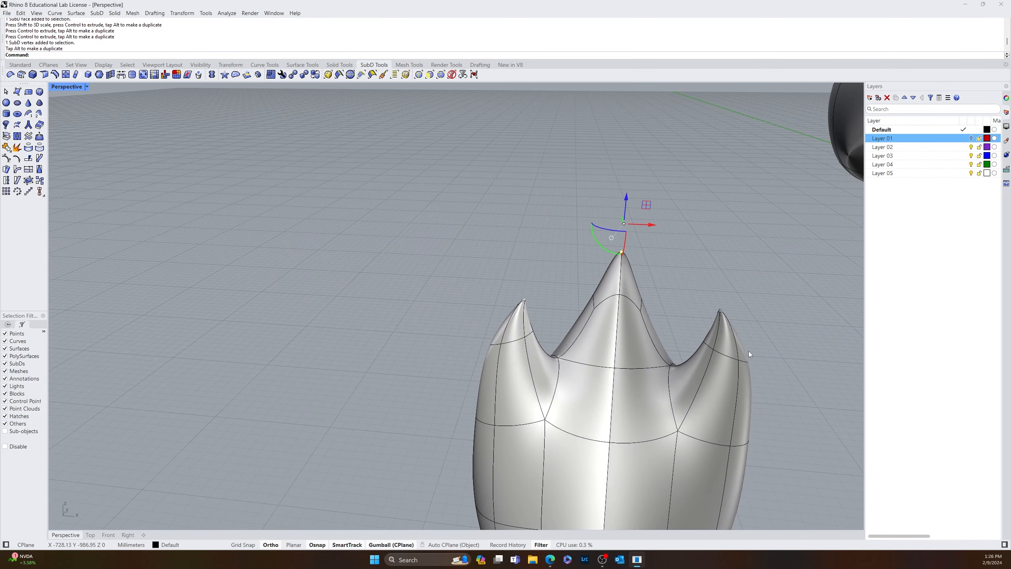
key("Escape")
- Pull the side edge near the middle spike's tip outward along X to widen the spike
scroll(594, 305, "up", 3)
left_click(594, 302, "ctrl+shift")
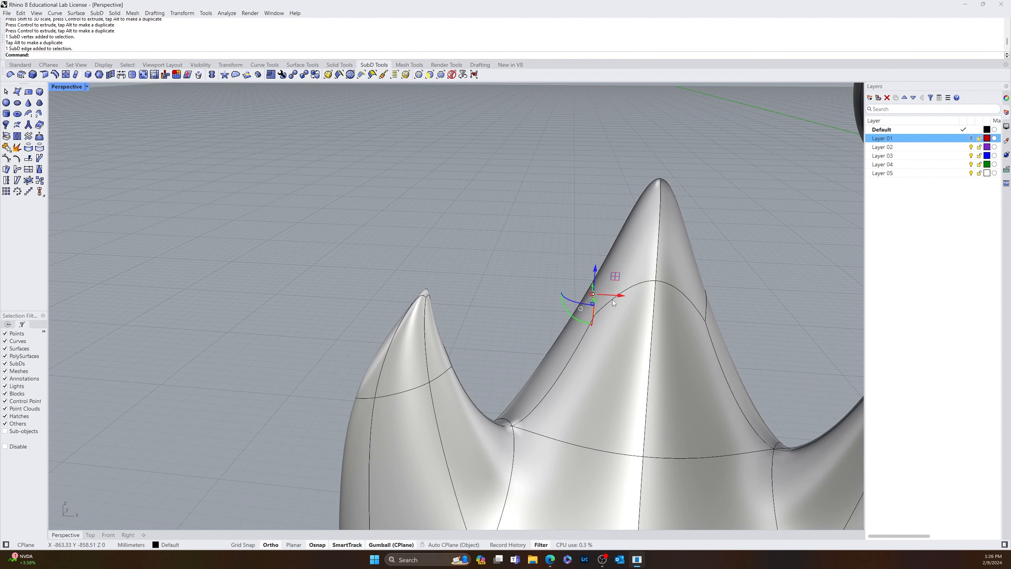
left_click_drag(613, 302, 514, 287)
left_click(536, 235)
- Rotate the whole three-spike cluster about its X axis to lay it flat
scroll(536, 234, "down", 5)
right_click_drag(516, 253, 380, 307)
scroll(379, 307, "down", 8)
left_click(430, 364)
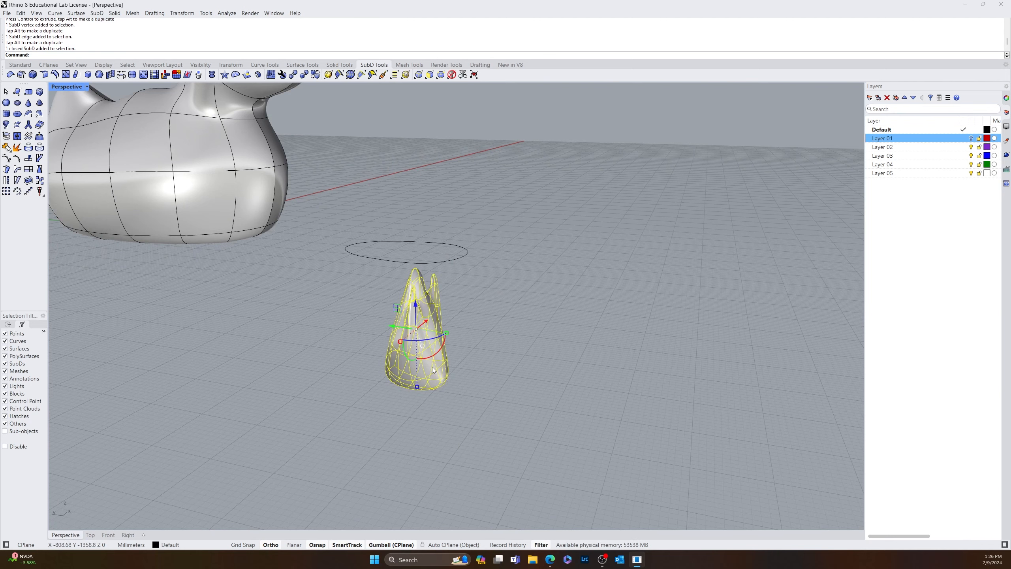
right_click_drag(433, 369, 390, 339)
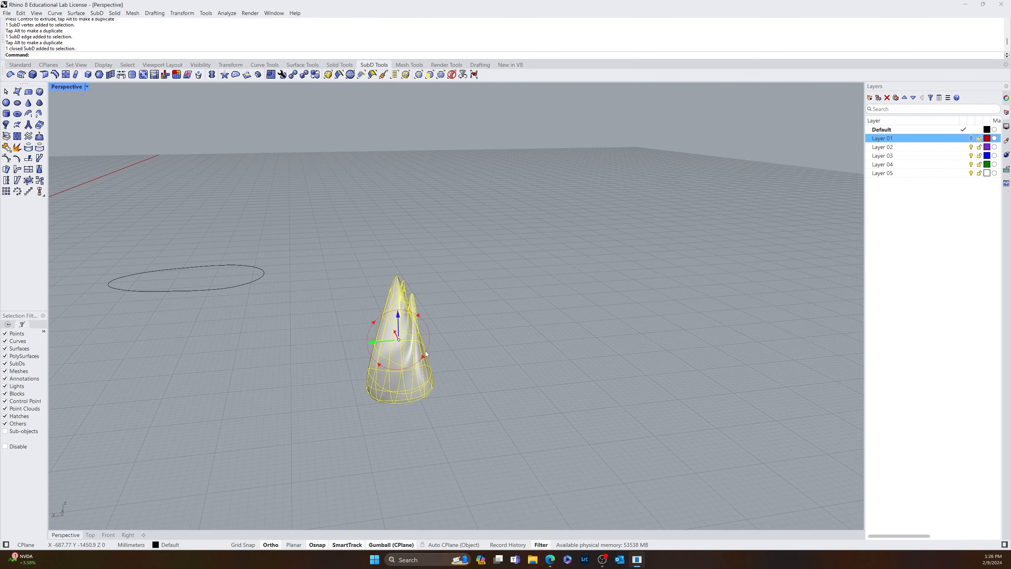
left_click_drag(424, 354, 382, 377)
- Turn the flat cluster about the vertical axis so its spikes point toward the duck's tail, and raise it above the grid
scroll(493, 409, "down", 8)
right_click_drag(493, 410, 463, 404)
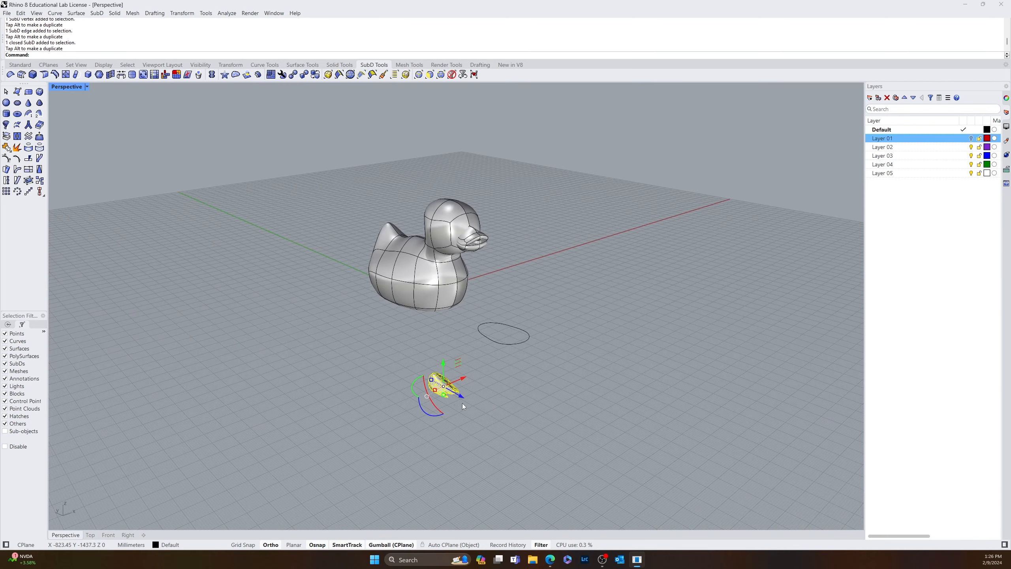
left_click_drag(417, 389, 464, 380)
scroll(459, 406, "up", 4)
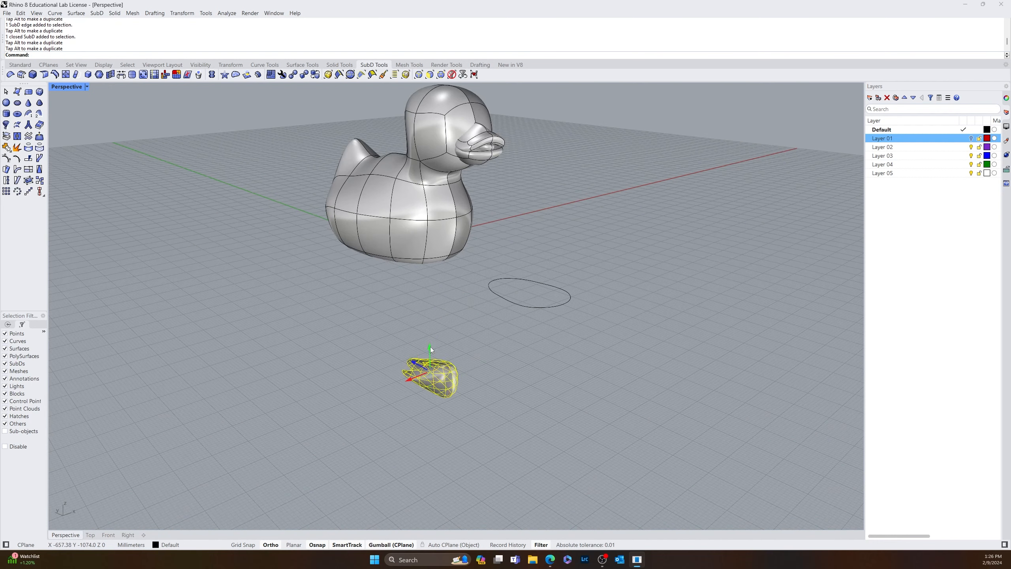
left_click_drag(430, 346, 430, 110)
- Move the three-spike cluster over the duck's head, working in the Top view
right_click_drag(440, 131, 403, 252)
scroll(403, 252, "down", 6)
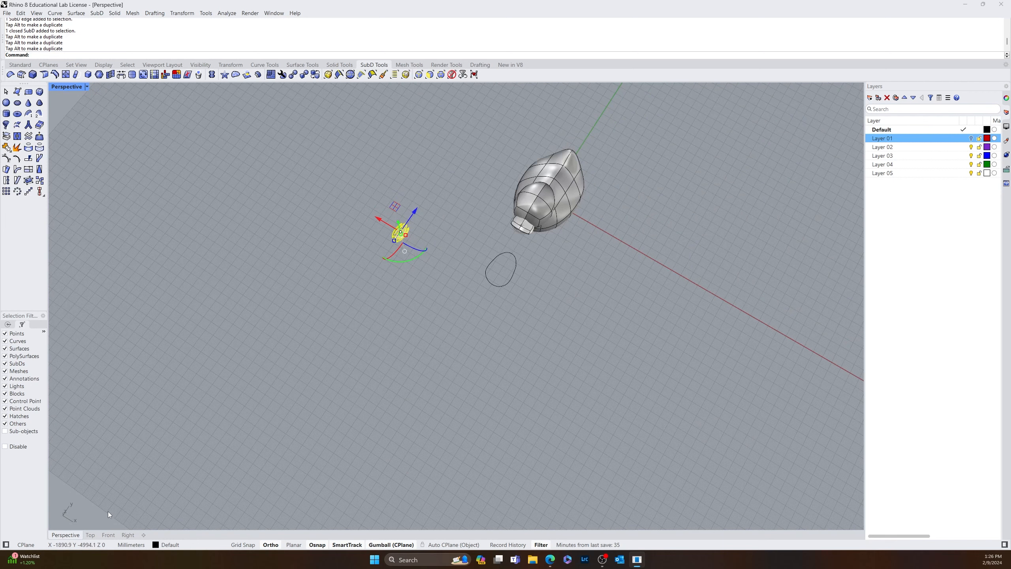
left_click(90, 535)
scroll(295, 342, "down", 5)
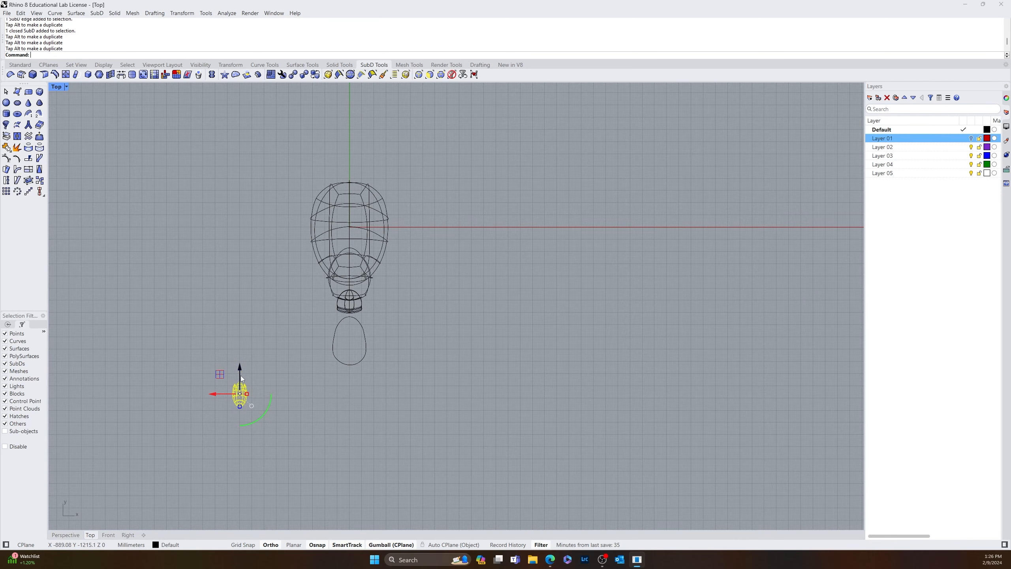
left_click_drag(241, 376, 324, 285)
key("Escape")
scroll(359, 280, "up", 4)
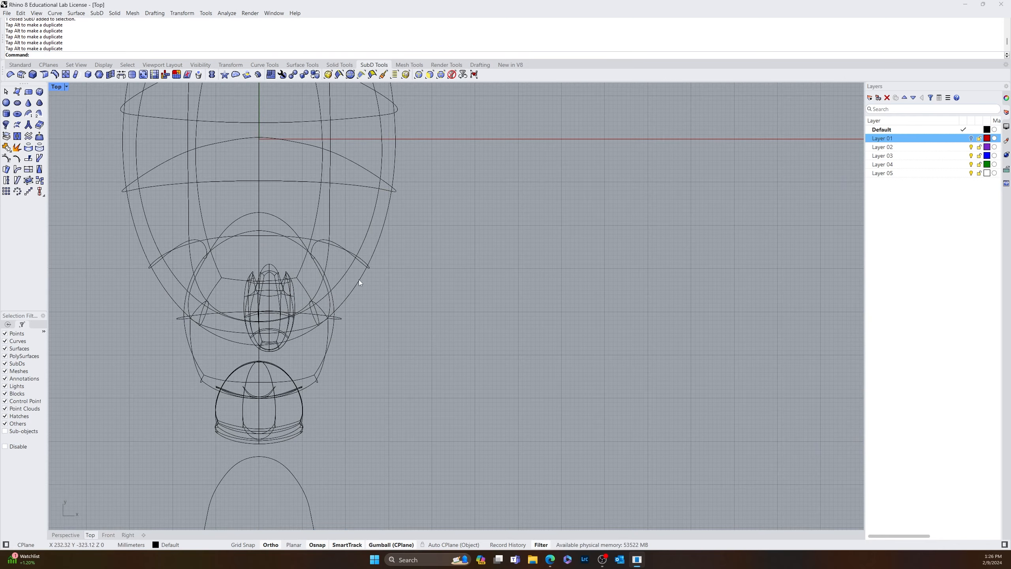
- Move the cluster from the midpoint at its middle spike's tip onto the duck's centreline at X 0
left_click(279, 276)
left_click(313, 303)
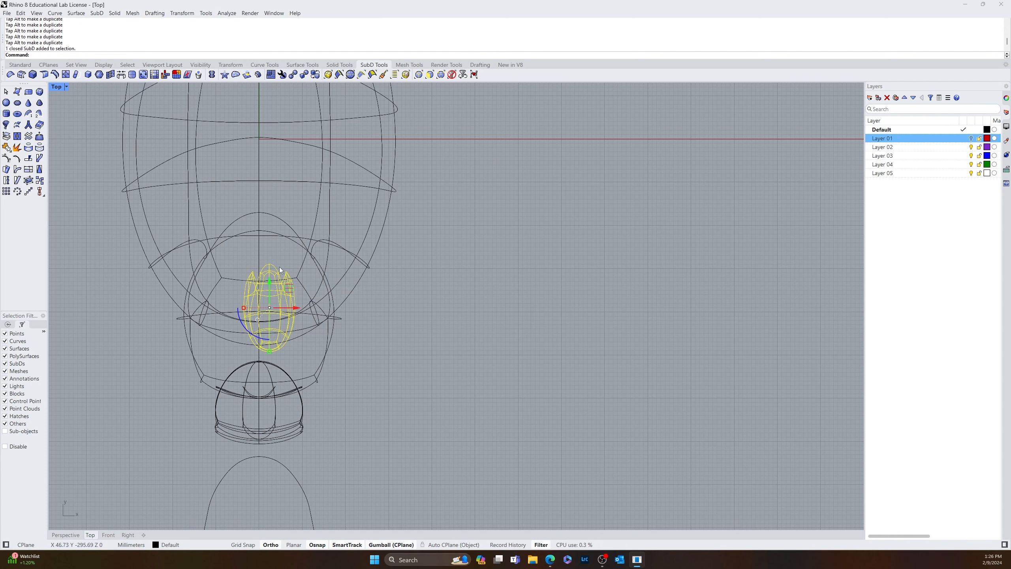
key("Return")
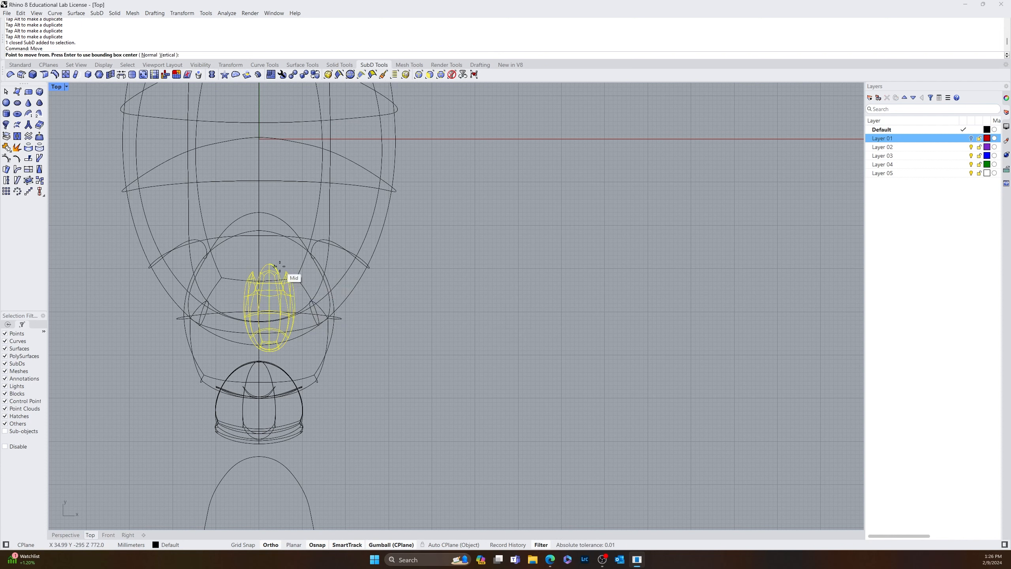
left_click(269, 264)
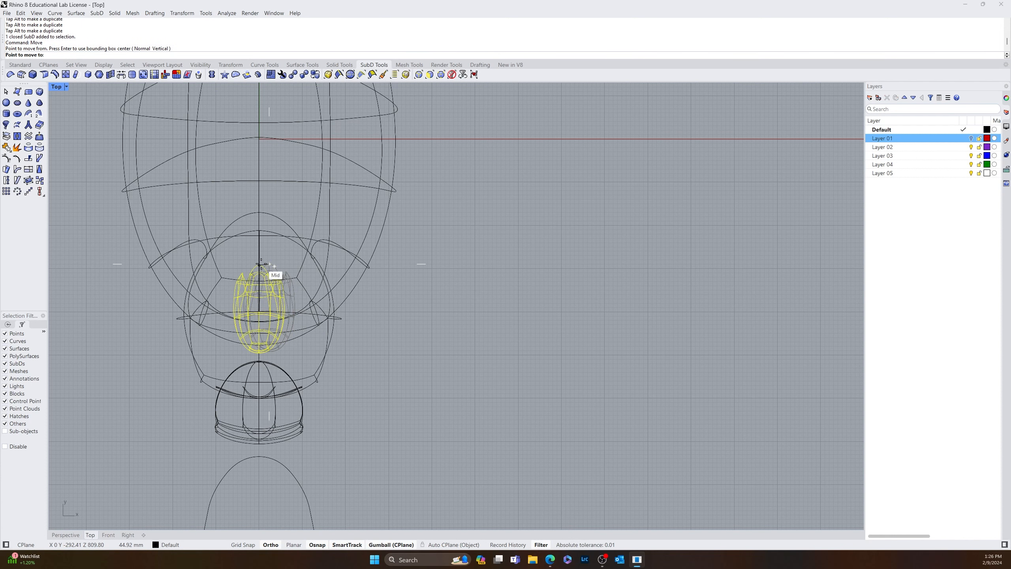
left_click(261, 264)
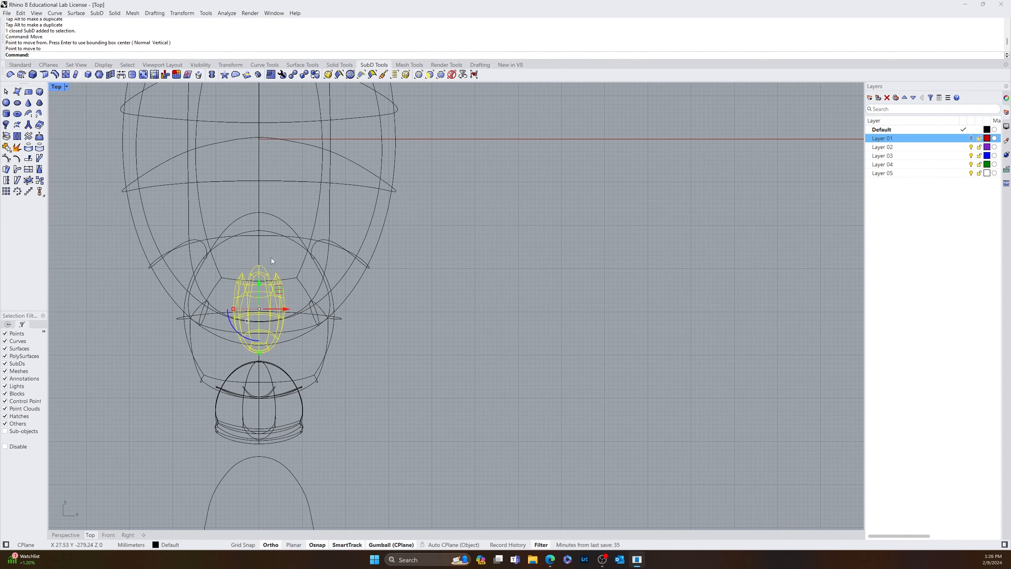
- Raise the cluster vertically so it stands further out of the top of the duck's head in the Perspective view
left_click(61, 535)
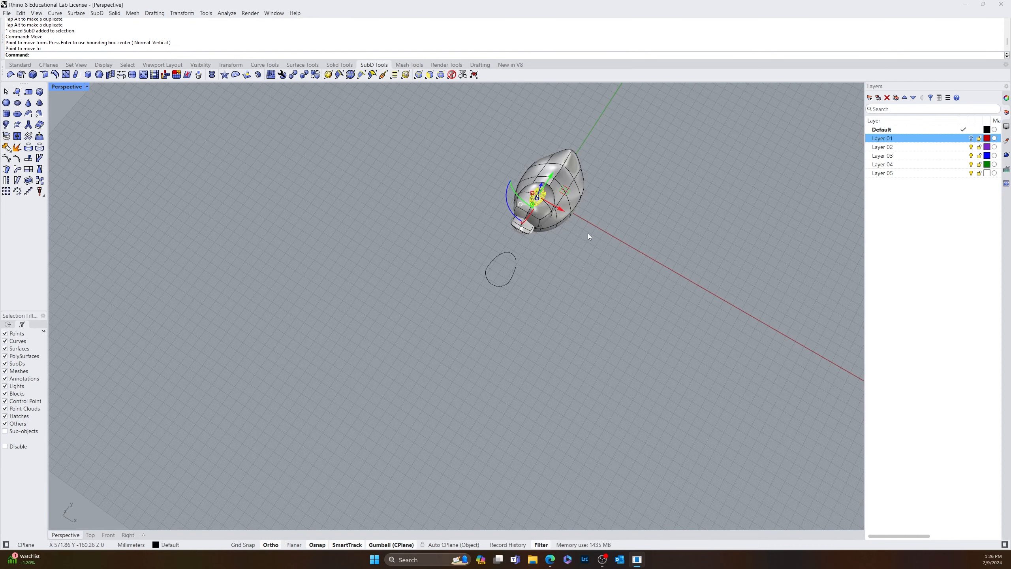
scroll(588, 233, "up", 8)
right_click_drag(581, 315, 561, 219)
scroll(390, 187, "up", 5)
right_click_drag(274, 231, 145, 255)
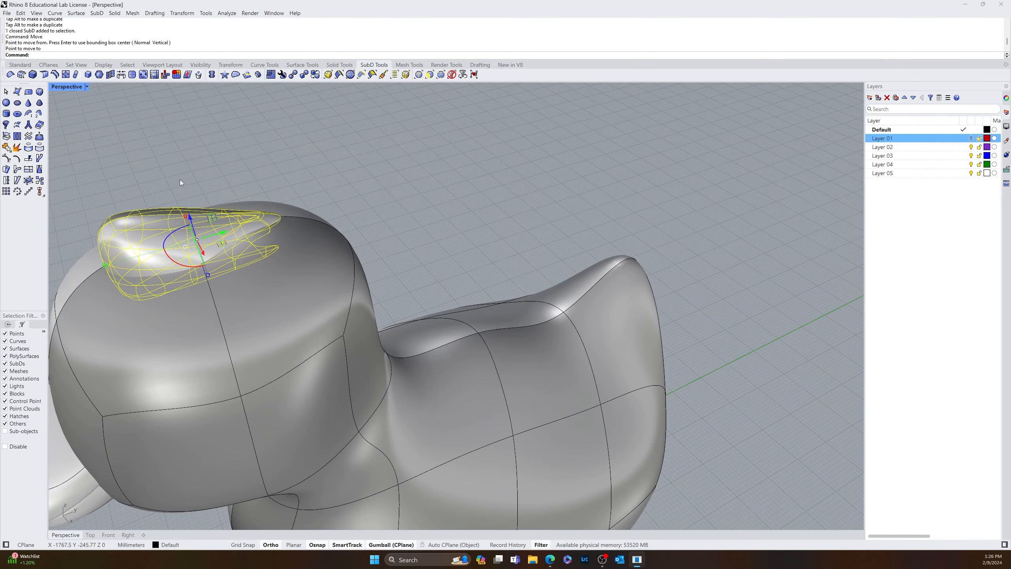
right_click_drag(180, 180, 203, 212)
left_click(223, 226)
right_click_drag(239, 240, 205, 235)
left_click(206, 236)
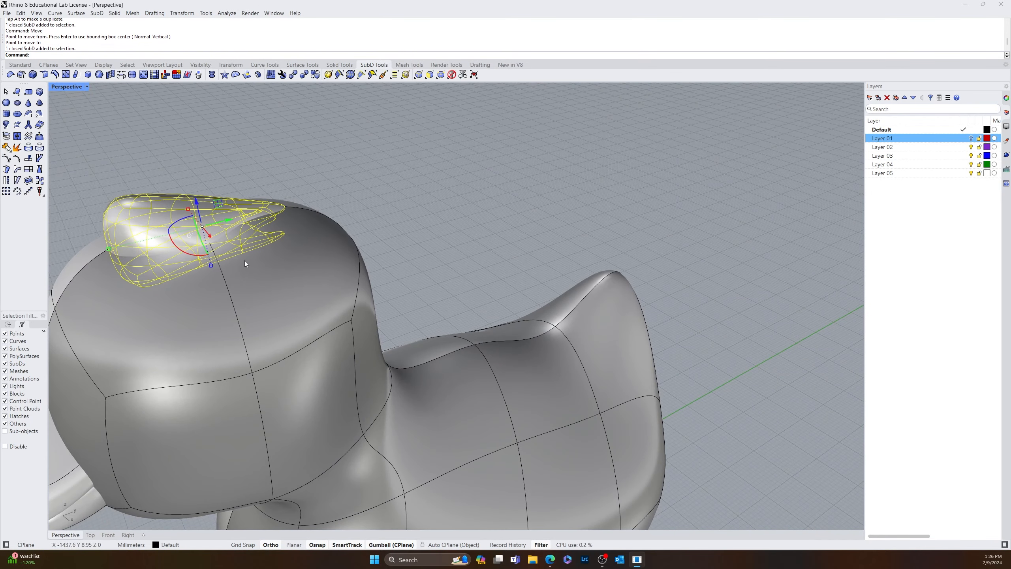
left_click_drag(196, 203, 193, 188)
right_click_drag(211, 255, 201, 213)
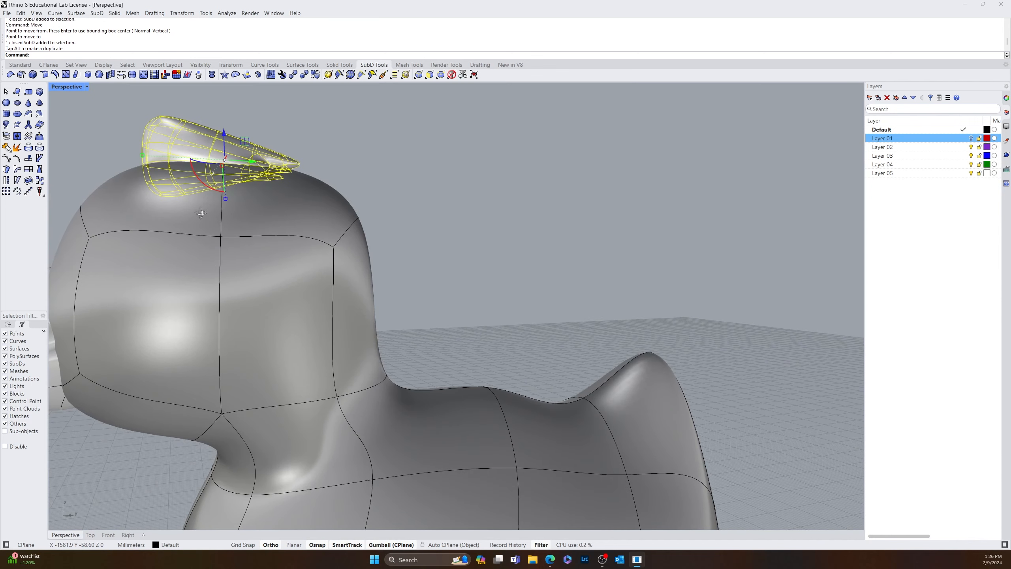
- Tilt the cluster about the X axis so its spikes rise toward the back of the head
left_click_drag(196, 176, 219, 147)
left_click(152, 131)
right_click_drag(153, 132, 287, 231)
- Widen the cluster on the duck's head slightly and raise it a little
left_click(386, 377)
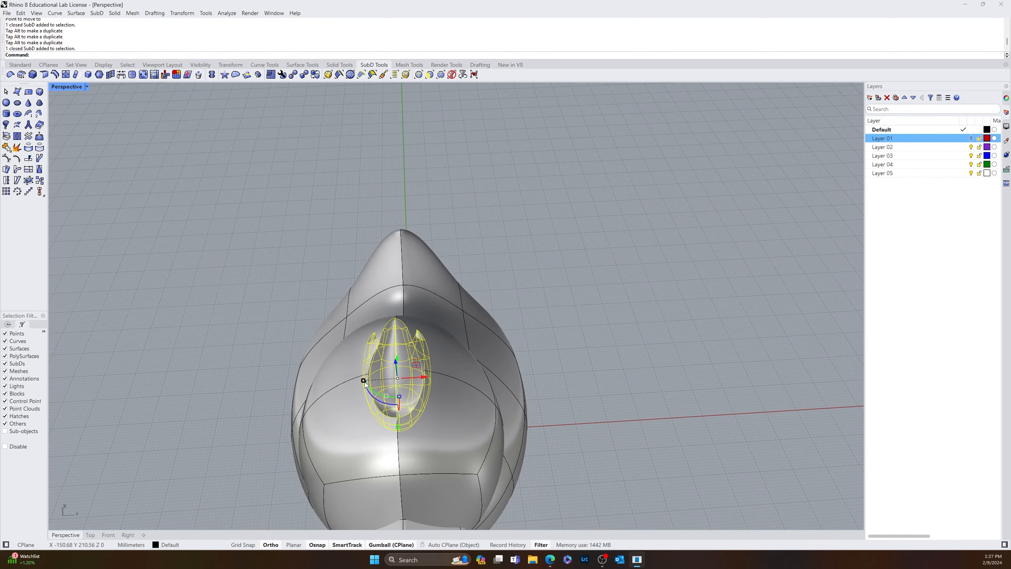
left_click_drag(364, 382, 356, 382)
right_click_drag(400, 398, 457, 232)
key("Escape")
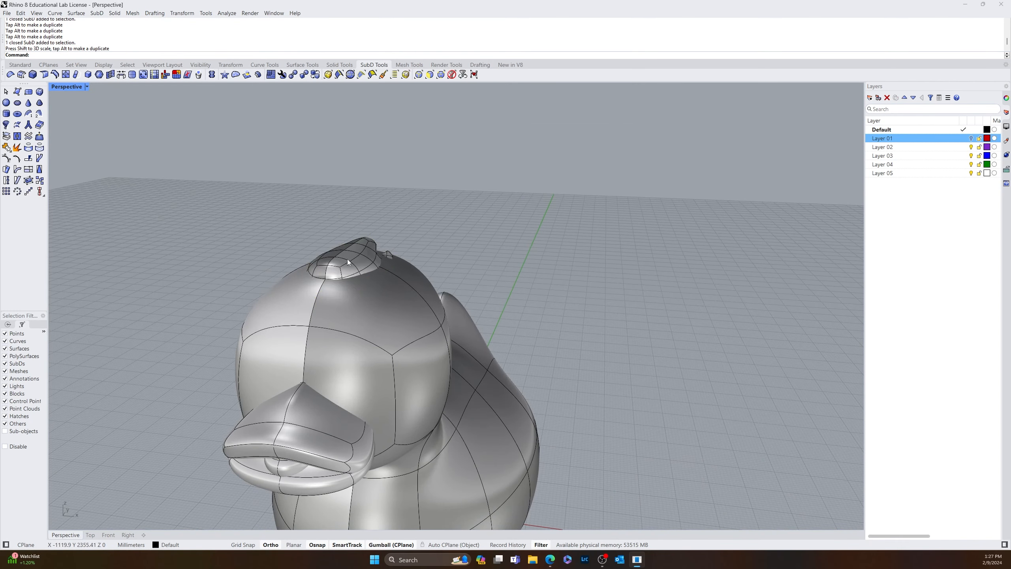
left_click(348, 261)
left_click_drag(344, 250, 345, 244)
left_click(540, 243)
- Pull the front side face of the head cluster outward along X to broaden its front end
right_click_drag(541, 243, 421, 369)
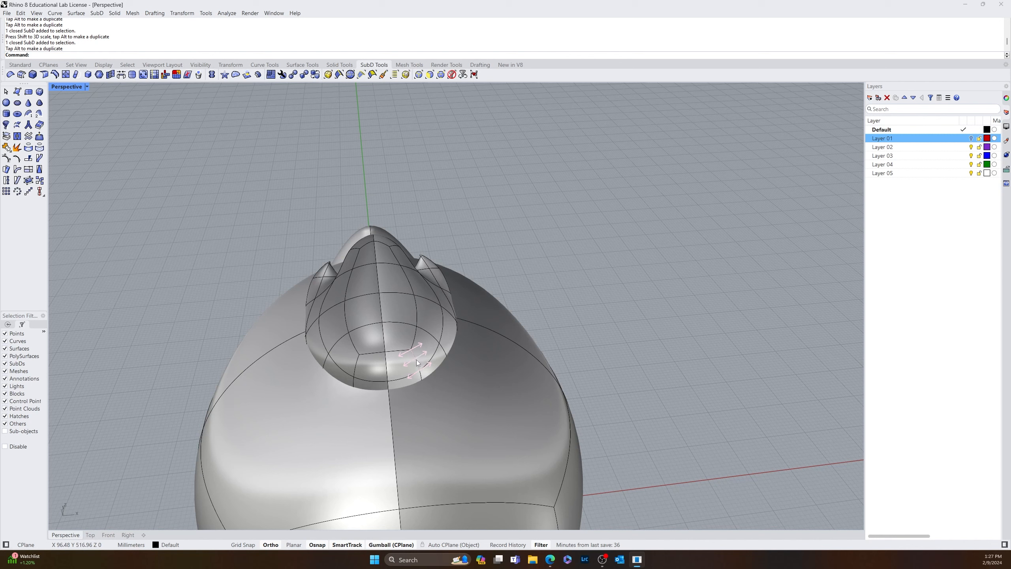
left_click(426, 350, "ctrl+shift")
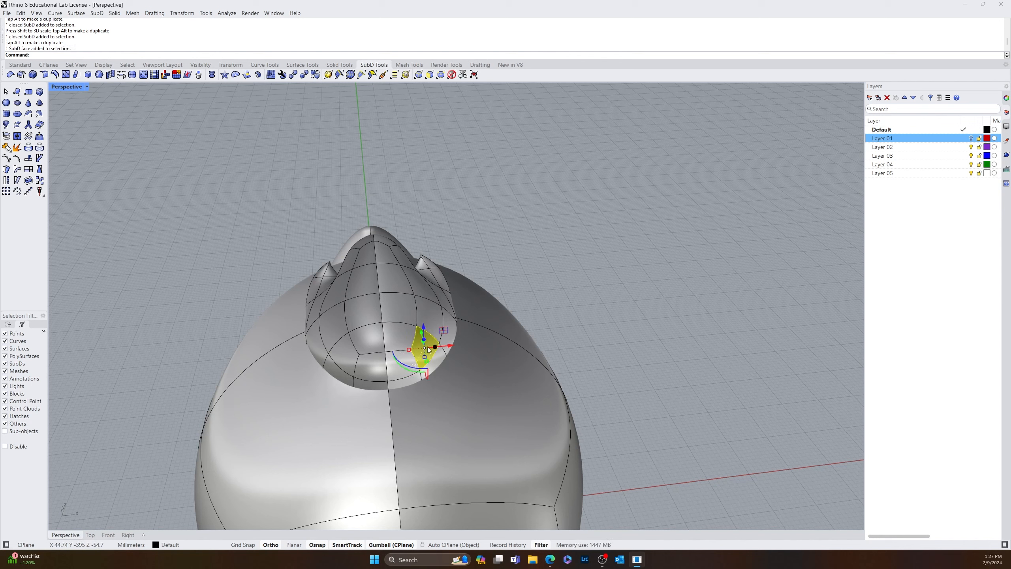
left_click_drag(451, 348, 493, 357)
right_click_drag(493, 354, 583, 353)
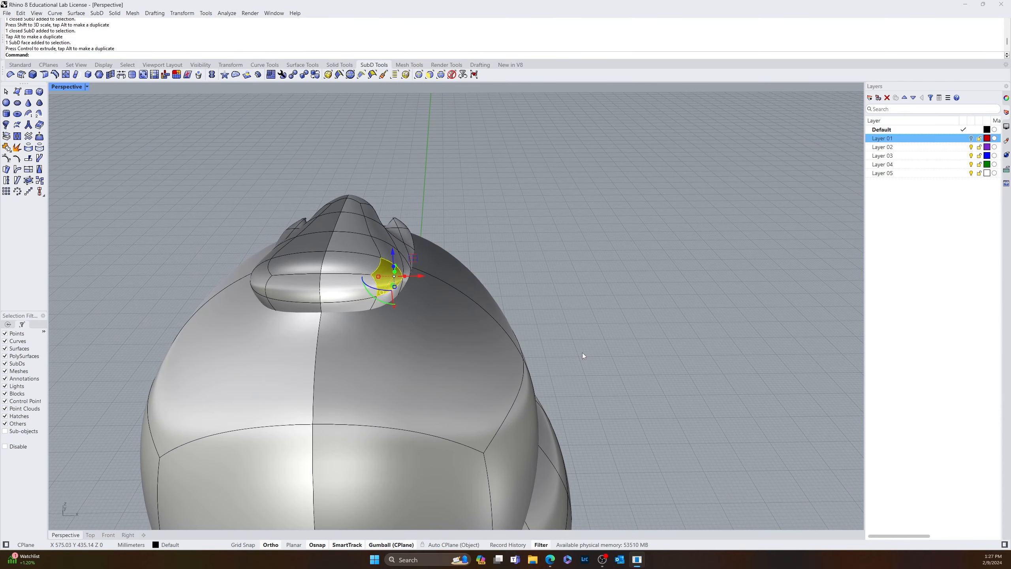
- Raise the front side face of the head cluster slightly
left_click(557, 295)
right_click_drag(556, 295, 498, 314)
left_click(284, 264, "ctrl+shift")
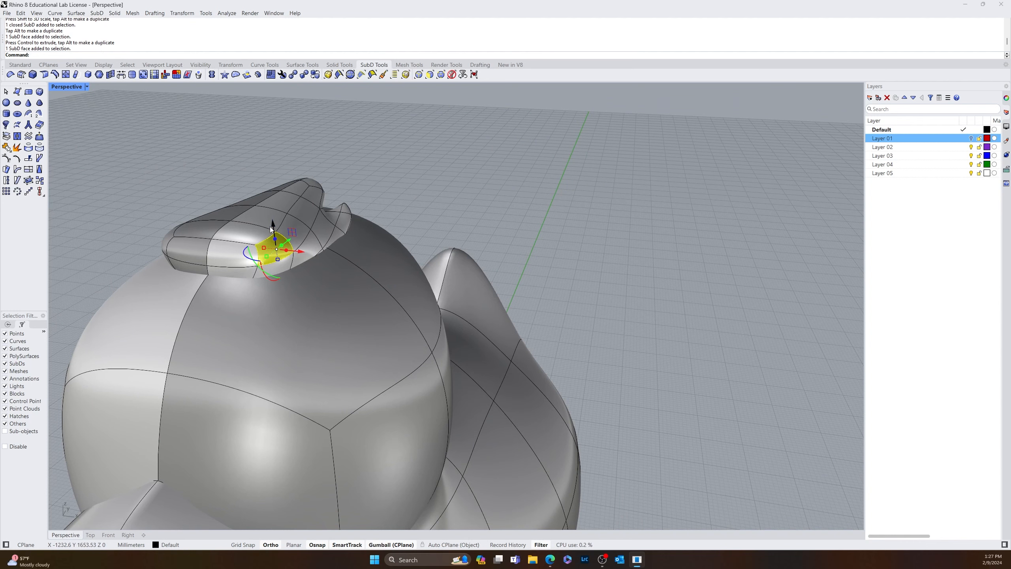
mouse_move(284, 264)
left_mouse_down()
mouse_move(275, 235)
mouse_move(279, 245)
left_mouse_up()
left_click(492, 203)
- Pull the centre vertex at the cluster's front lower edge forward along Y, toward the beak
right_click_drag(492, 203, 509, 304)
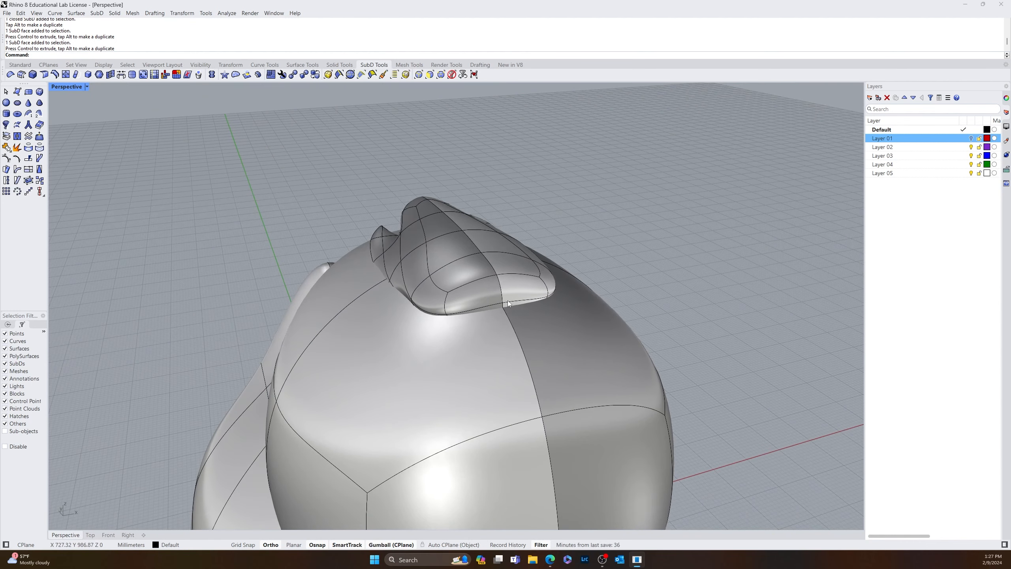
left_click(503, 303, "ctrl+shift")
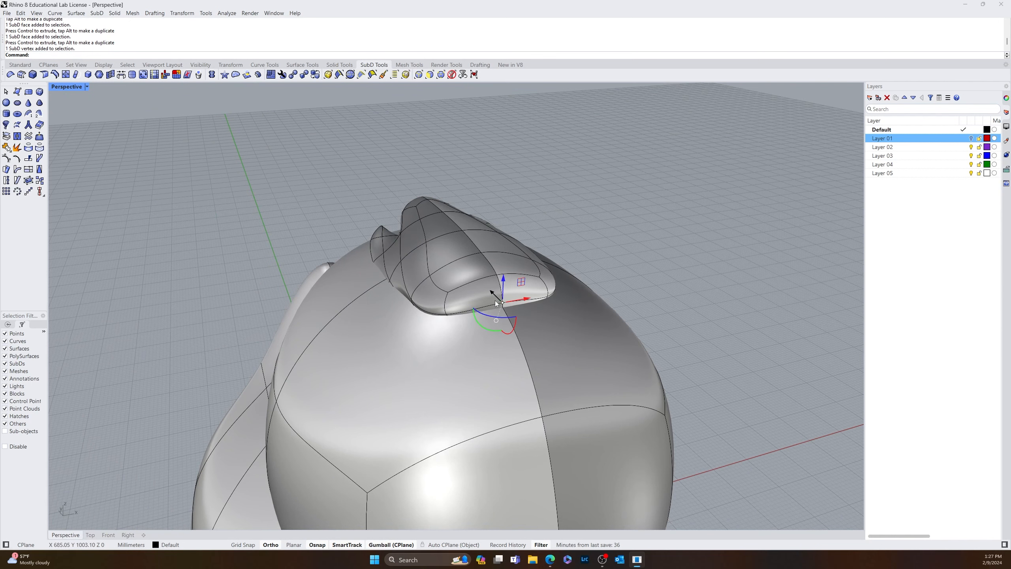
left_click_drag(491, 290, 521, 318)
left_click(648, 273)
right_click_drag(648, 273, 614, 306)
scroll(634, 266, "down", 8)
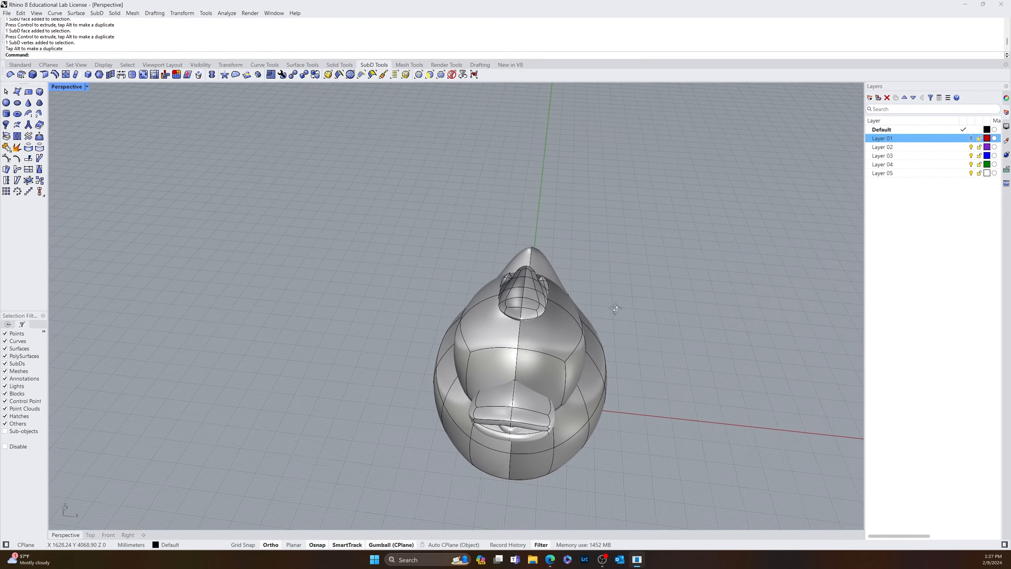
- Scale the whole head cluster slightly wider
left_click(524, 304)
left_click_drag(497, 305, 489, 304)
left_click(358, 284)
right_click_drag(357, 284, 368, 257)
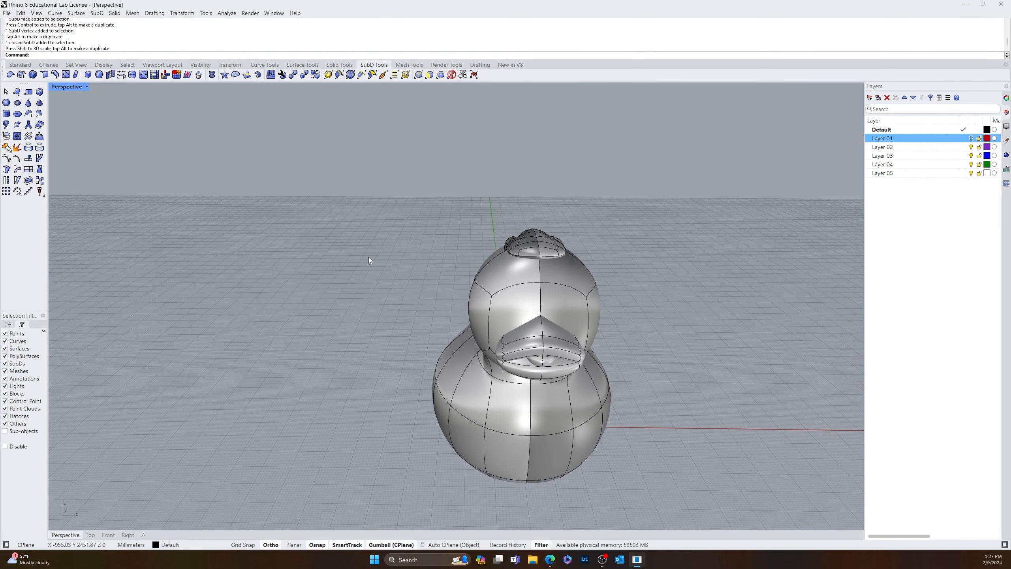
- Show the duck in Rendered display mode and view it from the side
left_click(86, 86)
left_click(92, 137)
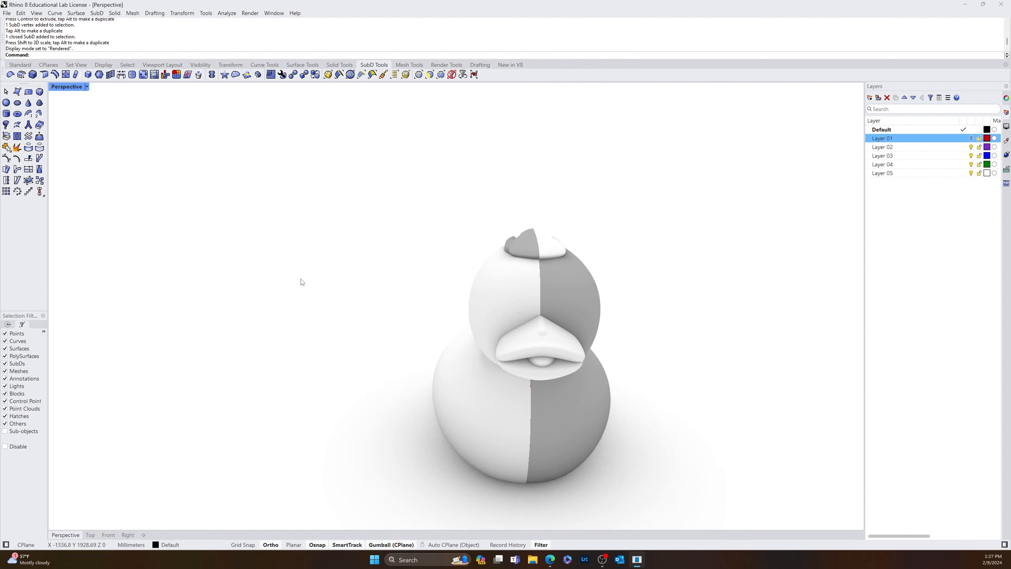
right_click_drag(353, 322, 525, 275)
- Rotate the head cluster slightly about the X axis so its front dips and its spikes lift
left_click(622, 230)
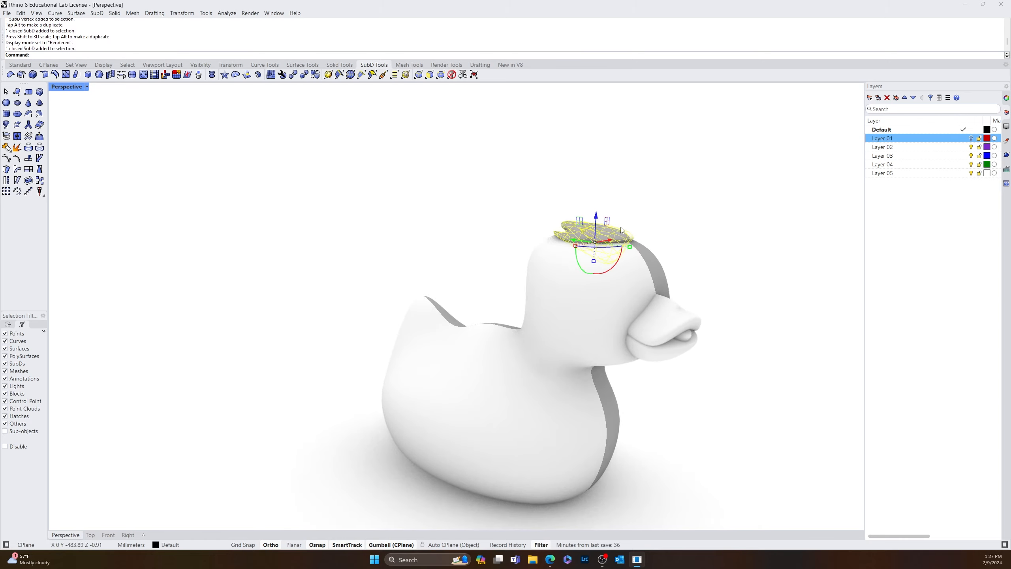
left_click_drag(618, 264, 618, 268)
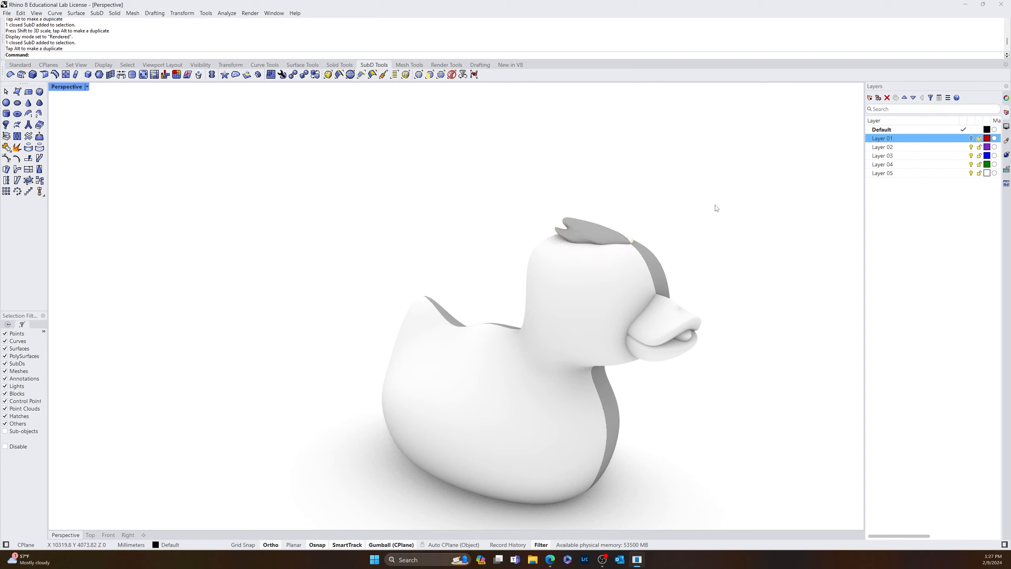
right_click_drag(715, 208, 644, 190)
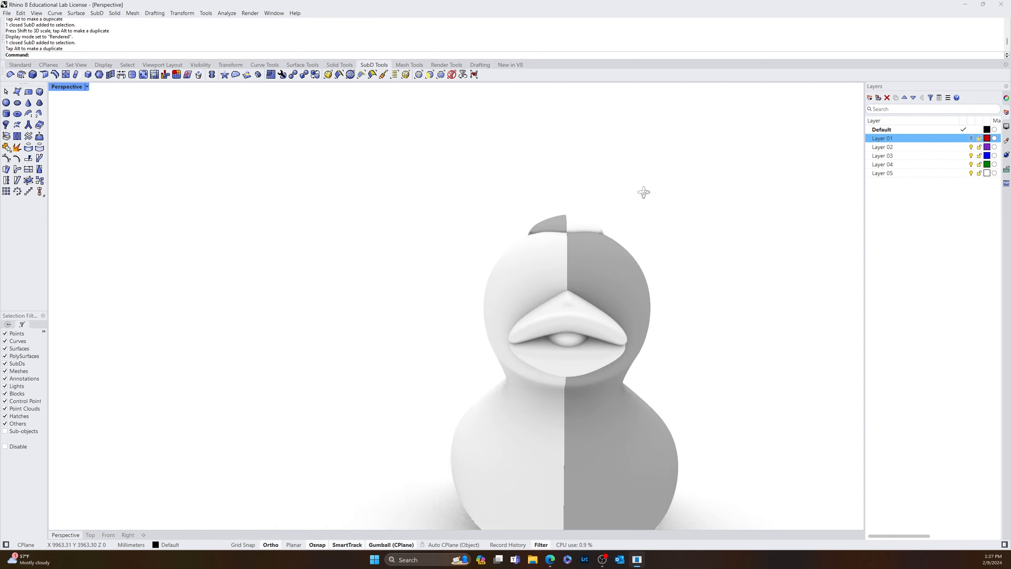
- Remove the SubD symmetry from both the duck's body and the head cluster
left_click(87, 87)
left_click(83, 128)
left_click(212, 76)
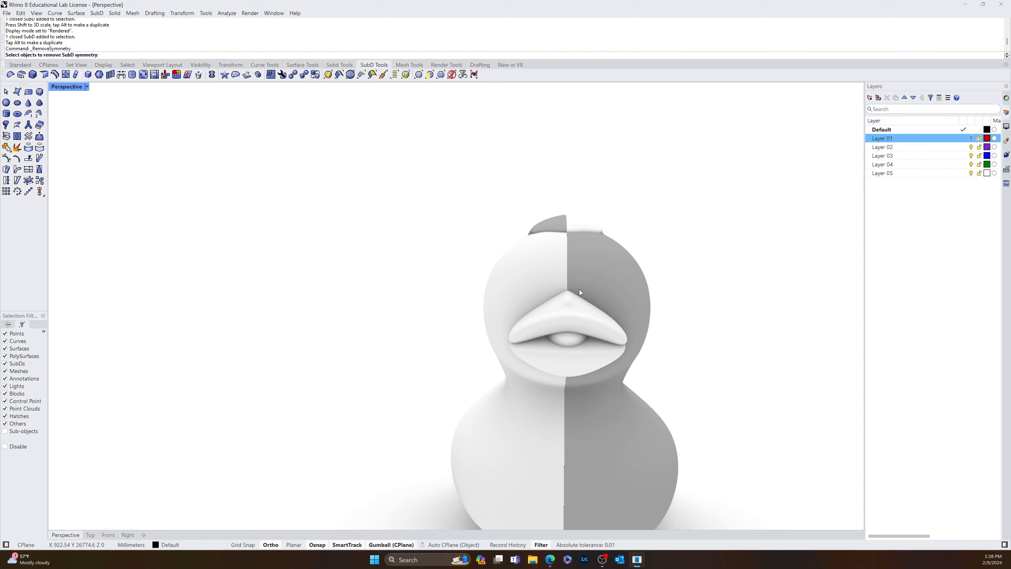
left_click(570, 223)
left_click(596, 284)
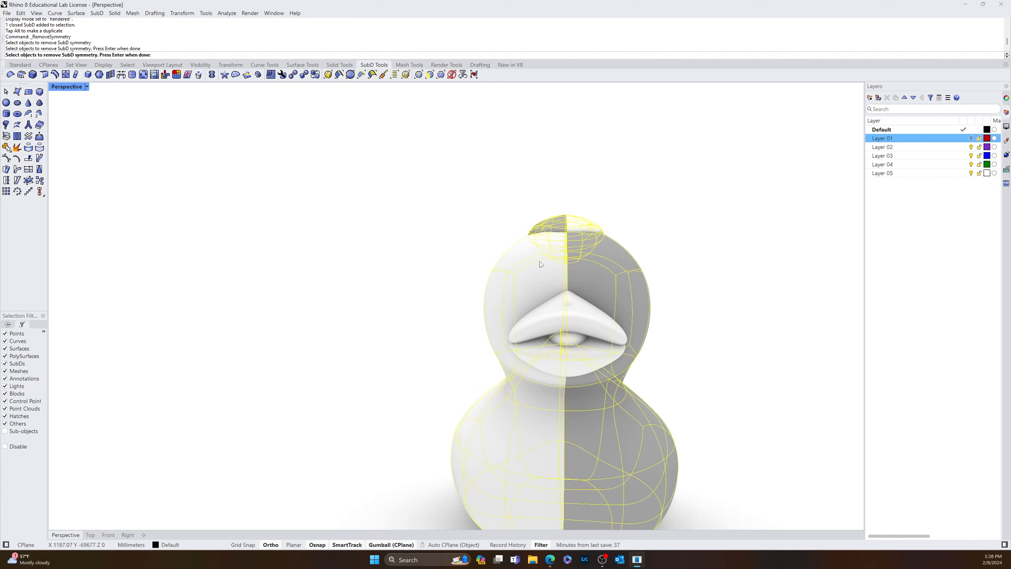
key("Return")
right_click_drag(592, 268, 612, 345)
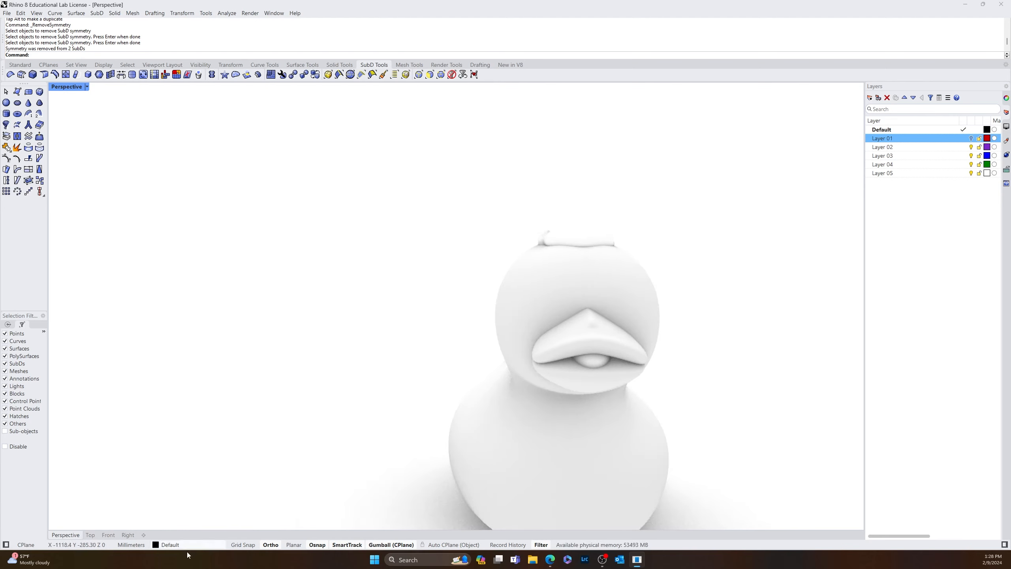
- Set the Perspective viewport's display mode to Shaded
scroll(367, 481, "down", 8)
mouse_move(370, 480)
right_mouse_down()
mouse_move(596, 470)
mouse_move(493, 429)
mouse_move(438, 435)
mouse_move(438, 463)
mouse_move(382, 476)
right_mouse_up()
scroll(456, 474, "up", 6)
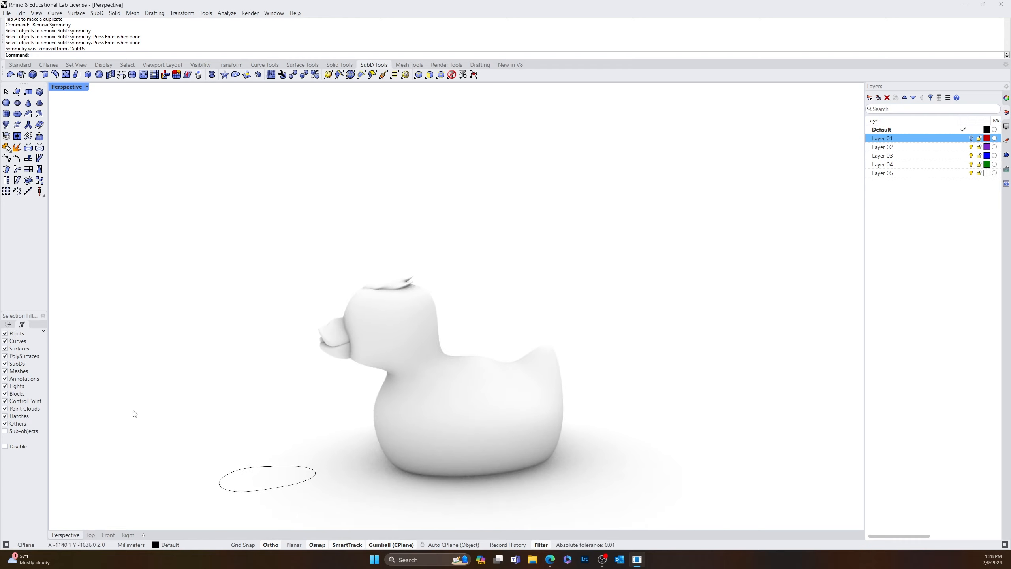
left_click(87, 87)
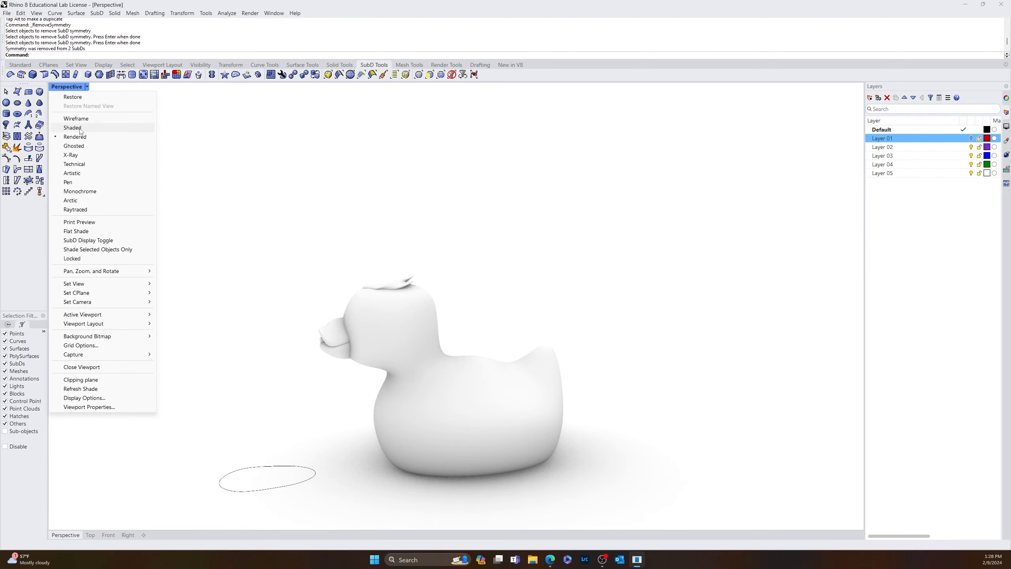
left_click(72, 127)
- Select all the duck's SubD parts, cut them and paste them back in place
right_click_drag(494, 279, 537, 291)
left_click_drag(517, 244, 350, 498)
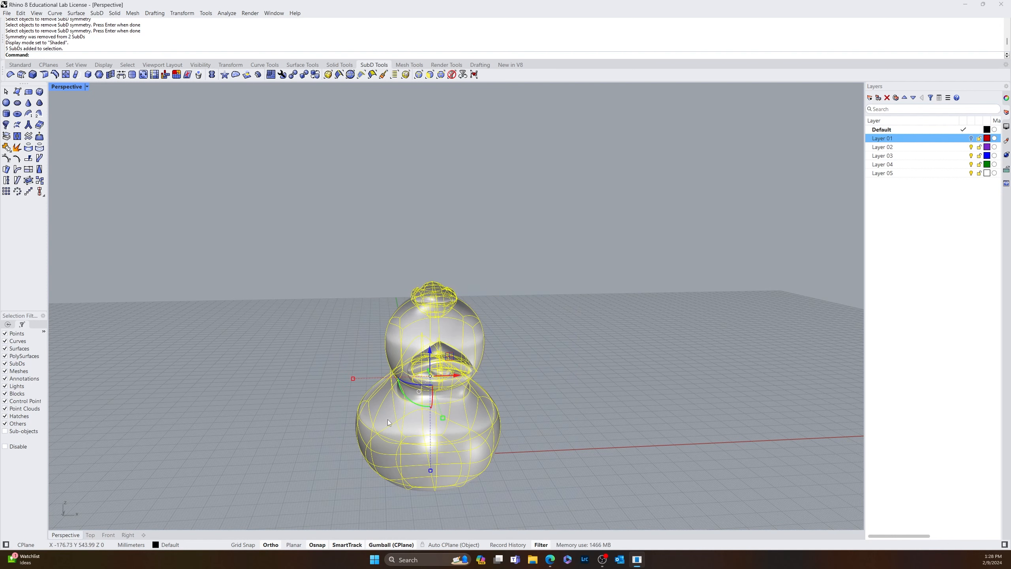
key("ctrl+x")
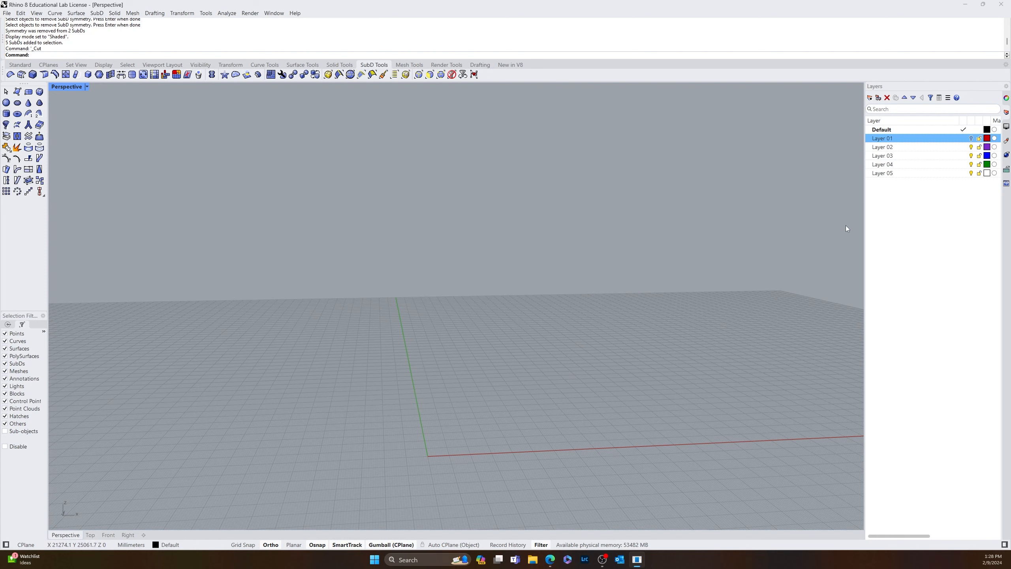
key("ctrl+v")
- Rename Layer 02 as SubD
left_click(893, 175)
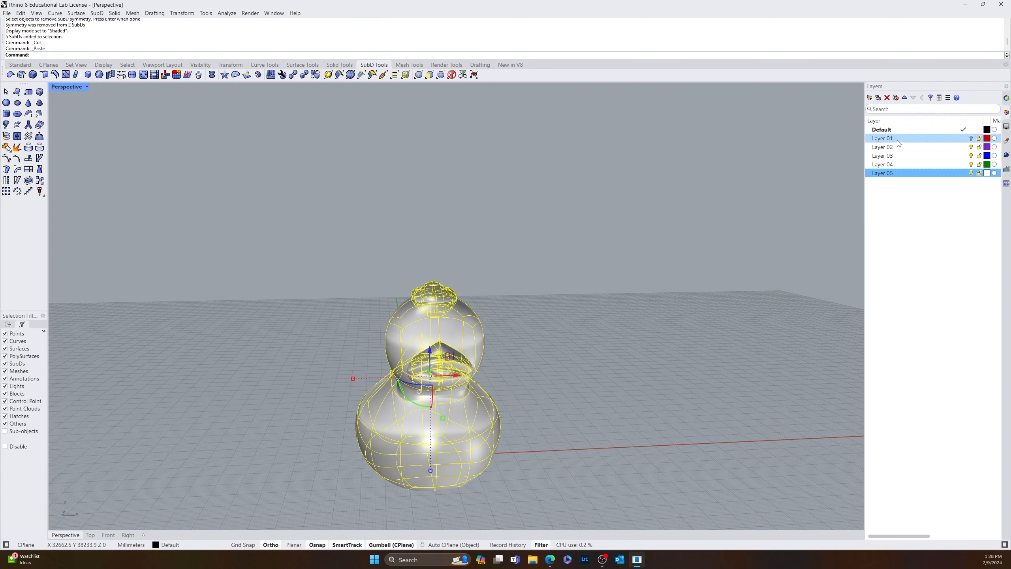
left_click(886, 147)
left_click(884, 148)
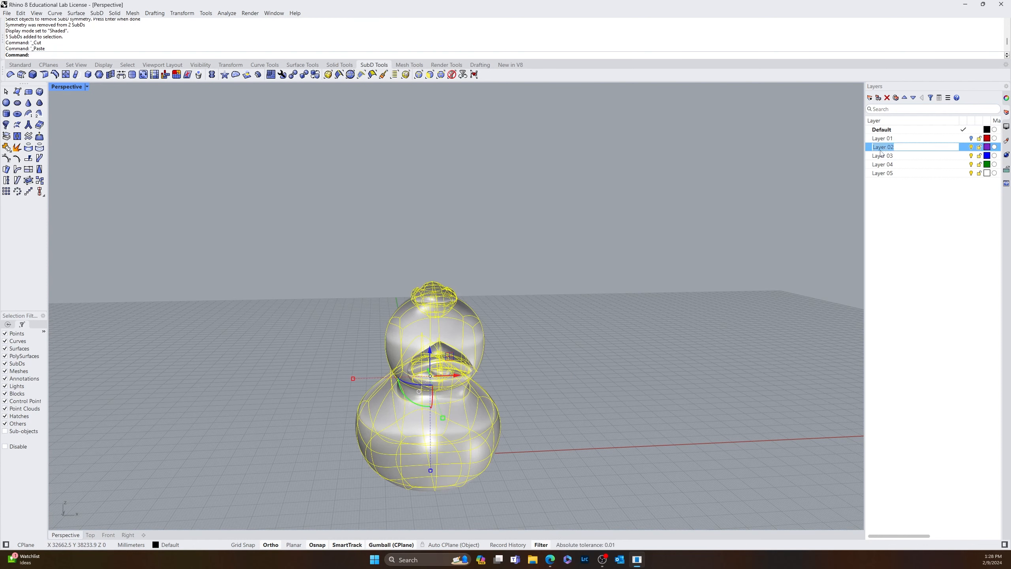
type("SubD")
key("Return")
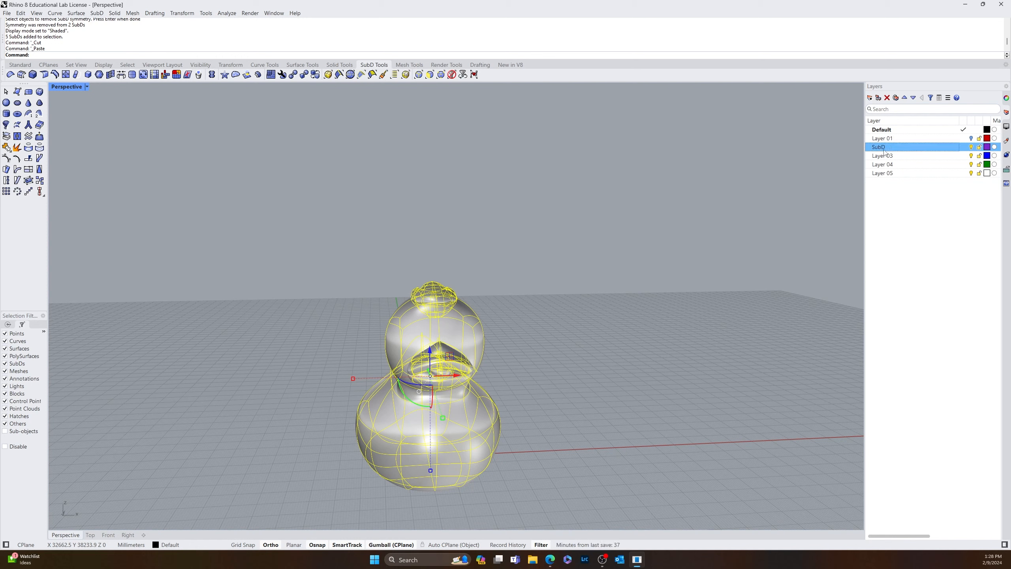
- Move the selected duck parts to the SubD layer and hide that layer
right_click(889, 150)
left_click(915, 183)
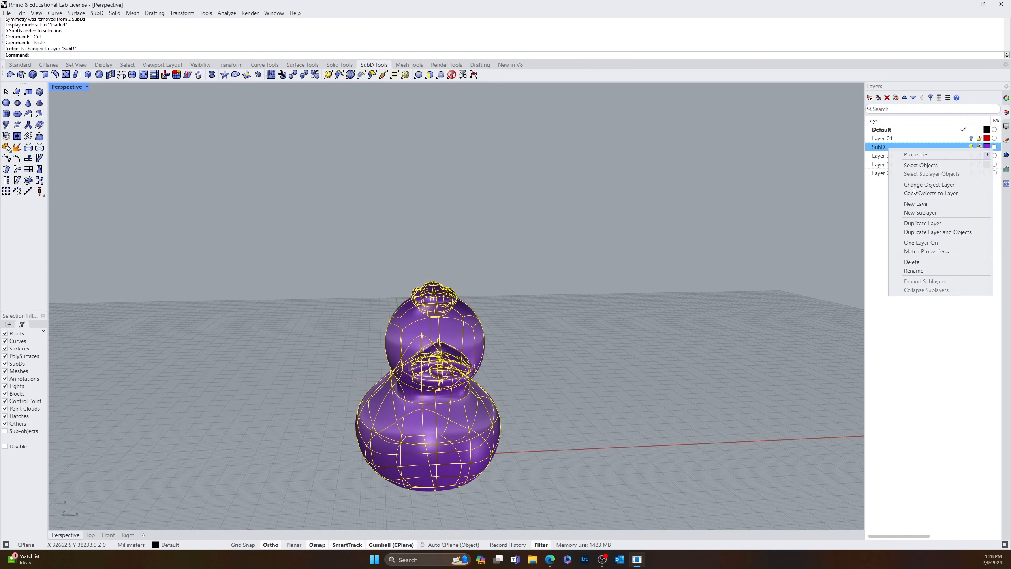
left_click(971, 147)
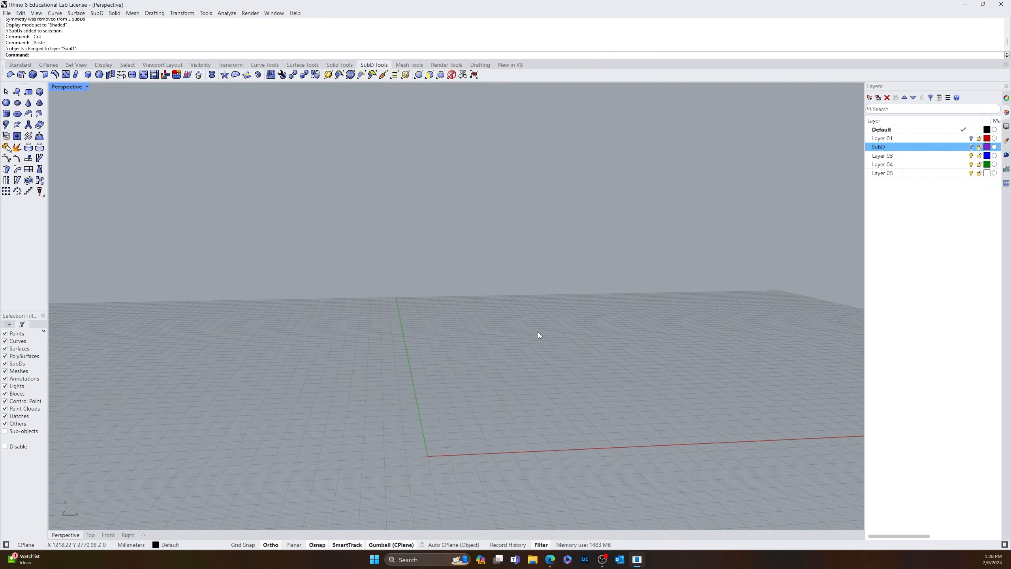
- Paste a working copy of the duck's SubD parts in place and select all of them
key("ctrl+v")
left_click(591, 346)
right_click_drag(590, 343, 519, 375)
right_click_drag(608, 313, 612, 279)
left_click_drag(649, 228, 329, 470)
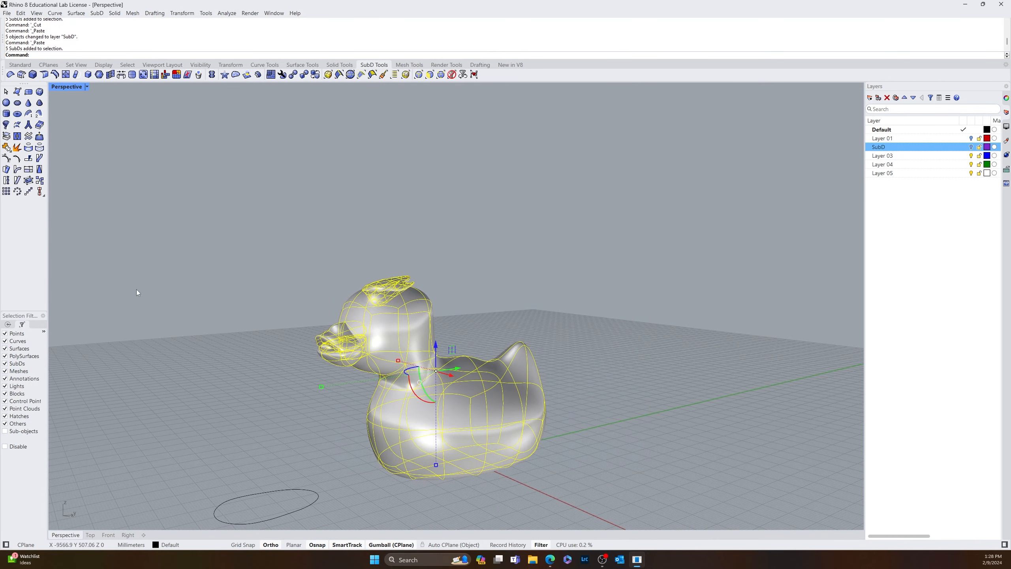
- Join the pasted duck parts into one solid with a Boolean union
left_click(20, 65)
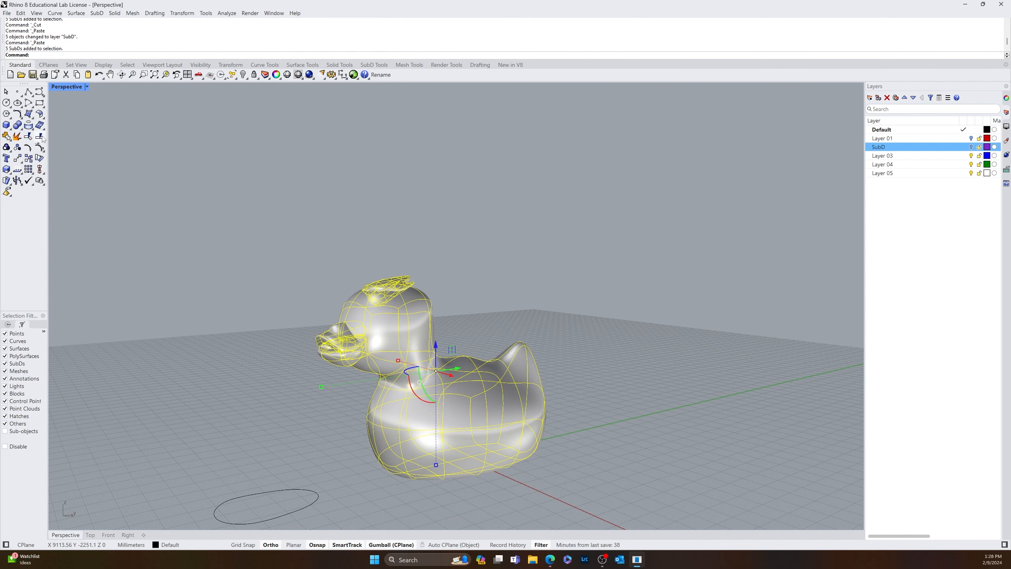
left_click(18, 126)
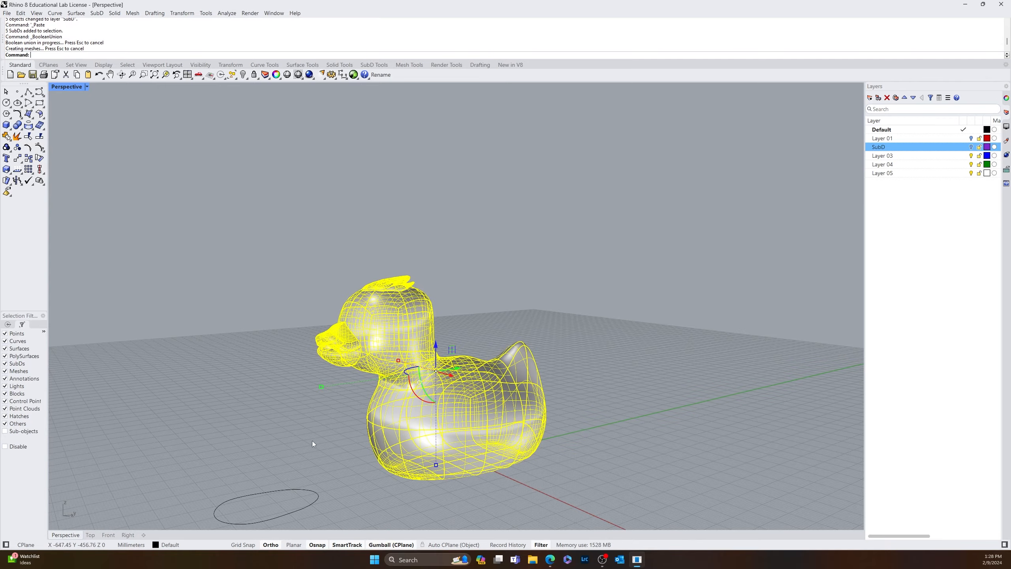
right_click_drag(353, 418, 428, 387)
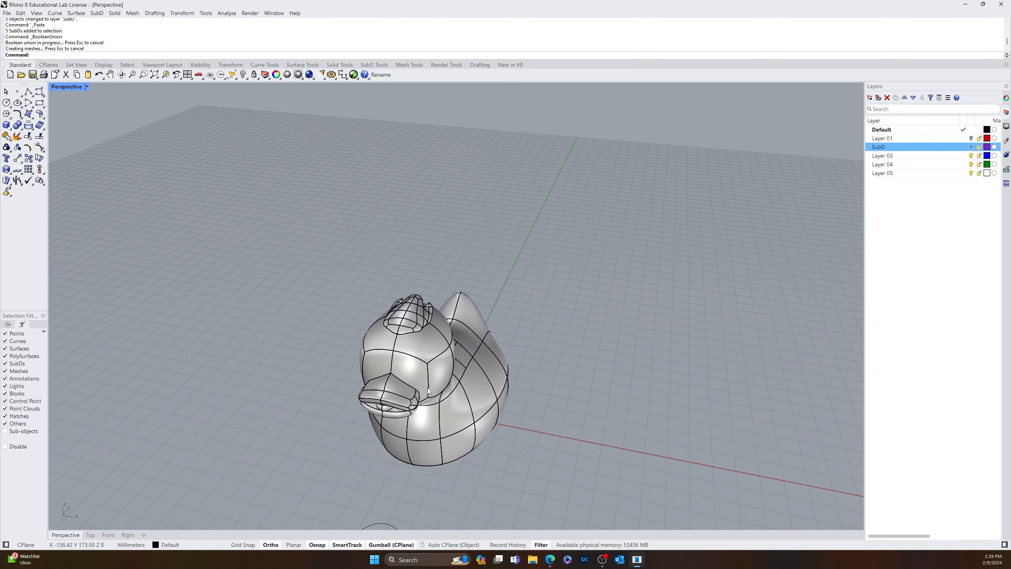
left_click(428, 387)
left_click(651, 444)
- Inspect the united duck and its tuft from several sides, and undo the Boolean union
right_click_drag(651, 444, 467, 437)
scroll(617, 459, "down", 5)
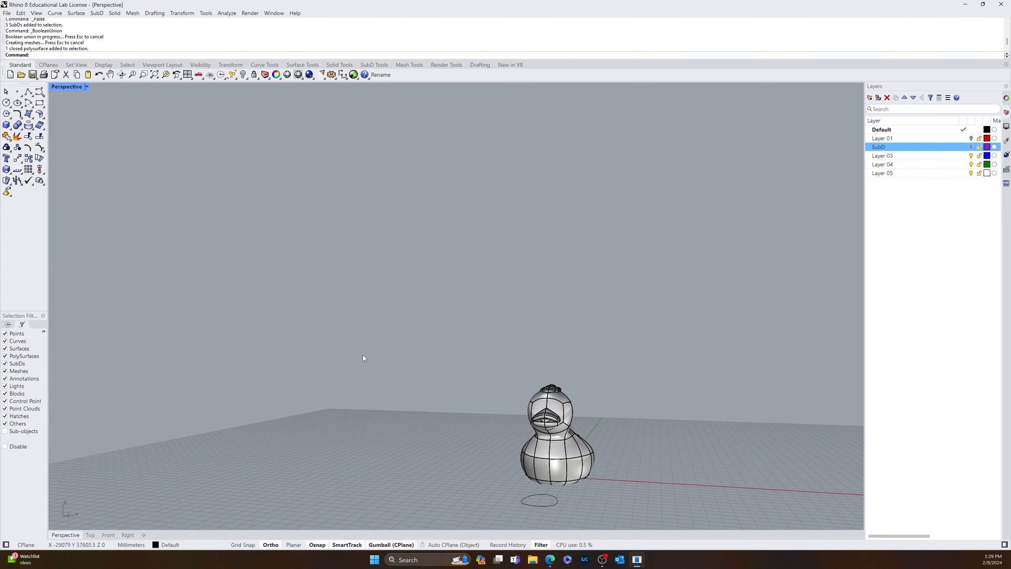
right_click_drag(423, 409, 622, 399)
scroll(546, 409, "up", 5)
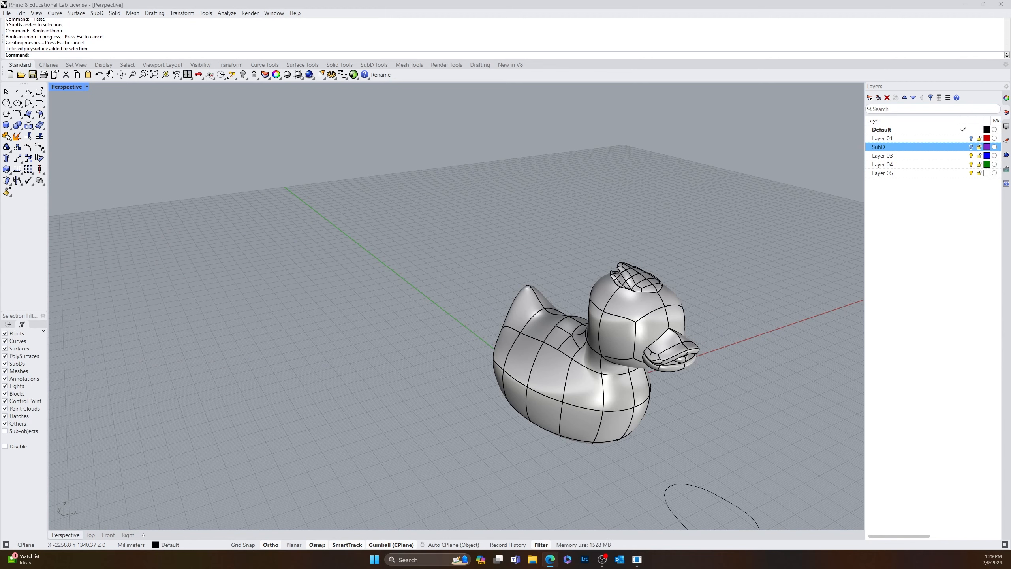
right_click_drag(490, 409, 474, 385)
scroll(474, 385, "up", 6)
left_click(437, 381)
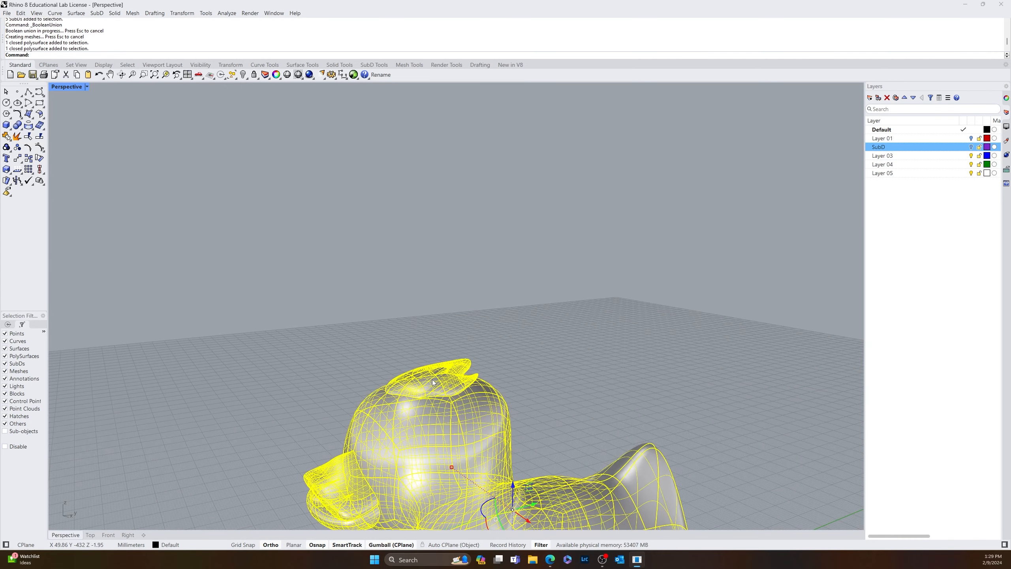
scroll(295, 374, "down", 11)
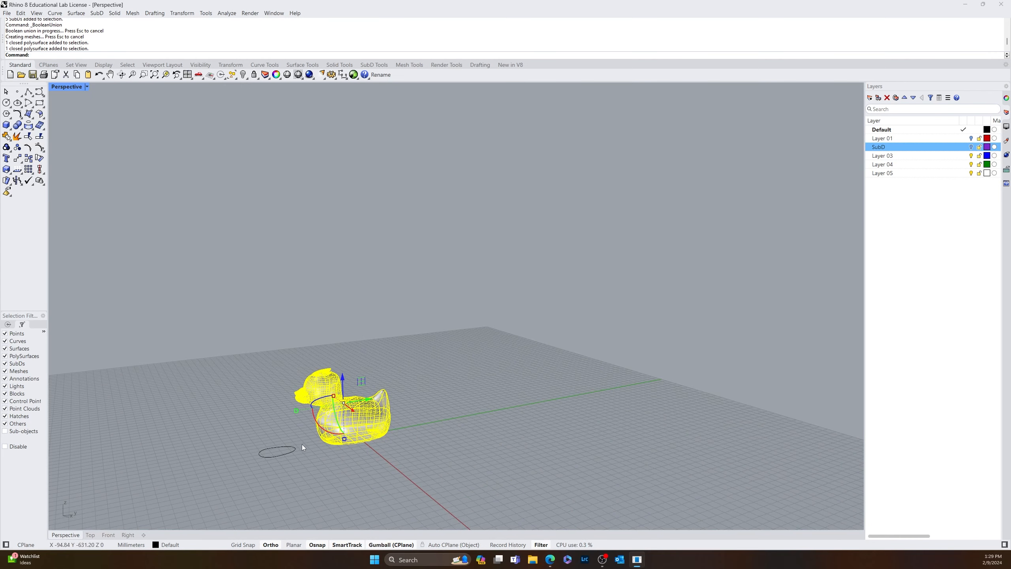
key("ctrl+z")
- Duplicate the head tuft and place the copy out beside the duck's head
mouse_move(231, 384)
right_mouse_down()
mouse_move(433, 465)
mouse_move(635, 349)
mouse_move(618, 359)
right_mouse_up()
left_click(645, 341)
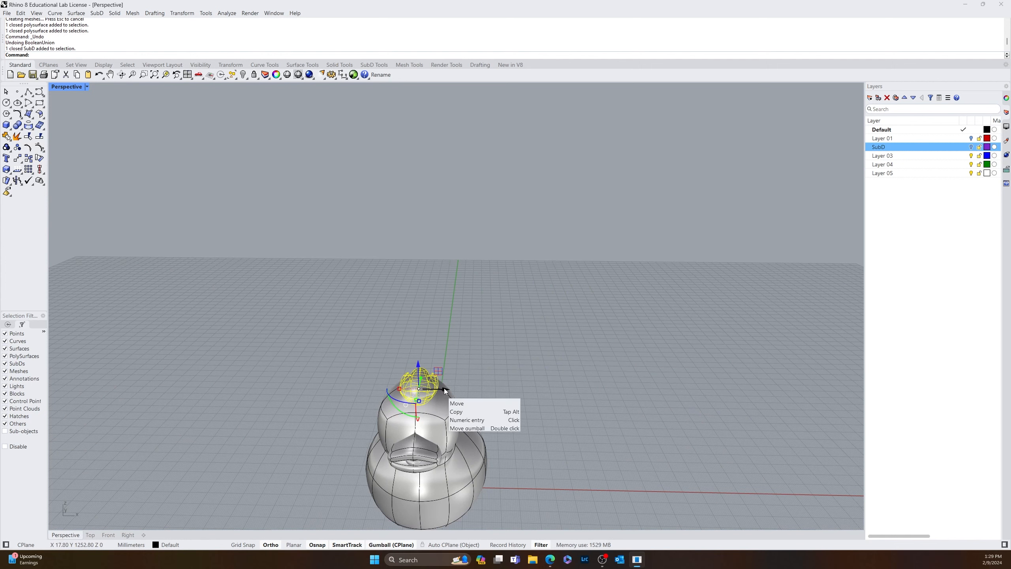
left_click_drag(444, 388, 311, 441)
right_click_drag(310, 441, 380, 424)
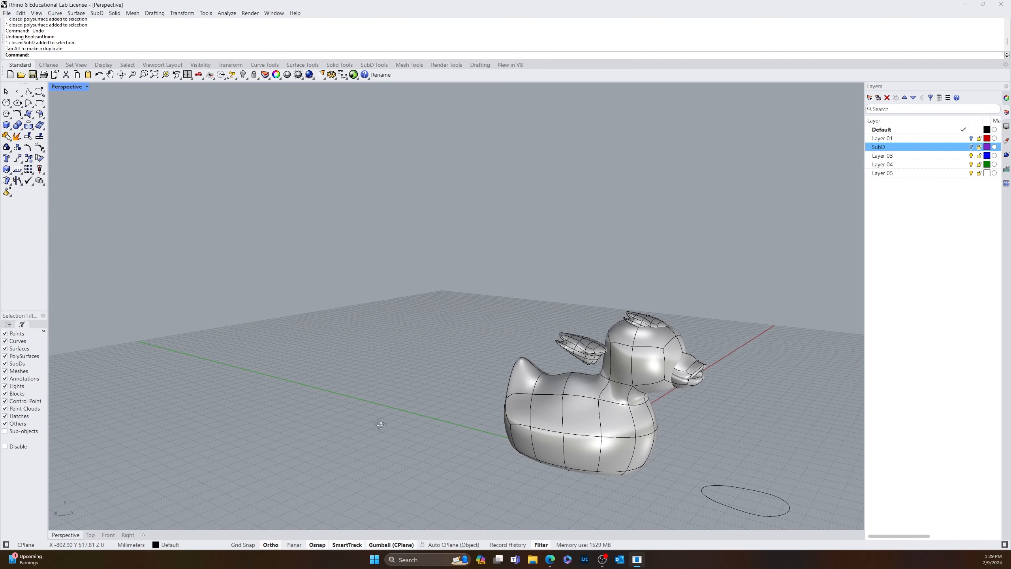
- Rotate the copied tuft so that it stands on edge, facing the duck's side
left_click(587, 350)
right_click_drag(599, 391, 386, 358)
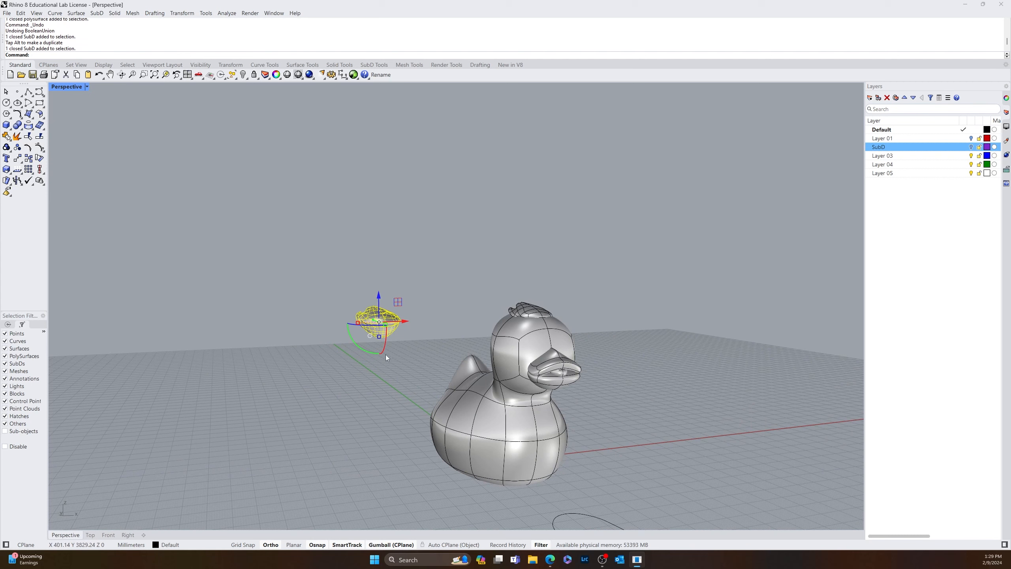
left_click_drag(357, 345, 435, 363)
left_click(381, 404)
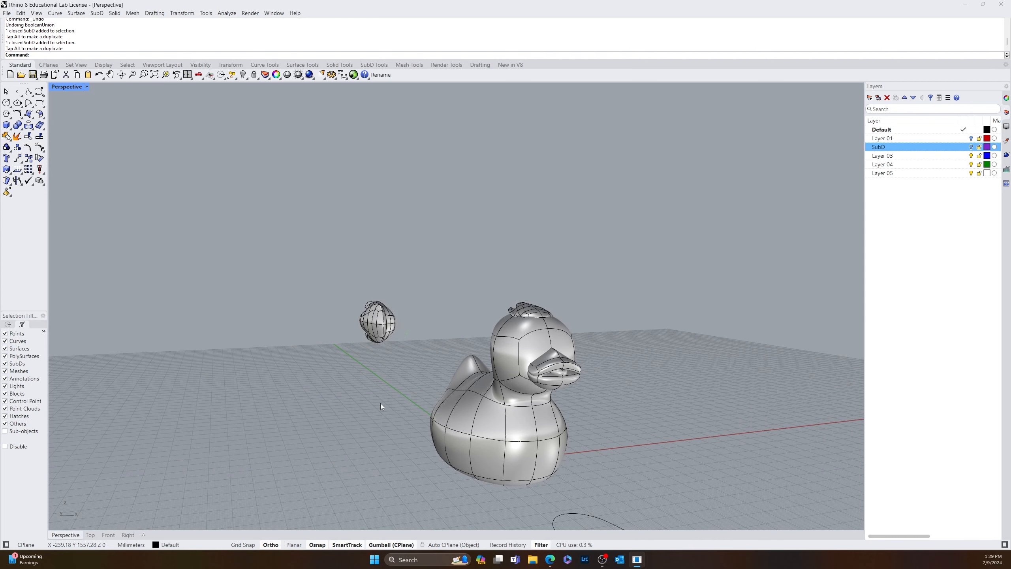
- Move the rotated tuft copy back and against the side of the duck's body as a wing
right_click_drag(381, 404, 466, 417)
scroll(467, 417, "up", 5)
left_click(665, 367)
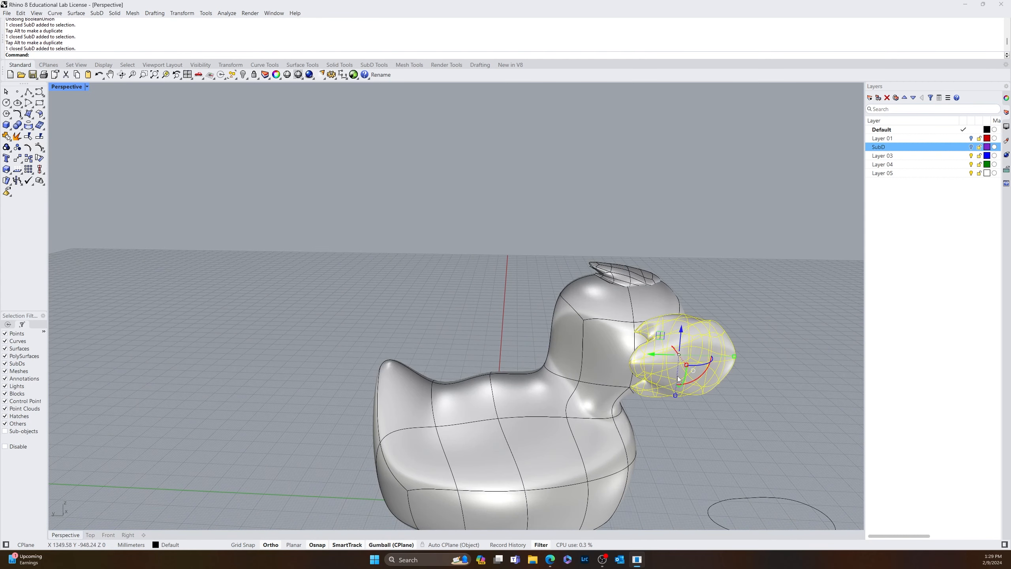
left_click_drag(645, 353, 443, 347)
right_click_drag(443, 346, 258, 402)
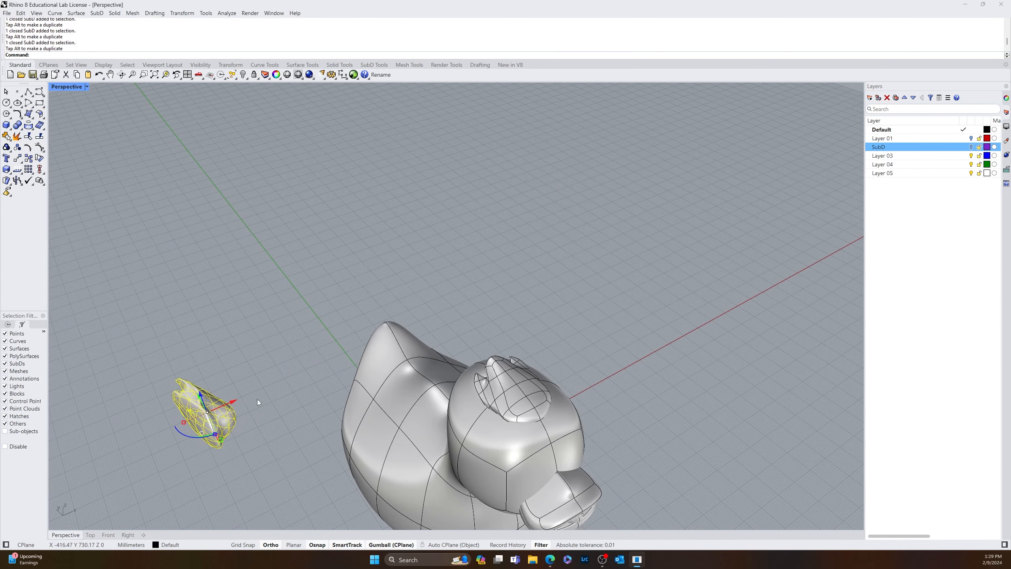
left_click_drag(223, 400, 360, 465)
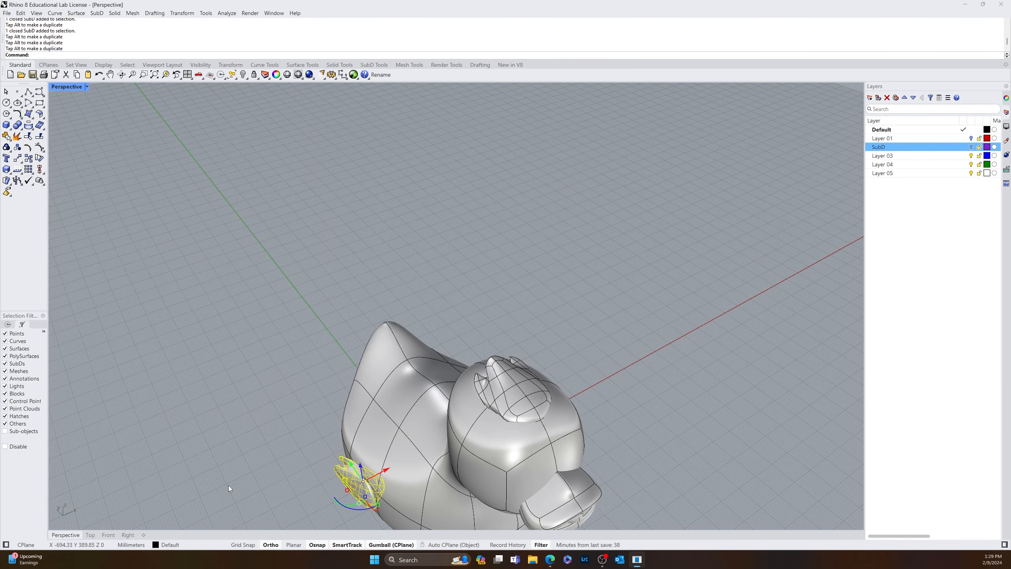
right_click_drag(229, 485, 366, 465)
left_click(469, 445)
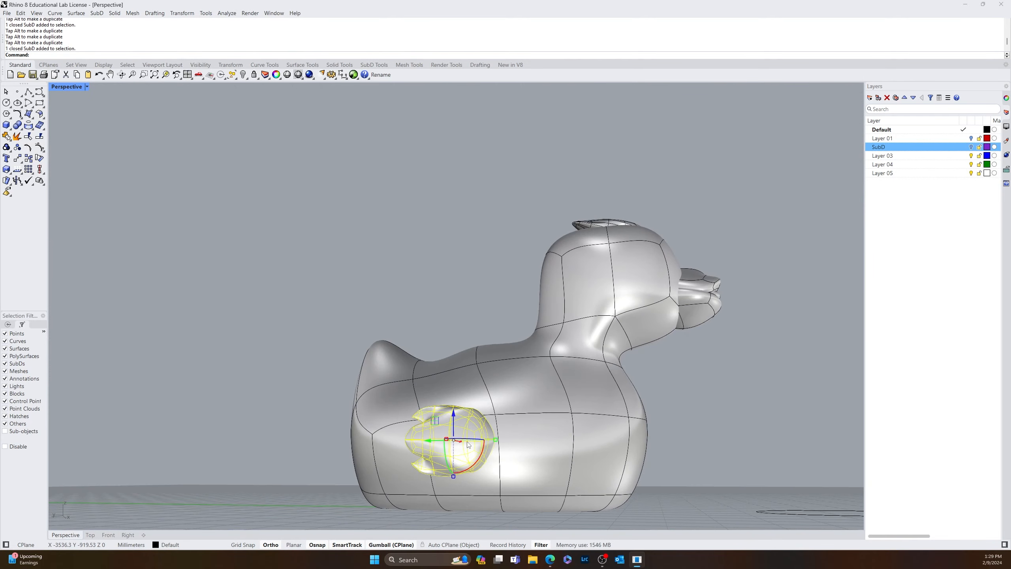
- Try deleting the edge loop along the wing's centre, inspect the shape and undo the deletion
scroll(406, 441, "up", 6)
key("Escape")
right_click_drag(329, 421, 342, 440)
scroll(446, 446, "down", 6)
scroll(529, 477, "up", 6)
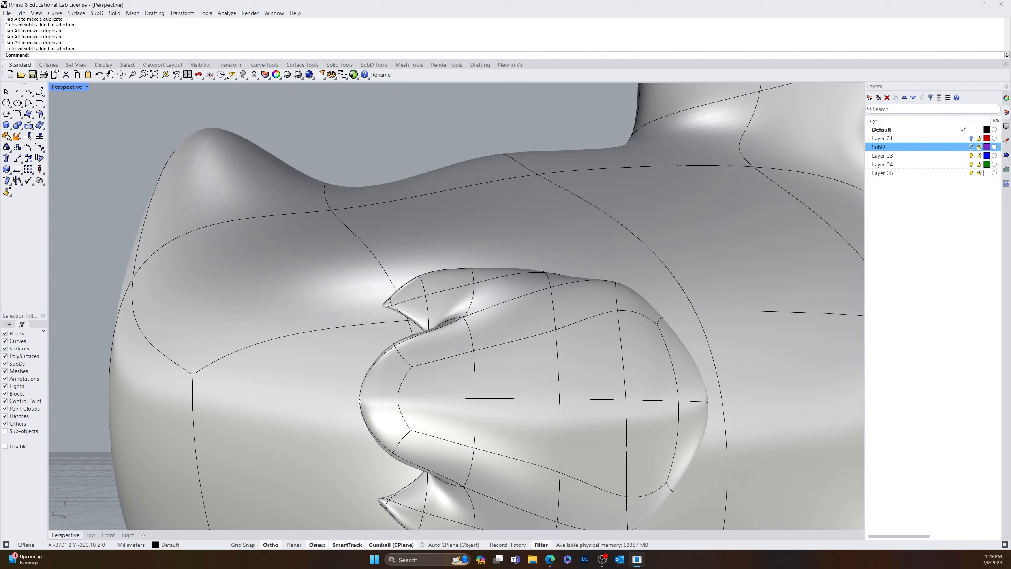
double_click(378, 400, "ctrl+shift")
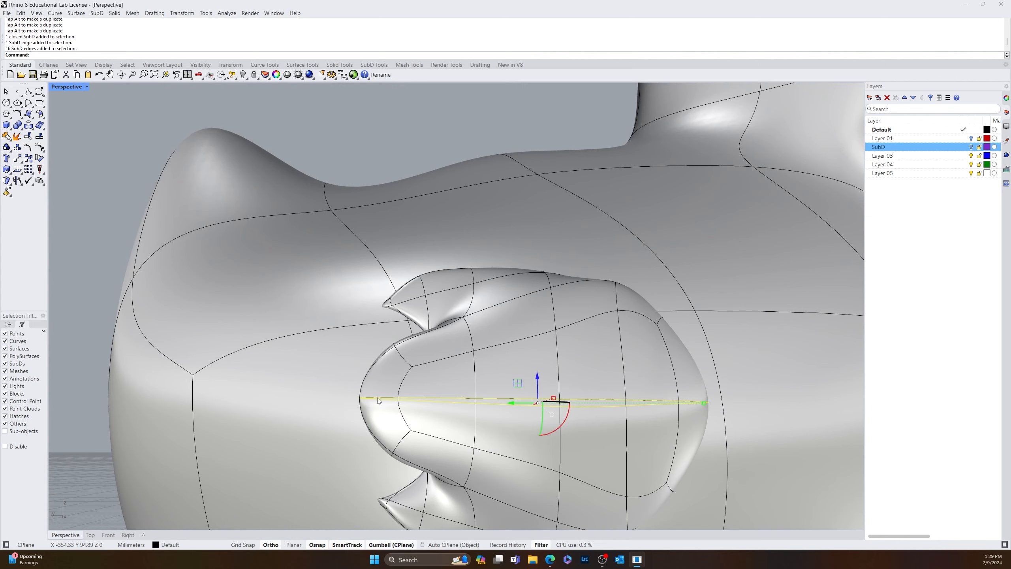
key("Delete")
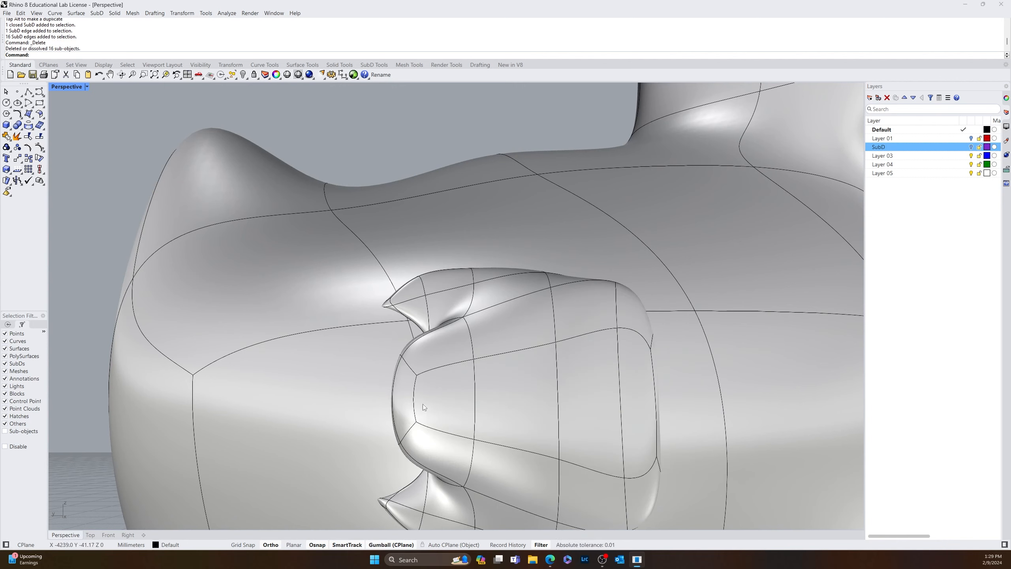
scroll(423, 404, "down", 6)
right_click_drag(493, 400, 539, 419)
scroll(434, 395, "up", 10)
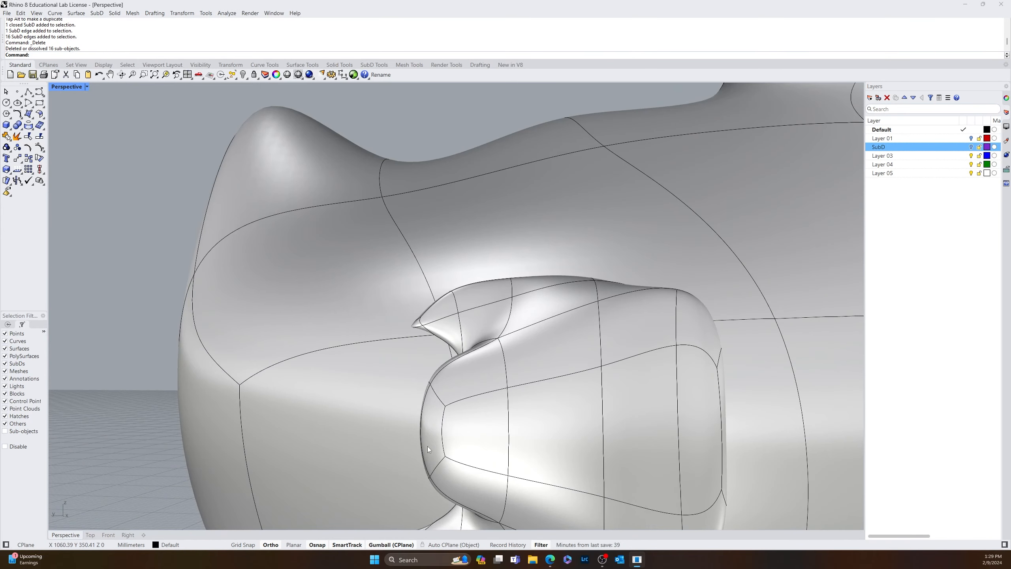
key("ctrl+z")
- Insert a new edge loop beside the centre edge loop of the wing, with BothSides set to No
key("Escape")
double_click(449, 433, "ctrl+shift")
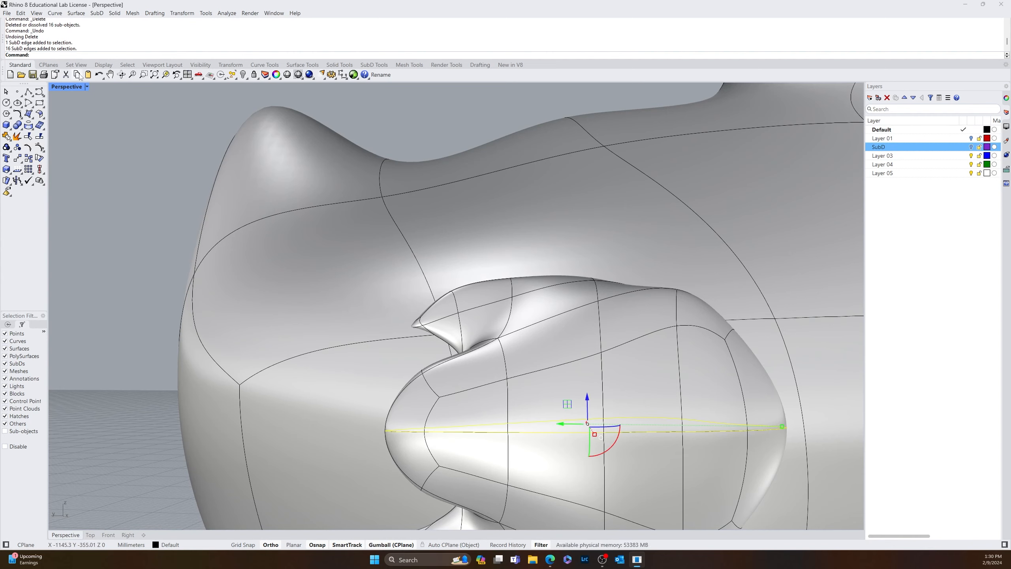
left_click(373, 64)
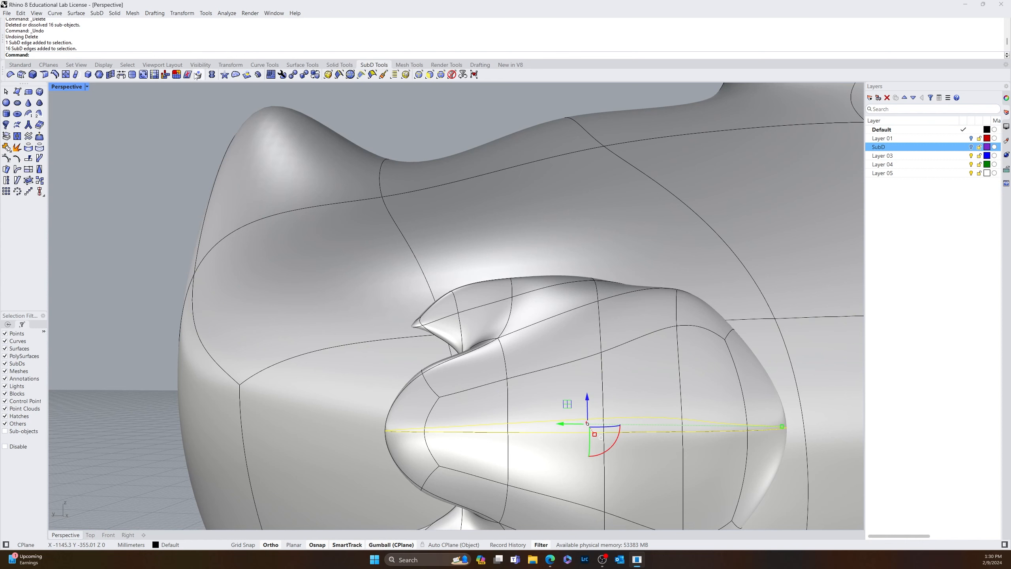
left_click(65, 75)
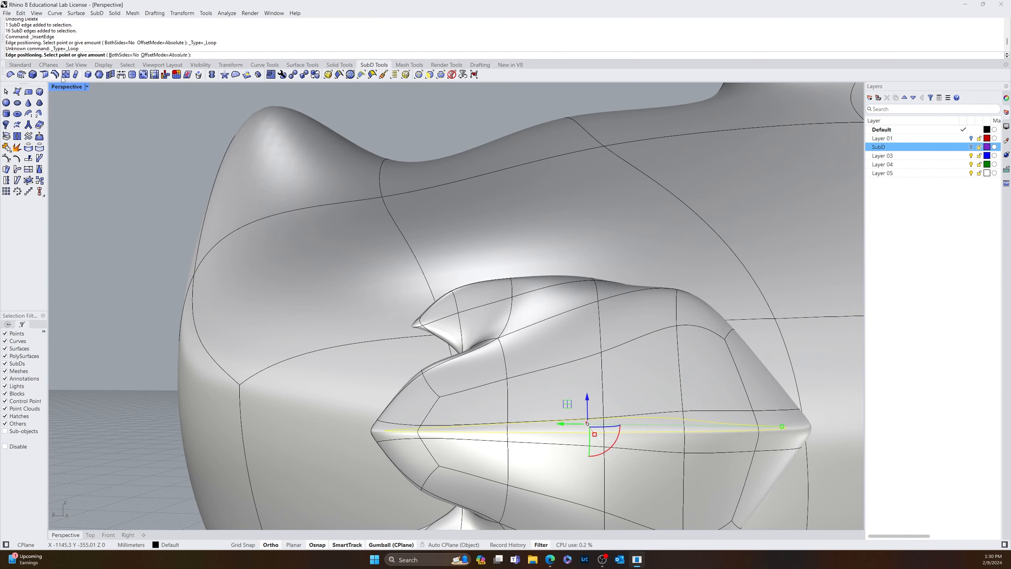
left_click(397, 421)
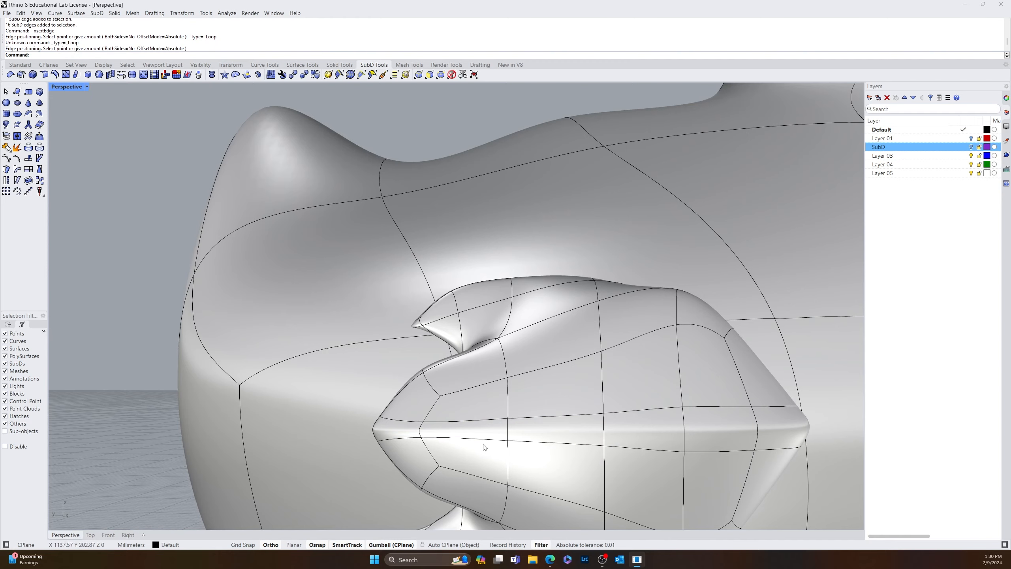
right_click_drag(485, 447, 277, 333)
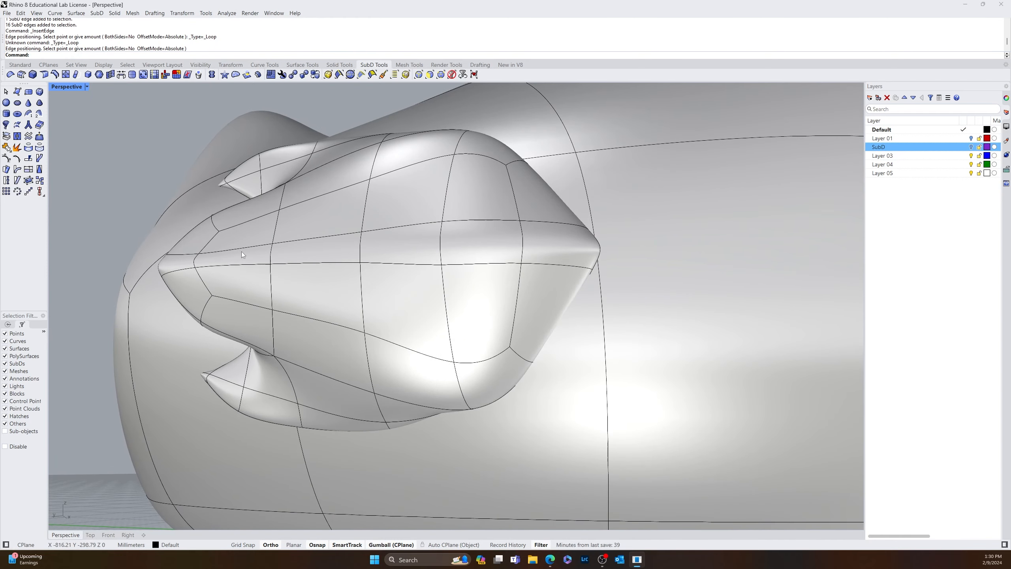
- Pull the edge at the tip of the wing's middle feather back and upward into a longer point
right_click_drag(175, 271, 426, 315)
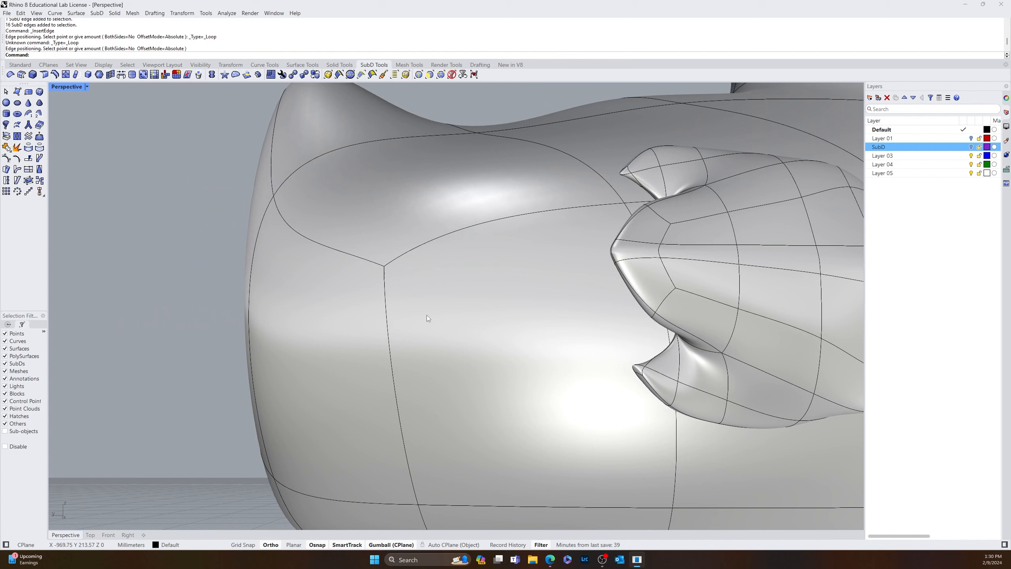
left_click(610, 254)
left_click_drag(593, 250, 454, 122)
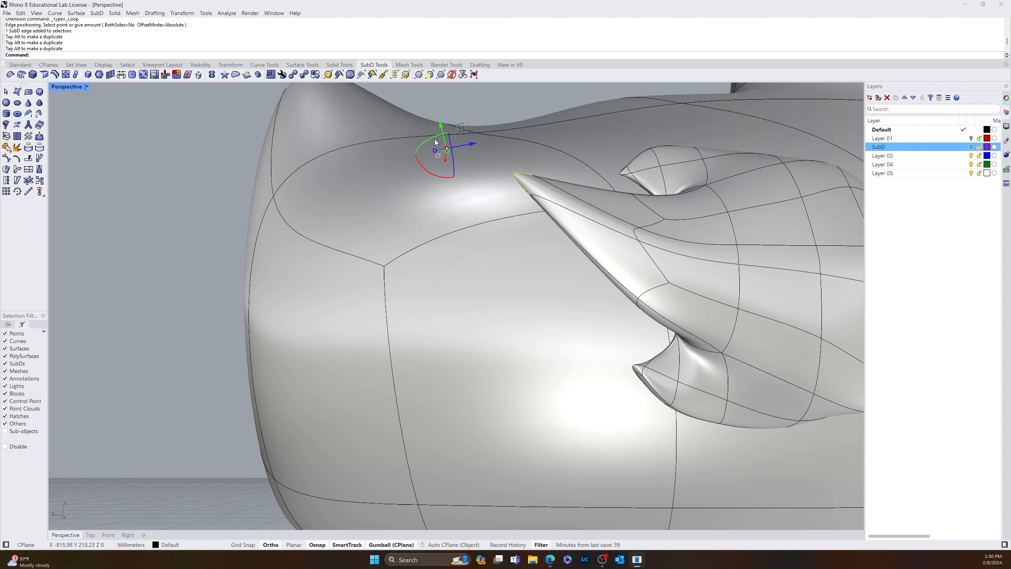
right_click_drag(475, 188, 468, 219)
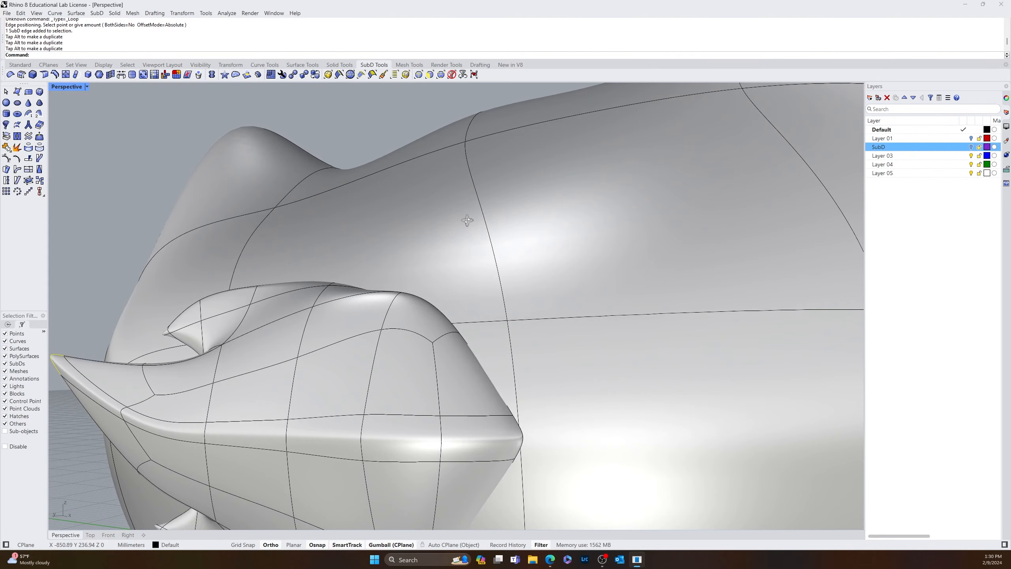
scroll(404, 261, "down", 8)
scroll(404, 261, "down", 5)
scroll(370, 302, "up", 6)
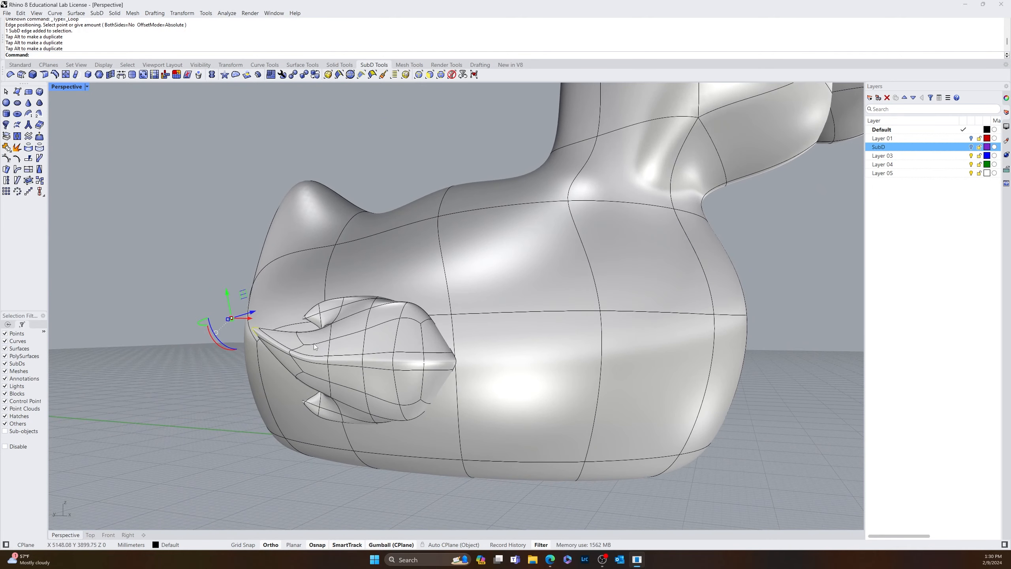
right_click_drag(295, 333, 310, 343)
scroll(301, 373, "up", 5)
key("Escape")
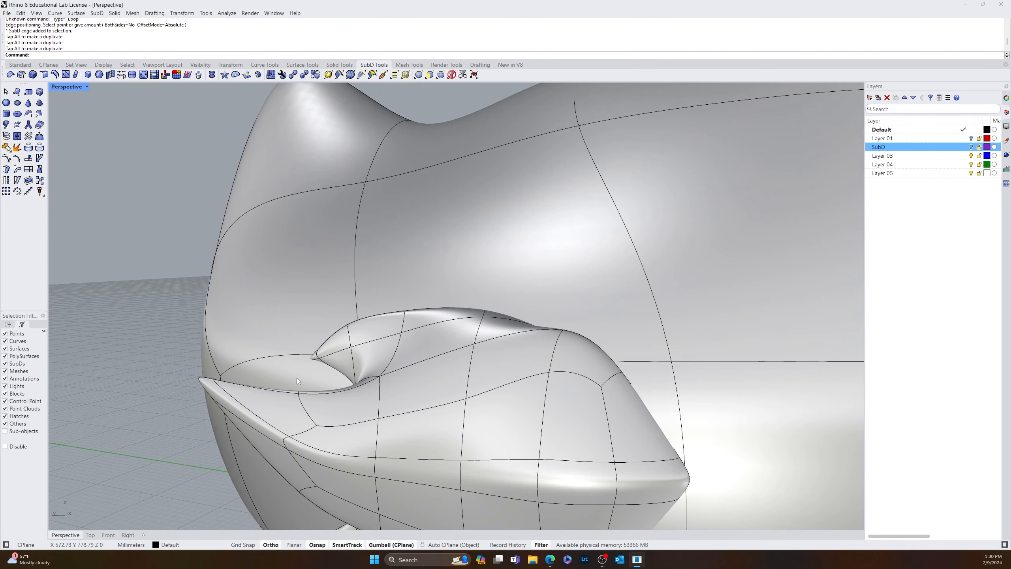
- Try to reshape the wing's upper feather by moving the SubD edges at its tip
right_click_drag(297, 378, 446, 323)
right_click_drag(551, 243, 348, 325)
scroll(401, 382, "down", 7)
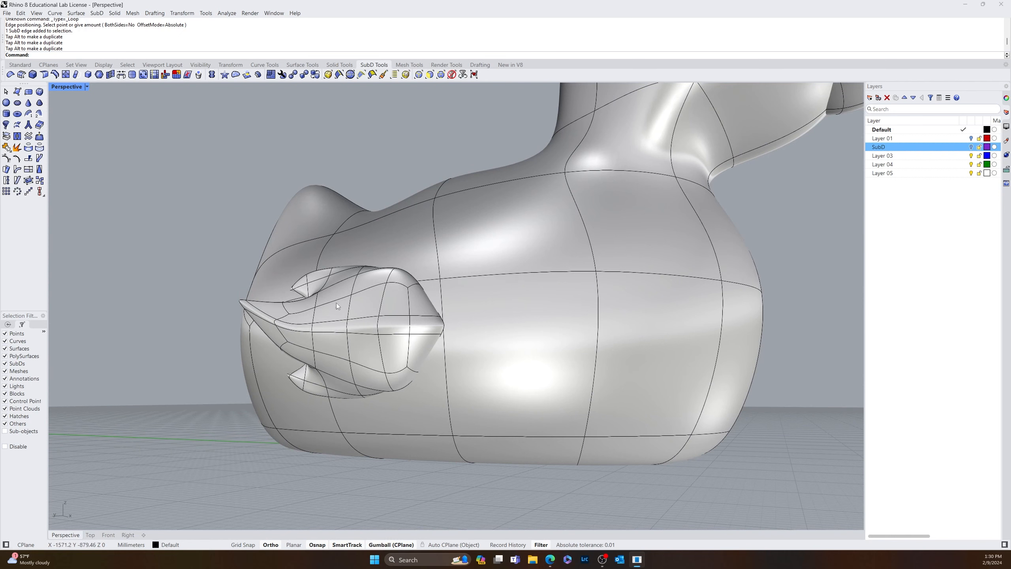
scroll(336, 303, "up", 5)
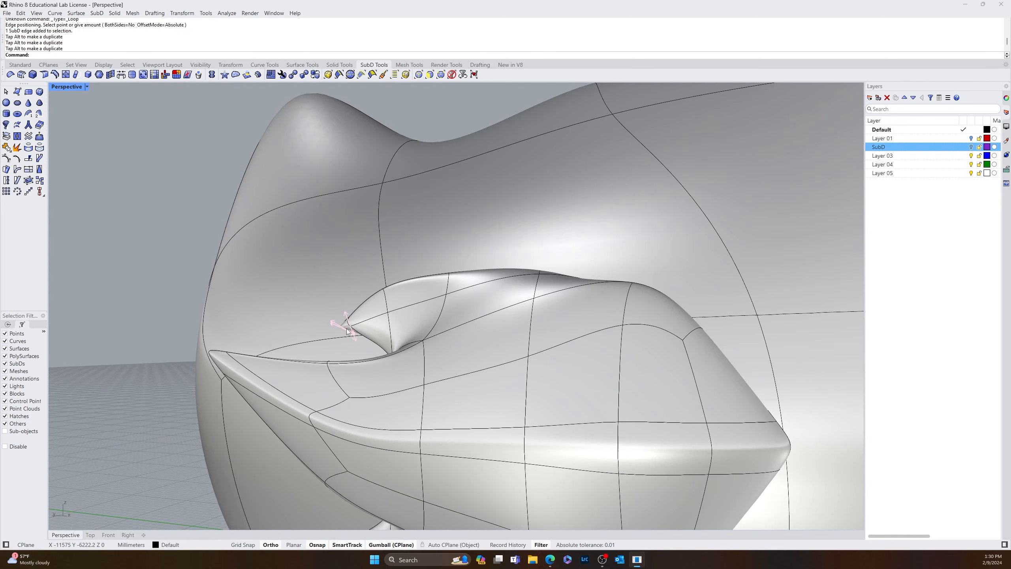
left_click(347, 328, "ctrl+shift")
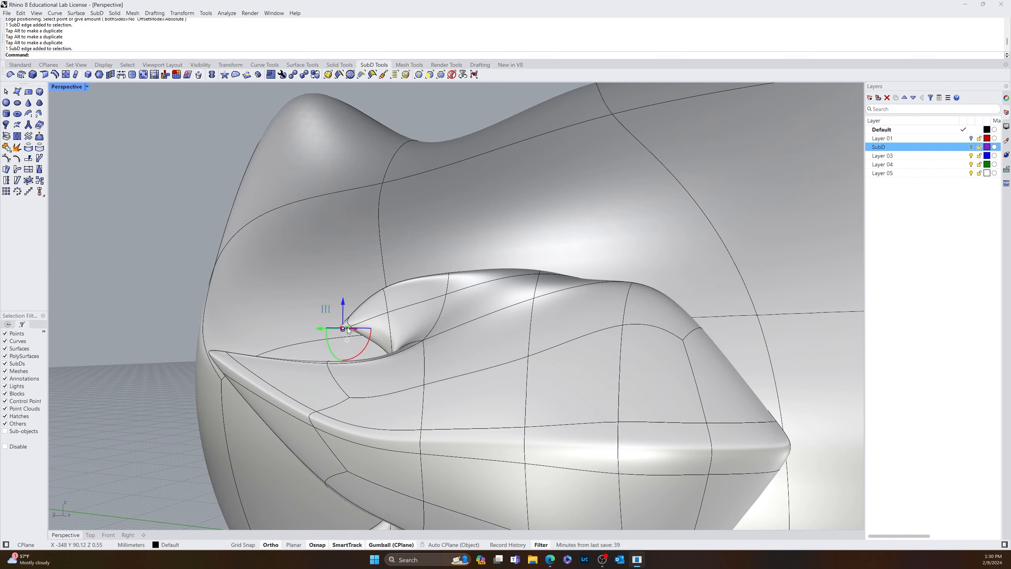
scroll(339, 330, "up", 5)
scroll(339, 331, "down", 3)
left_click(268, 350, "ctrl+shift")
scroll(263, 346, "down", 5)
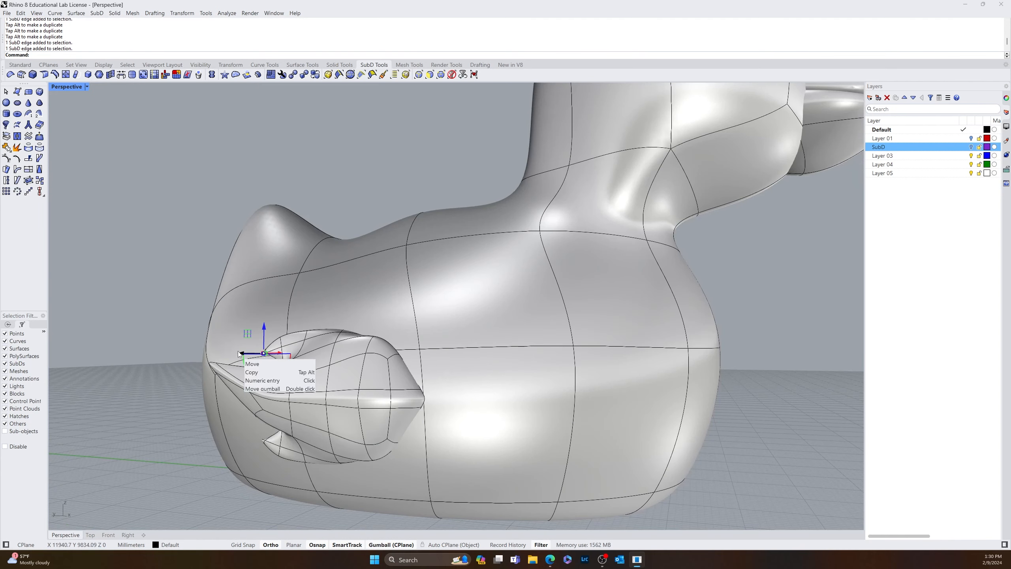
left_click_drag(240, 353, 232, 303)
scroll(371, 264, "up", 8)
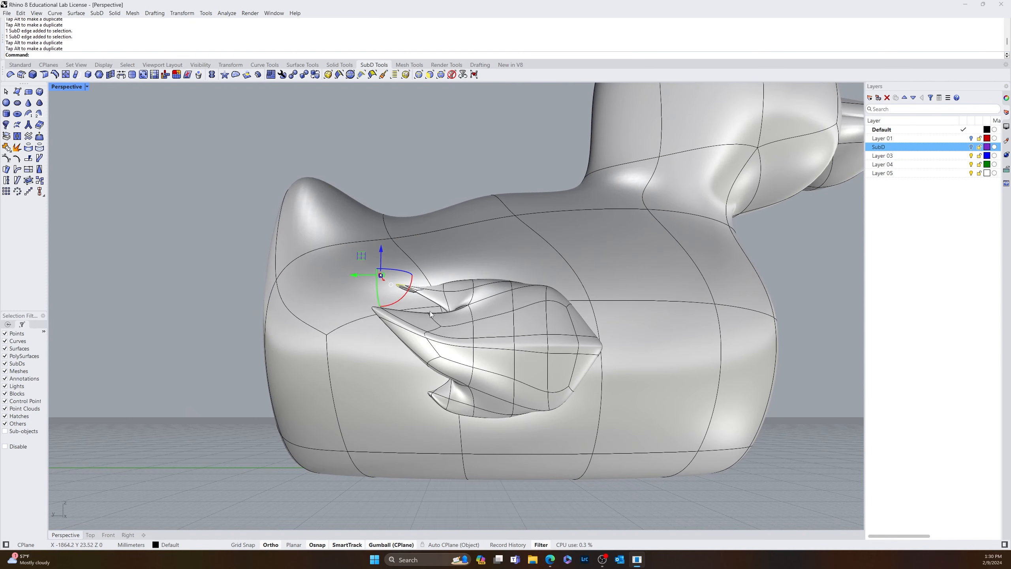
scroll(372, 265, "up", 3)
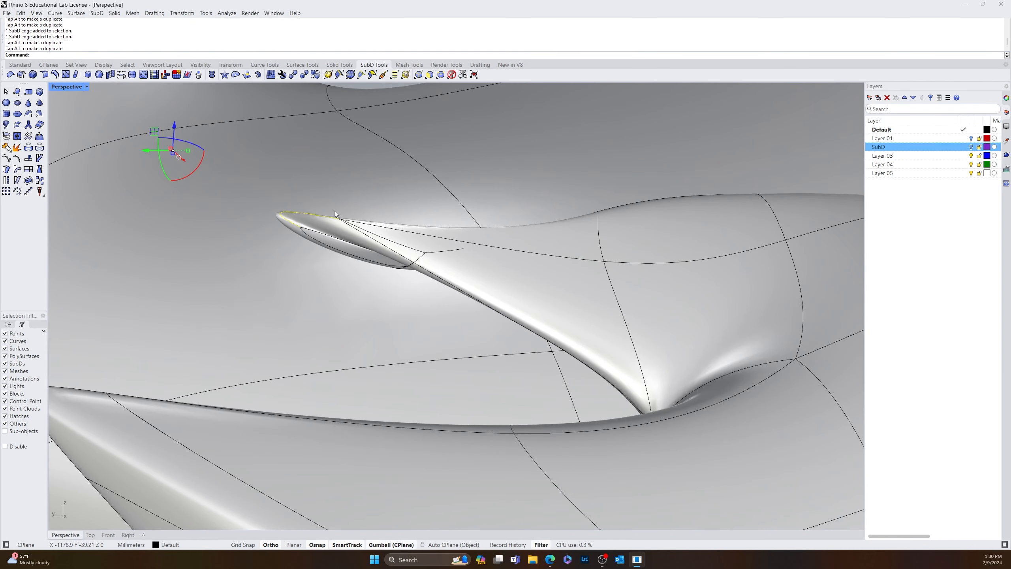
key("ctrl+z")
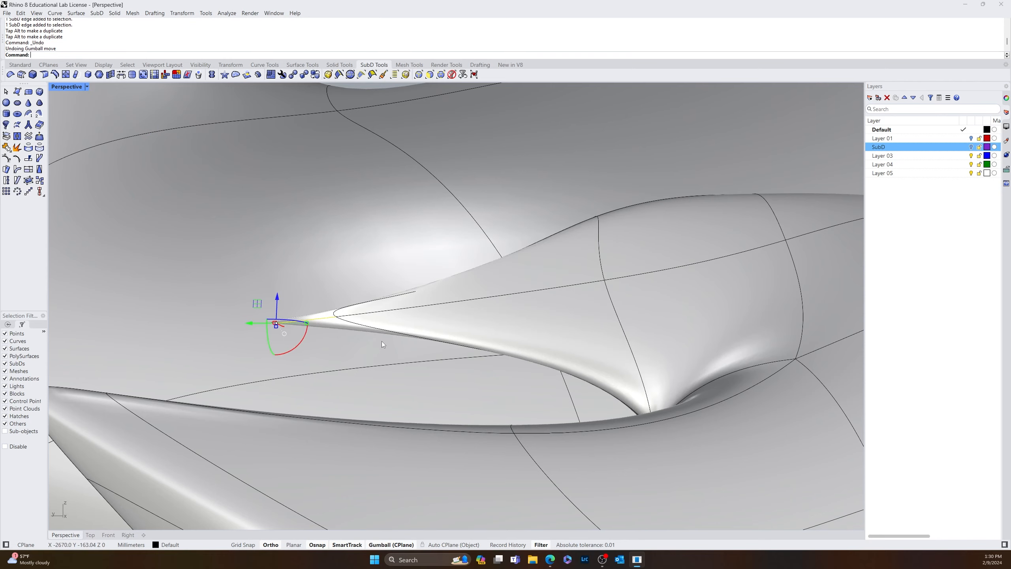
- Dissolve the SubD edge loop that runs around the wing through the upper feather's tip
right_click_drag(382, 341, 338, 330)
scroll(355, 390, "down", 10)
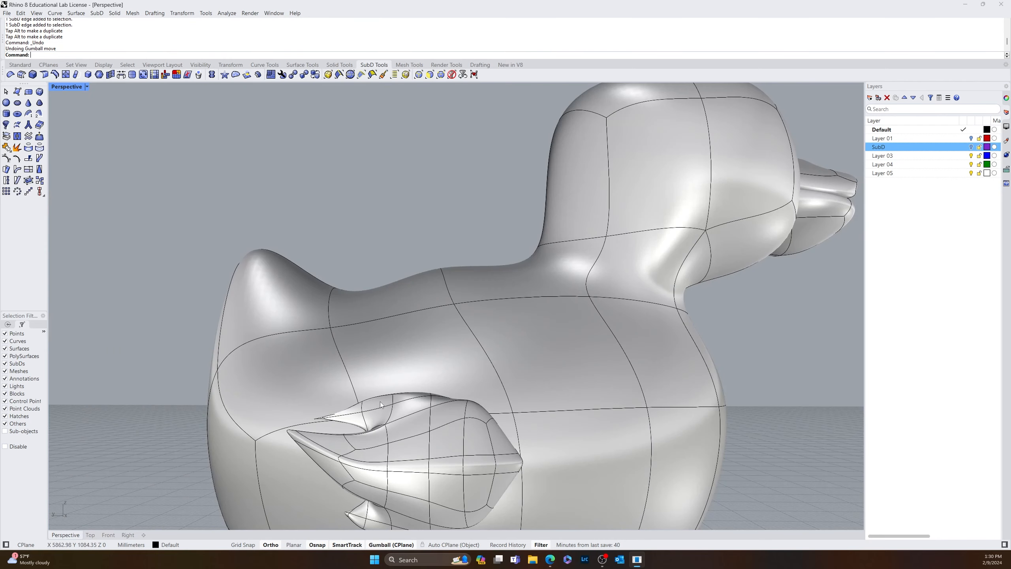
double_click(345, 418, "ctrl+shift")
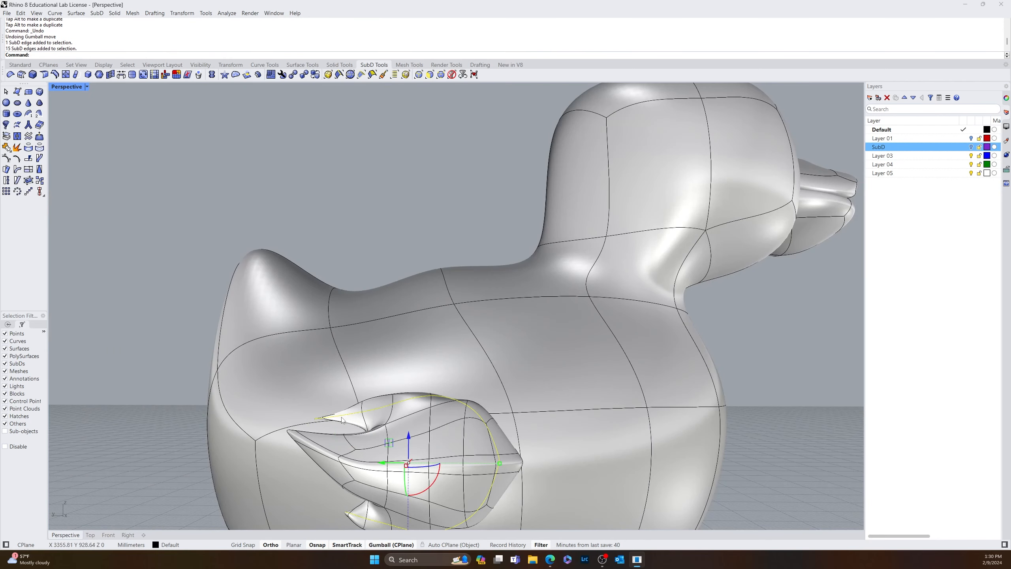
key("Delete")
right_click_drag(344, 422, 363, 424)
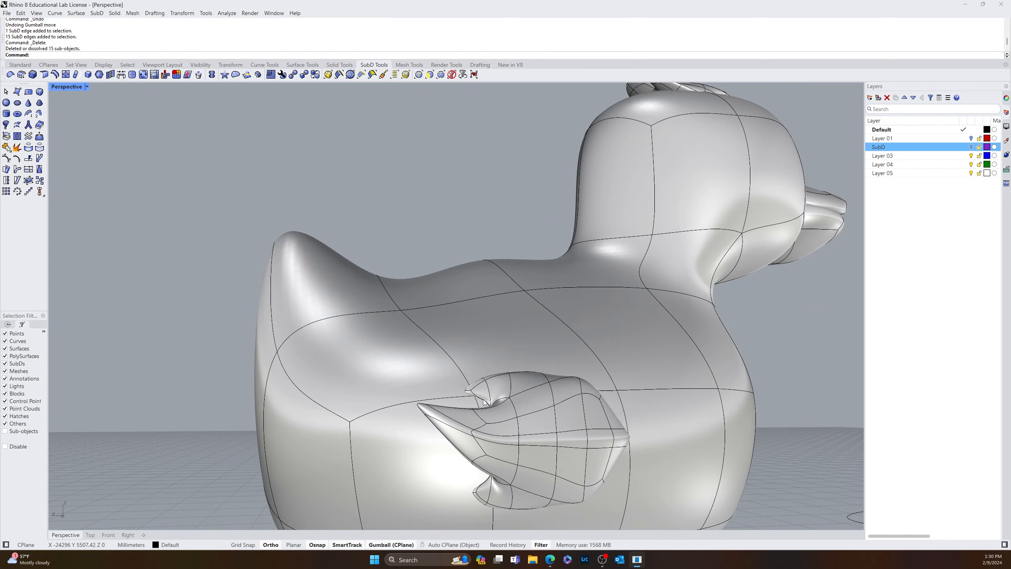
- Move and rotate the upper feather's tip edge toward the duck's tail to stretch the feather into a longer point
scroll(469, 391, "up", 5)
left_click(467, 398, "ctrl+shift")
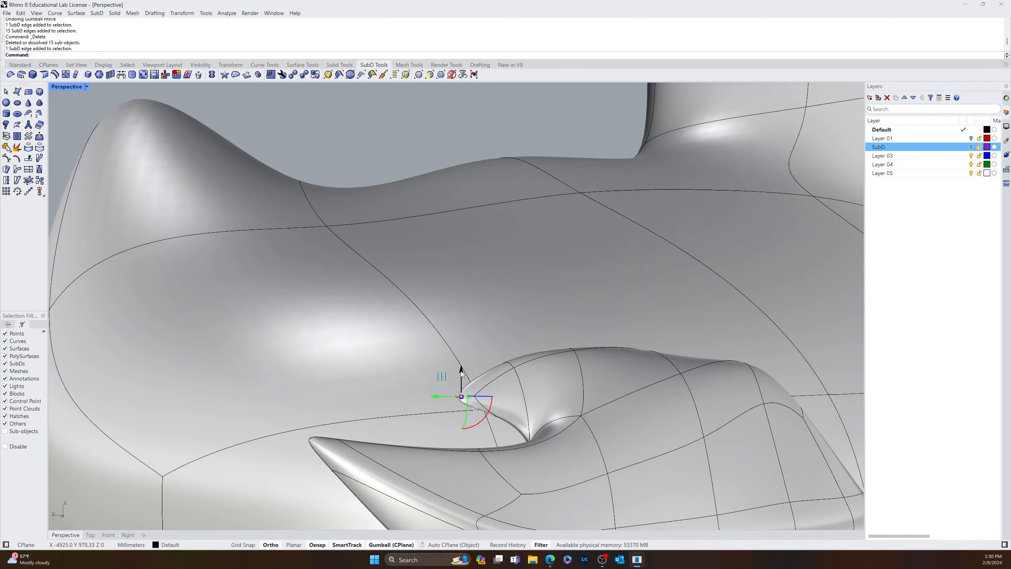
left_click_drag(461, 372, 475, 388)
left_click_drag(469, 341, 341, 335)
right_click_drag(380, 380, 440, 395)
scroll(596, 381, "down", 10)
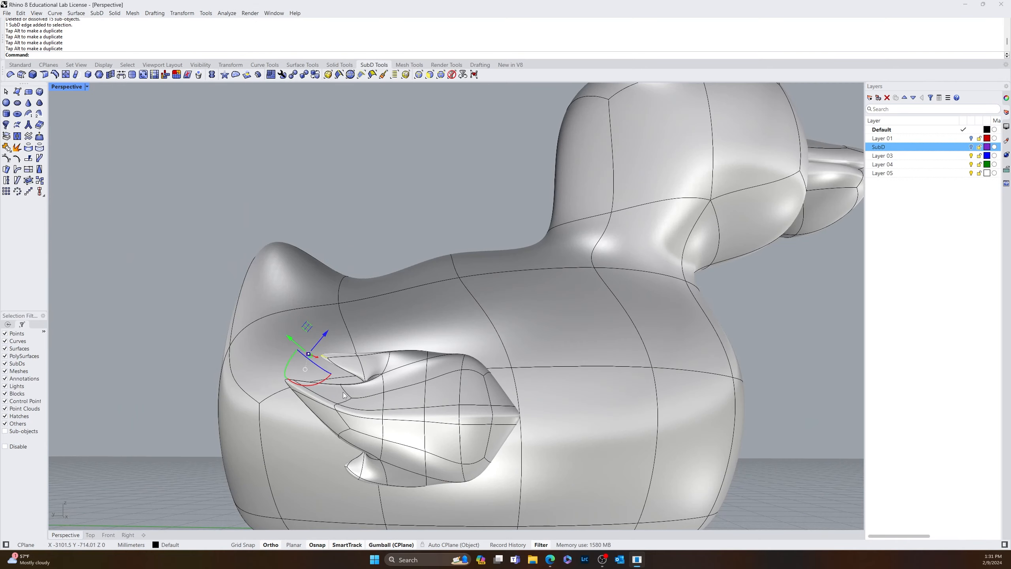
scroll(339, 420, "up", 10)
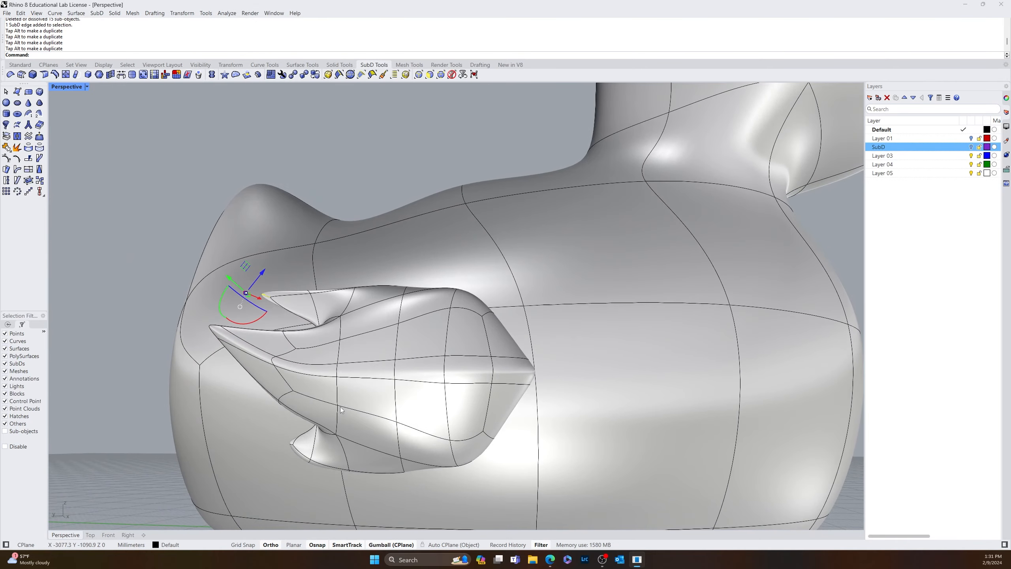
scroll(389, 343, "up", 5)
scroll(353, 335, "down", 5)
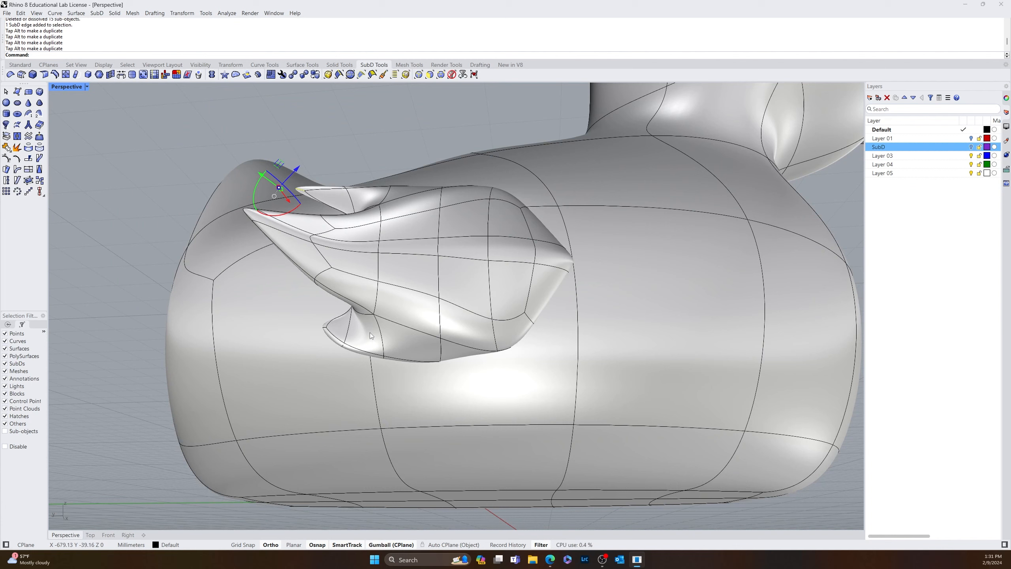
left_click(343, 330, "ctrl+shift")
left_click(368, 338, "ctrl+shift")
left_click(408, 343, "ctrl+shift")
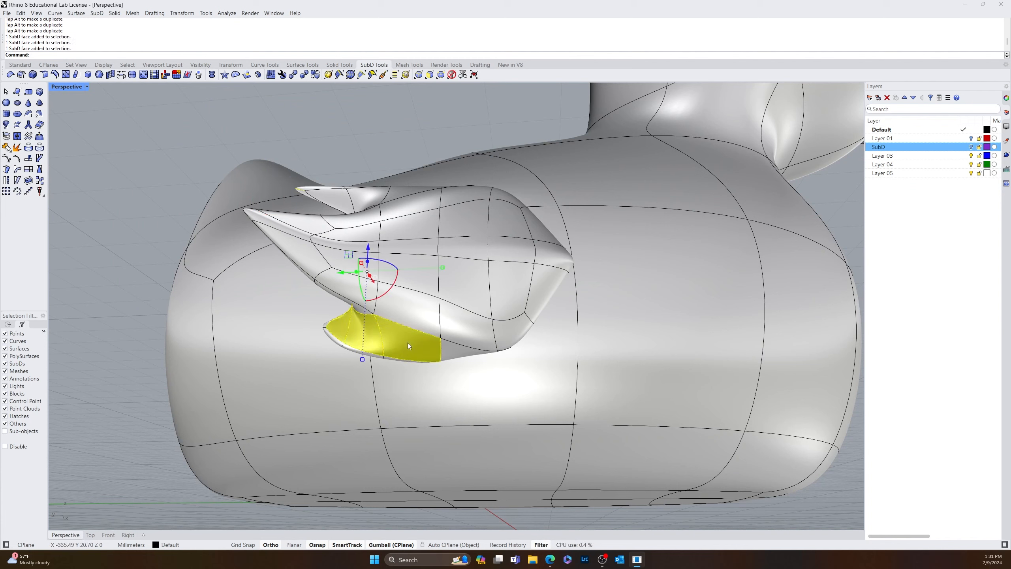
left_click(453, 348, "ctrl+shift")
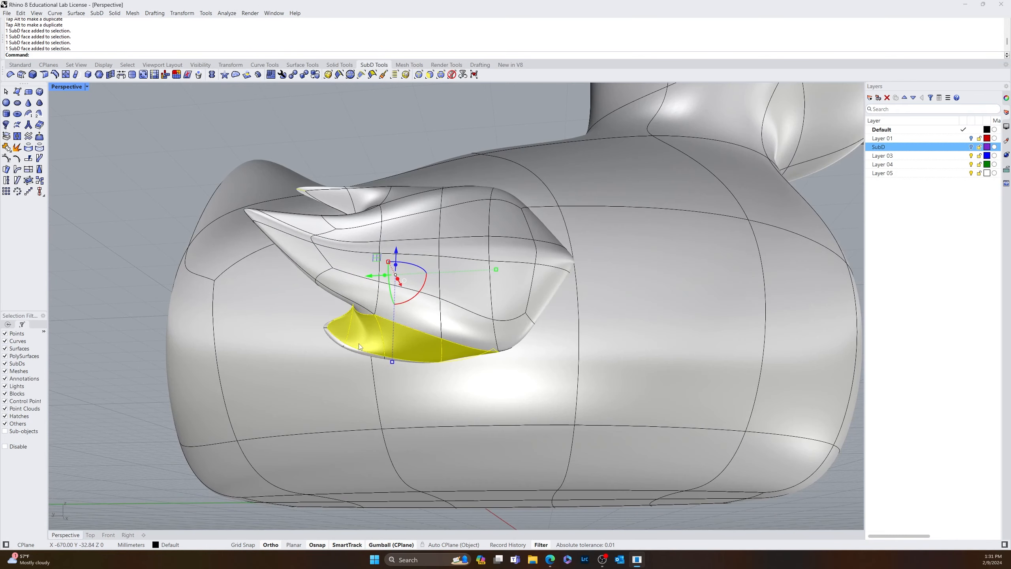
- Isolate the wing SubD from the rest of the duck and zoom to it
left_click(437, 285)
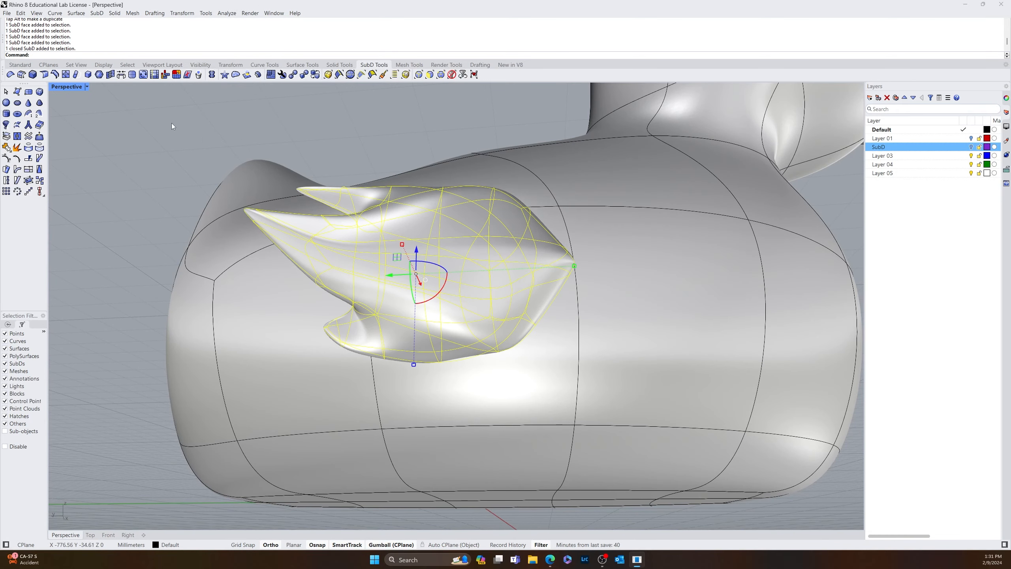
middle_click(148, 121)
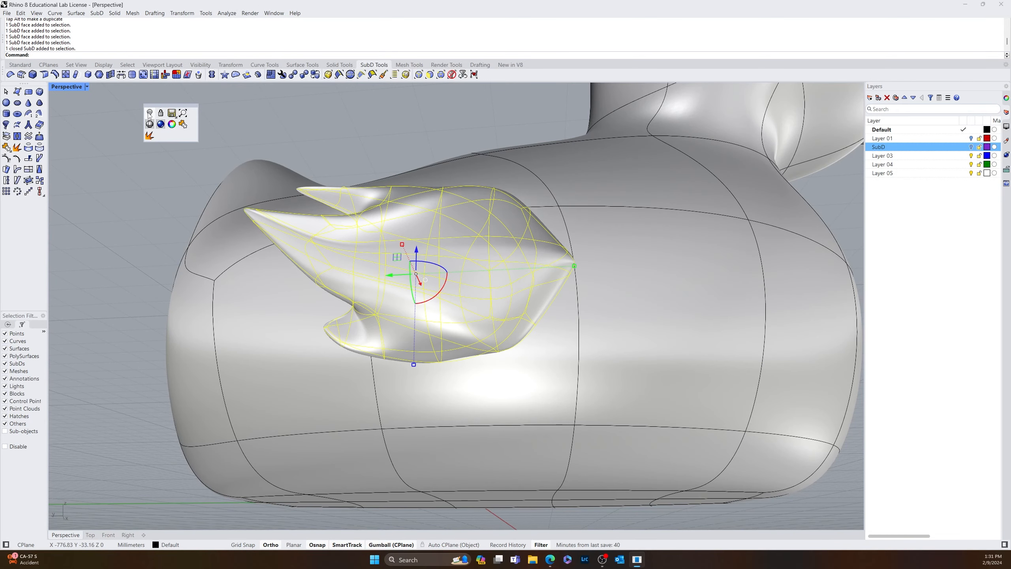
left_click(150, 114)
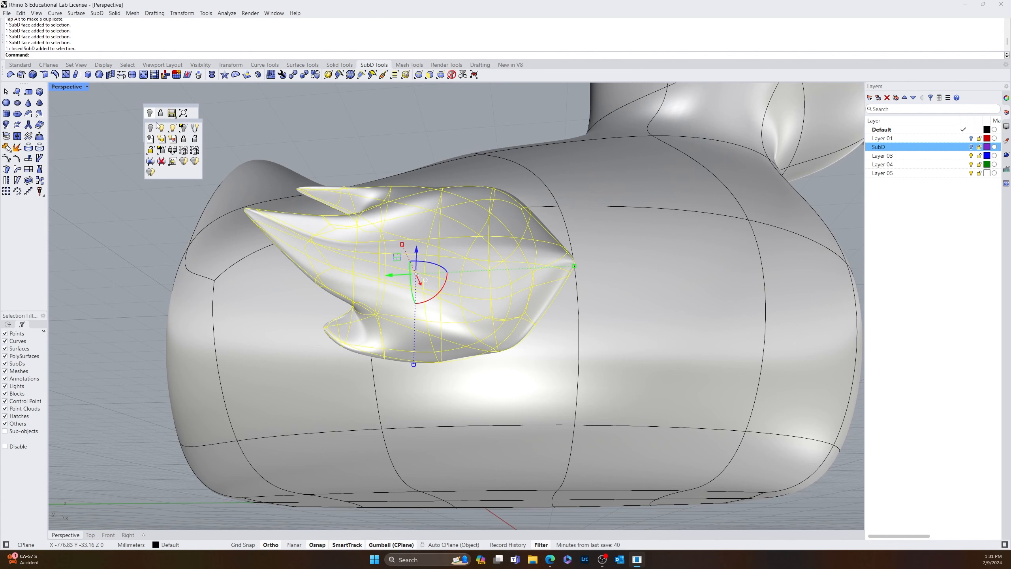
left_click(183, 129)
left_click(317, 315)
right_click_drag(317, 316, 598, 365)
left_click(808, 382)
type("z")
key("Return")
type("s")
key("Return")
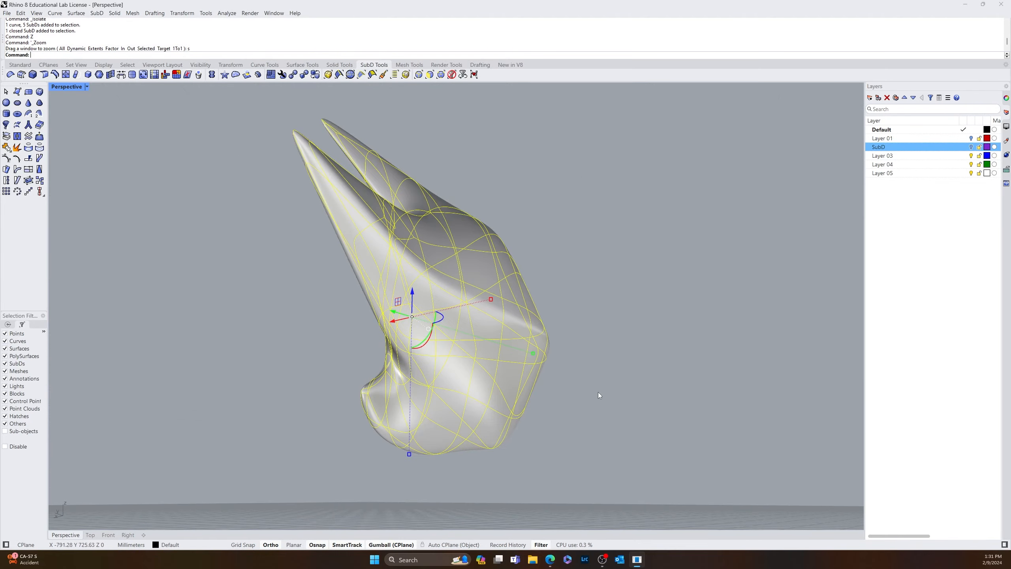
left_click(500, 443)
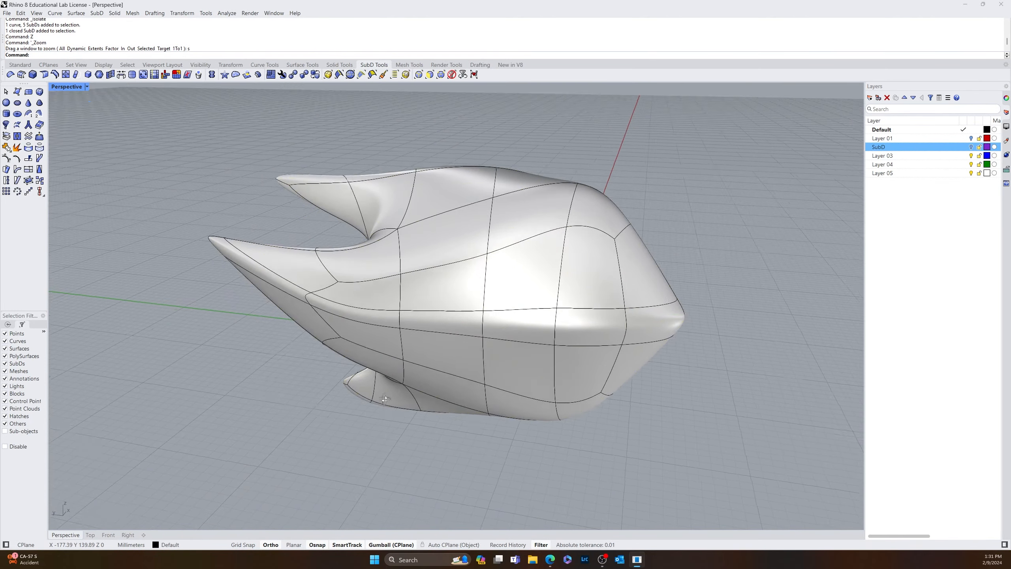
- Restrict selection to SubD faces and move the four faces along the lower feather's bottom rim upward
right_click_drag(500, 443, 426, 441)
scroll(376, 445, "up", 5)
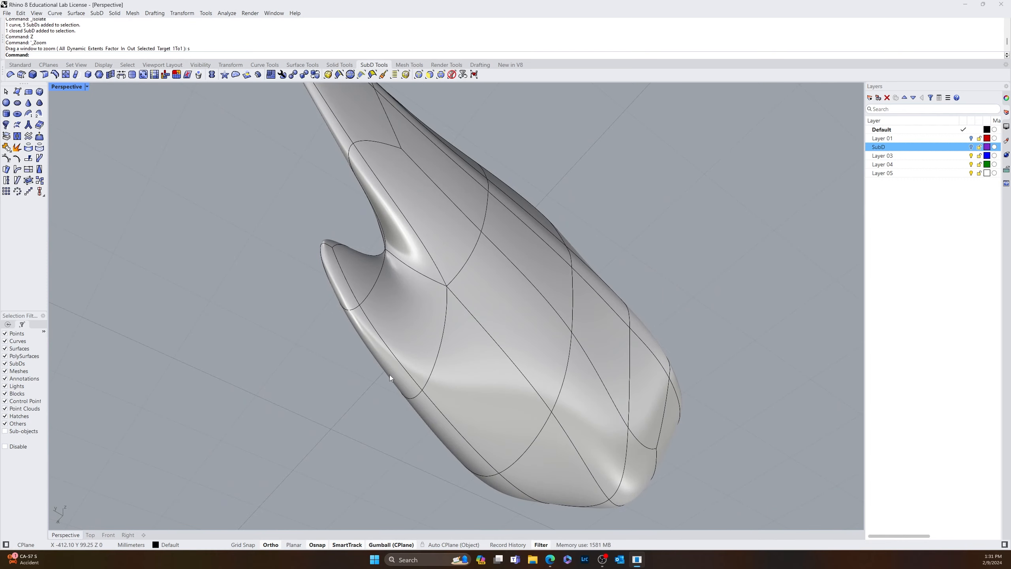
left_click(429, 76)
left_click(335, 269)
left_click(371, 338, "shift")
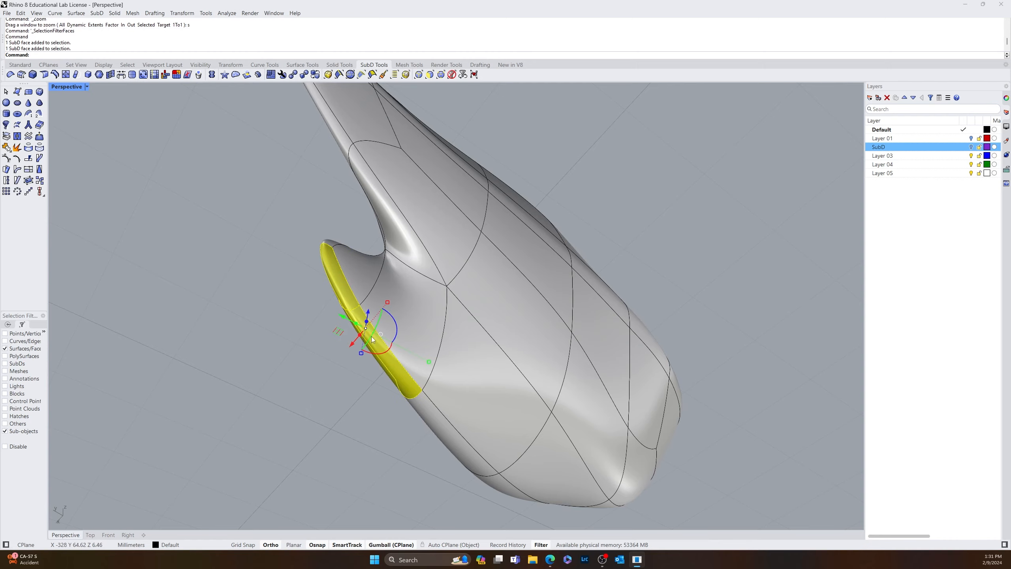
left_click(452, 441, "shift")
left_click(504, 488, "shift")
right_click_drag(504, 489, 487, 454)
right_click_drag(475, 397, 495, 397)
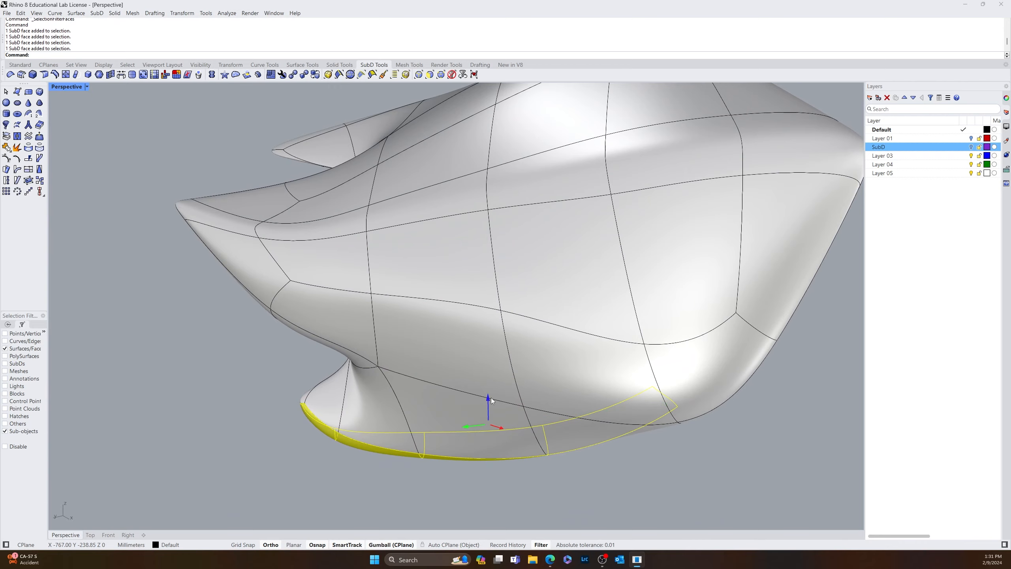
mouse_move(492, 397)
left_mouse_down()
mouse_move(500, 333)
mouse_move(484, 383)
left_mouse_up()
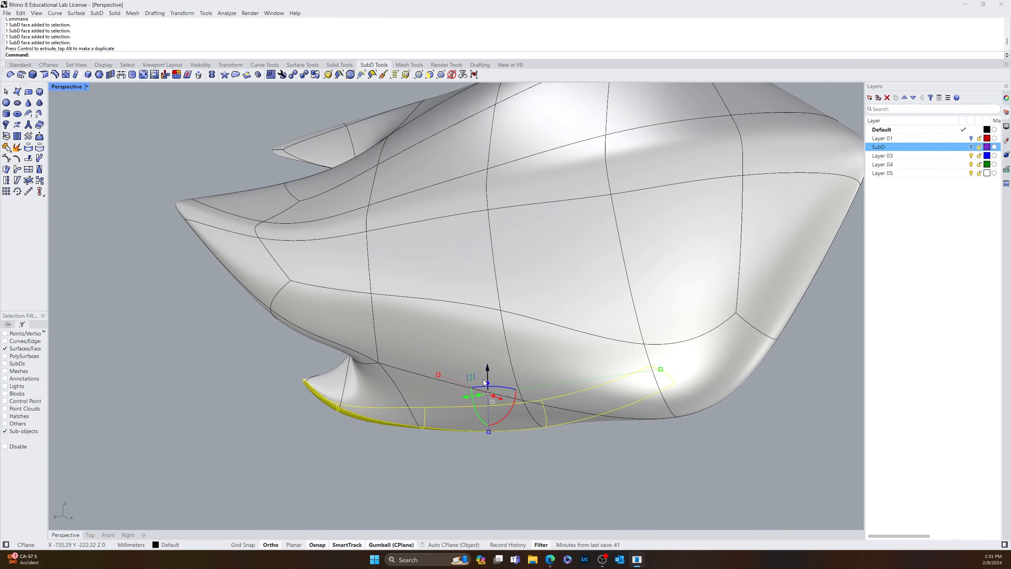
right_click_drag(484, 382, 548, 401)
key("Escape")
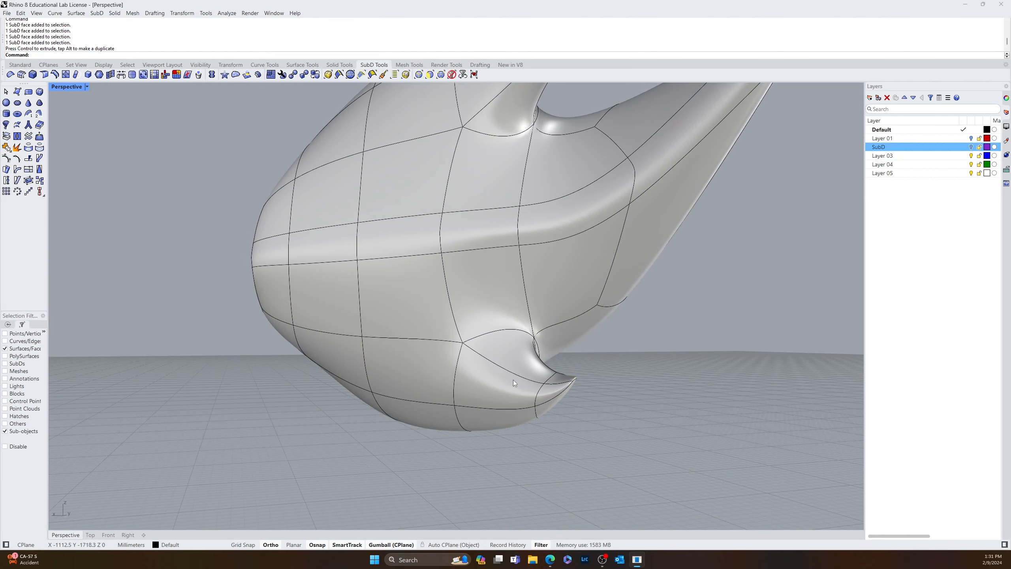
- Restrict selection to SubD edges and dissolve the two edges running along the lower feather to its tip, plus one more edge on that feather
left_click(550, 382)
right_click_drag(550, 383, 306, 216)
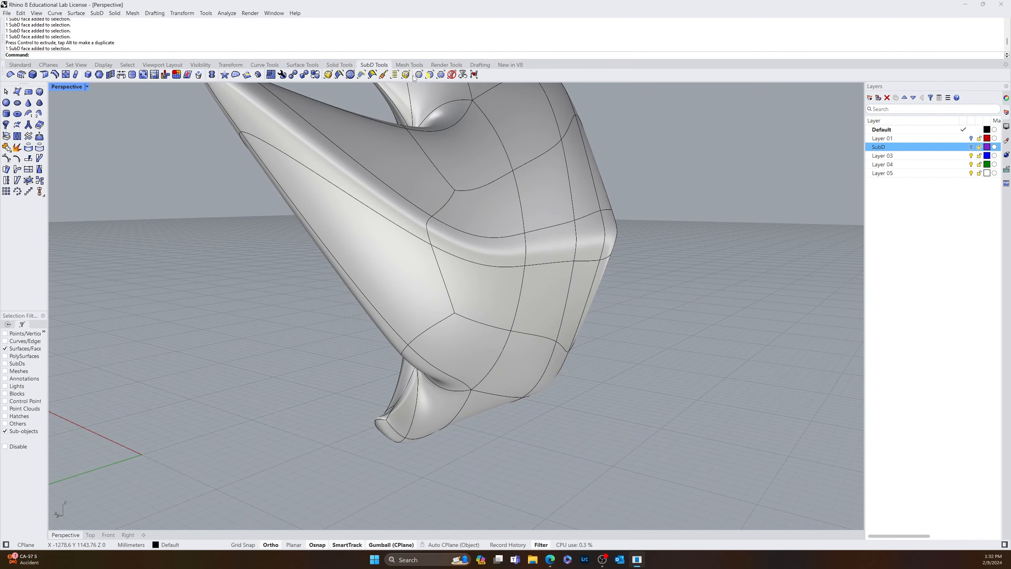
right_click_drag(358, 160, 514, 398)
scroll(520, 448, "up", 6)
left_click(529, 430)
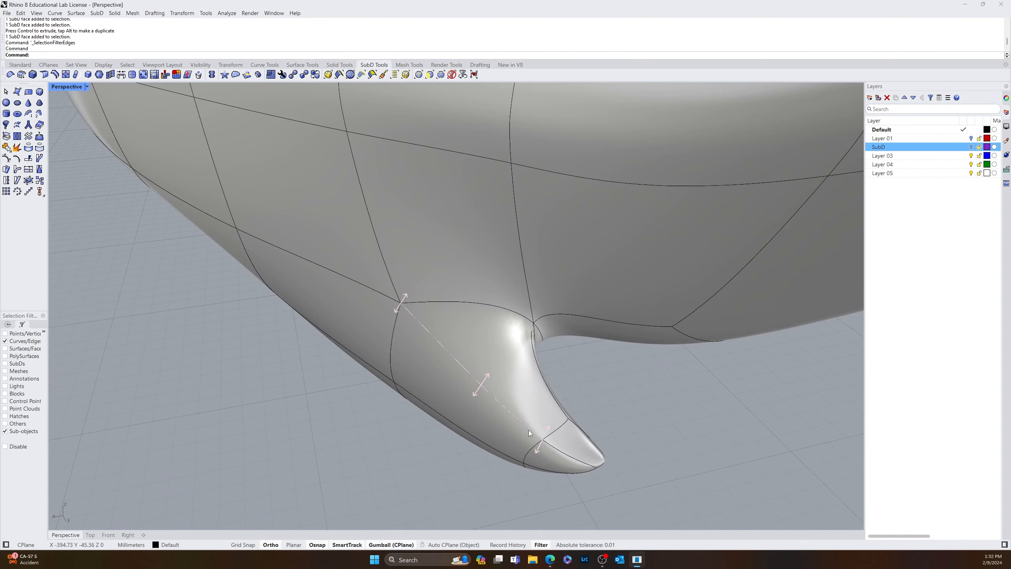
left_click(553, 445, "shift")
left_click(524, 427, "shift")
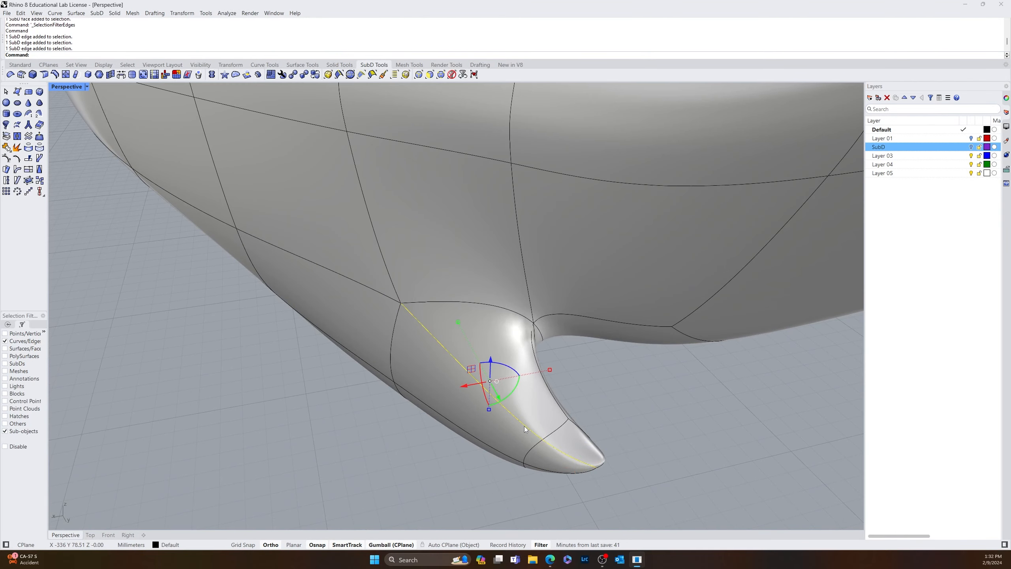
key("Delete")
right_click_drag(558, 424, 500, 371)
left_click(559, 394)
key("Delete")
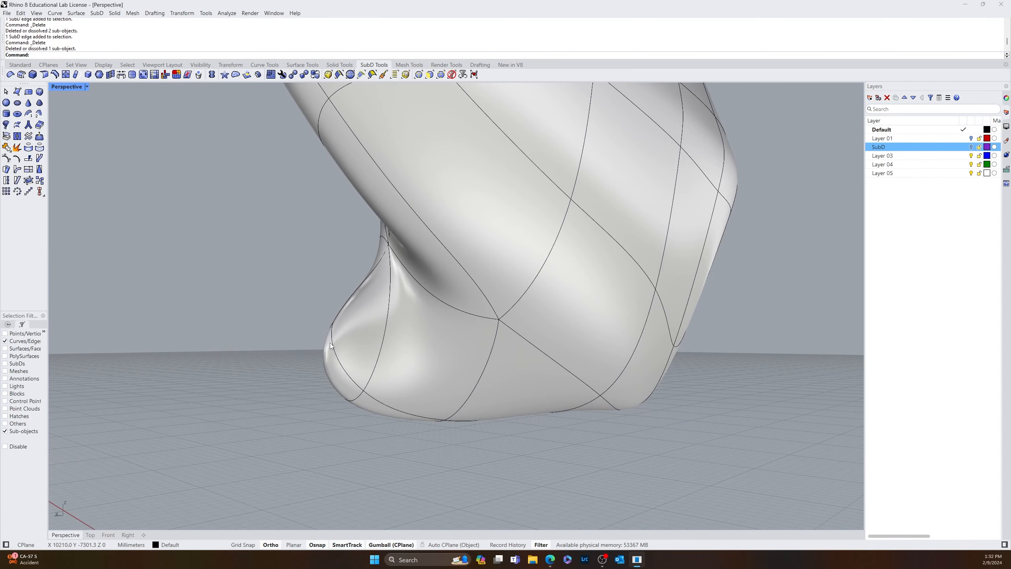
- Raise the short edge crossing the lower feather's tip, then clear the selection
right_click_drag(331, 343, 494, 400)
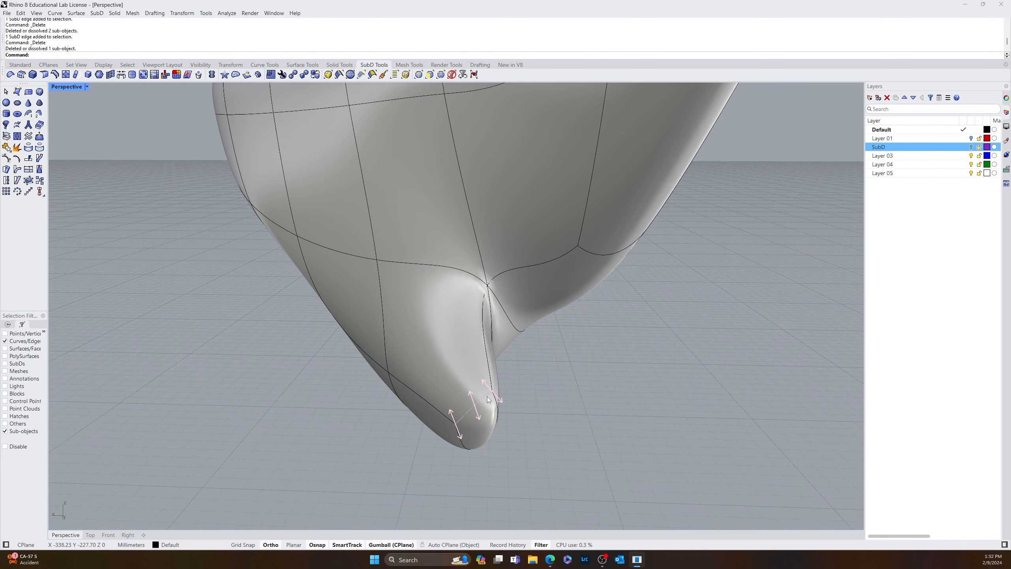
left_click(483, 400)
left_click_drag(478, 385, 477, 321)
right_click_drag(622, 405, 517, 385)
left_click(445, 390)
- Raise the middle feather's upper edge beside the notch that separates it from the upper feather
scroll(444, 390, "down", 7)
right_click_drag(444, 390, 523, 287)
scroll(486, 391, "down", 5)
scroll(483, 300, "up", 5)
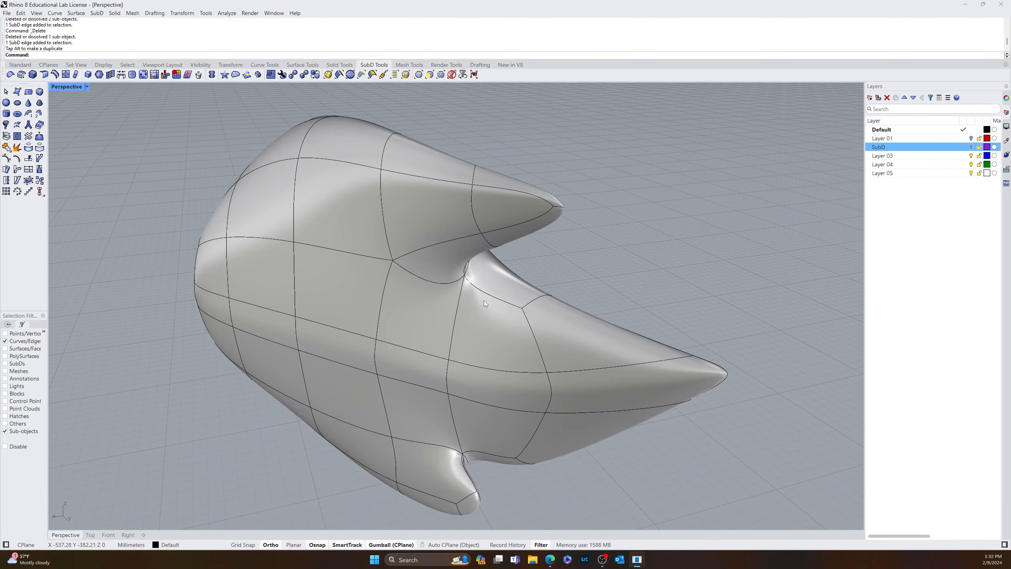
left_click(495, 299)
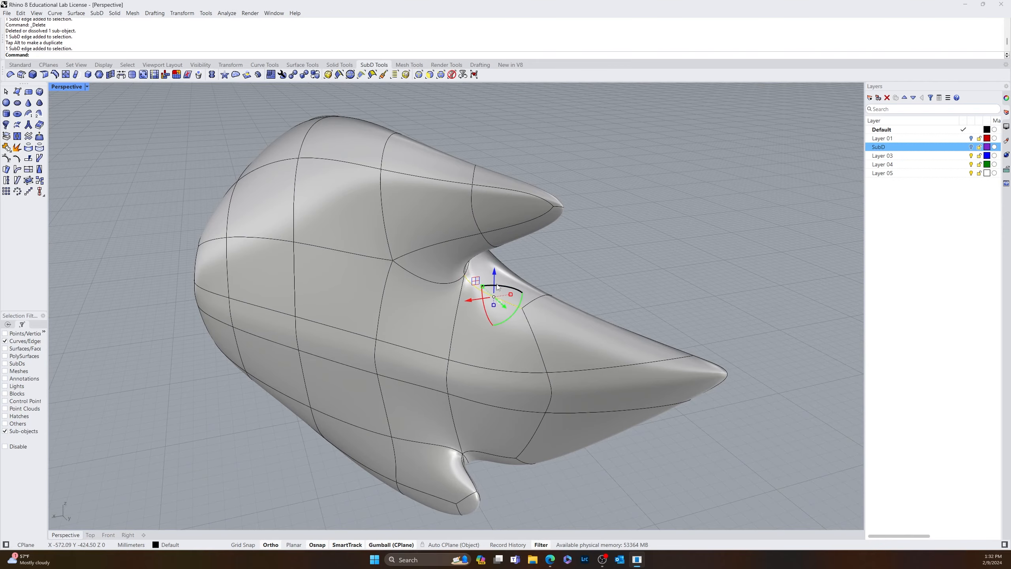
left_click_drag(495, 272, 506, 228)
key("Escape")
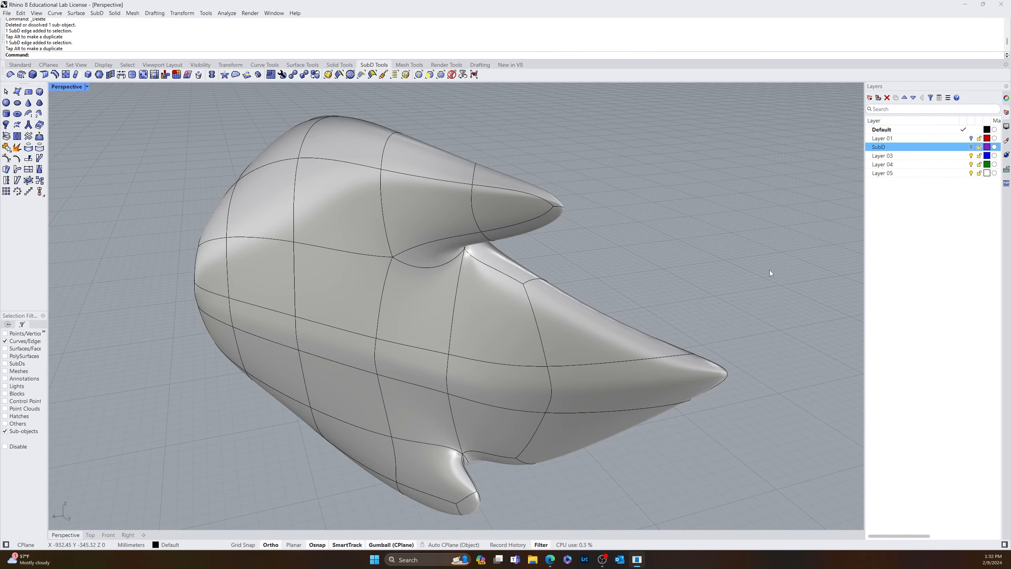
right_click_drag(770, 271, 709, 347)
scroll(646, 252, "down", 5)
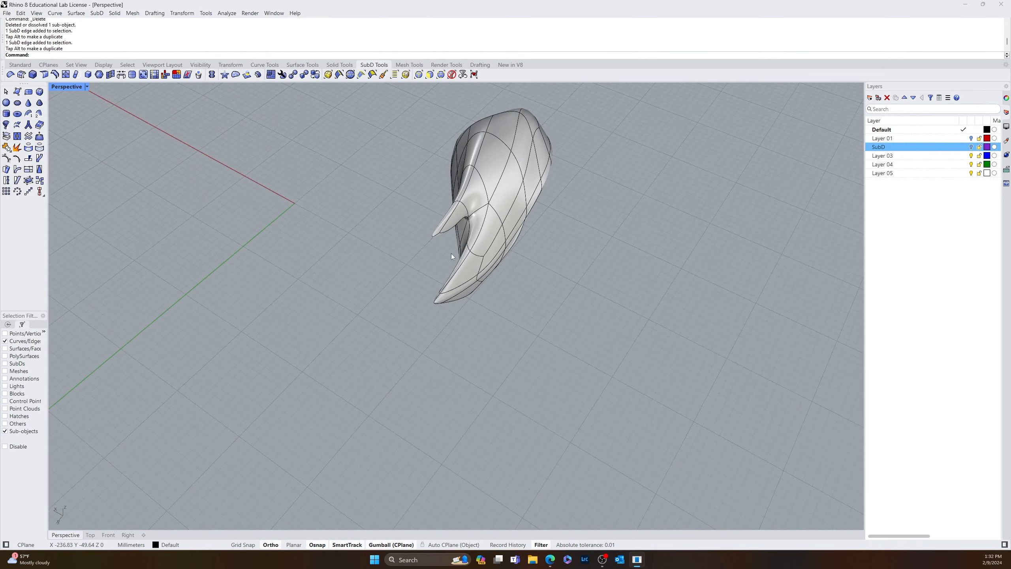
- Select the five SubD edges at the upper feather's tip and lower them toward the middle feather
scroll(451, 253, "up", 5)
right_click_drag(451, 271, 433, 251)
scroll(432, 248, "down", 5)
right_click_drag(514, 185, 465, 127)
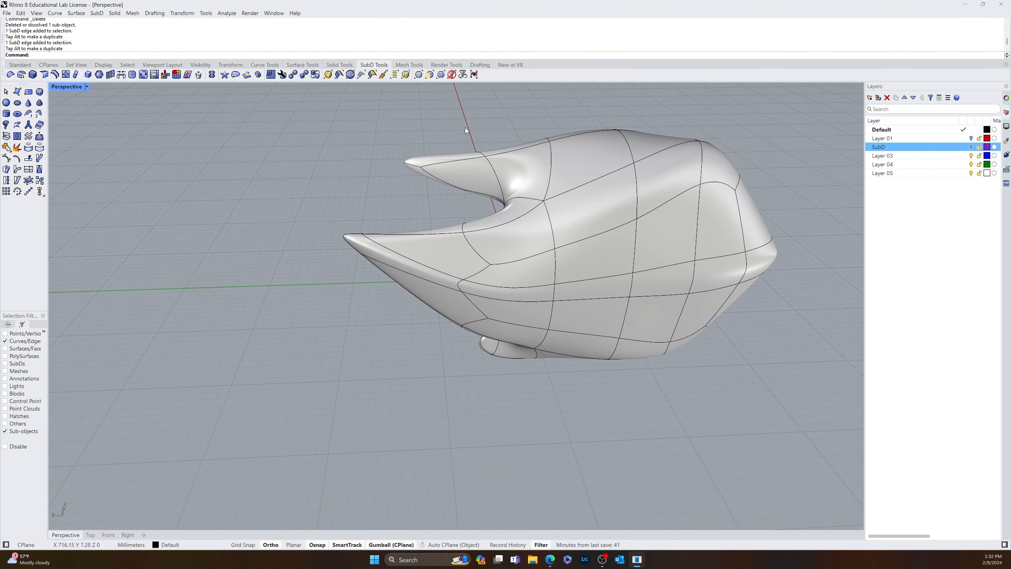
left_click_drag(464, 125, 389, 194)
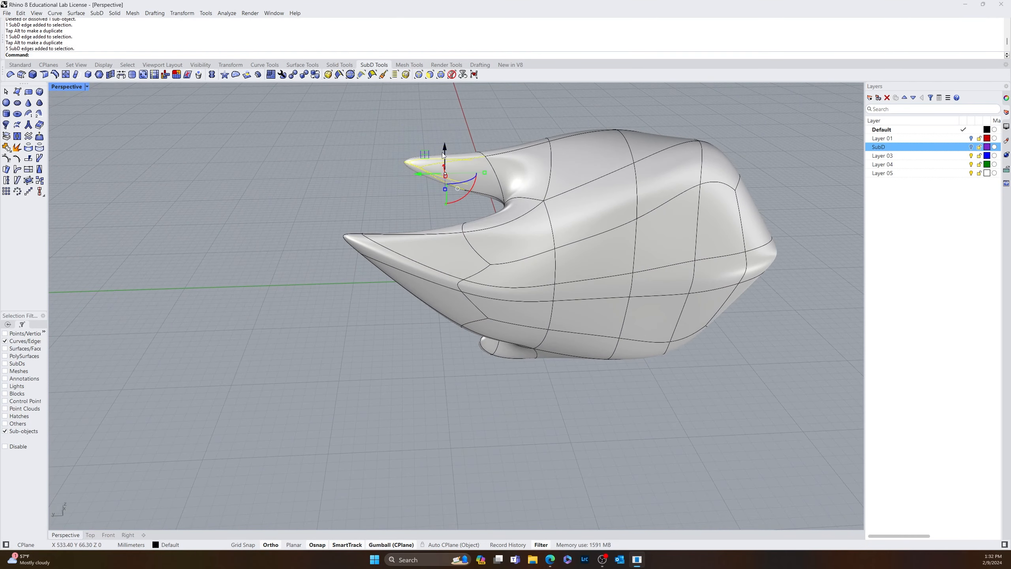
left_click_drag(445, 149, 444, 186)
right_click_drag(444, 186, 583, 251)
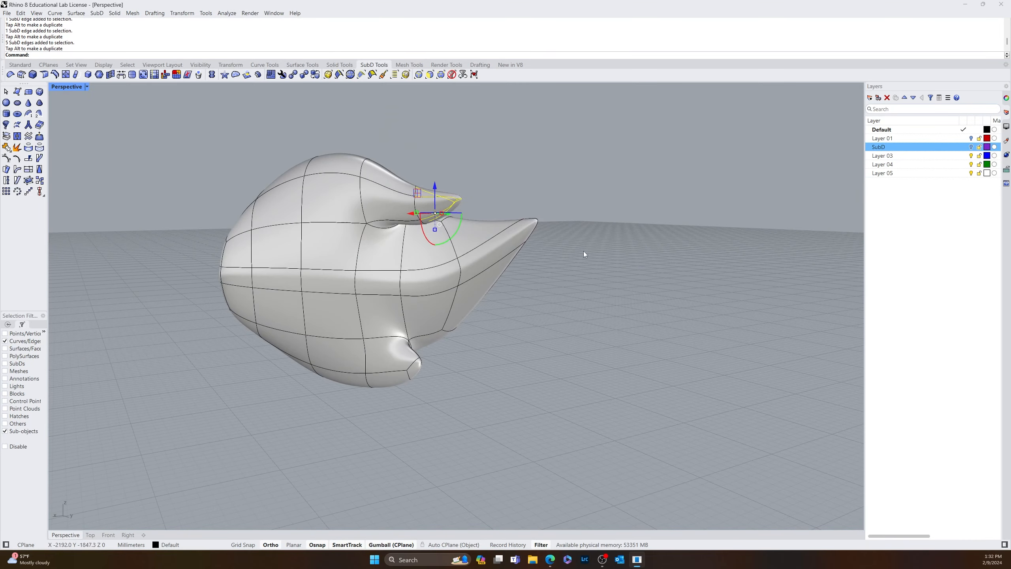
right_click_drag(574, 210, 466, 236)
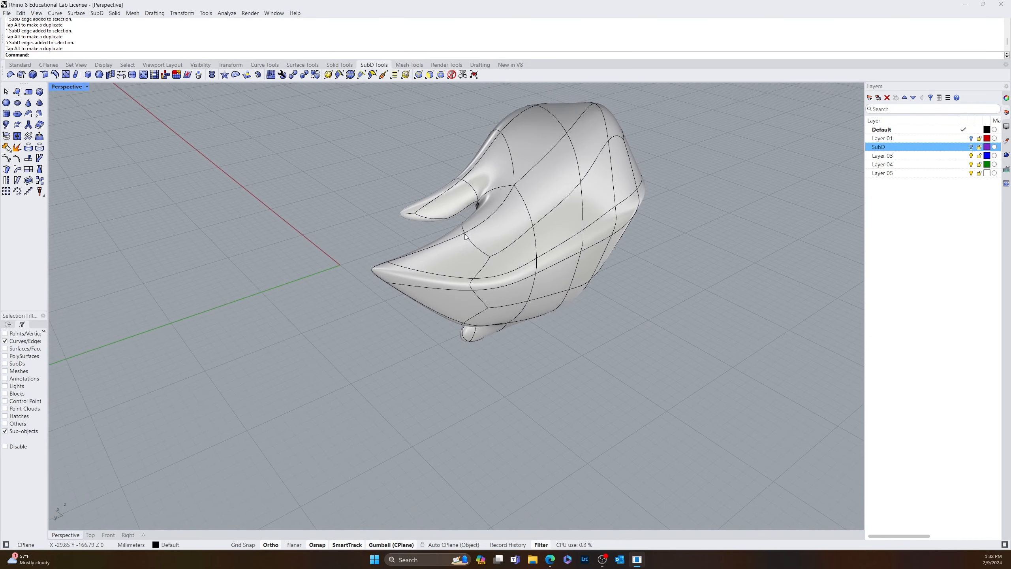
- Show the hidden objects again to check the wing against the whole duck body
left_click_drag(387, 223, 444, 196)
right_click_drag(372, 224, 329, 261)
scroll(420, 271, "up", 5)
right_click_drag(423, 276, 434, 299)
middle_click(259, 300)
left_click(247, 287)
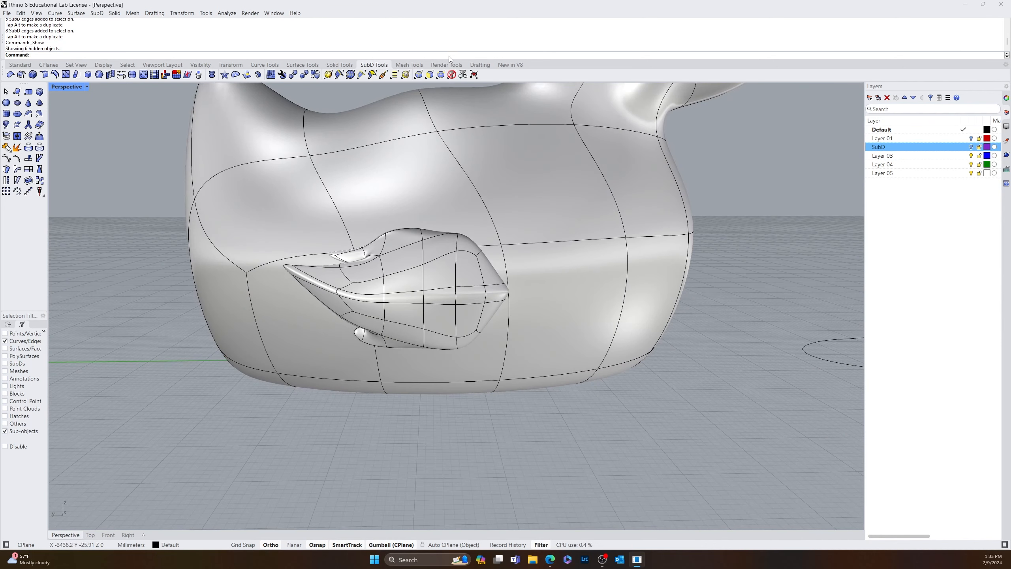
- Restore the selection filter to whole objects and scale the wing taller vertically
right_click_drag(594, 227, 397, 335)
left_click(433, 288)
left_click_drag(392, 340, 393, 366)
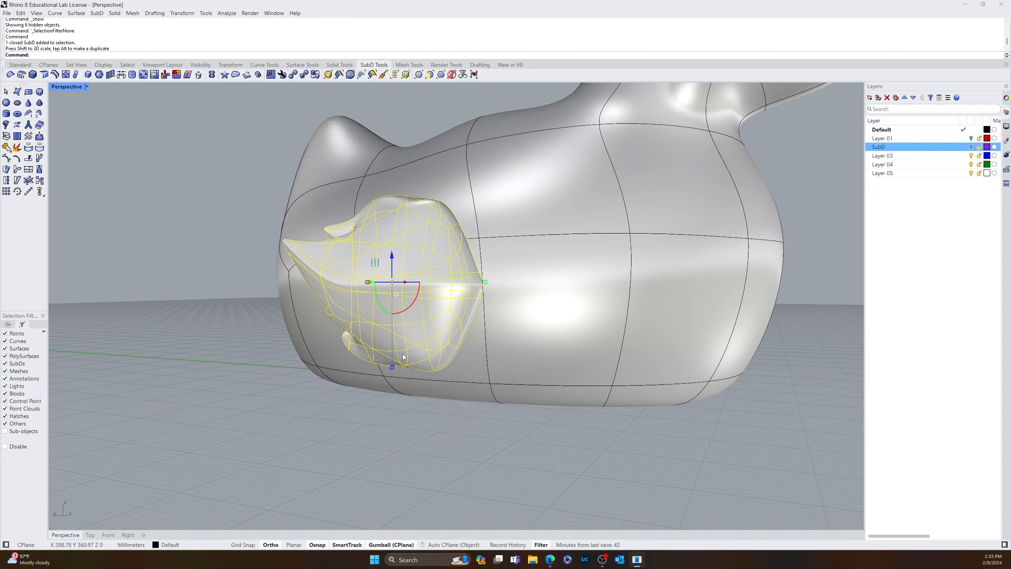
- Move the wing sideways into the duck's body and scale its thickness outward
right_click_drag(417, 296, 384, 335)
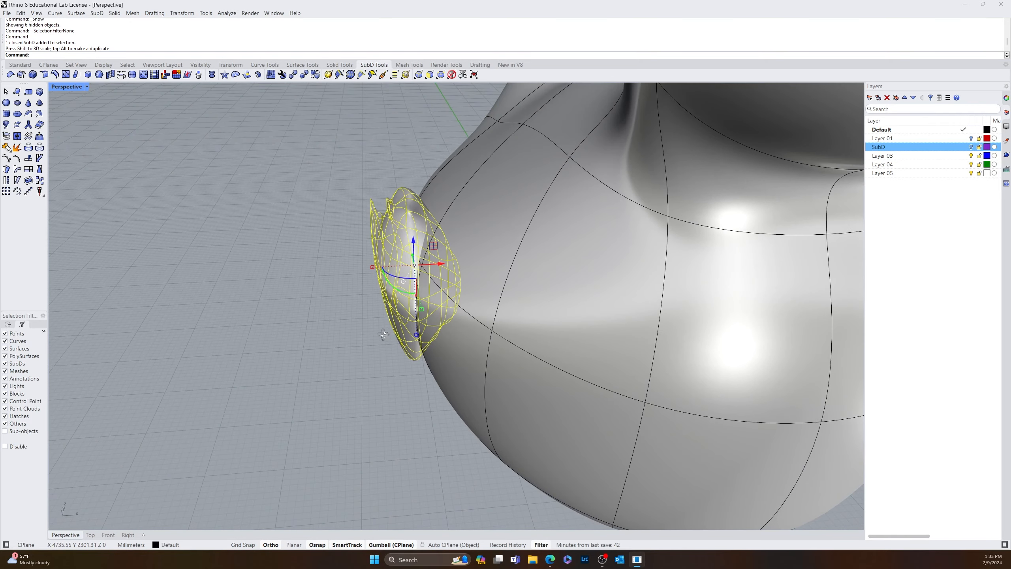
left_click_drag(444, 266, 462, 260)
right_click_drag(462, 260, 416, 268)
left_click_drag(400, 259, 366, 257)
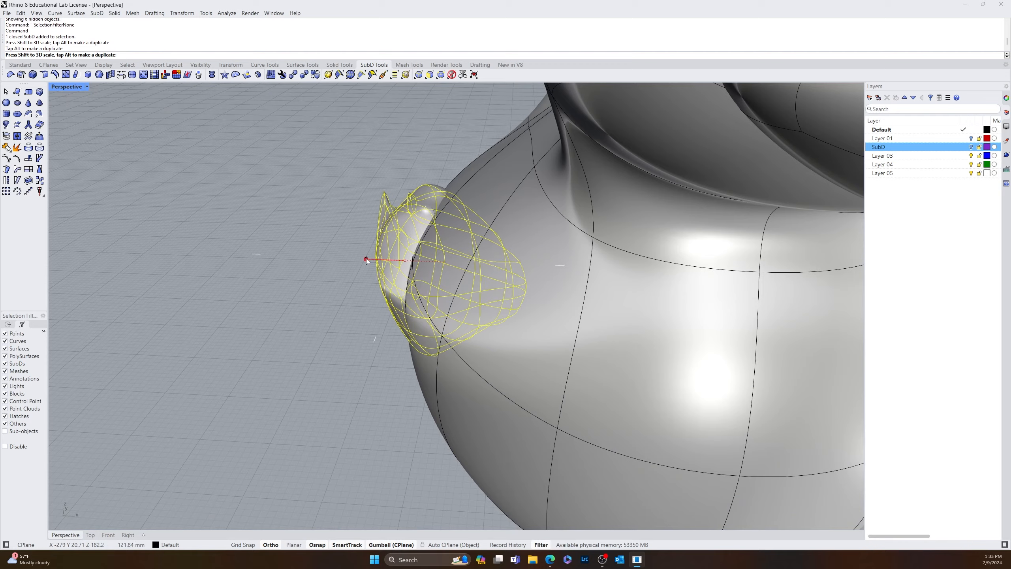
- Rotate the wing slightly about its vertical axis to angle it against the body, and deselect it
right_click_drag(341, 317, 483, 383)
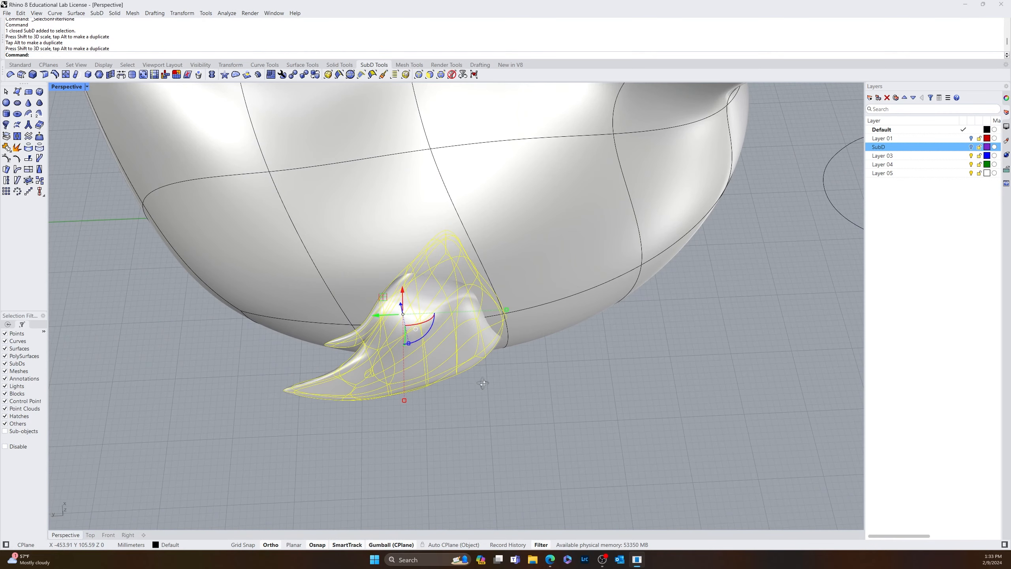
left_click_drag(422, 342, 420, 338, "shift")
left_click(542, 381)
right_click_drag(542, 381, 514, 347)
- Reselect the wing, slide it forward along the body and adjust its placement against the side
left_click(426, 333)
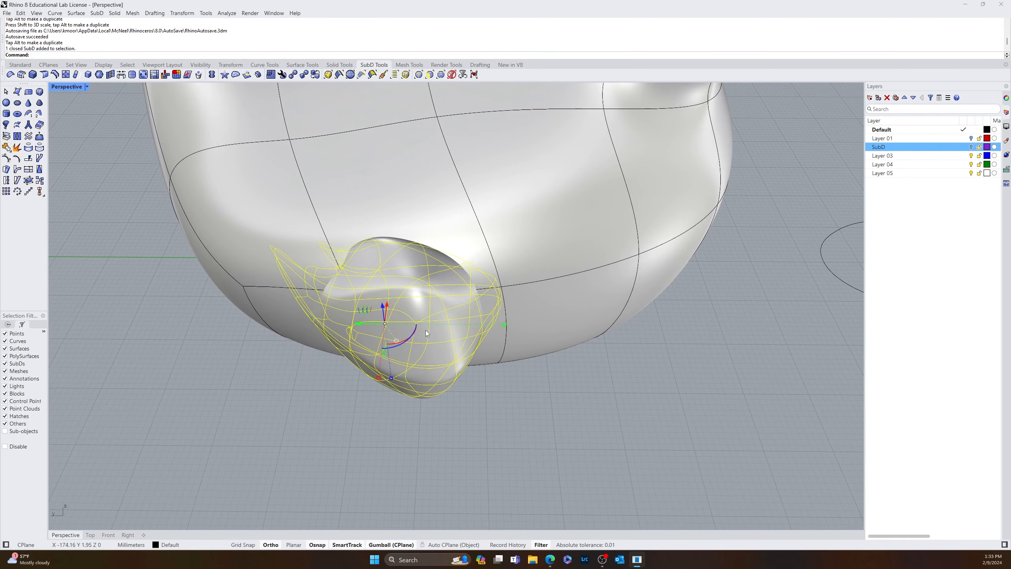
left_click_drag(360, 321, 420, 331)
right_click_drag(422, 331, 350, 326)
left_click_drag(384, 322, 406, 330, "shift")
- Raise the wing slightly and fine-tune its angle to follow the body's curve
right_click_drag(408, 330, 474, 293)
left_click_drag(427, 241, 427, 228)
left_click_drag(450, 281, 442, 288, "shift")
left_click(488, 423)
mouse_move(488, 422)
right_mouse_down()
mouse_move(442, 419)
mouse_move(479, 406)
right_mouse_up()
- Scale the whole wing slightly longer and taller on the duck's side
scroll(479, 407, "down", 10)
scroll(498, 388, "up", 8)
left_click(502, 392)
left_click_drag(553, 397, 586, 399)
left_click_drag(497, 449, 499, 468)
left_click(503, 503)
- Select a single SubD face by the wing's feathered rear end and move it upward slightly
right_click_drag(503, 503, 557, 458)
scroll(508, 433, "up", 8)
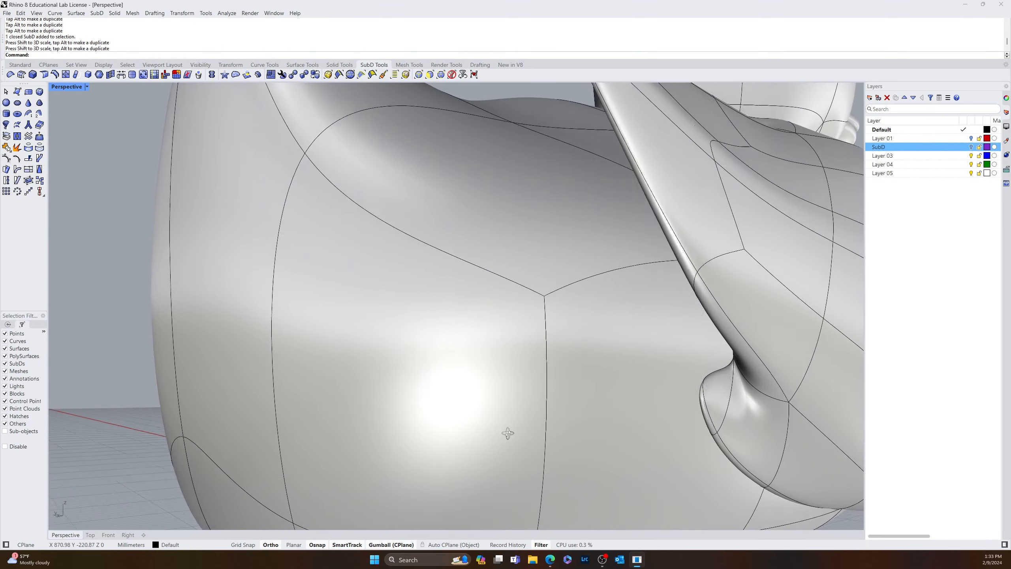
right_click_drag(508, 434, 537, 346)
left_click(705, 261, "ctrl+shift")
left_click_drag(688, 222, 687, 205)
scroll(659, 313, "down", 10)
left_click(557, 435)
- Move the whole wing slightly inward so it sits closer to the duck's body
right_click_drag(557, 435, 370, 422)
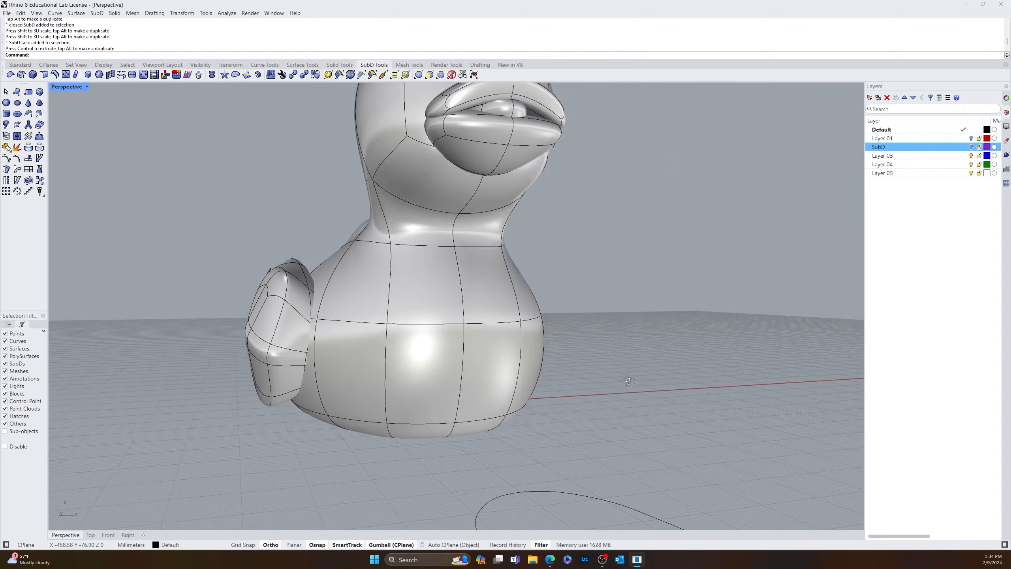
left_click(265, 350)
left_click_drag(292, 339, 307, 340)
left_click(171, 377)
right_click_drag(171, 377, 280, 371)
- Rotate the whole wing a little in the horizontal plane to align it with the body
left_click(529, 343)
right_click_drag(530, 342, 390, 403)
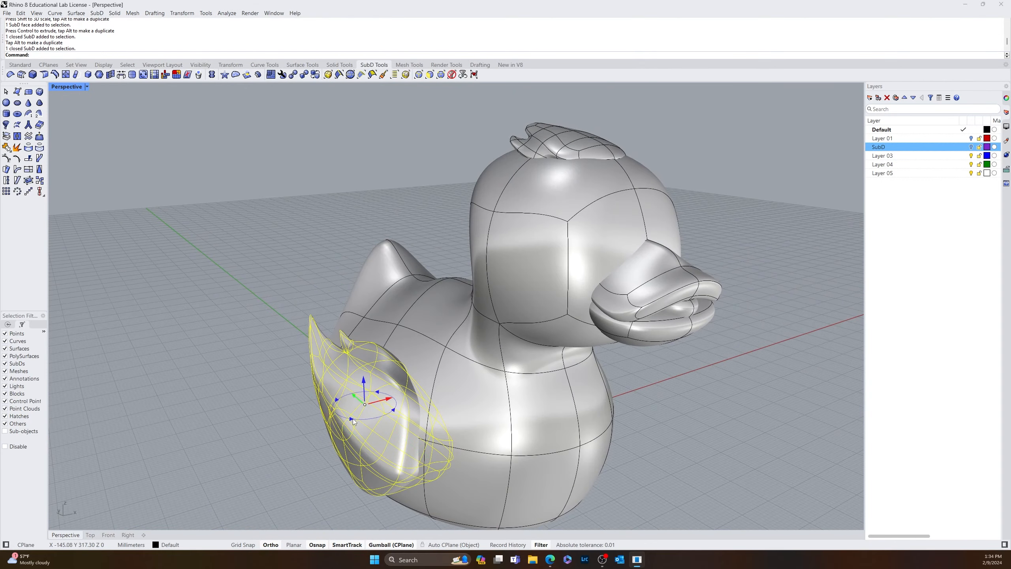
left_click_drag(352, 419, 361, 421)
left_click(339, 498)
- Move the edge at the longest feather's tip inward toward the duck's tail by about 78 mm
right_click_drag(339, 498, 365, 471)
scroll(243, 311, "up", 8)
left_click(292, 266, "ctrl+shift")
left_click_drag(314, 274, 378, 306)
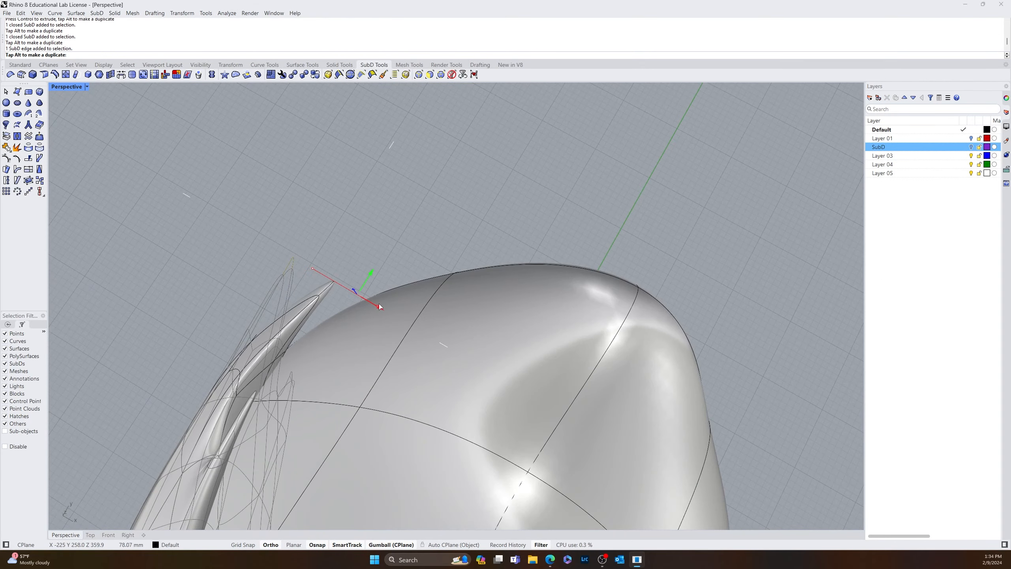
left_click(383, 224)
scroll(382, 239, "down", 10)
- Nudge the whole wing slightly against the body and scale it a little taller
right_click_drag(430, 338, 514, 239)
scroll(507, 271, "up", 8)
left_click(507, 270)
left_click_drag(499, 165, 490, 166)
left_click(319, 370)
right_click_drag(318, 371, 480, 318)
scroll(402, 348, "down", 8)
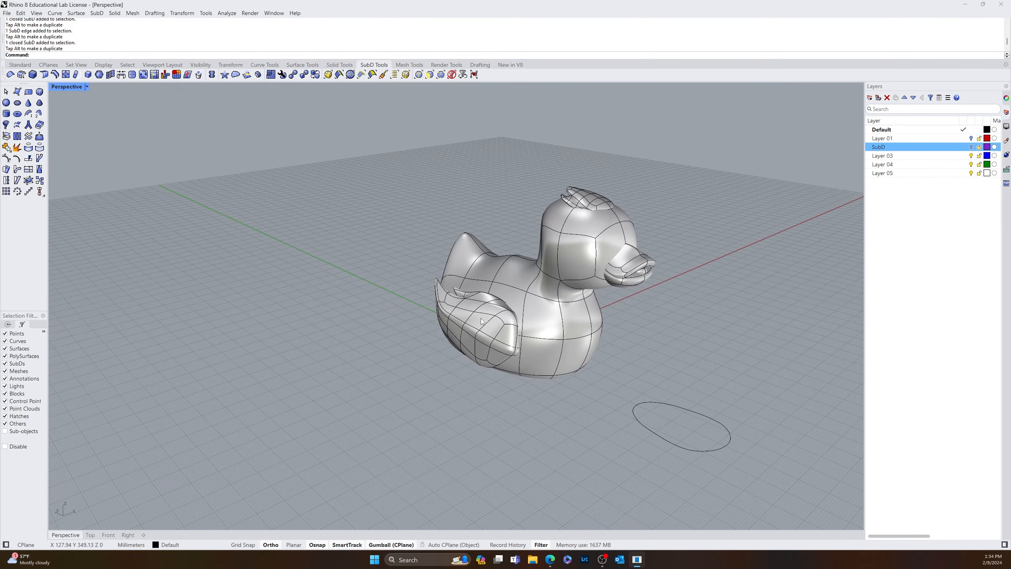
left_click_drag(478, 357, 477, 361)
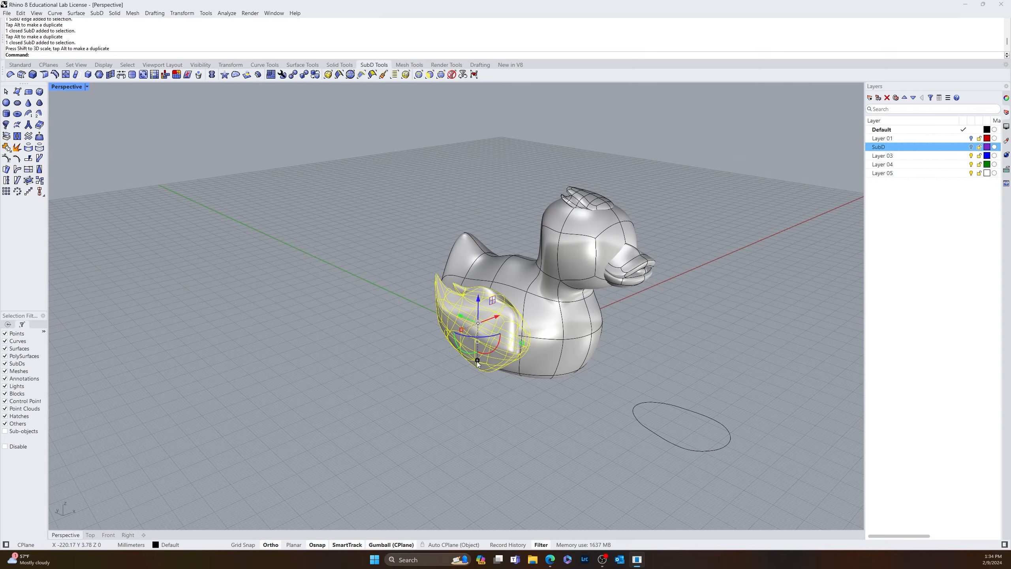
left_click(410, 387)
- Mirror a copy of the wing to the duck's other side across the vertical plane through the body's centre
right_click_drag(409, 387, 430, 322)
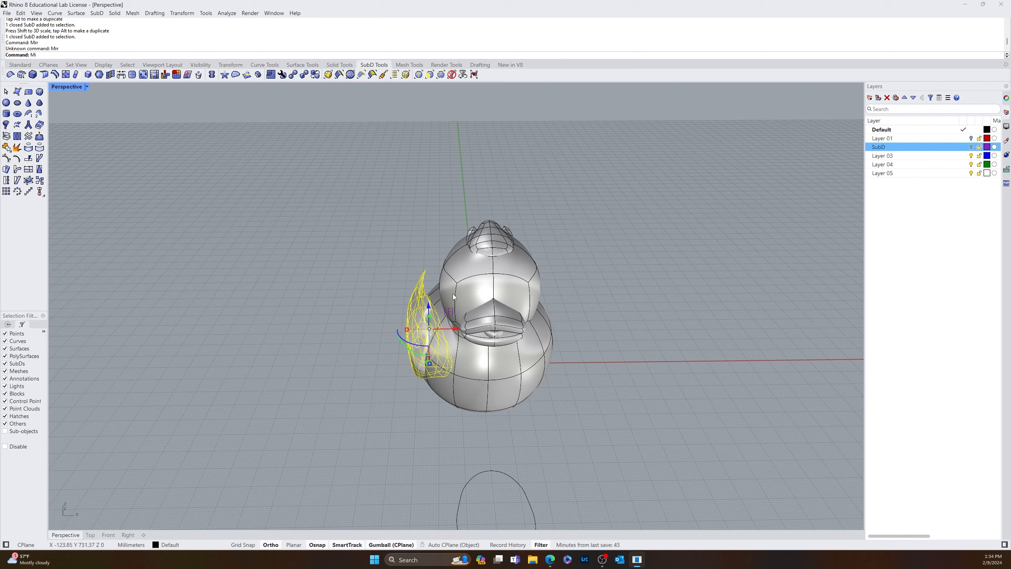
type("rror")
key("Return")
left_click(493, 273)
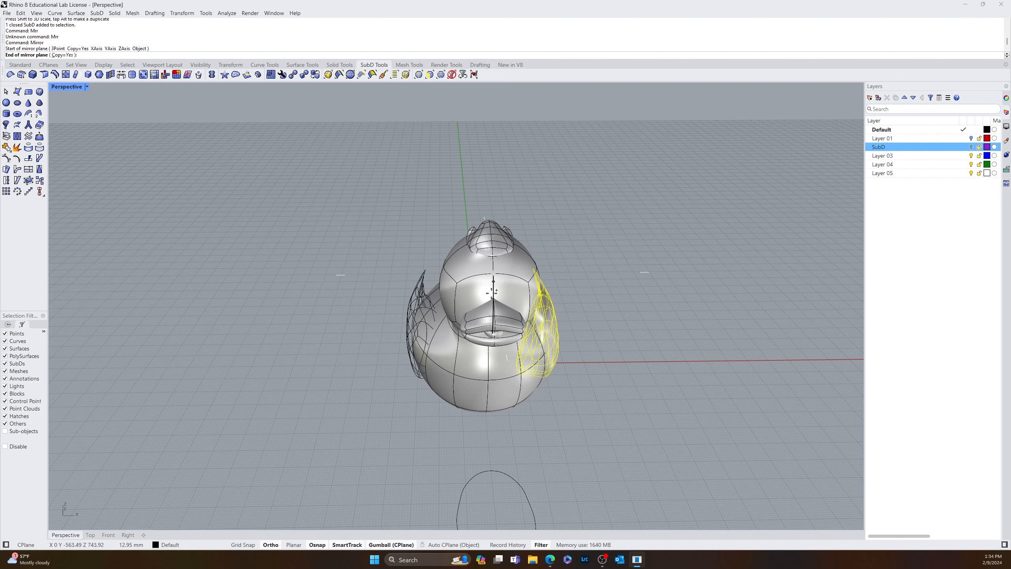
left_click(528, 453)
right_click_drag(669, 471, 637, 417)
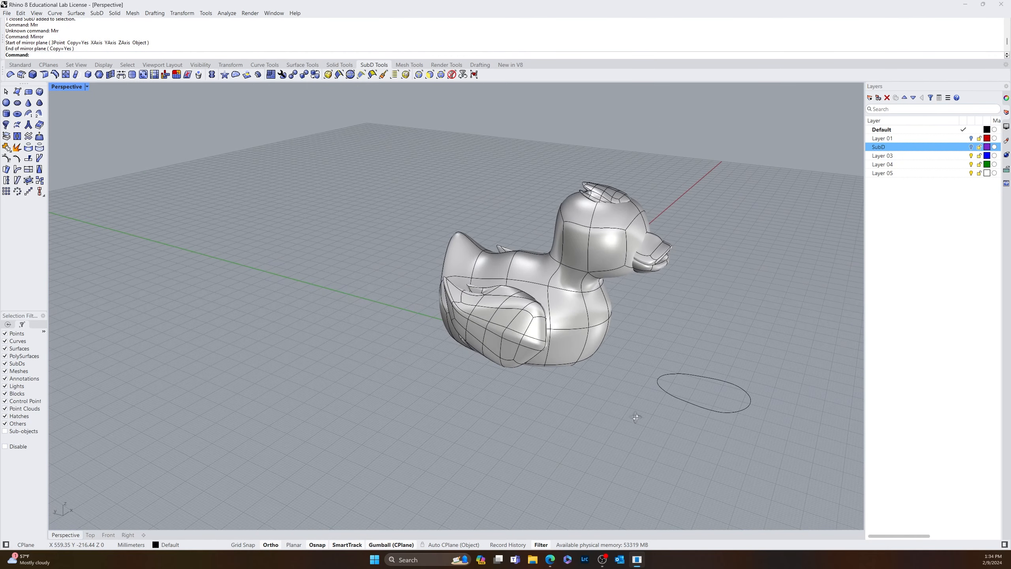
- Switch the Perspective viewport to the Rendered display mode
left_click(87, 87)
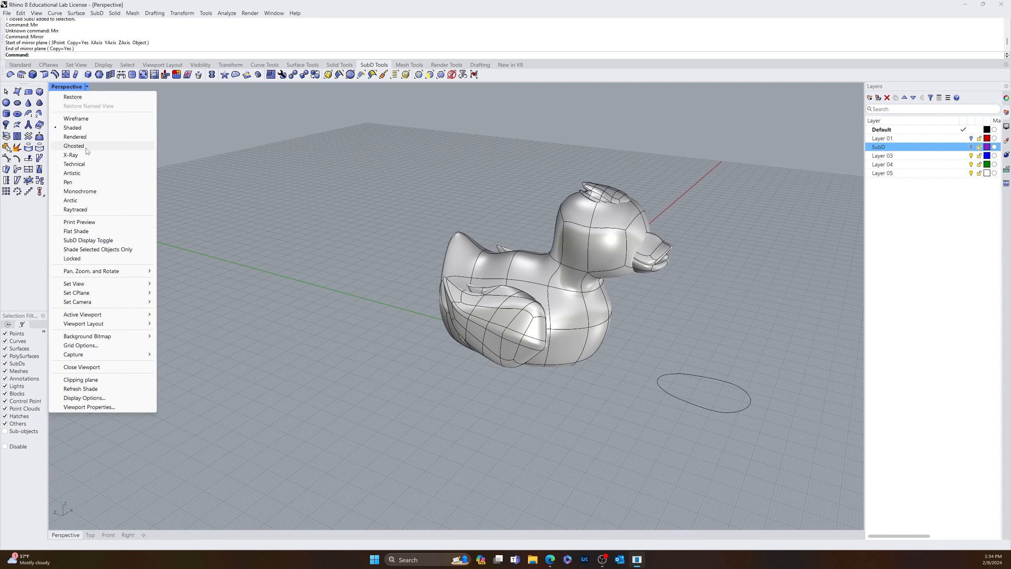
left_click(75, 137)
right_click_drag(394, 319, 314, 314)
scroll(449, 330, "up", 6)
- Select both wings and raise them together slightly on the body
right_click_drag(449, 329, 285, 306)
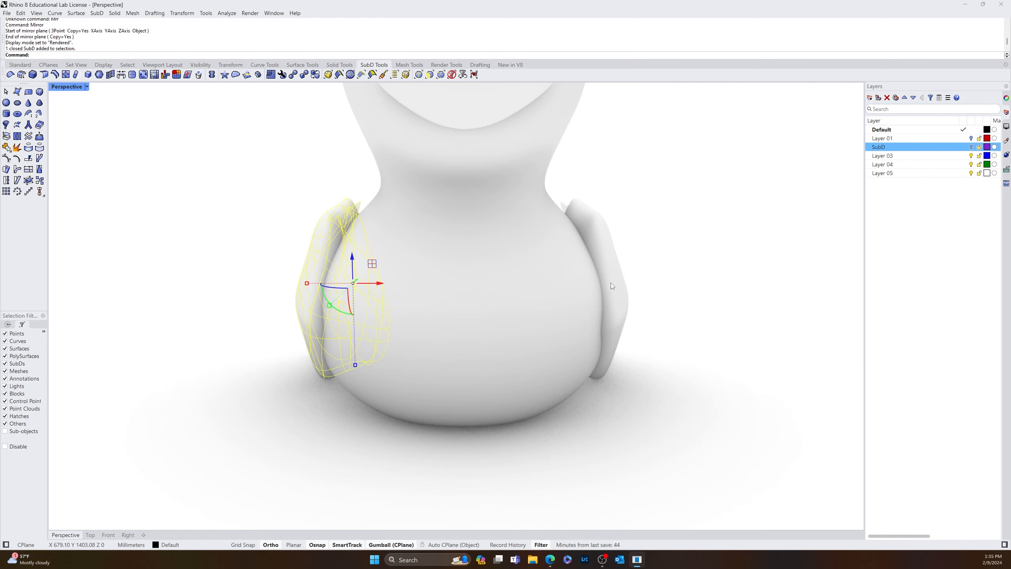
left_click(570, 254, "shift")
left_click_drag(464, 256, 461, 251)
left_click(256, 330)
right_click_drag(255, 330, 377, 322)
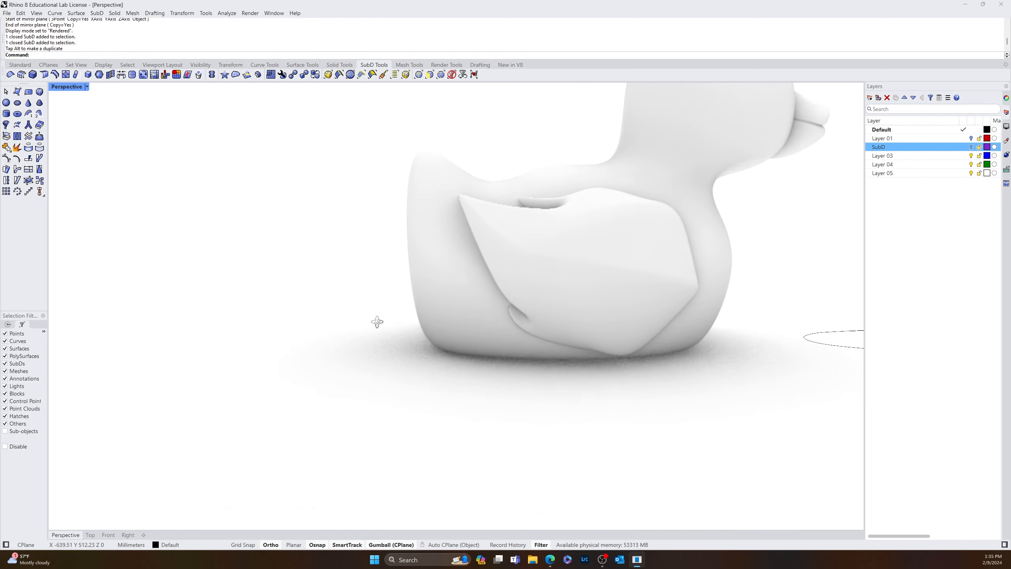
scroll(694, 354, "down", 5)
right_click_drag(693, 354, 549, 361)
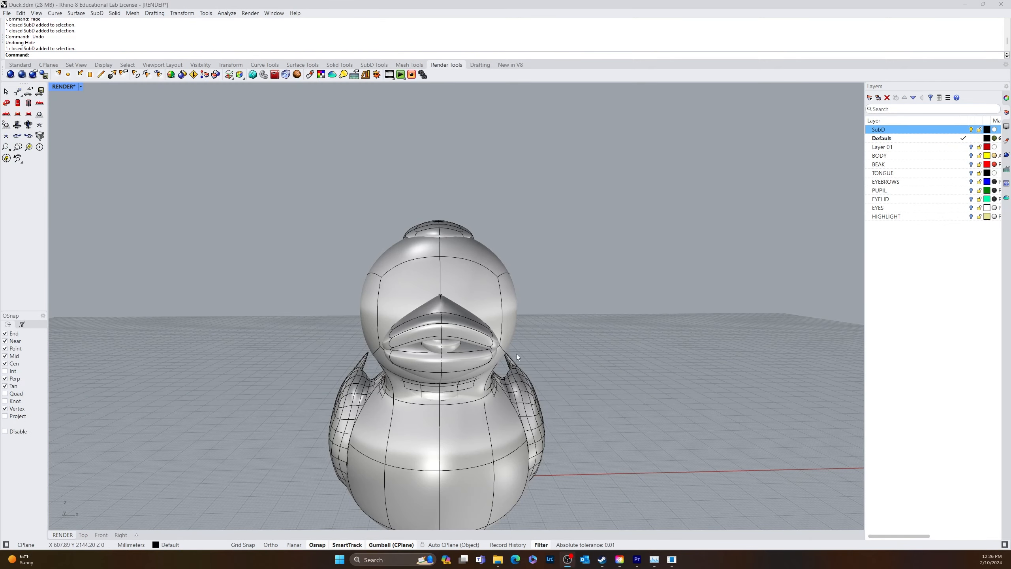
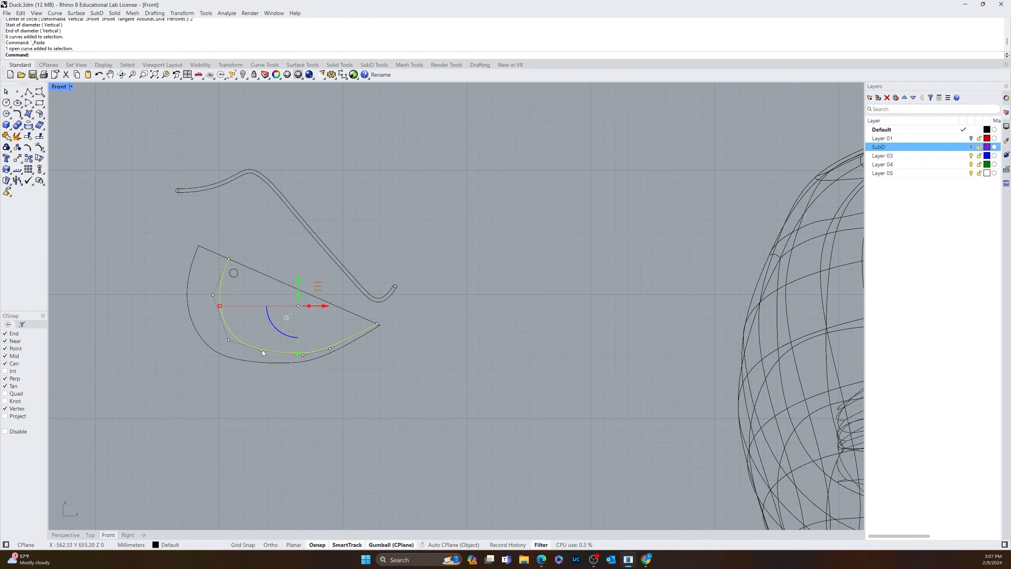
- Deselect the inner eye curve and examine the eye and eyebrow outlines and the eyebrow's rounded ends
scroll(294, 361, "up", 6)
left_click(288, 439)
scroll(238, 384, "down", 6)
scroll(411, 399, "down", 2)
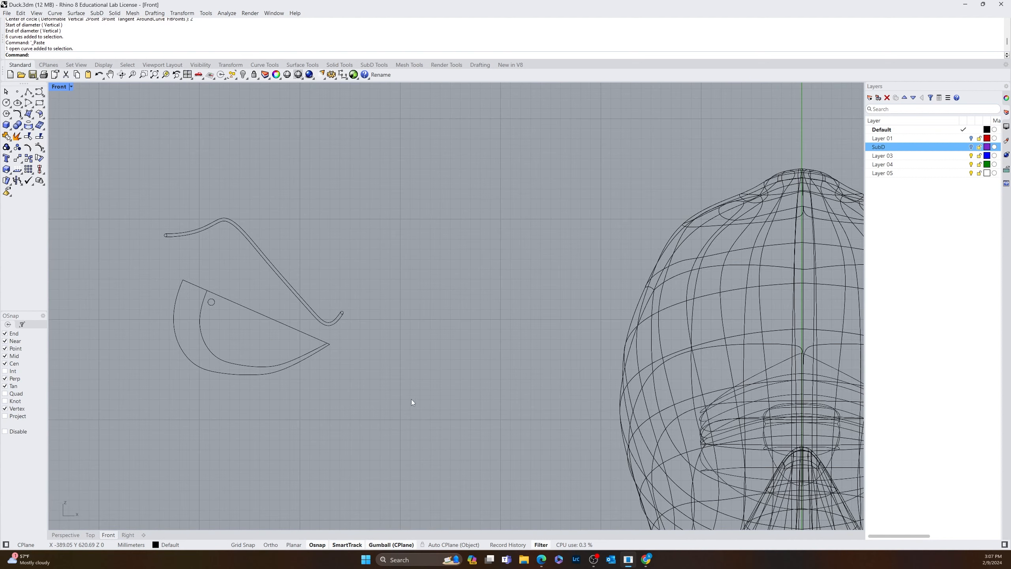
scroll(496, 215, "up", 2)
left_click_drag(512, 148, 414, 192)
scroll(227, 264, "up", 5)
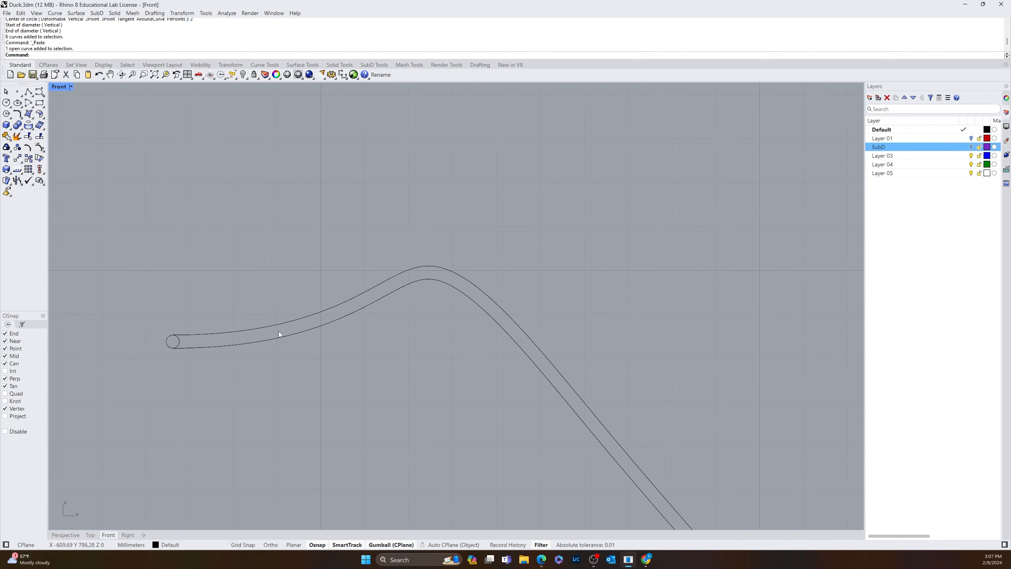
scroll(181, 346, "up", 4)
type("text")
key("Return")
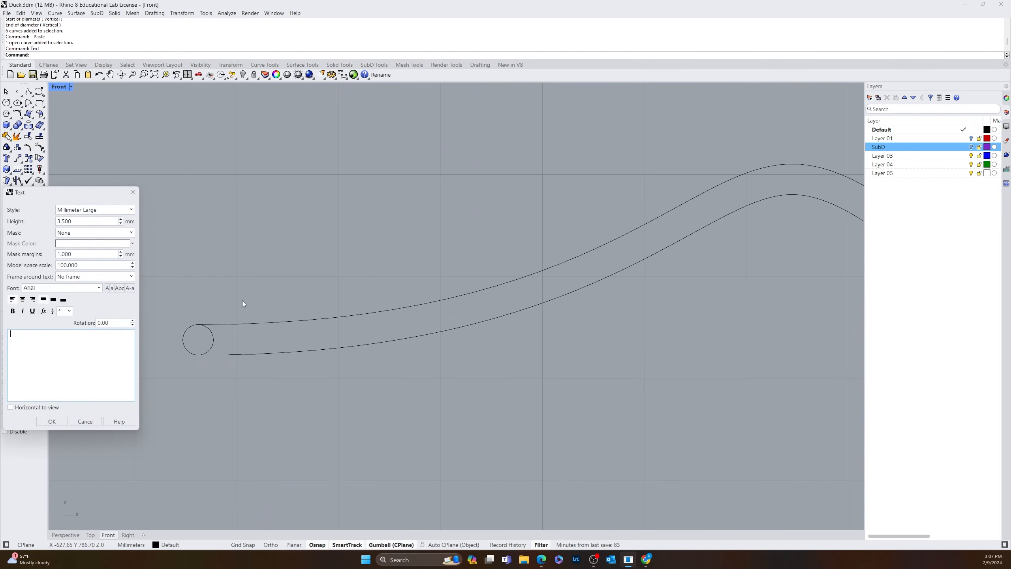
key("Escape")
- Trim away the inner half of the circle at the eyebrow's lower end, using the two eyebrow curves as cutting objects
type("Tr")
key("Return")
left_click_drag(282, 275, 241, 388)
scroll(312, 399, "down", 5)
scroll(578, 452, "down", 2)
right_click_drag(578, 451, 329, 231)
scroll(437, 312, "up", 12)
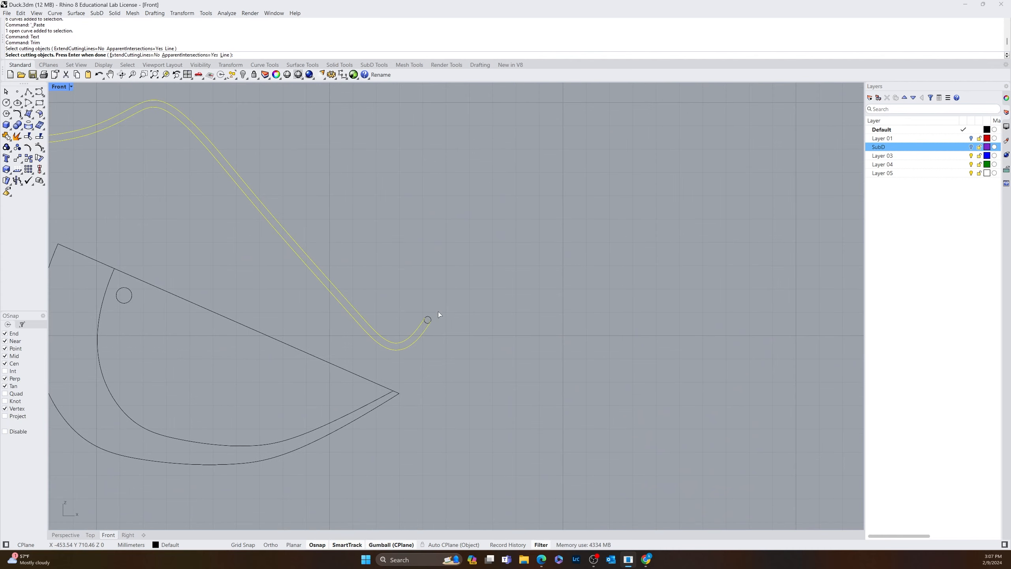
key("Return")
left_click(425, 331)
- Trim away the inner half of the circle at the eyebrow's outer end and finish trimming
scroll(425, 330, "down", 6)
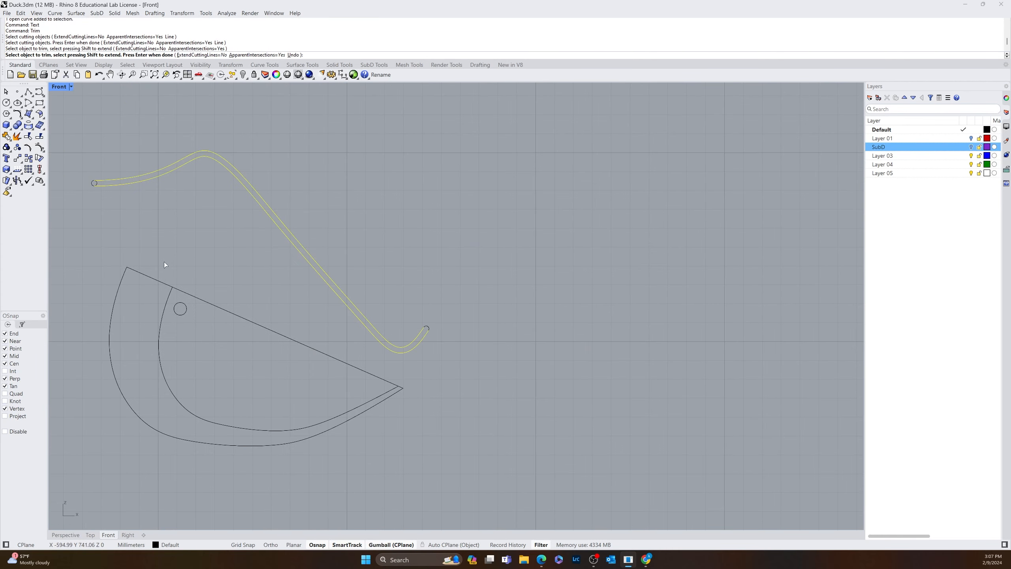
scroll(136, 211, "up", 3)
left_click(69, 143)
key("Return")
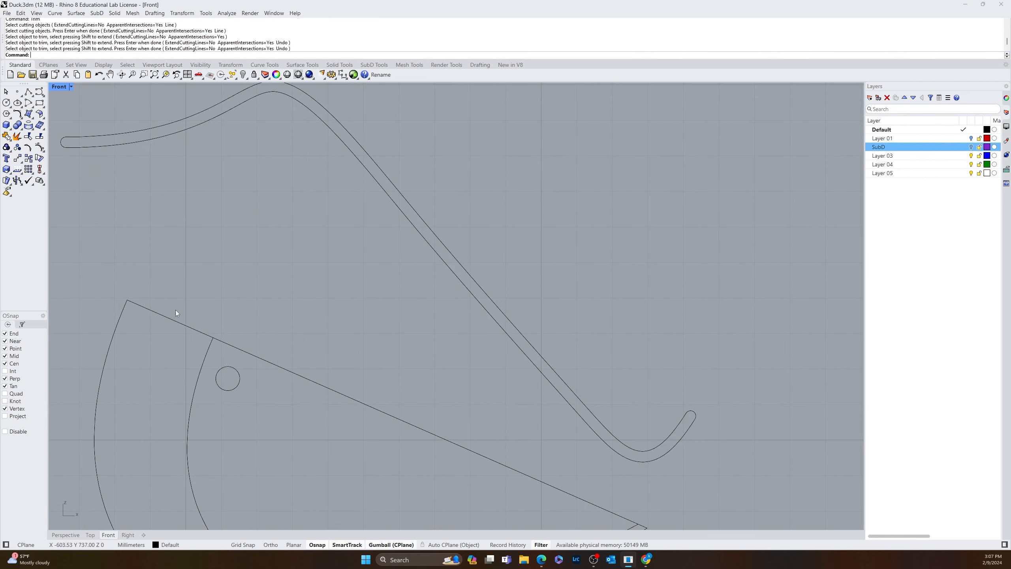
scroll(176, 311, "down", 5)
right_click_drag(419, 365, 445, 409)
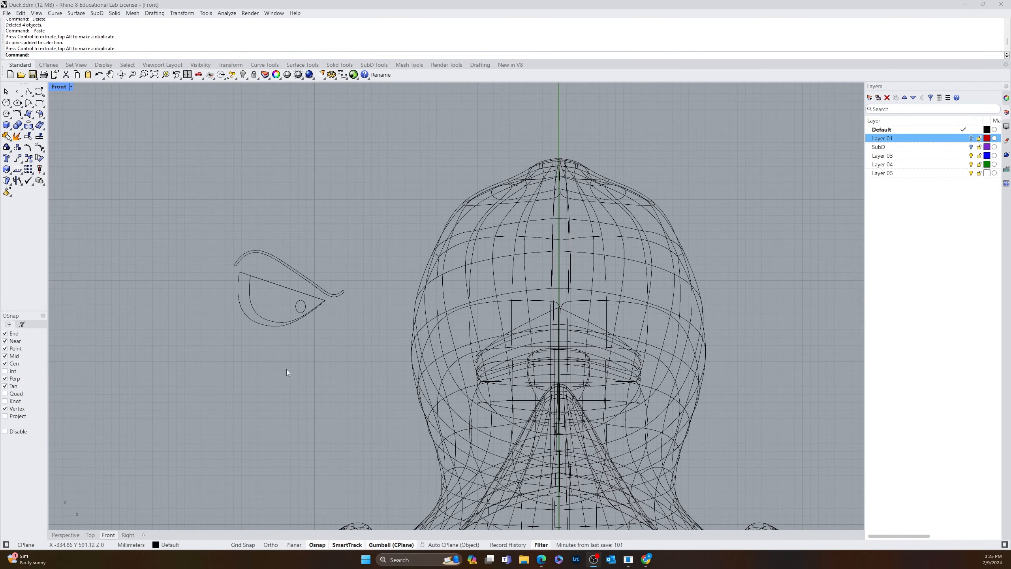
- Explode the closed inner eye curve into segments and delete its straight upper edge
scroll(241, 421, "up", 6)
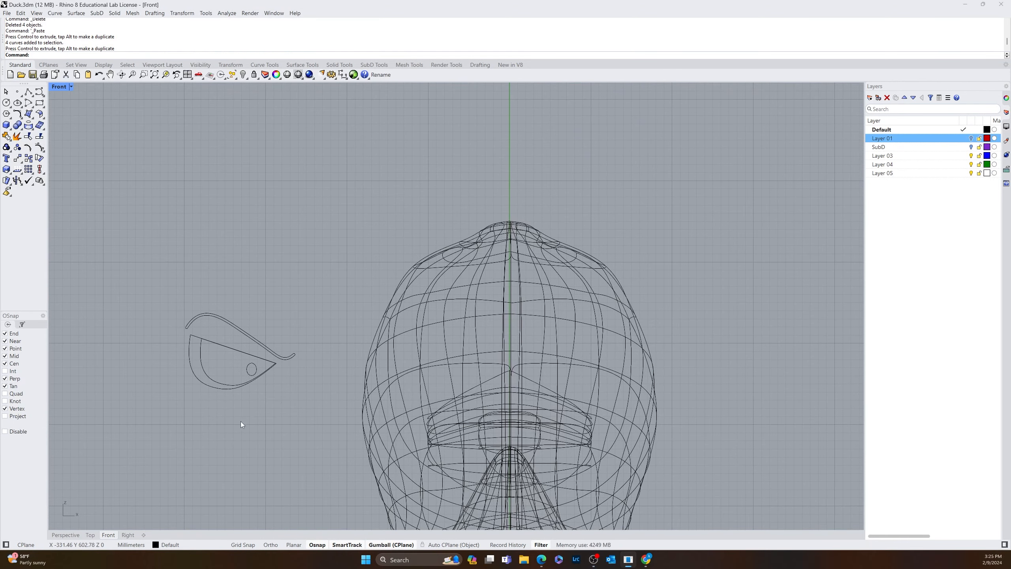
right_click_drag(207, 415, 255, 395)
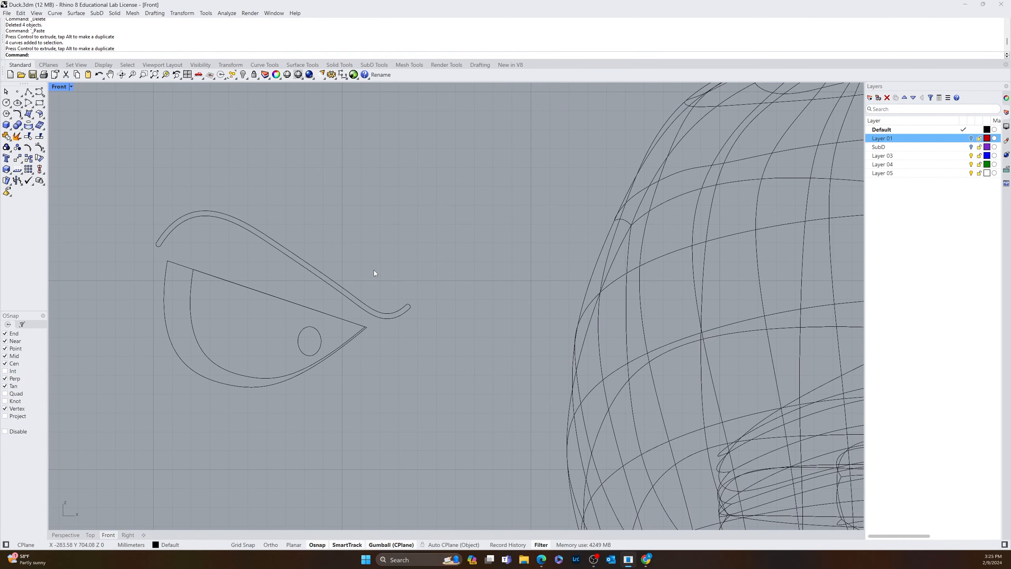
scroll(382, 371, "up", 4)
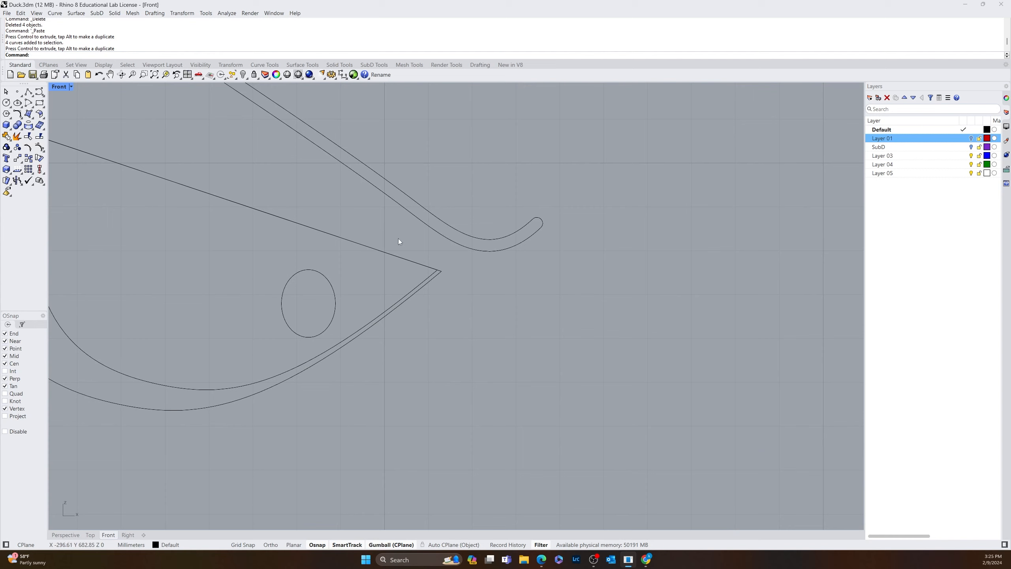
left_click(420, 285)
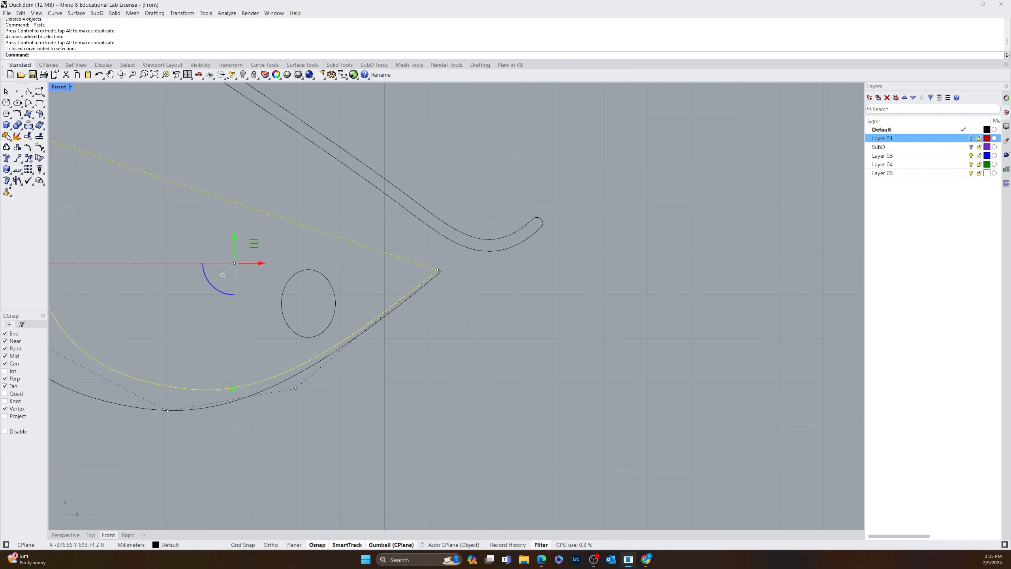
left_click(17, 135)
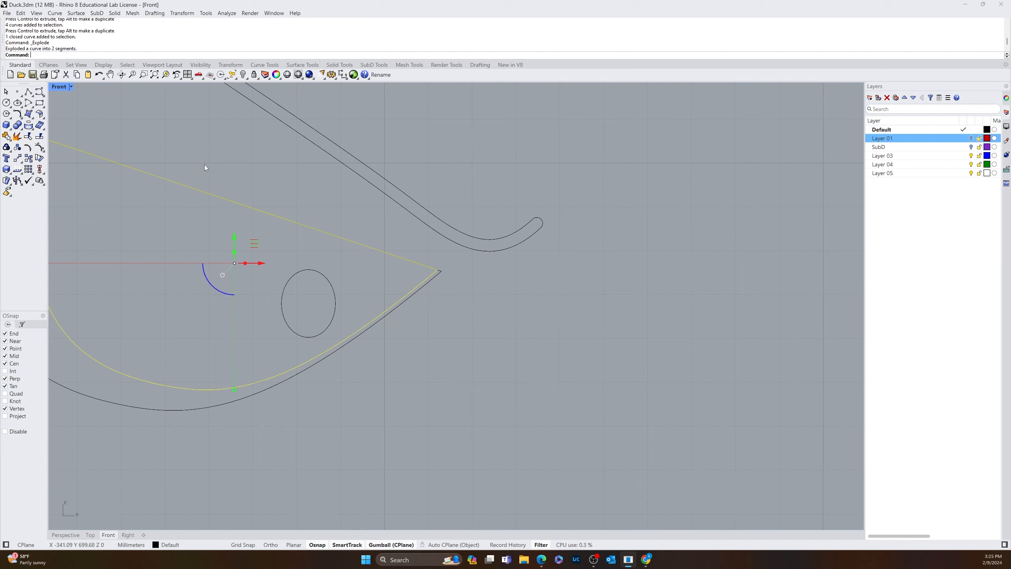
left_click(180, 184)
left_click(225, 211)
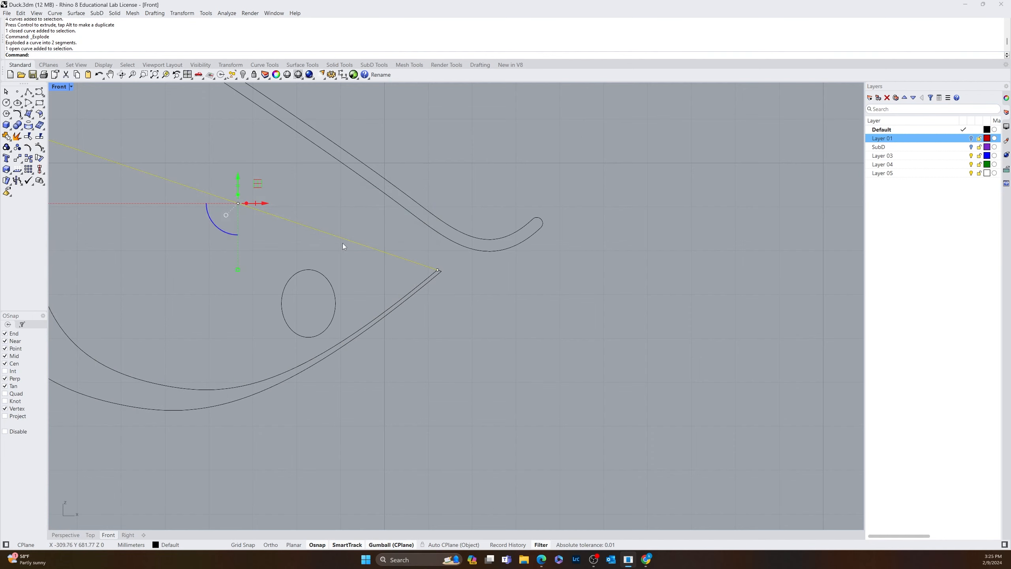
scroll(344, 255, "down", 3)
key("Delete")
scroll(184, 249, "up", 4)
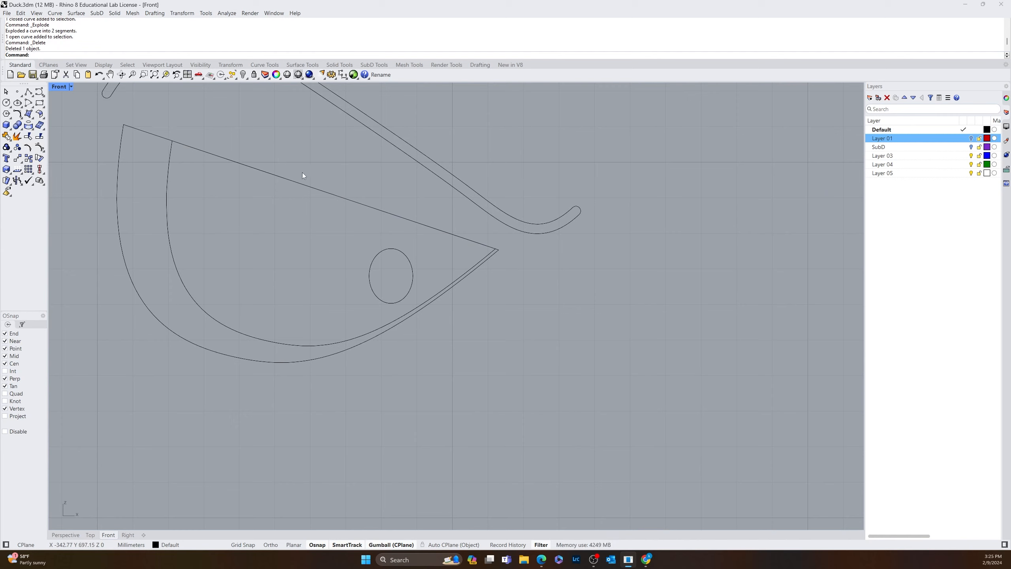
- Check the pupil, inner eye, outer eye and eyebrow curves one by one by selecting and deselecting each
left_click_drag(320, 294, 320, 296)
key("Escape")
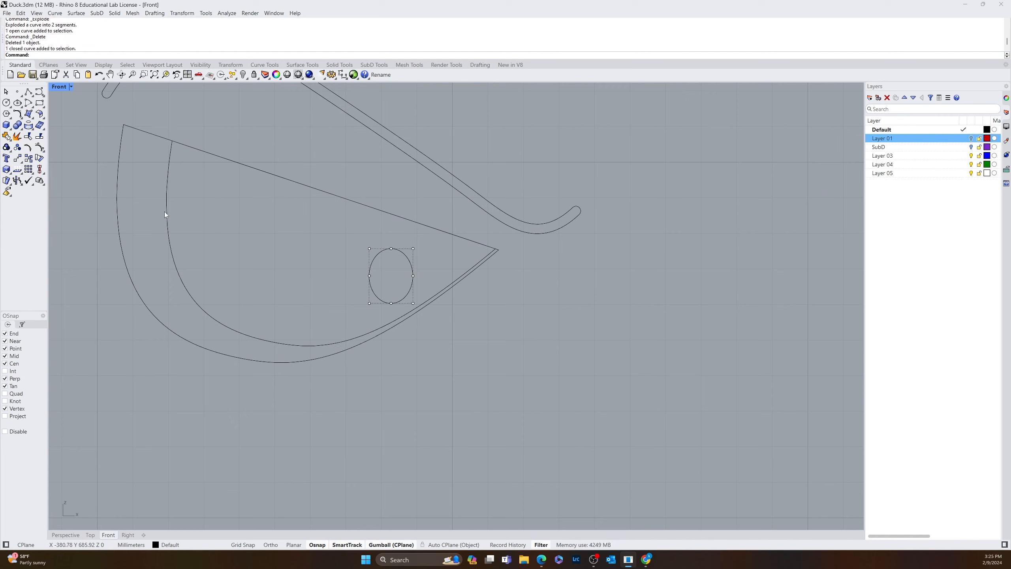
left_click(166, 201)
key("Escape")
left_click(117, 210)
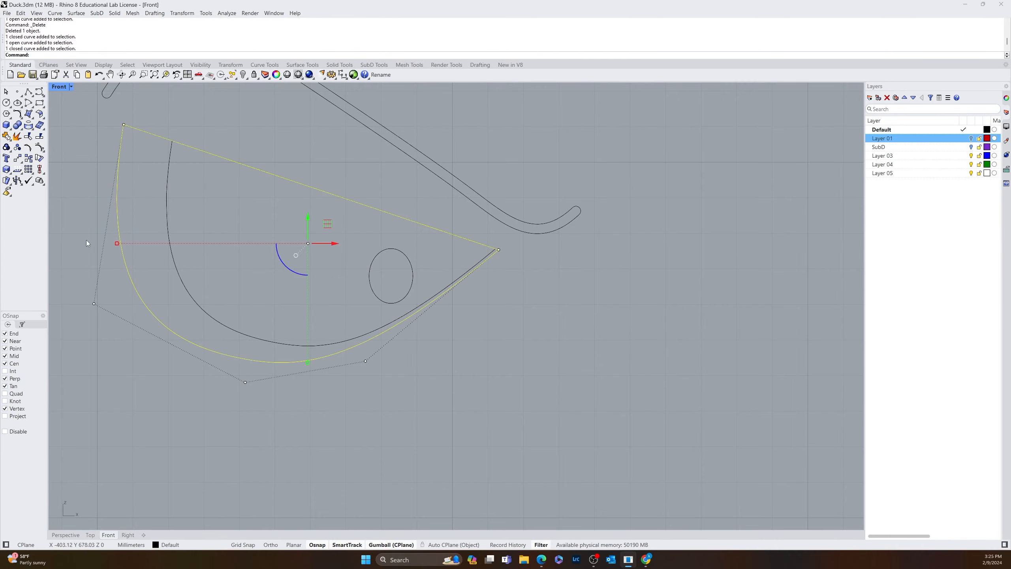
key("Escape")
left_click(414, 158)
key("Escape")
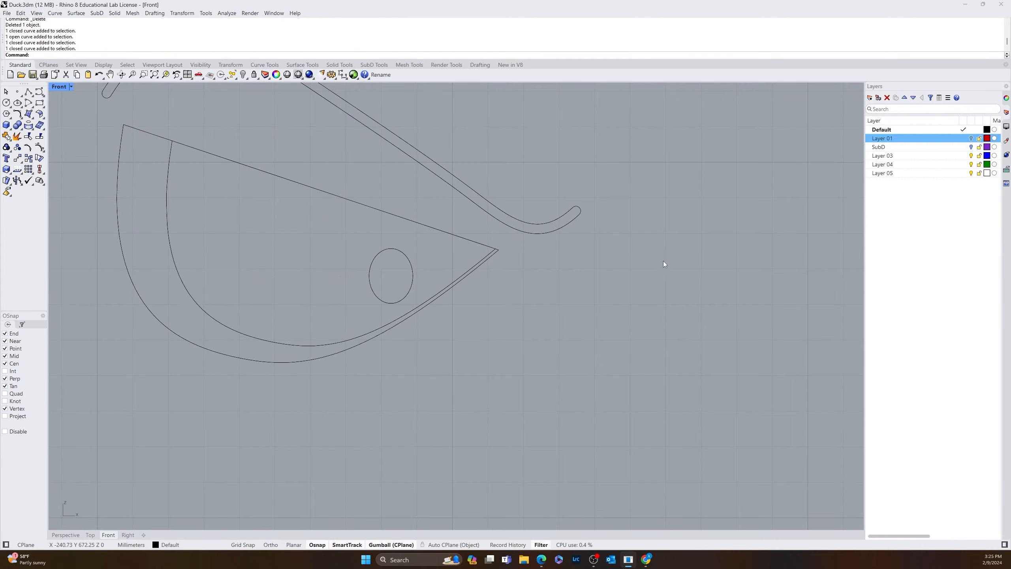
- Move the four eye and eyebrow curves horizontally onto the head, with the eyebrow's inner end just short of the centreline
scroll(678, 275, "down", 8)
right_click_drag(687, 280, 354, 322)
scroll(558, 276, "down", 6)
scroll(354, 287, "up", 8)
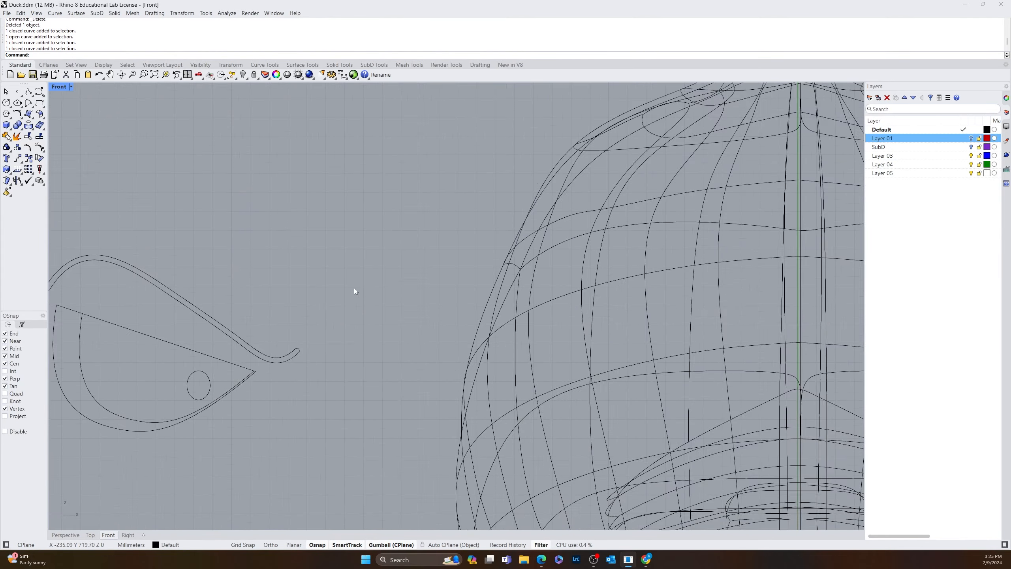
scroll(384, 289, "down", 6)
left_click_drag(383, 222, 168, 397)
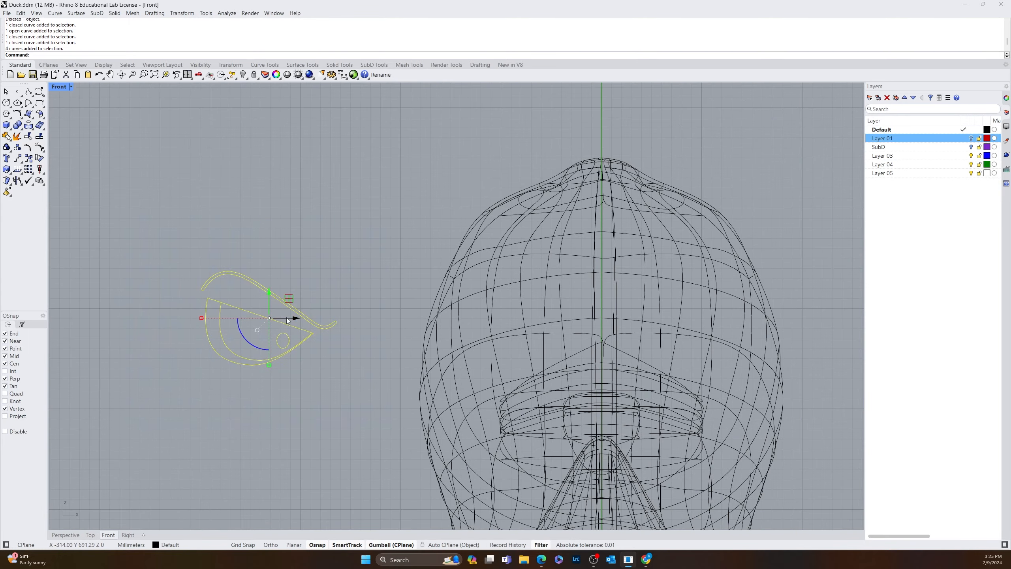
left_click_drag(287, 319, 553, 341)
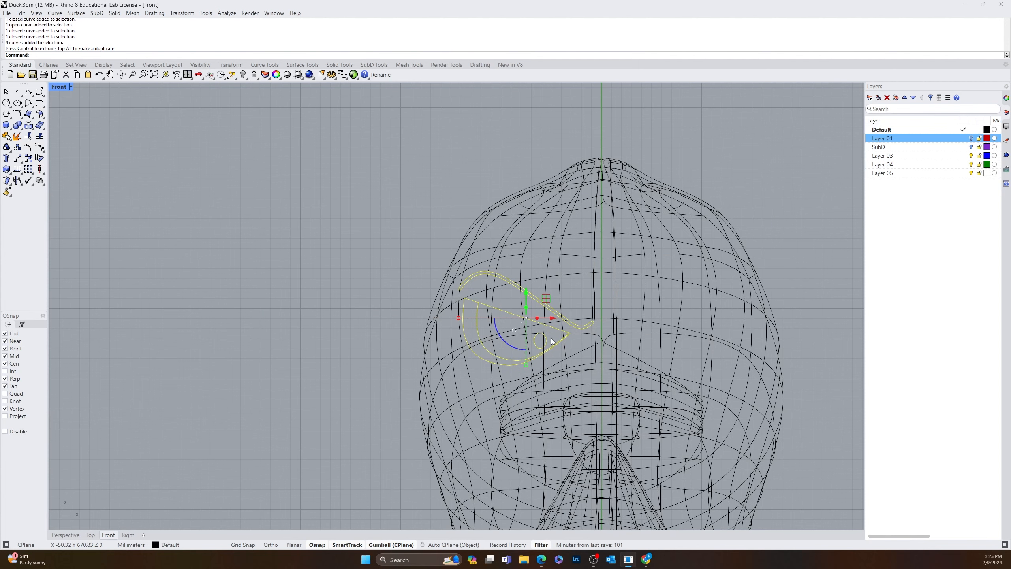
key("ctrl+v")
key("ctrl+z")
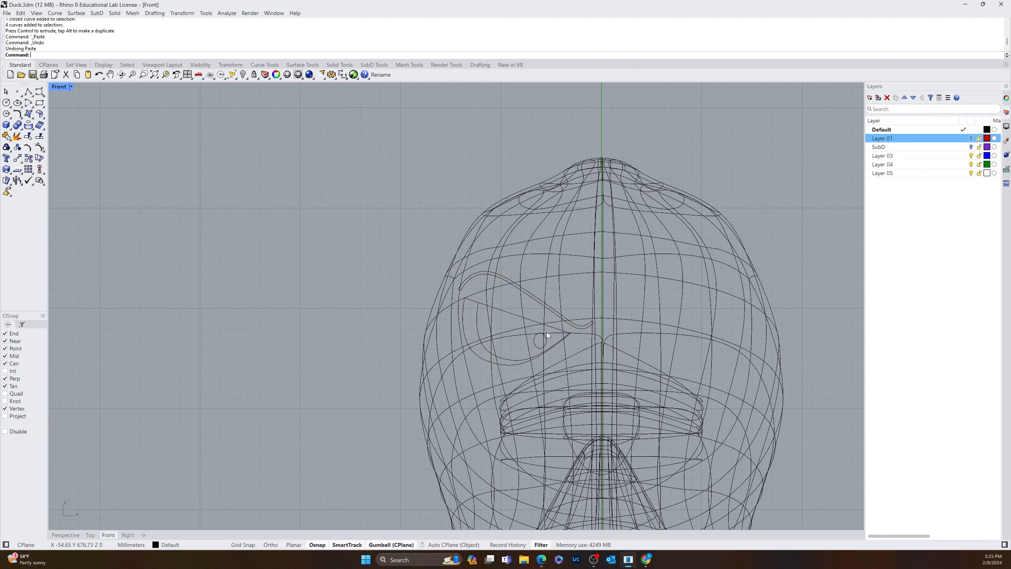
scroll(561, 326, "up", 5)
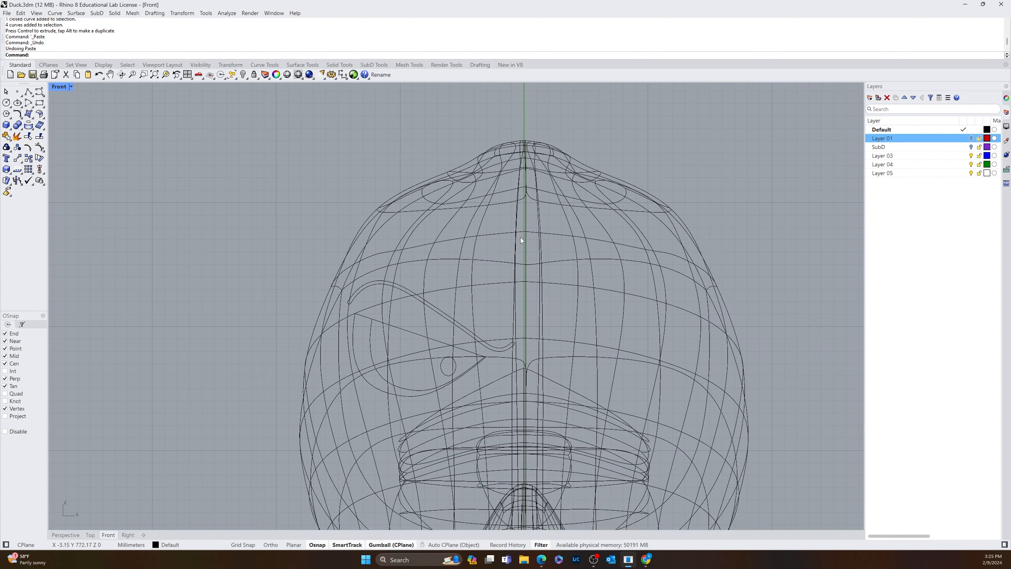
key("Return")
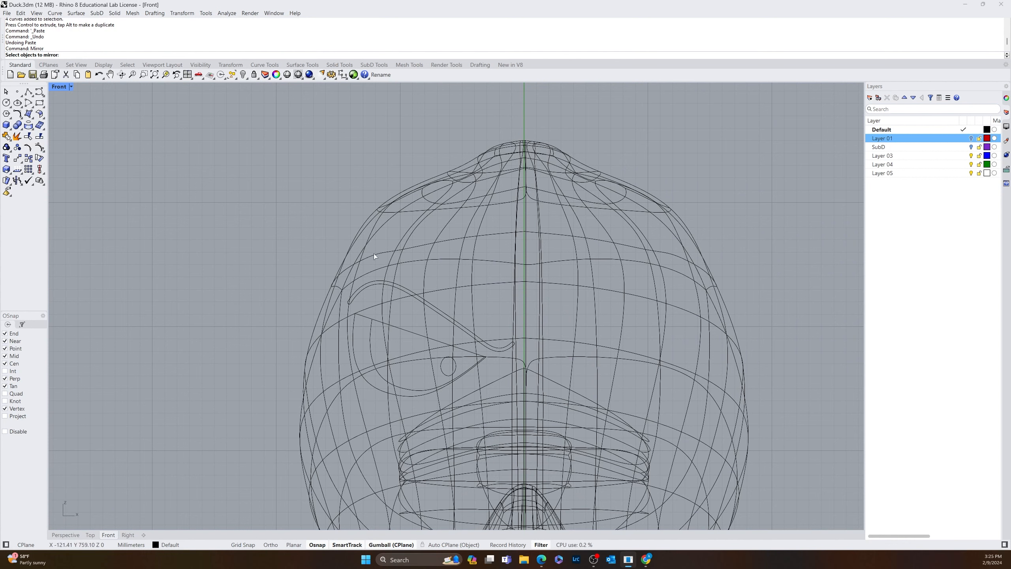
left_click_drag(314, 226, 541, 408)
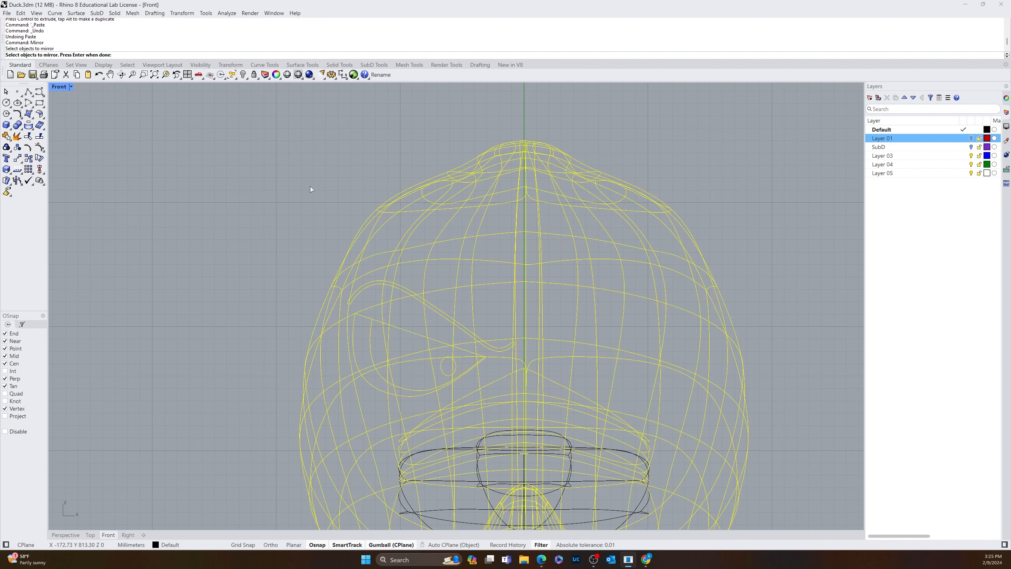
key("Escape")
- Mirror a copy of the four eye and eyebrow curves across the vertical centreline through the origin (0)
left_click_drag(270, 162, 535, 407)
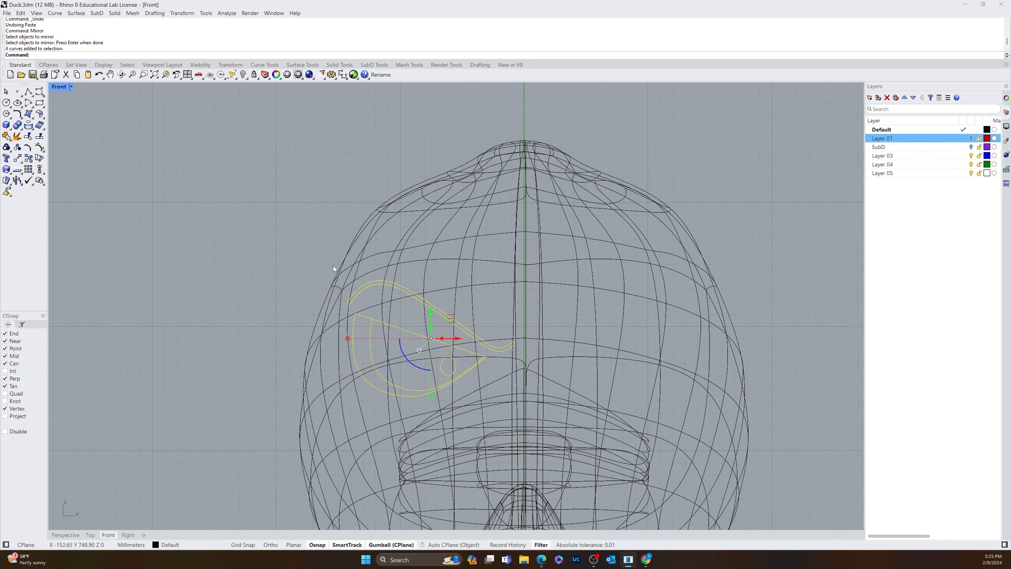
type("Mirror")
key("Return")
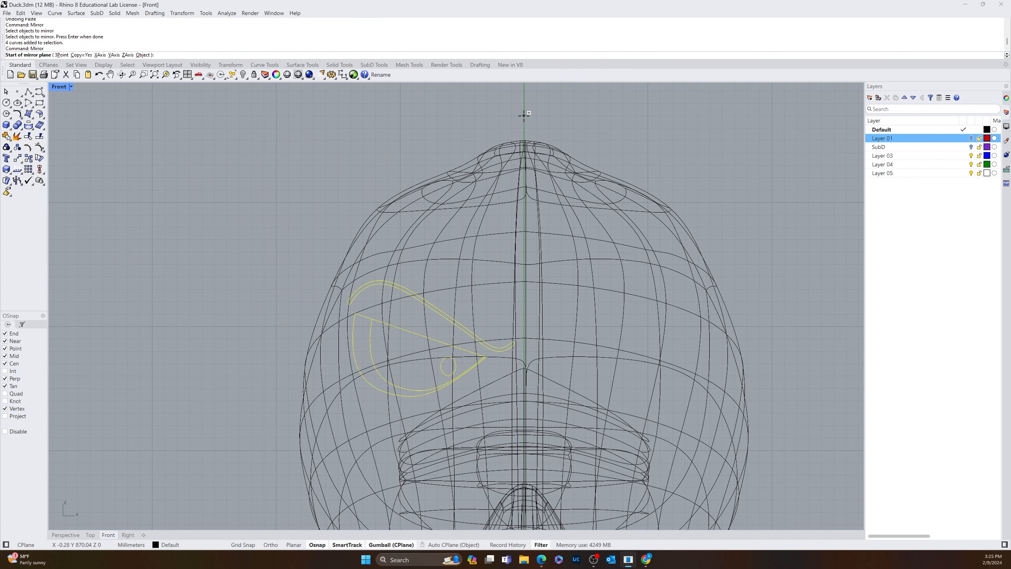
key("Return")
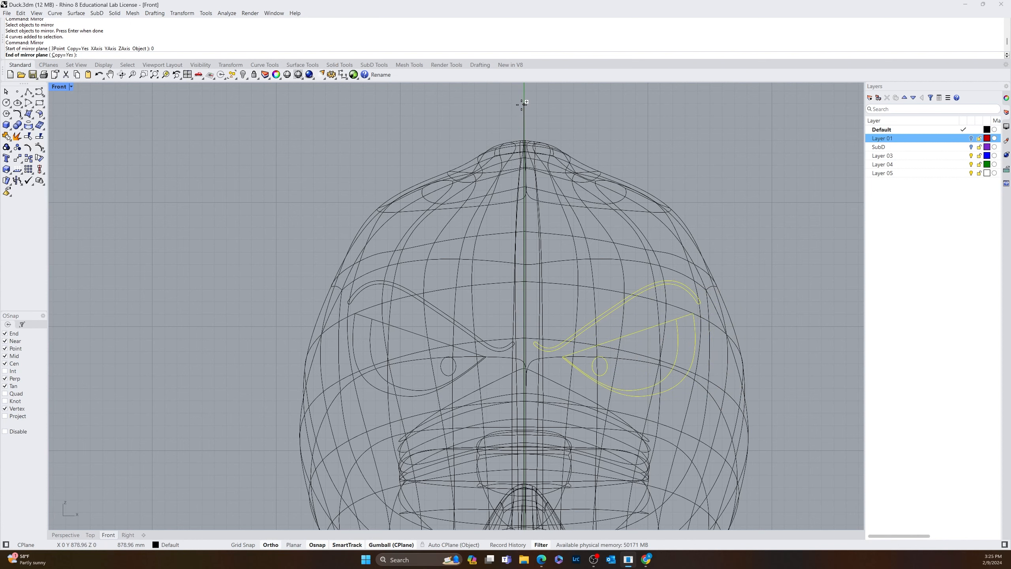
left_click(524, 102, "shift")
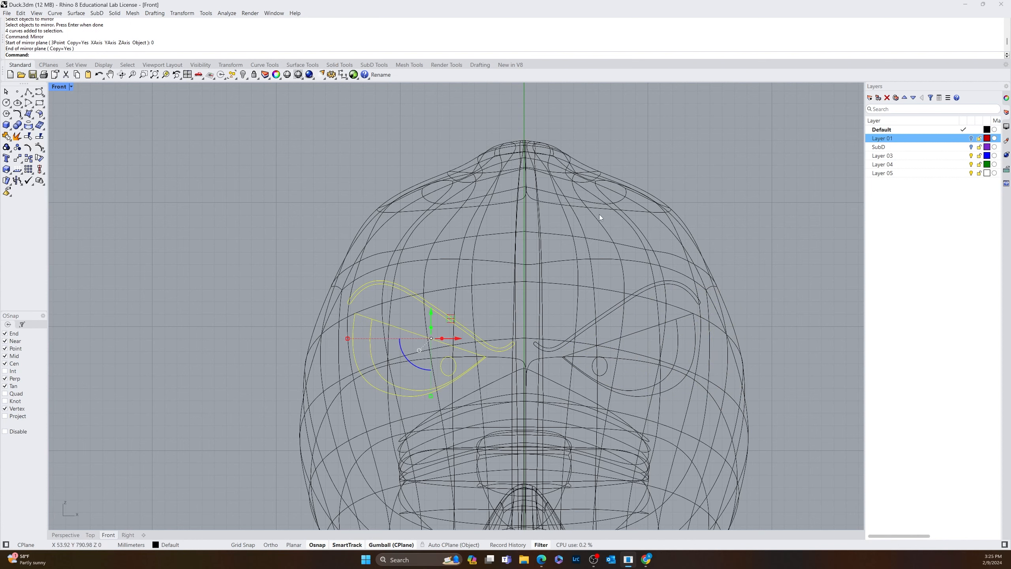
key("Escape")
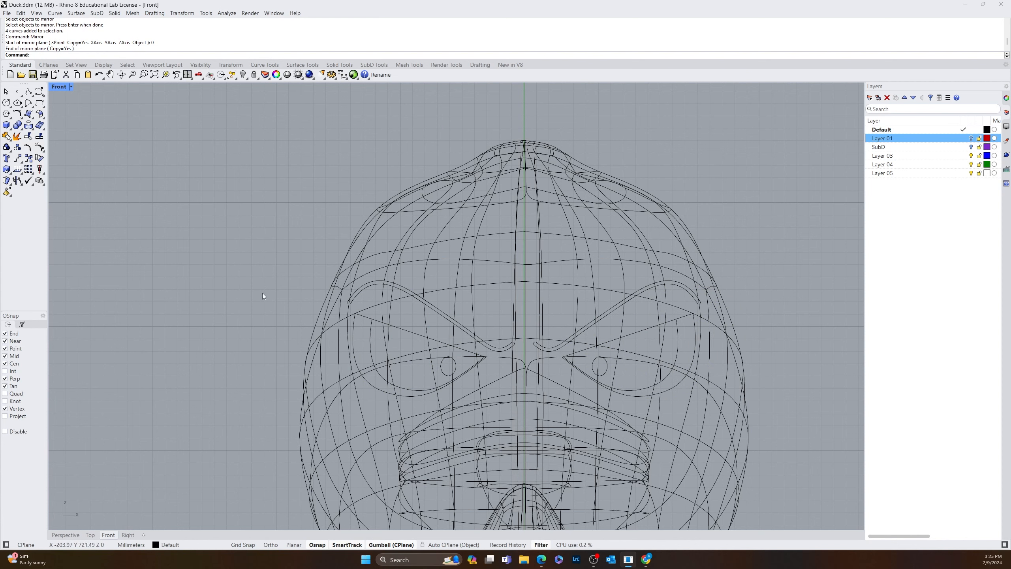
- Project both sets of eye and eyebrow curves onto the duck's head from the front view, keeping the input curves
left_click_drag(298, 138, 799, 416)
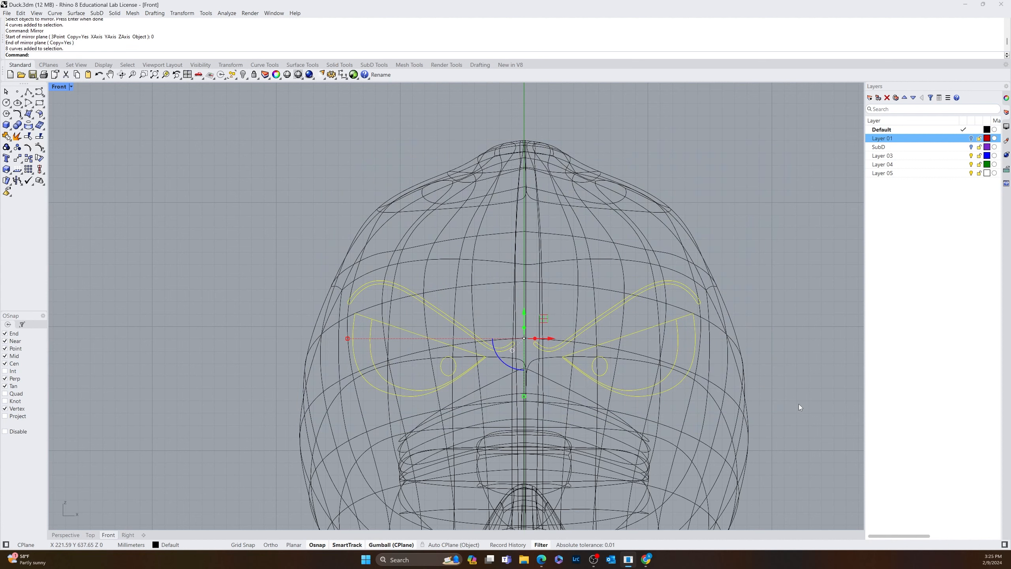
left_click(20, 127)
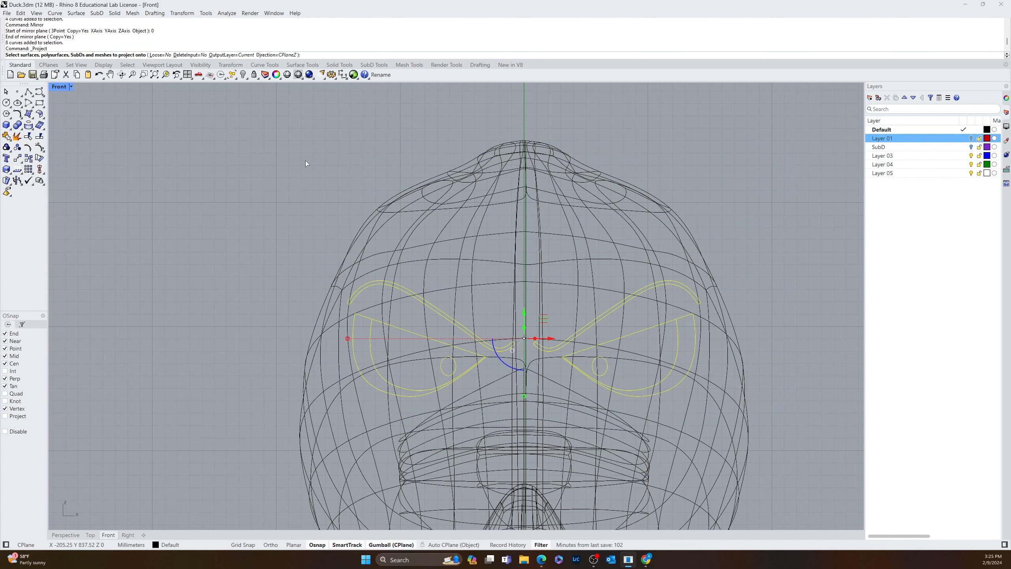
left_click(500, 235)
key("Return")
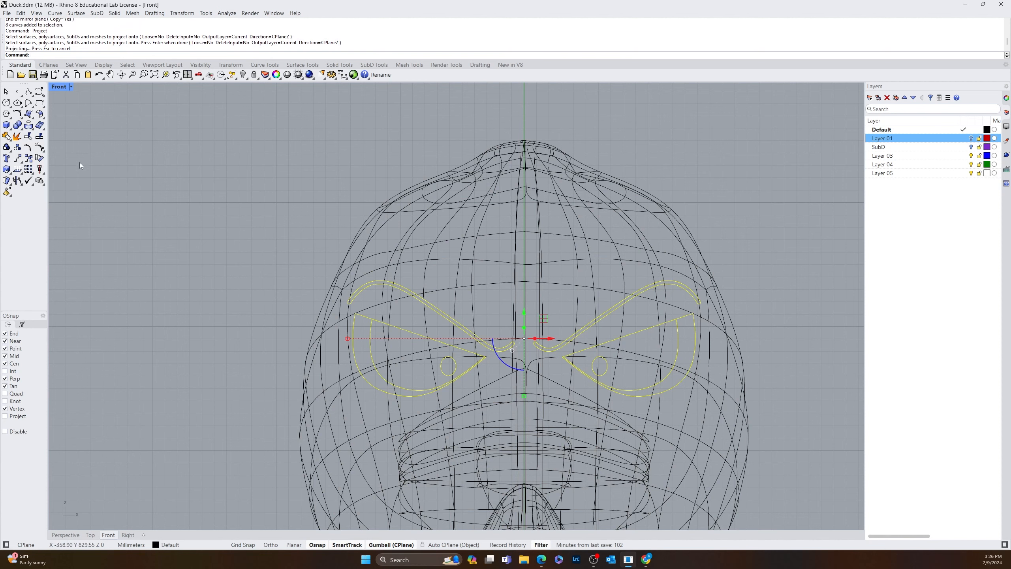
- Try assigning the original and projected eye curves to Layer 01, inspect the duck in perspective, and undo the layer change
right_click(918, 138)
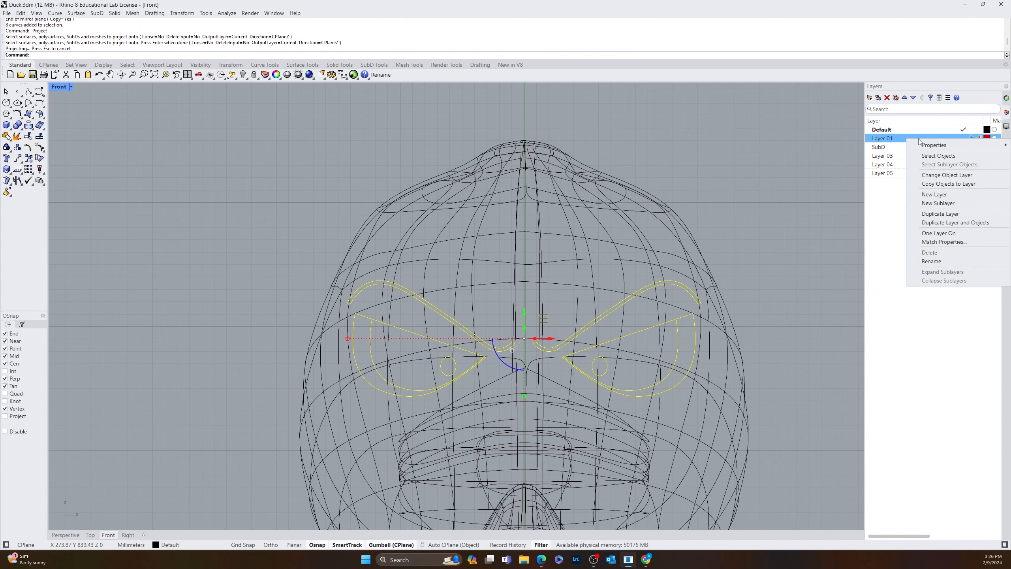
left_click(937, 176)
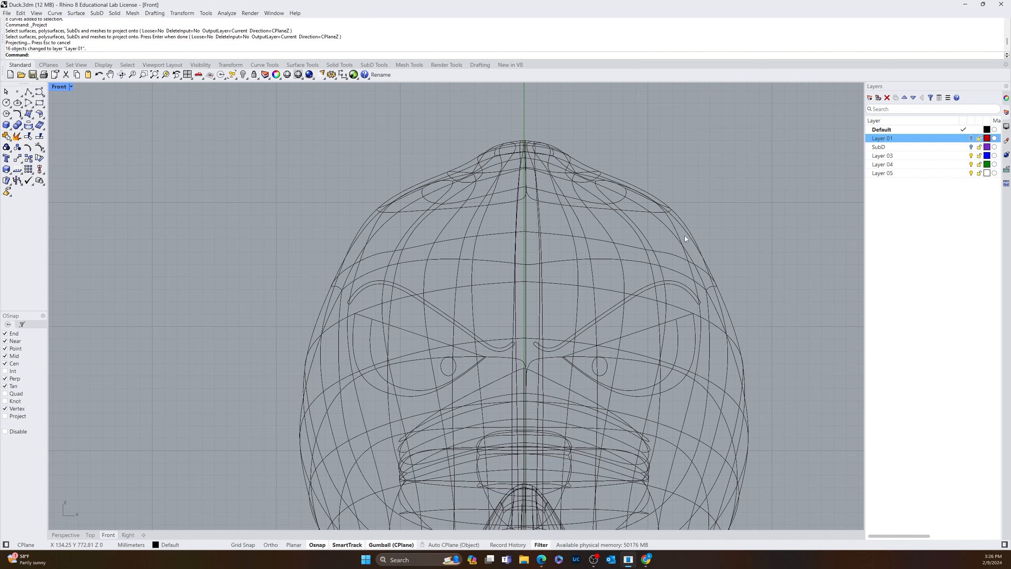
left_click(65, 535)
right_click_drag(239, 371, 392, 353)
key("ctrl+z")
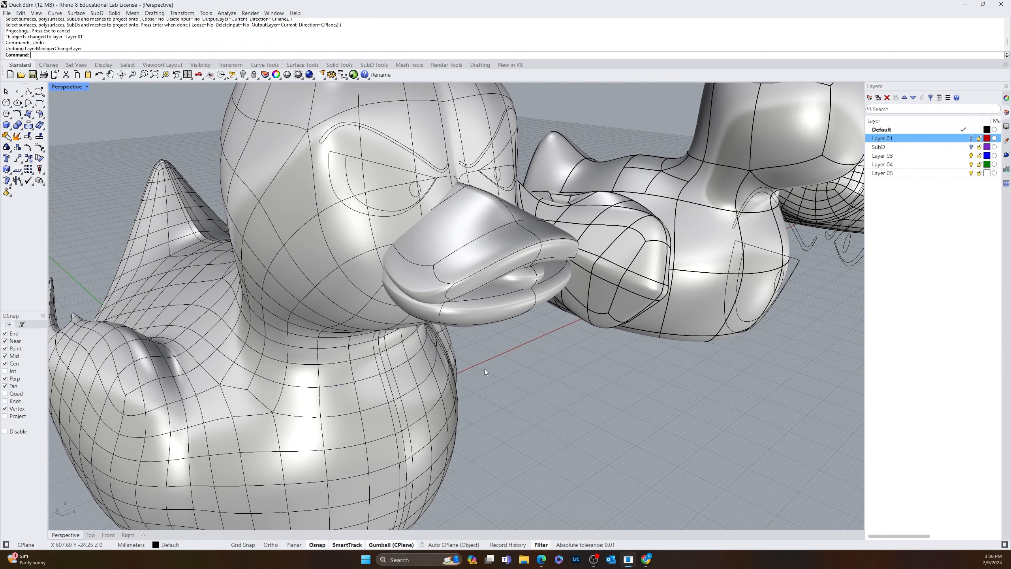
- Assign only the original flat eye and eyebrow curves in front of the duck to Layer 01
right_click_drag(489, 369, 615, 316)
scroll(476, 368, "down", 6)
left_click_drag(580, 280, 630, 418)
right_click(900, 143)
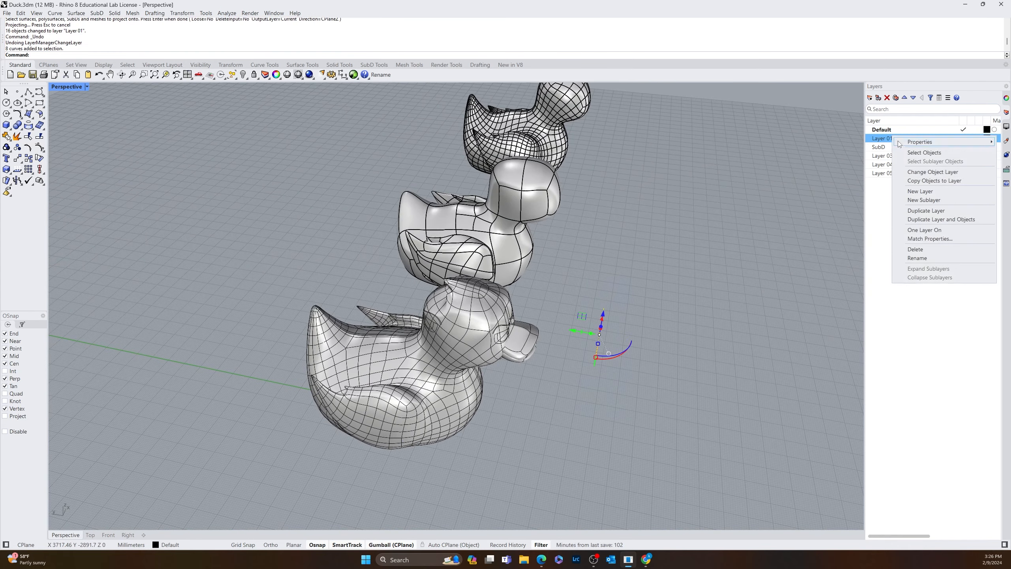
left_click(933, 172)
- Delete the unwanted eye and eyebrow curves projected onto the back of the duck's head
right_click_drag(685, 278, 715, 335)
left_click_drag(428, 215, 505, 314)
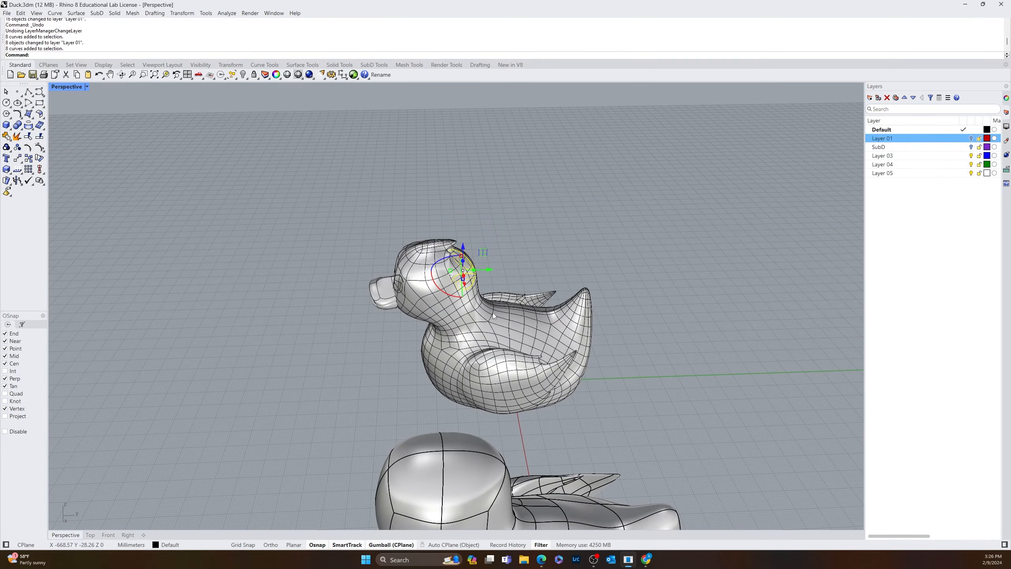
key("Delete")
- Examine the projected eye and eyebrow curves on the duck's face from the front and at an angle
right_click_drag(493, 313, 93, 279)
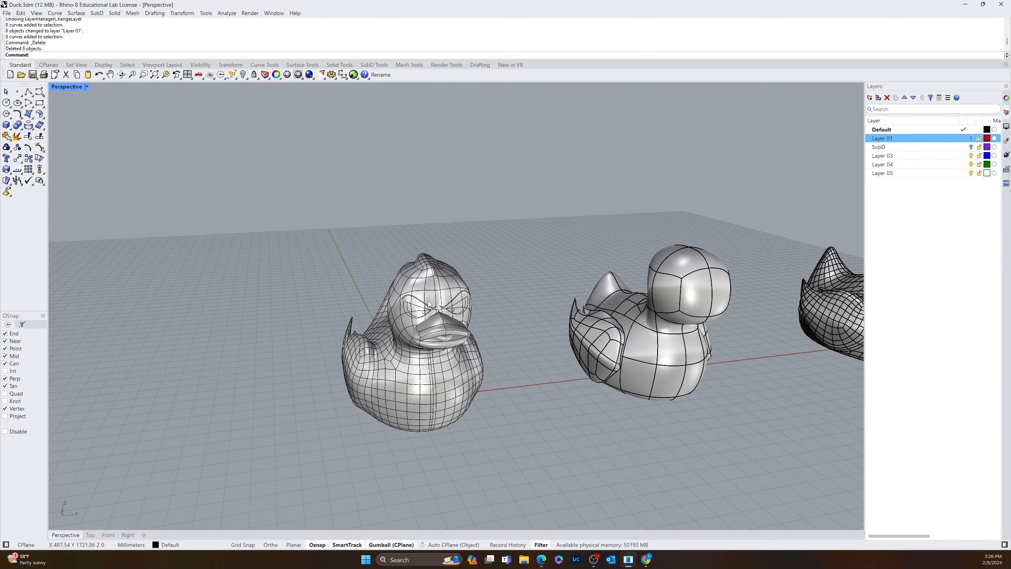
scroll(434, 303, "up", 10)
right_click_drag(436, 311, 459, 318)
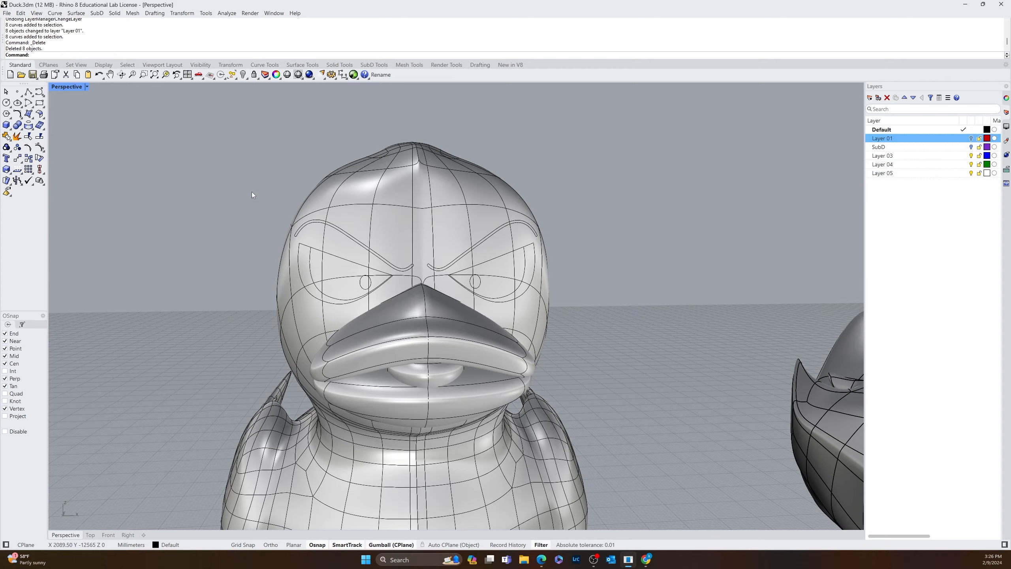
right_click_drag(279, 207, 352, 294)
scroll(352, 294, "up", 5)
right_click_drag(235, 266, 185, 199)
scroll(167, 201, "down", 5)
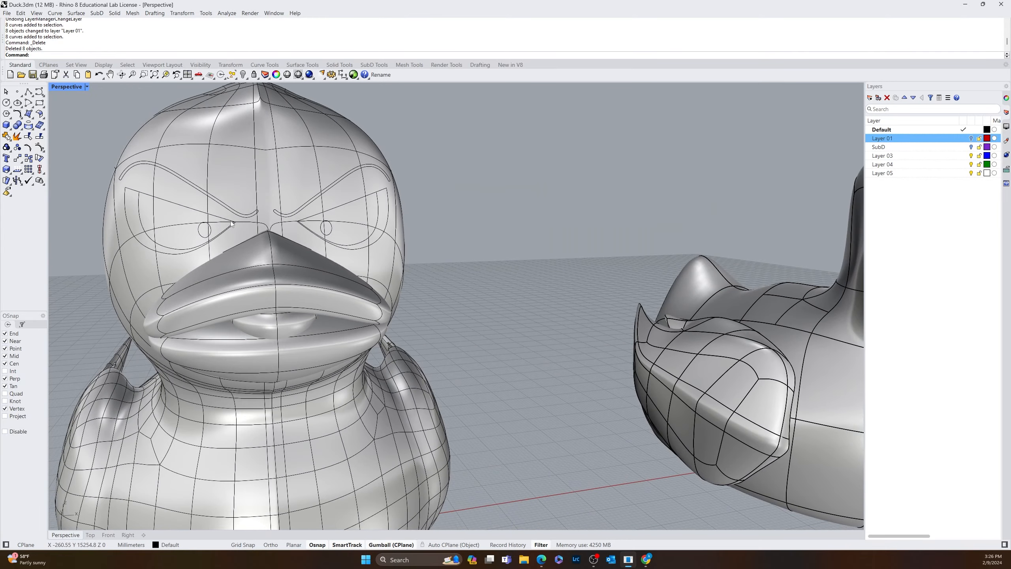
right_click_drag(211, 250, 273, 233)
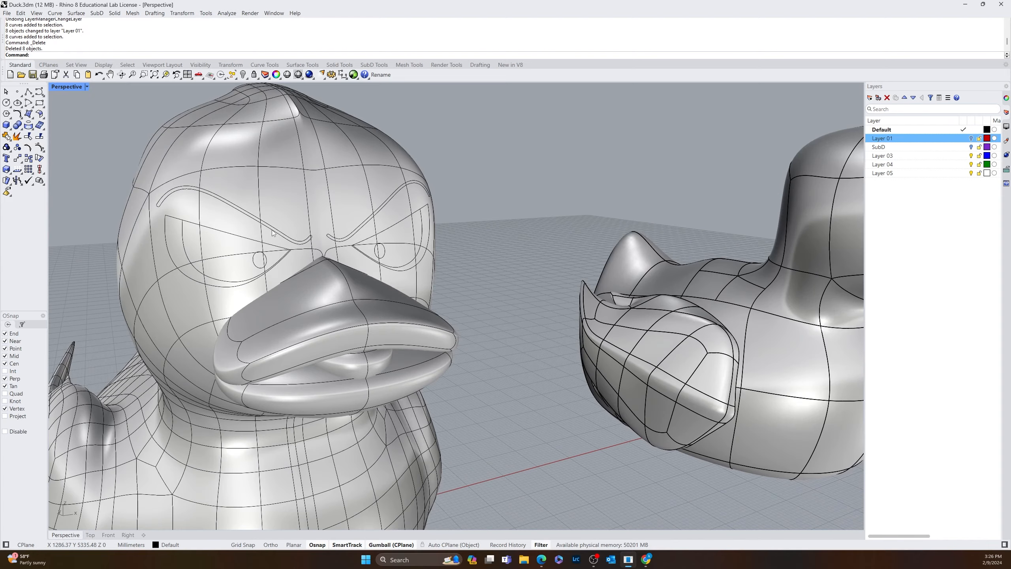
key("Return")
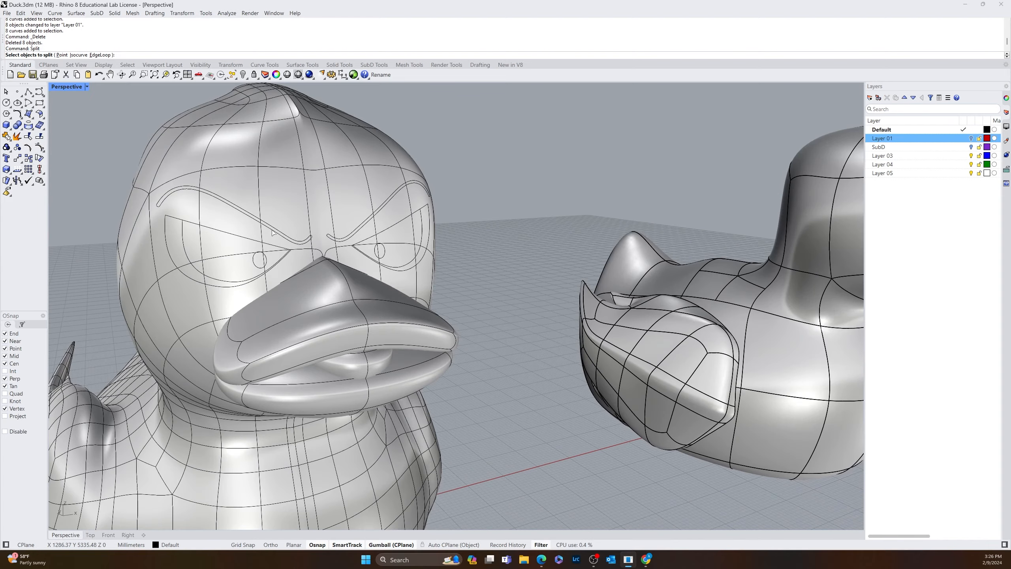
left_click(269, 152)
key("Return")
scroll(171, 181, "down", 6)
right_click_drag(171, 195, 137, 185)
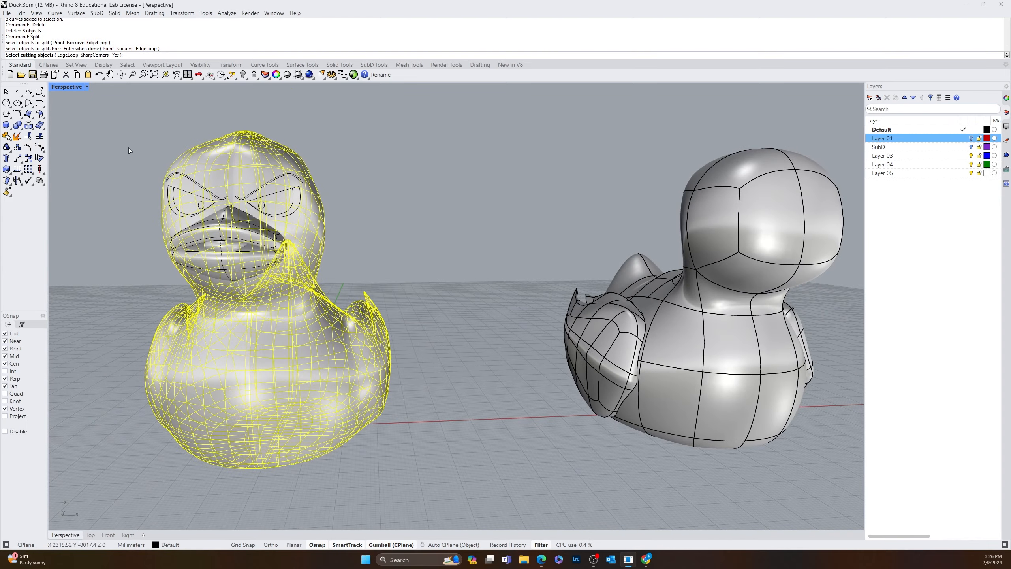
left_click_drag(129, 144, 236, 221)
key("Return")
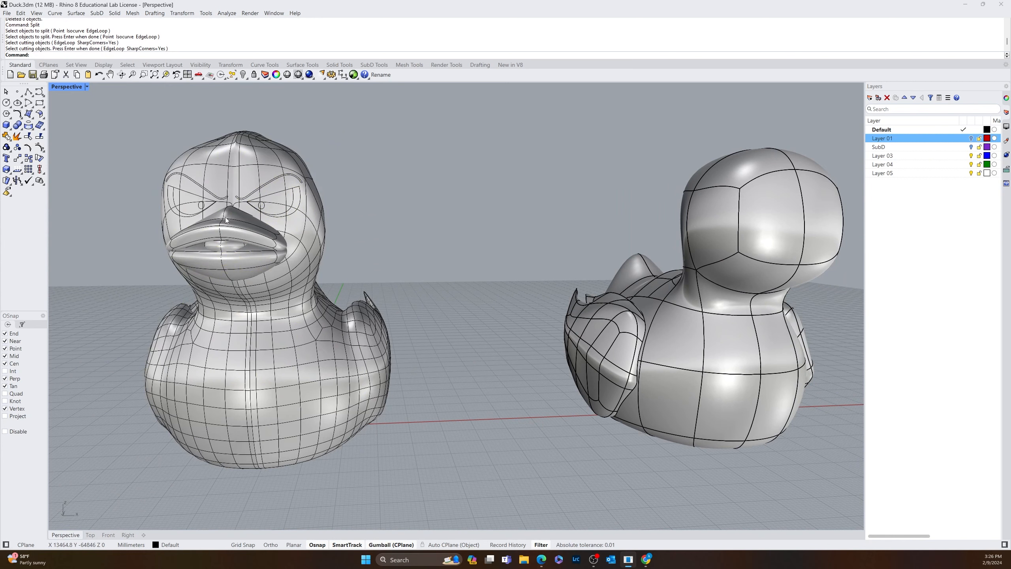
- Split the duck polysurface using all the projected eye and eyebrow curves on both sides of the face
key("Return")
left_click(175, 171)
key("Return")
left_click_drag(142, 147, 232, 222)
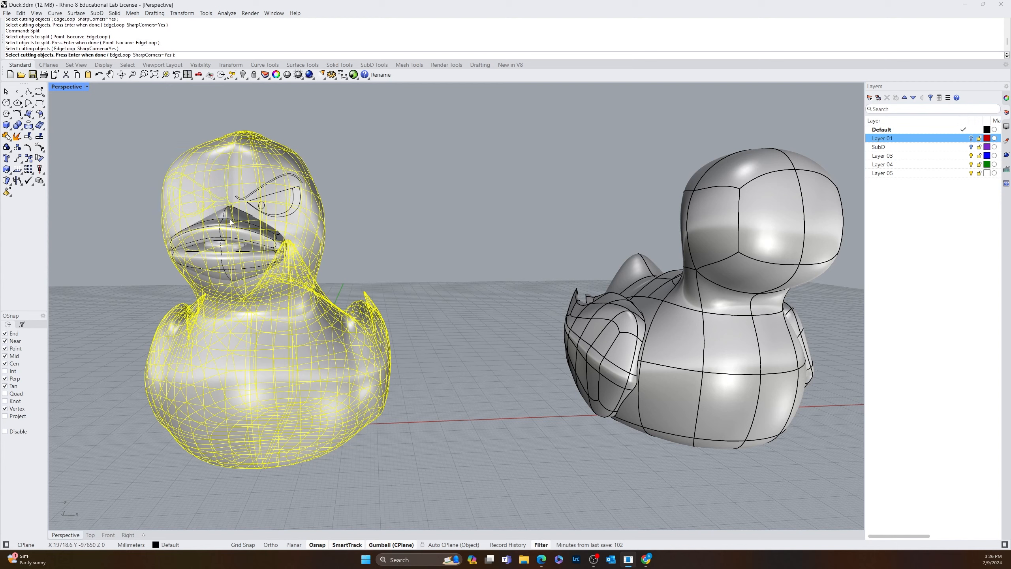
left_click_drag(229, 122, 325, 220)
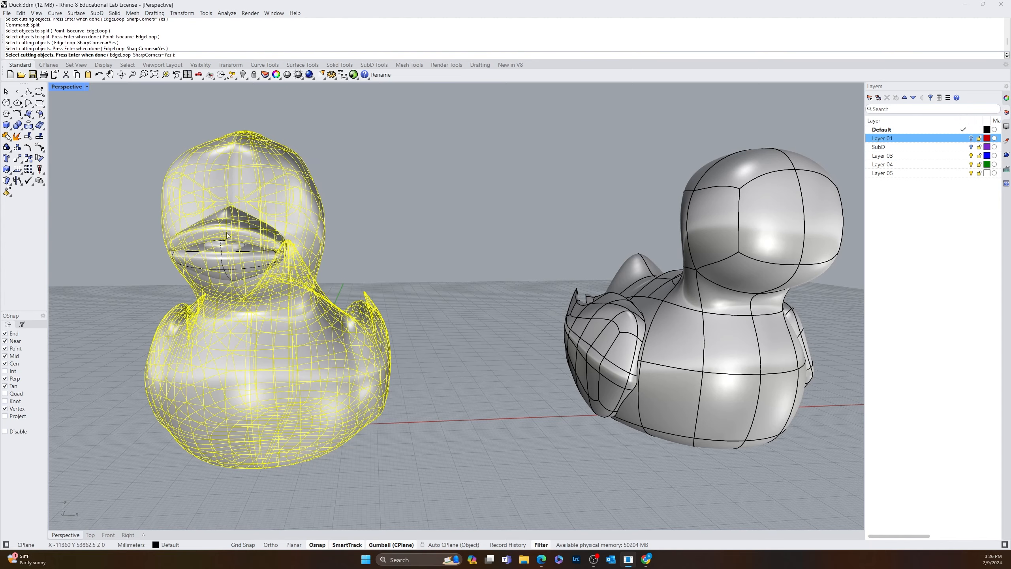
left_click_drag(399, 241, 239, 266, "ctrl")
scroll(267, 224, "up", 8)
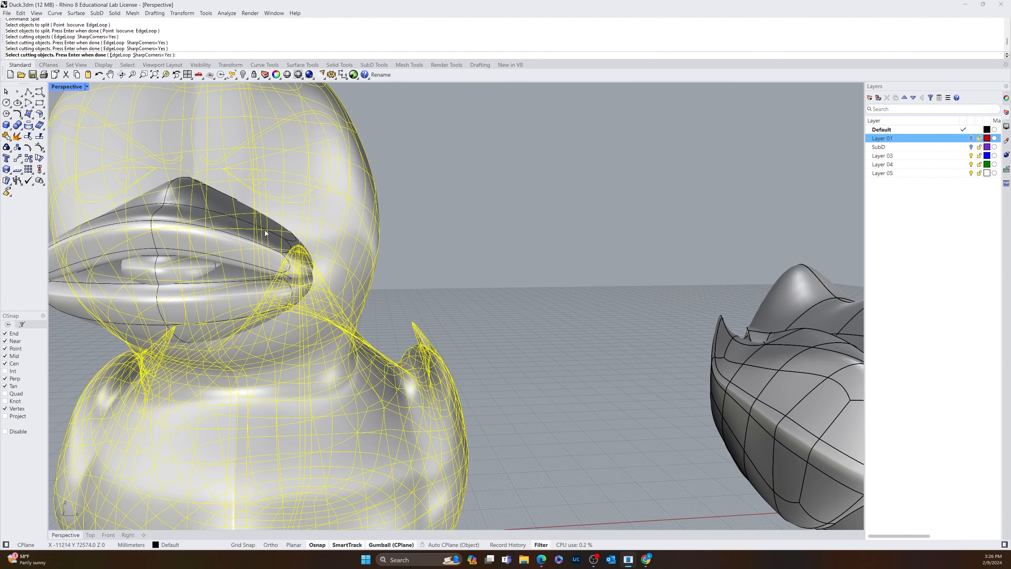
right_click_drag(267, 224, 316, 241)
scroll(315, 241, "down", 10)
key("Return")
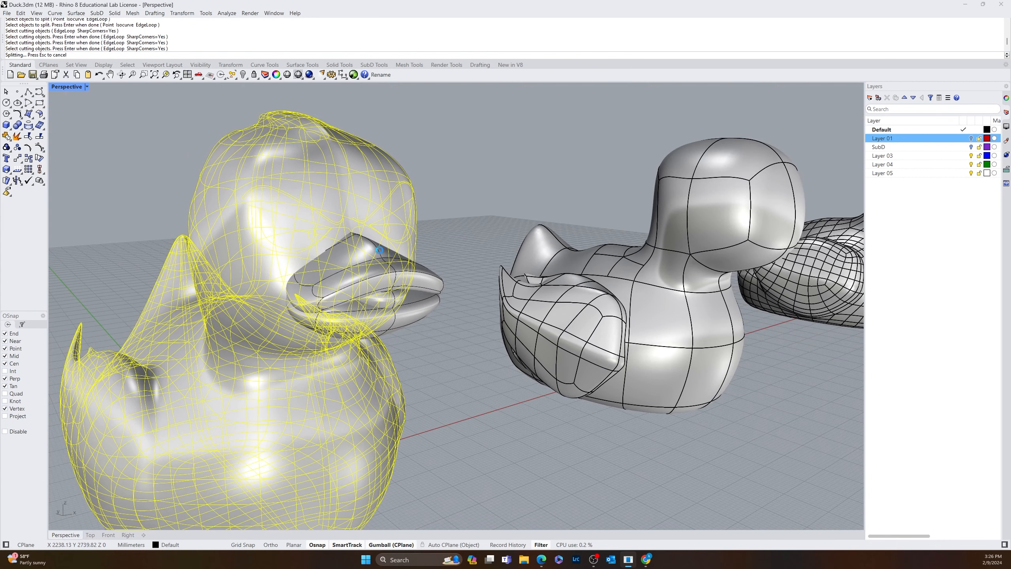
- Select the individual eye pieces on both sides of the face to examine how the surface was divided
scroll(300, 255, "up", 6)
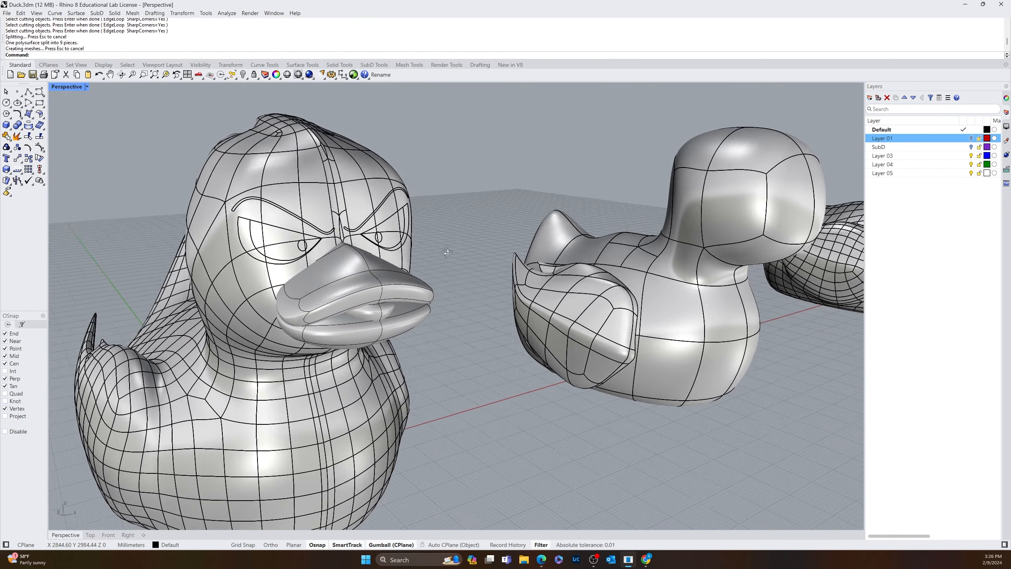
left_click(182, 283)
left_click(95, 281)
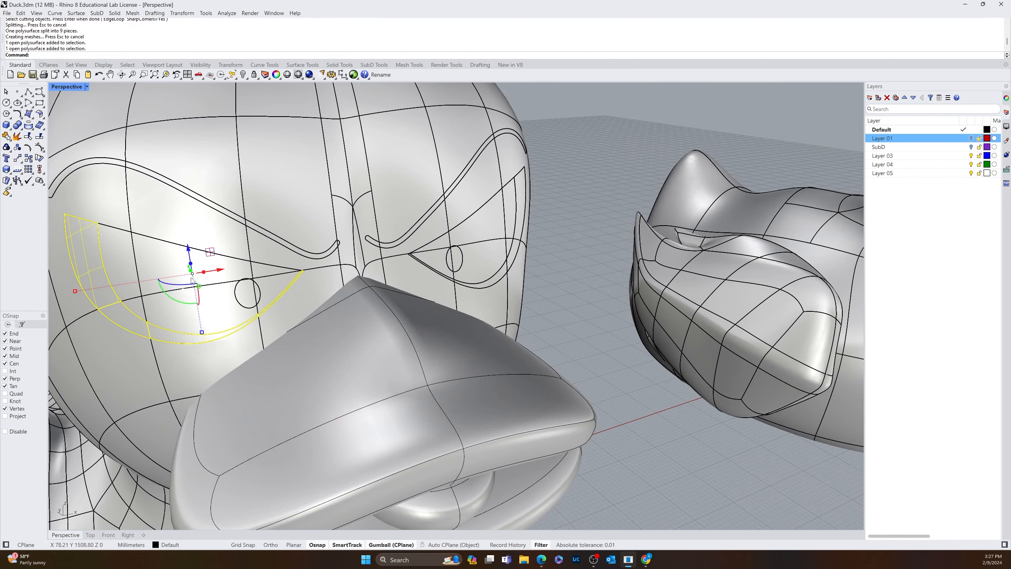
scroll(248, 291, "up", 5)
scroll(248, 291, "down", 3)
left_click(253, 294)
scroll(343, 280, "down", 4)
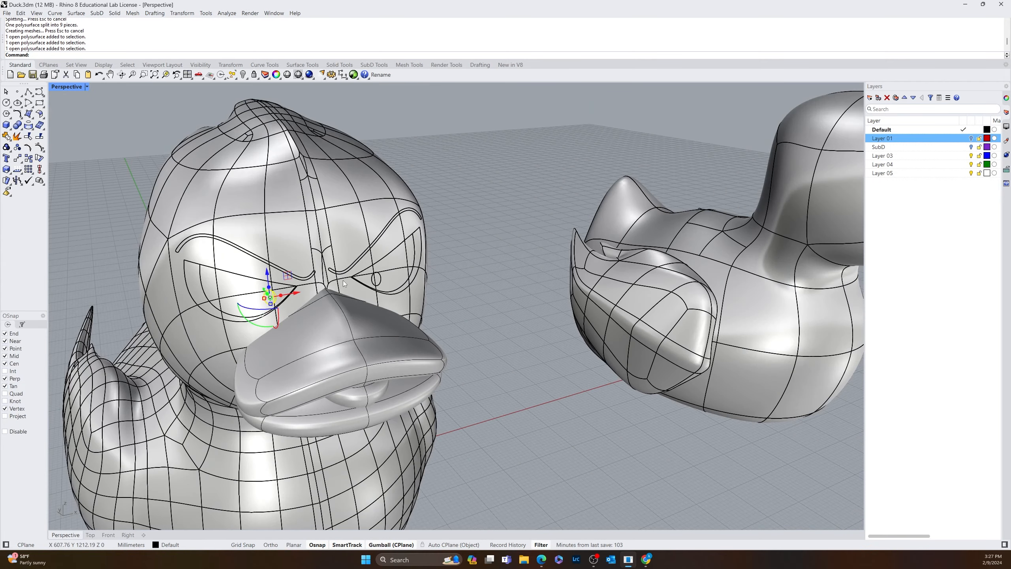
scroll(408, 273, "up", 7)
left_click(408, 272)
scroll(453, 241, "down", 5)
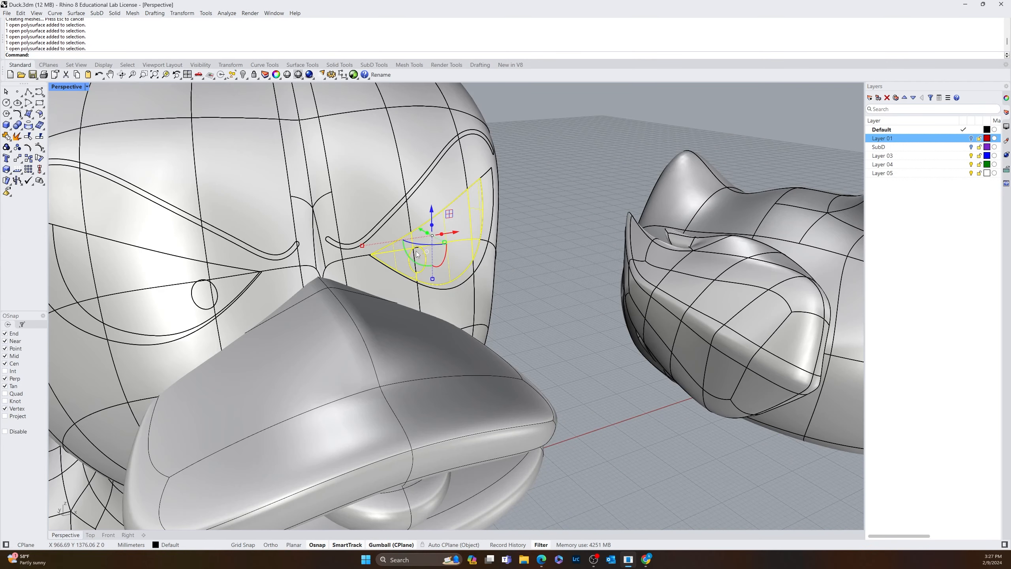
left_click(365, 239)
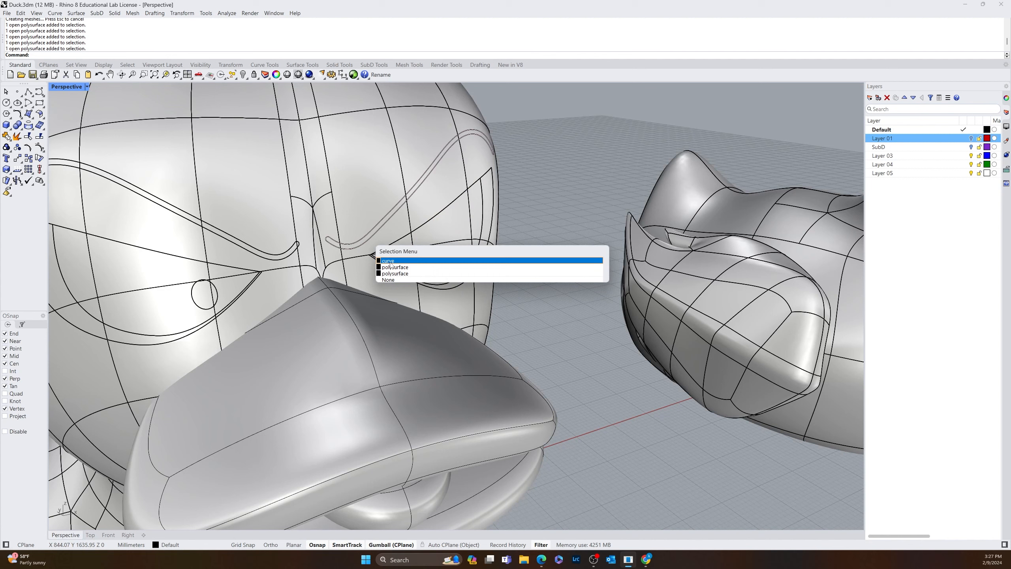
left_click(391, 263)
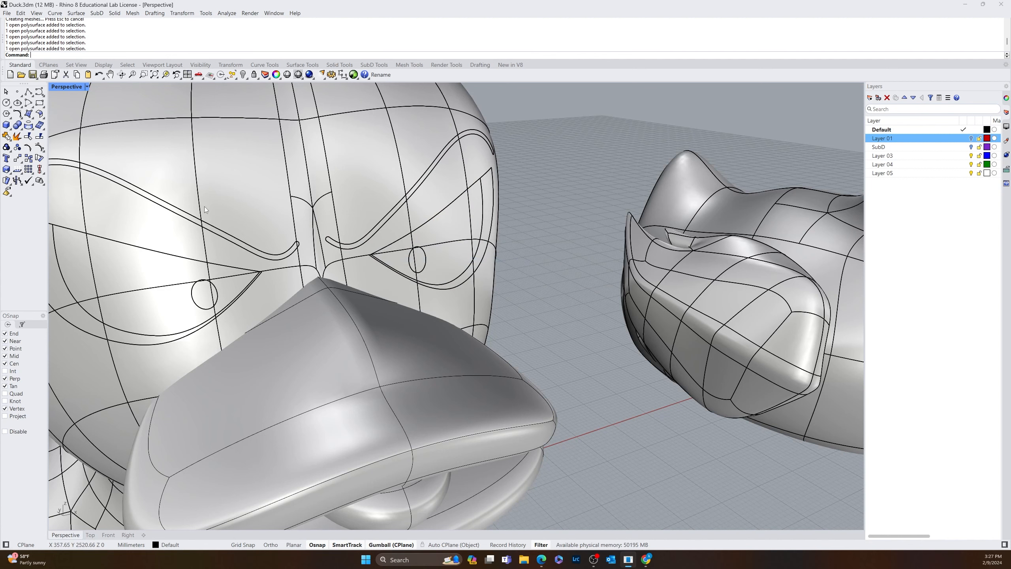
- Select all visible curves and assign them to Layer 01
left_click(21, 15)
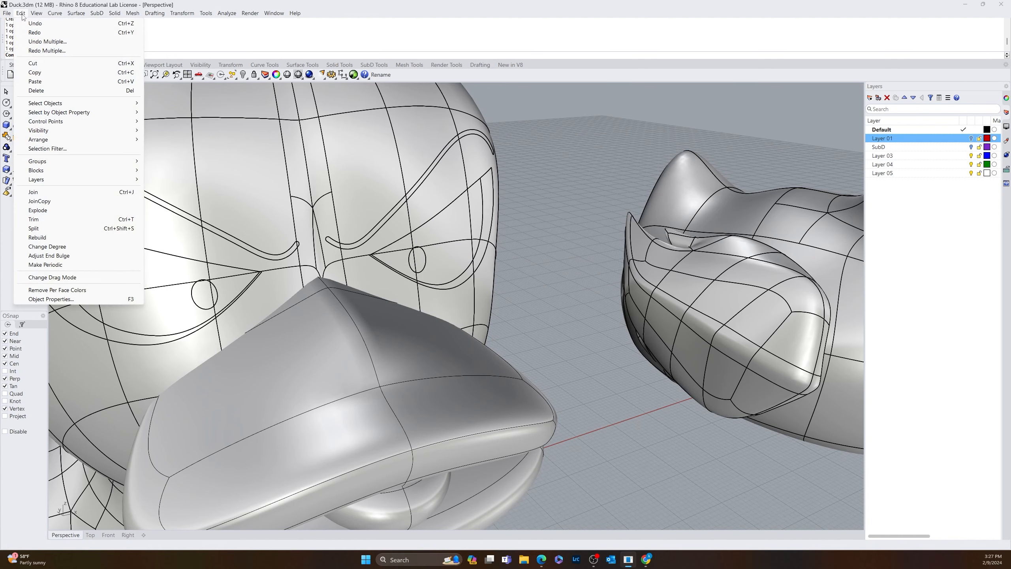
mouse_move(120, 103)
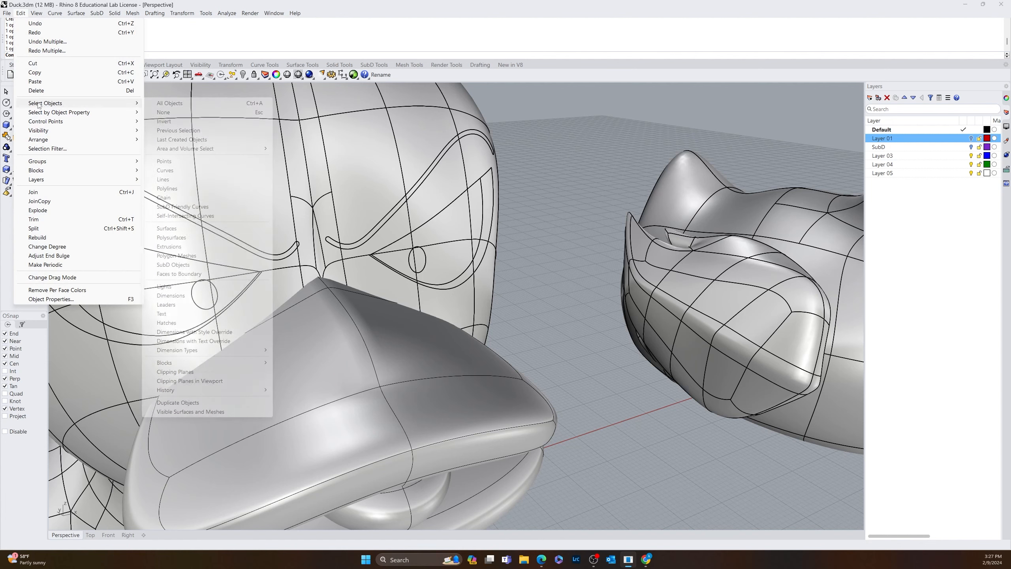
left_click(185, 170)
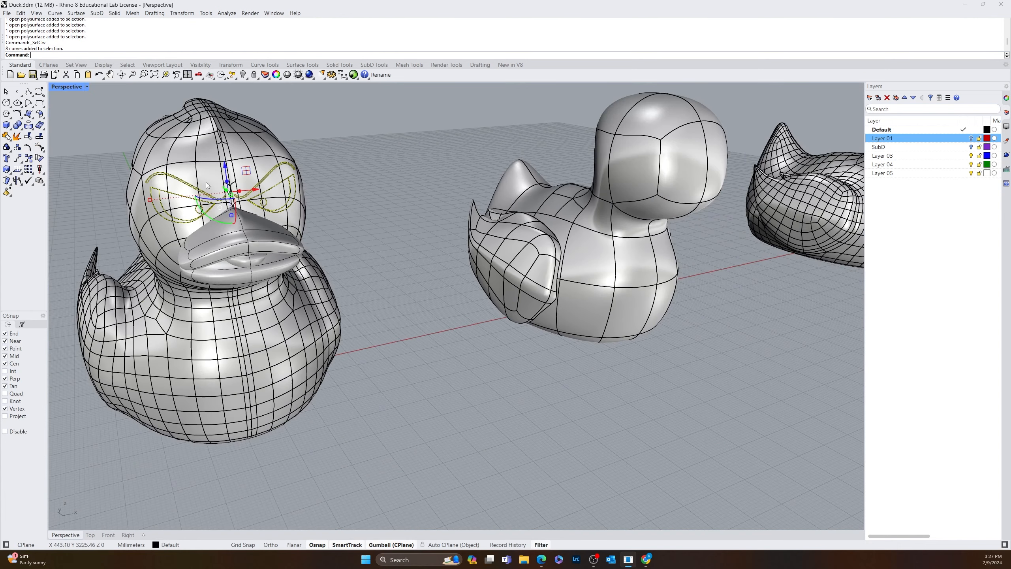
right_click(907, 139)
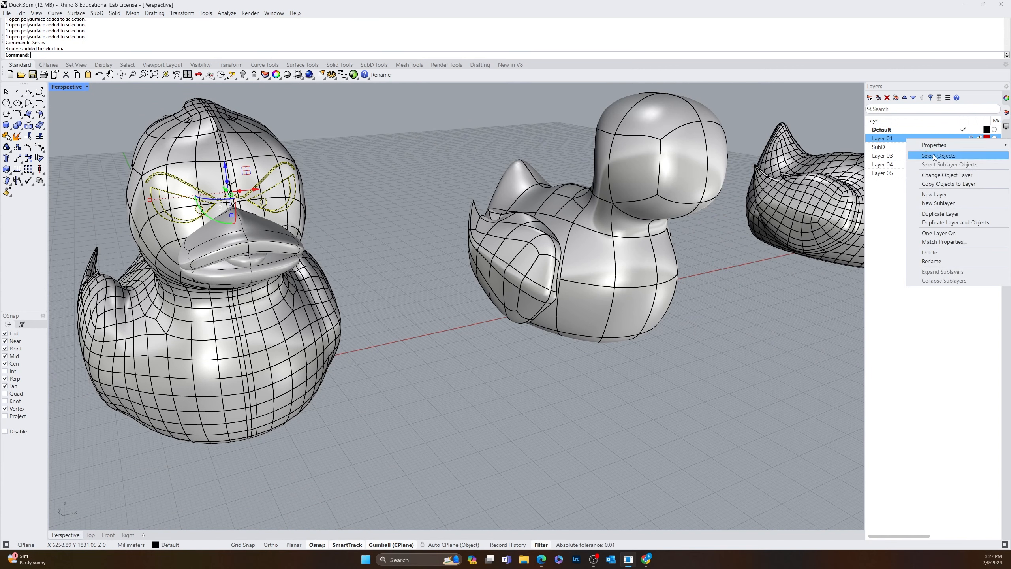
left_click(938, 177)
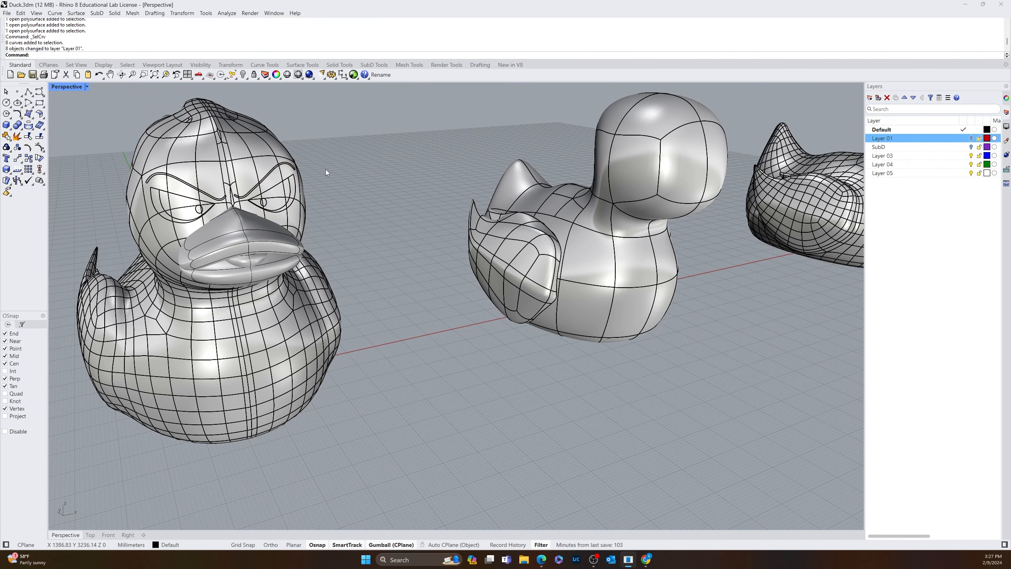
- Preview the ducks in Rendered display mode and return the perspective viewport to Shaded
left_click(87, 87)
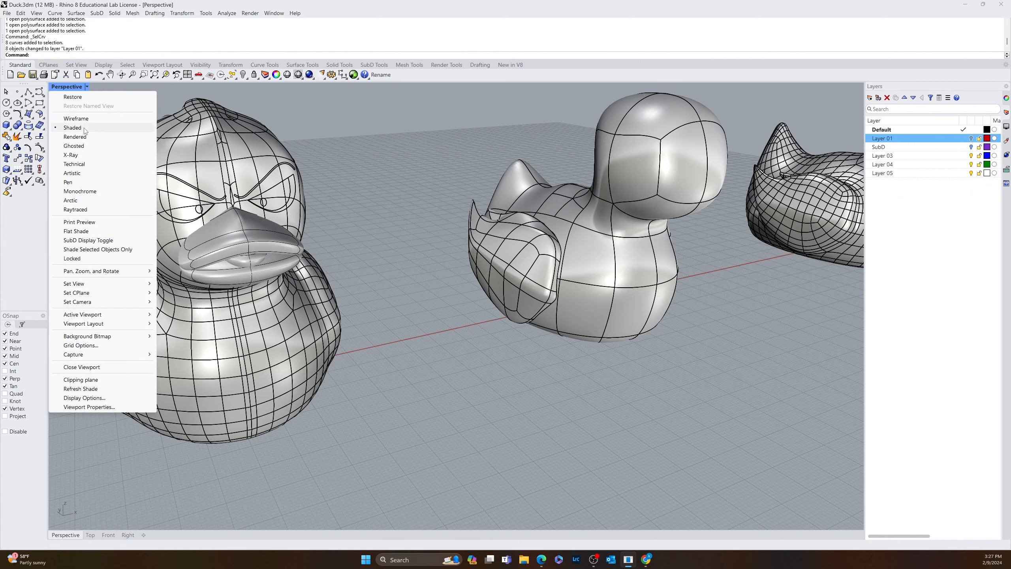
left_click(80, 137)
right_click_drag(293, 139, 406, 168)
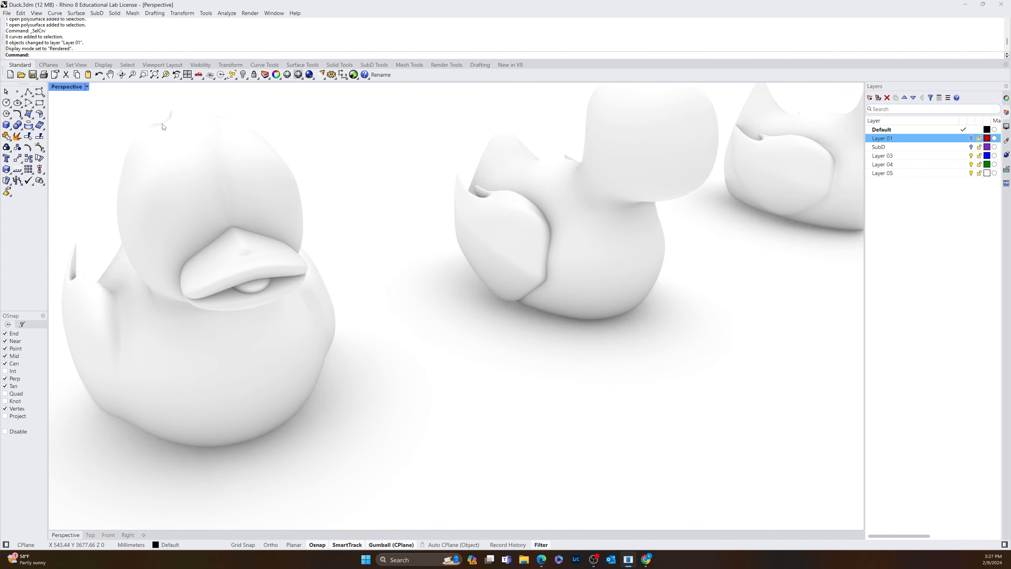
left_click(88, 87)
left_click(72, 128)
scroll(239, 139, "up", 5)
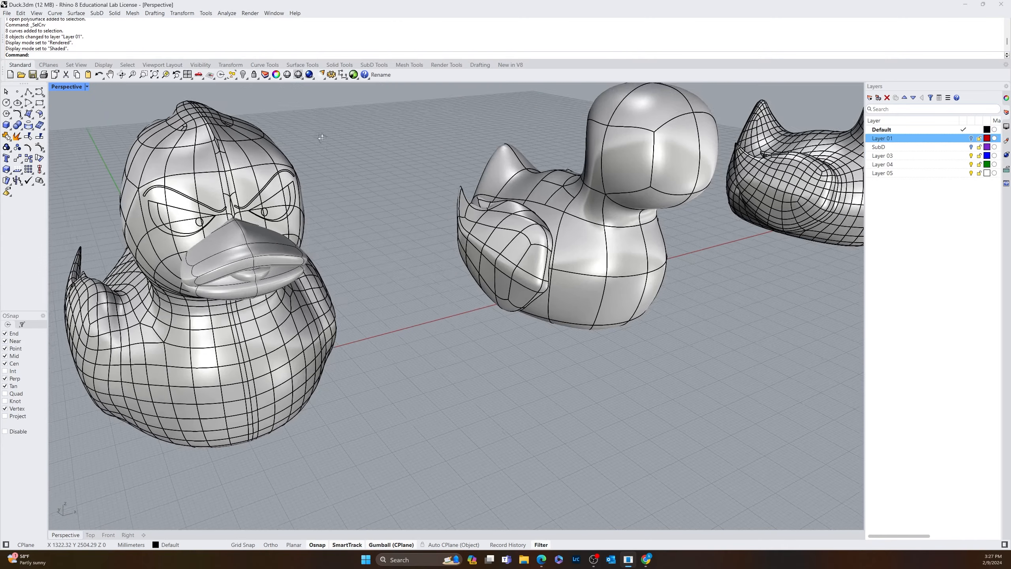
- Try offsetting both eyebrow surfaces into solids with OffsetSrf at a distance of 2
right_click_drag(224, 147, 359, 159)
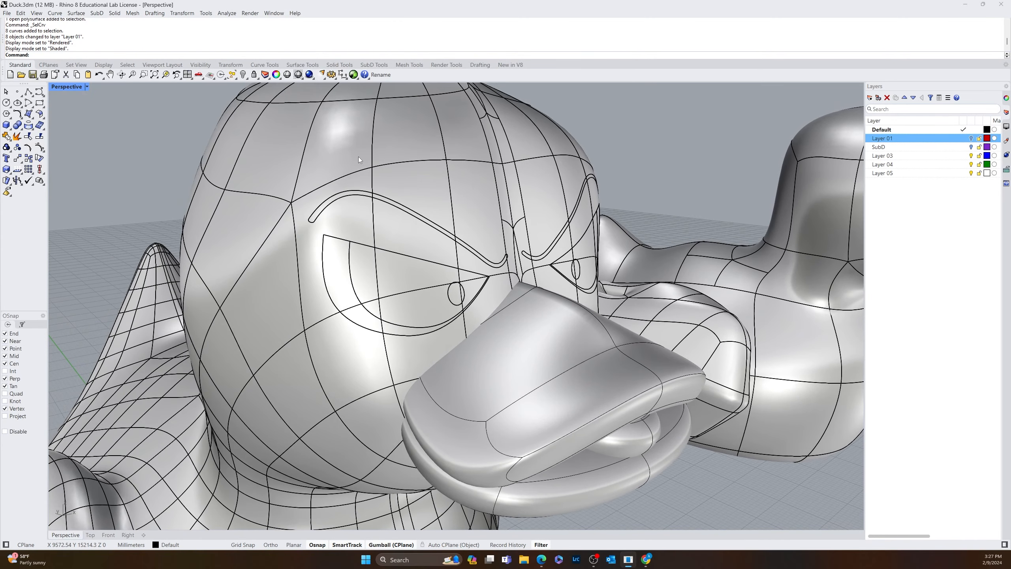
type("OffsetSrf")
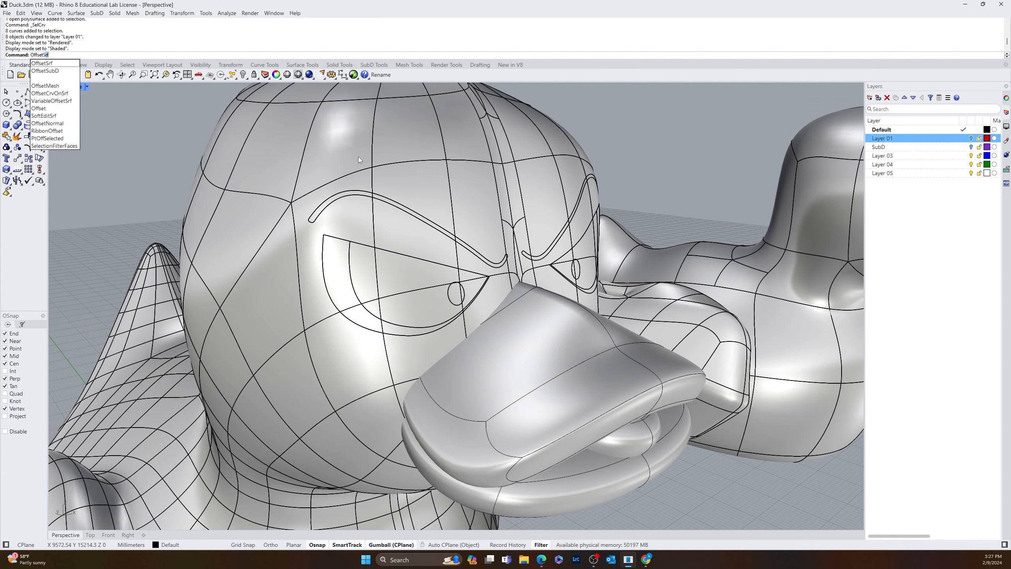
key("Return")
scroll(358, 159, "up", 6)
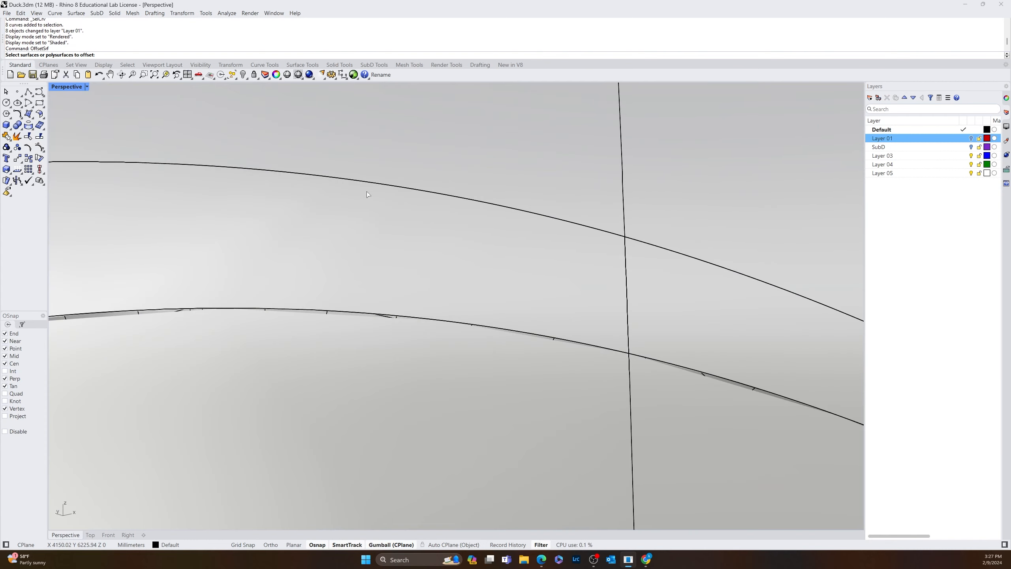
scroll(370, 196, "down", 4)
left_click(374, 199)
scroll(517, 217, "down", 7)
right_click_drag(534, 219, 450, 217)
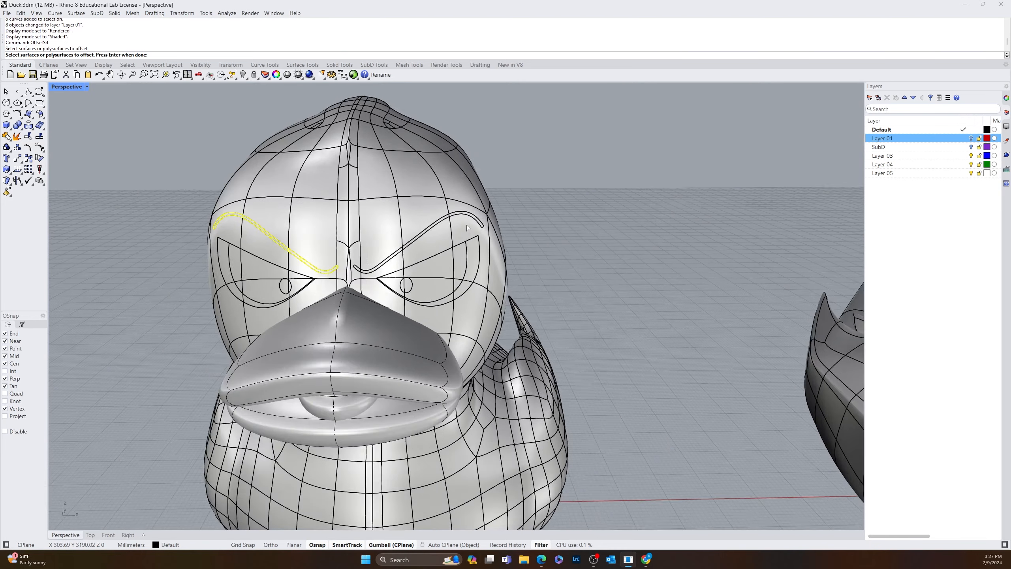
scroll(478, 217, "up", 3)
left_click(418, 232)
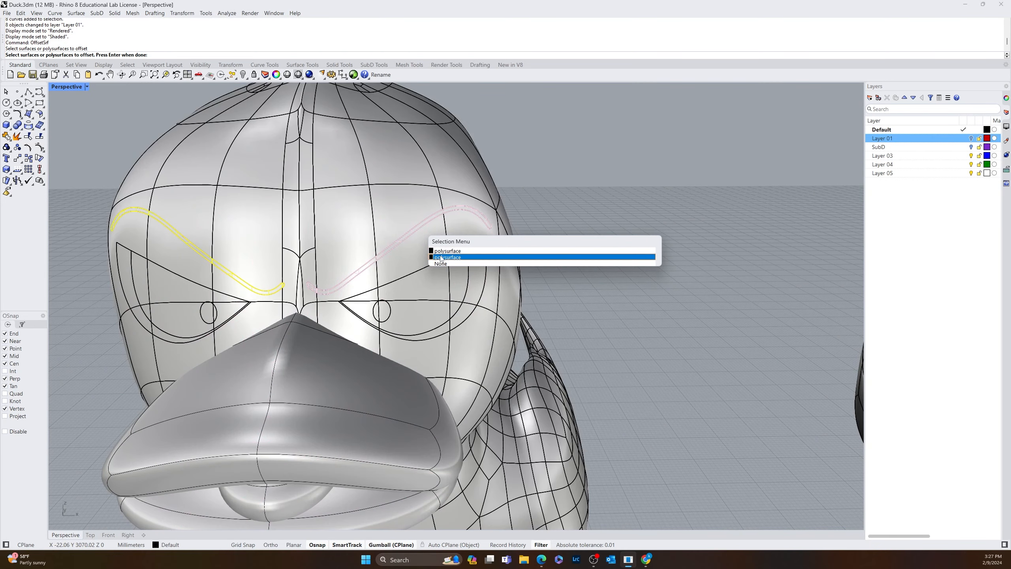
left_click(444, 248)
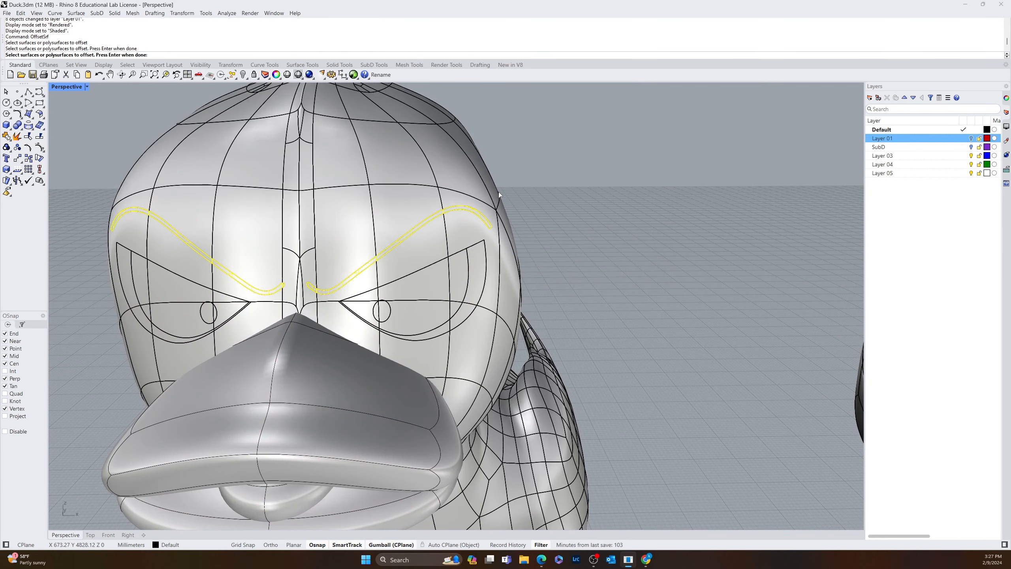
right_click_drag(398, 255, 273, 240)
key("Return")
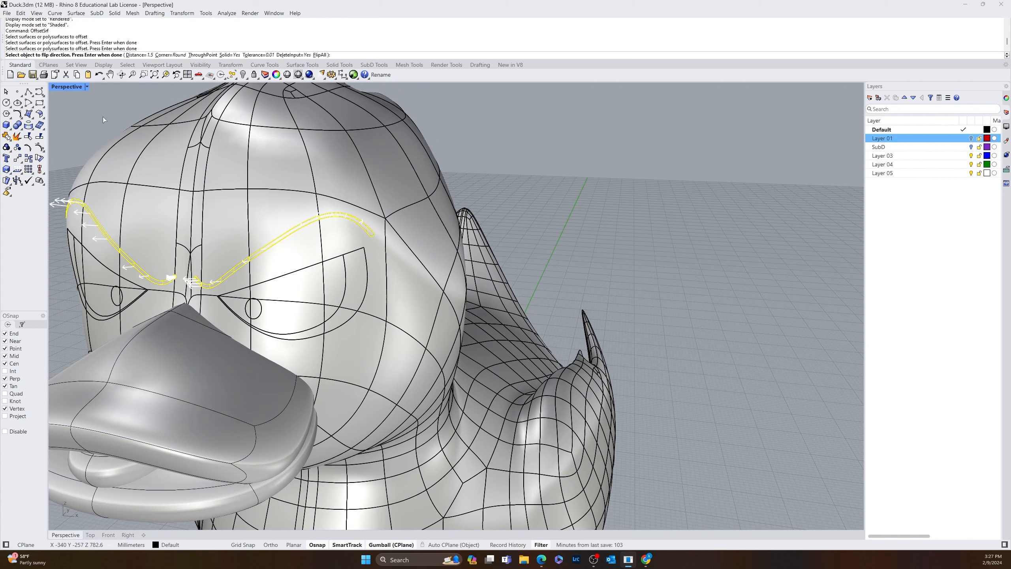
left_click(138, 55)
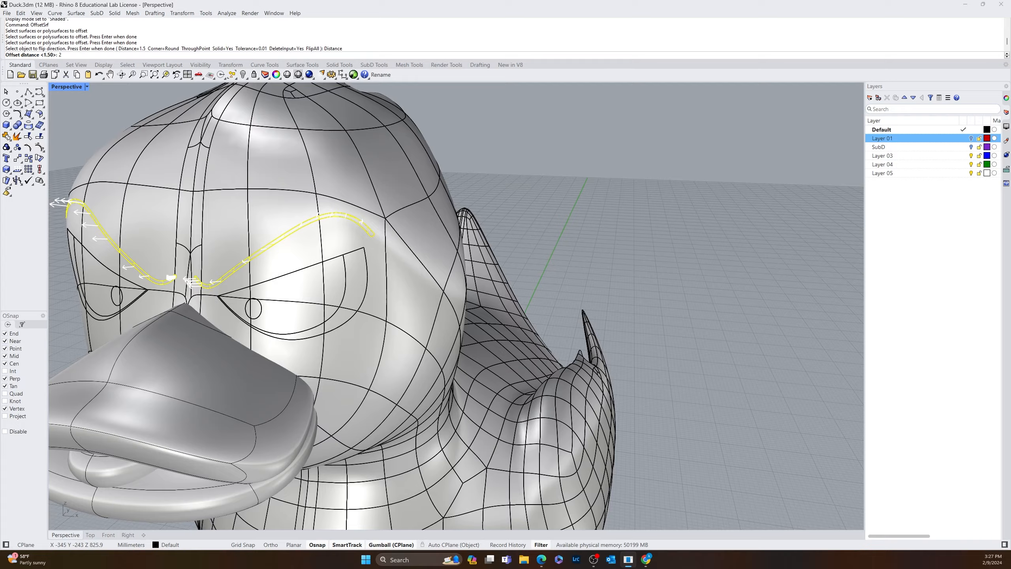
type("2")
key("Return")
key("Return")
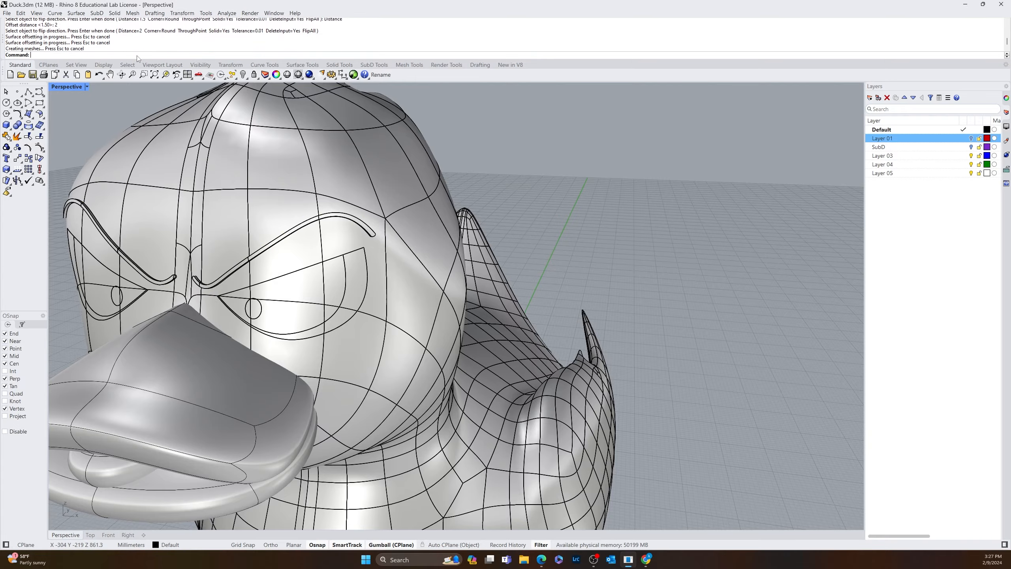
- Examine the thickness of the offset eyebrows up close from the front, above and the side
right_click_drag(87, 129, 118, 130)
scroll(136, 162, "up", 6)
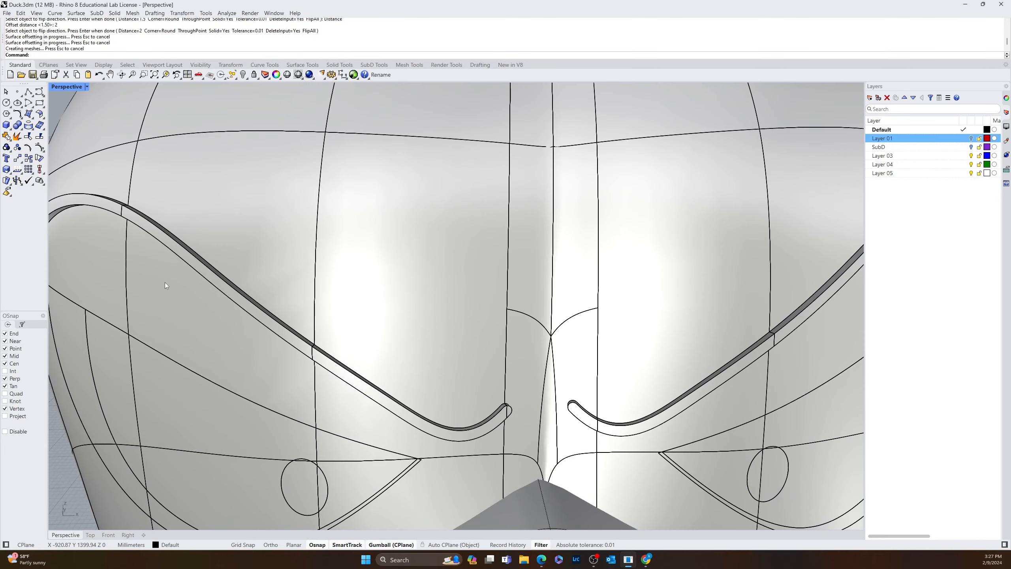
scroll(470, 363, "down", 8)
right_click_drag(471, 363, 299, 424)
scroll(296, 427, "up", 3)
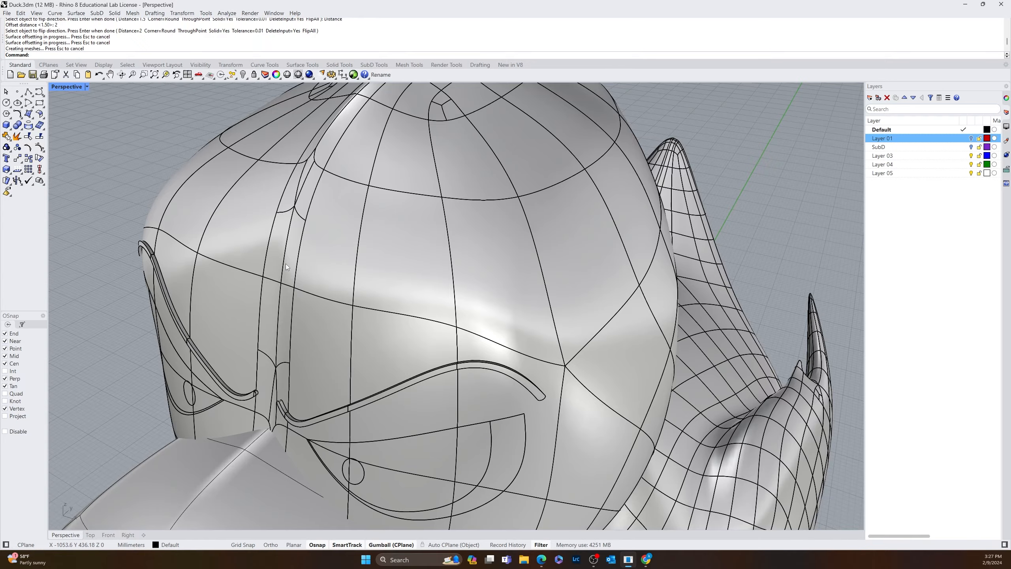
scroll(437, 289, "down", 6)
right_click_drag(442, 293, 508, 286)
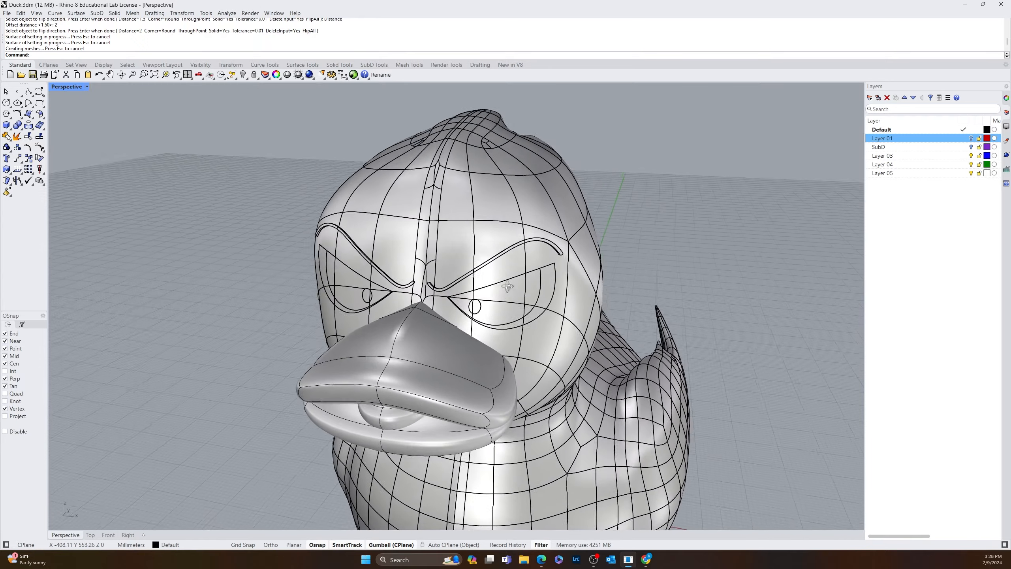
scroll(291, 266, "up", 5)
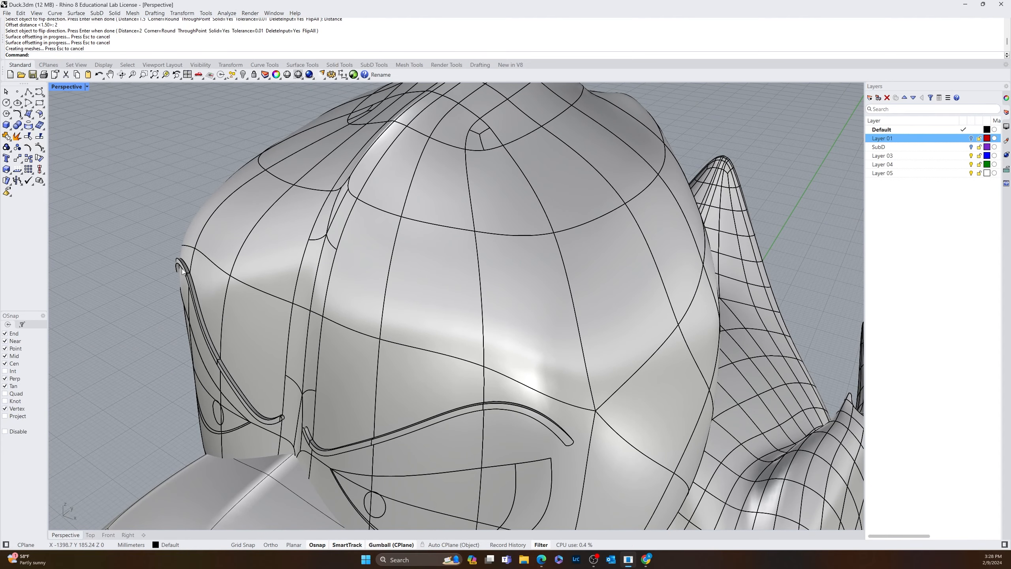
- Undo the last eyebrow offset and offset both eyebrow surfaces into solids again with OffsetSrf at a distance of 3
key("ctrl+z")
key("Return")
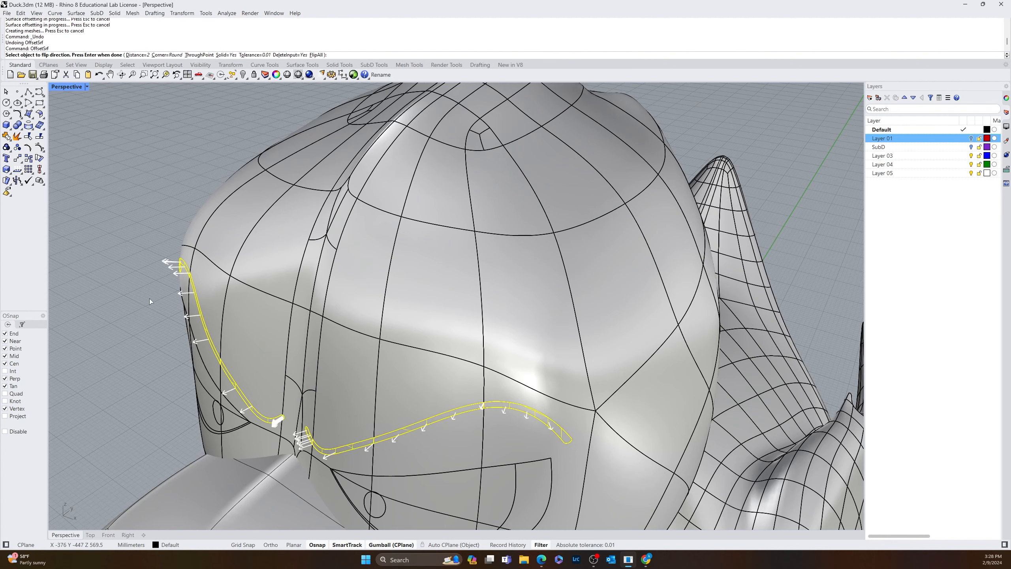
type("3")
key("Return")
key("Return")
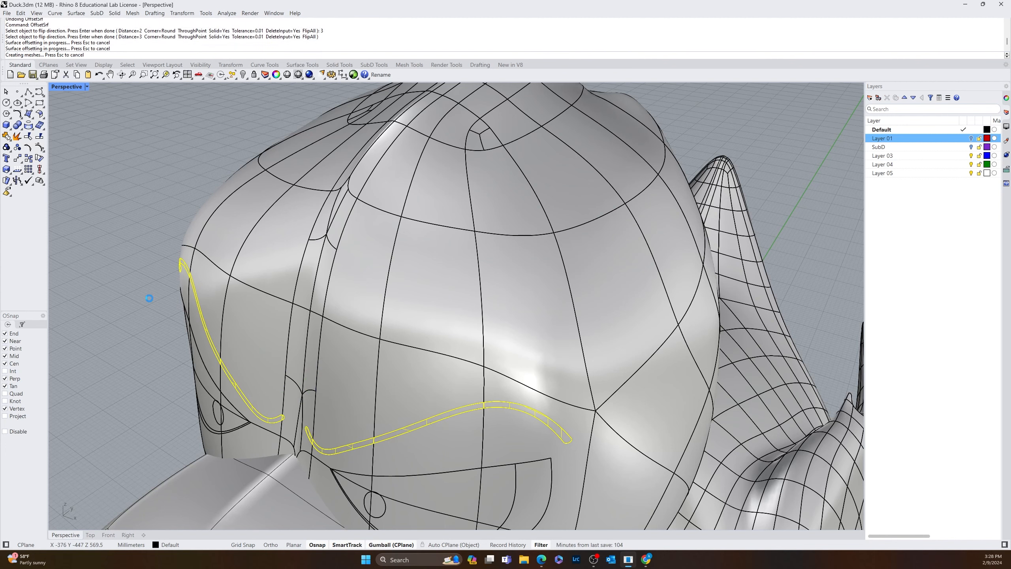
- Examine the thickened eyebrows on the duck's head from the front, close up and from the side
right_click_drag(127, 361, 192, 344)
scroll(498, 323, "down", 6)
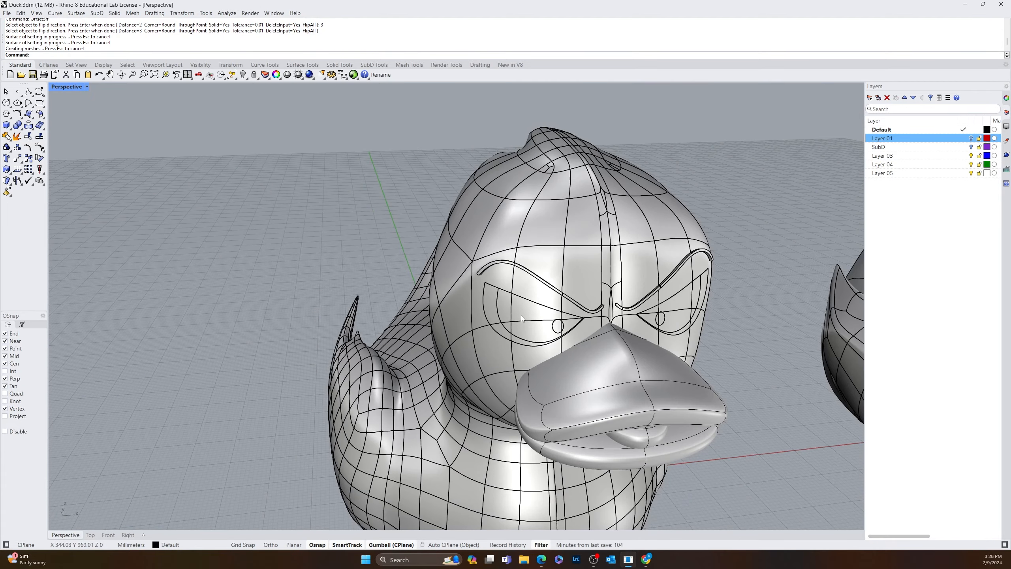
right_click_drag(521, 317, 332, 352)
scroll(333, 355, "up", 3)
right_click_drag(324, 388, 334, 368)
scroll(254, 350, "up", 3)
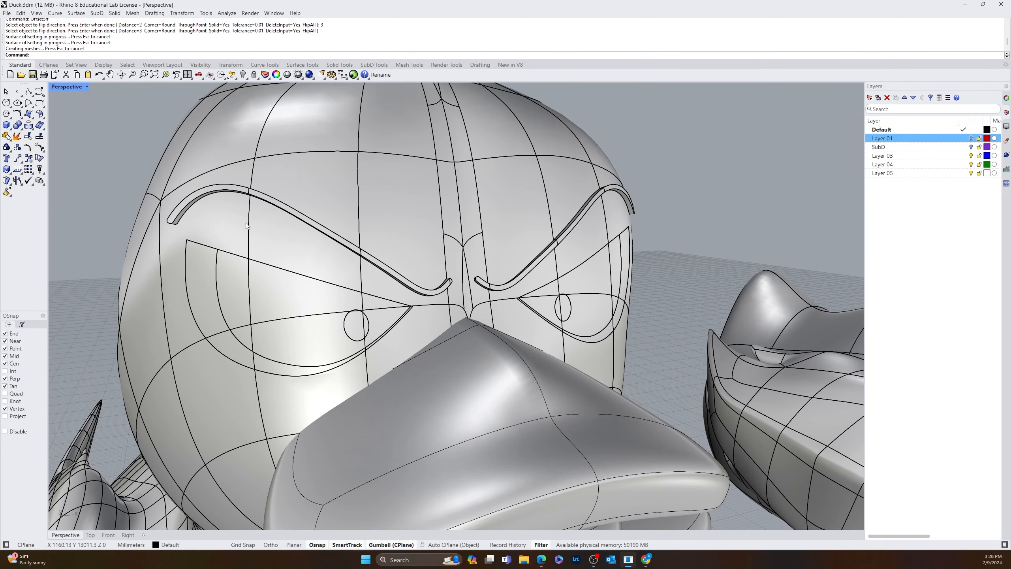
right_click_drag(425, 266, 187, 267)
scroll(199, 348, "down", 5)
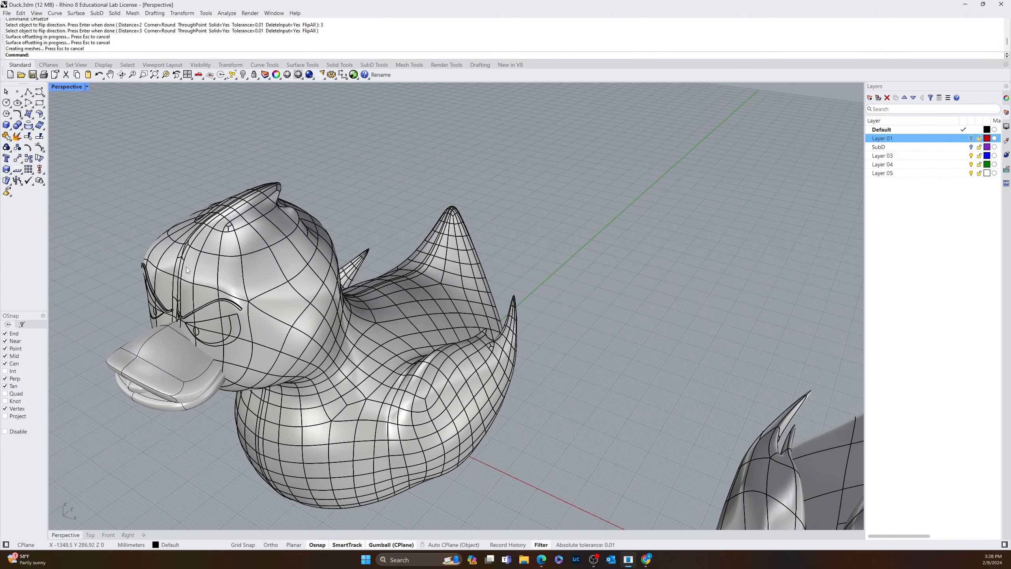
- Move the duck's body and head polysurface away from the beak, eye pieces and eyebrows to expose the eyebrows' back side
left_click(202, 283)
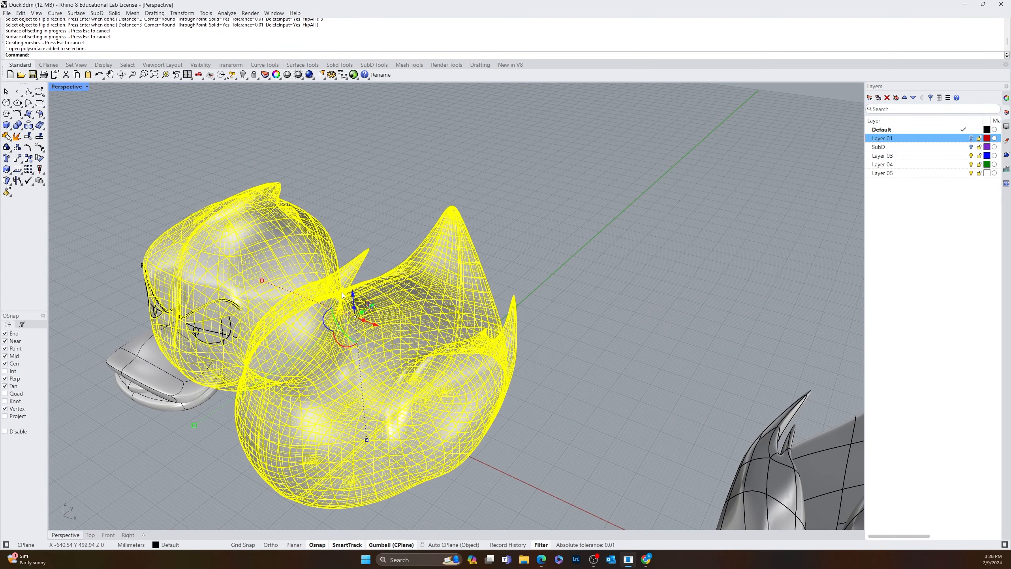
left_click_drag(373, 305, 451, 256)
left_click(256, 423)
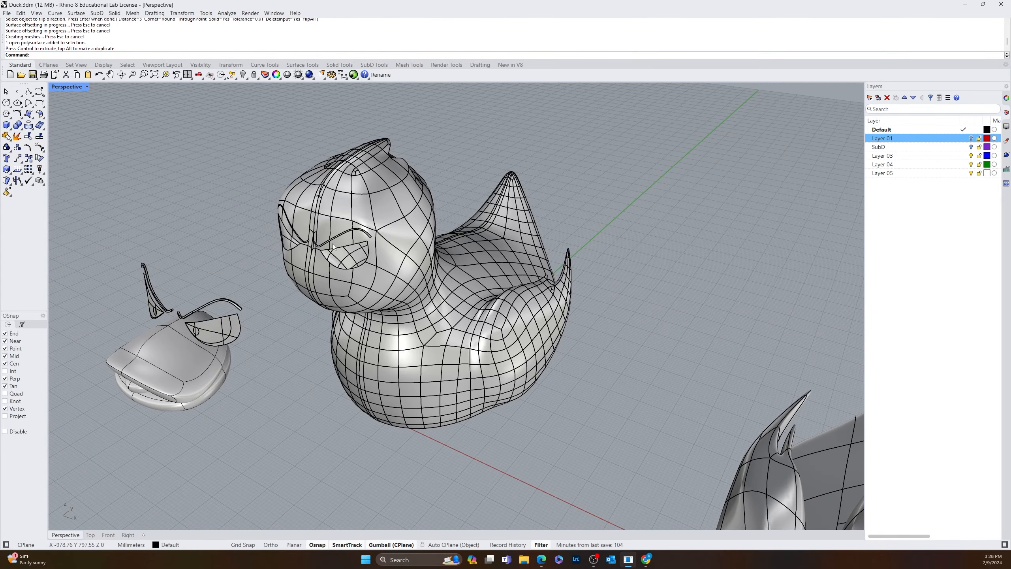
scroll(333, 247, "up", 6)
right_click_drag(314, 285, 325, 254)
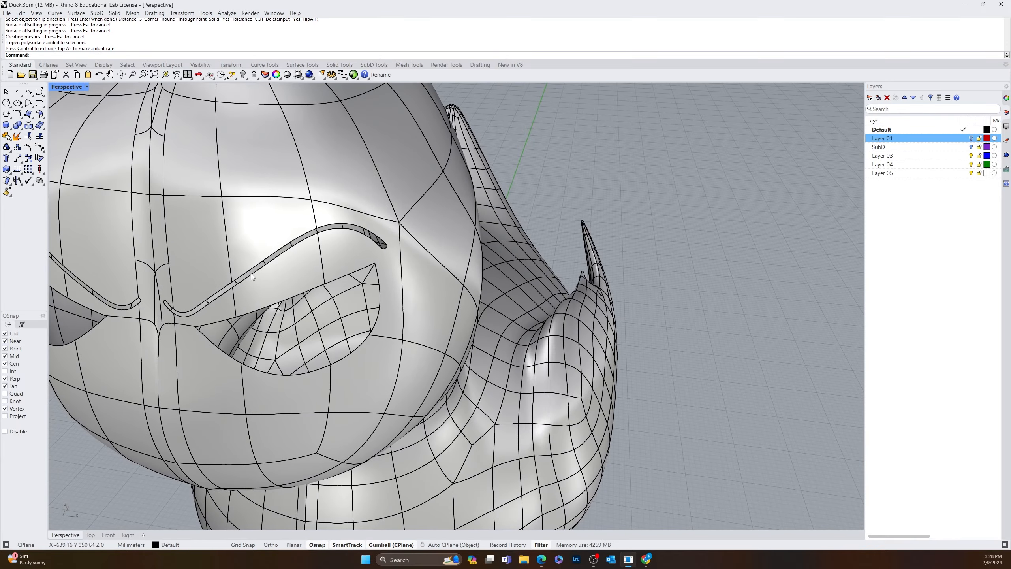
right_click_drag(229, 304, 105, 286)
scroll(201, 161, "up", 4)
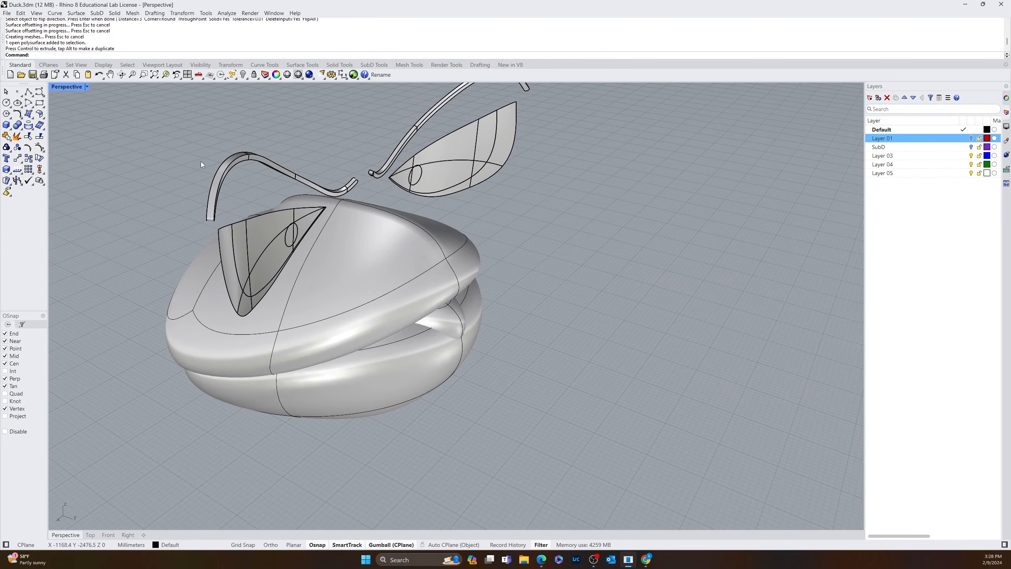
- Preview the separated eyebrows in Rendered and Monochrome display modes and inspect their back faces up close
left_click(87, 87)
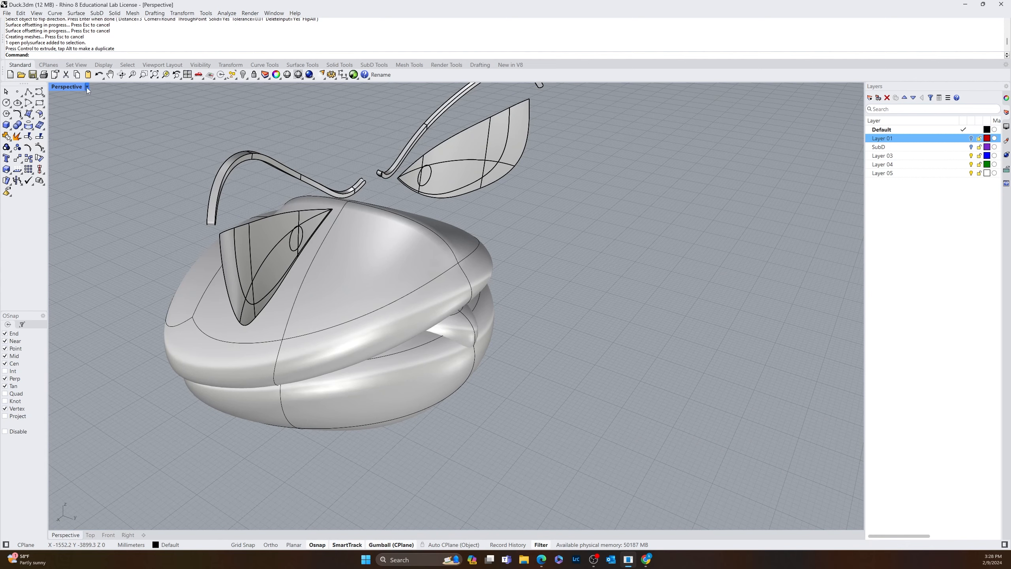
left_click(75, 137)
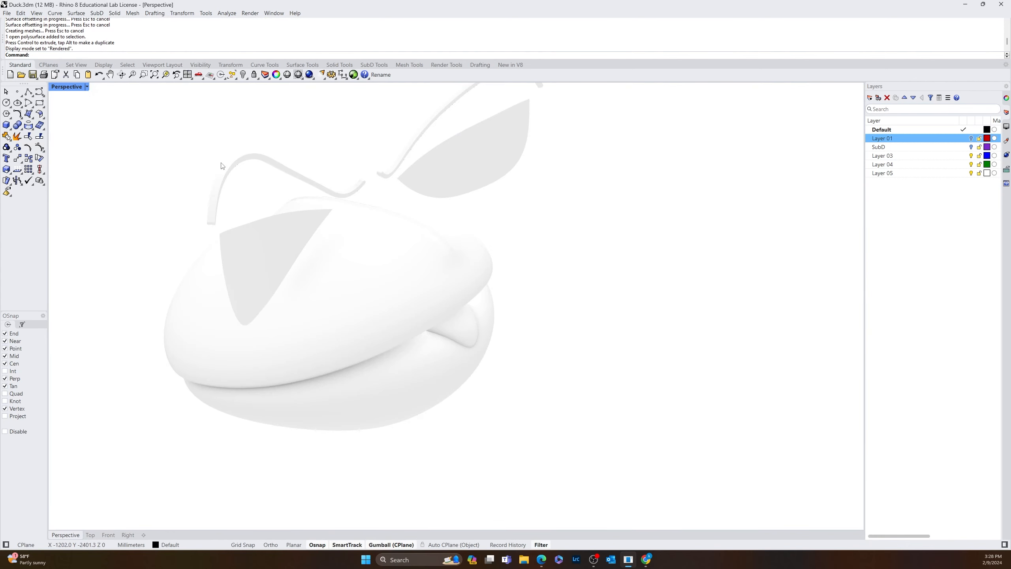
right_click_drag(223, 166, 234, 161)
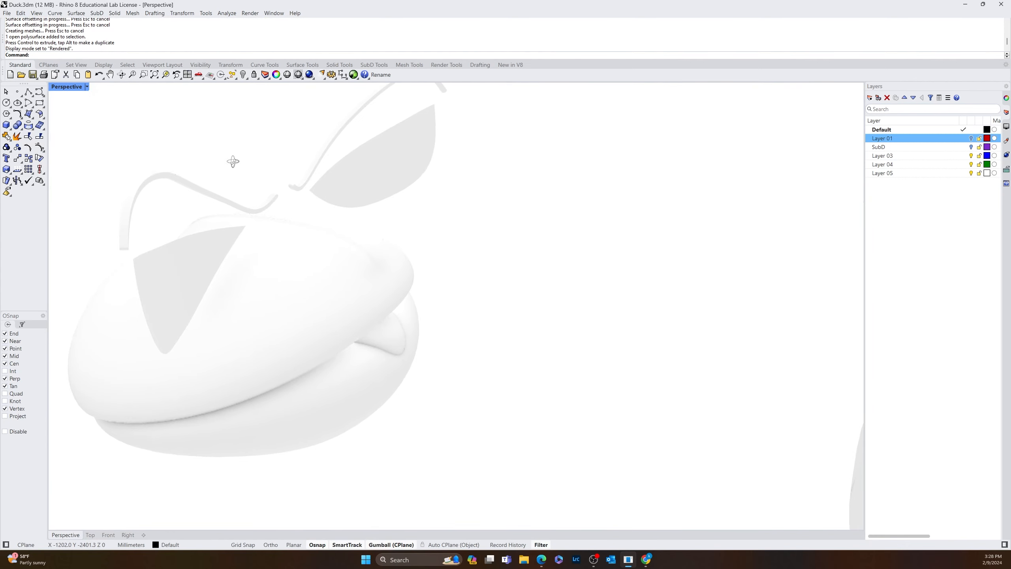
left_click(87, 87)
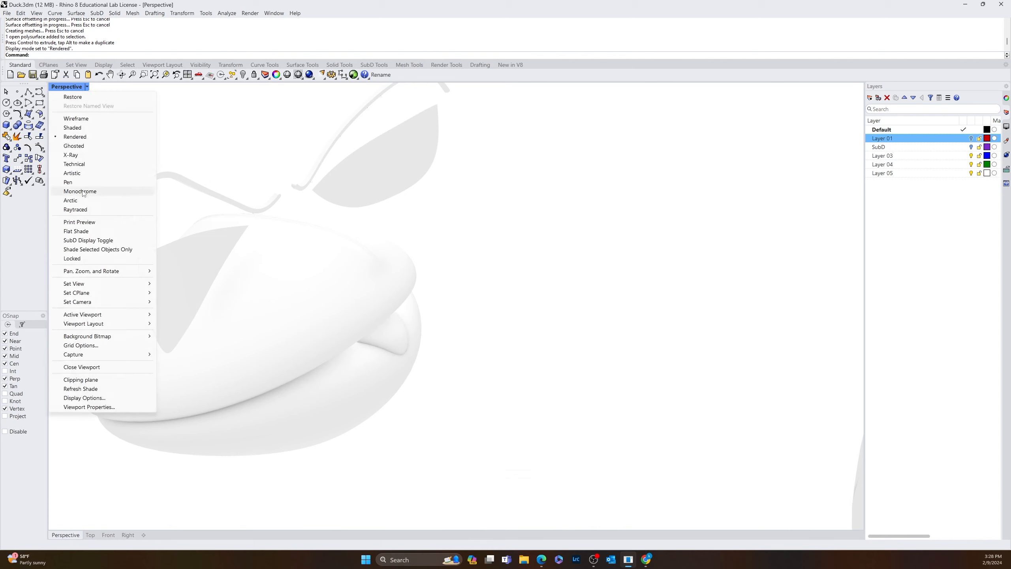
left_click(80, 191)
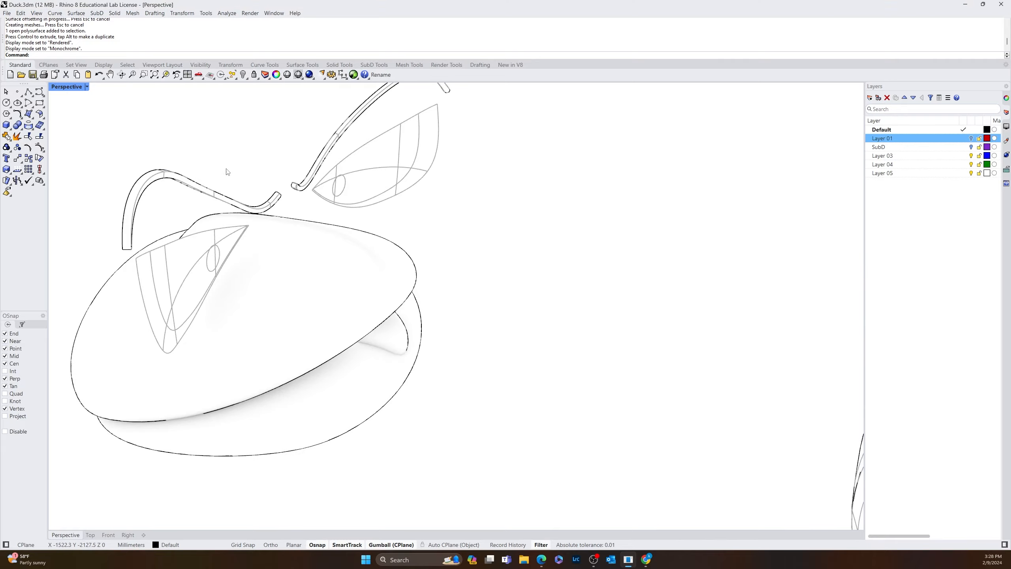
scroll(243, 156, "up", 5)
right_click_drag(243, 156, 215, 150)
scroll(228, 158, "down", 5)
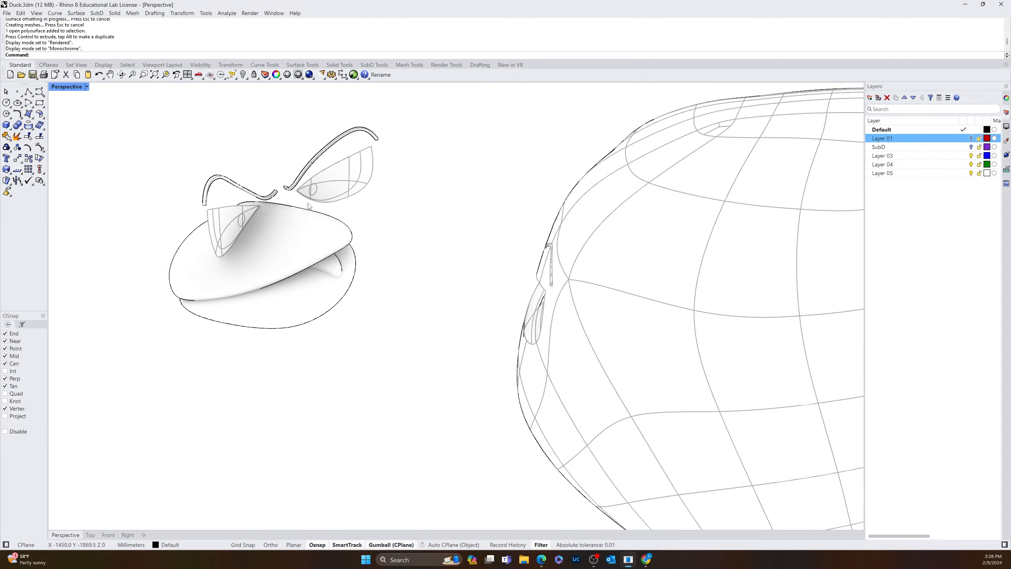
right_click_drag(315, 191, 311, 228)
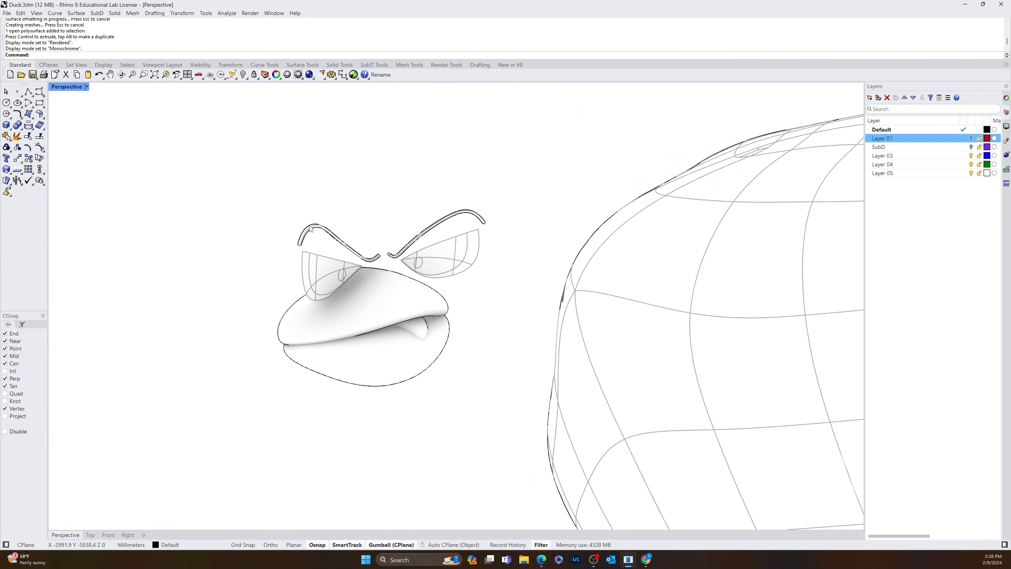
scroll(311, 230, "up", 6)
scroll(311, 231, "up", 5)
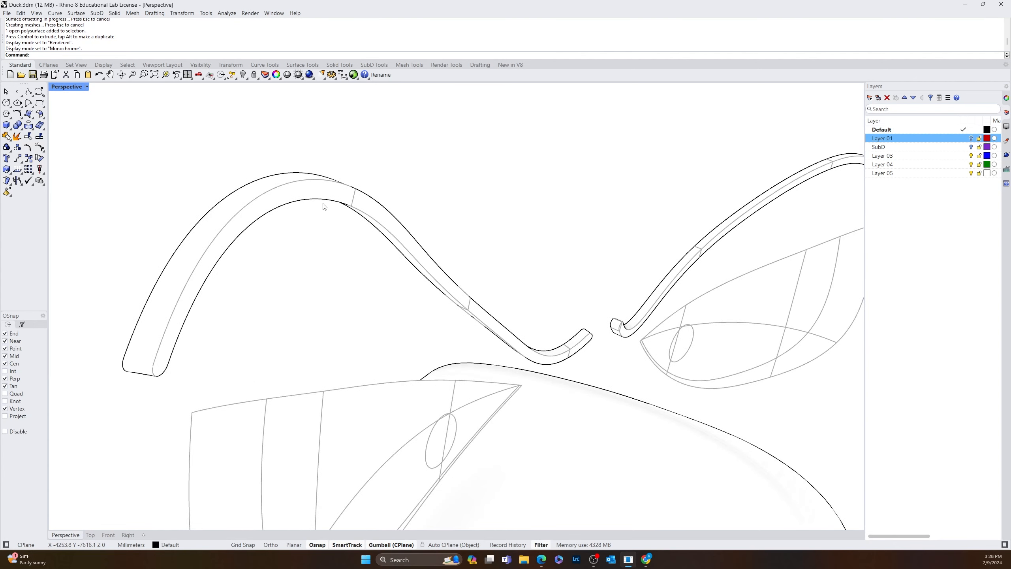
- Start ExtractSrf and pick the four back faces along the first eyebrow
key("Up")
type("xtra")
key("Return")
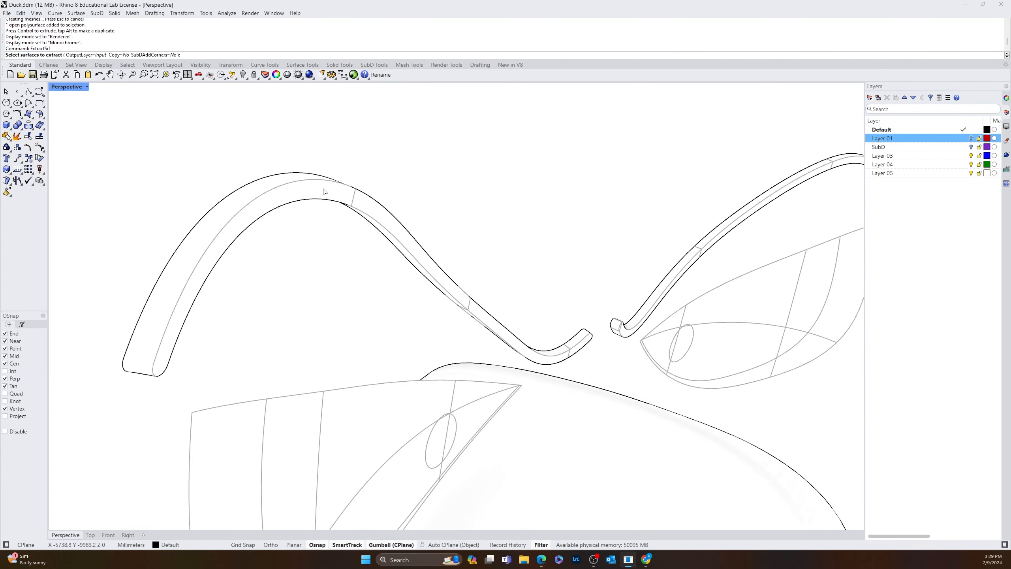
left_click(324, 192)
left_click(365, 205)
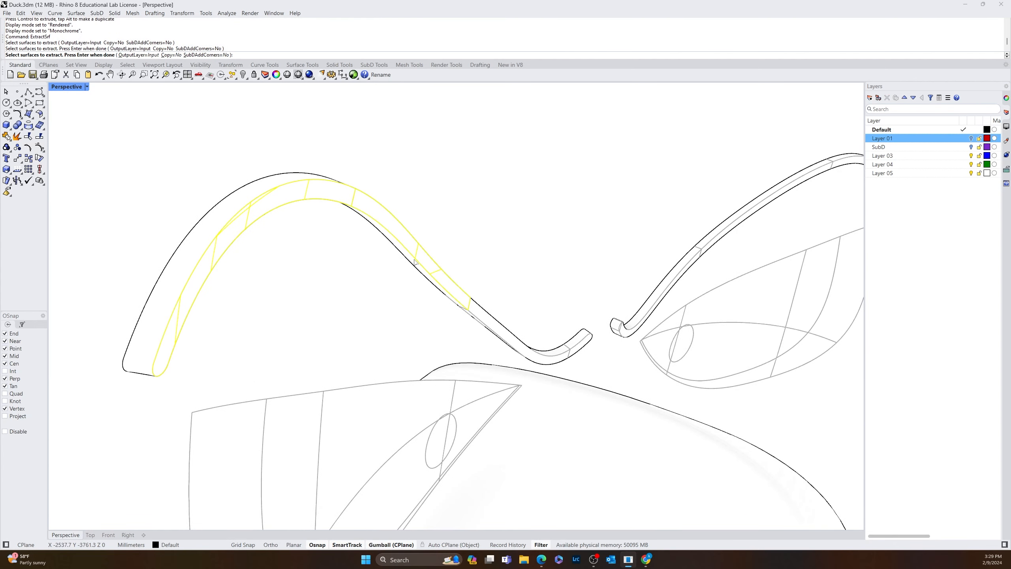
left_click(501, 331)
left_click(578, 351)
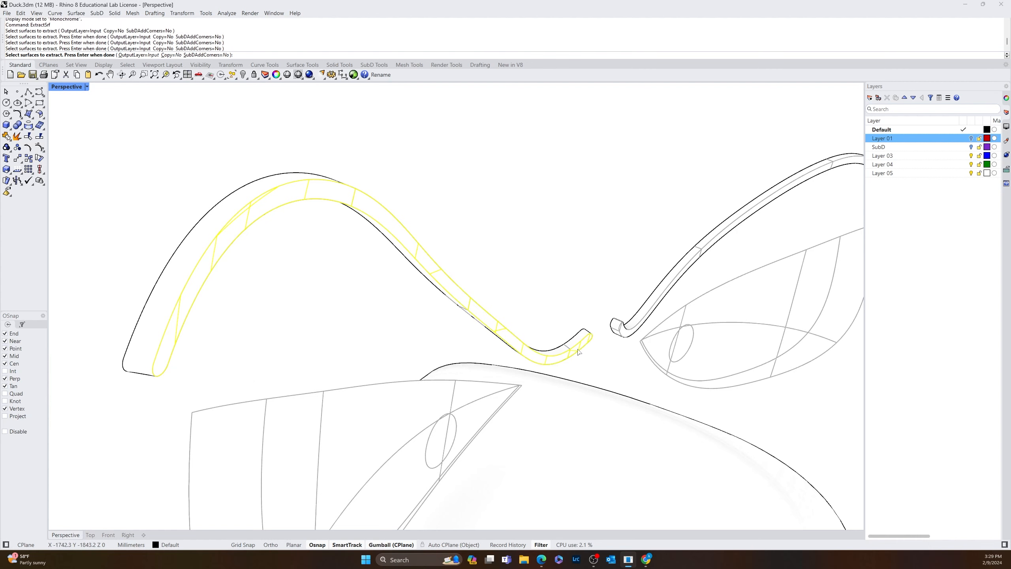
- Add the second eyebrow's four back faces to the extraction, then delete all the extracted faces
scroll(368, 305, "up", 6)
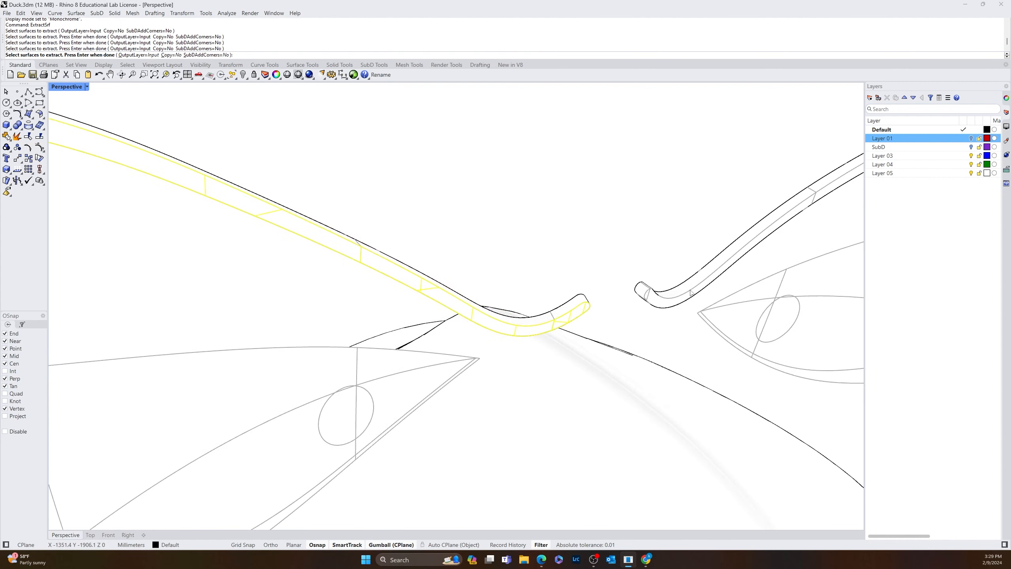
left_click(647, 293)
left_click(653, 299)
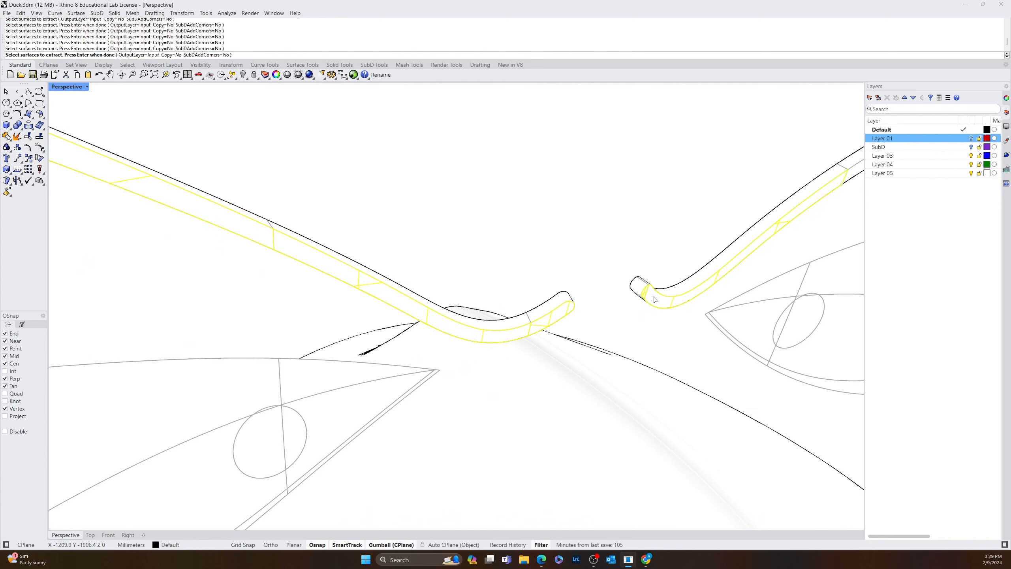
scroll(659, 301, "down", 4)
scroll(800, 207, "up", 4)
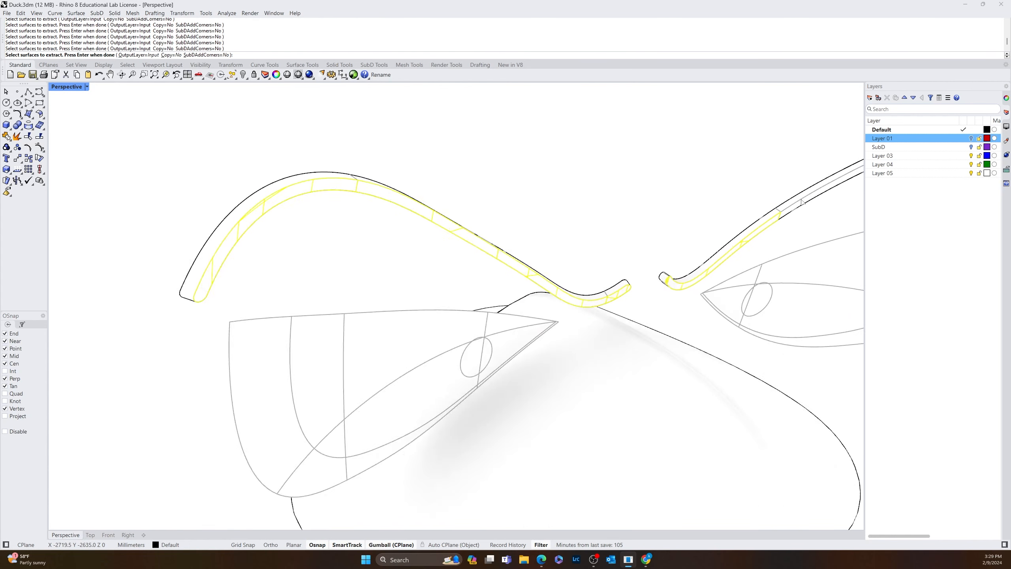
scroll(795, 210, "down", 7)
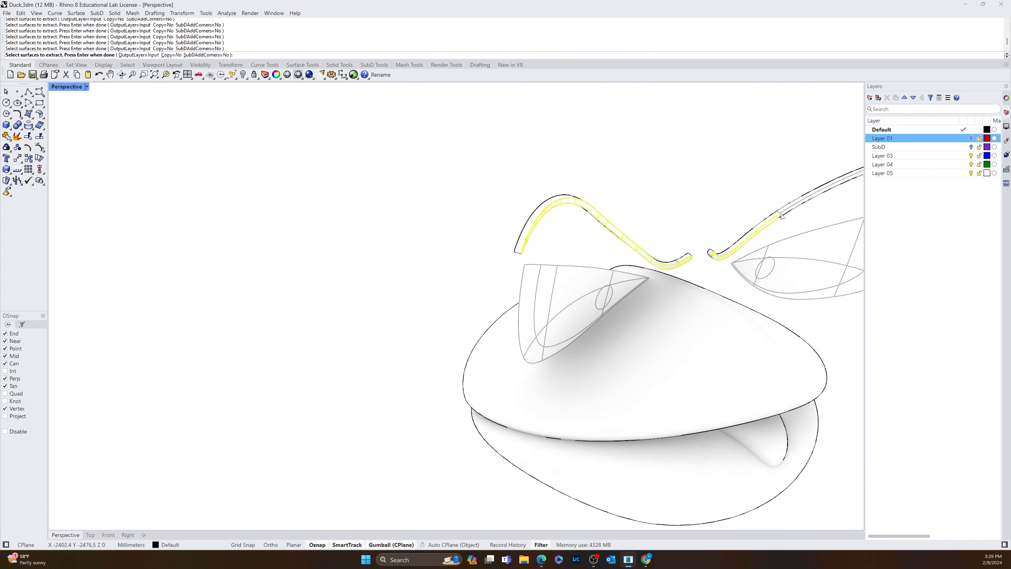
right_click_drag(794, 210, 189, 318)
scroll(306, 292, "up", 6)
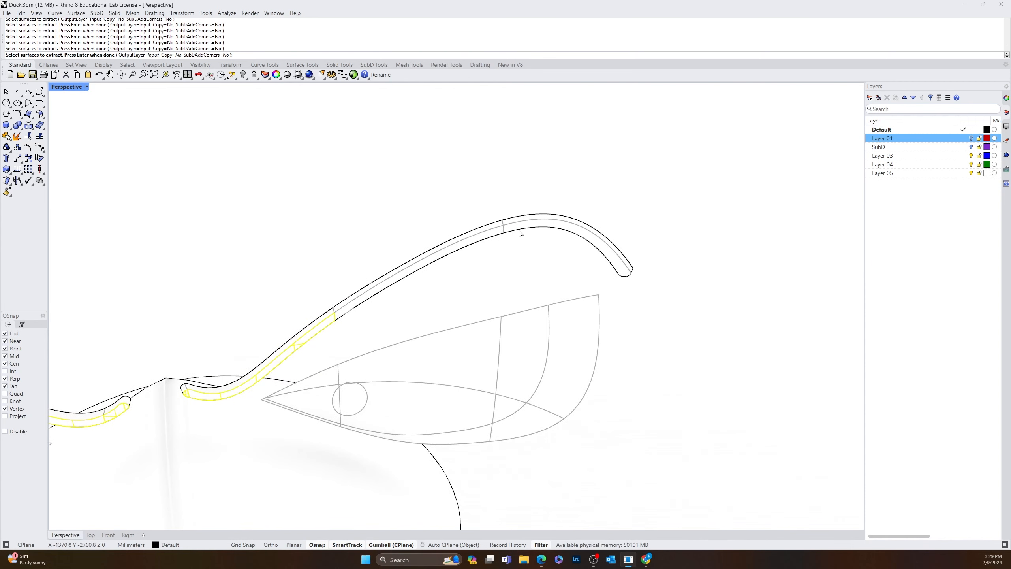
left_click(505, 231)
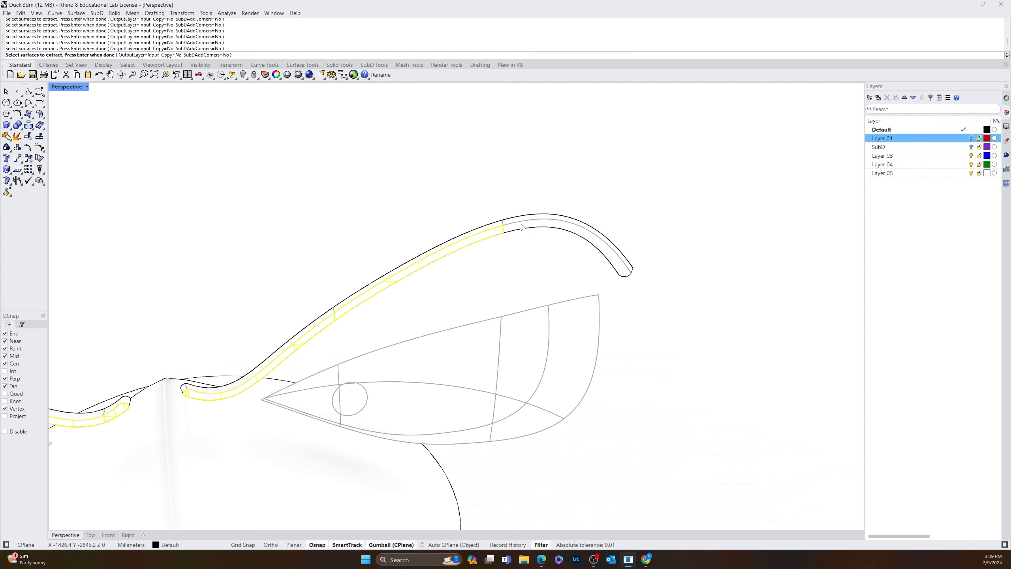
scroll(528, 228, "up", 3)
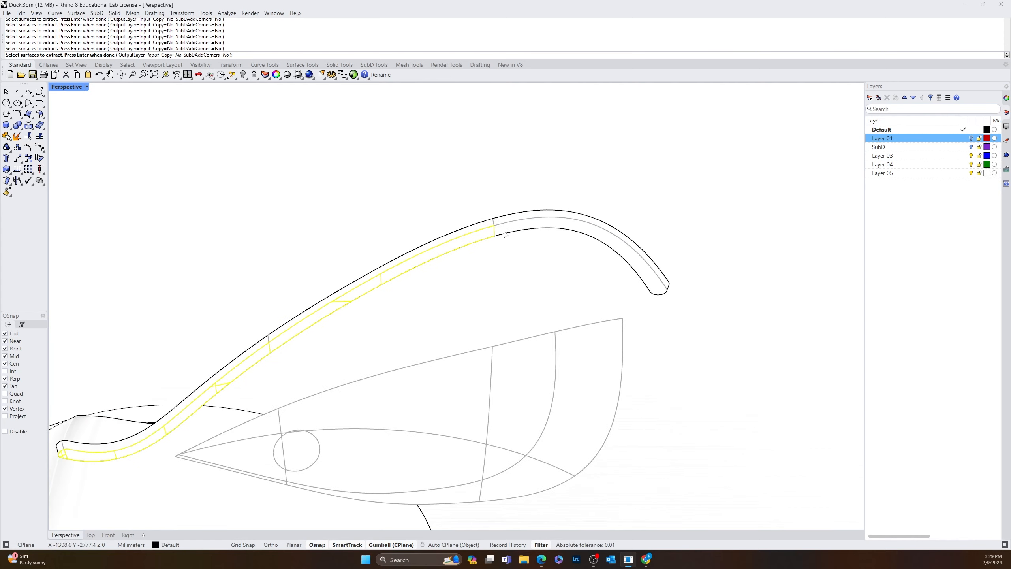
left_click(494, 237)
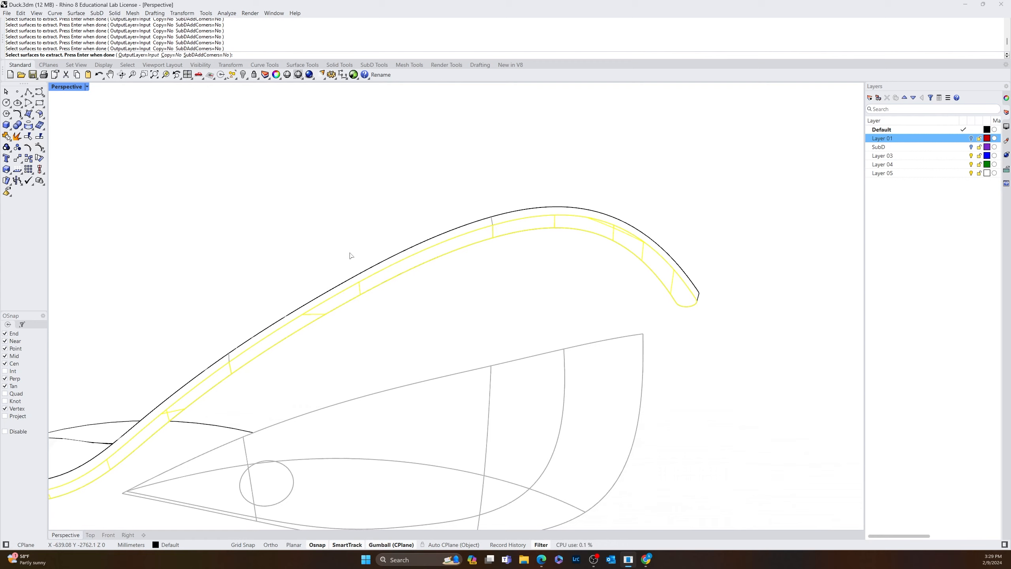
key("Return")
key("Delete")
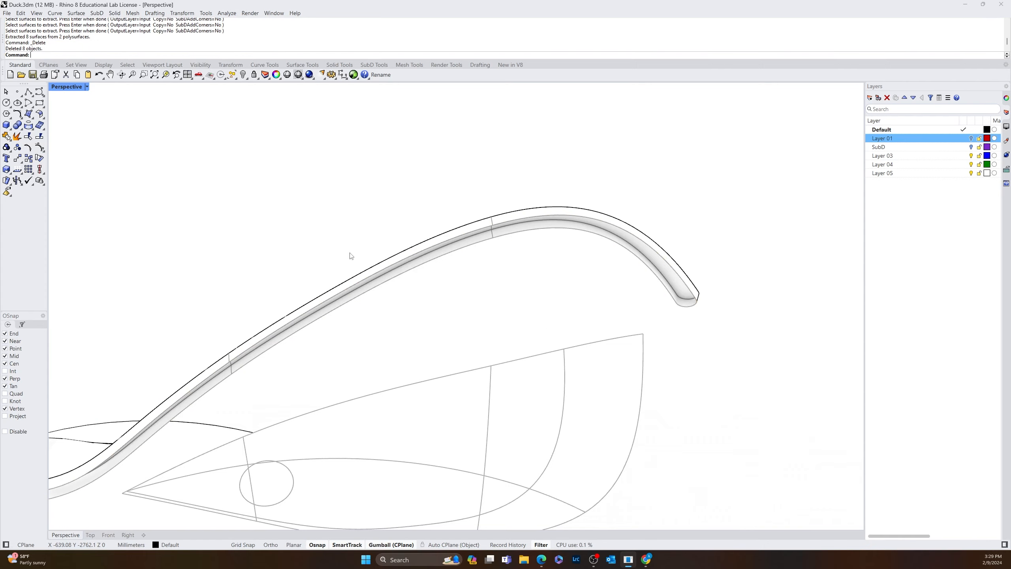
scroll(354, 255, "down", 6)
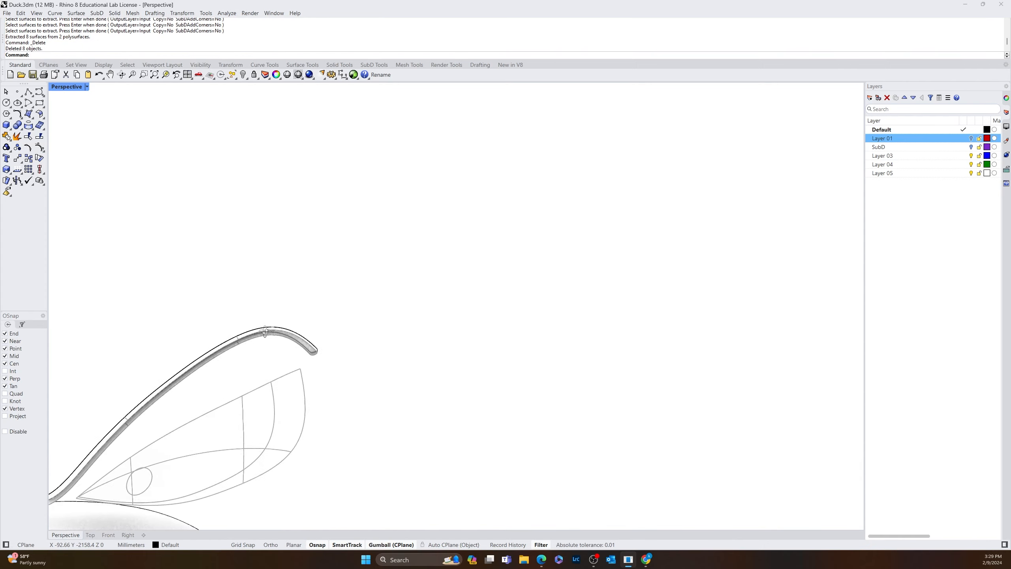
scroll(337, 371, "up", 8)
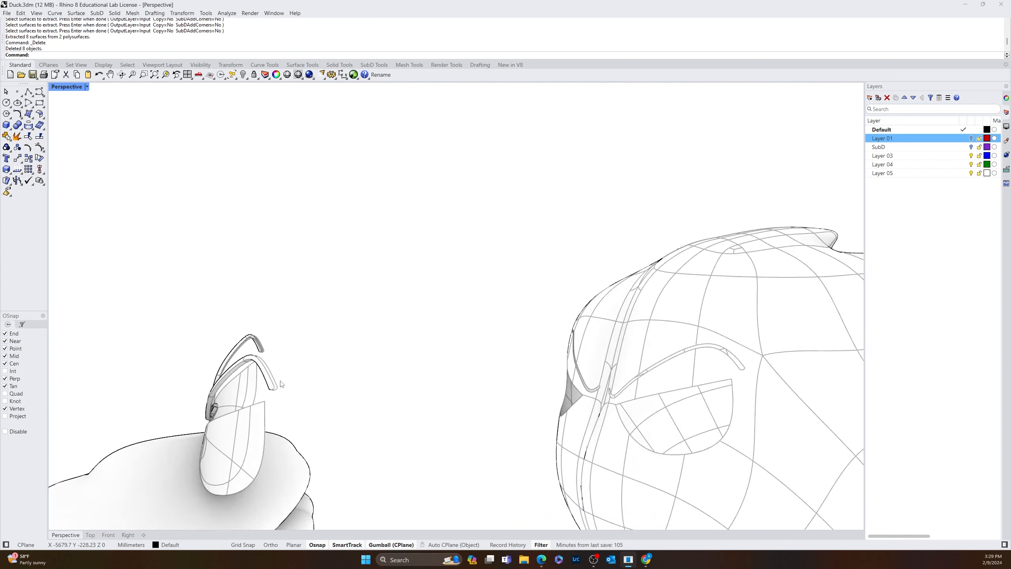
scroll(605, 365, "down", 4)
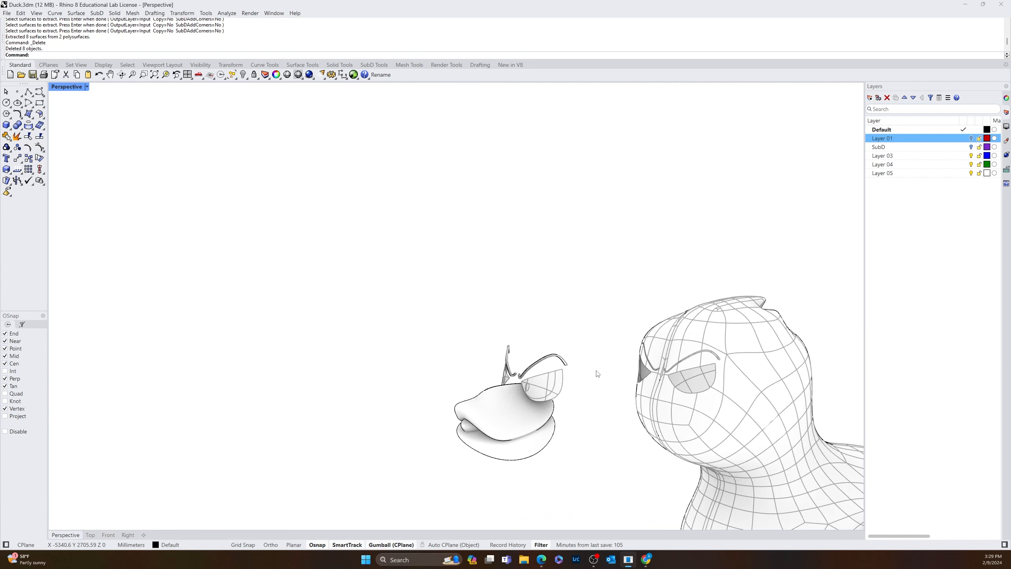
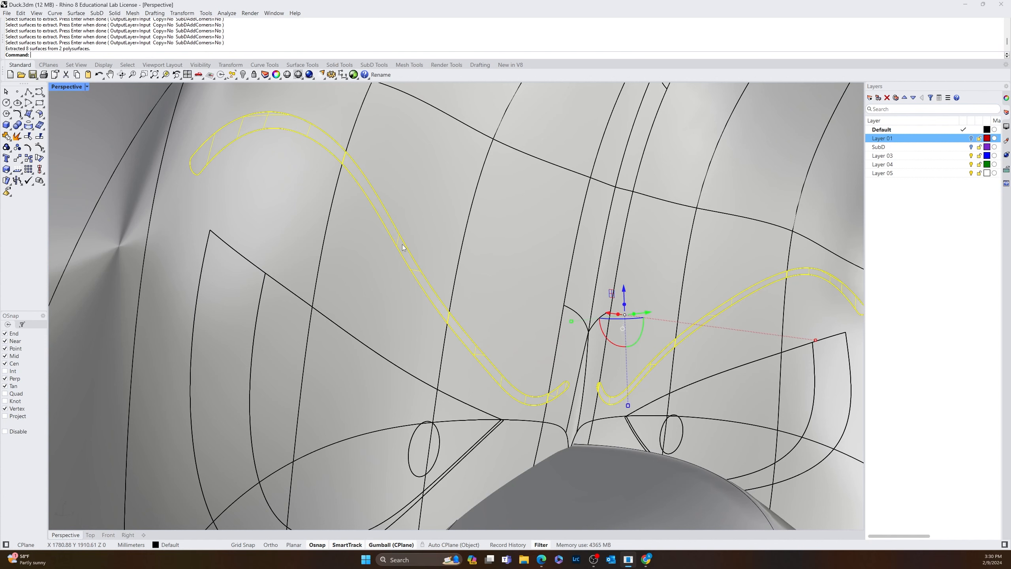
- Delete the extracted eyebrow back faces, then join both eyebrows to the duck's body and head polysurface
key("Delete")
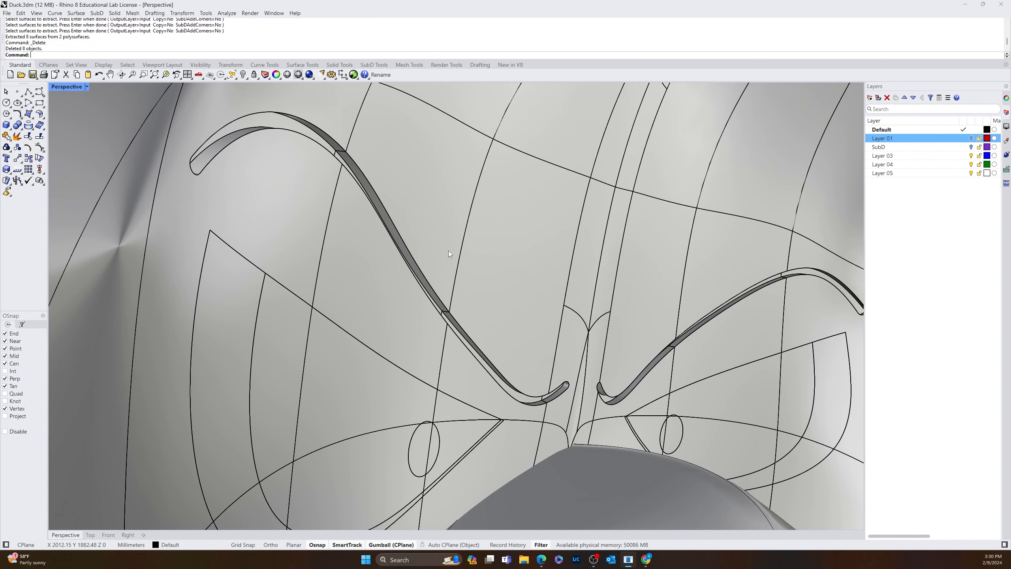
right_click_drag(583, 342, 689, 359)
left_click_drag(711, 325, 294, 387)
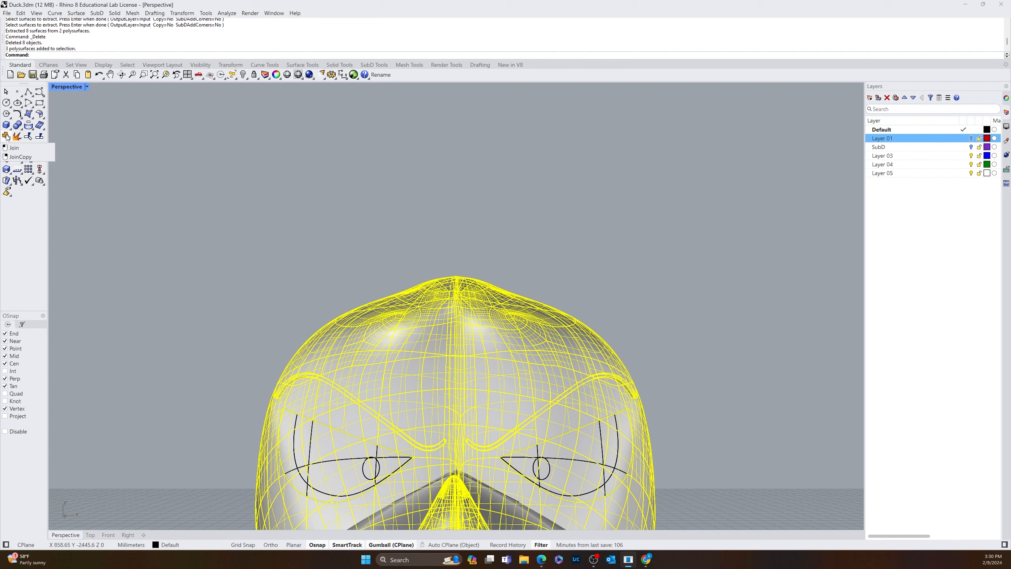
left_click(6, 137)
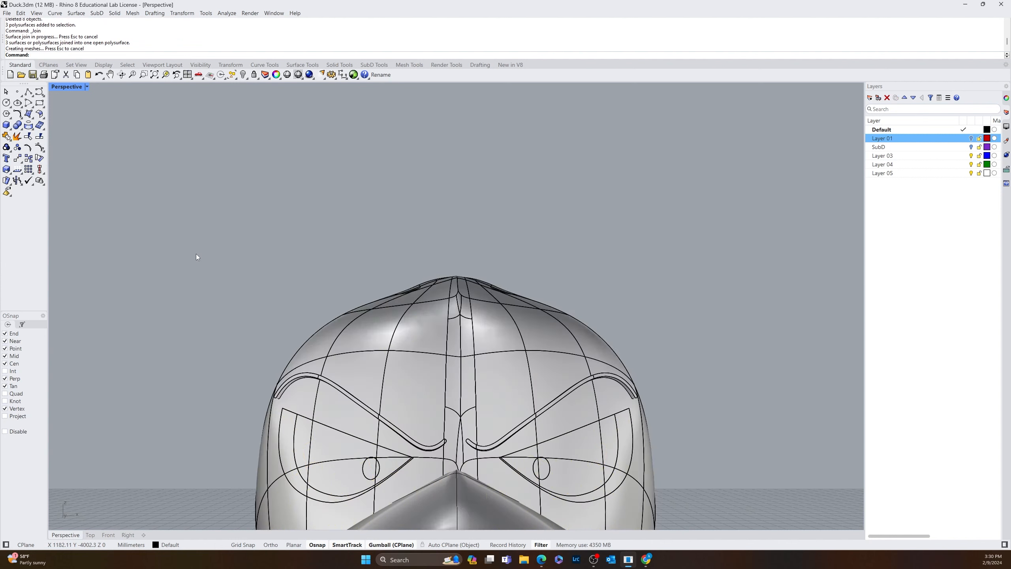
- Check by repeated selection that the eyebrows and head act as one object, and inspect the head from several angles
left_click(388, 423)
left_click(284, 322)
left_click(374, 366)
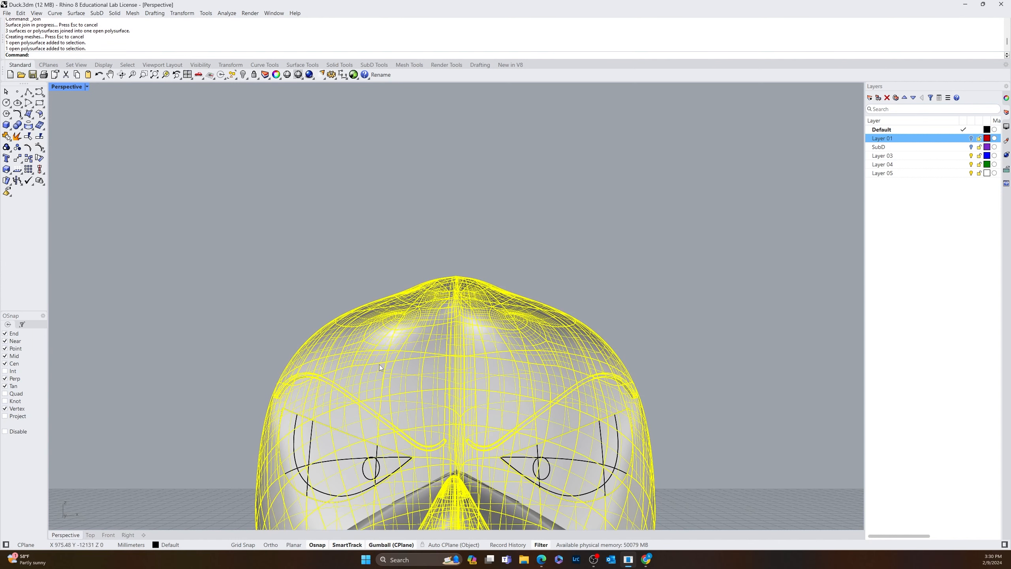
left_click(128, 310)
left_click(474, 345)
left_click(273, 325)
left_click(531, 370)
left_click(259, 315)
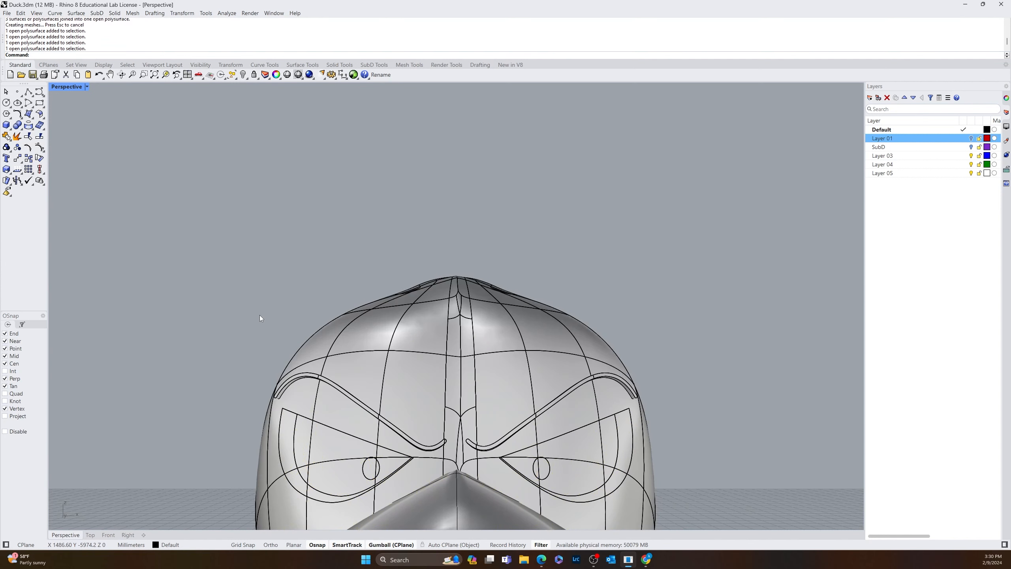
left_click(492, 346)
key("Escape")
right_click_drag(418, 335, 248, 246)
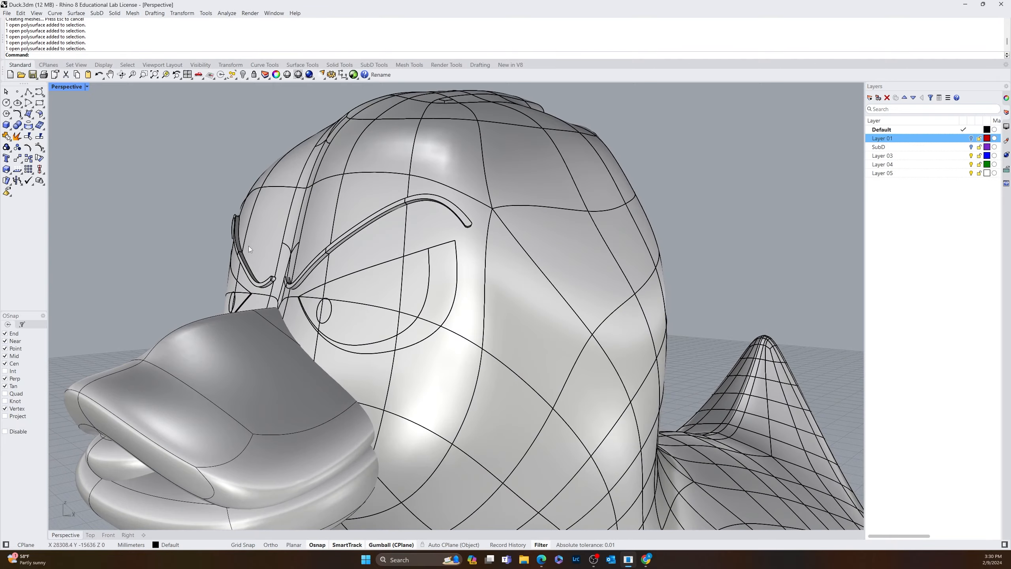
scroll(267, 254, "up", 5)
scroll(267, 258, "down", 6)
scroll(425, 273, "up", 2)
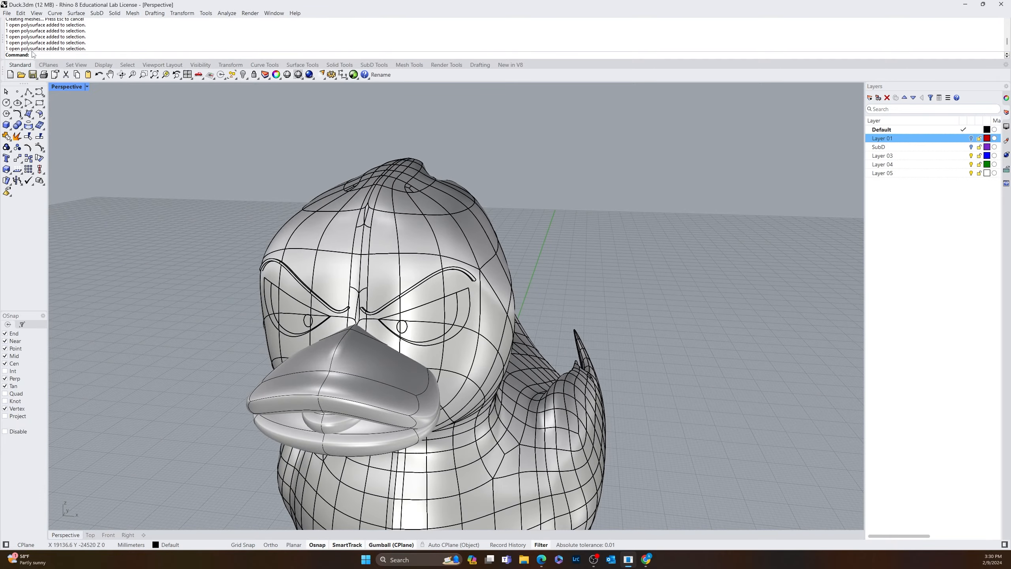
- Check the model for duplicate objects with SelDup
left_click(20, 13)
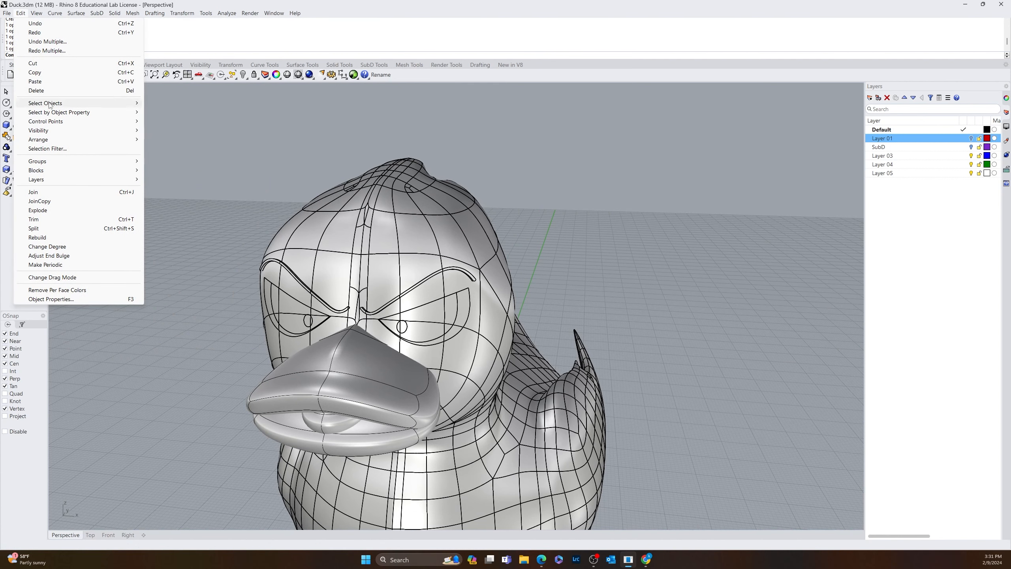
mouse_move(80, 103)
left_click(179, 402)
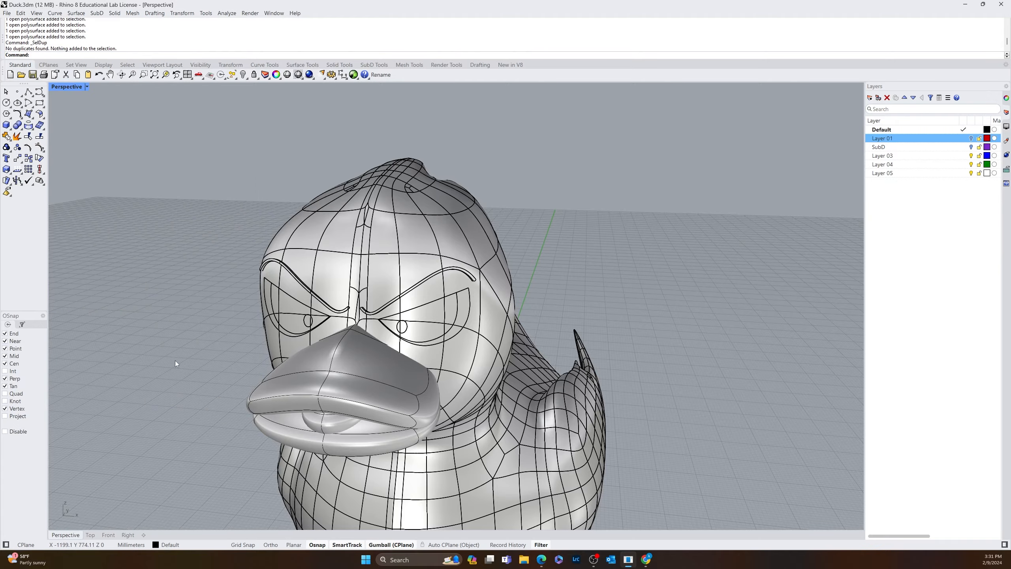
- Start OffsetSrf and pick the crescent-shaped pieces along the outer and lower edges of both eyes
scroll(398, 345, "down", 3)
right_click_drag(406, 433, 391, 378)
scroll(392, 379, "up", 5)
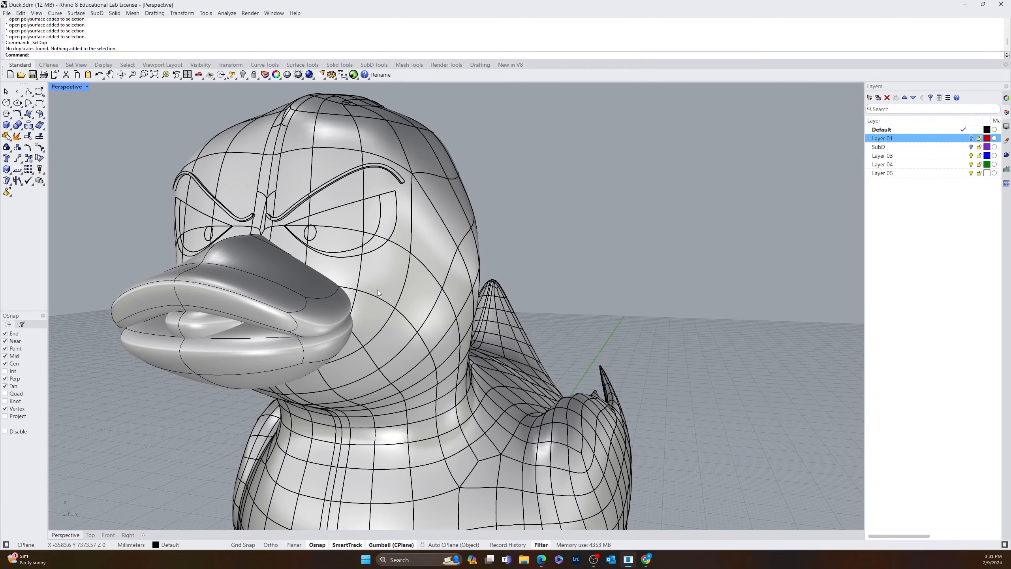
right_click_drag(378, 289, 441, 322)
scroll(441, 305, "up", 5)
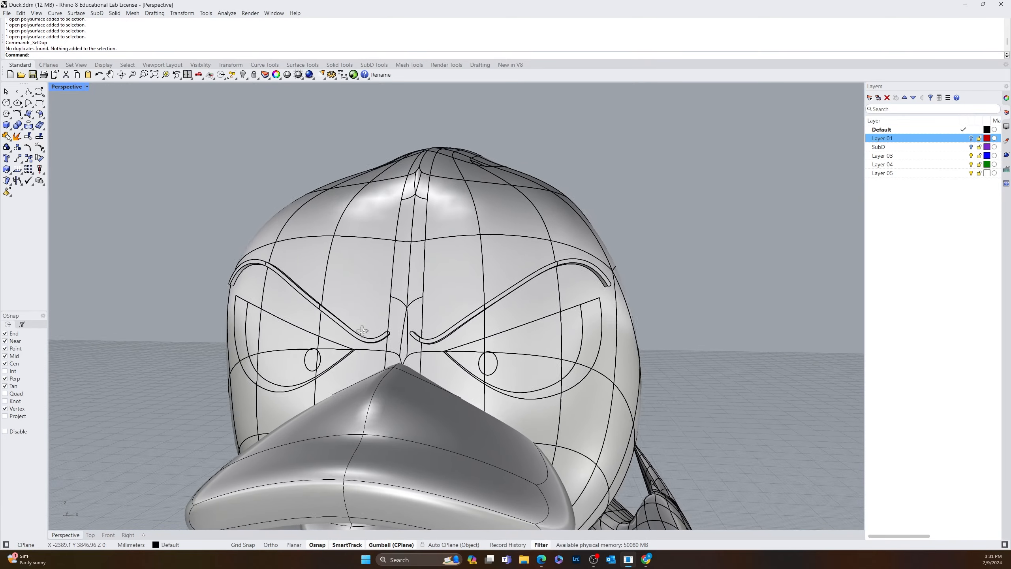
right_click_drag(362, 331, 235, 424)
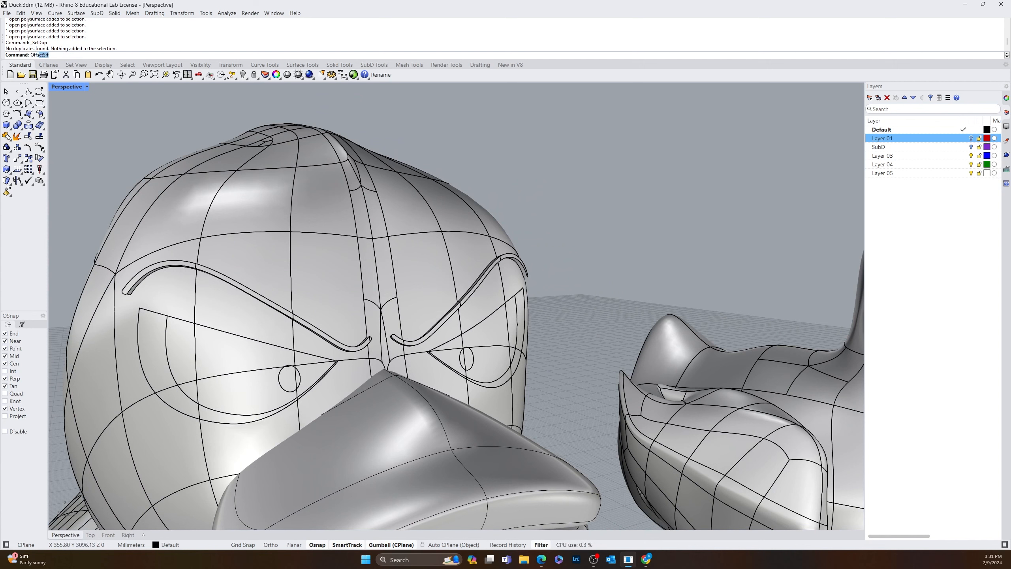
key("Return")
left_click(152, 366)
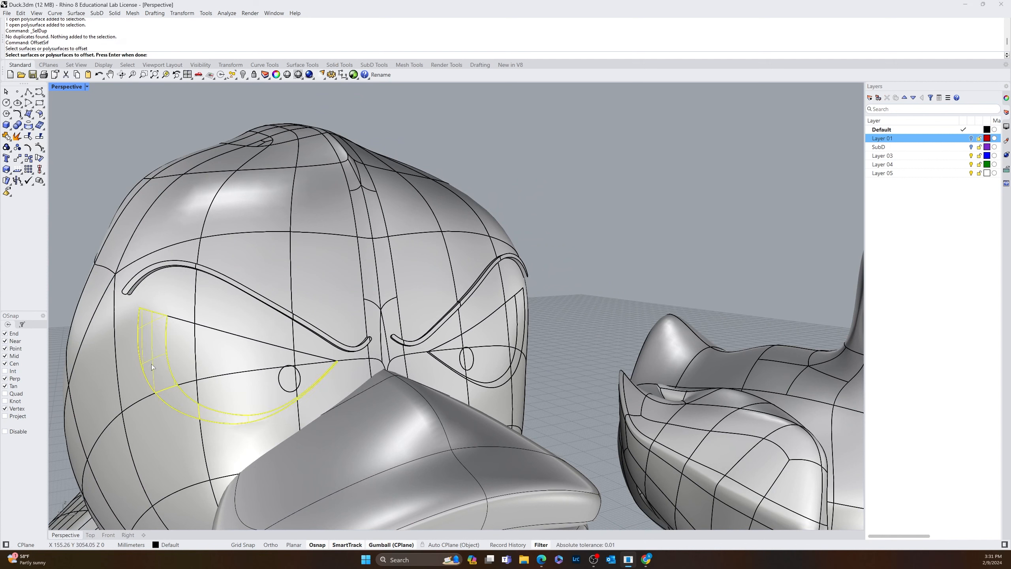
left_click(525, 348)
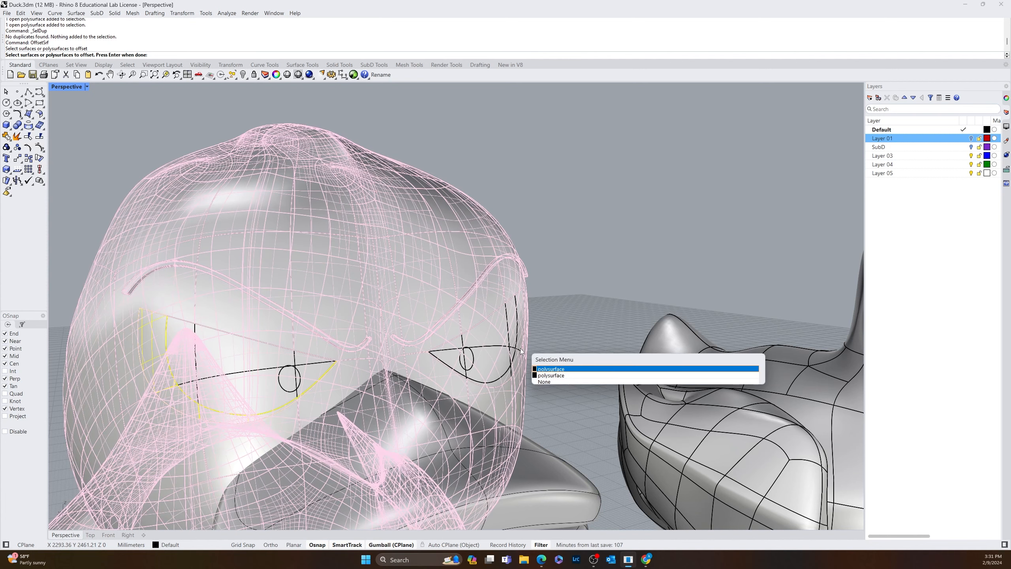
left_click(541, 368)
key("Return")
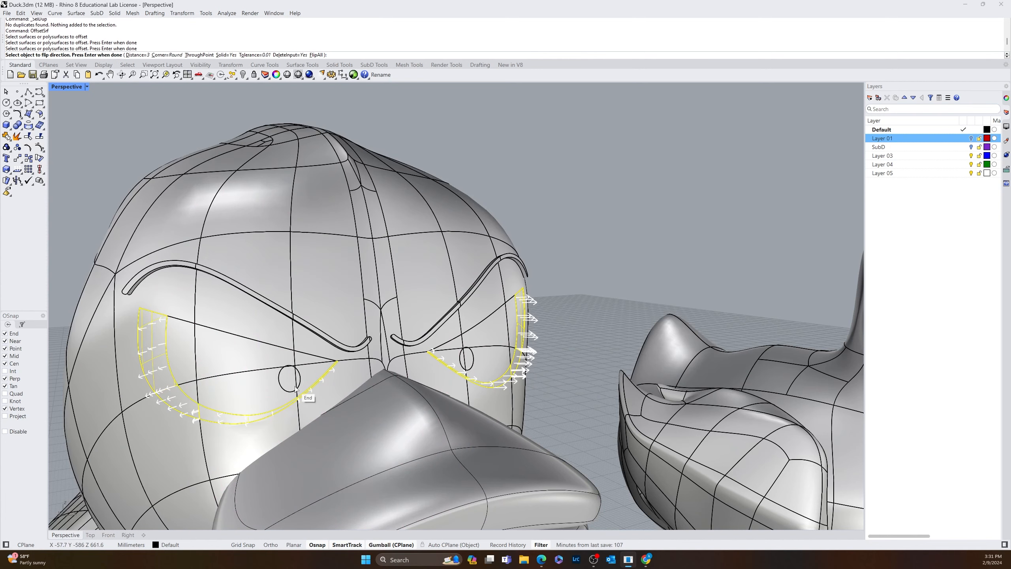
- Flip all offset directions into the head and offset both eye crescents as solids with a distance of 4 mm
right_click_drag(414, 400, 340, 410)
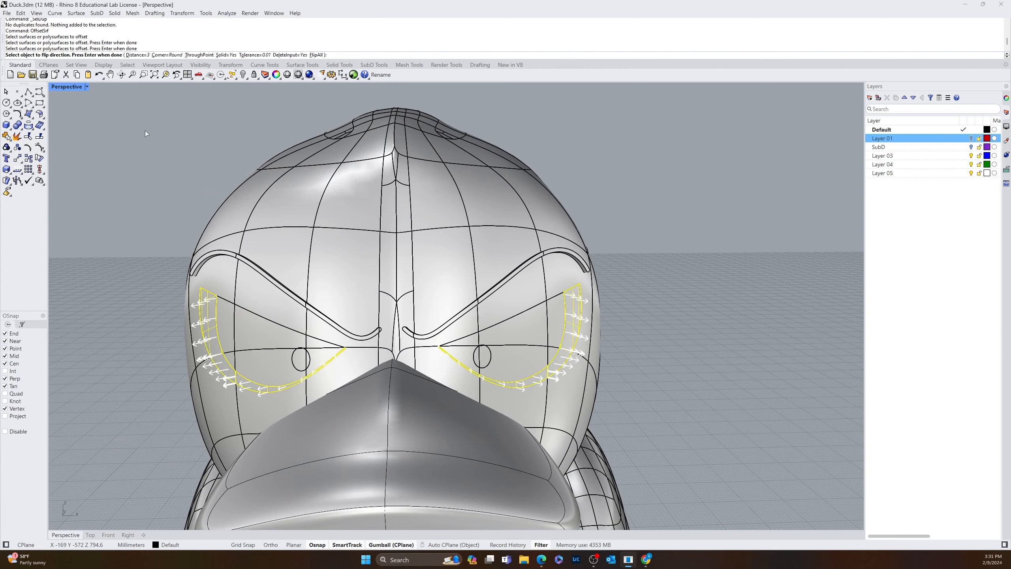
left_click(319, 54)
right_click_drag(295, 235, 197, 255)
scroll(368, 294, "up", 4)
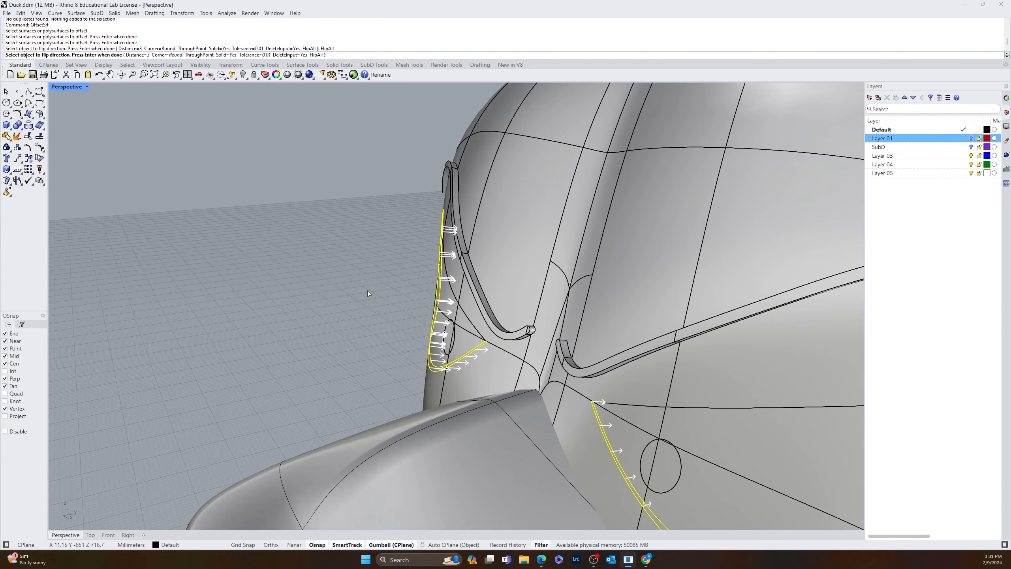
type("4")
key("Return")
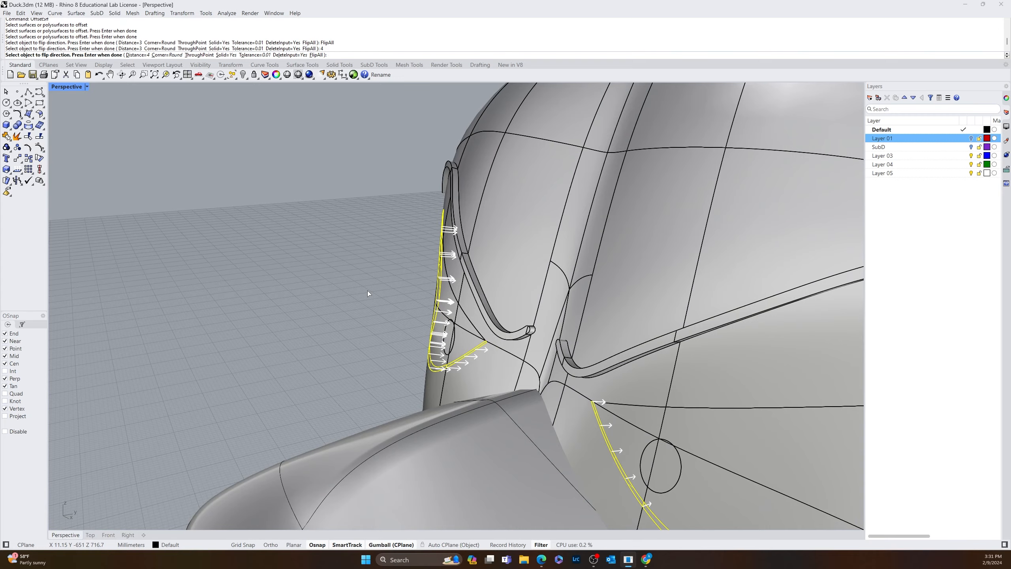
key("Return")
- Preview the offset eye crescents in Rendered display mode, then return the viewport to Shaded
right_click_drag(402, 314, 403, 417)
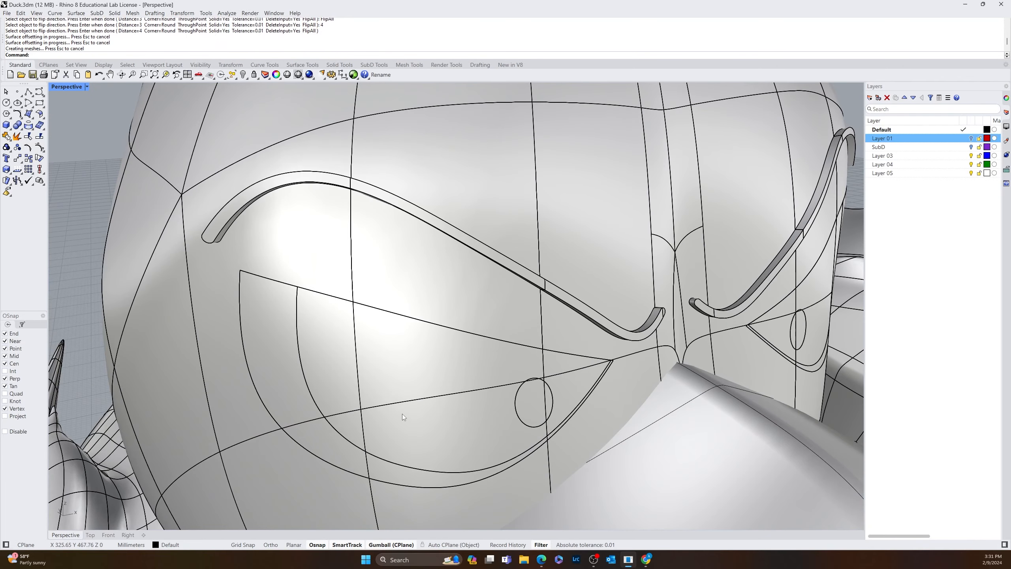
left_click(87, 87)
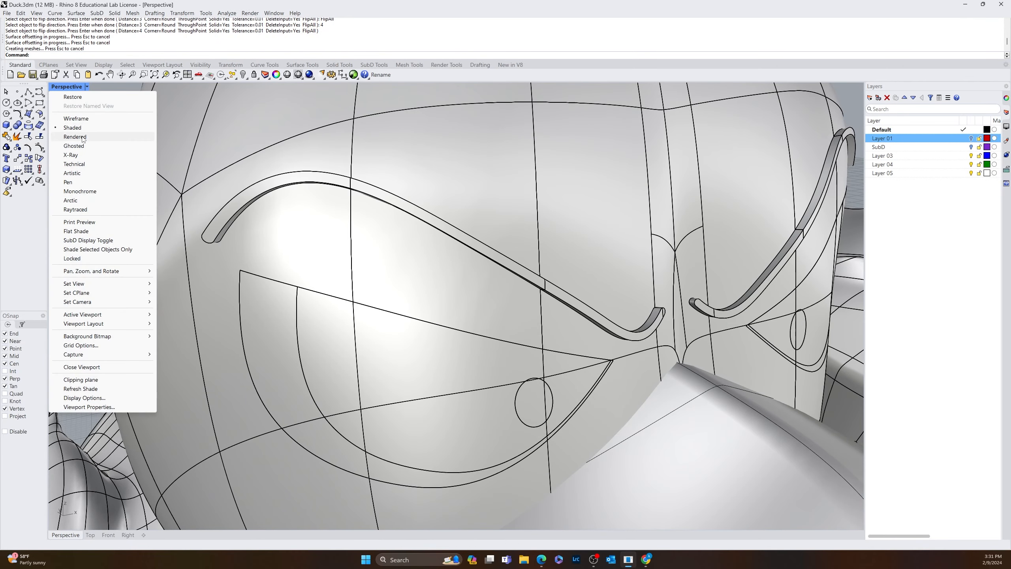
left_click(85, 138)
left_click(86, 87)
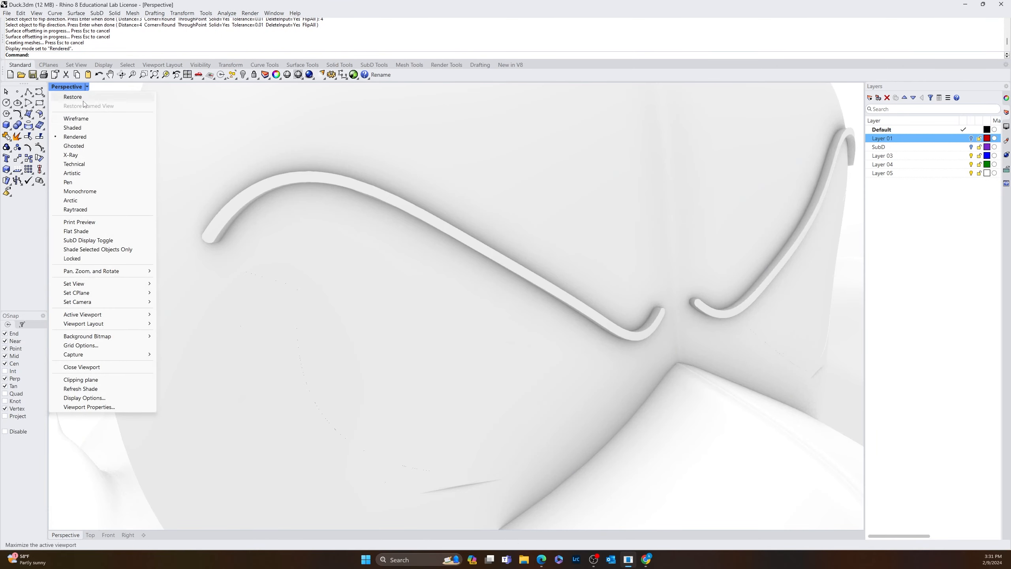
left_click(80, 128)
- Start ExtractSrf and pick the front faces all along the first eye crescent
type("ExtractSrf")
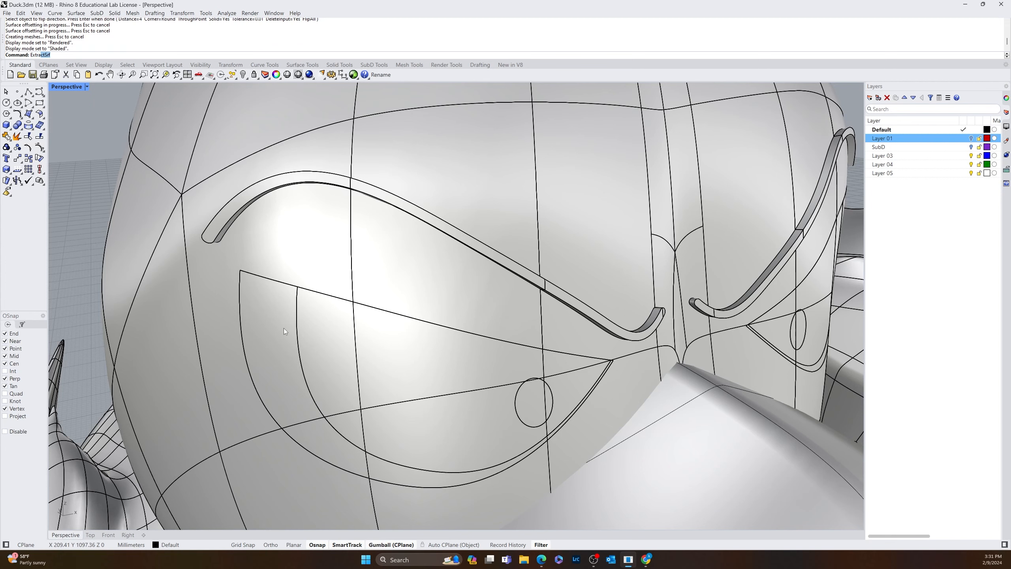
key("Return")
left_click(279, 378)
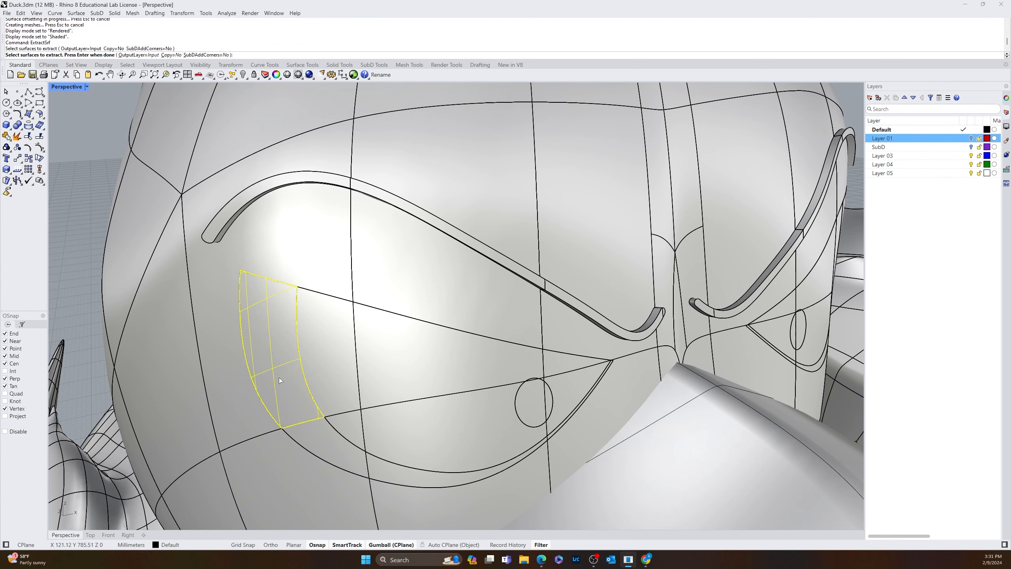
left_click(391, 473)
scroll(550, 434, "up", 8)
left_click(537, 426)
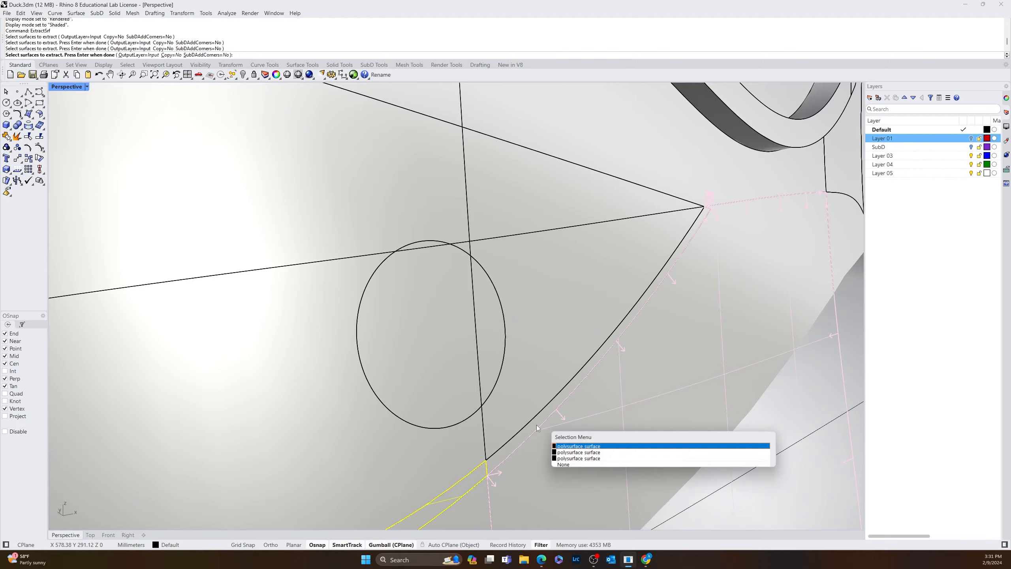
left_click(577, 452)
scroll(577, 452, "down", 10)
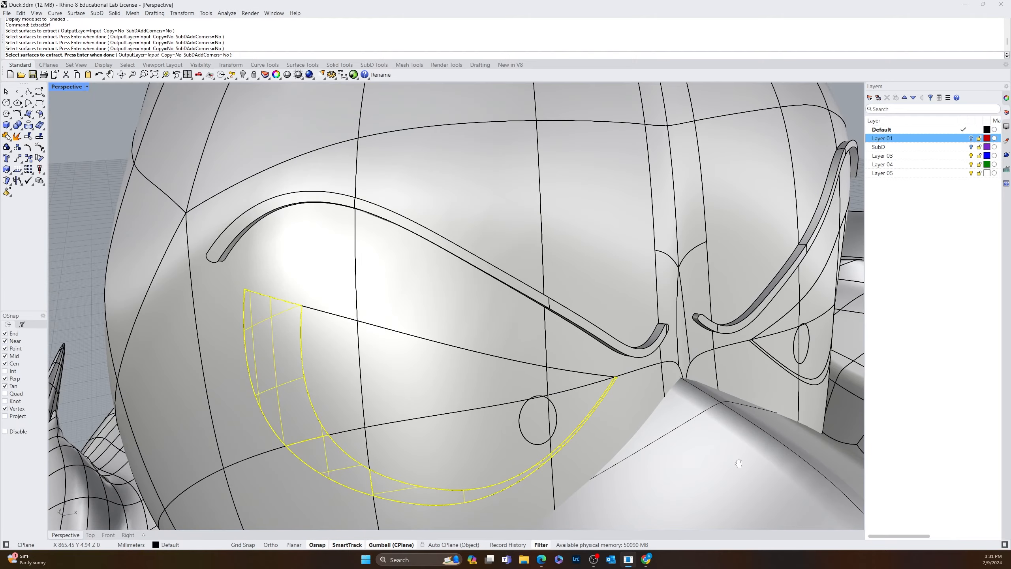
- Add the second eye crescent's front faces to the extraction, then delete all the extracted faces
right_click_drag(740, 463, 456, 404, "shift")
right_click_drag(621, 411, 390, 397)
scroll(474, 417, "down", 8)
scroll(703, 464, "up", 6)
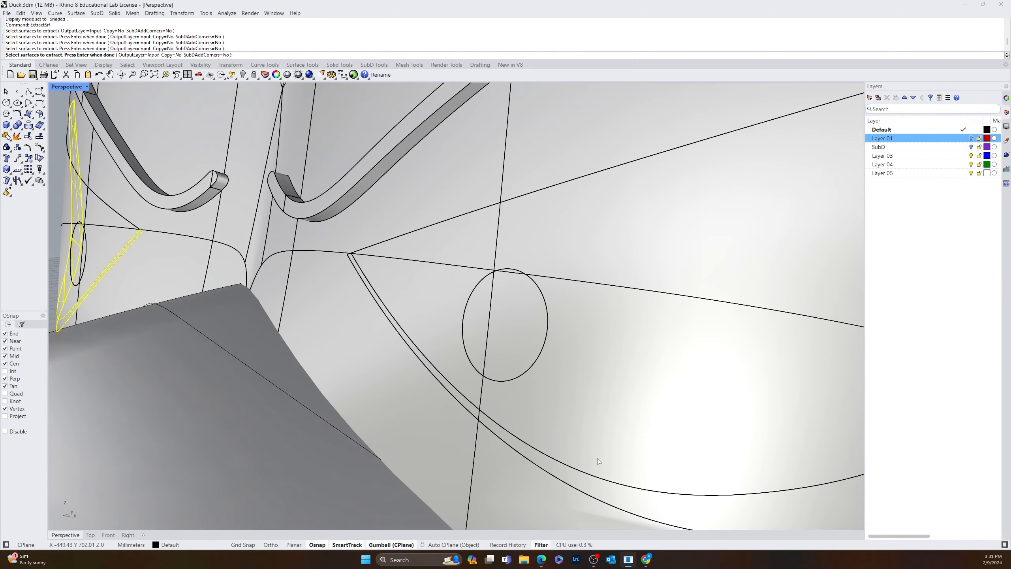
left_click(614, 490)
scroll(506, 417, "up", 4)
left_click(446, 396)
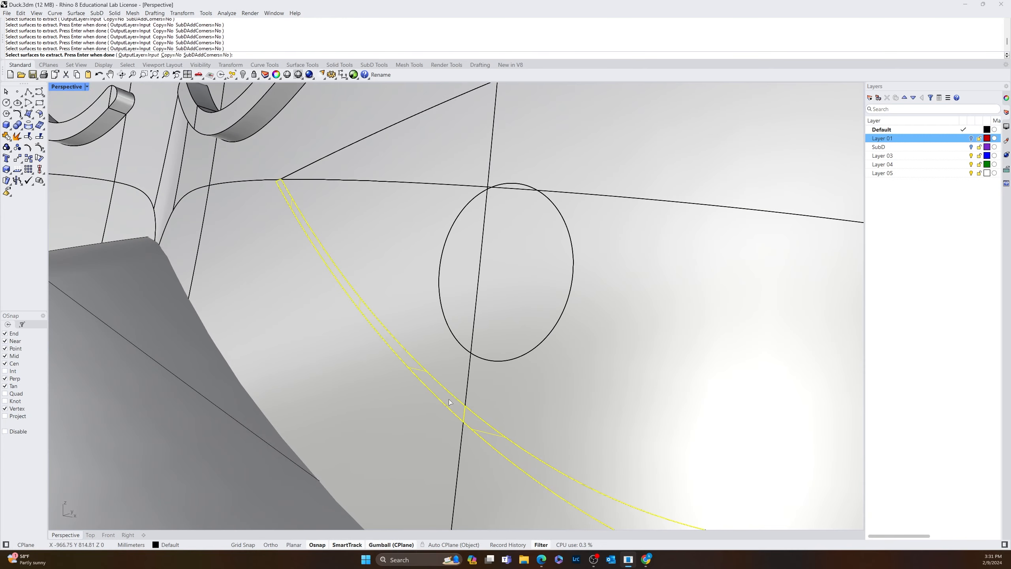
scroll(473, 405, "down", 9)
left_click(754, 421)
left_click(805, 371)
key("Return")
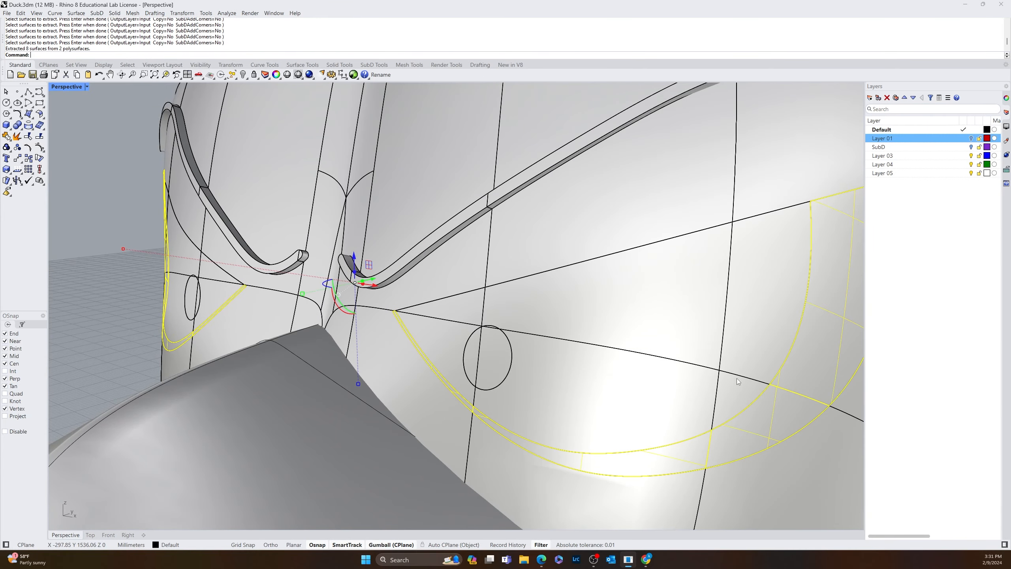
key("Delete")
- Preview the recessed eye crescents in Rendered display mode and select each inner eye piece to check it
scroll(737, 378, "down", 5)
right_click_drag(663, 365, 744, 342)
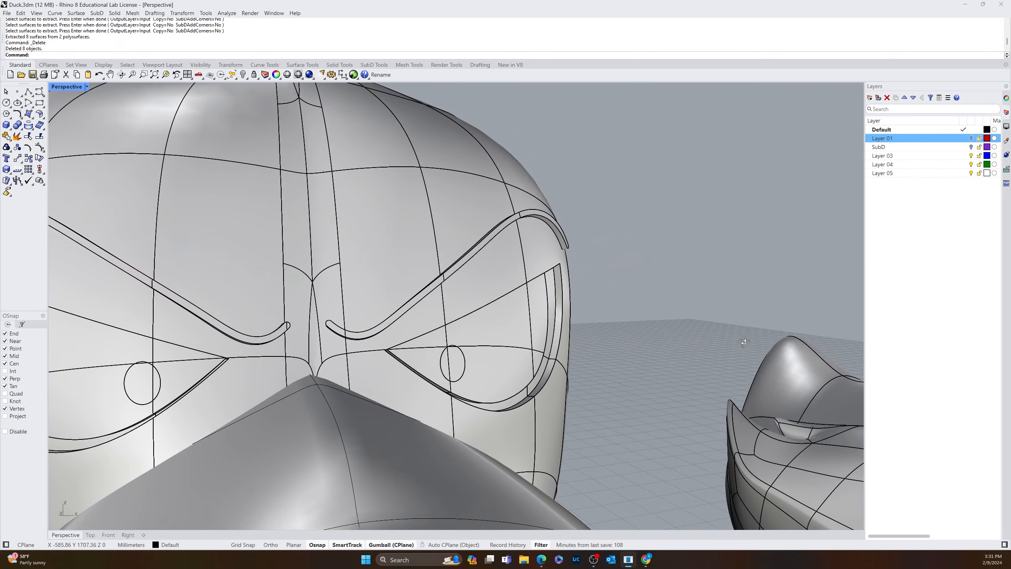
left_click(87, 87)
left_click(75, 136)
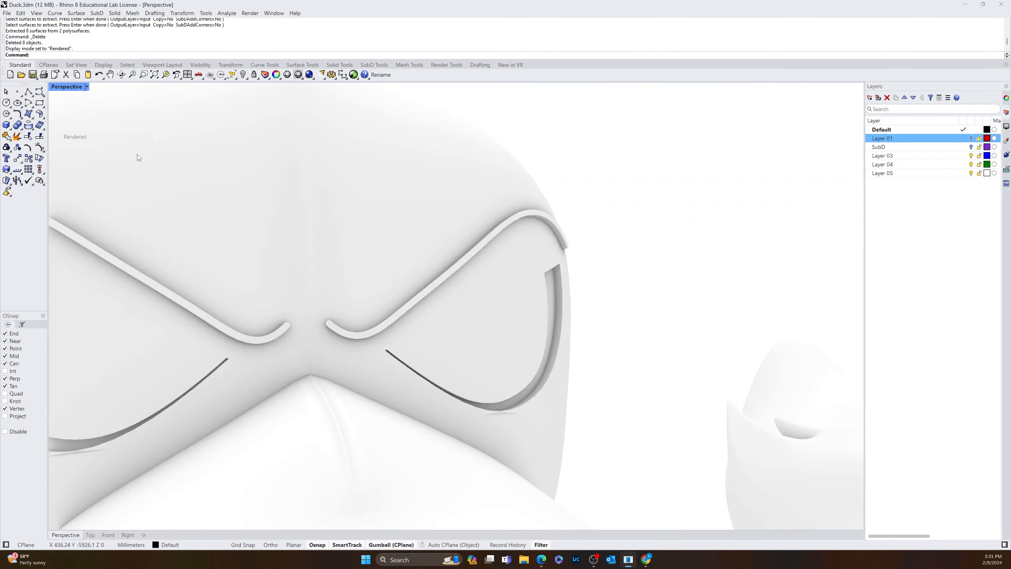
scroll(360, 297, "down", 3)
right_click_drag(361, 297, 333, 300)
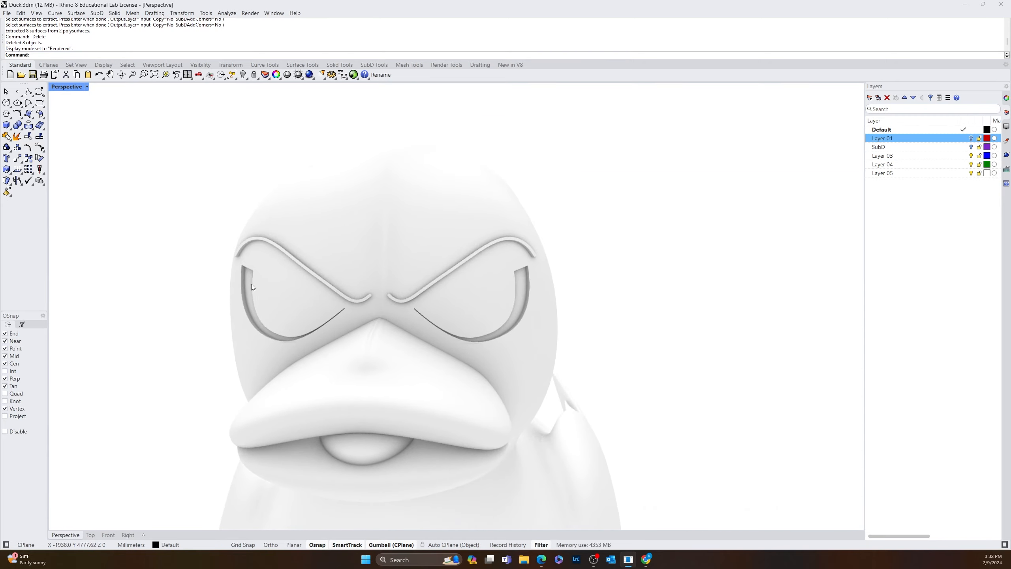
left_click(279, 297)
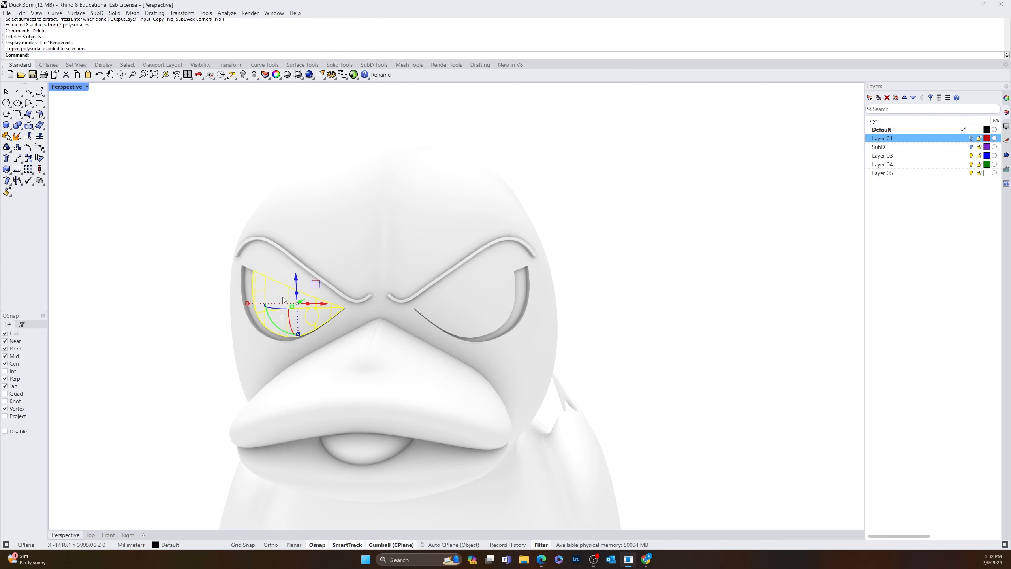
left_click(474, 317)
key("Escape")
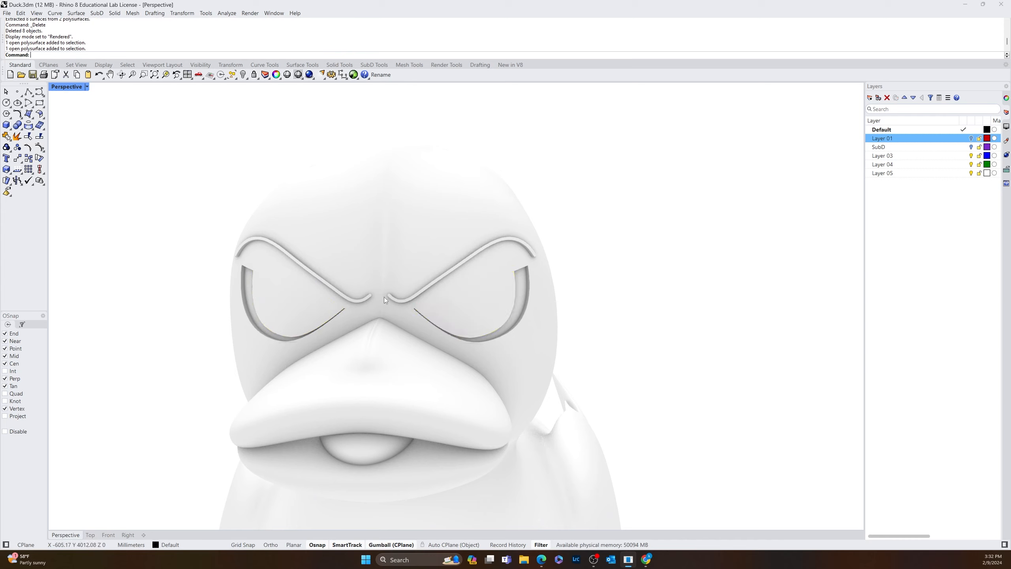
right_click_drag(445, 322, 426, 370)
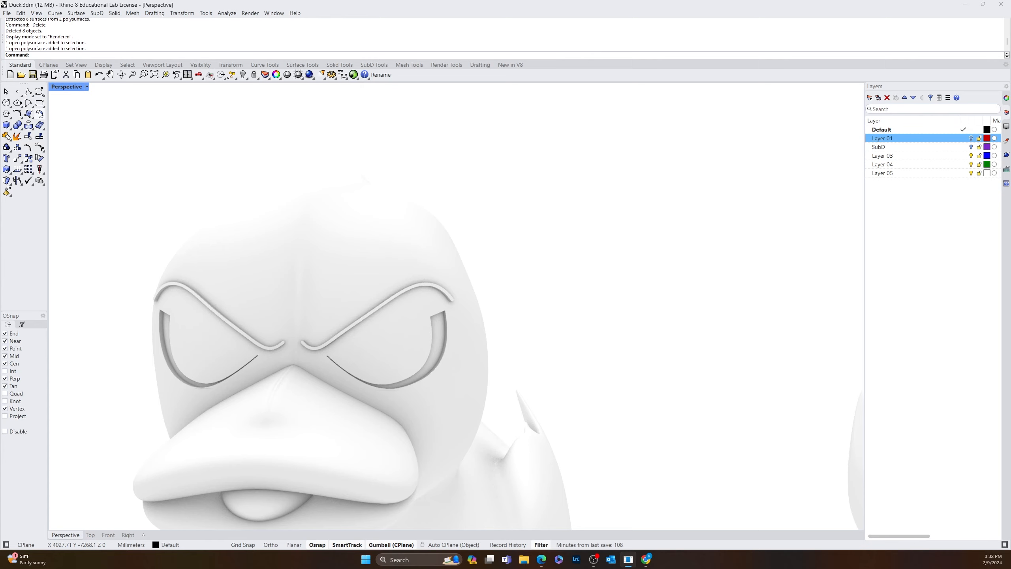
- Return the perspective viewport to Shaded display and frame both eyes from the front
left_click(87, 86)
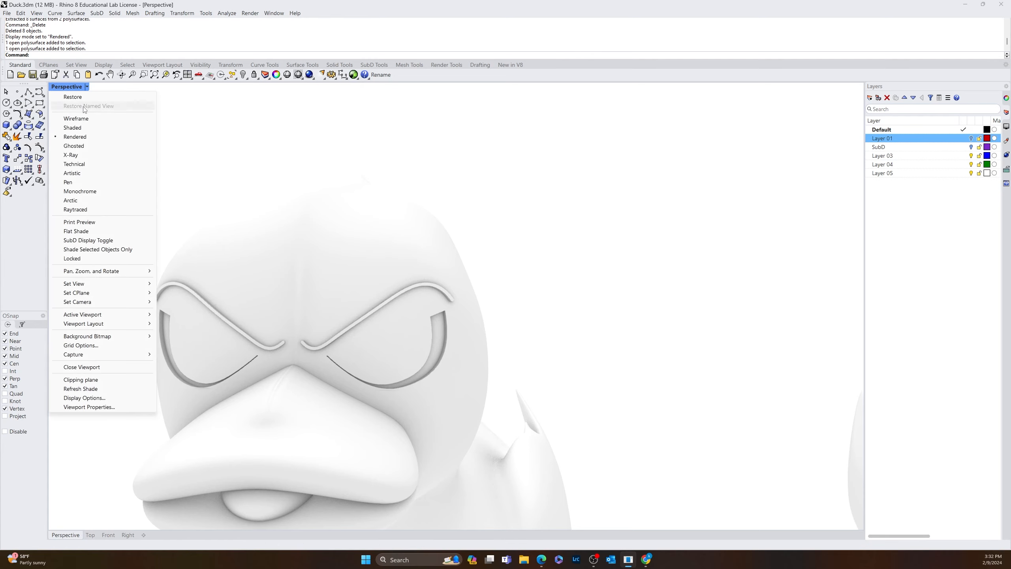
left_click(76, 128)
right_click_drag(210, 357, 374, 366, "shift")
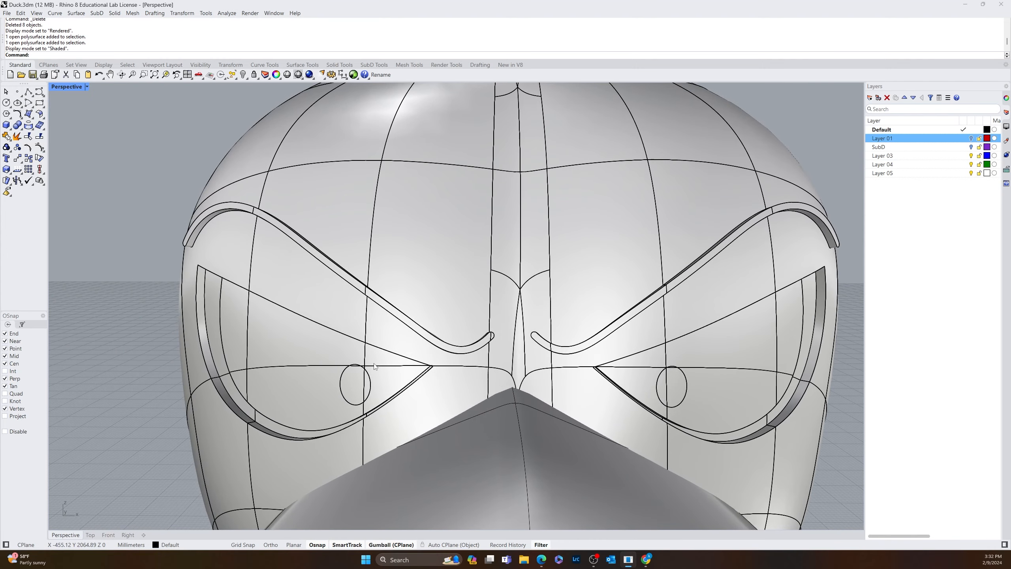
- Offset both inner eye surfaces 2 mm as solids with OffsetSrf, flipping all directions inward and deleting the input
type("OffsetSrf")
key("Return")
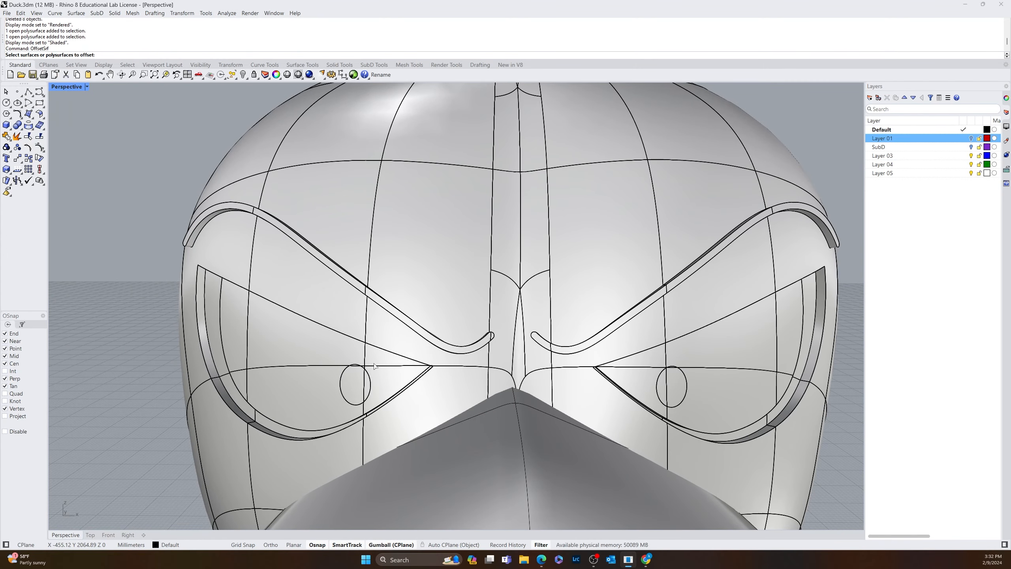
left_click(245, 352)
left_click(749, 366)
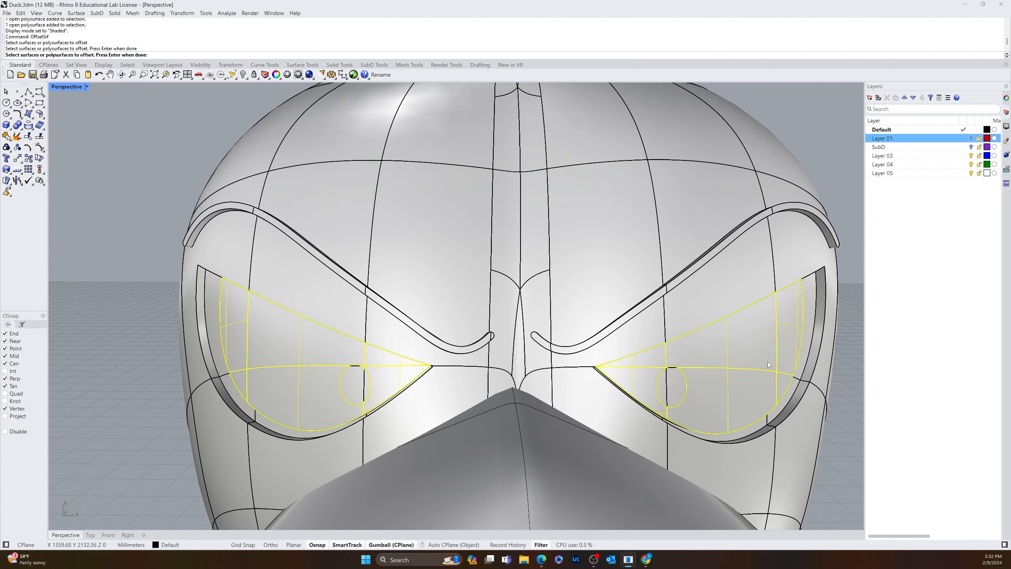
key("Return")
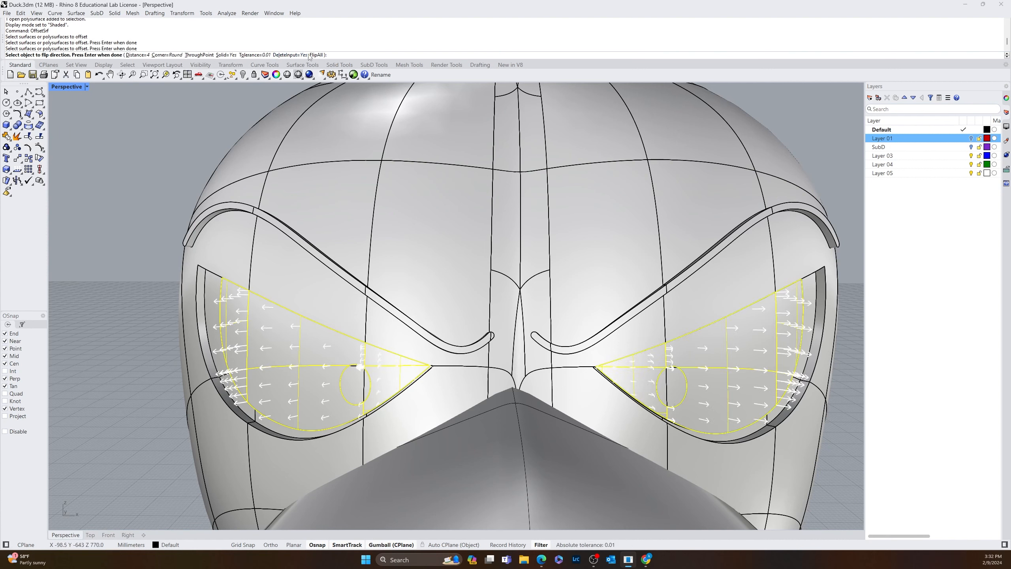
left_click(316, 55)
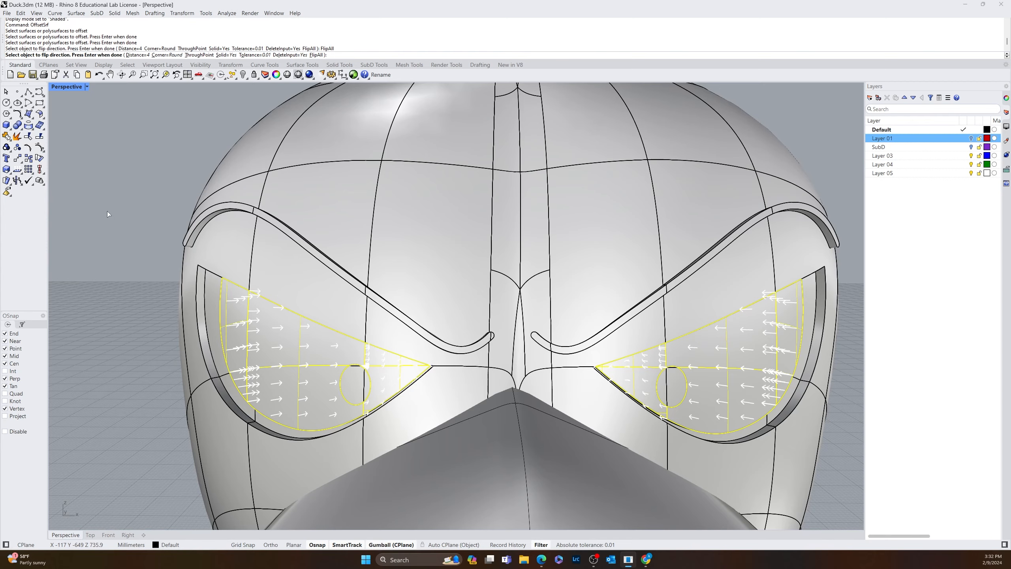
key("Return")
key("Return")
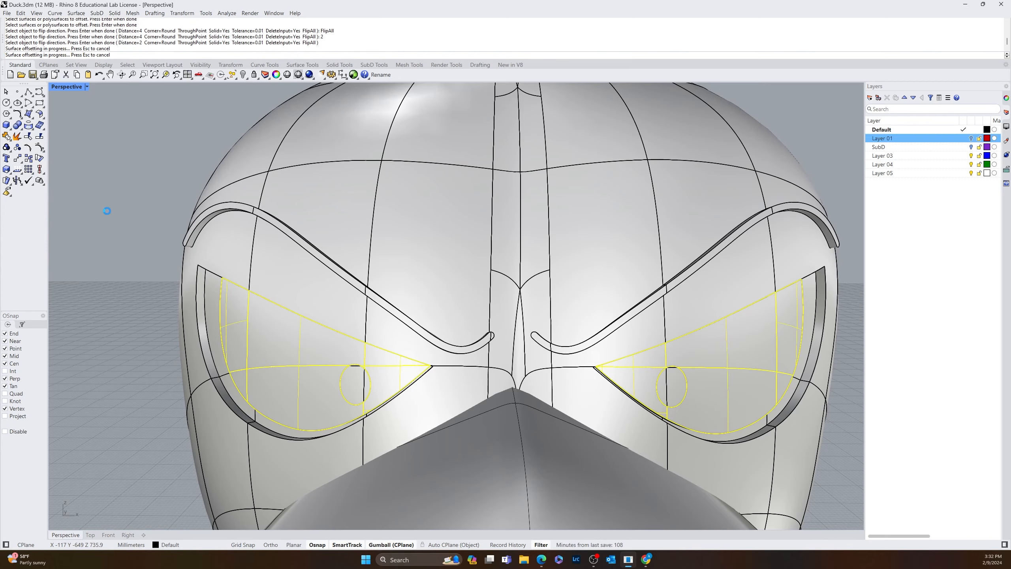
- Start ExtractSrf and pick all the front faces of the first inner eye piece, including the one around the pupil
right_click_drag(422, 348, 533, 381)
scroll(308, 305, "up", 6)
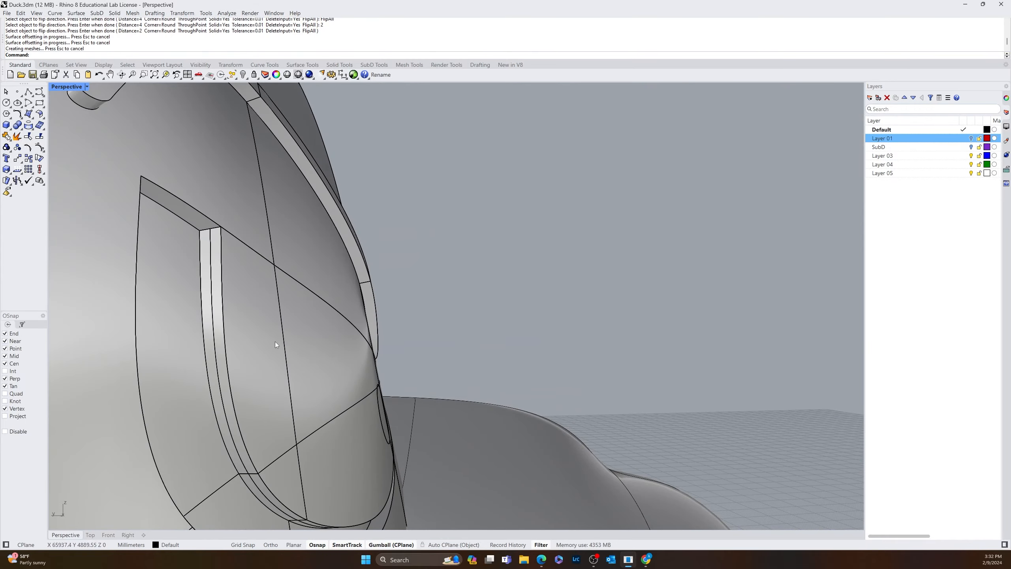
right_click_drag(347, 365, 480, 343)
scroll(310, 381, "down", 7)
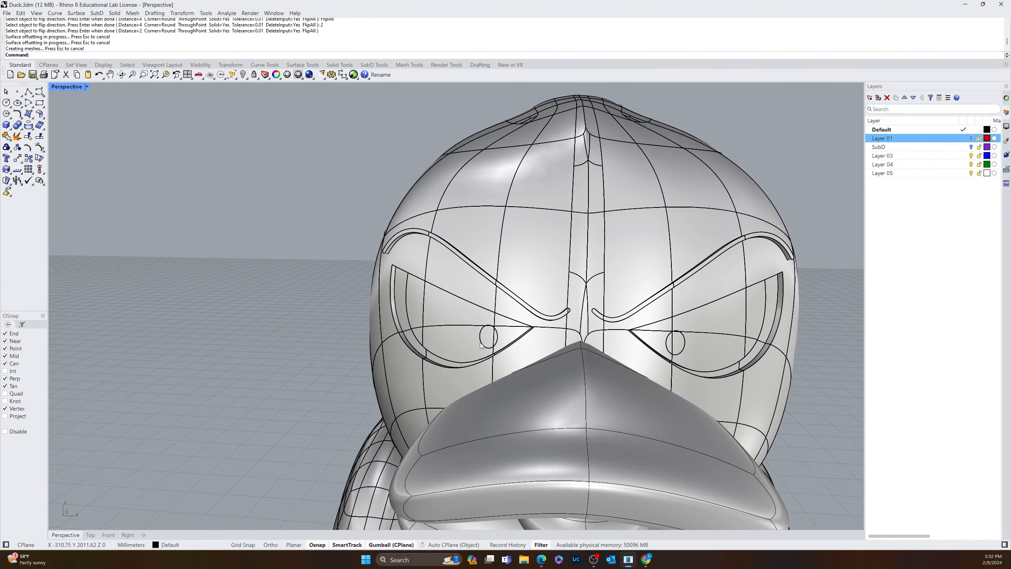
type("ExtractSrf")
key("Return")
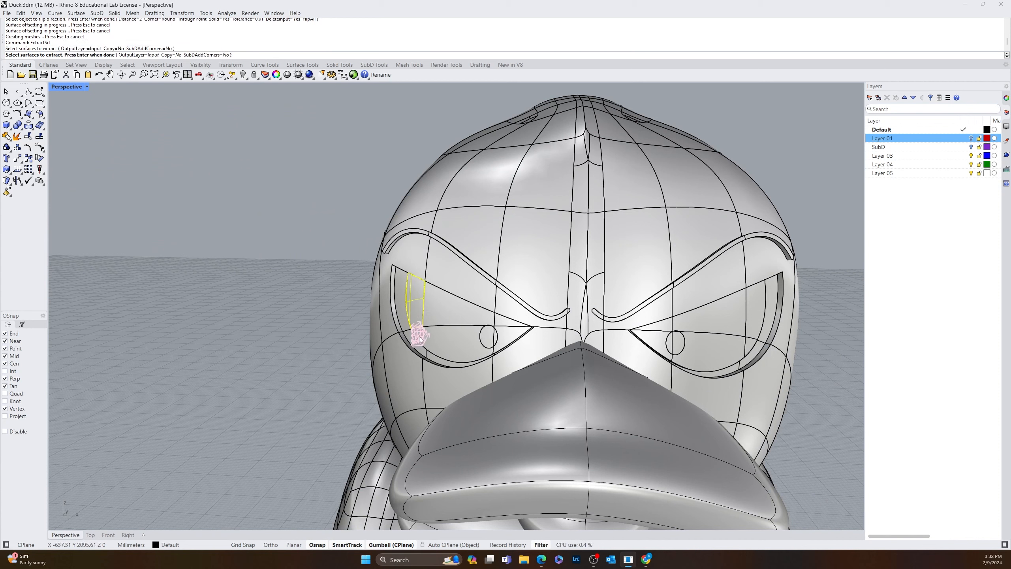
left_click(438, 341)
left_click(450, 359)
left_click(481, 333)
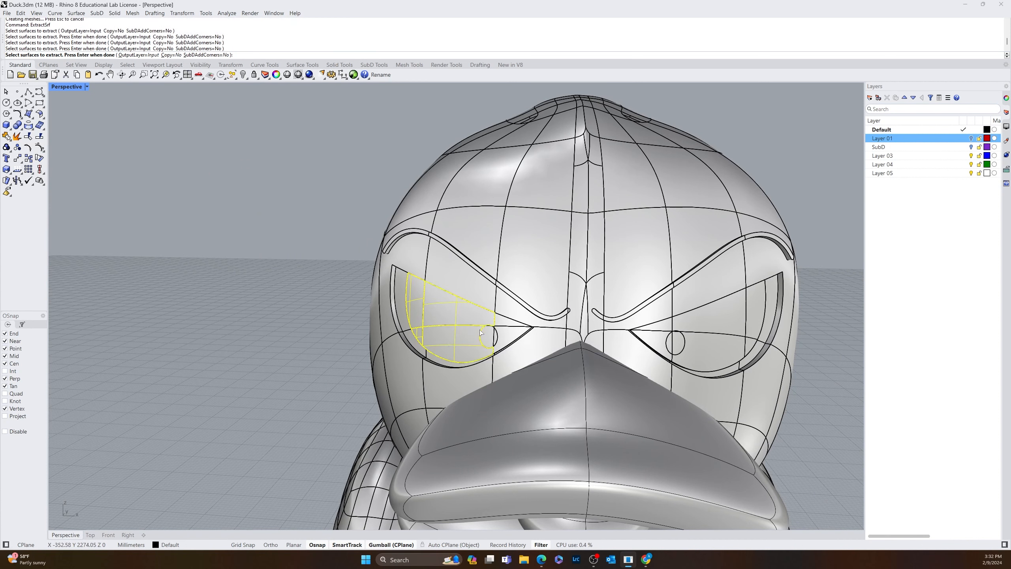
left_click(499, 335)
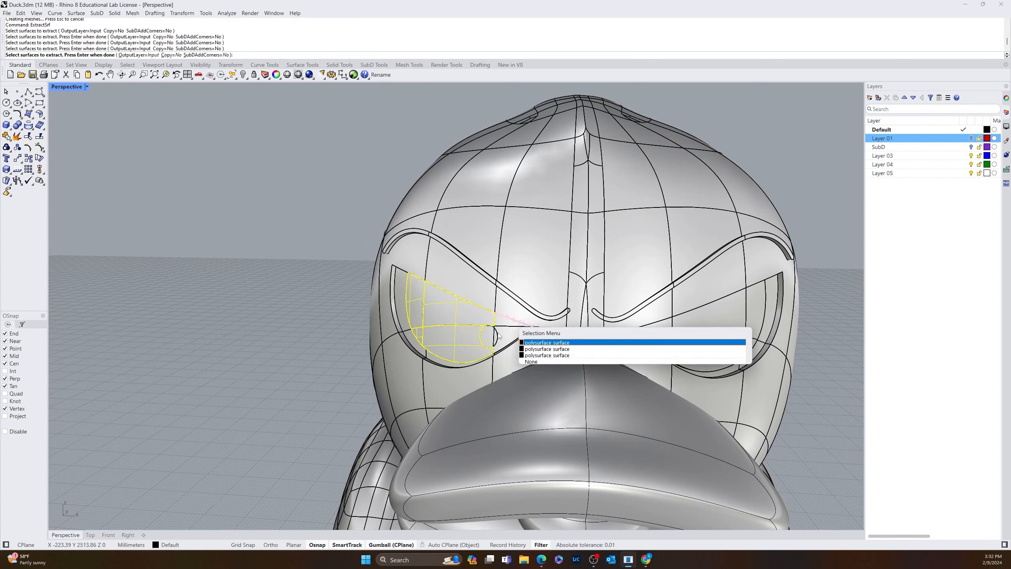
left_click(542, 349)
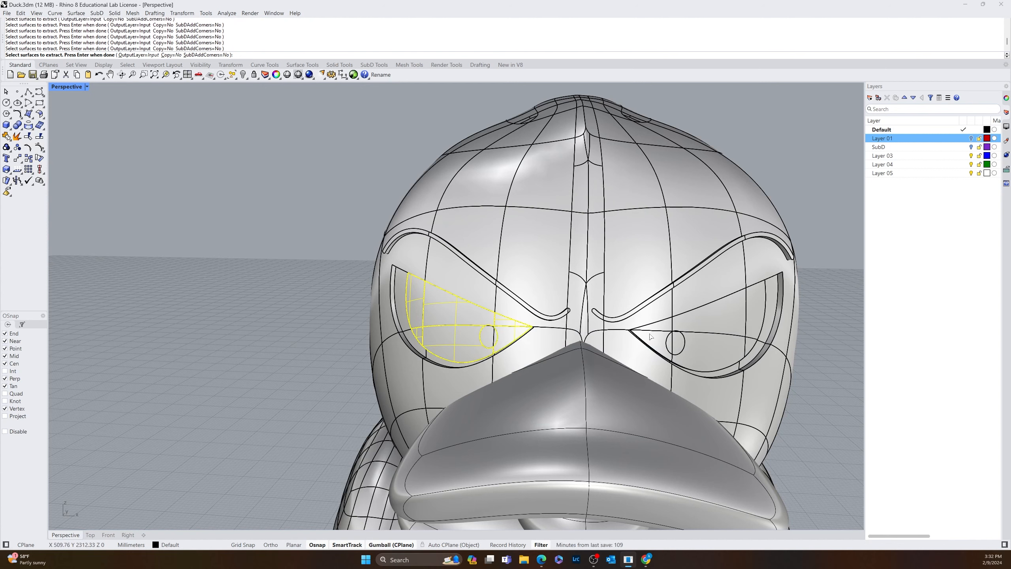
- Add the second inner eye piece's front faces to the extraction, then delete all the extracted faces
left_click(660, 341)
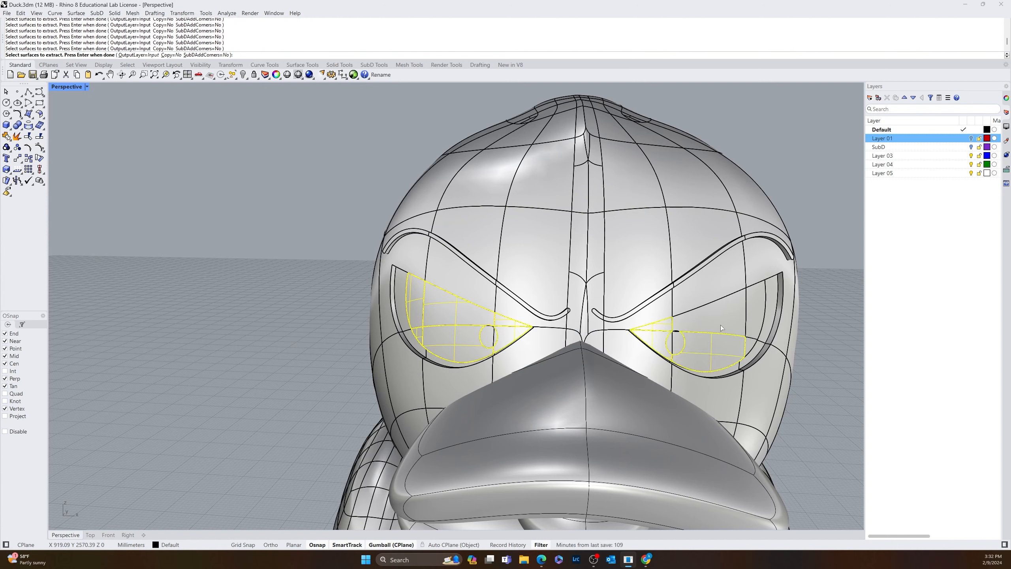
left_click(755, 311)
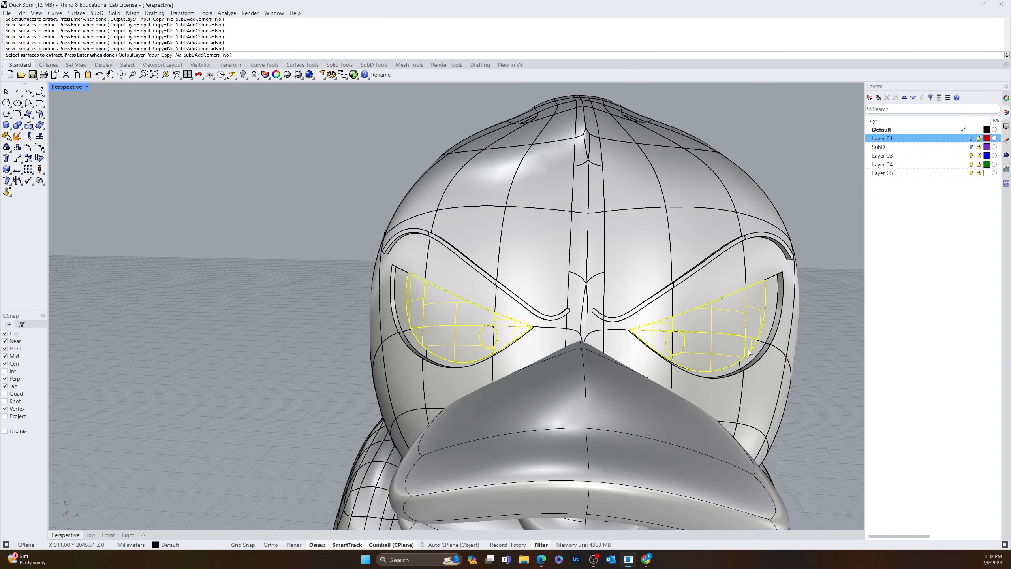
key("Return")
key("Delete")
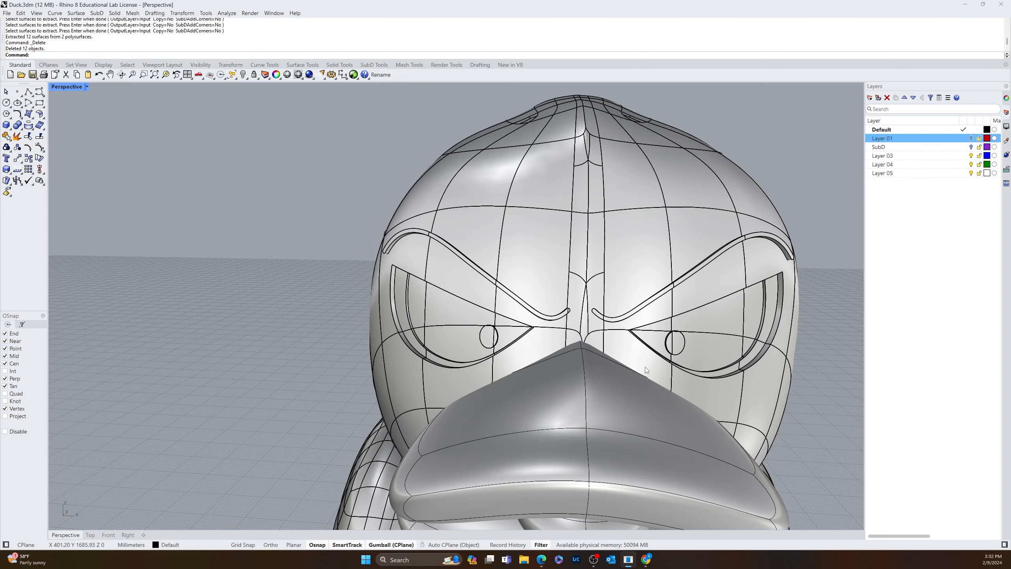
- Inspect the recessed inner eyes up close and preview them in Rendered display mode
right_click_drag(645, 367, 271, 319)
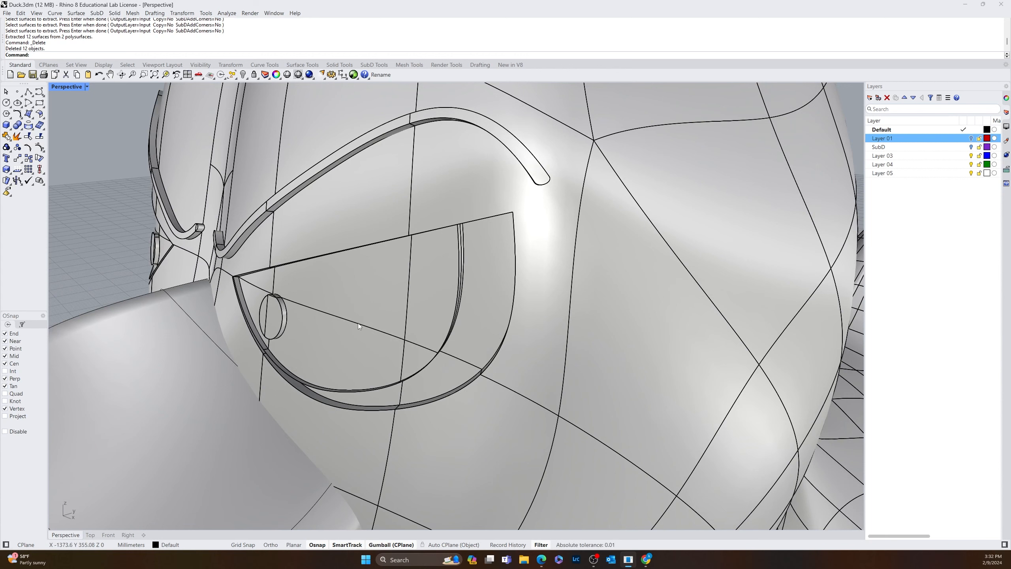
right_click_drag(249, 295, 620, 290)
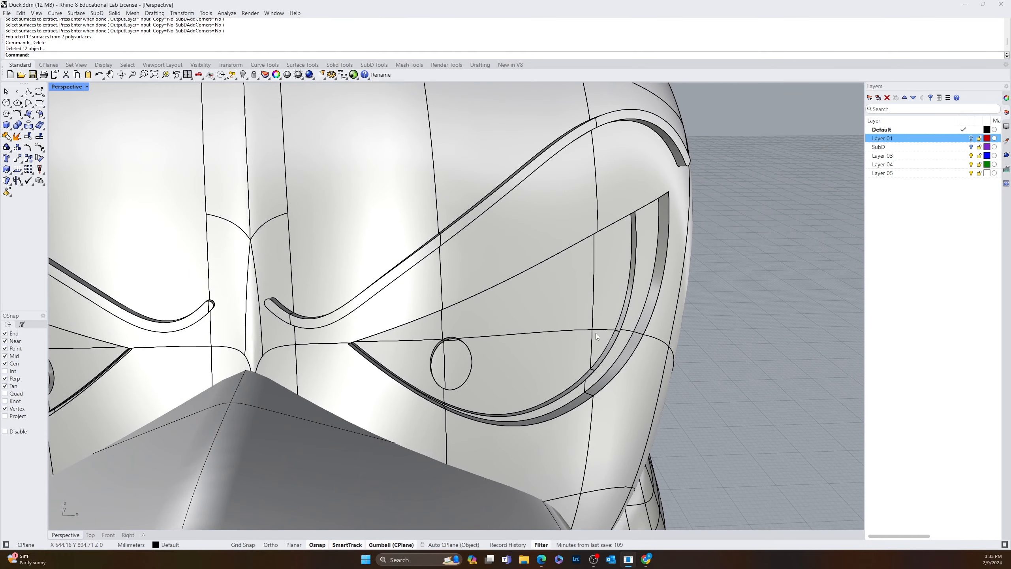
left_click(86, 87)
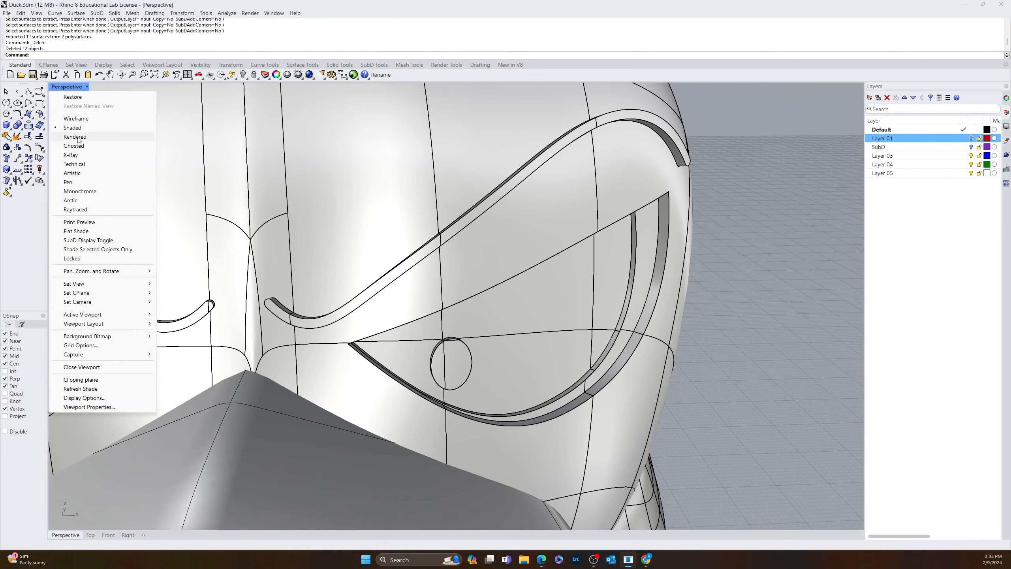
left_click(79, 128)
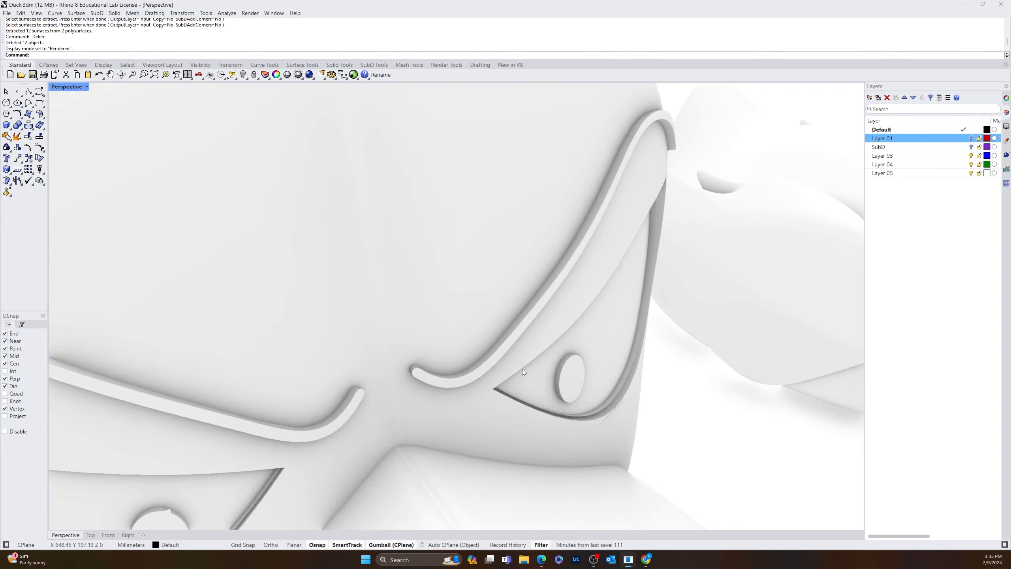
right_click_drag(523, 369, 298, 398)
- Select one eye's crescent and inner piece, return the viewport to Shaded, and isolate the two polysurfaces
left_click(277, 375)
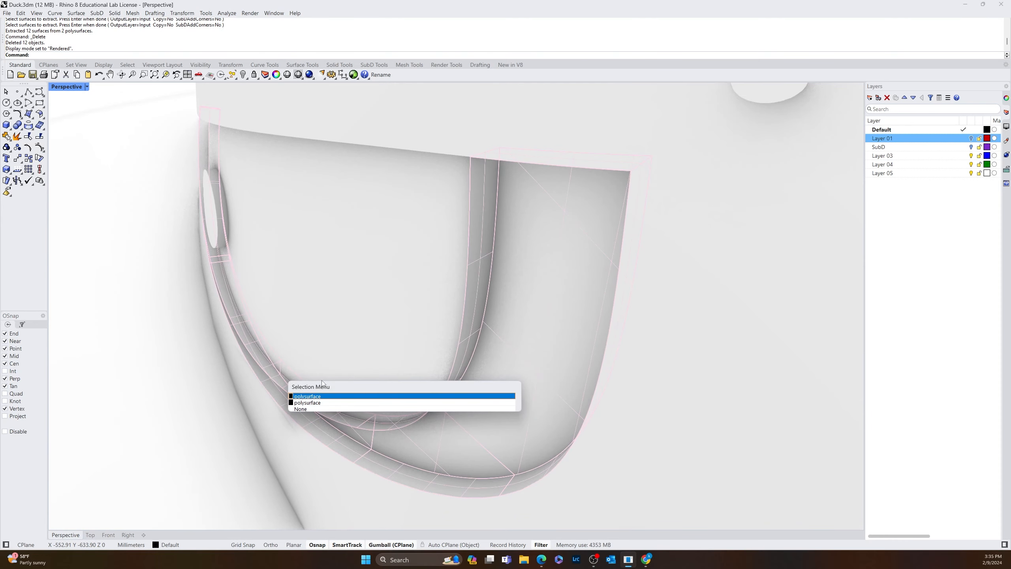
left_click(318, 402)
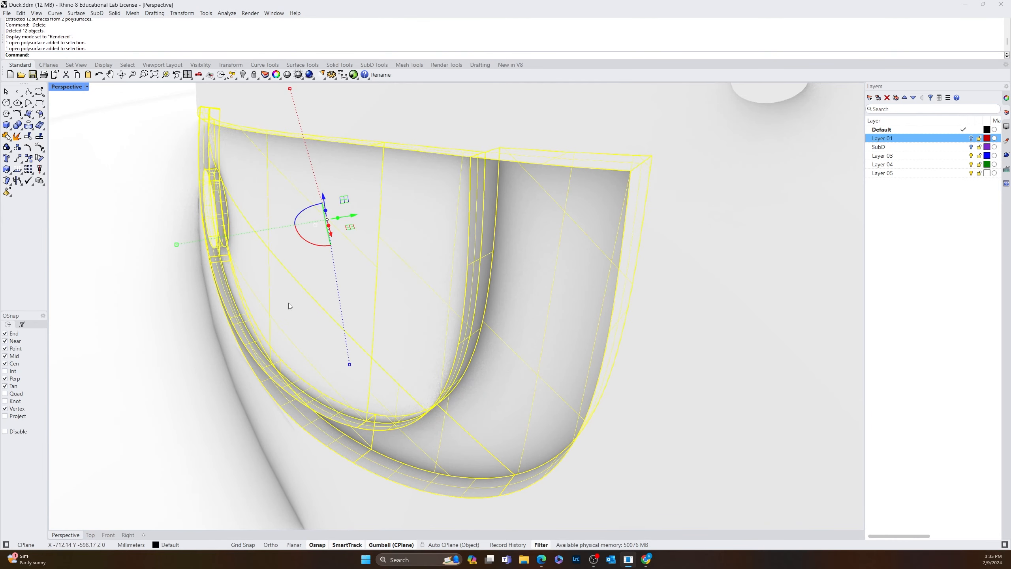
left_click(87, 87)
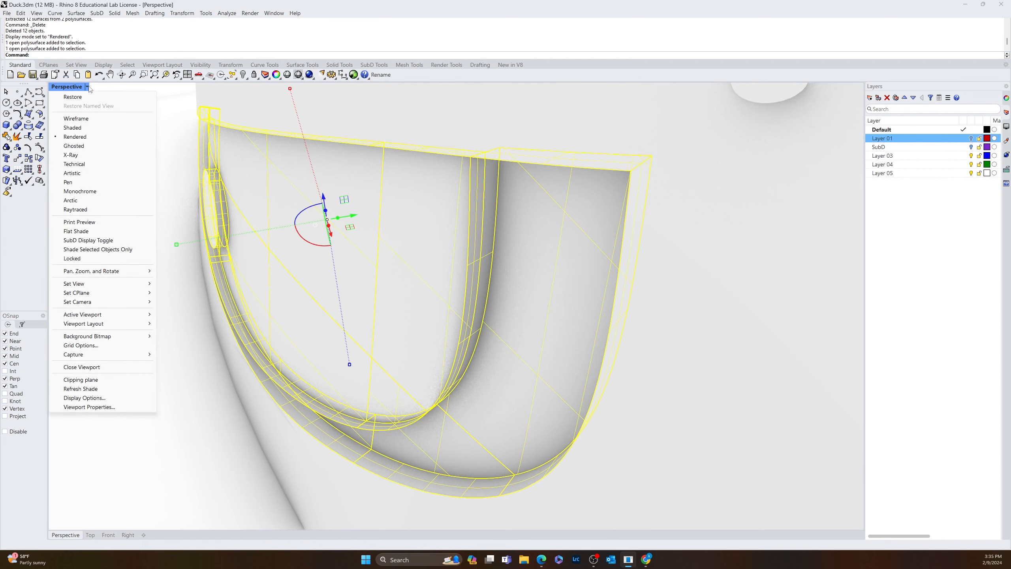
left_click(79, 125)
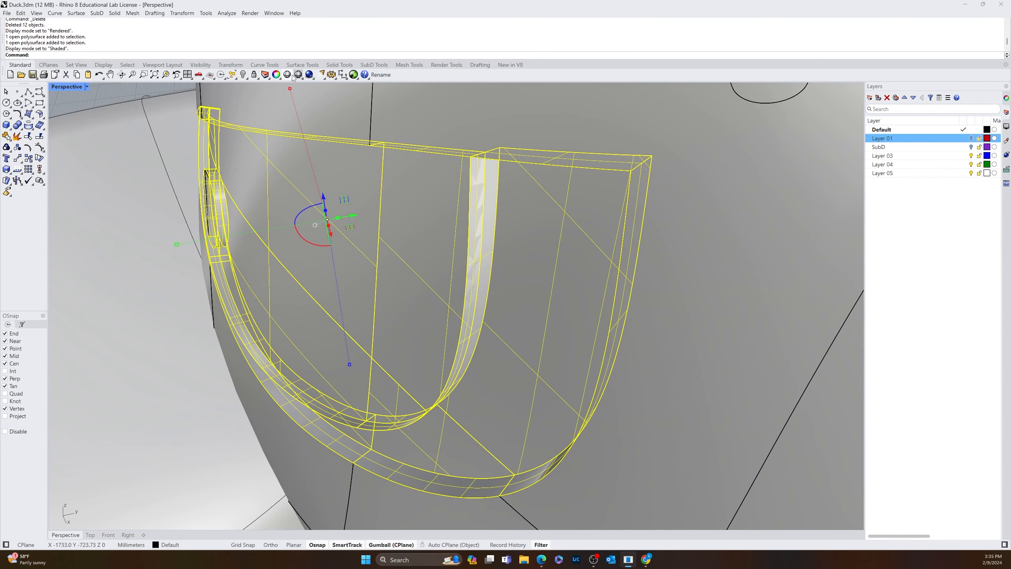
left_click(244, 75)
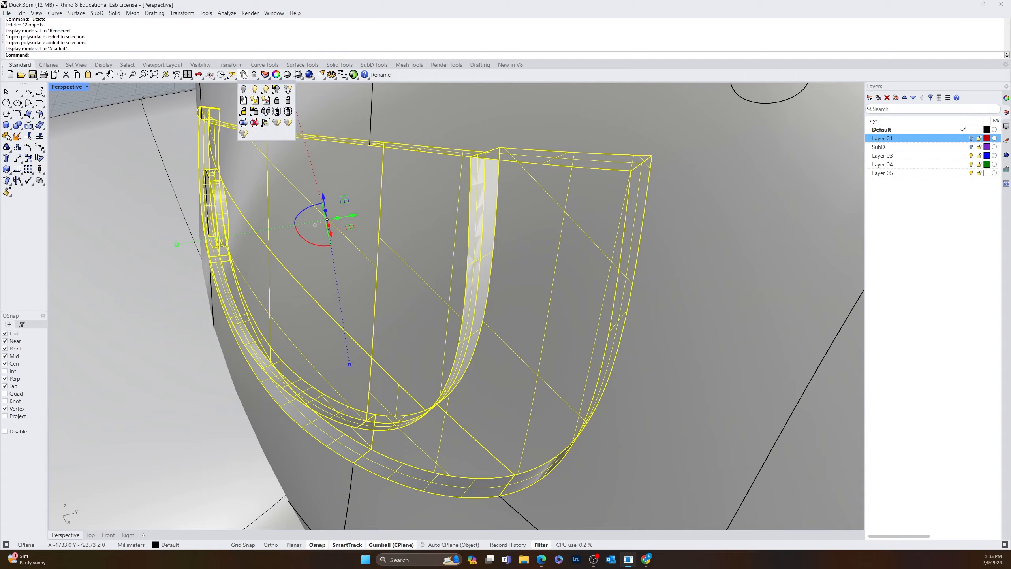
left_click(277, 90)
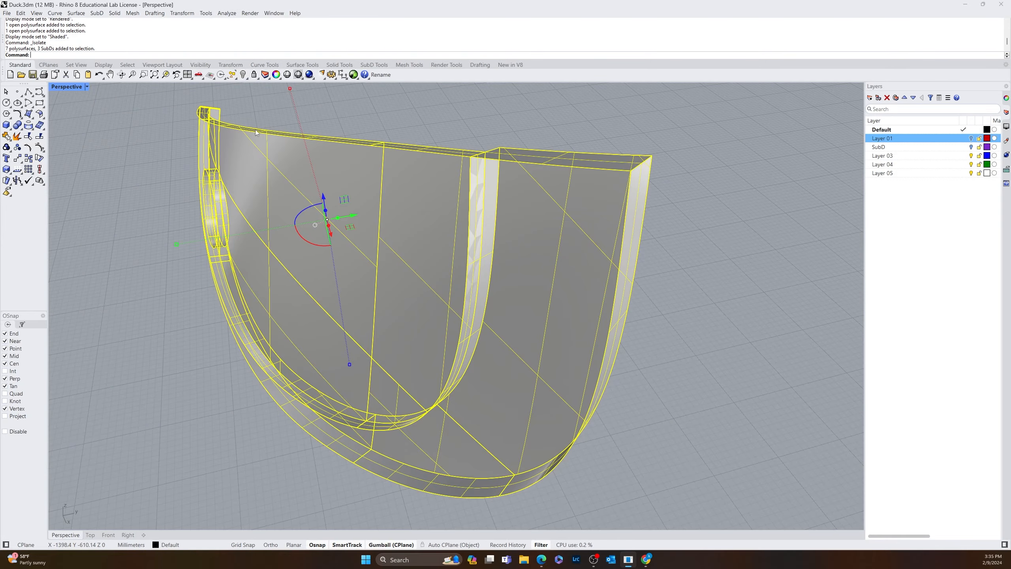
- Select the isolated eye pieces individually to check which walls belong to each and how they meet
left_click(108, 227)
right_click_drag(108, 227, 254, 257)
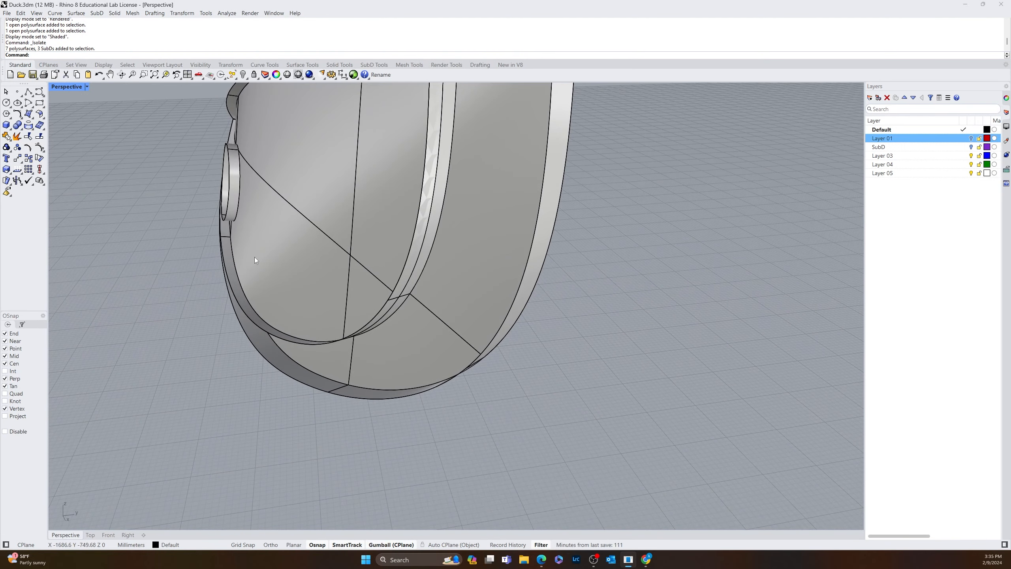
left_click(401, 288)
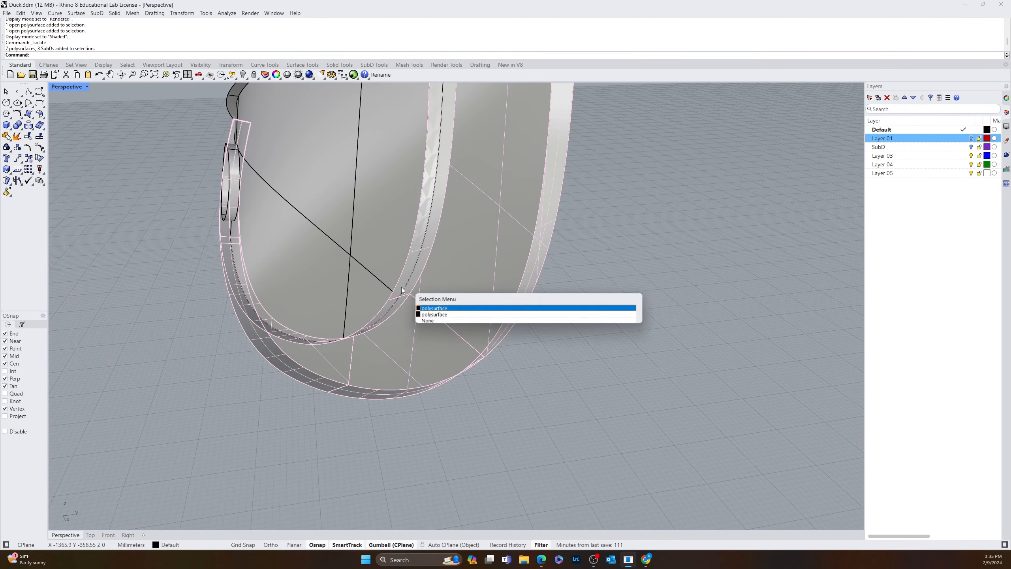
left_click(427, 317)
mouse_move(304, 289)
right_mouse_down()
mouse_move(414, 285)
mouse_move(405, 284)
mouse_move(422, 275)
mouse_move(318, 288)
right_mouse_up()
key("Escape")
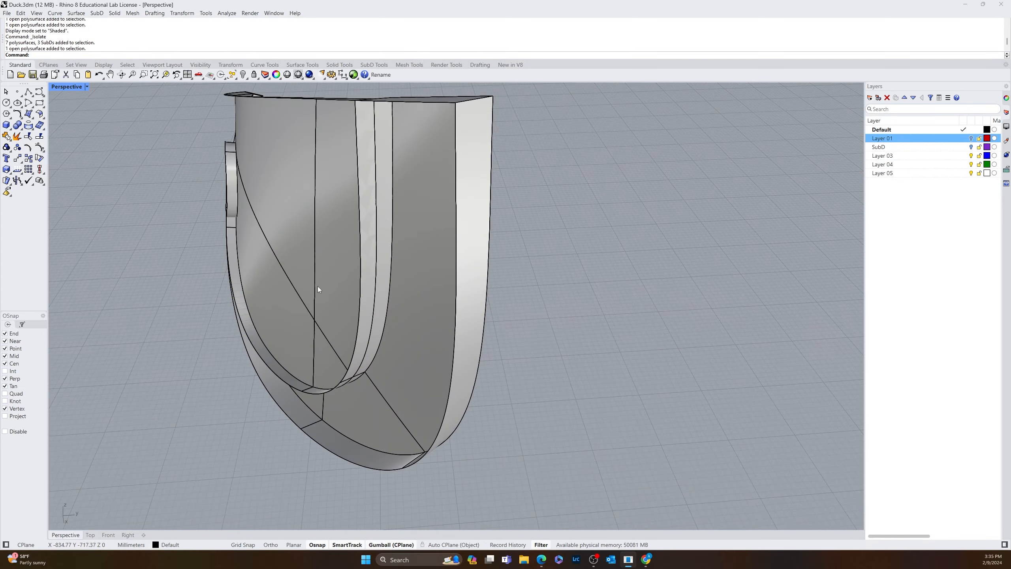
left_click(358, 194)
key("Escape")
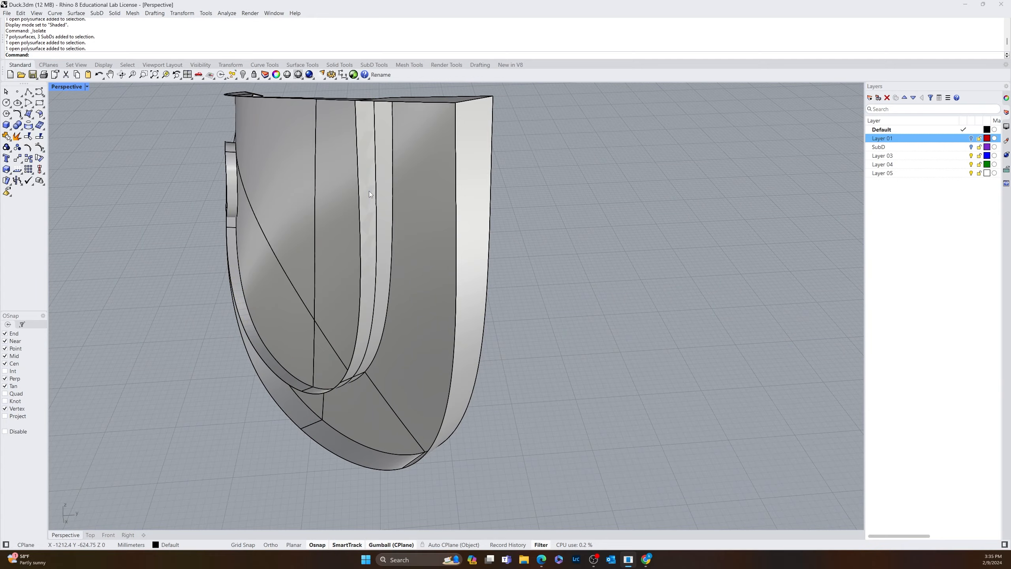
left_click(369, 191)
key("Escape")
right_click_drag(369, 225, 426, 340)
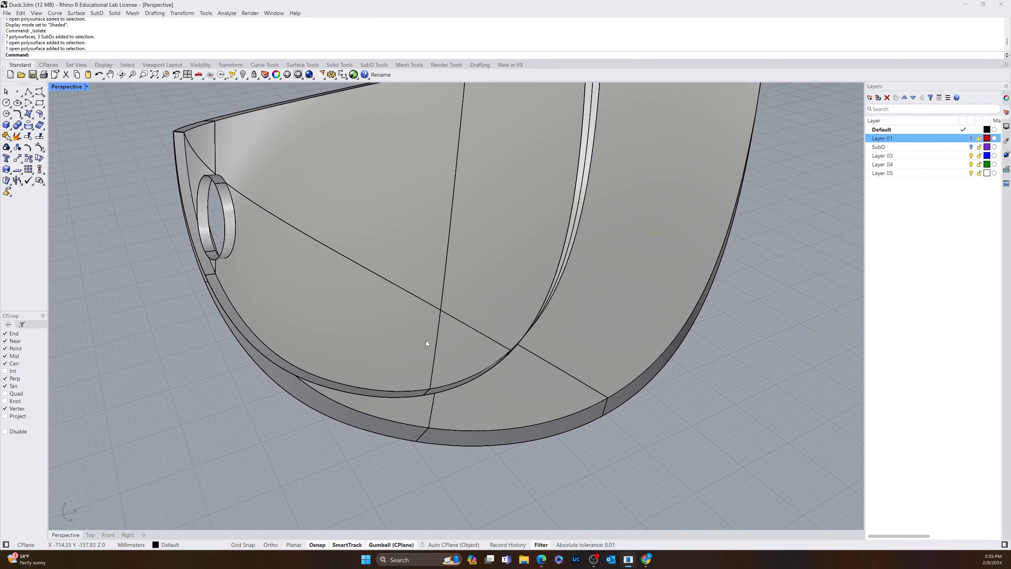
- Select both isolated eye polysurfaces together and zoom the perspective viewport to the selection
right_click_drag(444, 376, 371, 148)
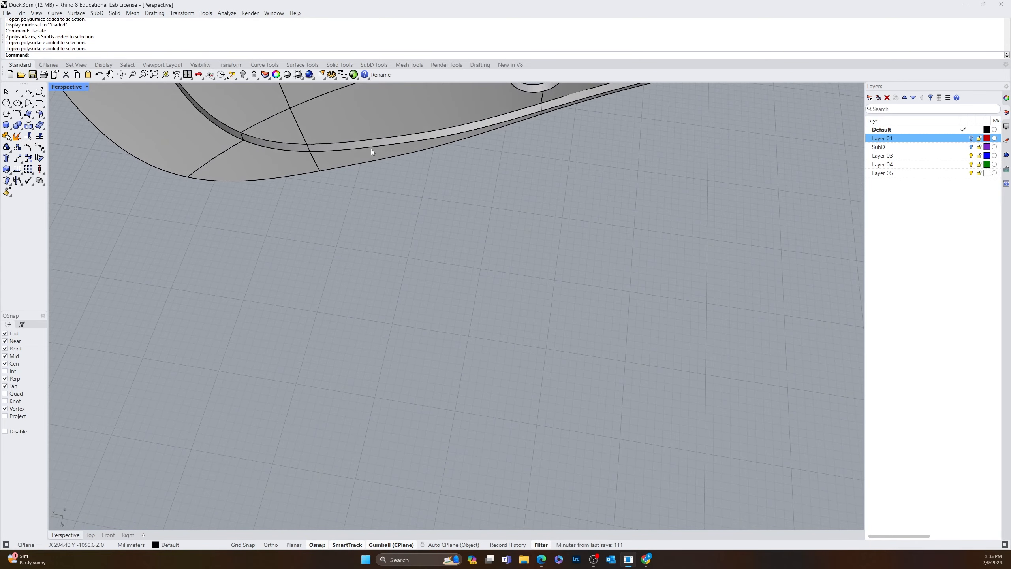
key("ctrl+a")
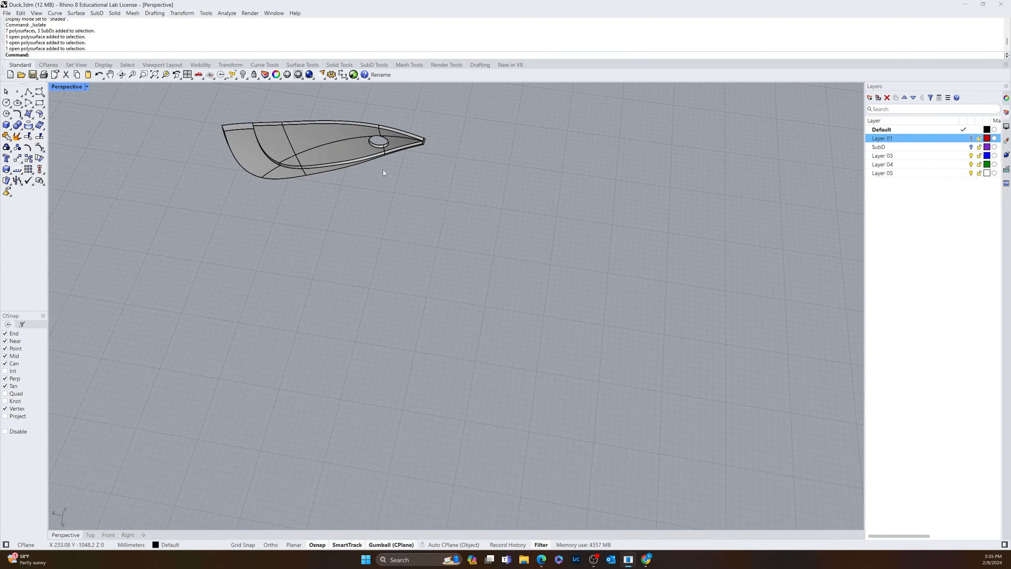
right_click_drag(384, 173, 355, 315)
left_click_drag(302, 178, 204, 293)
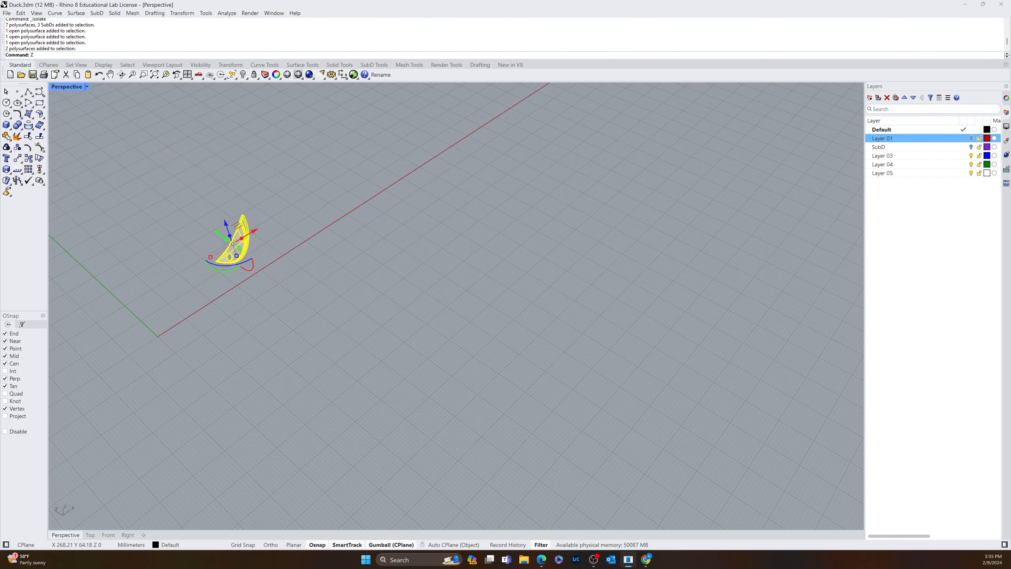
key("BackSpace")
key("Return")
type("s")
key("Return")
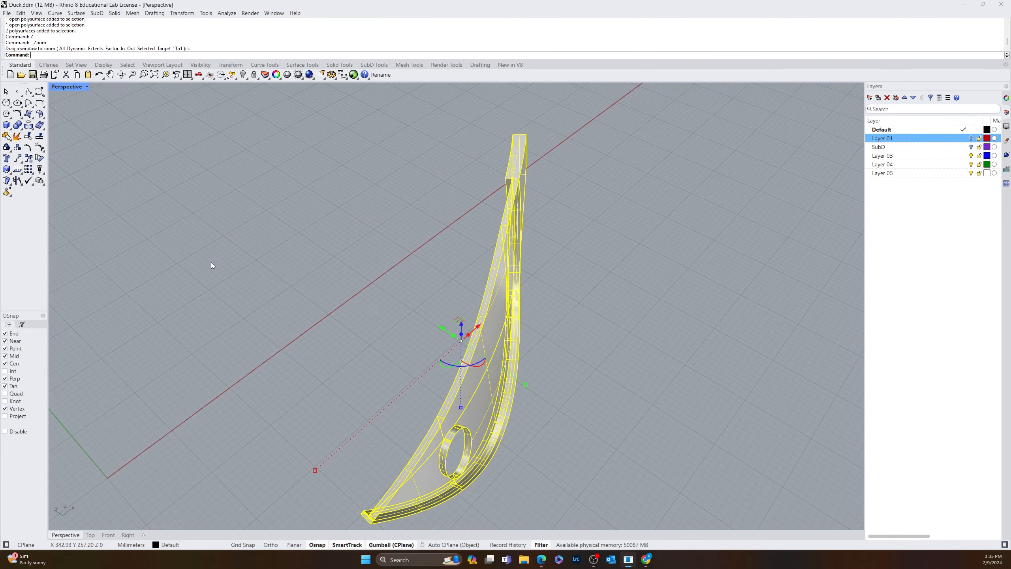
- Isolate the inner eye polysurface that contains the round opening
left_click(269, 259)
right_click_drag(478, 346, 384, 286)
scroll(315, 363, "up", 6)
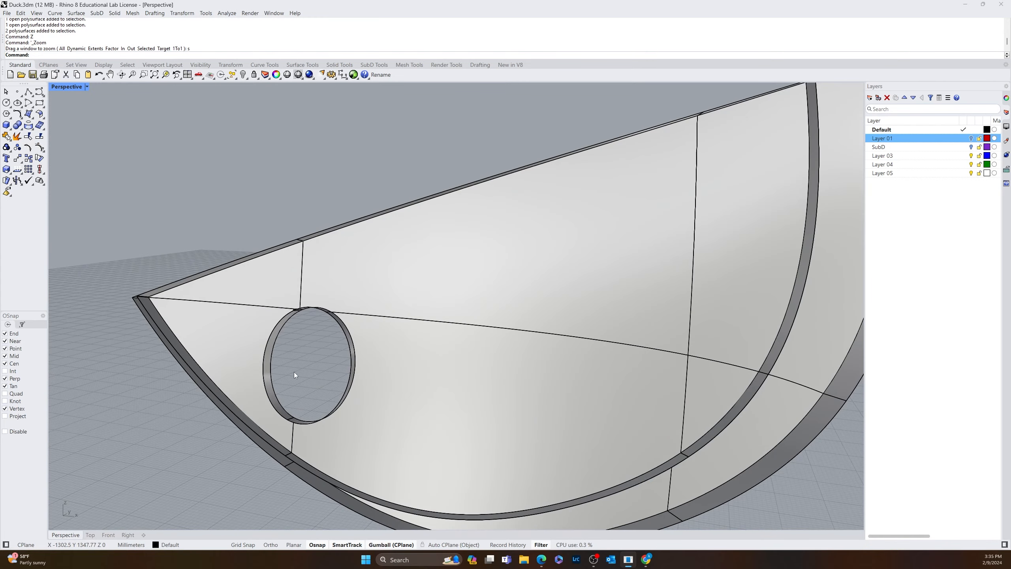
right_click_drag(294, 372, 256, 399)
left_click(427, 311)
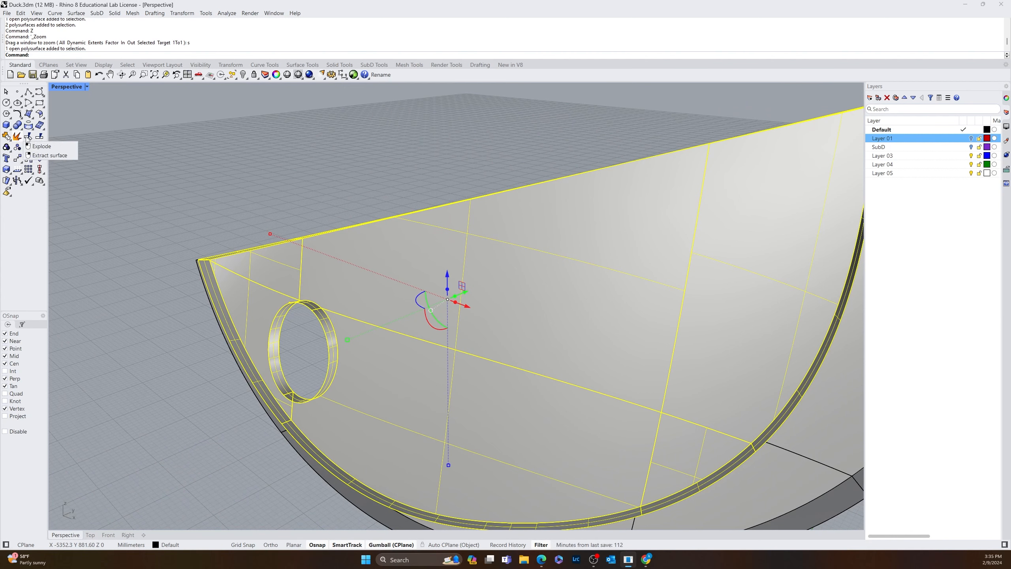
key("Escape")
left_click(487, 302)
middle_click(257, 190)
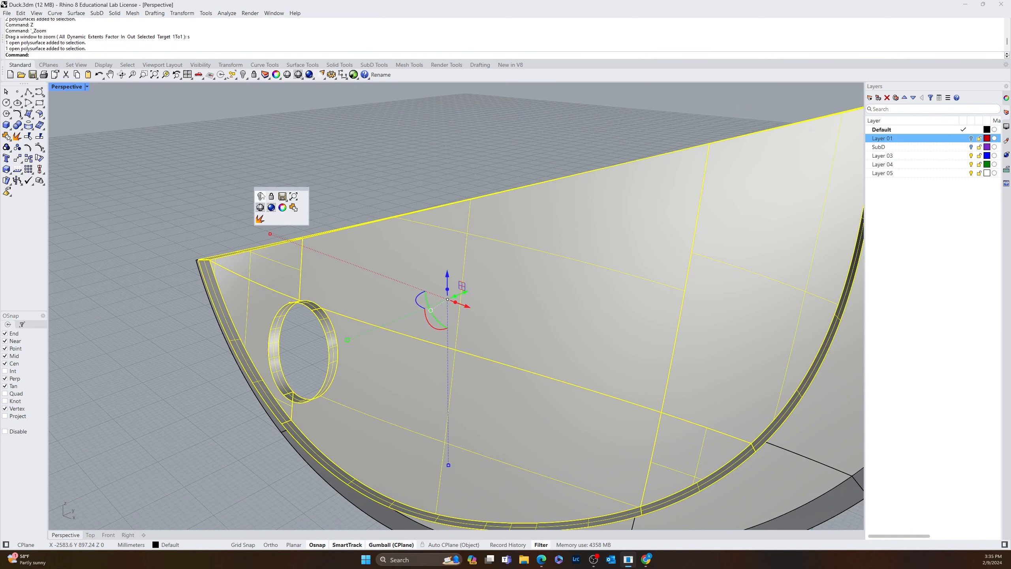
left_click(260, 198)
left_click(295, 212)
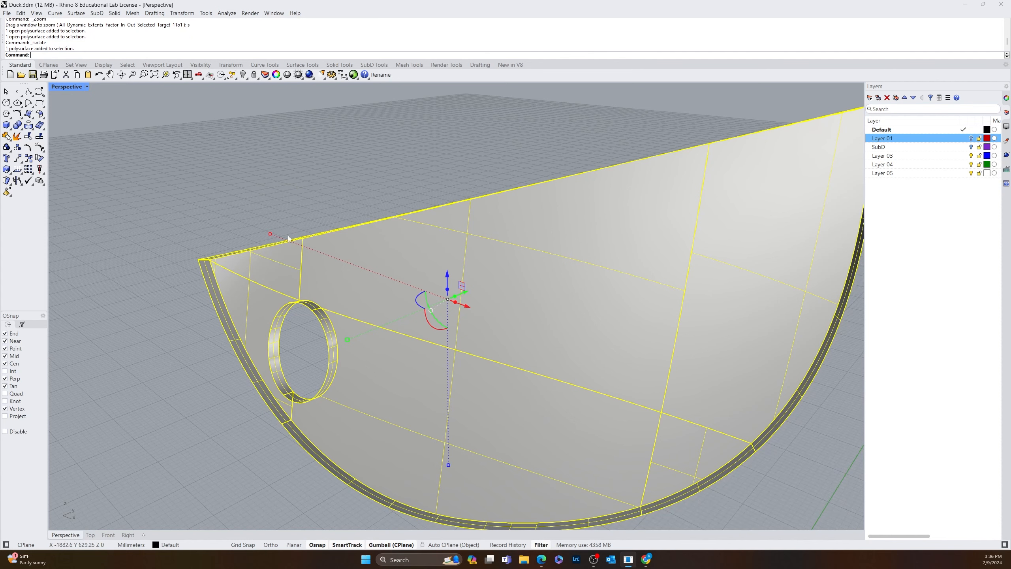
- Explode the isolated inner eye polysurface into separate surfaces
left_click(186, 242)
right_click_drag(187, 243, 163, 256)
scroll(286, 275, "up", 3)
left_click(245, 277)
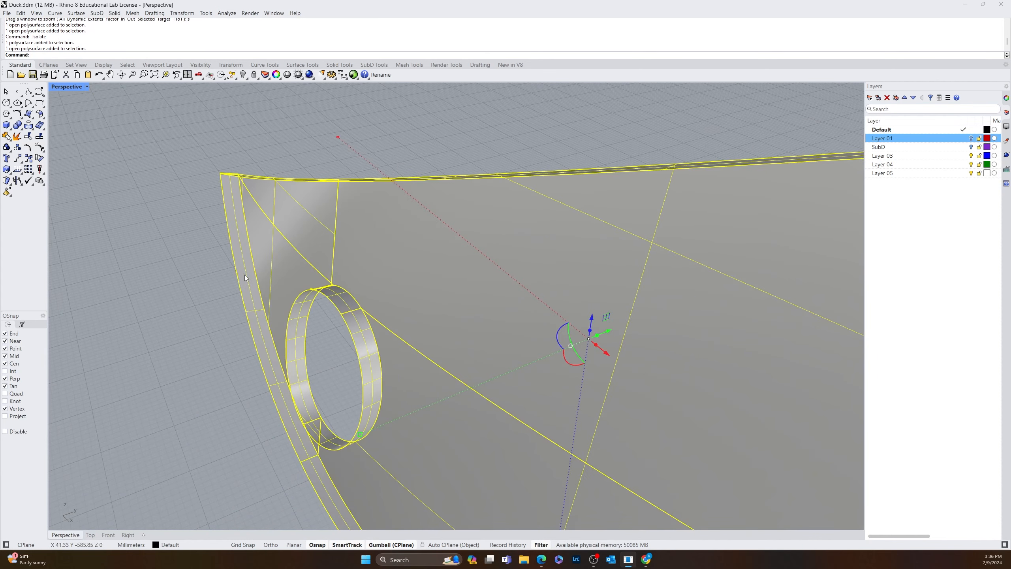
left_click(16, 137)
- Delete the two curved outer rim walls of the inner eye nearest the round opening
left_click(239, 243)
scroll(237, 246, "down", 5)
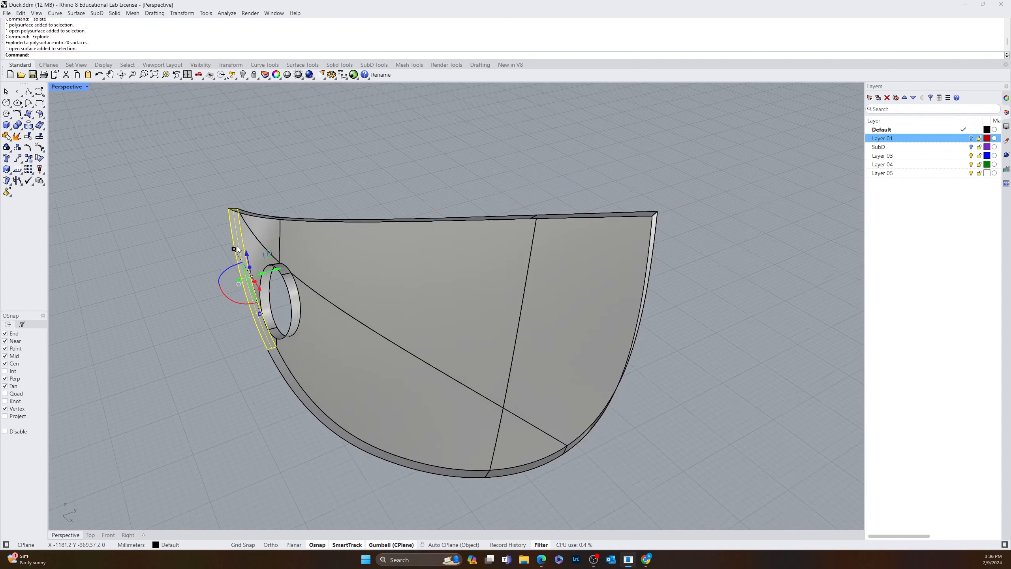
key("Delete")
scroll(264, 349, "up", 5)
left_click(260, 354)
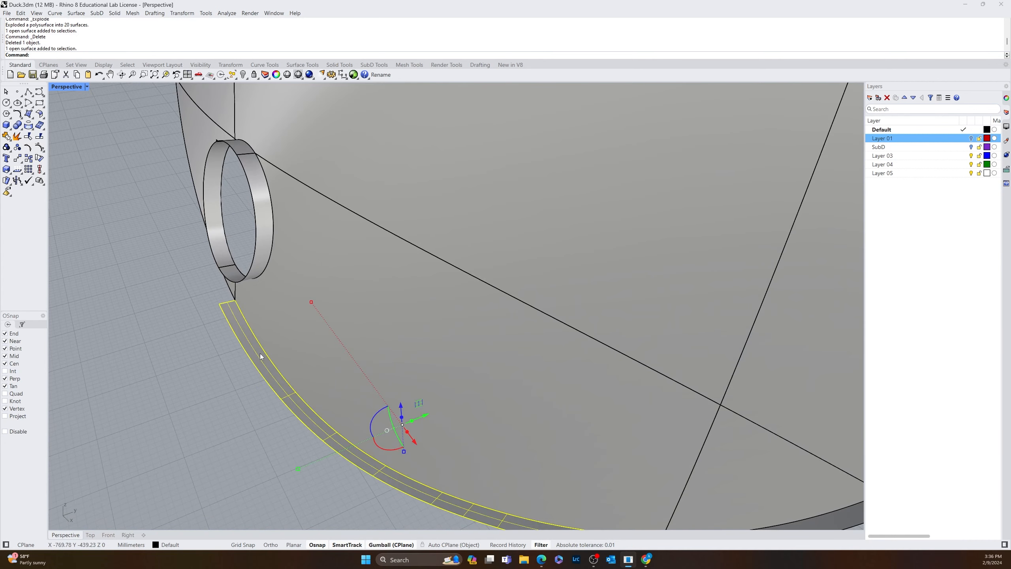
key("Delete")
- Delete the remaining two curved outer rim walls at the far end of the inner eye
scroll(261, 353, "down", 5)
right_click_drag(261, 354, 434, 380)
scroll(514, 383, "up", 5)
left_click(507, 424)
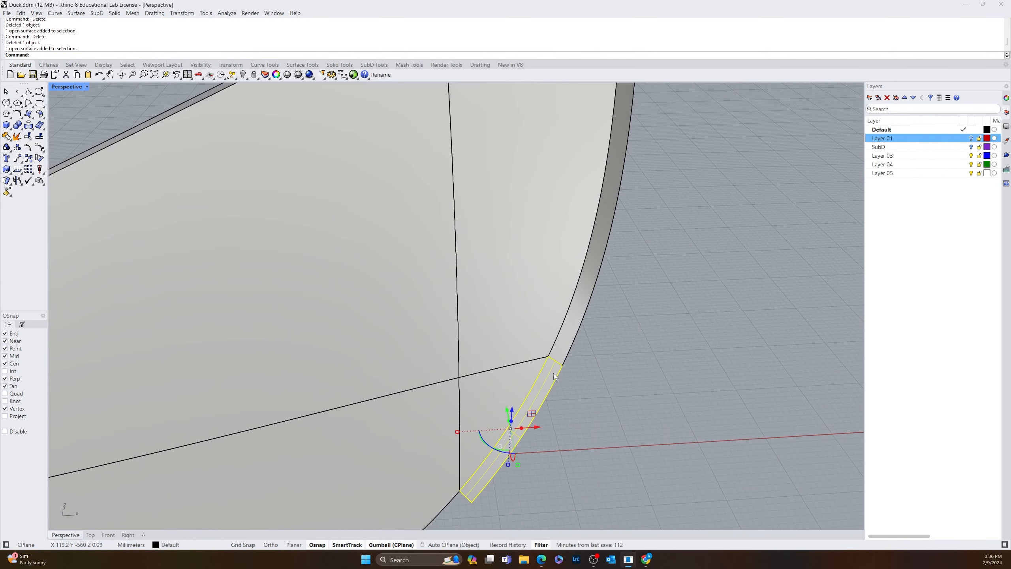
key("Delete")
left_click(577, 179)
key("Delete")
scroll(561, 353, "down", 8)
right_click_drag(560, 353, 434, 350)
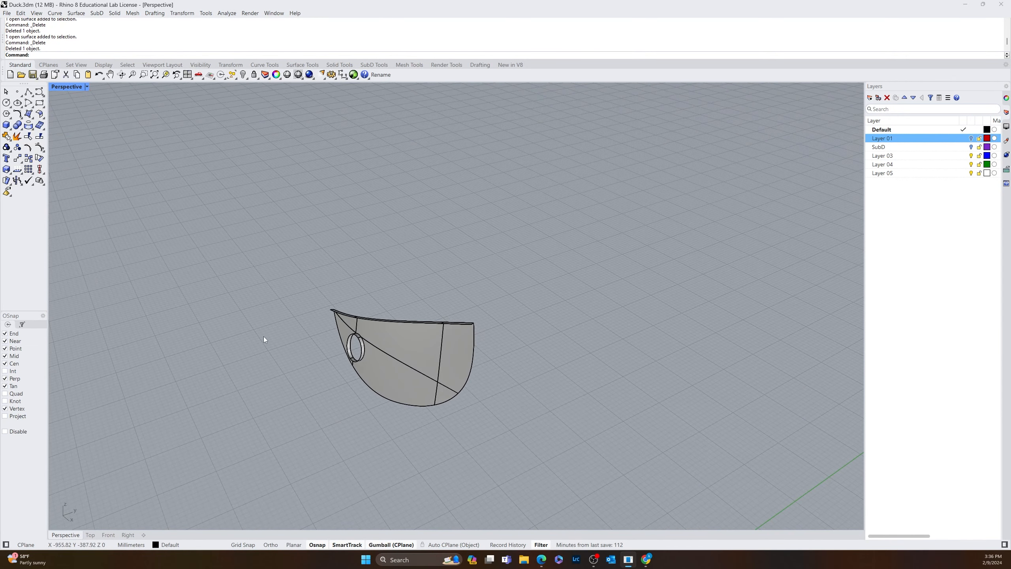
- Try showing all hidden objects to check the crescent around the inner eye, and undo the Show command
scroll(264, 337, "up", 2)
middle_click(266, 337)
left_click(253, 326)
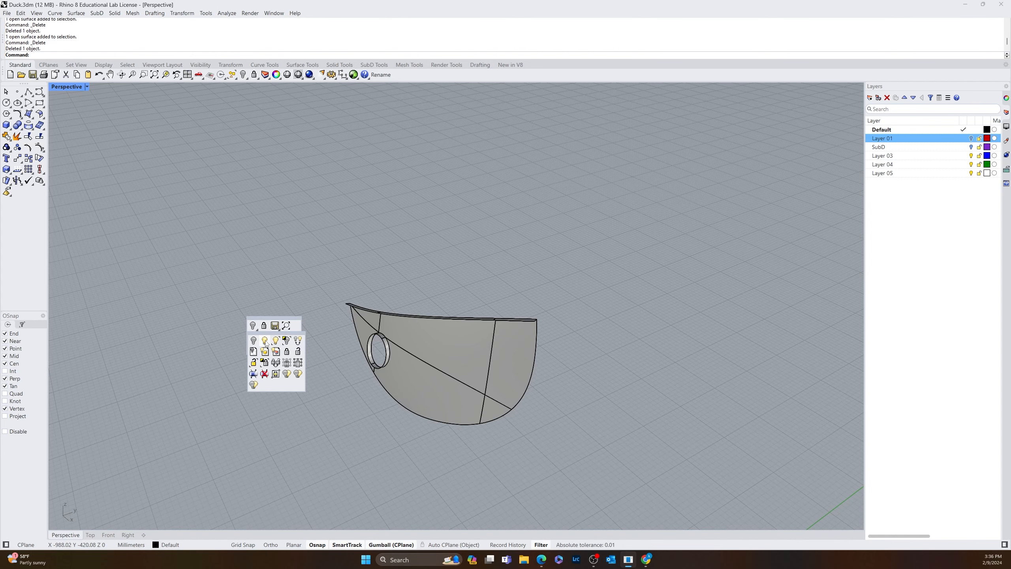
left_click(265, 342)
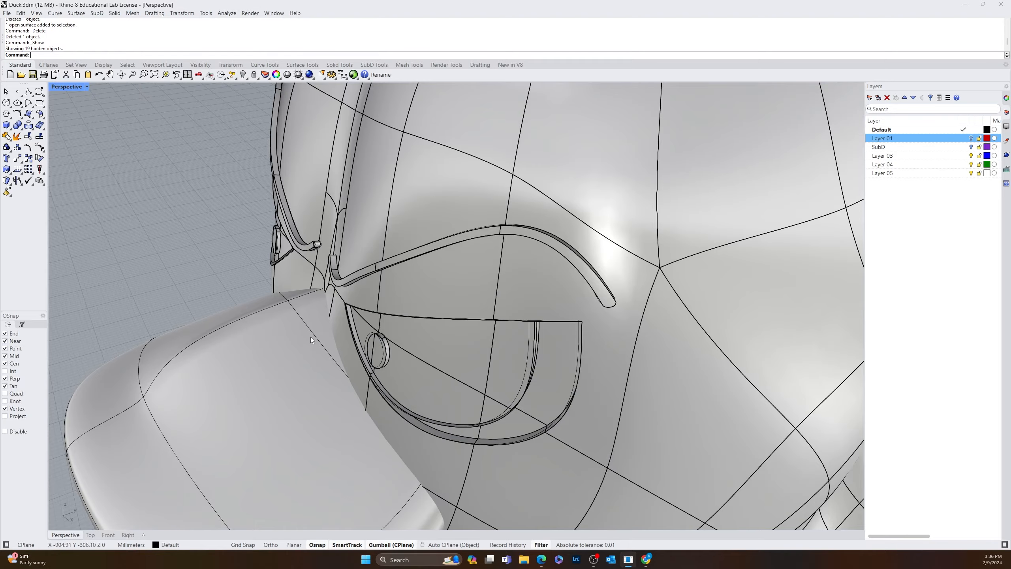
scroll(370, 378, "up", 5)
right_click_drag(374, 366, 395, 332)
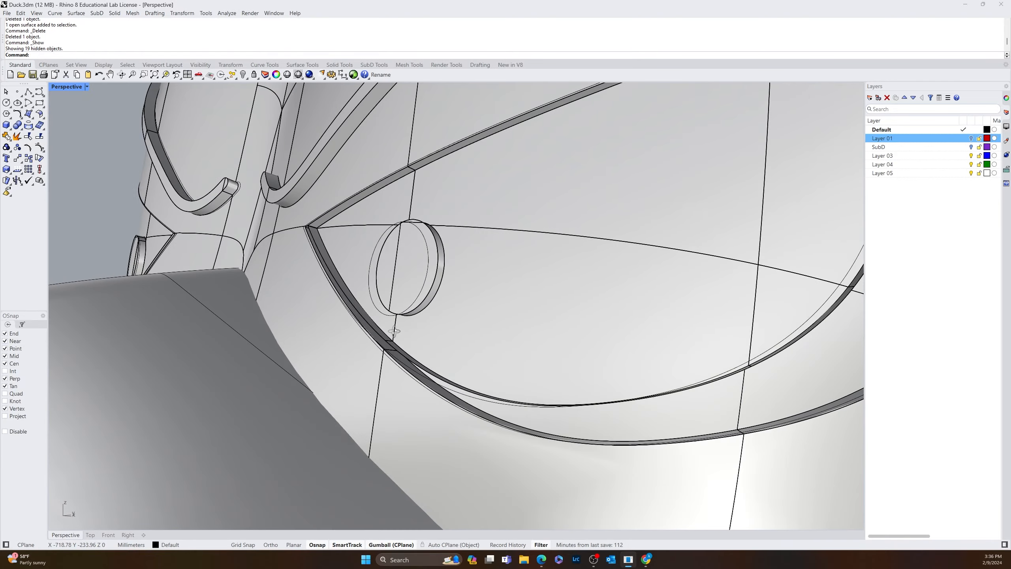
left_click(607, 415)
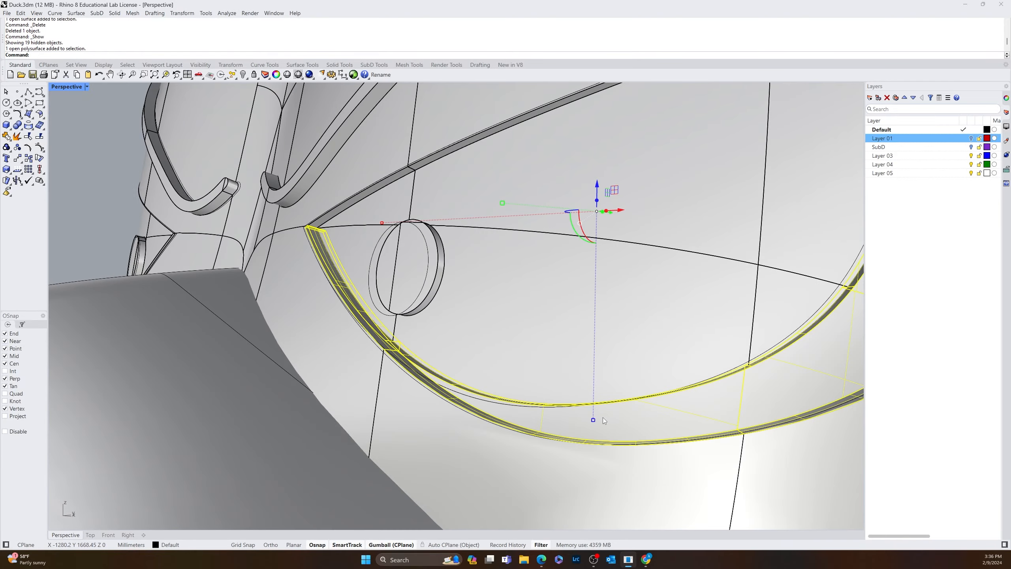
left_click(96, 240)
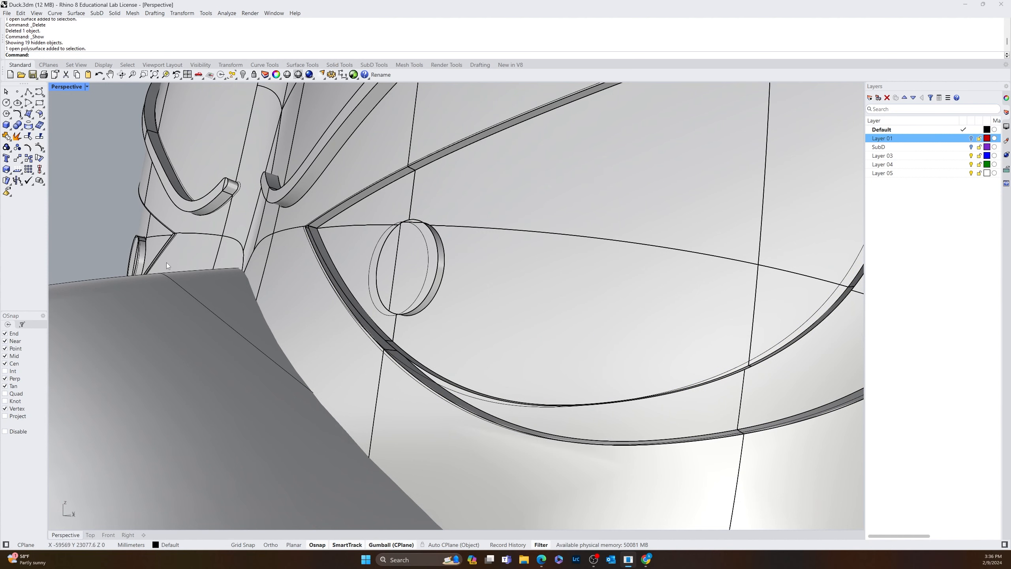
key("ctrl+z")
- Show only the hidden crescent polysurface beside the inner eye surfaces, using Show Selected
scroll(155, 257, "up", 2)
middle_click(143, 255)
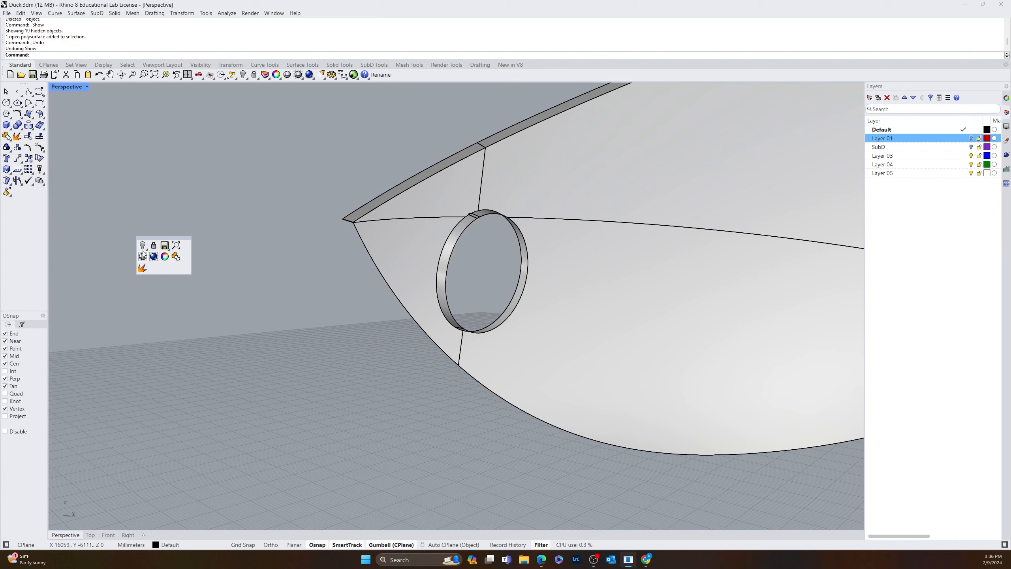
left_click(143, 246)
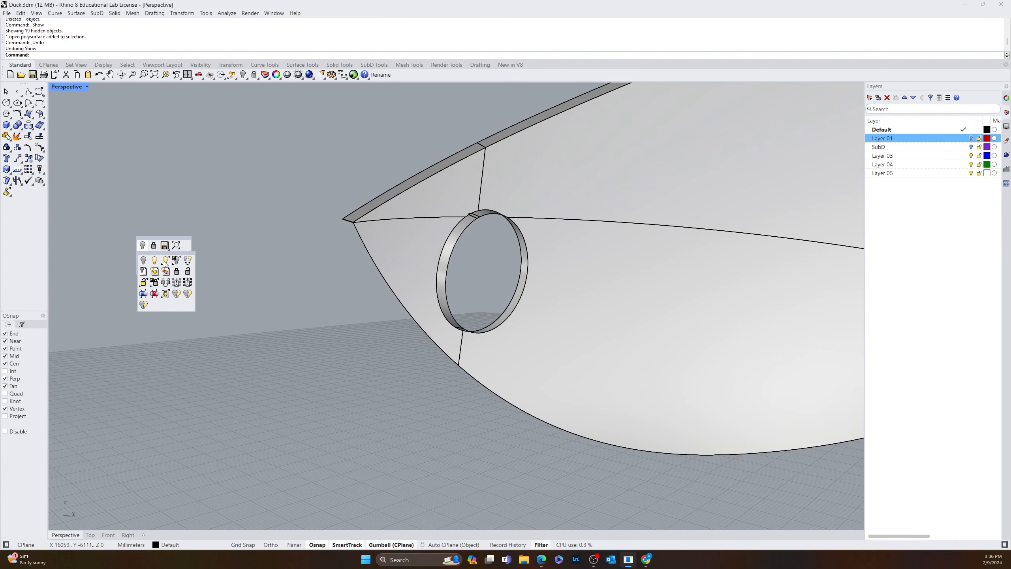
left_click(165, 261)
right_click_drag(478, 369, 468, 443)
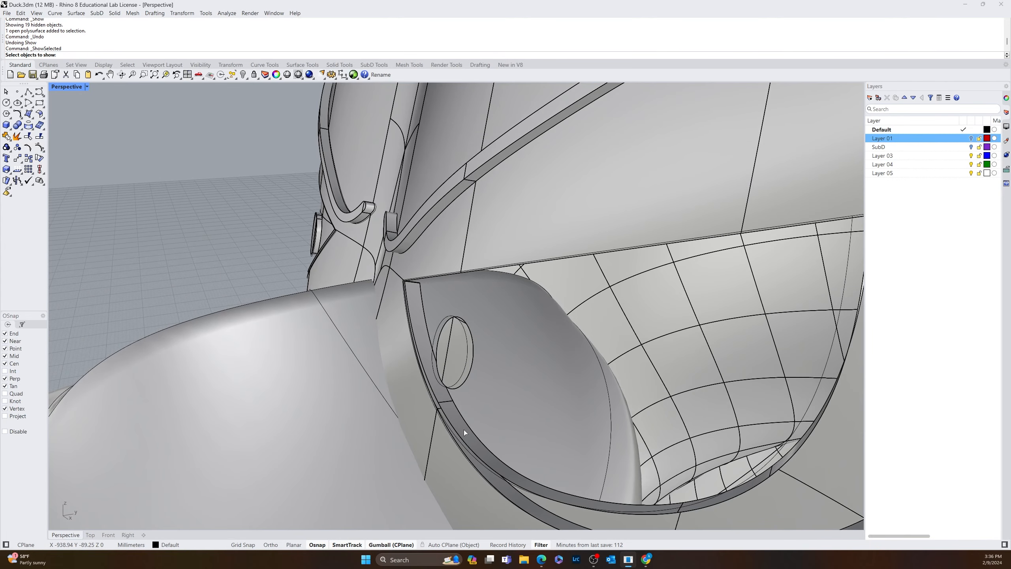
left_click(533, 506)
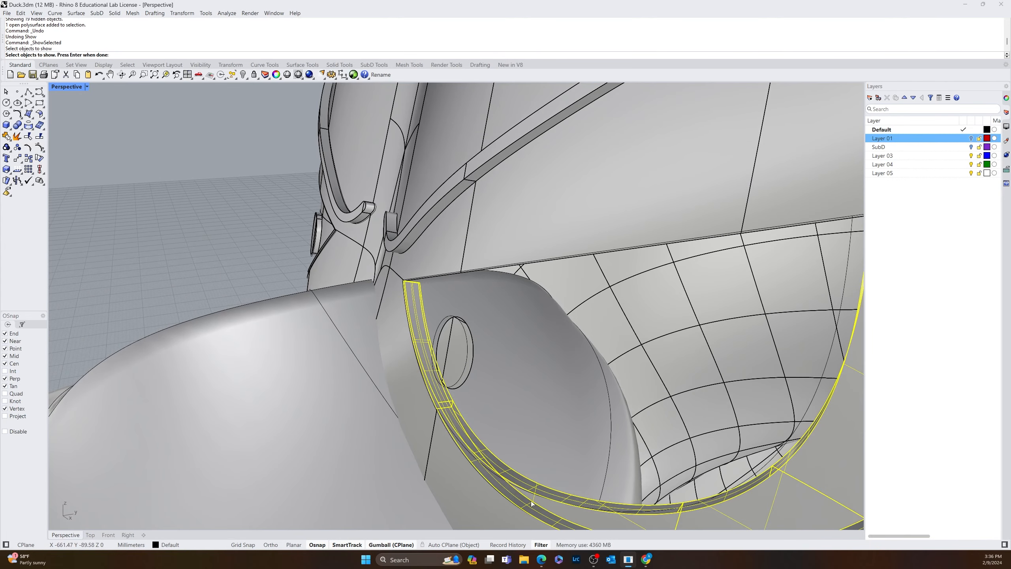
key("Return")
right_click_drag(241, 298, 443, 378)
left_click(426, 358)
key("Escape")
- Join the inner eye's front face surfaces around the round opening into one polysurface
left_click(474, 266)
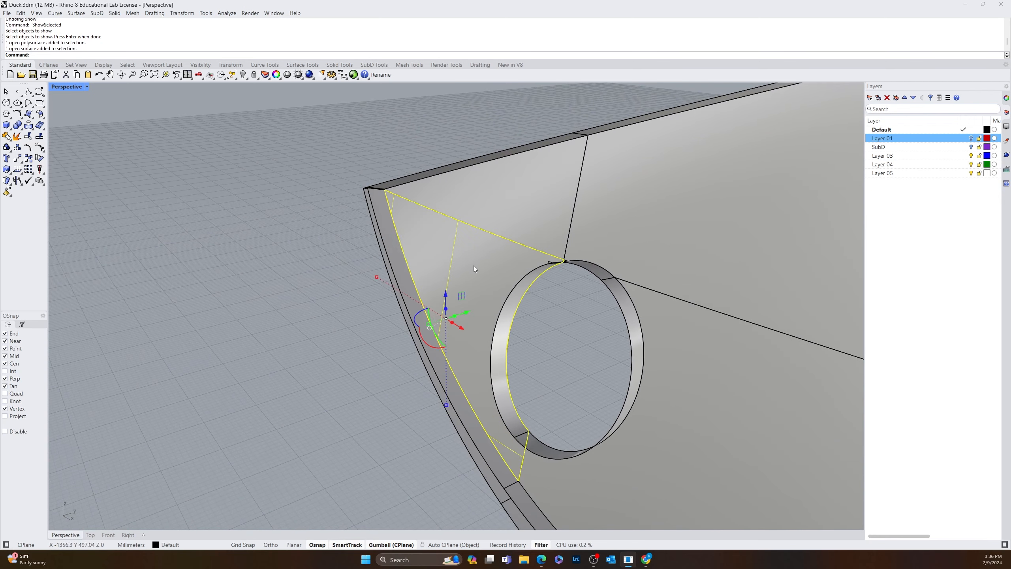
key("Escape")
scroll(407, 296, "down", 8)
right_click_drag(407, 295, 436, 301)
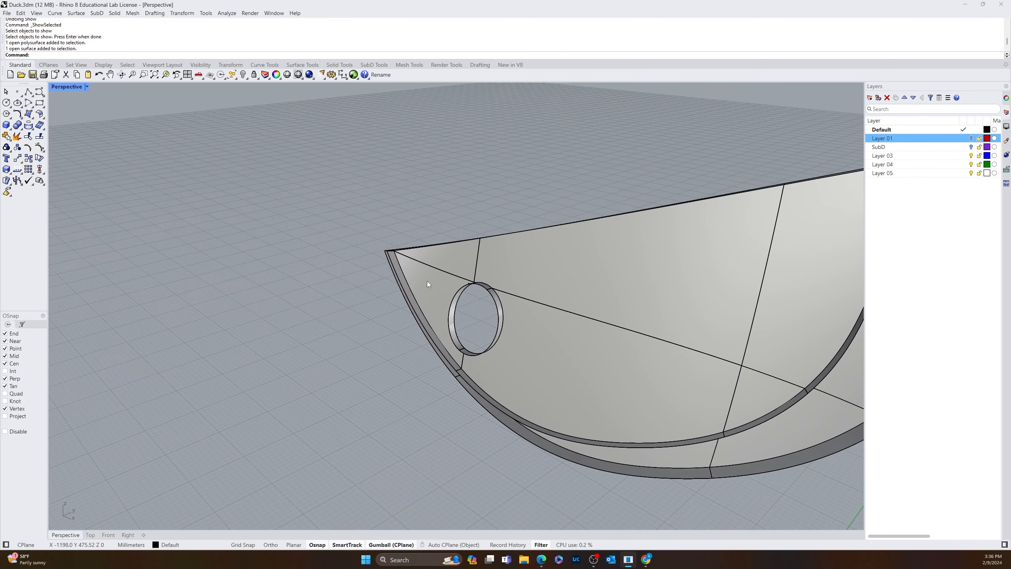
left_click(427, 281)
left_click(462, 254, "shift")
left_click(520, 266, "shift")
left_click(532, 358, "shift")
scroll(744, 372, "down", 8)
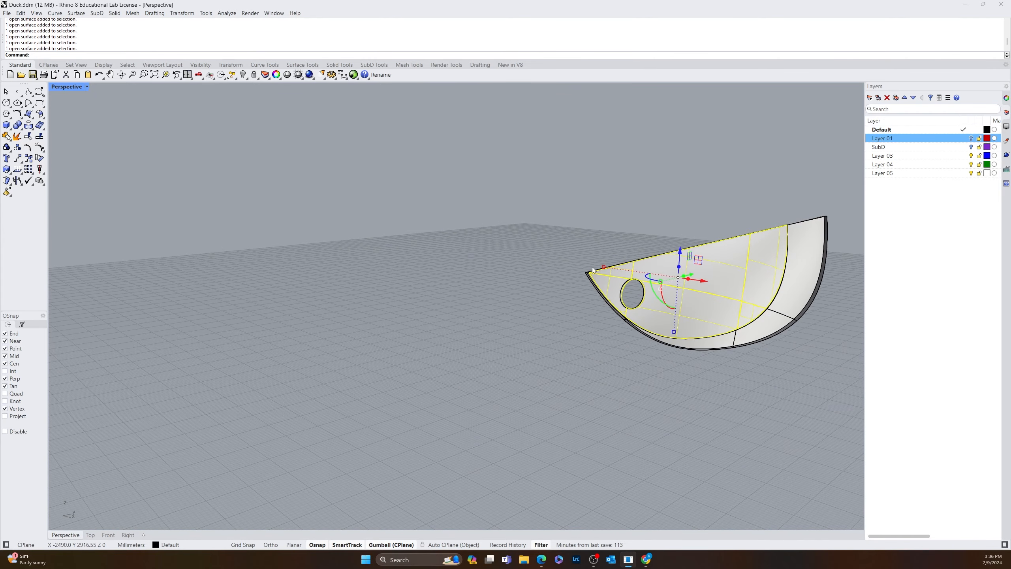
type("Join")
key("Return")
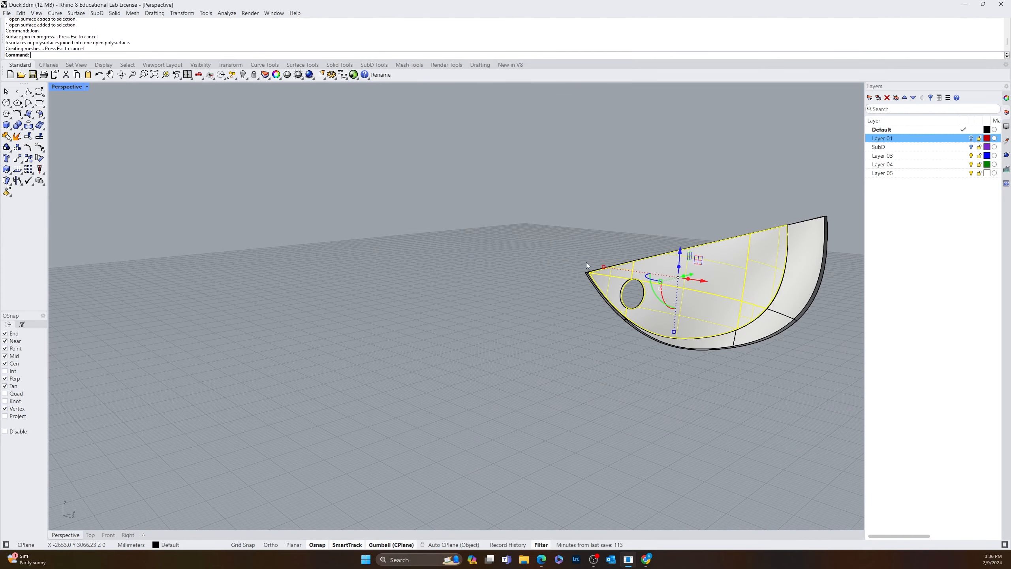
- Try to split the crescent polysurface using the joined inner eye face as the cutting object
scroll(587, 263, "up", 6)
right_click_drag(607, 353, 585, 346)
type("Sx")
key("BackSpace")
key("BackSpace")
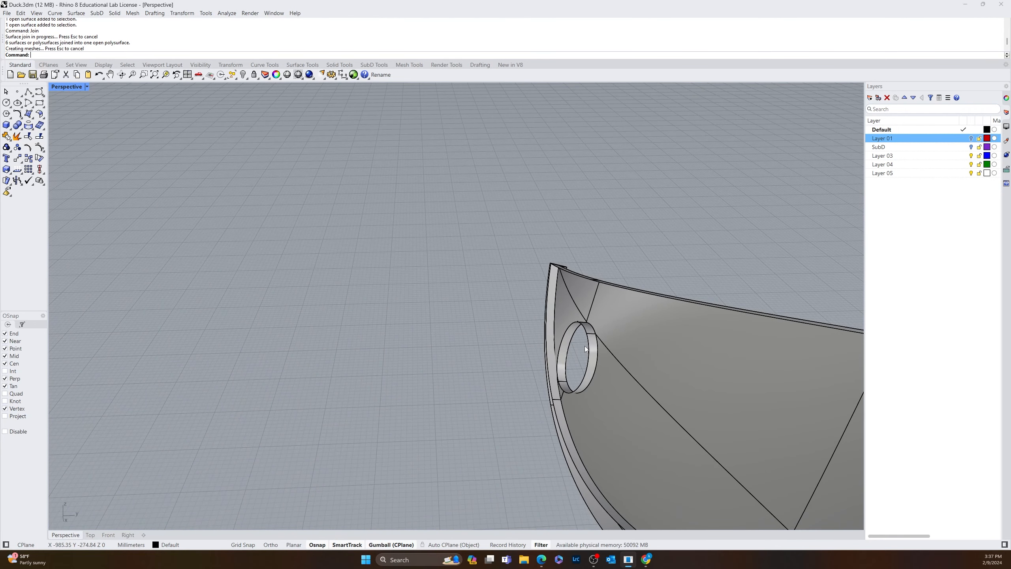
type("Split")
key("Return")
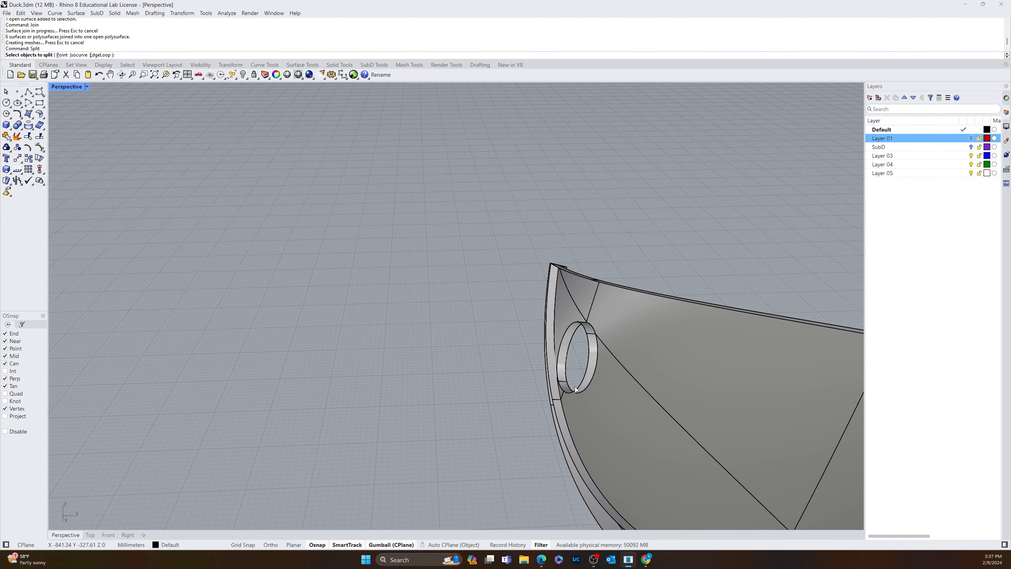
left_click(551, 383)
key("Return")
left_click(605, 411)
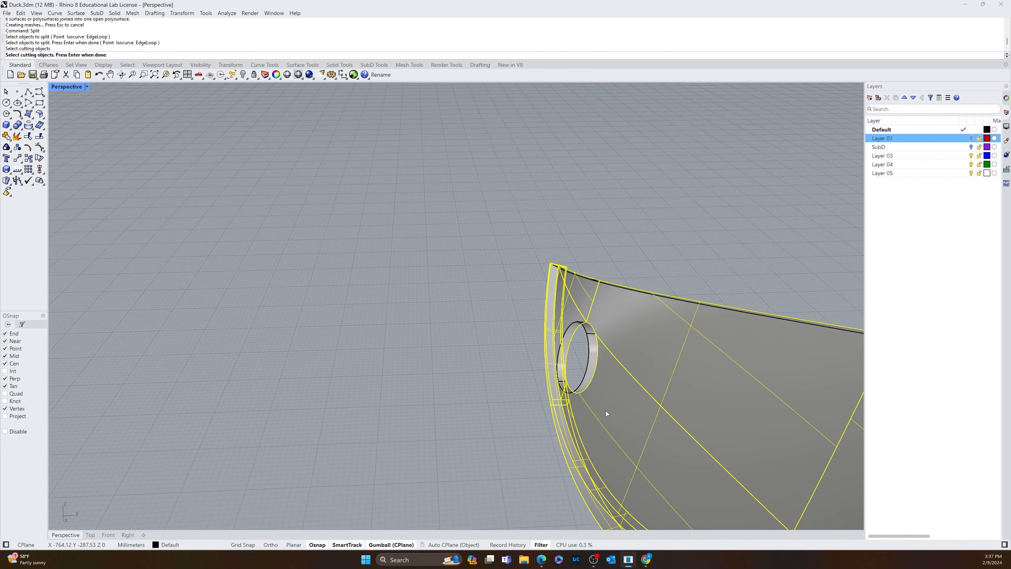
key("Return")
- Explode the crescent polysurface into separate surfaces and clear the selection
left_click(553, 391)
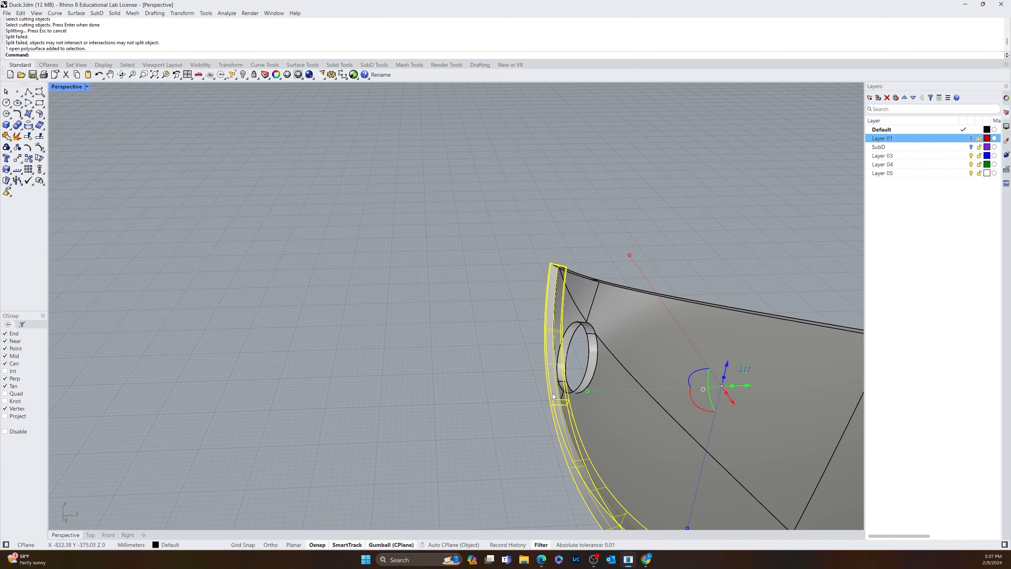
scroll(553, 392, "down", 5)
right_click_drag(553, 392, 607, 426)
scroll(589, 410, "up", 5)
left_click(589, 409)
scroll(657, 398, "down", 4)
scroll(700, 400, "up", 4)
left_click(707, 432)
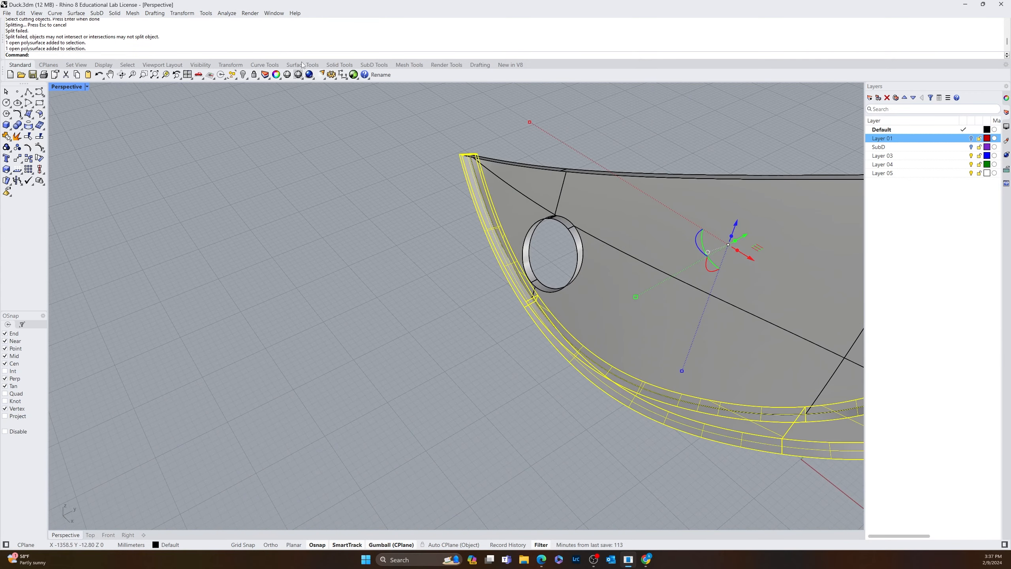
left_click(17, 137)
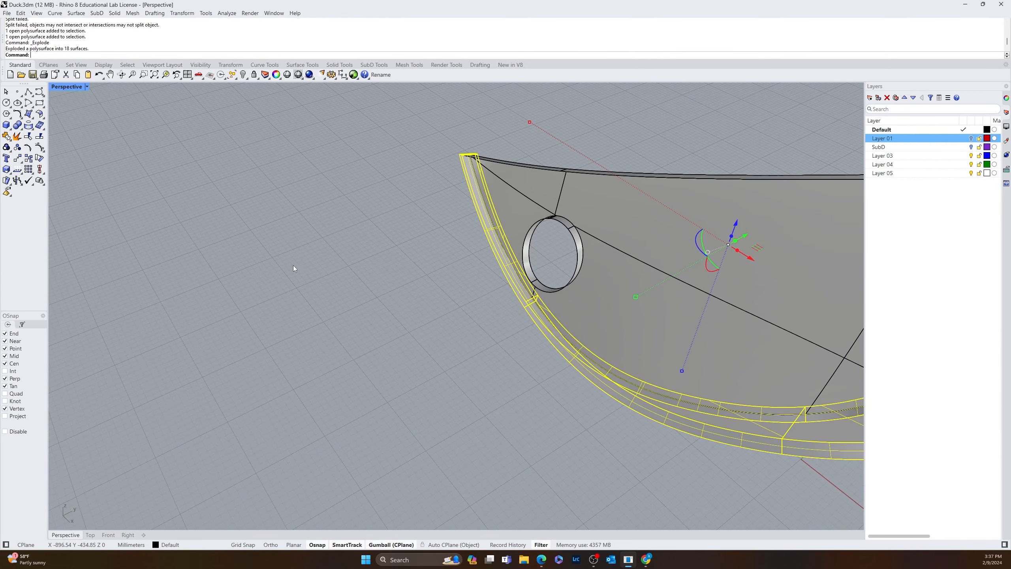
left_click(294, 266)
- Join the crescent's four inner rim wall surfaces along the curved border of the inner eye
scroll(600, 292, "up", 5)
left_click(451, 295)
scroll(456, 300, "down", 6)
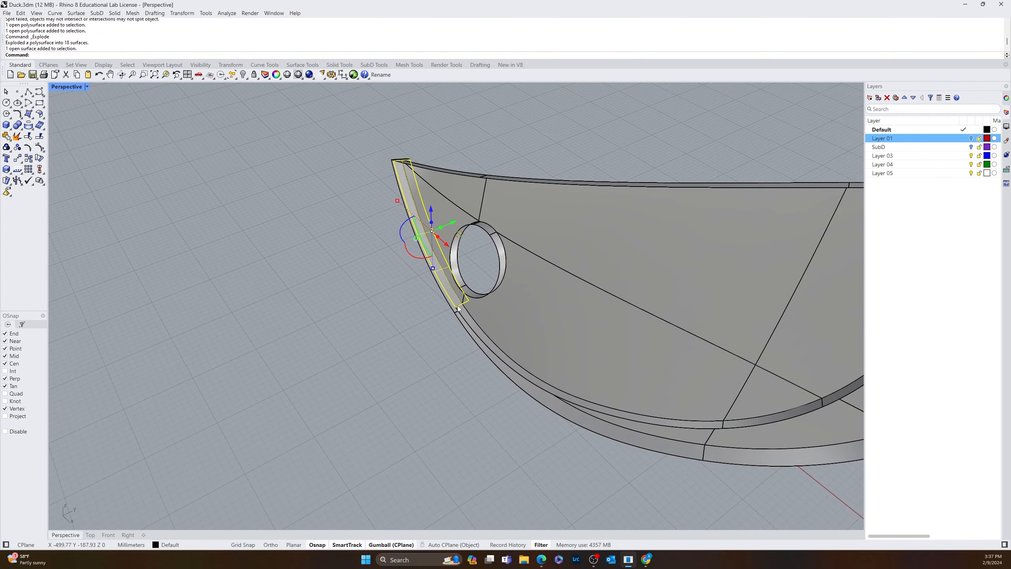
scroll(463, 310, "up", 6)
left_click(479, 324, "shift")
scroll(482, 325, "down", 7)
scroll(507, 341, "up", 6)
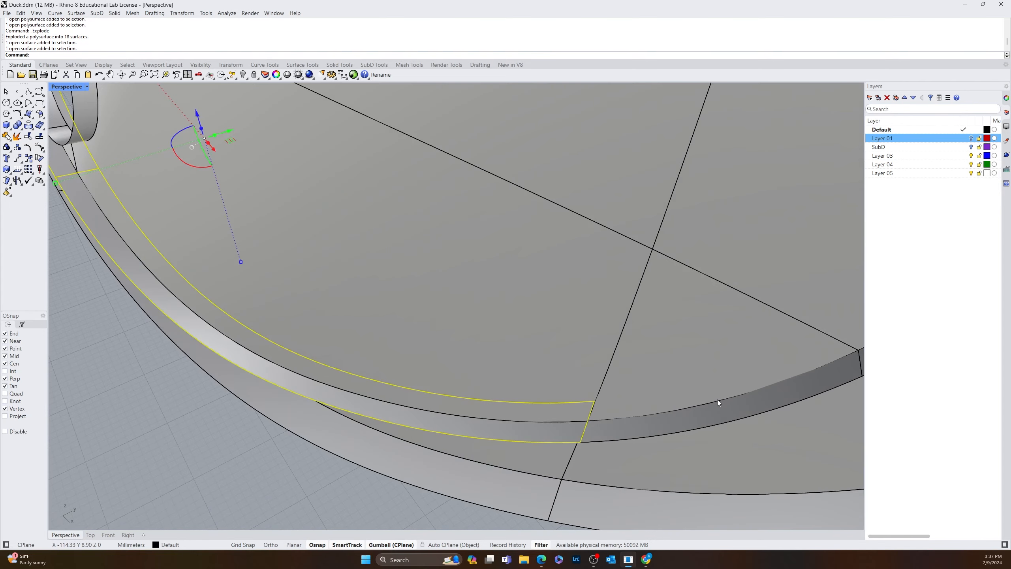
left_click(678, 418, "shift")
scroll(678, 418, "down", 6)
right_click_drag(678, 418, 758, 316)
scroll(759, 317, "up", 5)
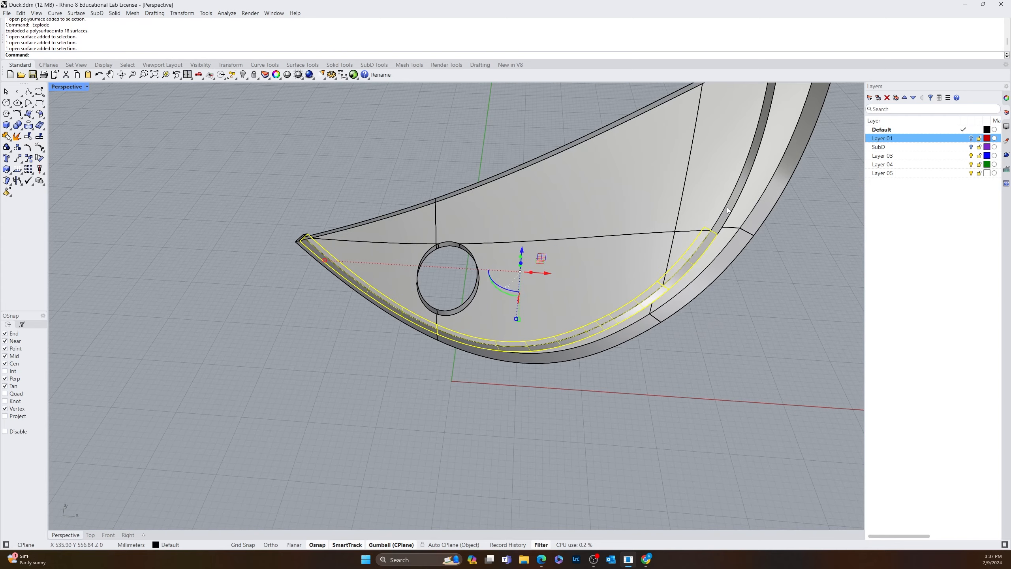
left_click(730, 206, "shift")
scroll(731, 206, "down", 6)
scroll(748, 146, "up", 5)
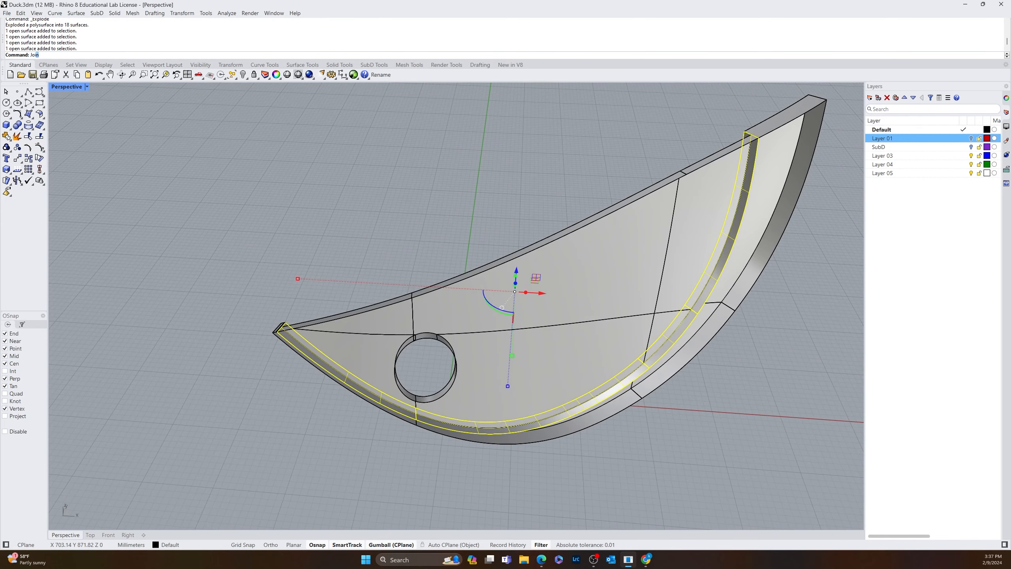
type("Jo")
key("Return")
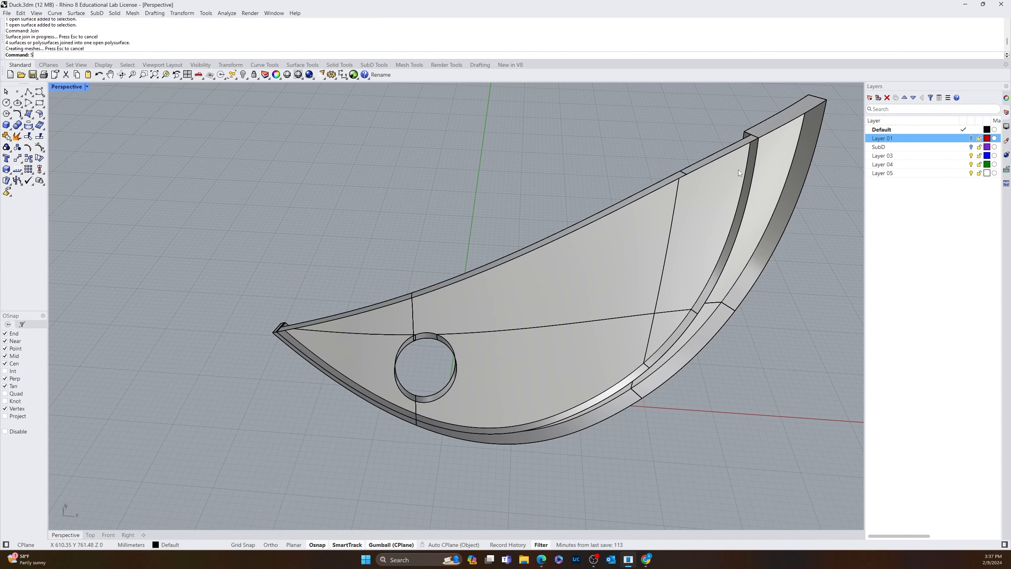
- Split the joined inner rim wall with the inner eye face and delete the strip protruding in front of the face
type("Split")
key("Return")
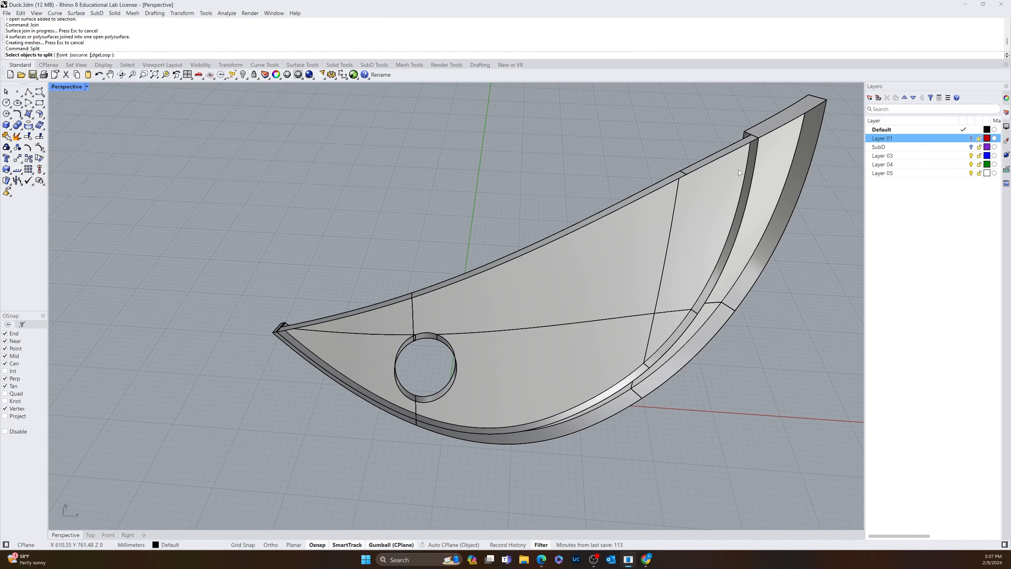
left_click(751, 174)
key("Return")
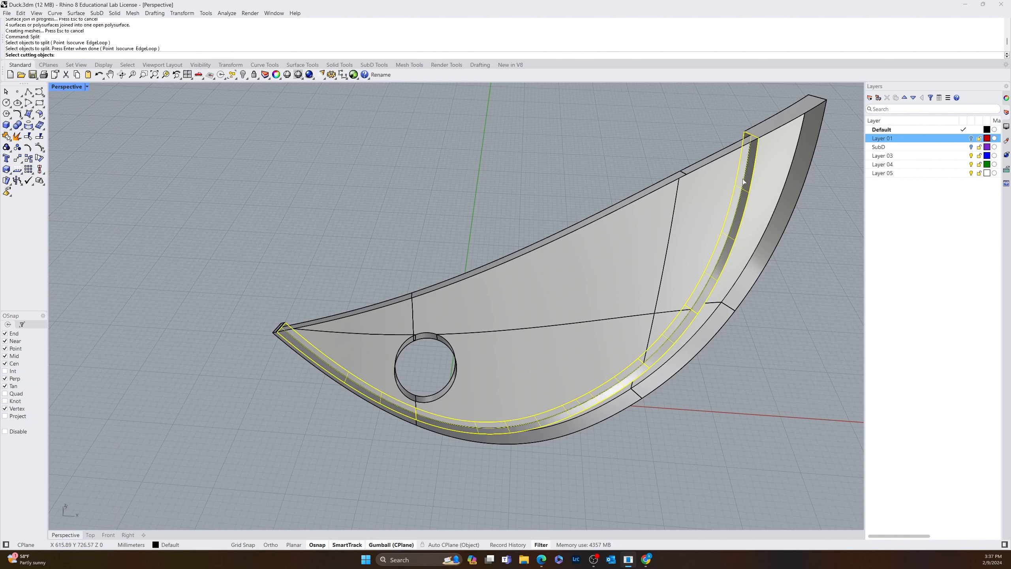
key("Return")
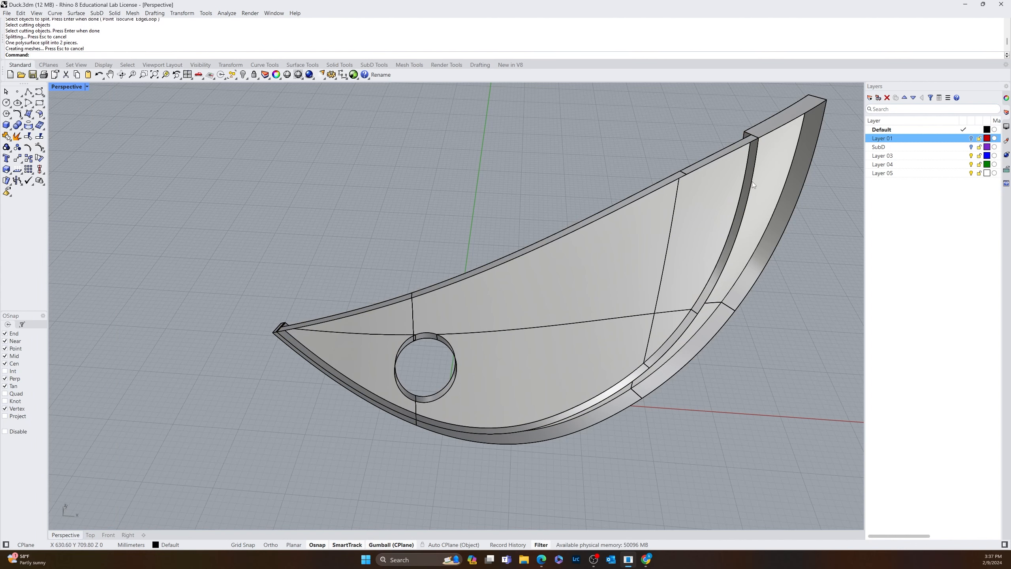
left_click(750, 185)
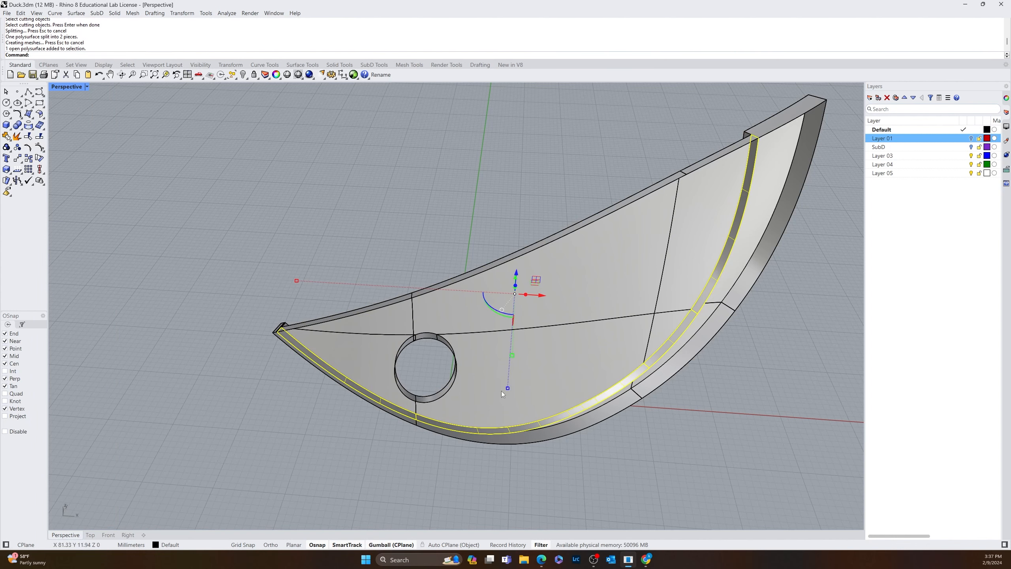
key("Delete")
- Join all the isolated eye surfaces, including the crescent, rim walls and inner eye, into one polysurface
mouse_move(501, 392)
right_mouse_down()
mouse_move(577, 386)
mouse_move(504, 390)
right_mouse_up()
scroll(505, 389, "down", 9)
scroll(505, 387, "up", 8)
scroll(582, 329, "up", 3)
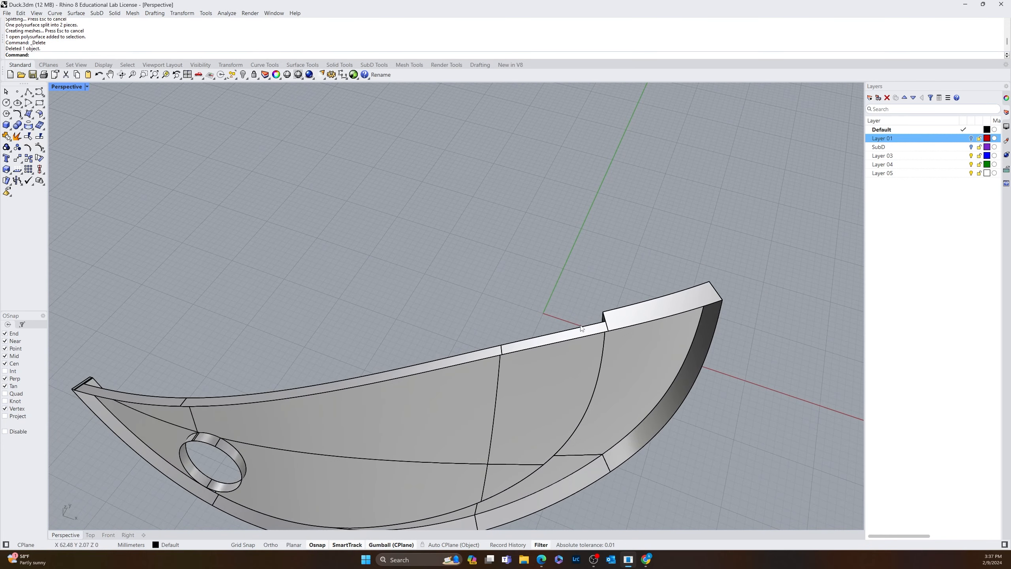
left_click(585, 331)
left_click(120, 397)
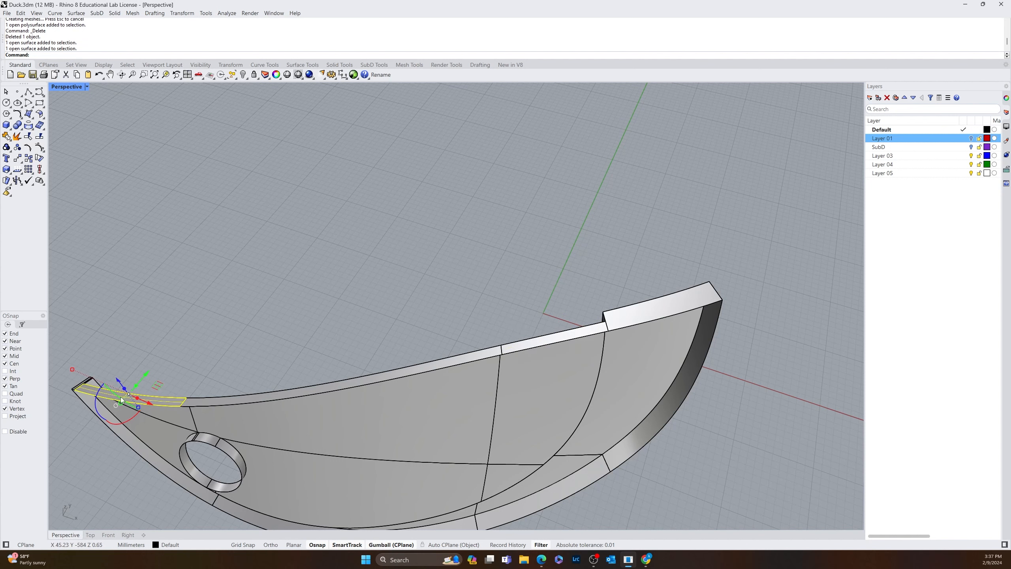
left_click(96, 363)
left_click_drag(189, 327, 120, 442)
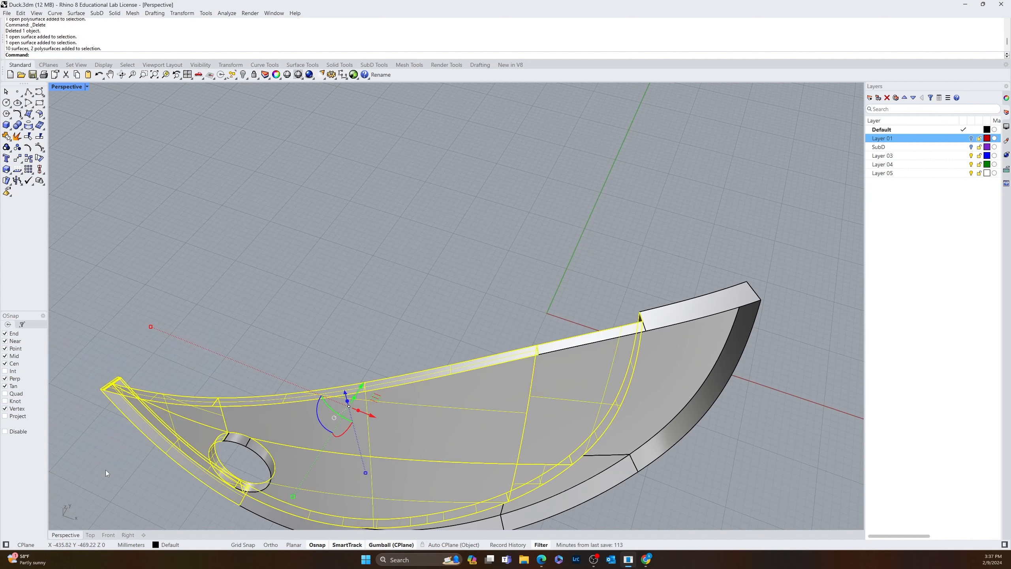
scroll(111, 462, "down", 5)
left_click_drag(400, 350, 138, 510)
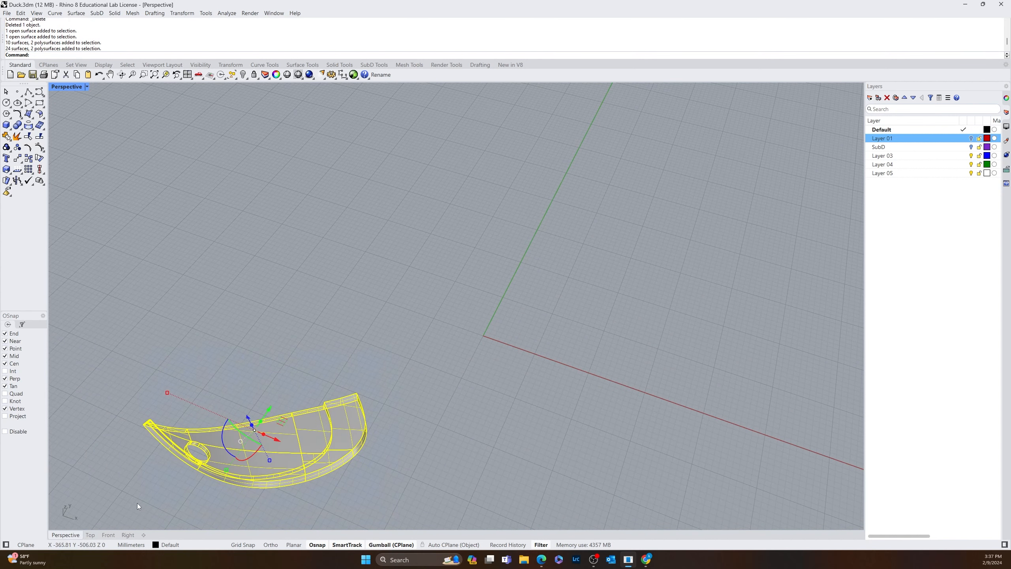
type("Join")
key("Return")
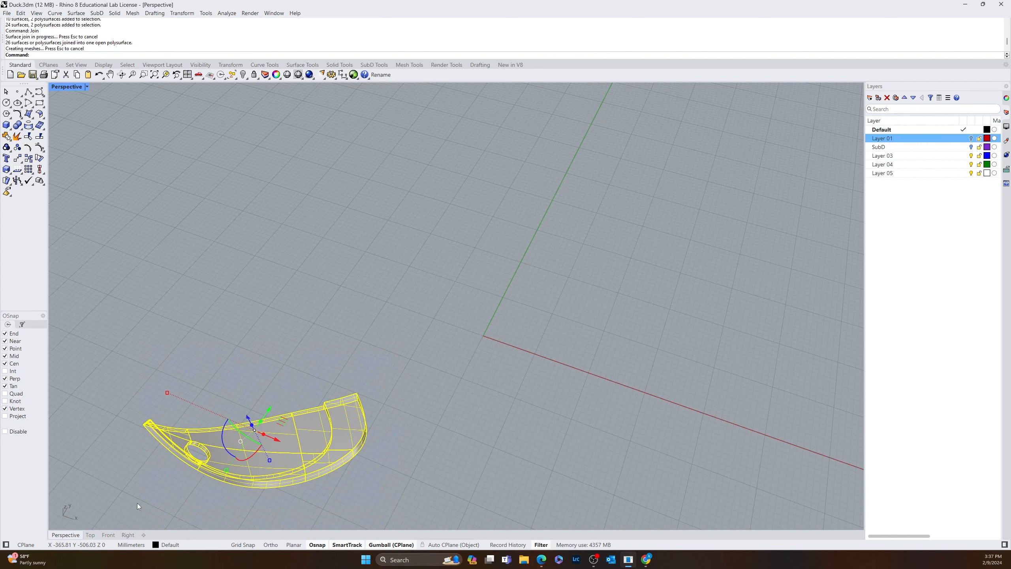
- Clear the selection and show all hidden objects of the duck
left_click(137, 503)
left_click(239, 463)
left_click(199, 496)
right_click_drag(199, 497, 302, 415)
middle_click(288, 339)
right_click(273, 327)
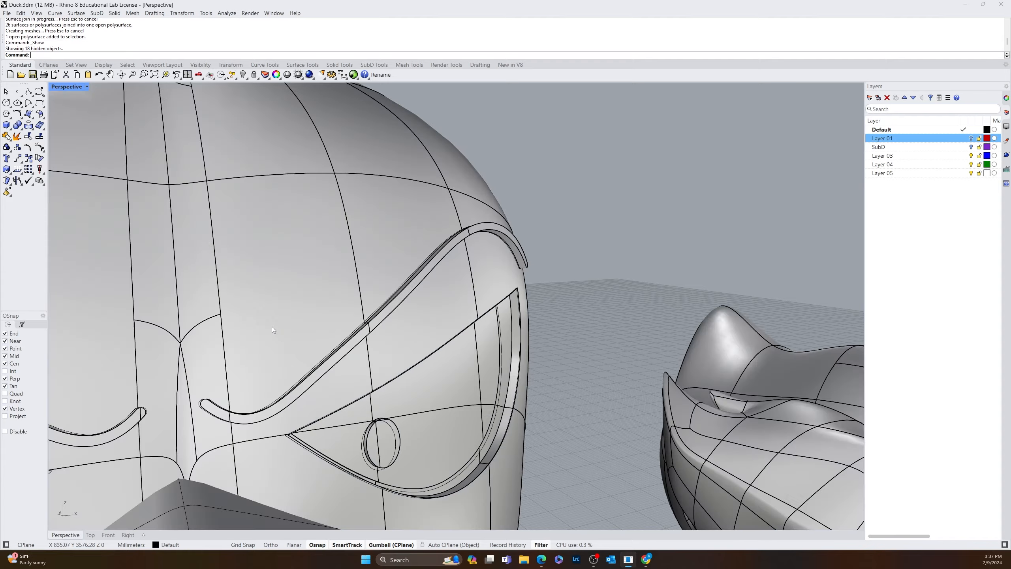
- Join the cleaned-up eye polysurface with the pupil polysurface at its round opening
right_click_drag(377, 424, 249, 255)
scroll(292, 193, "up", 6)
scroll(366, 201, "up", 3)
left_click(409, 234)
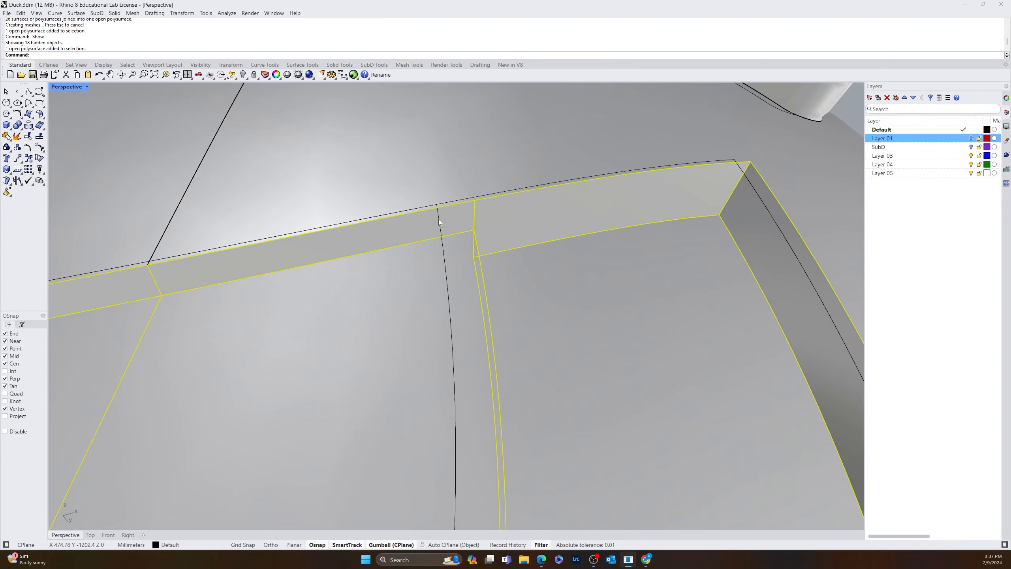
scroll(401, 271, "down", 5)
right_click_drag(401, 272, 390, 316)
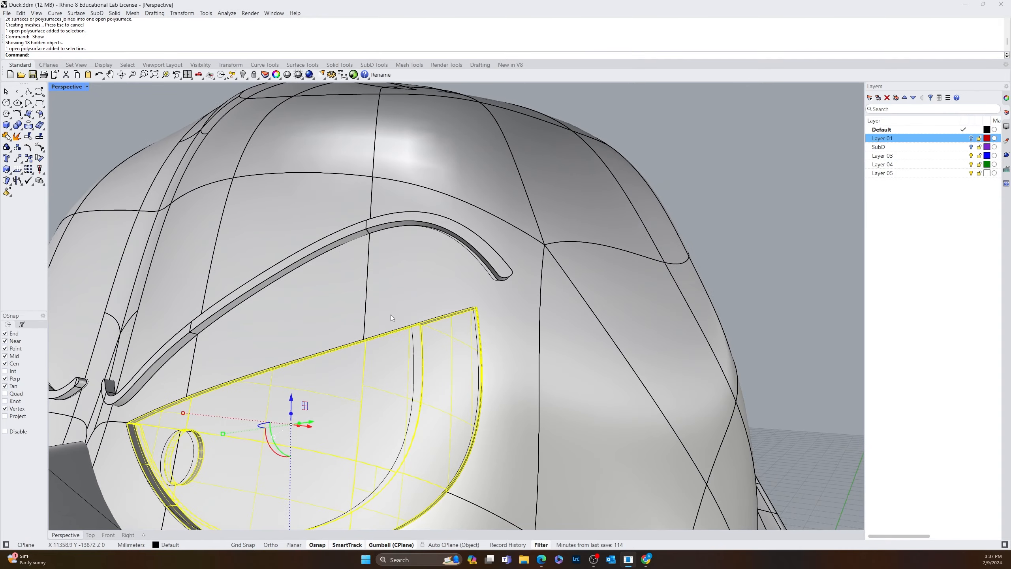
scroll(162, 471, "up", 10)
left_click(318, 382)
scroll(358, 373, "down", 8)
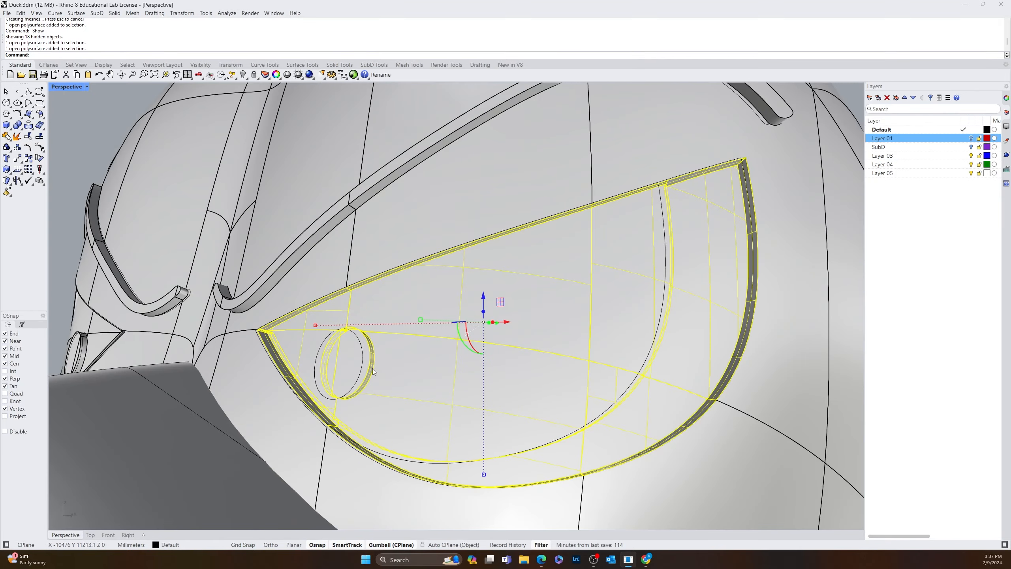
key("Return")
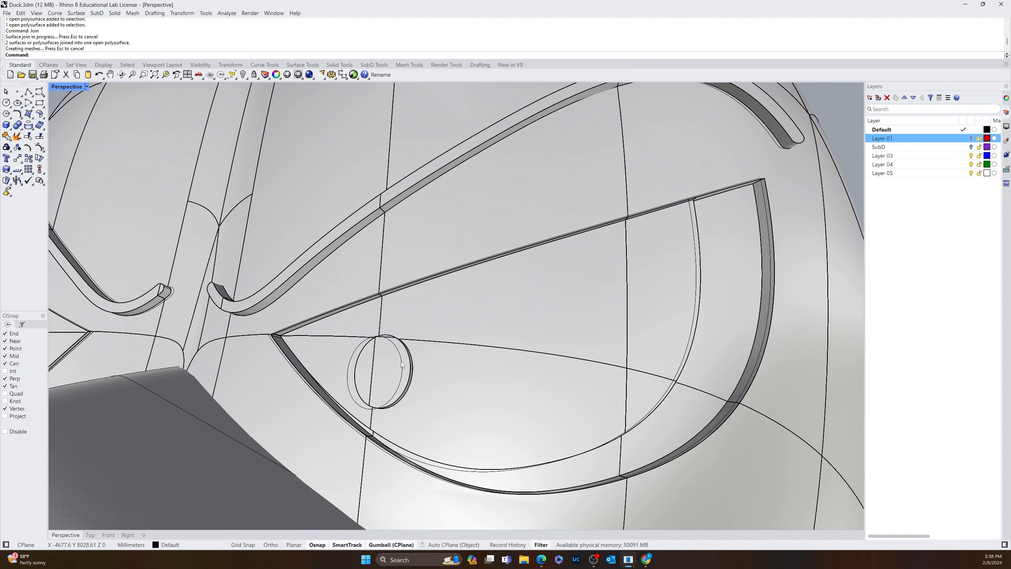
- Select all curves in the model and move them to Layer 01
scroll(402, 366, "down", 6)
scroll(145, 360, "up", 5)
scroll(152, 363, "up", 2)
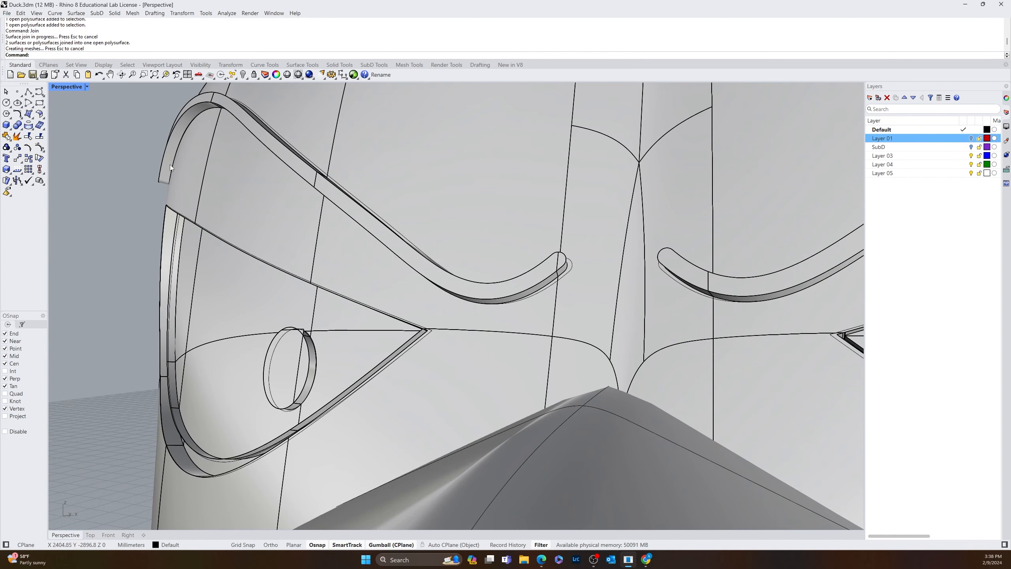
left_click(20, 12)
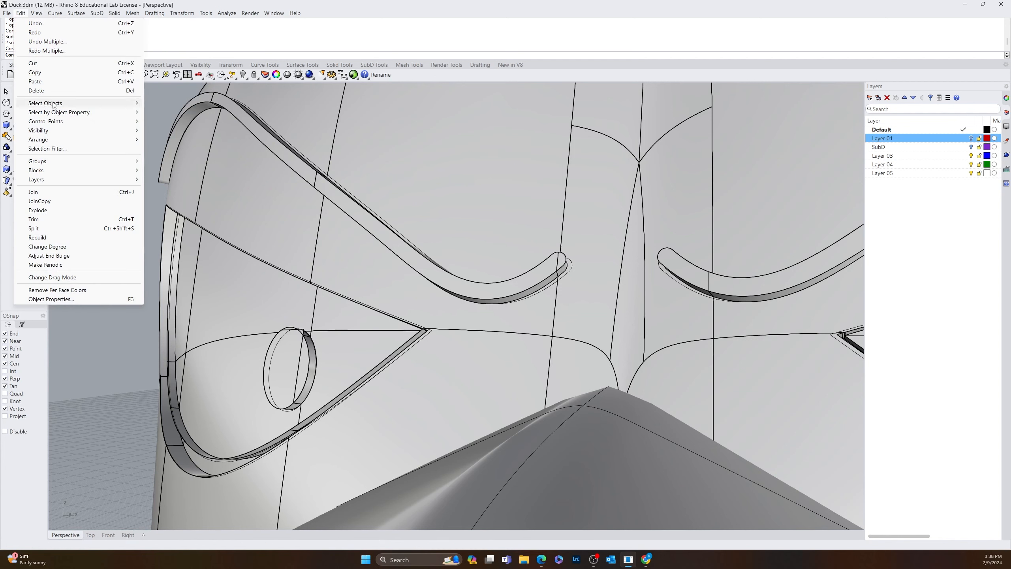
mouse_move(56, 103)
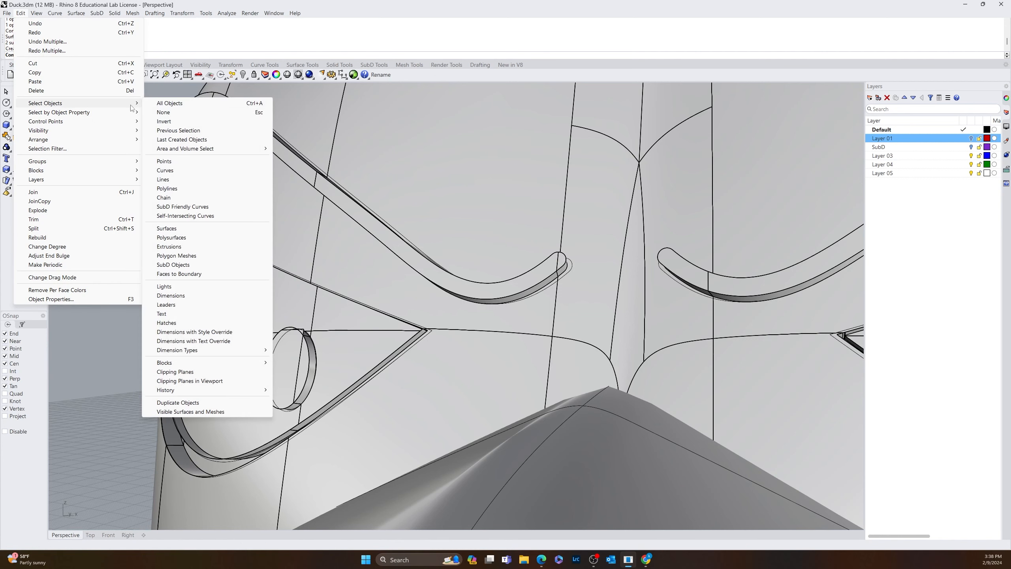
left_click(181, 170)
right_click(922, 138)
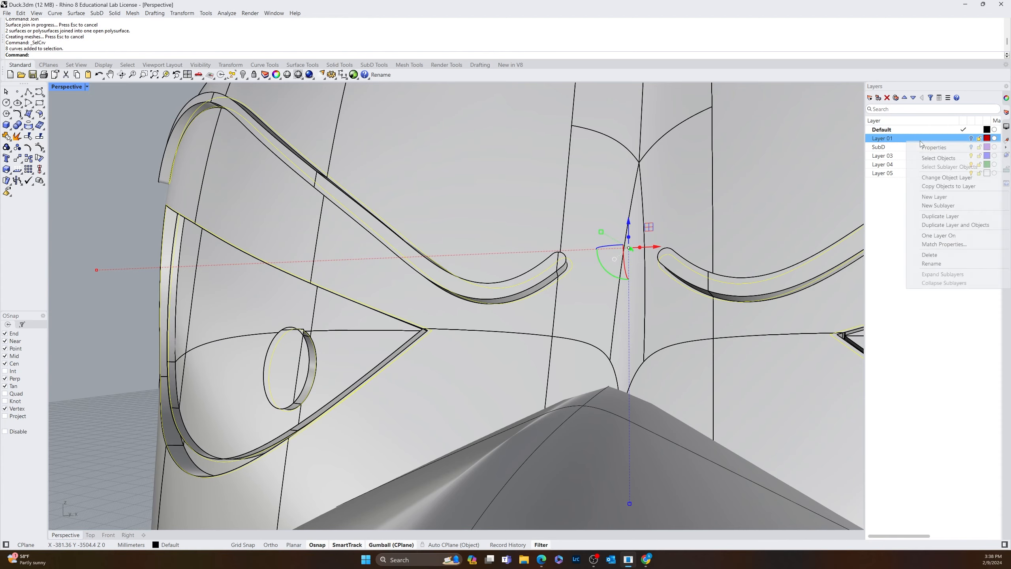
left_click(946, 178)
- Examine the eye recesses and raised eyebrows from the side and the front
right_click_drag(469, 261, 505, 318)
scroll(451, 305, "up", 6)
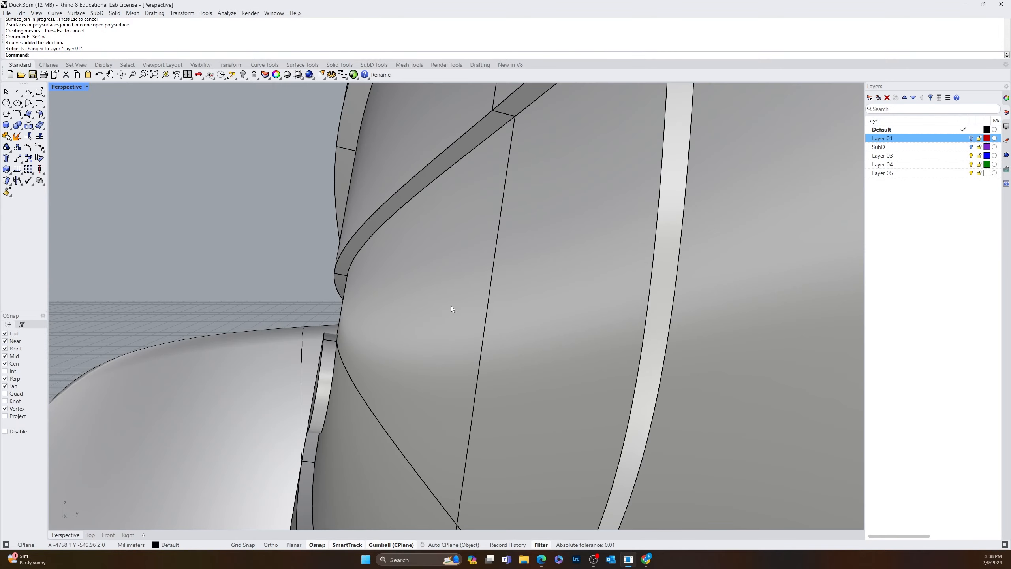
scroll(418, 303, "down", 6)
right_click_drag(419, 304, 433, 288)
scroll(596, 99, "up", 5)
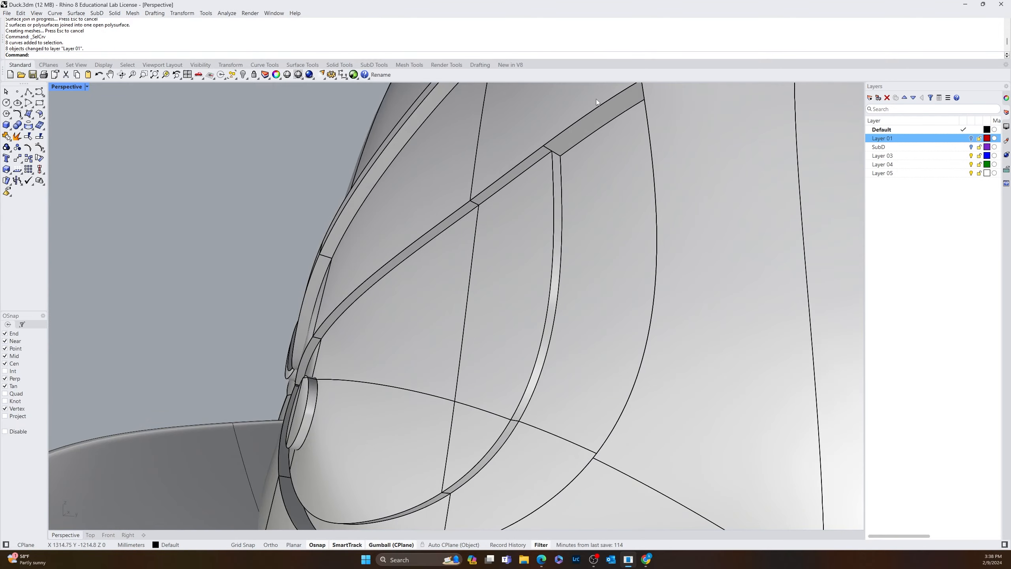
left_click(544, 177)
scroll(467, 209, "down", 6)
key("Escape")
right_click_drag(422, 235, 521, 258)
scroll(636, 341, "up", 5)
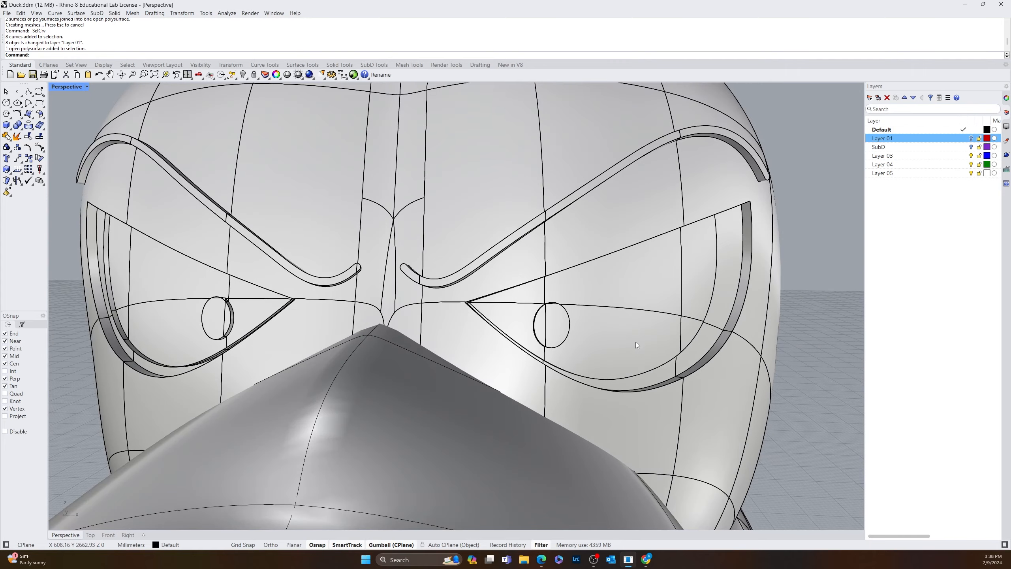
- Preview the duck's face in Rendered display mode, then return the viewport to Shaded
left_click(88, 88)
left_click(77, 137)
scroll(236, 178, "down", 4)
right_click_drag(274, 195, 119, 128)
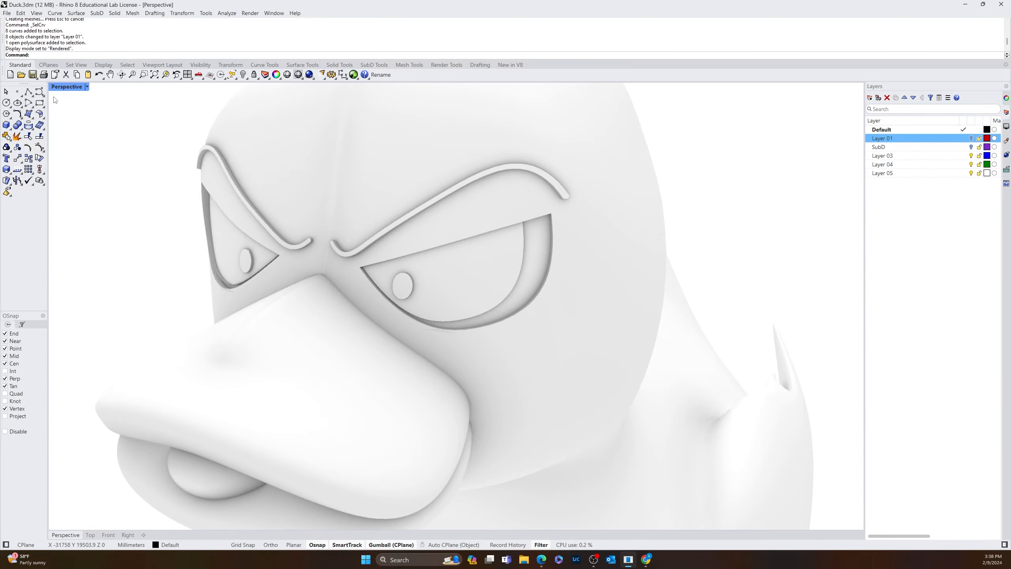
left_click(88, 88)
left_click(72, 128)
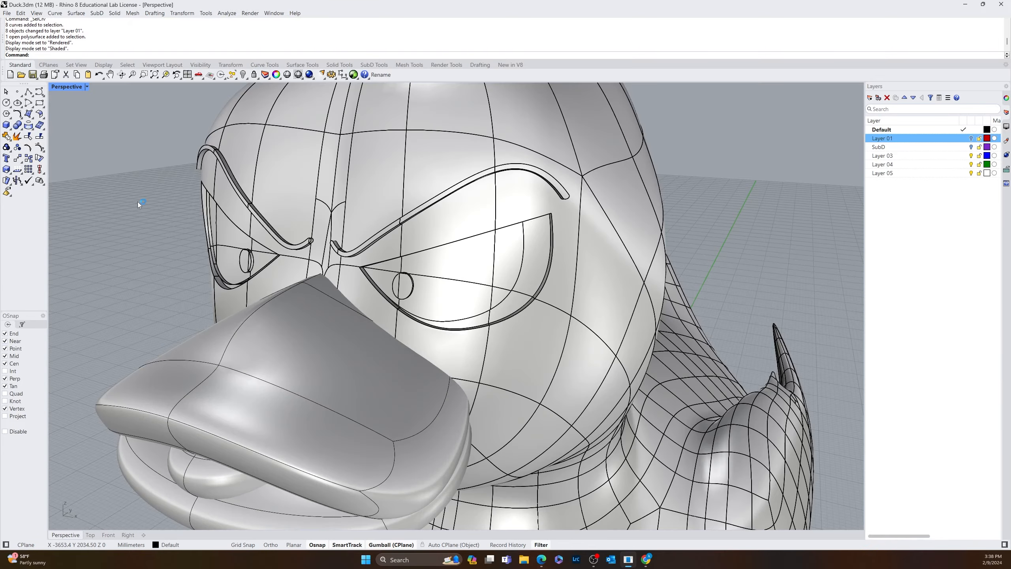
- Isolate the inner eye and crescent polysurfaces of the duck's right eye, then clear the selection
mouse_move(138, 201)
right_mouse_down()
mouse_move(284, 175)
mouse_move(222, 187)
mouse_move(205, 285)
mouse_move(216, 288)
mouse_move(256, 255)
right_mouse_up()
scroll(205, 285, "up", 5)
right_click_drag(370, 261, 292, 289)
left_click(292, 290)
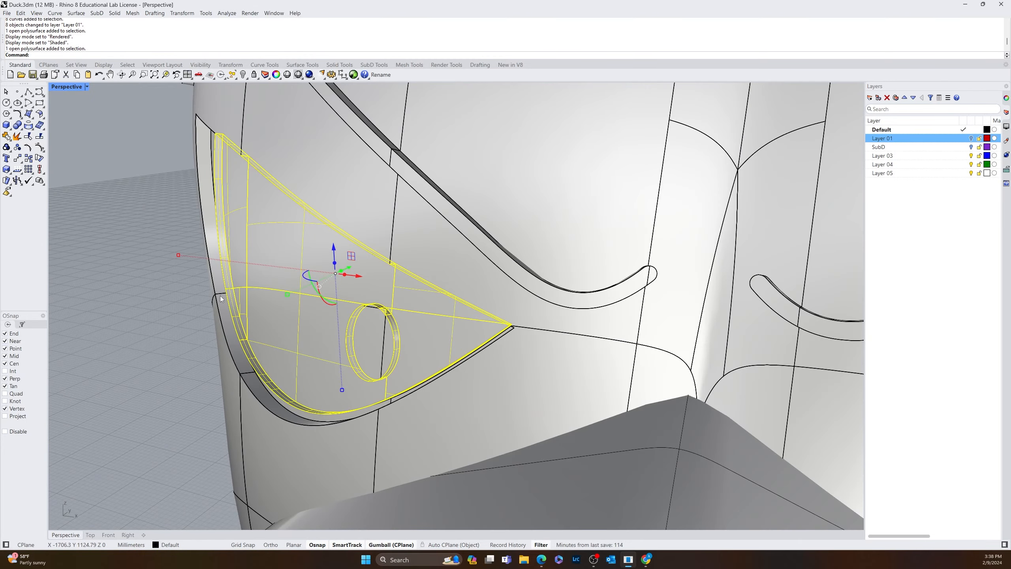
left_click(222, 299, "shift")
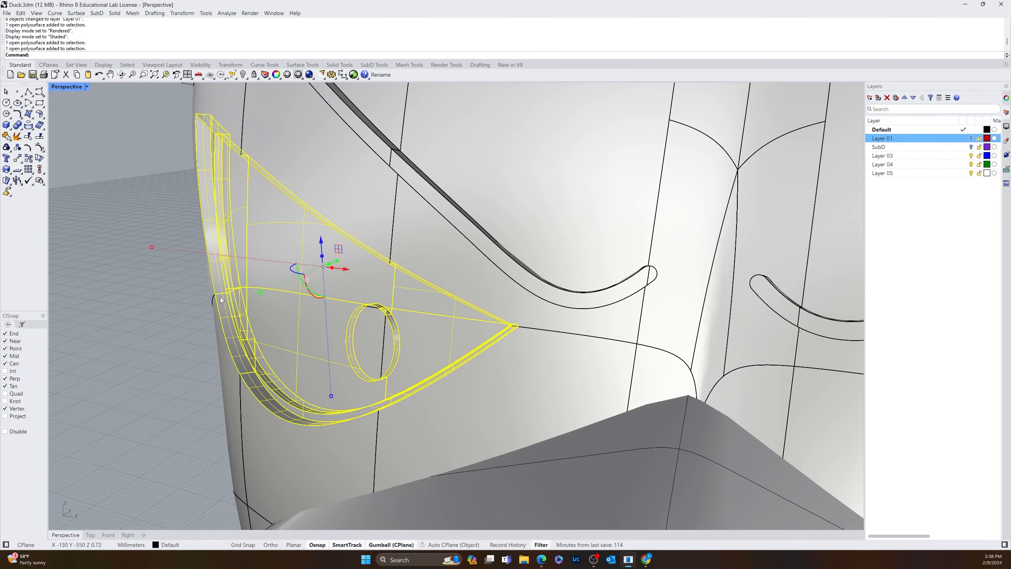
middle_click(54, 294)
left_click(39, 283)
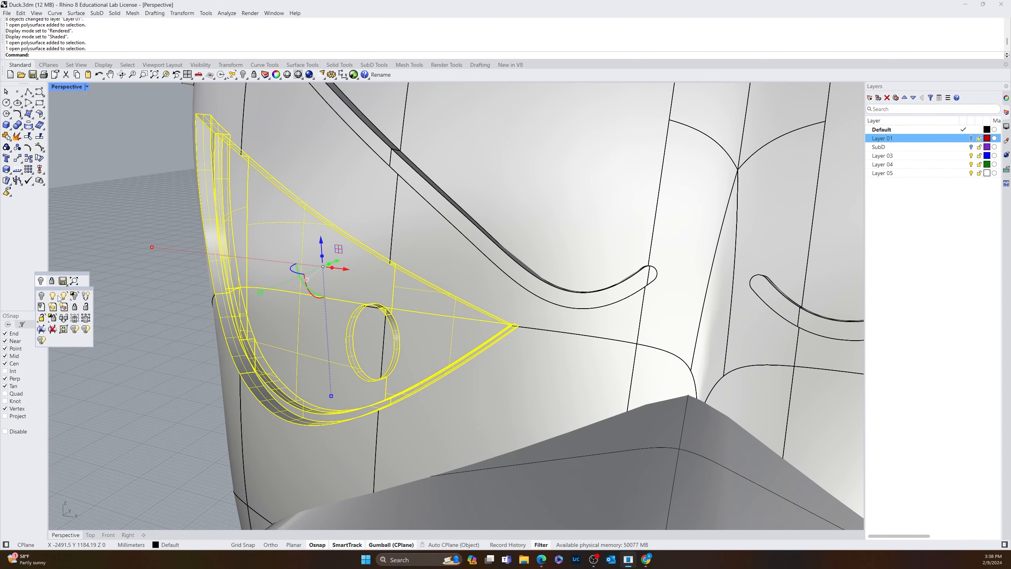
left_click(77, 295)
left_click(183, 348)
- Examine where the crescent and inner eye walls overlap along the curved border of the right eye
right_click_drag(183, 348, 421, 355)
right_click_drag(310, 331, 369, 369)
scroll(344, 258, "up", 9)
left_click(349, 251)
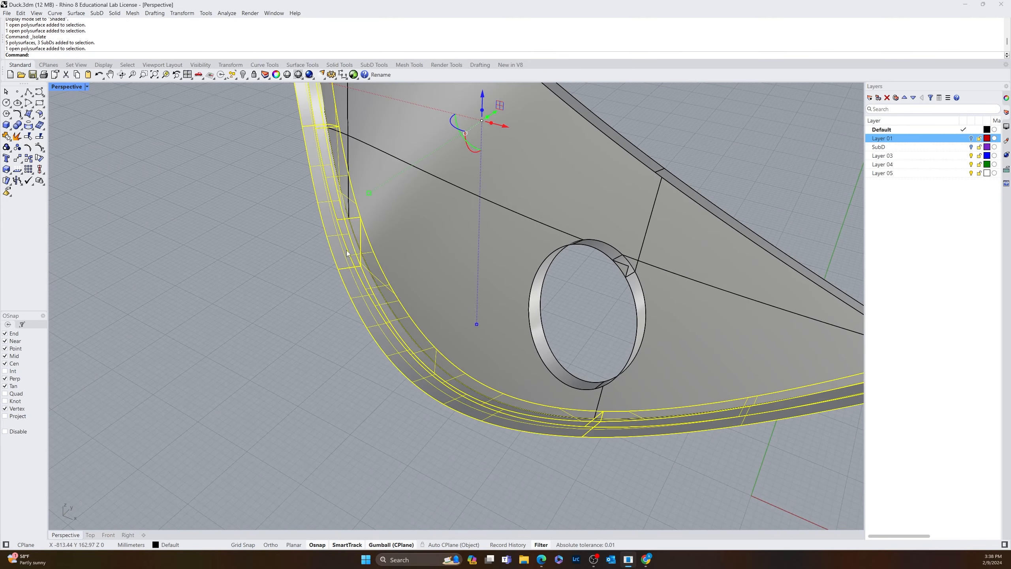
left_click(361, 261)
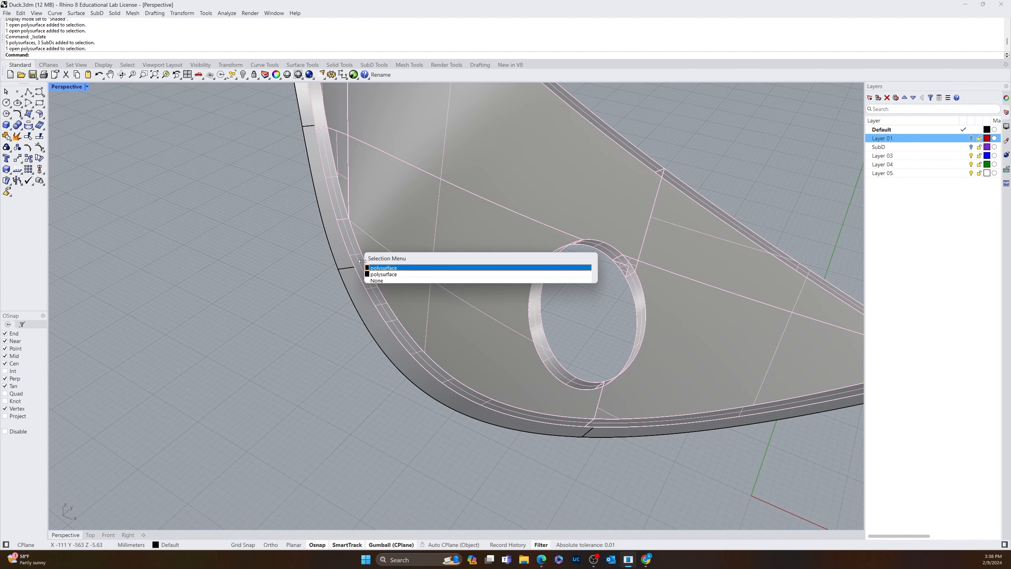
left_click(384, 270)
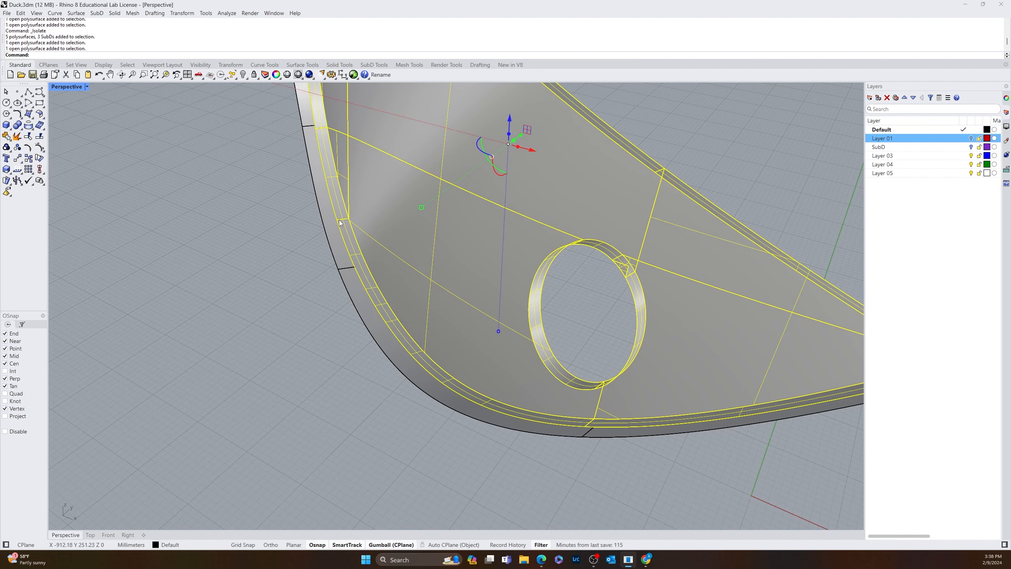
left_click(355, 233)
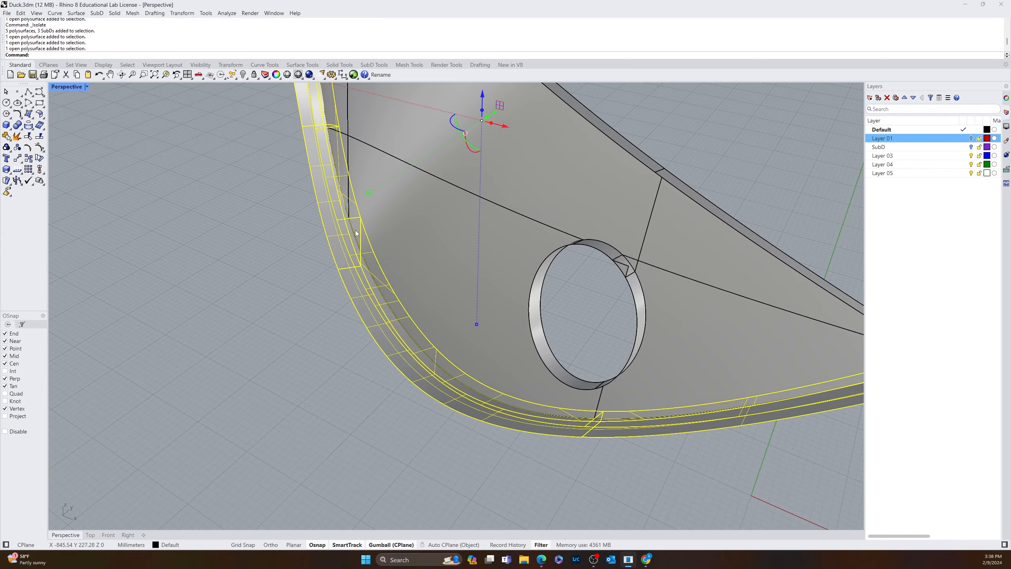
right_click_drag(350, 231, 477, 231)
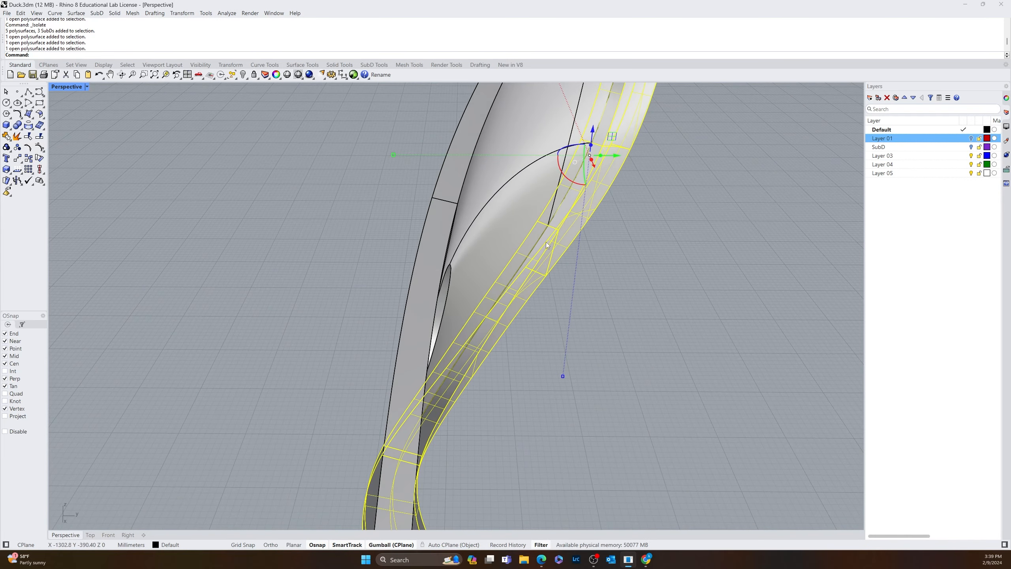
right_click_drag(445, 282, 363, 327)
key("Escape")
- Explode the inner eye polysurface of the duck's right eye into separate surfaces
left_click(363, 299)
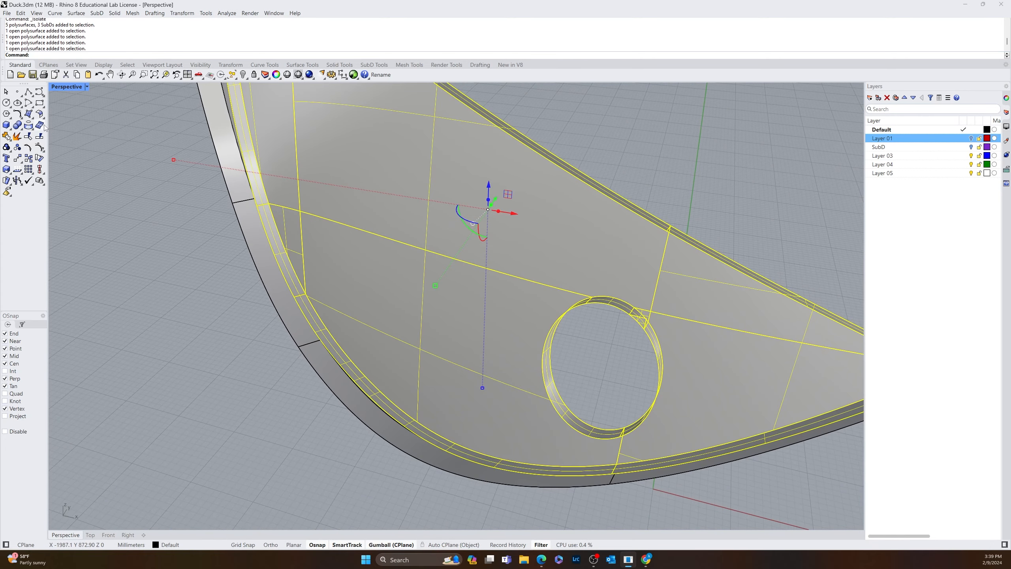
left_click(17, 136)
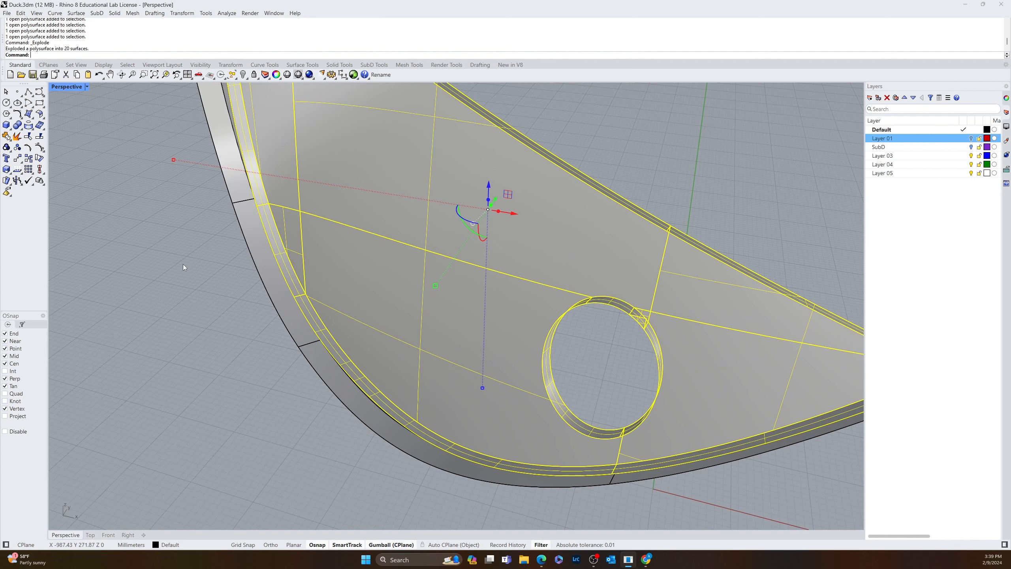
right_click_drag(260, 197, 321, 343, "shift")
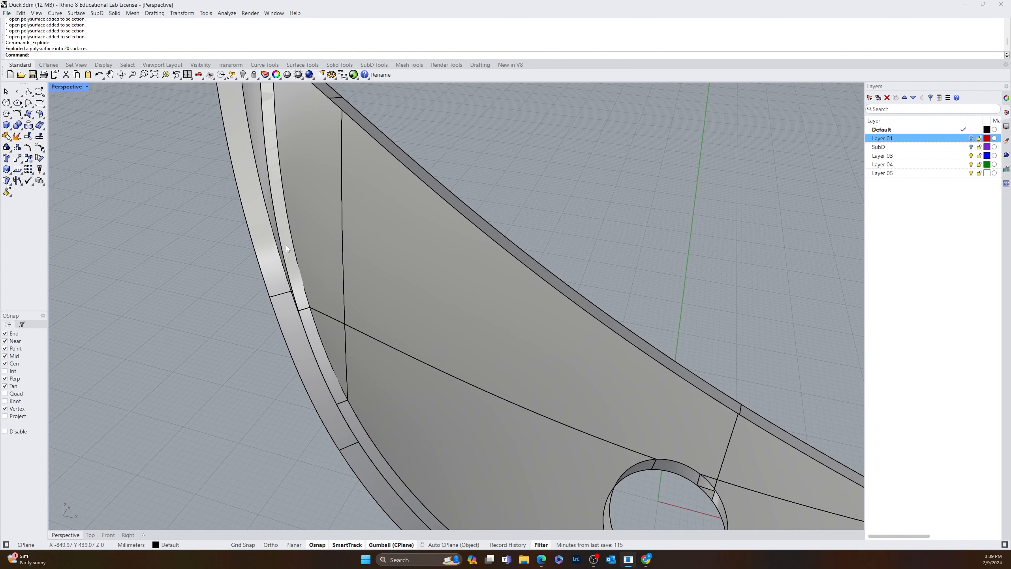
- Delete the four wall surfaces along the curved lower border of the exploded inner eye
left_click(295, 250)
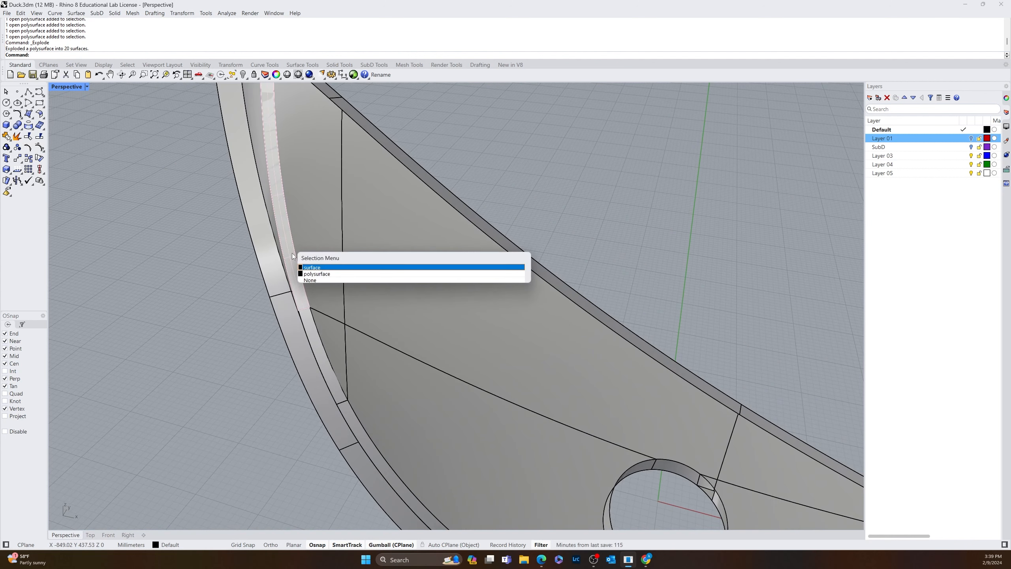
left_click(311, 267)
left_click(321, 346)
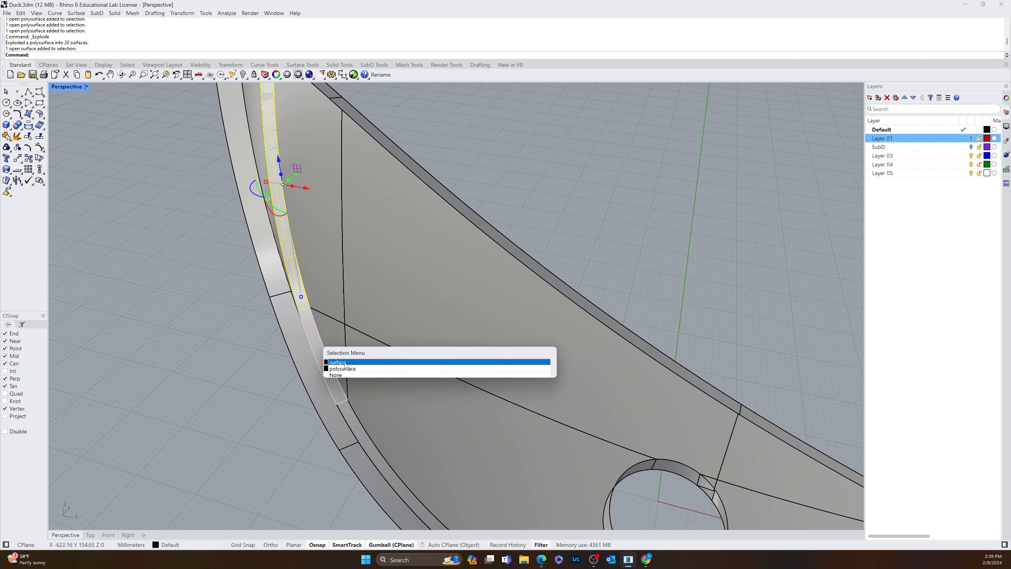
left_click(345, 363)
right_click_drag(388, 424, 311, 284, "shift")
left_click(312, 310)
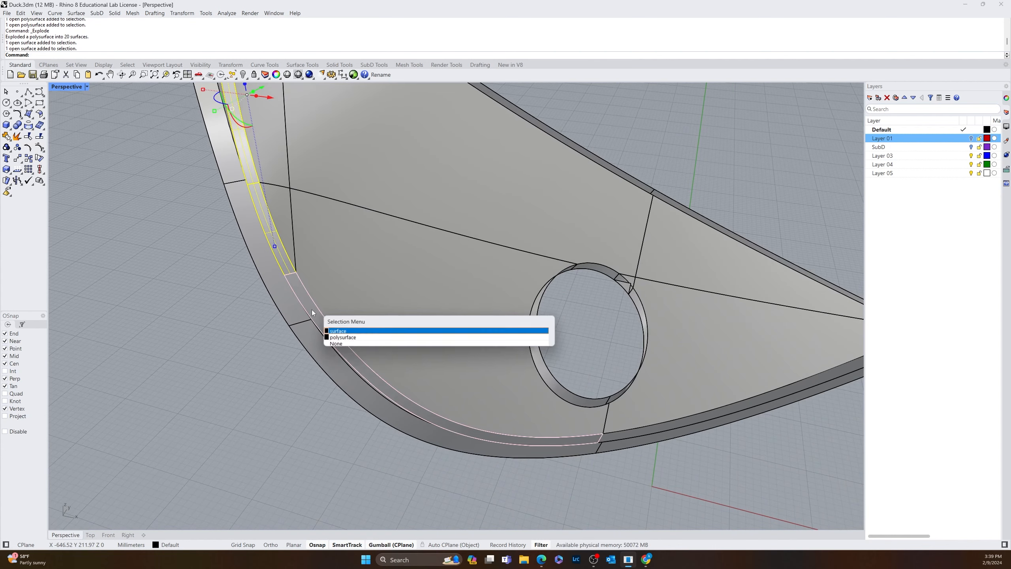
left_click(352, 342)
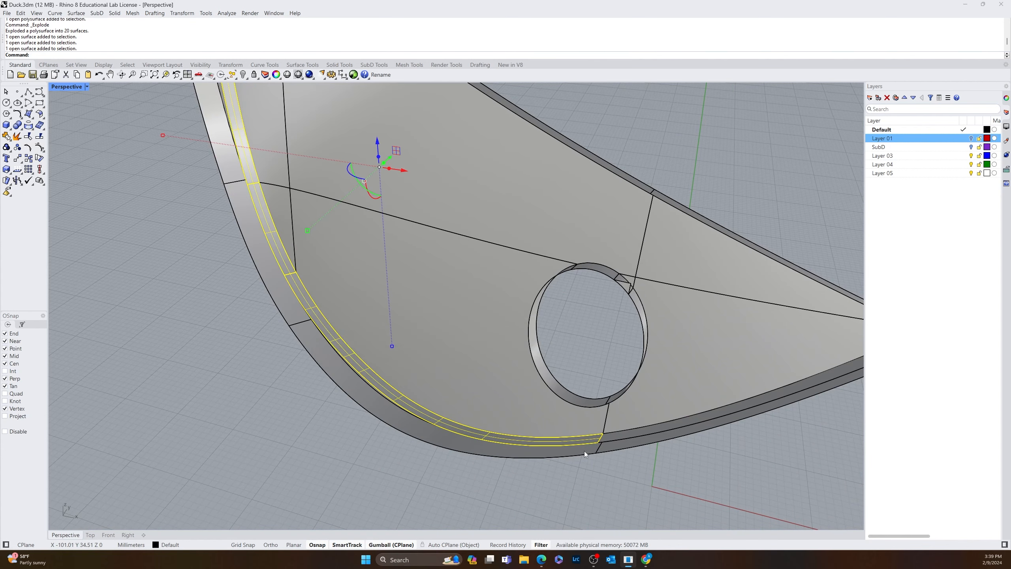
left_click(649, 430)
left_click(677, 458)
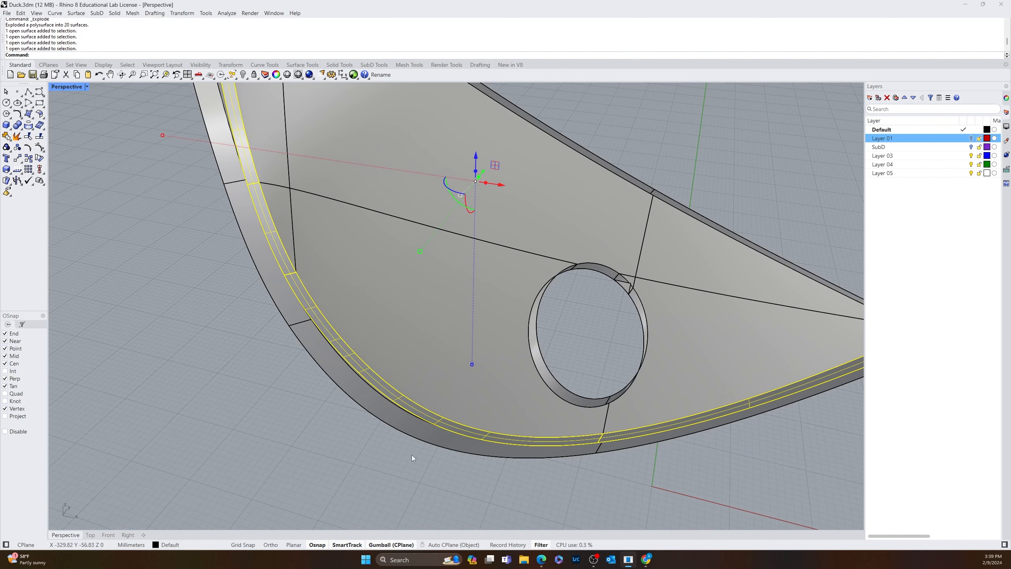
key("Delete")
- Join the remaining inner eye surfaces, including the face panels and pupil opening walls, into one polysurface
right_click_drag(391, 453, 357, 413)
left_click(369, 357)
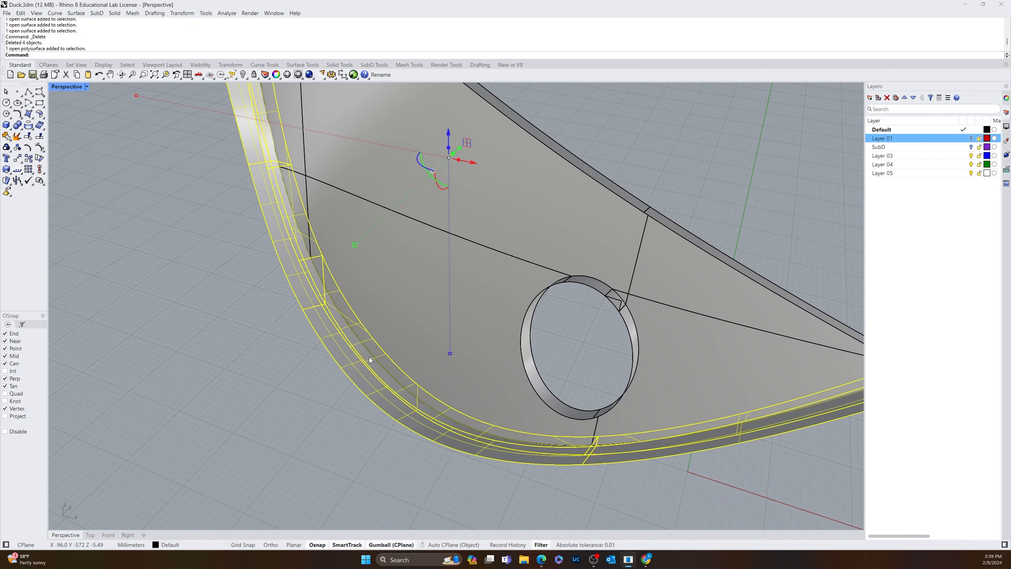
key("Escape")
right_click_drag(316, 372, 357, 338)
scroll(357, 339, "down", 10)
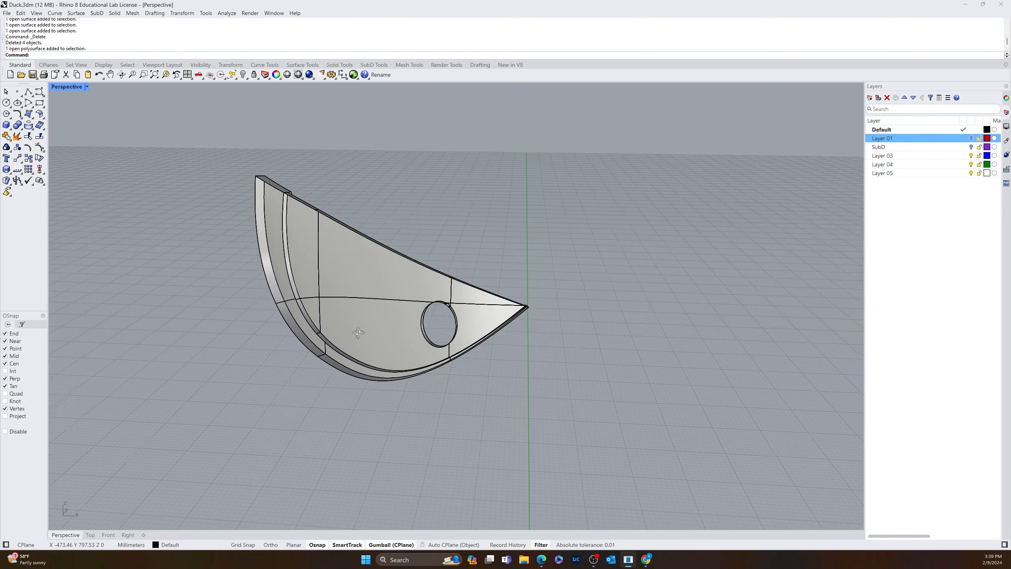
left_click_drag(532, 190, 333, 311)
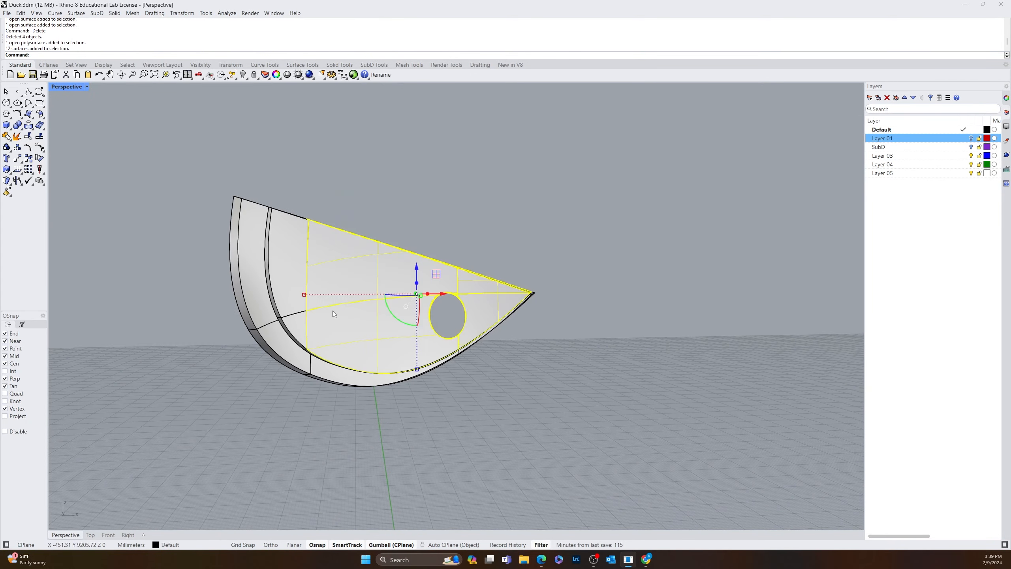
left_click(291, 276, "shift")
left_click(297, 324, "shift")
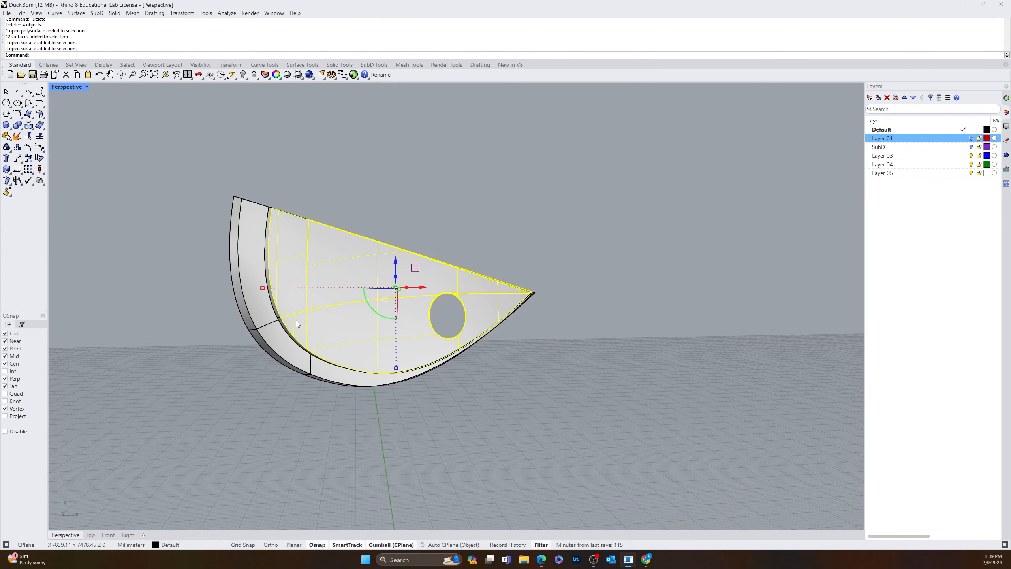
key("Return")
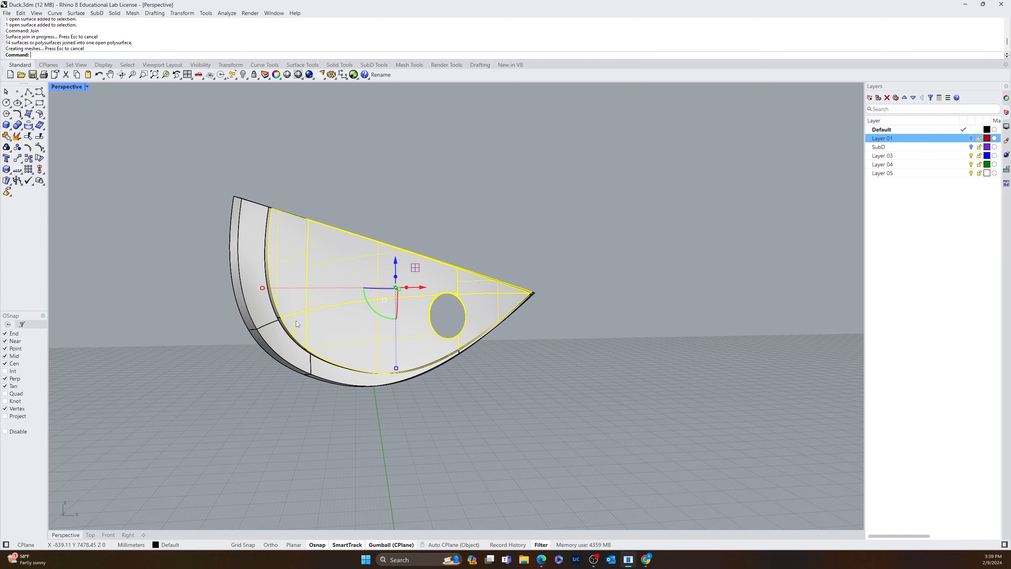
right_click_drag(296, 321, 315, 302)
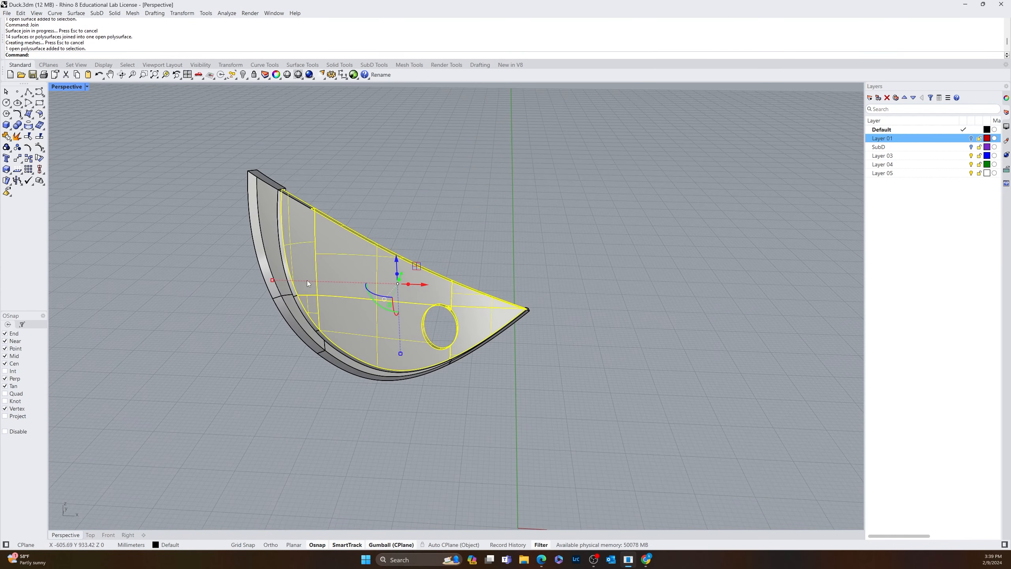
key("Escape")
- Explode the crescent polysurface around the right eye into separate surfaces
scroll(283, 207, "up", 5)
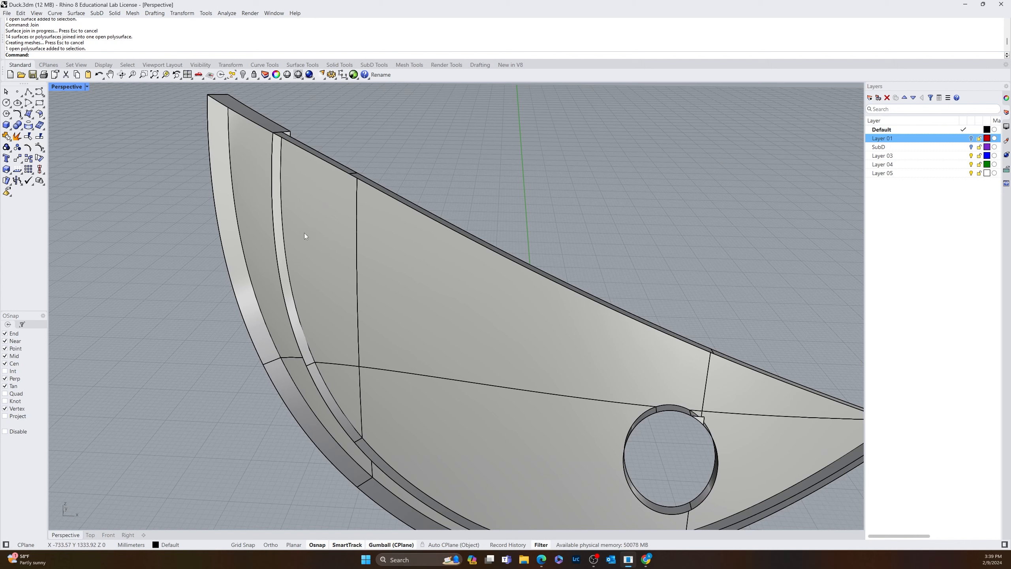
left_click(271, 235)
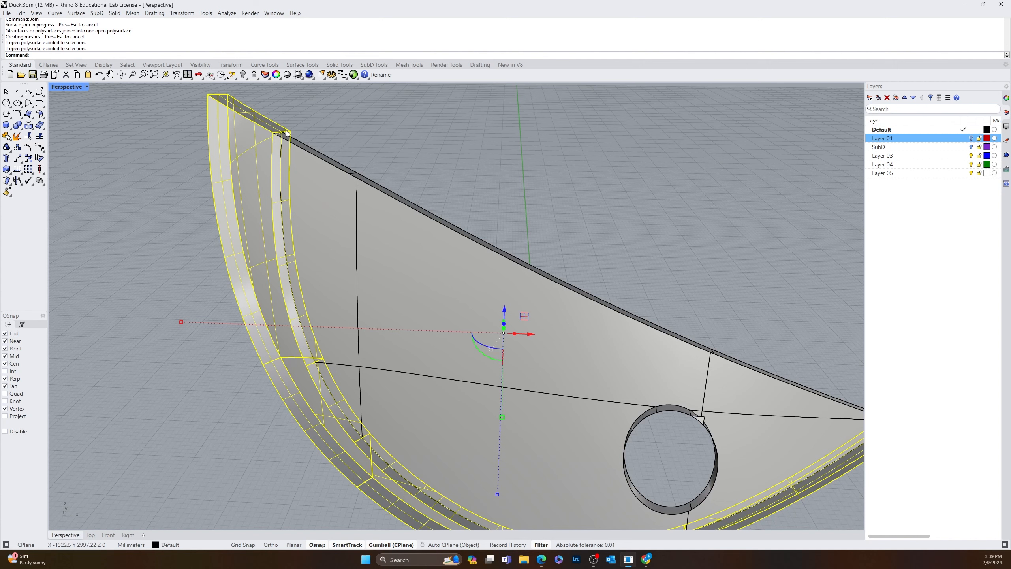
left_click(16, 136)
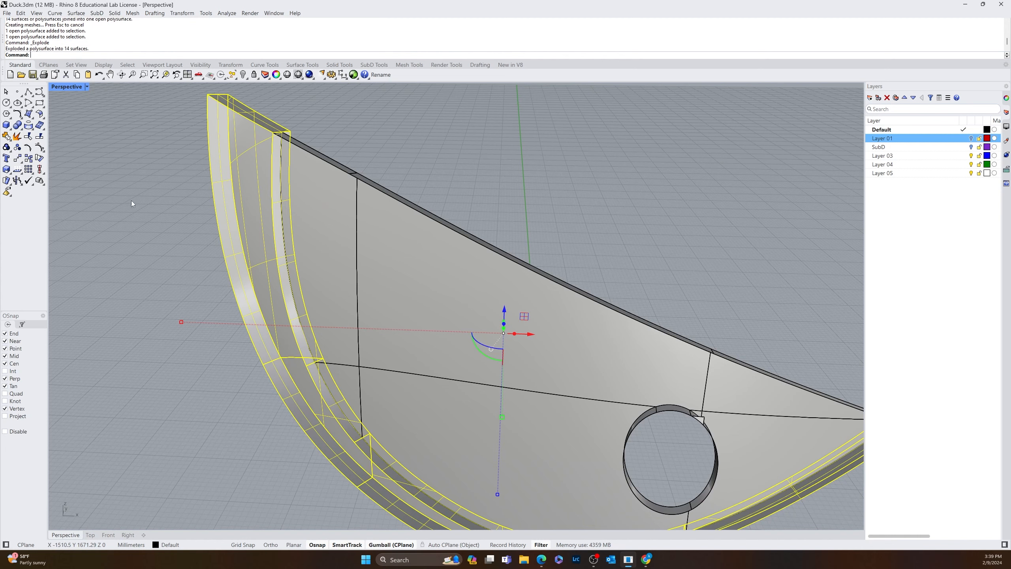
- Join the crescent's four inner wall surfaces, running from the upper corner to the eye's pointed tip, into one polysurface
left_click(273, 198)
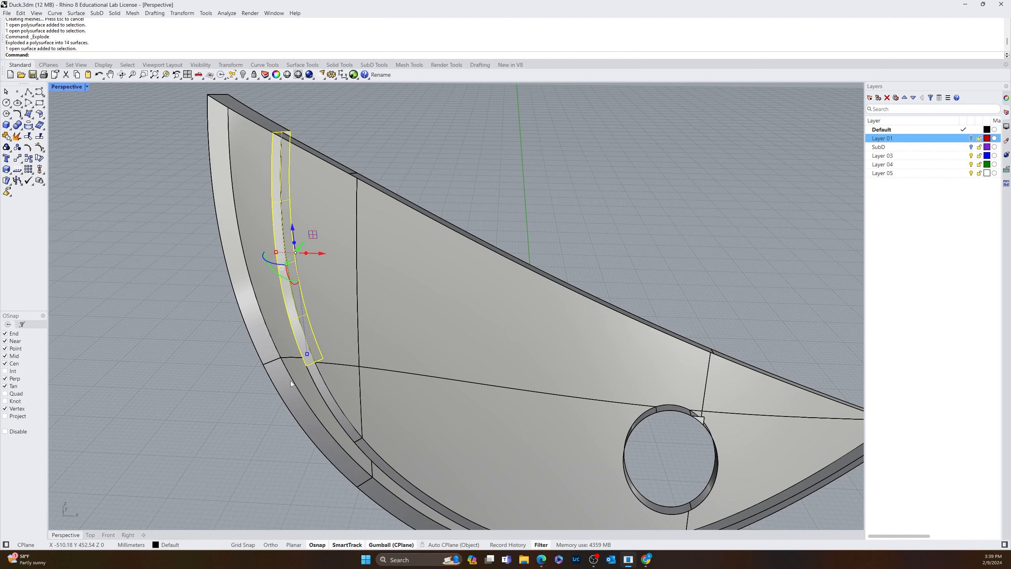
left_click(319, 379, "shift")
scroll(327, 413, "down", 2)
scroll(362, 438, "up", 4)
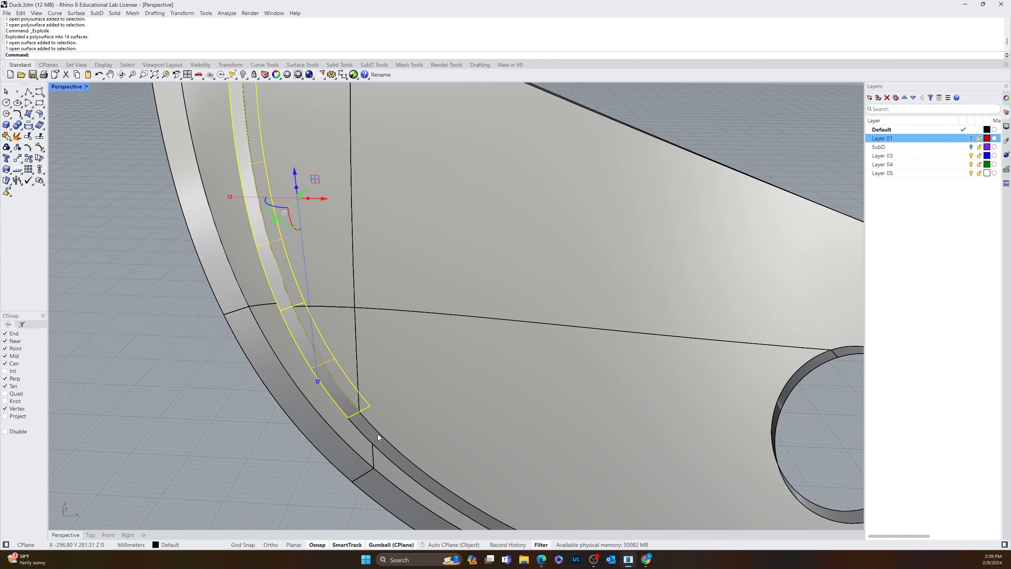
left_click(378, 435, "shift")
scroll(381, 438, "down", 4)
scroll(434, 426, "up", 4)
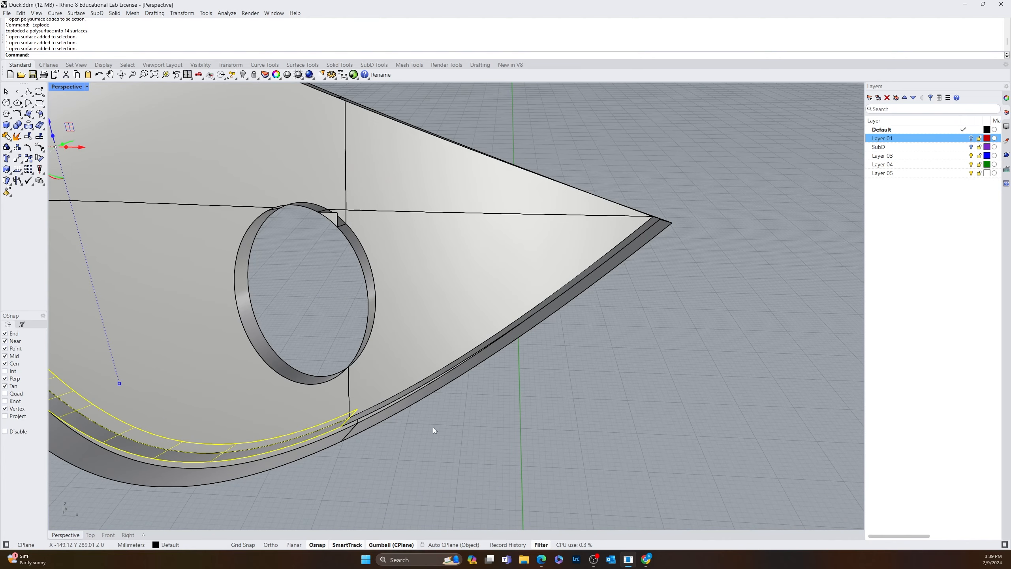
left_click(376, 410, "shift")
scroll(375, 410, "down", 2)
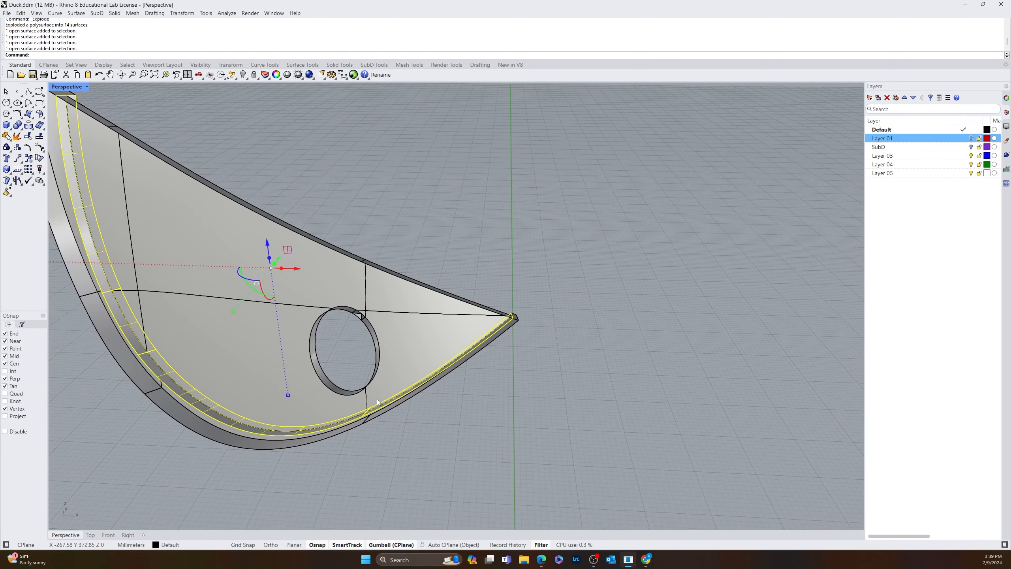
type("join")
key("Return")
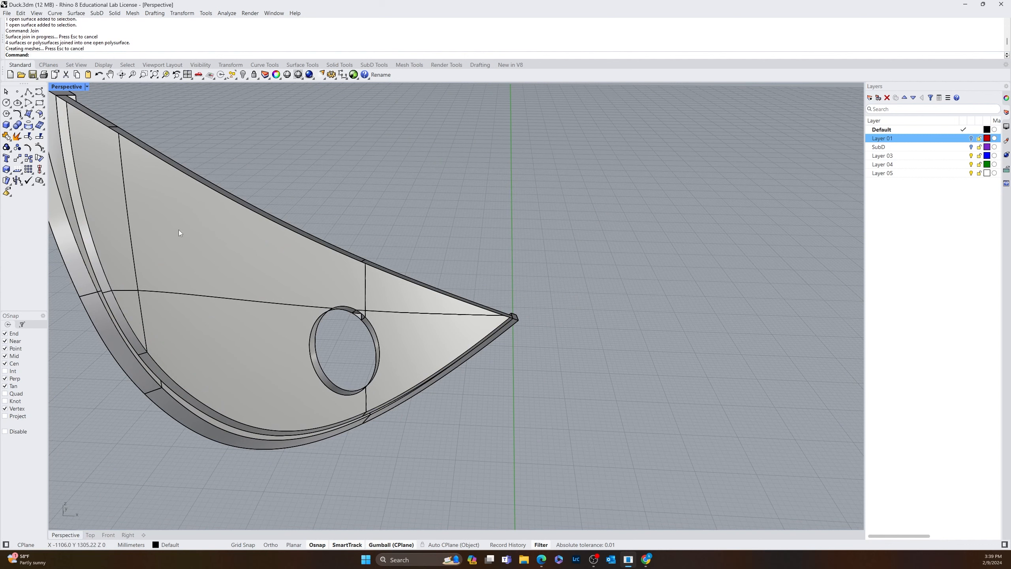
- Split the joined crescent wall with the inner eye polysurface and delete the wall piece protruding in front of the eye surface
left_click(179, 233)
left_click(70, 169)
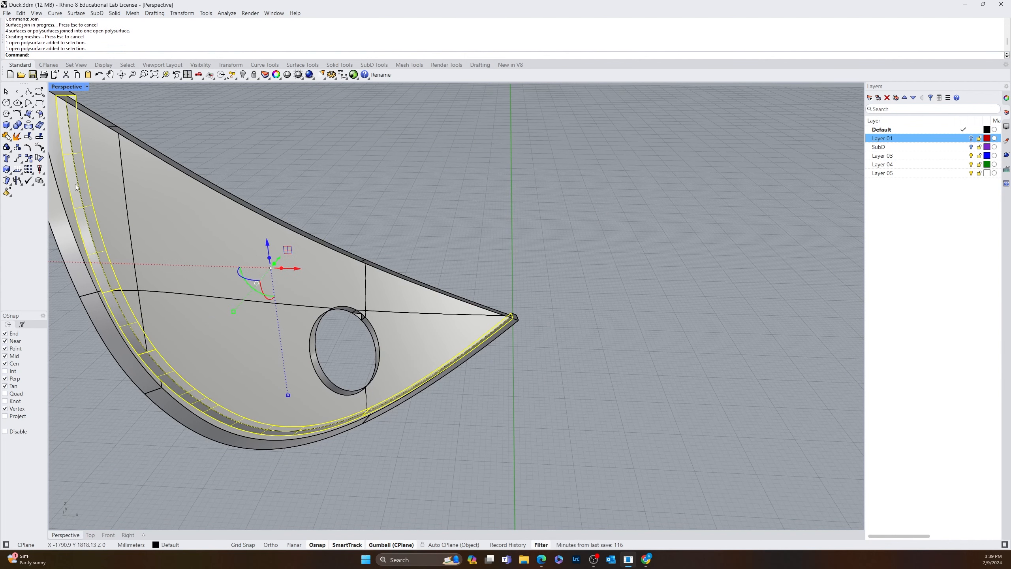
key("Escape")
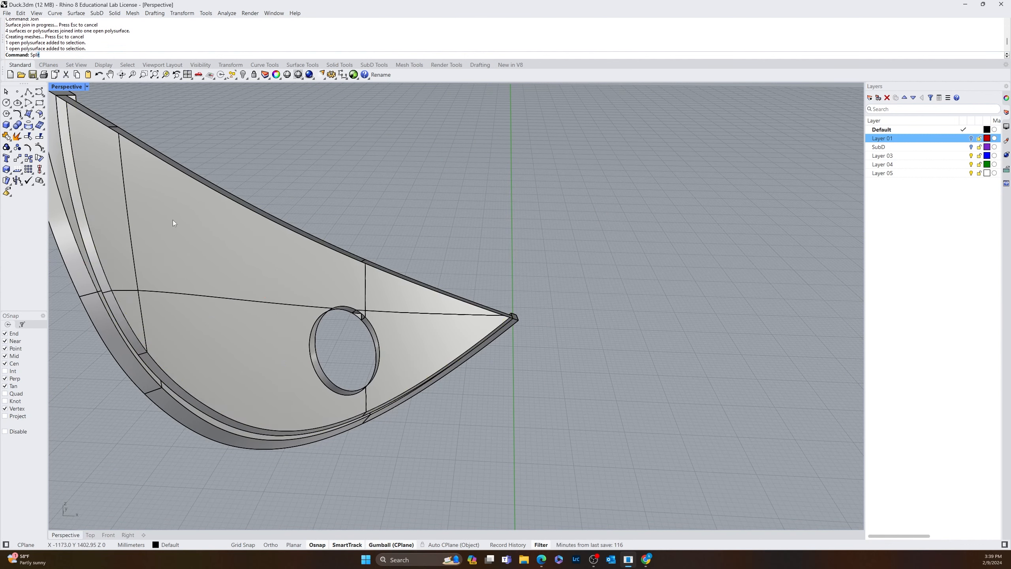
key("Return")
left_click(59, 205)
key("Return")
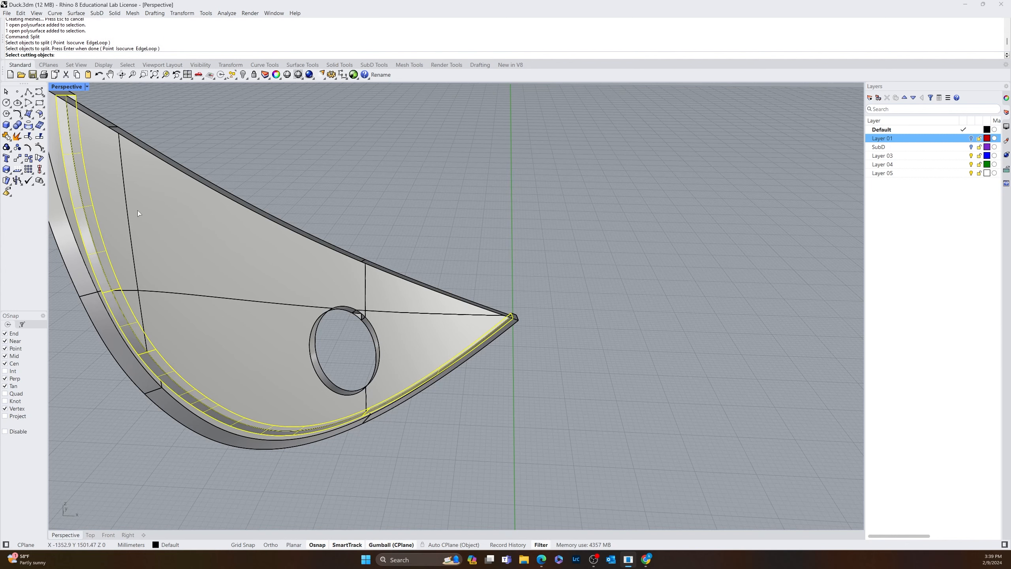
left_click(158, 215)
key("Return")
left_click(90, 243)
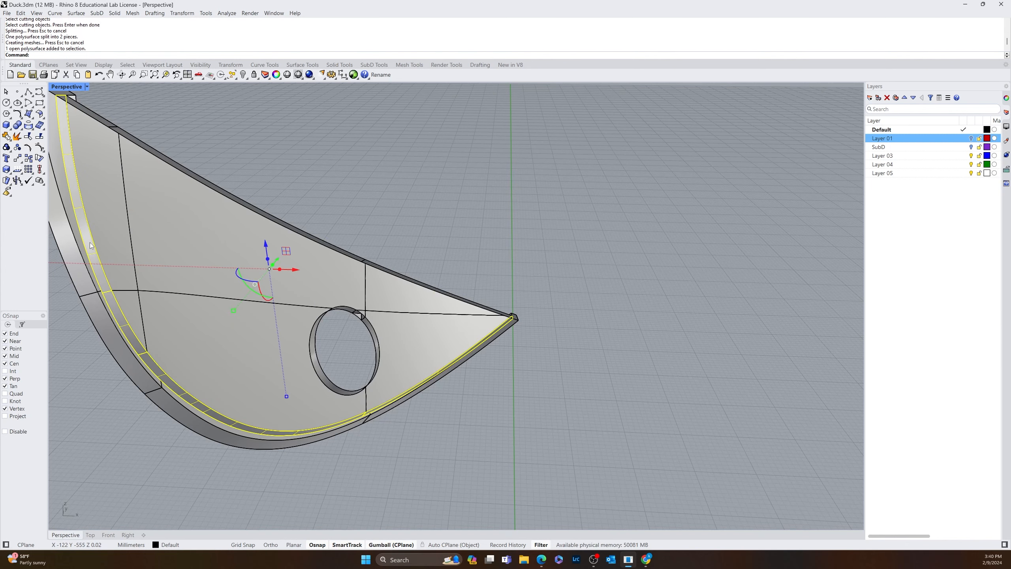
key("Delete")
- Join all the crescent surfaces, the trimmed wall and the inner eye into one polysurface
mouse_move(282, 340)
right_mouse_down()
mouse_move(395, 289)
mouse_move(287, 325)
right_mouse_up()
scroll(352, 309, "up", 1)
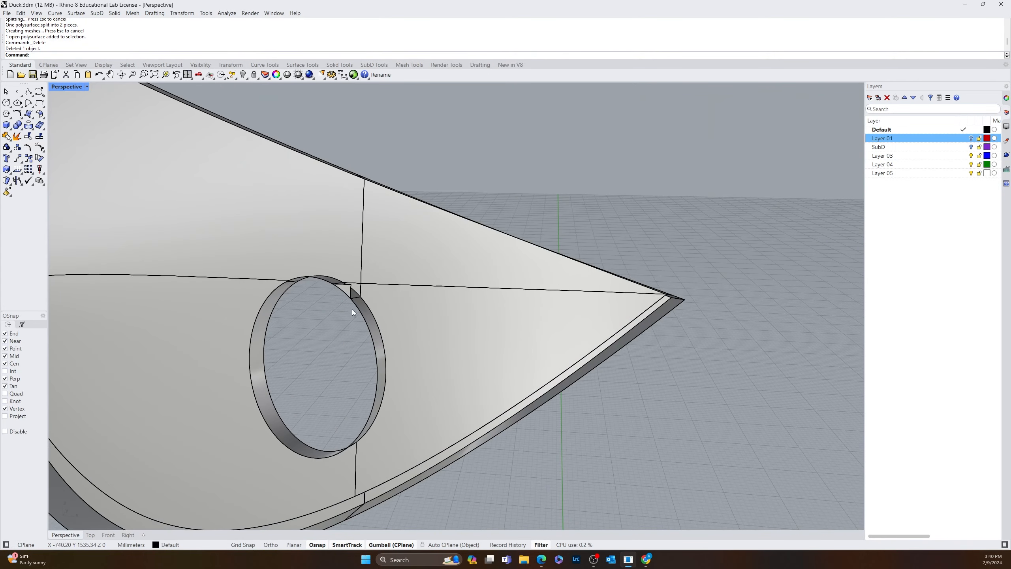
scroll(375, 273, "down", 5)
left_click_drag(379, 141, 193, 406)
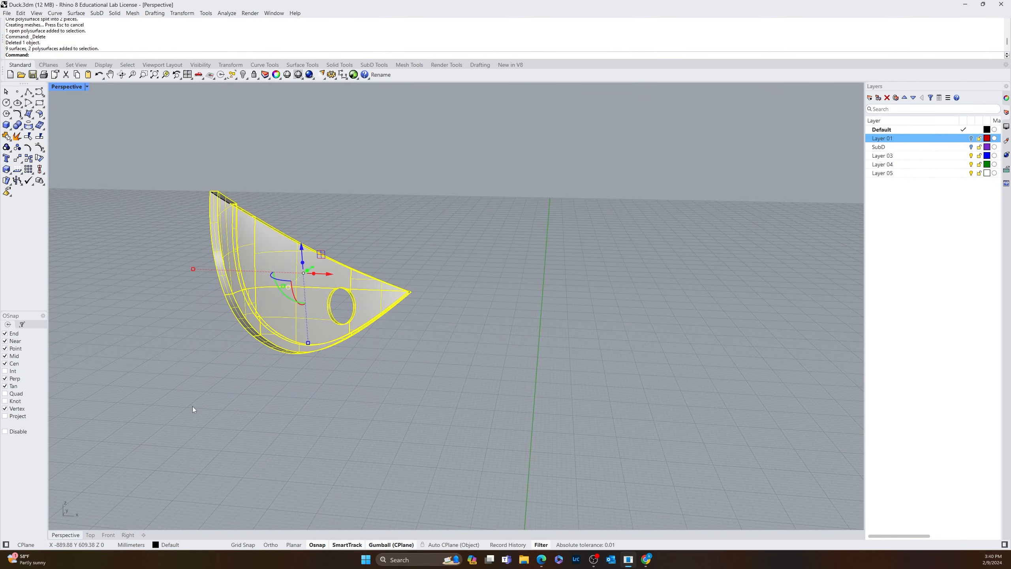
left_click_drag(301, 125, 138, 223)
left_click_drag(567, 161, 63, 342)
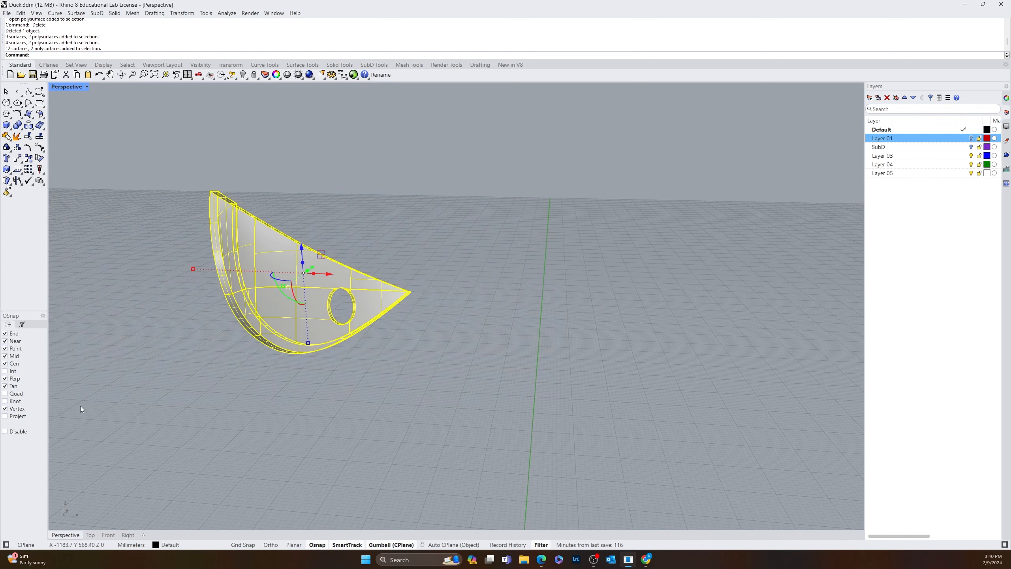
key("Return")
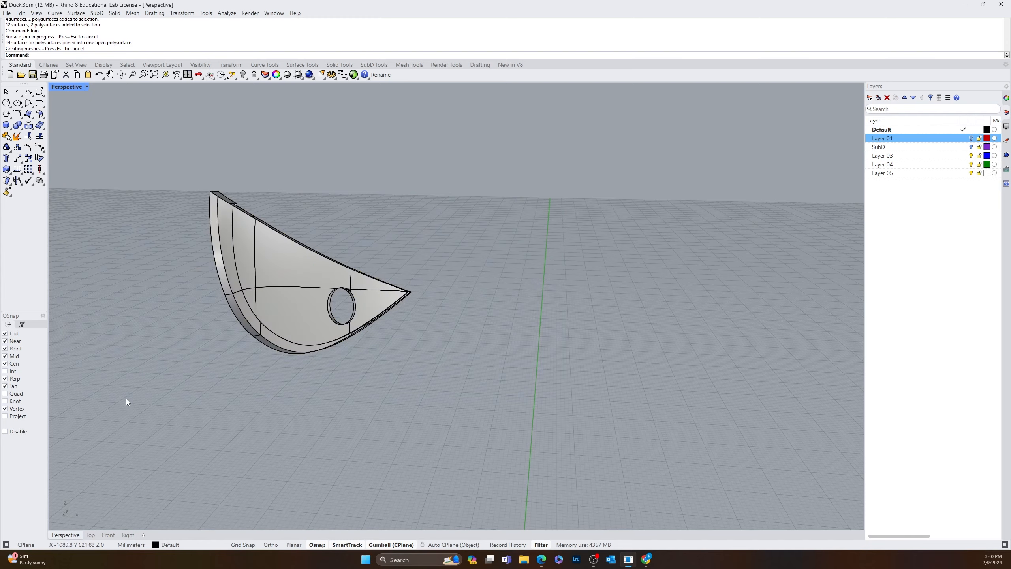
- Show the hidden parts of the duck again
scroll(127, 399, "up", 2)
middle_click(140, 341)
left_click(144, 350)
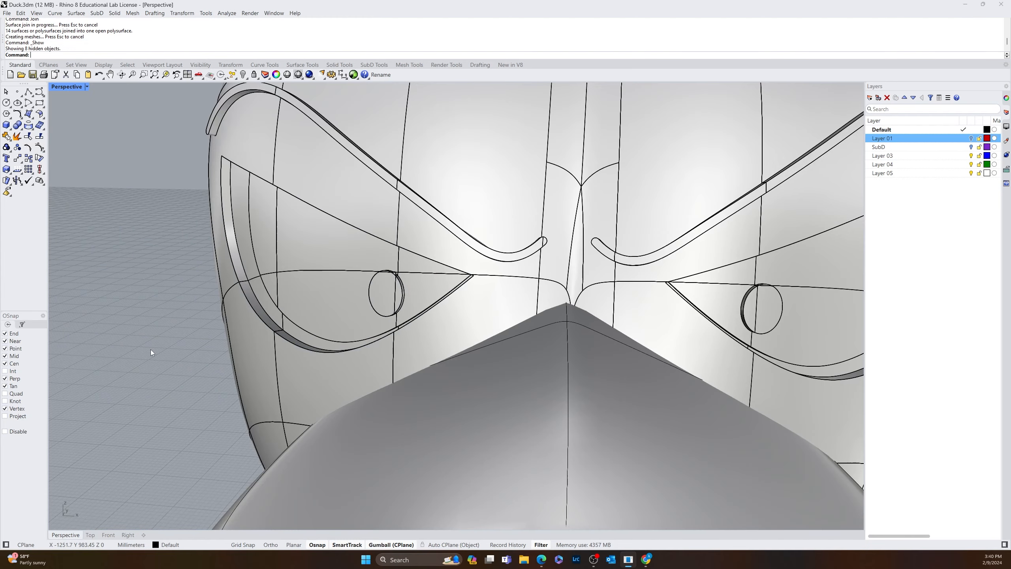
- Explode the joined right eye and delete the small stray corner surface inside the upper edge of the pupil opening
scroll(375, 274, "up", 5)
right_click_drag(412, 295, 360, 314)
scroll(364, 279, "up", 5)
left_click(370, 267)
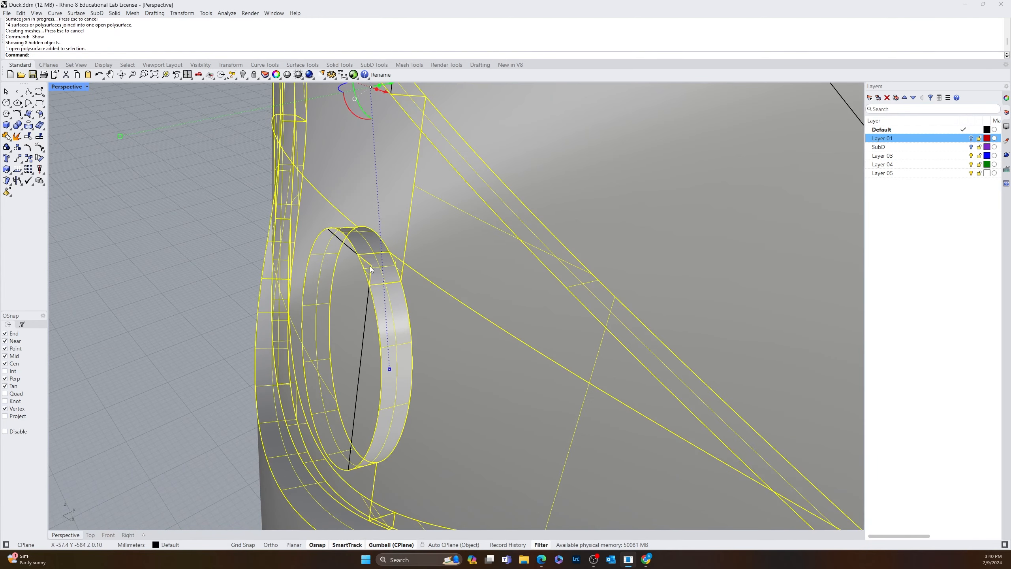
key("Escape")
scroll(368, 270, "up", 3)
left_click(368, 271)
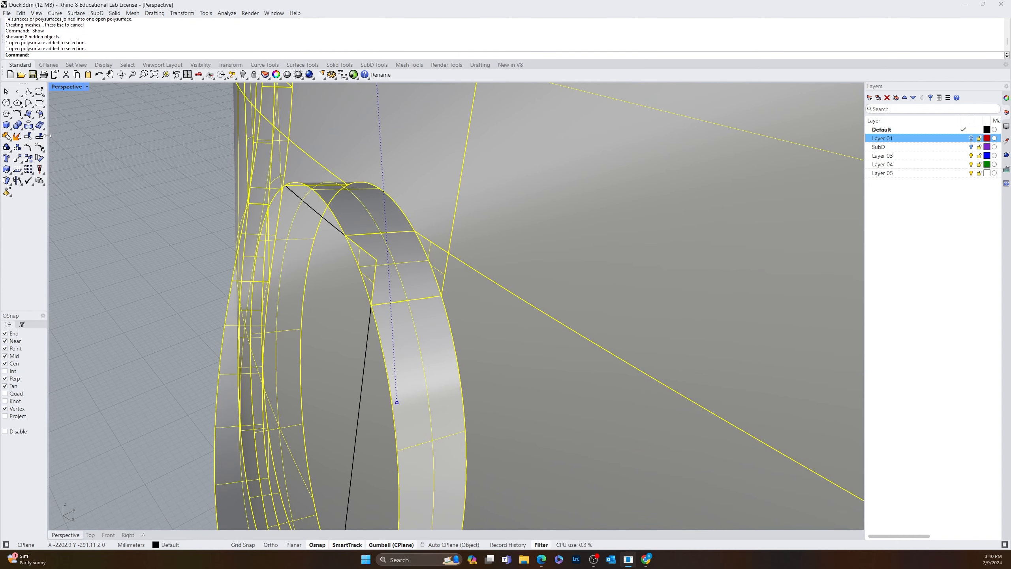
left_click(17, 147)
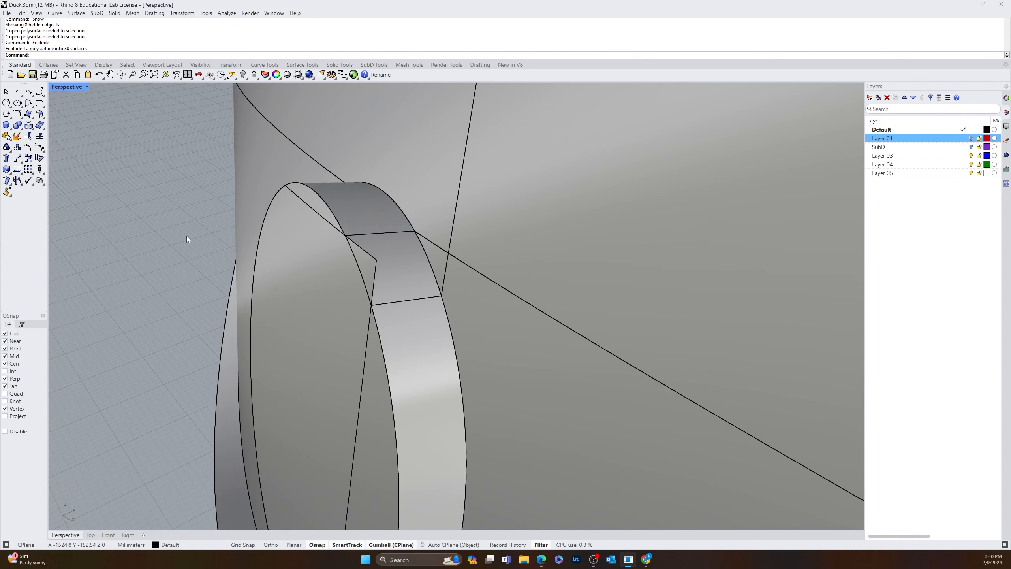
left_click(368, 265)
key("Delete")
right_click_drag(372, 281, 394, 347)
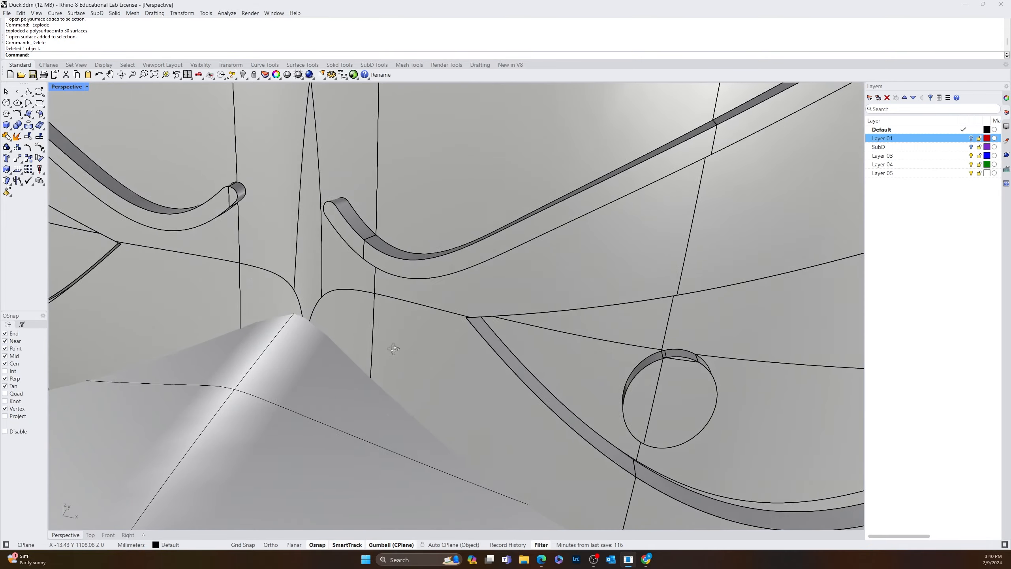
- Explode the other joined eye and delete the small stray corner surface inside the upper edge of its pupil opening
scroll(673, 368, "up", 8)
scroll(619, 329, "up", 8)
left_click(523, 289)
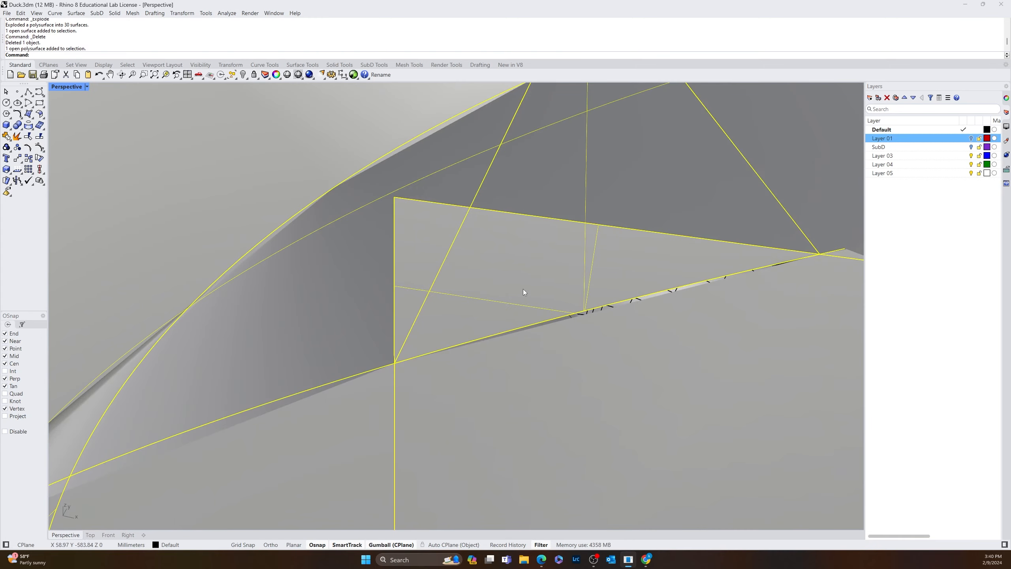
scroll(364, 242, "down", 15)
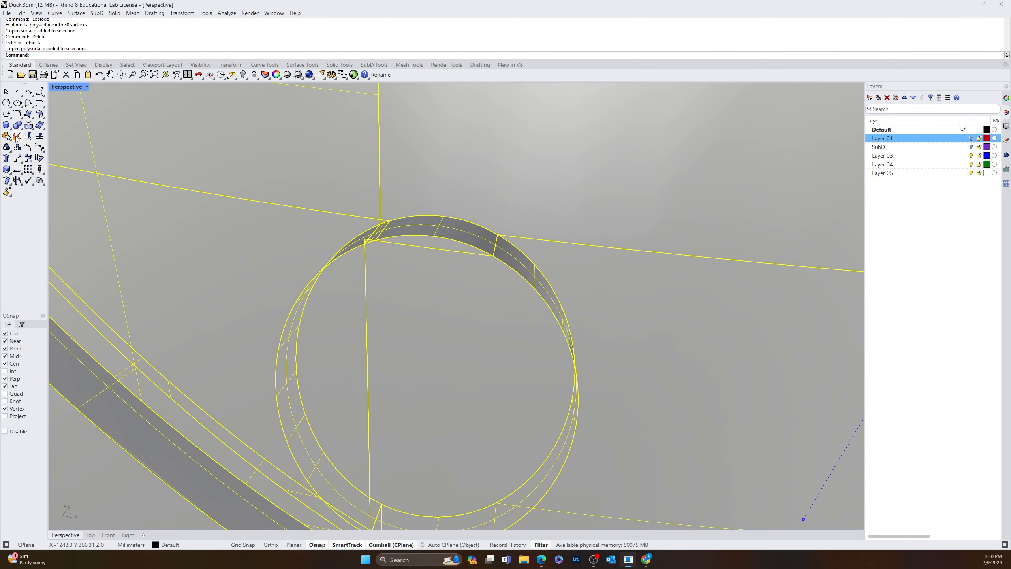
left_click(29, 146)
left_click(367, 240)
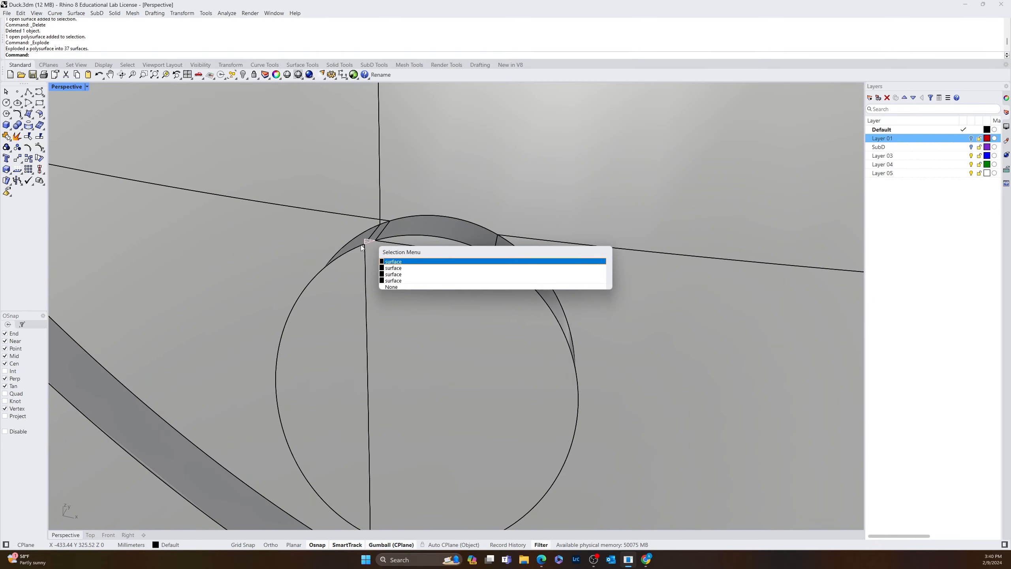
left_click(361, 247)
key("Delete")
- Join all the duck's loose surfaces and polysurfaces, leaving the SubD join options at their defaults
scroll(364, 261, "down", 20)
right_click_drag(360, 270, 520, 172)
left_click_drag(534, 169, 67, 359)
scroll(212, 333, "down", 4)
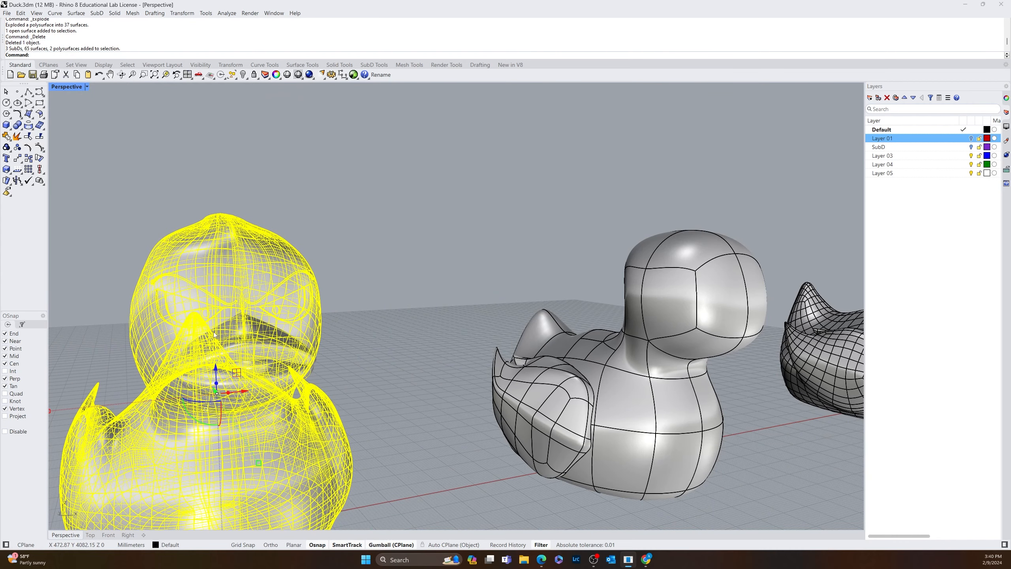
key("Return")
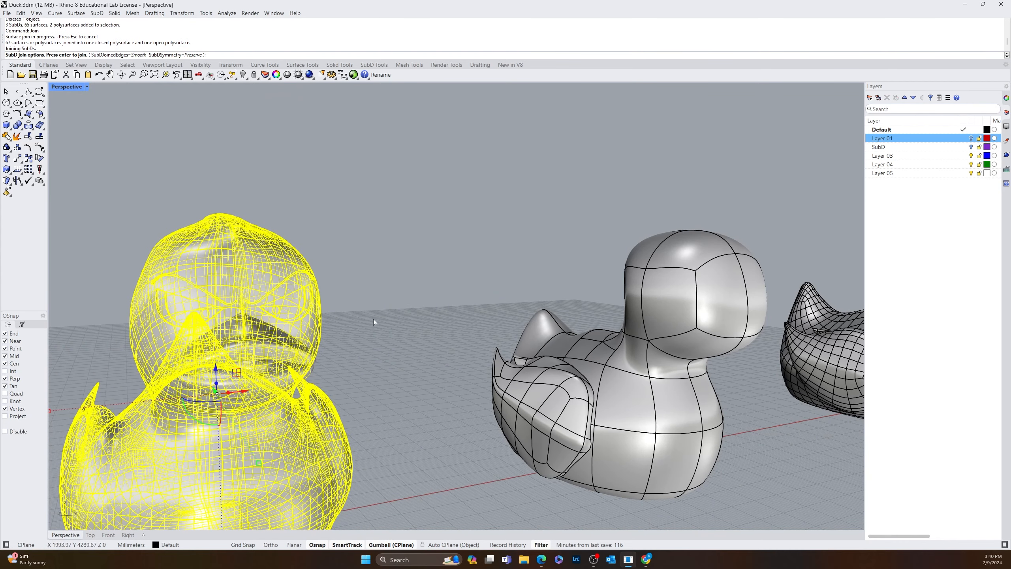
key("Return")
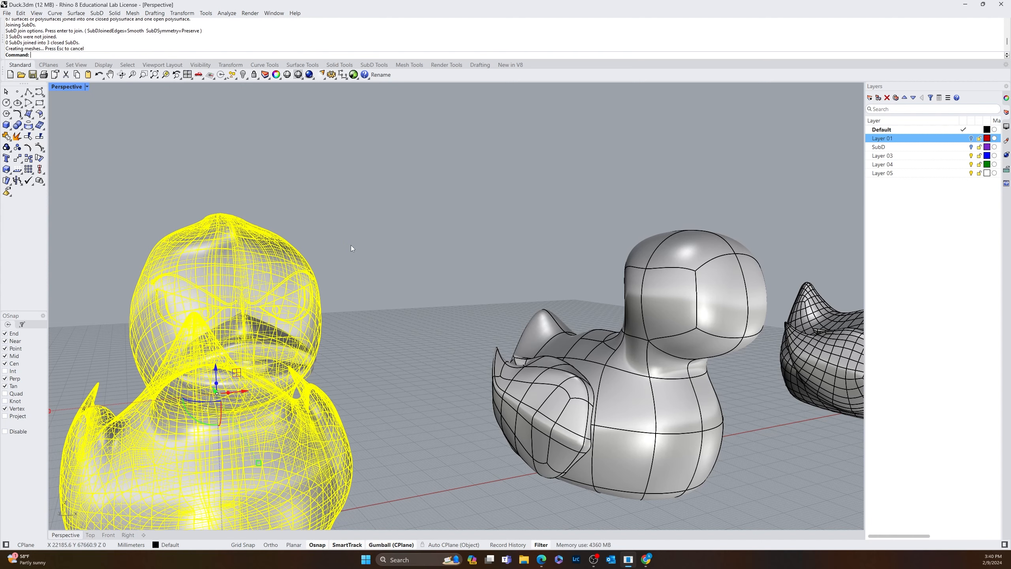
left_click(370, 247)
- Try deleting the joined duck body to check what it includes, and undo the deletion
left_click(254, 352)
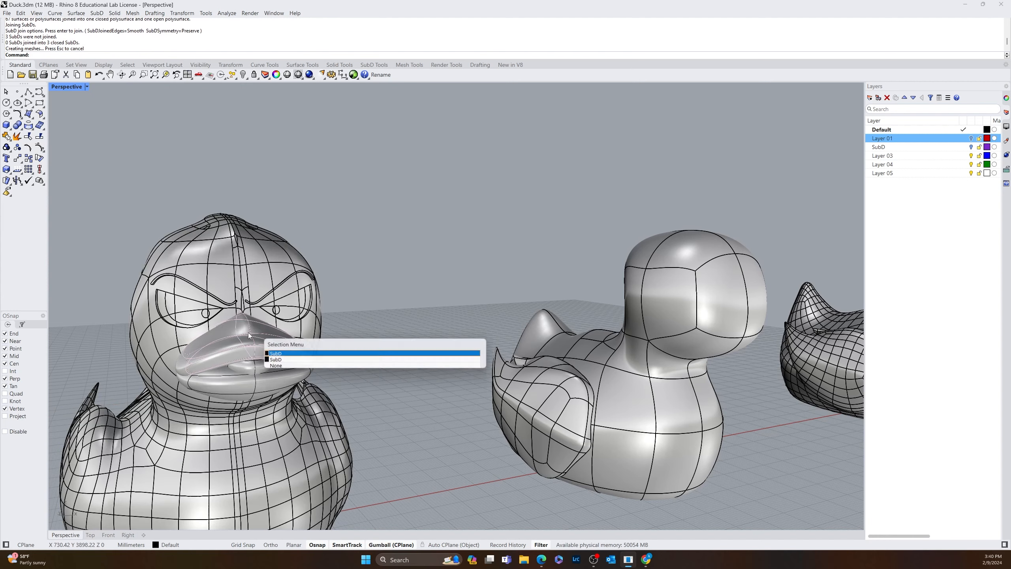
left_click(439, 269)
right_click_drag(439, 269, 346, 289)
left_click(345, 288)
scroll(346, 291, "up", 4)
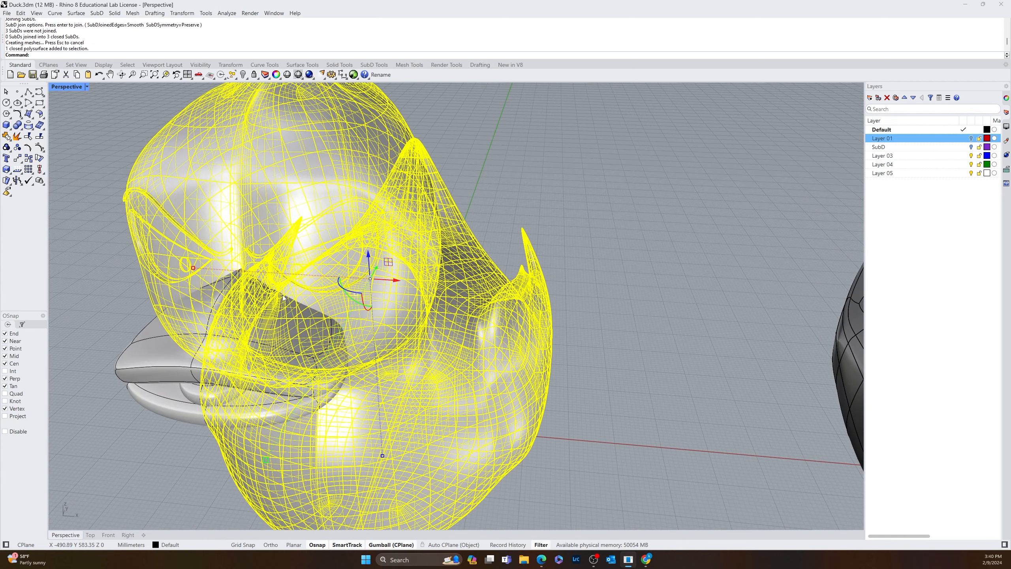
key("Delete")
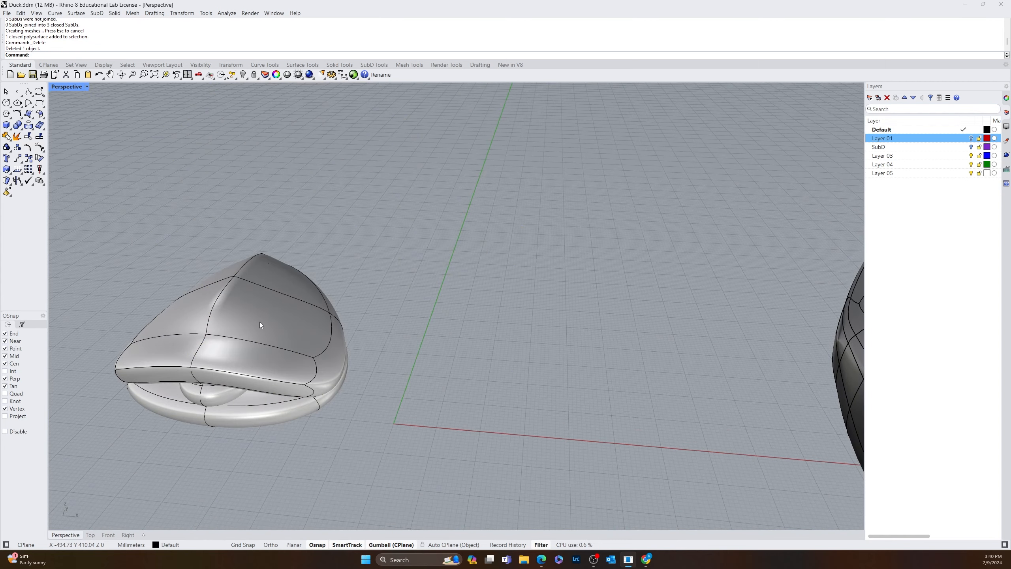
key("ctrl+z")
key("Escape")
- Save the duck model with its face seen from the front
scroll(502, 247, "up", 6)
right_click_drag(497, 235, 1005, 322)
scroll(281, 286, "down", 5)
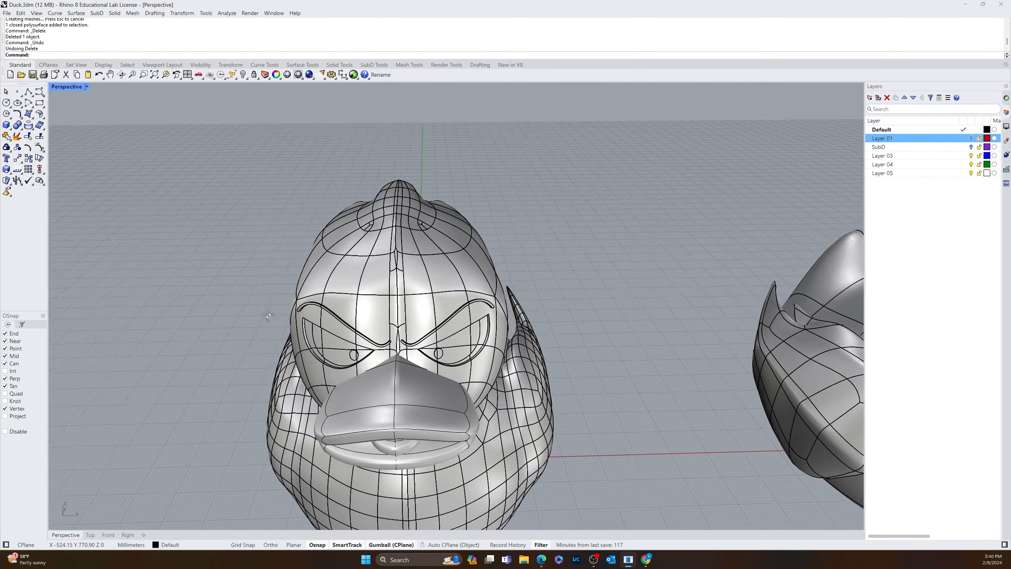
right_click_drag(266, 316, 302, 305)
key("ctrl+s")
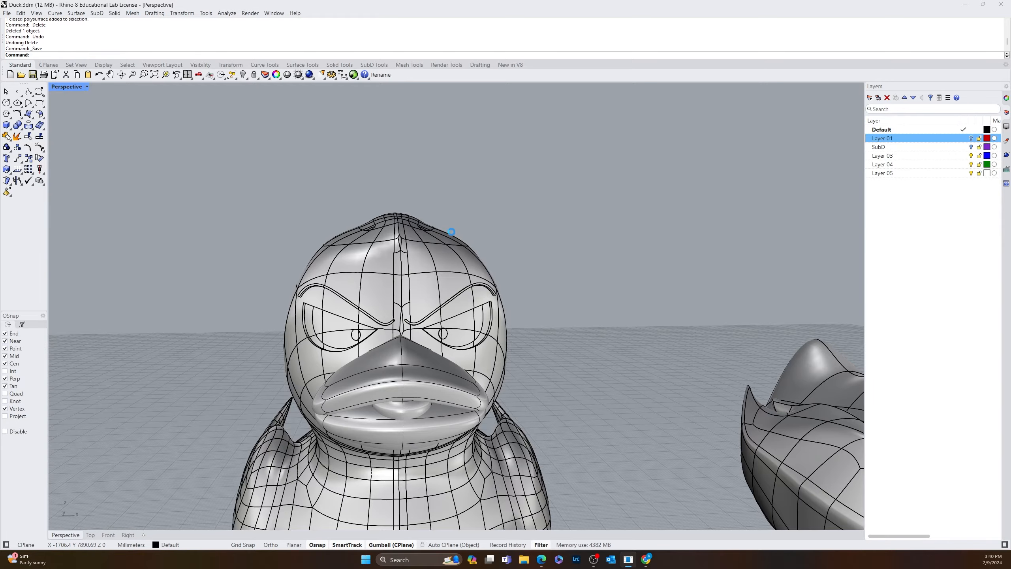
- Copy the SubD parts of the angry duck's beak to the clipboard
right_click_drag(499, 296, 409, 298)
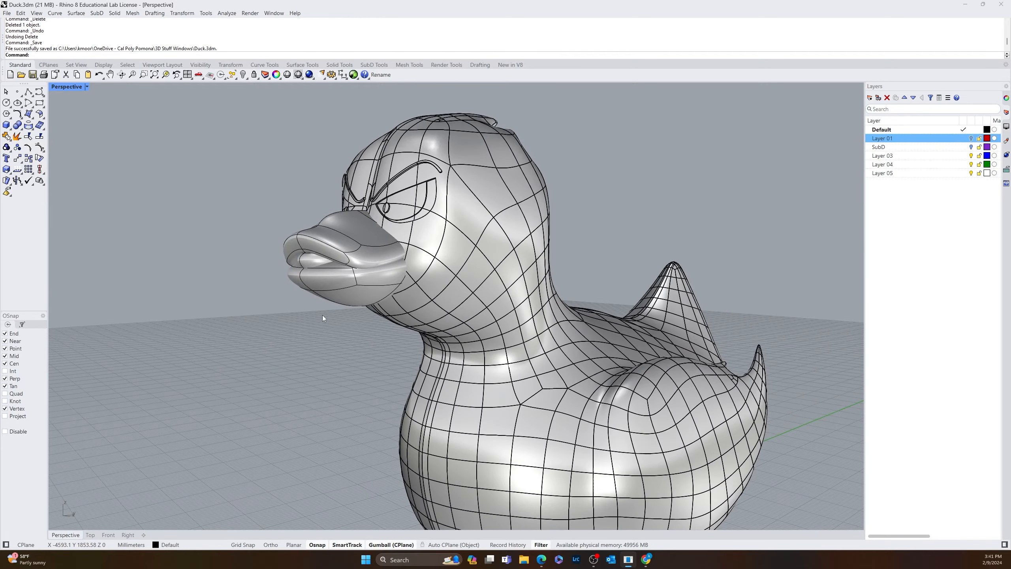
scroll(321, 314, "down", 5)
right_click_drag(315, 296, 376, 316)
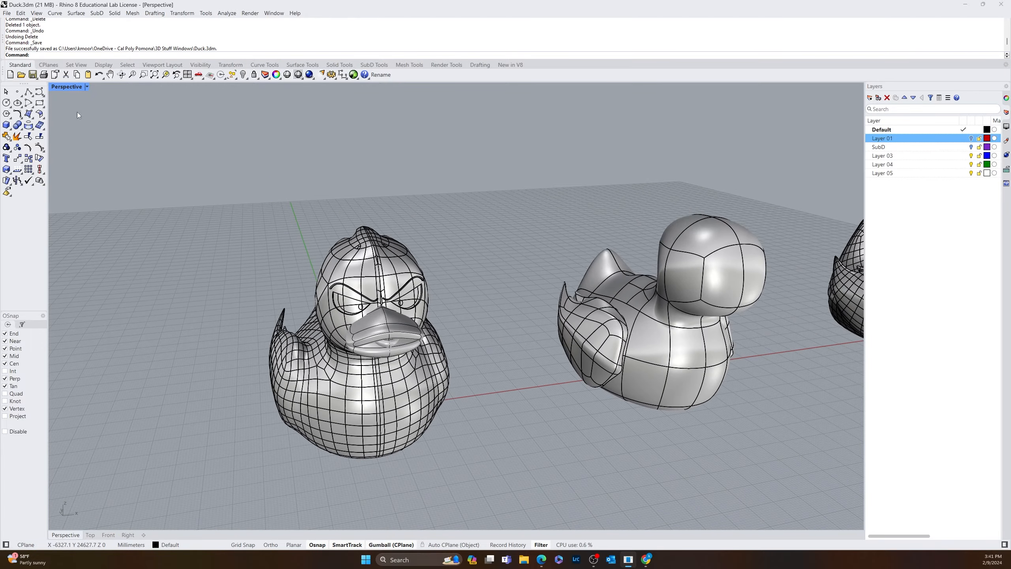
right_click_drag(330, 264, 337, 230)
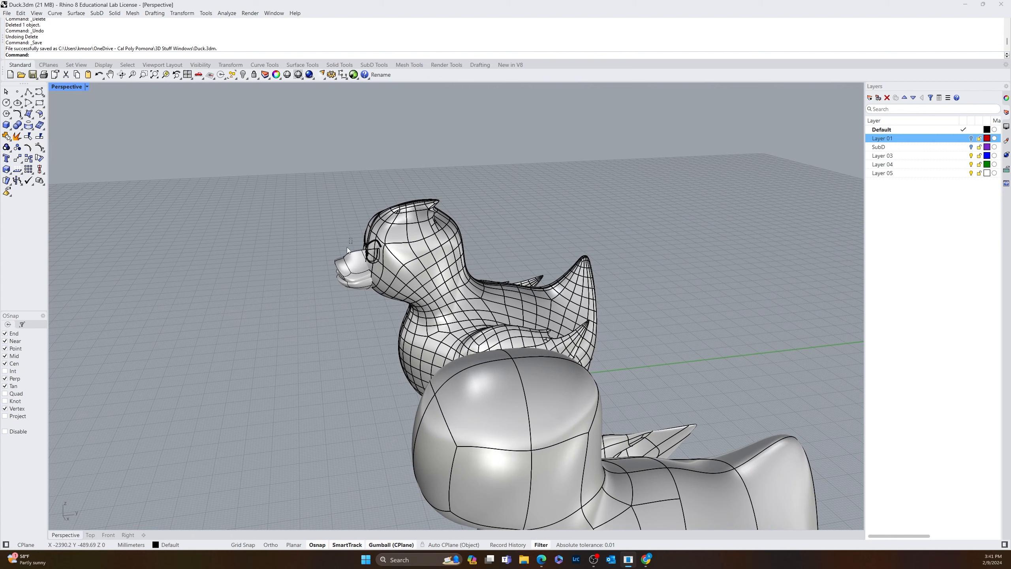
left_click_drag(348, 249, 301, 329)
key("ctrl+c")
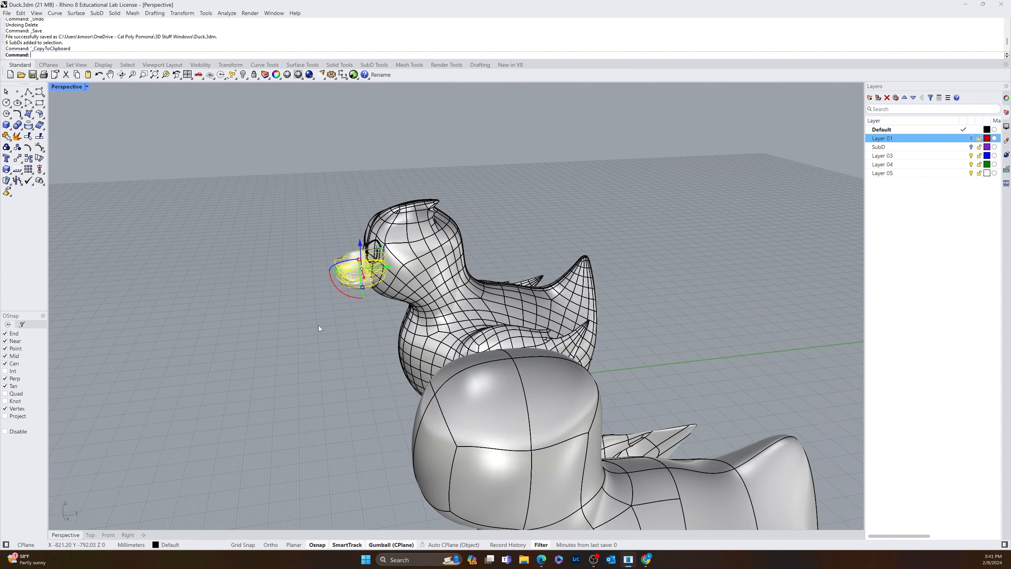
- Boolean union the beak SubDs with the duck's head and body
left_click(319, 326)
left_click_drag(445, 158, 268, 337)
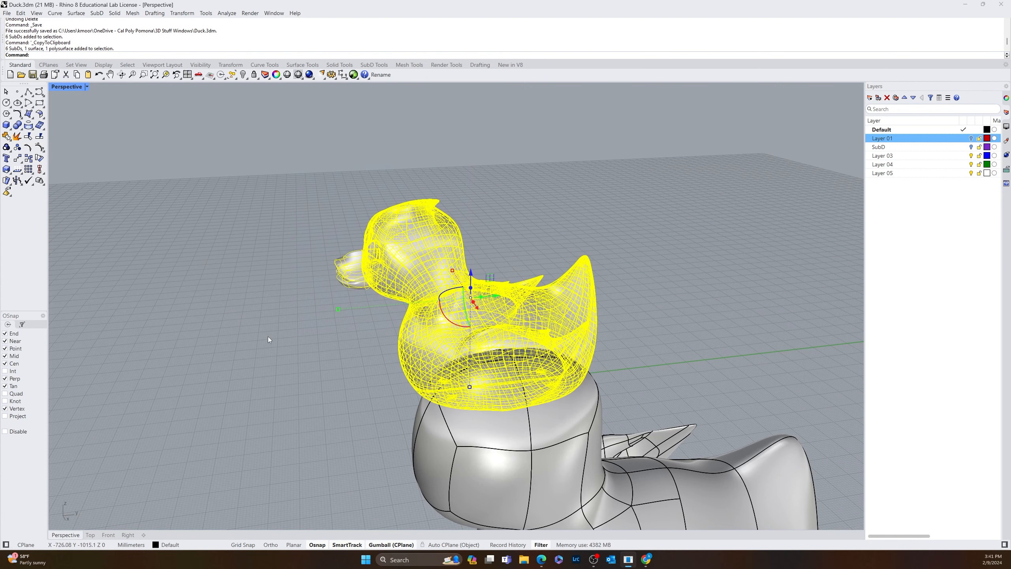
left_click(17, 125)
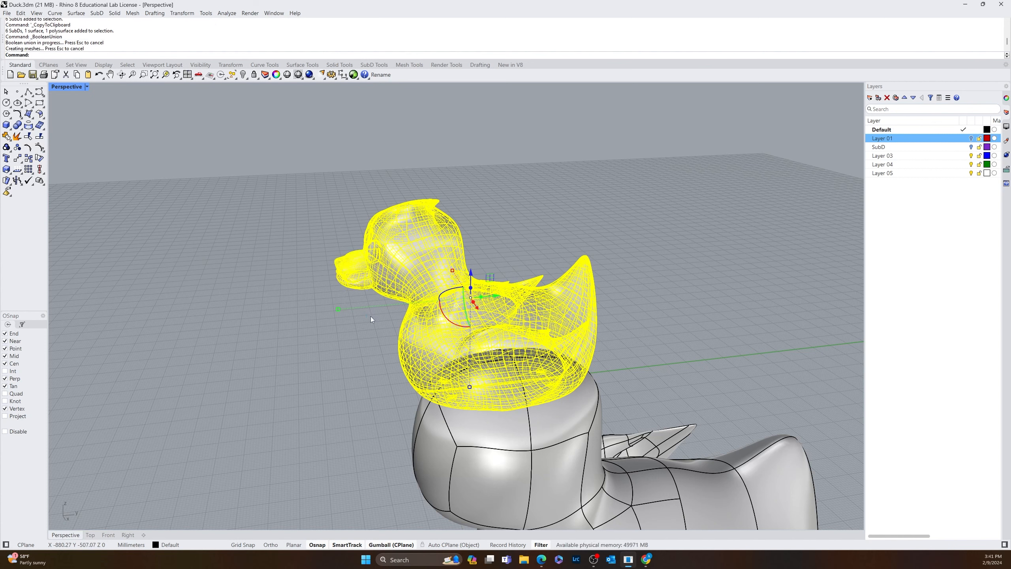
left_click(338, 354)
- Examine the unioned duck's underside, body, beak and eyes from several sides
right_click_drag(338, 354, 513, 360)
scroll(427, 302, "up", 8)
left_click(619, 366)
scroll(618, 360, "down", 9)
key("Escape")
right_click_drag(587, 374, 693, 323)
scroll(508, 266, "up", 8)
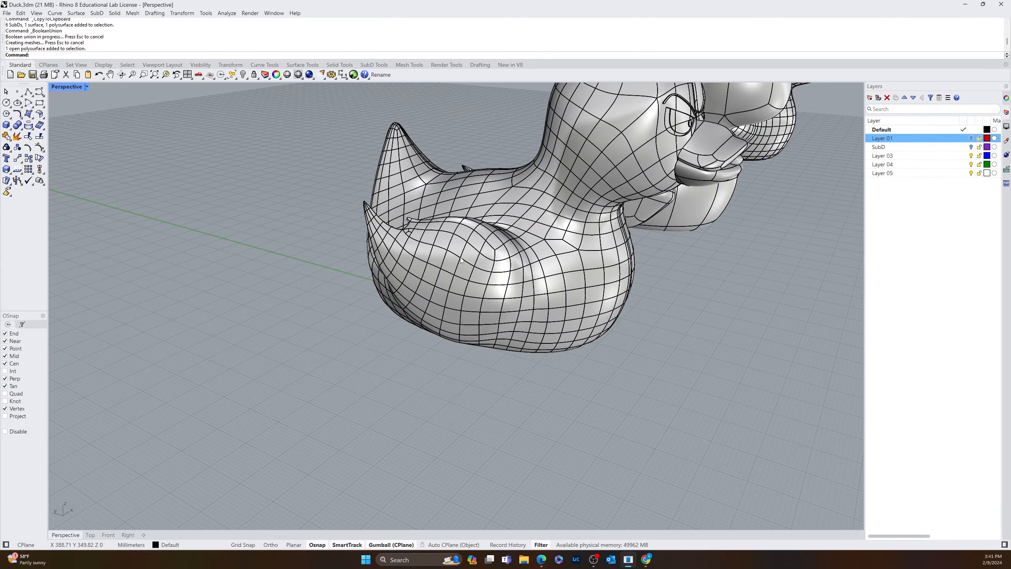
right_click_drag(423, 247, 633, 310)
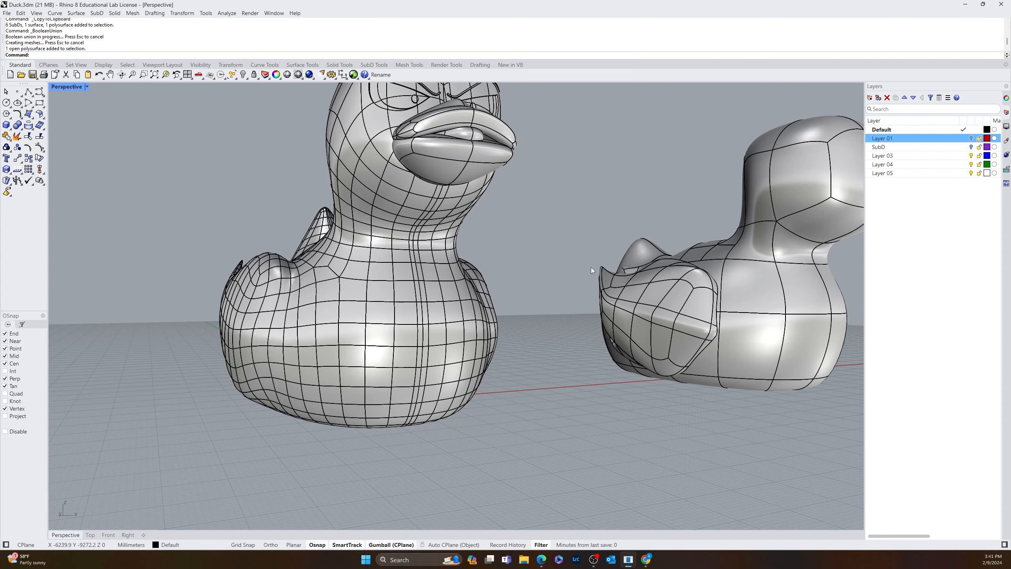
right_click_drag(591, 267, 493, 360)
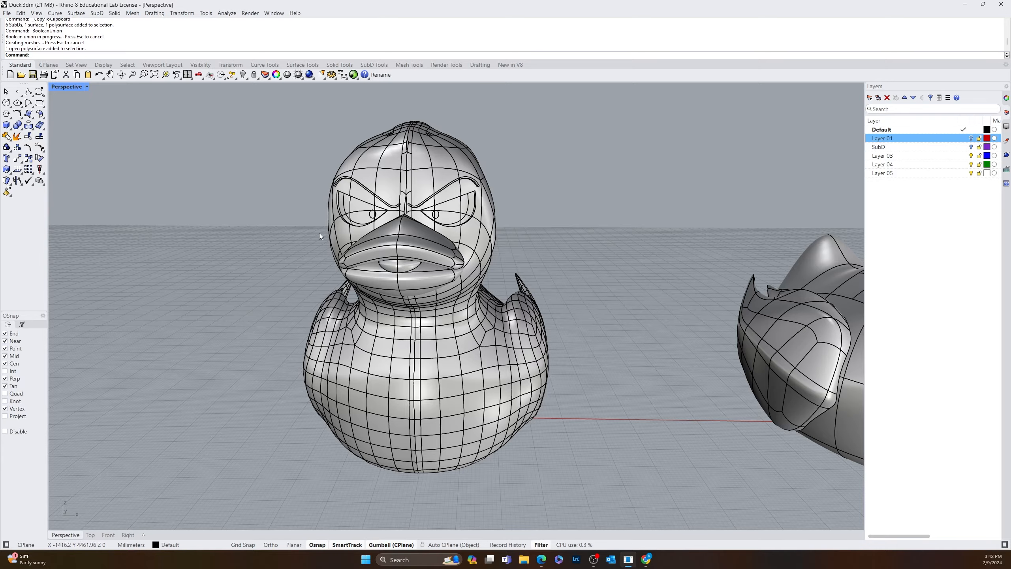
right_click_drag(319, 233, 313, 266)
right_click_drag(494, 237, 435, 233)
scroll(574, 242, "up", 6)
right_click_drag(574, 242, 536, 219)
scroll(608, 267, "down", 8)
right_click_drag(607, 266, 565, 255)
scroll(470, 269, "up", 5)
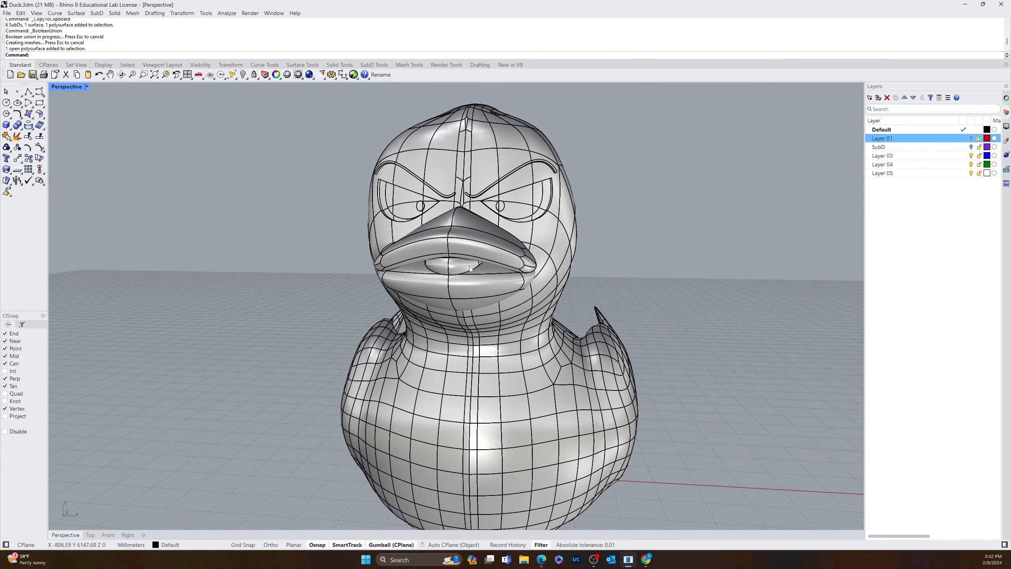
- Set the perspective view to Rendered display and examine the duck from the front and side
left_click(86, 86)
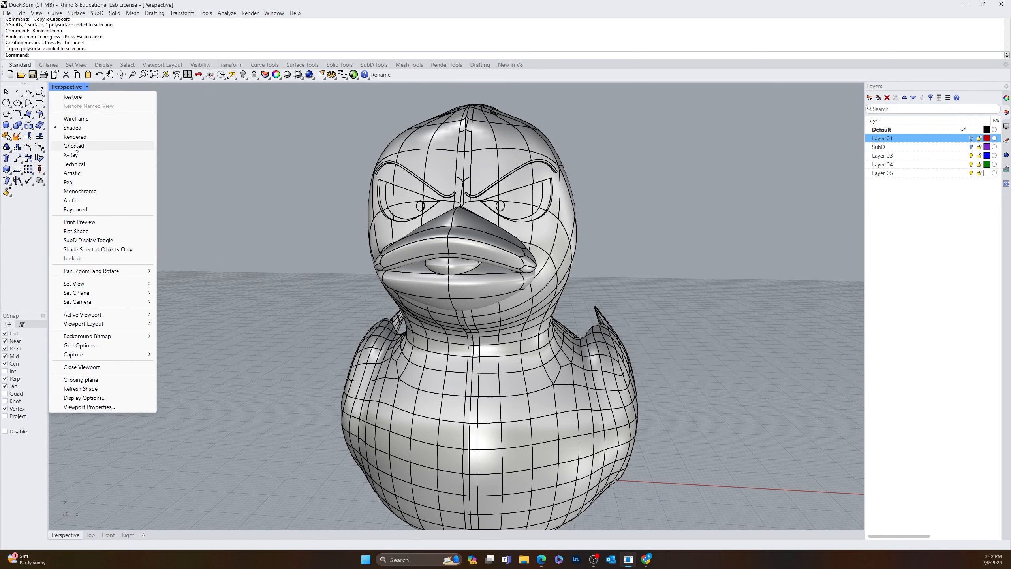
left_click(82, 138)
right_click_drag(361, 255, 392, 351)
scroll(421, 352, "up", 5)
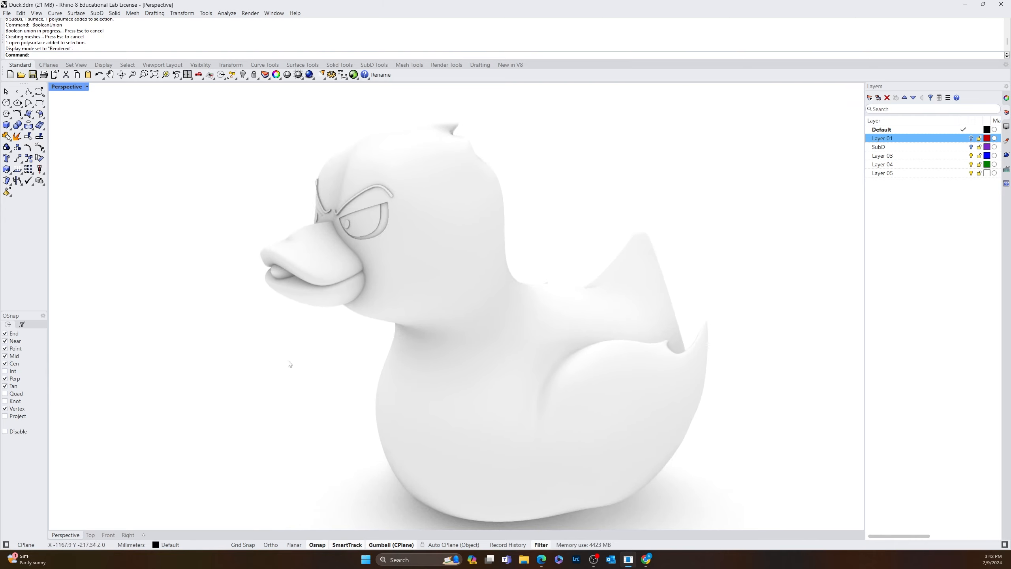
right_click_drag(298, 343, 312, 334)
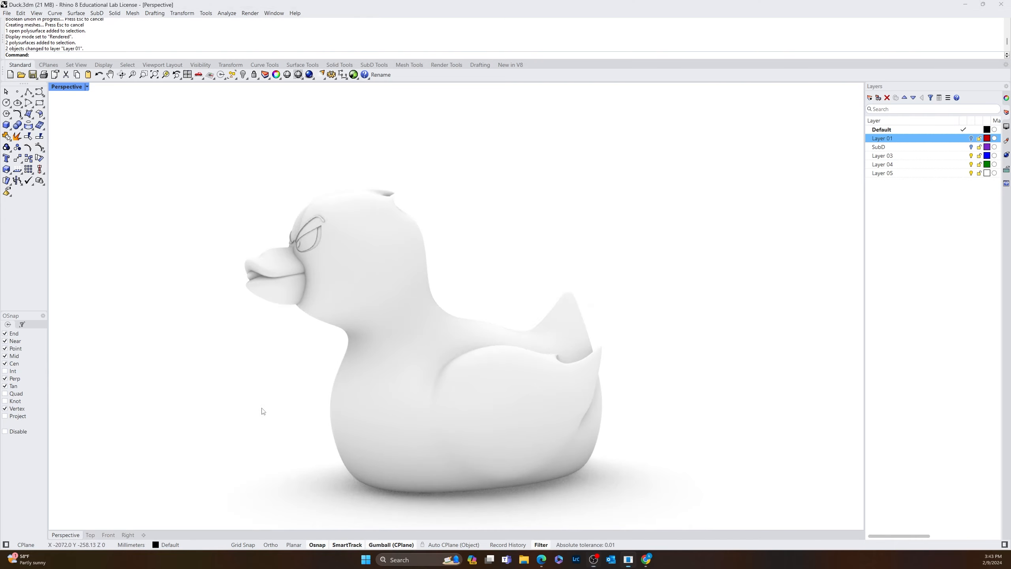
right_click_drag(263, 411, 298, 413)
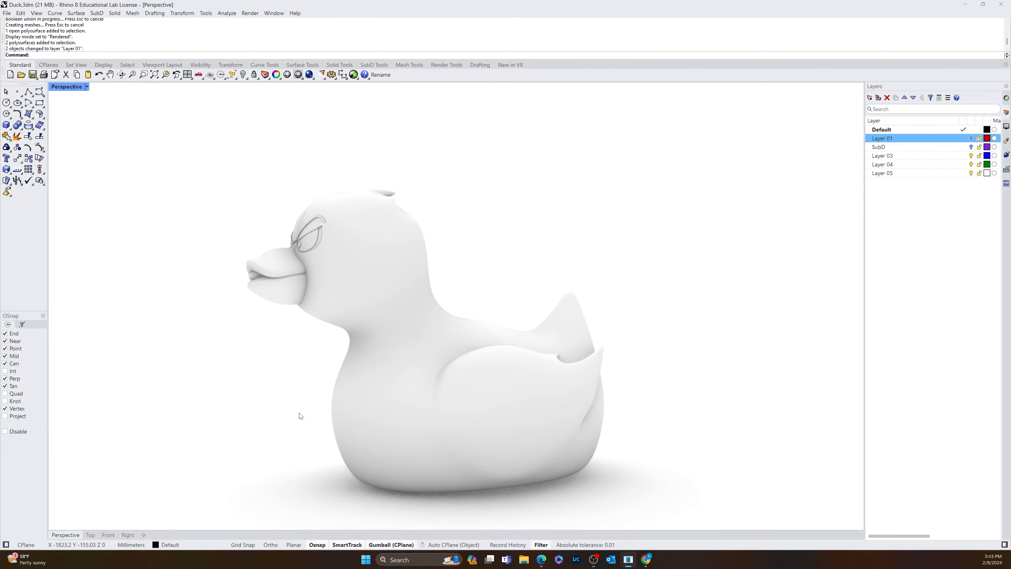
- Draw a horizontal line in the Right view just above the duck's base, extending past the body at front and back
left_click(129, 535)
scroll(525, 464, "up", 5)
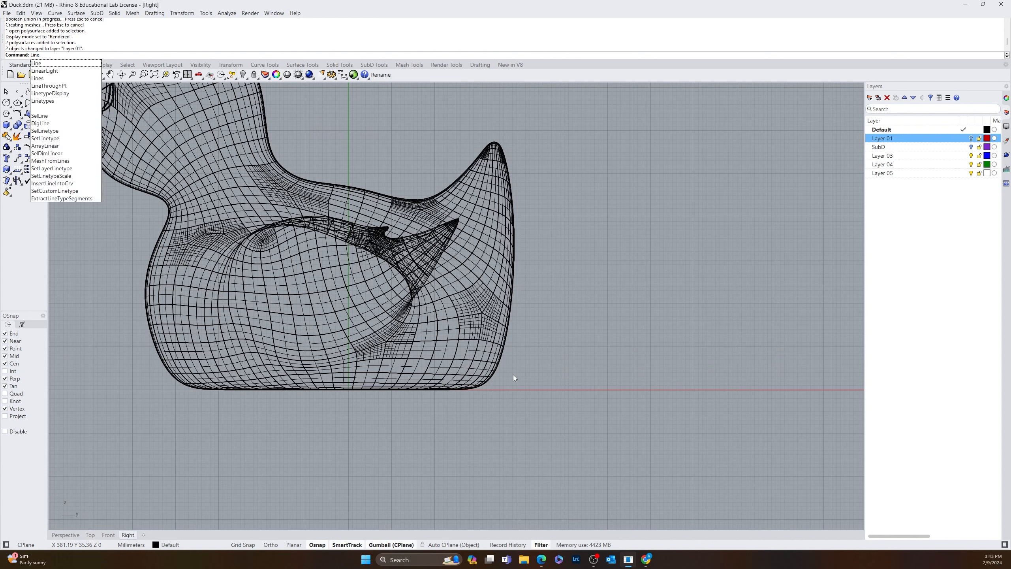
key("Return")
left_click(166, 385)
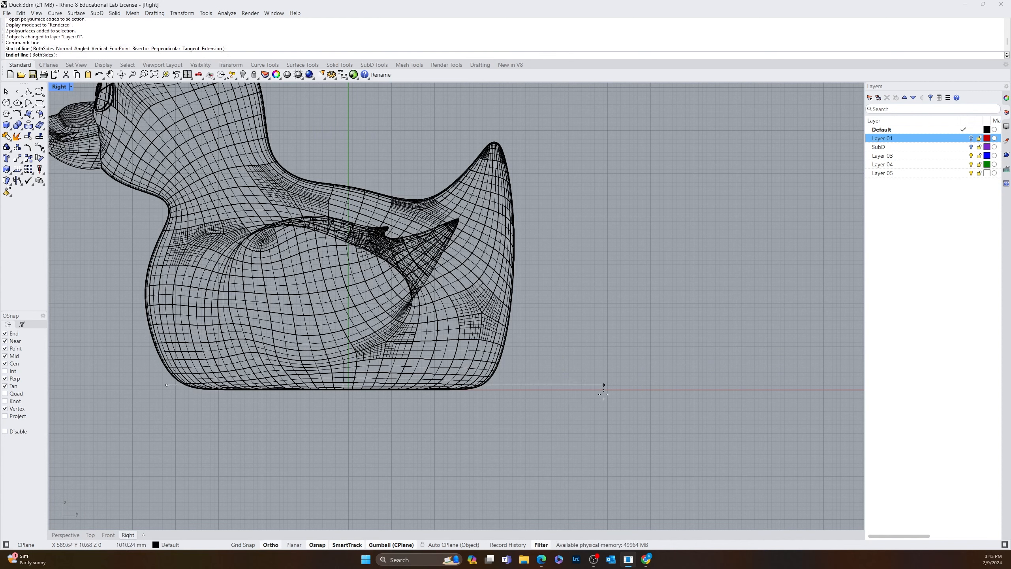
left_click(583, 385)
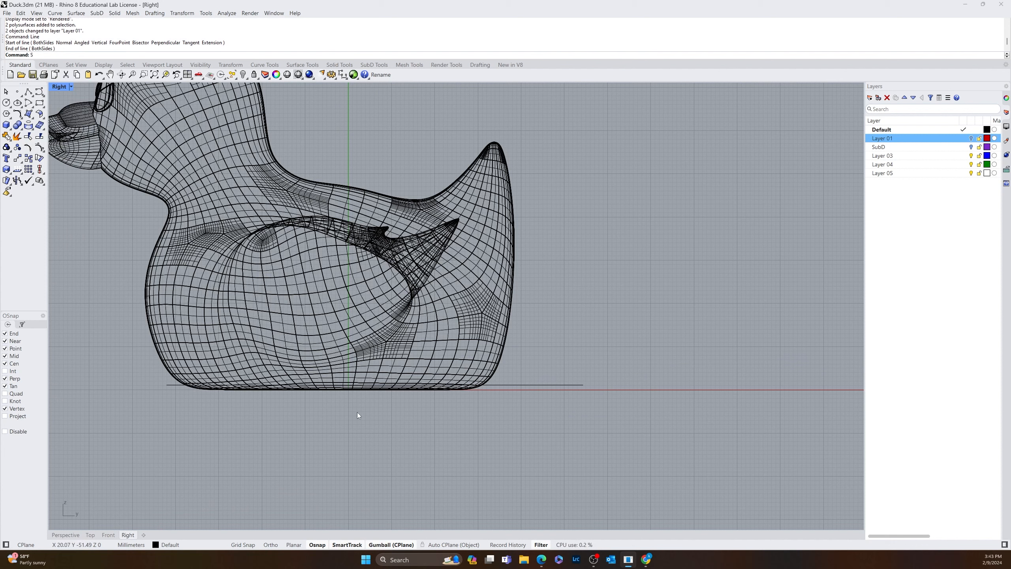
key("Return")
- Return to the perspective view, focus on the duck's lower body and set the display to Shaded
left_click(65, 535)
right_click_drag(163, 453, 386, 470)
scroll(441, 446, "up", 6)
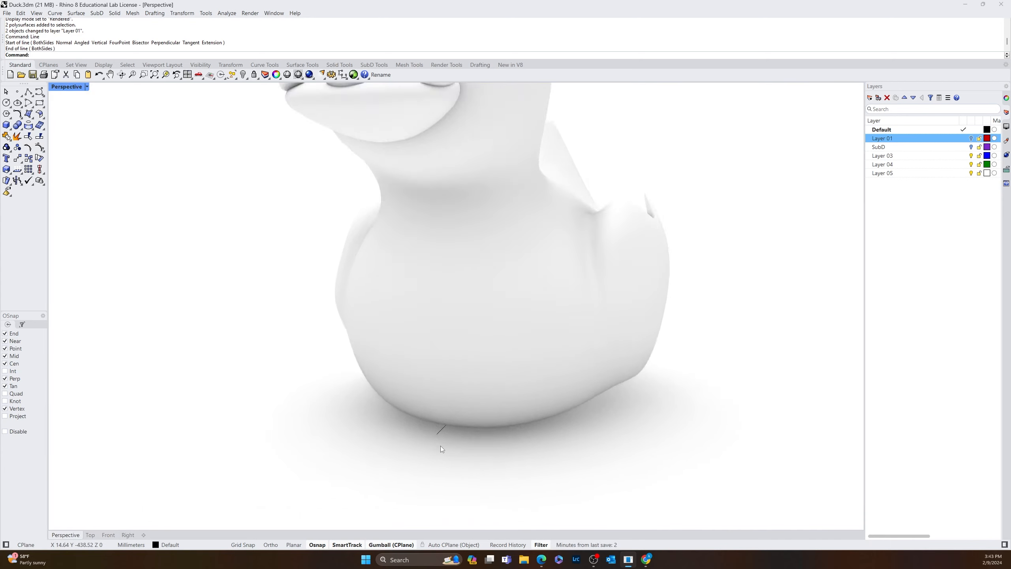
left_click(87, 86)
left_click(92, 129)
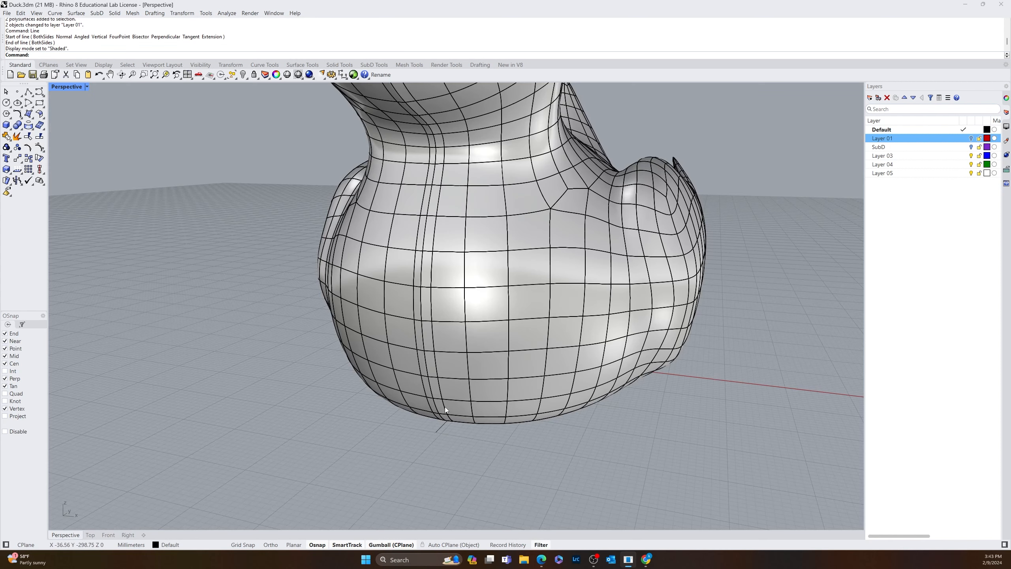
- Cut through the duck's body sideways with the base line using the gumball and delete the bottom slice
left_click(446, 425)
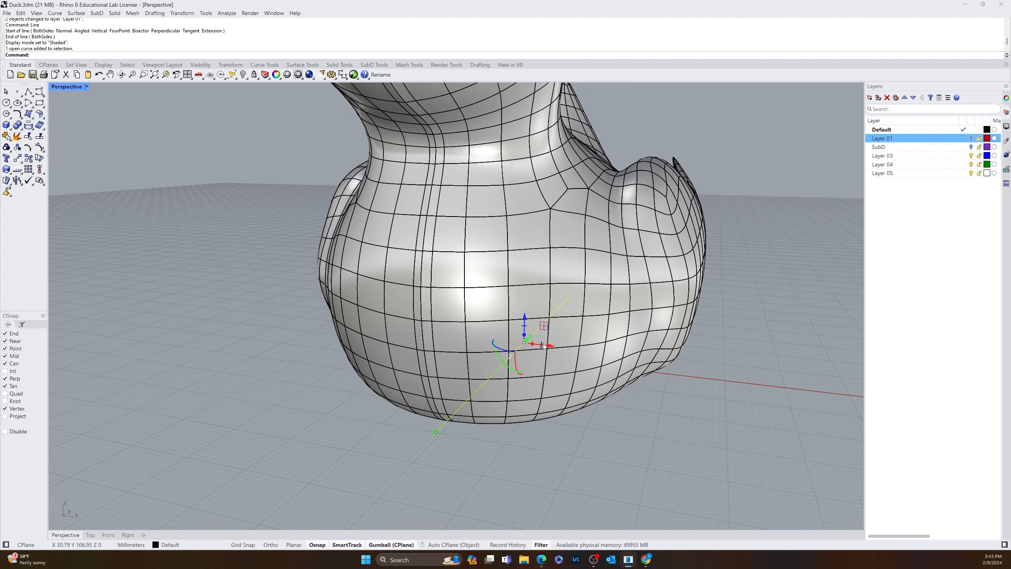
left_click_drag(541, 345, 800, 391)
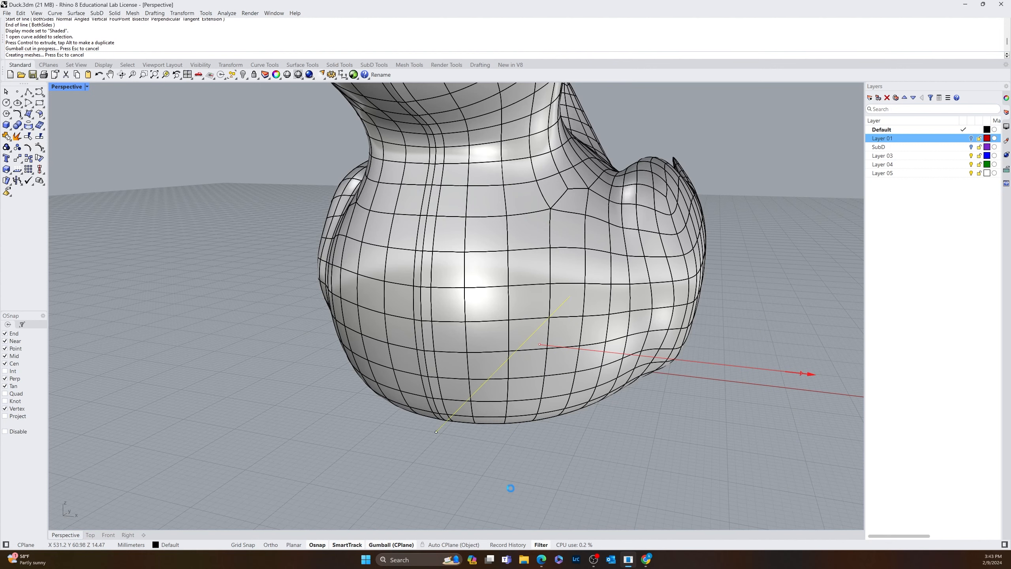
right_click_drag(510, 489, 563, 496)
left_click(566, 513)
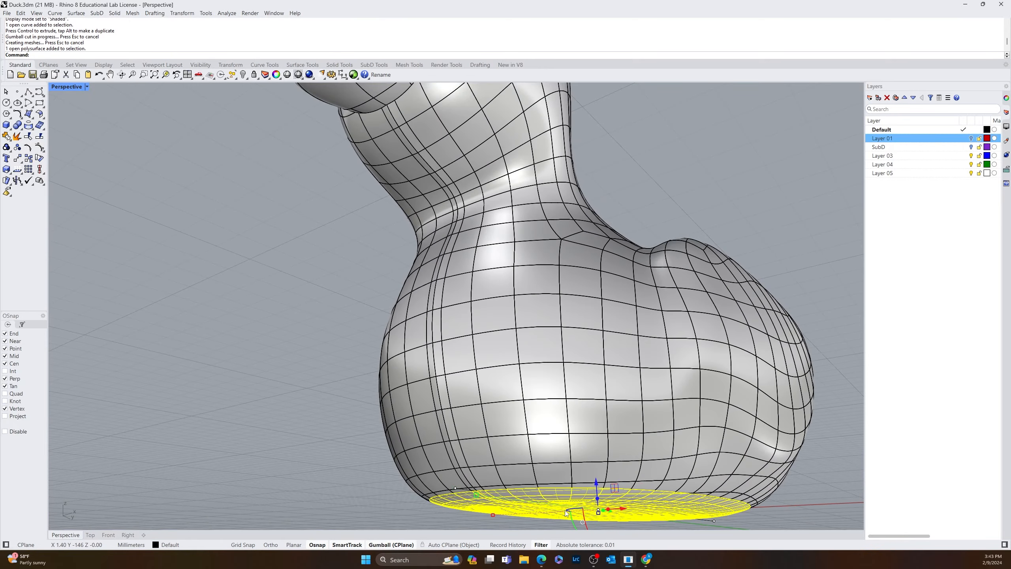
key("Delete")
- Cap the open bottom of the duck's body with a planar surface
right_click_drag(549, 531, 541, 429)
left_click(519, 452)
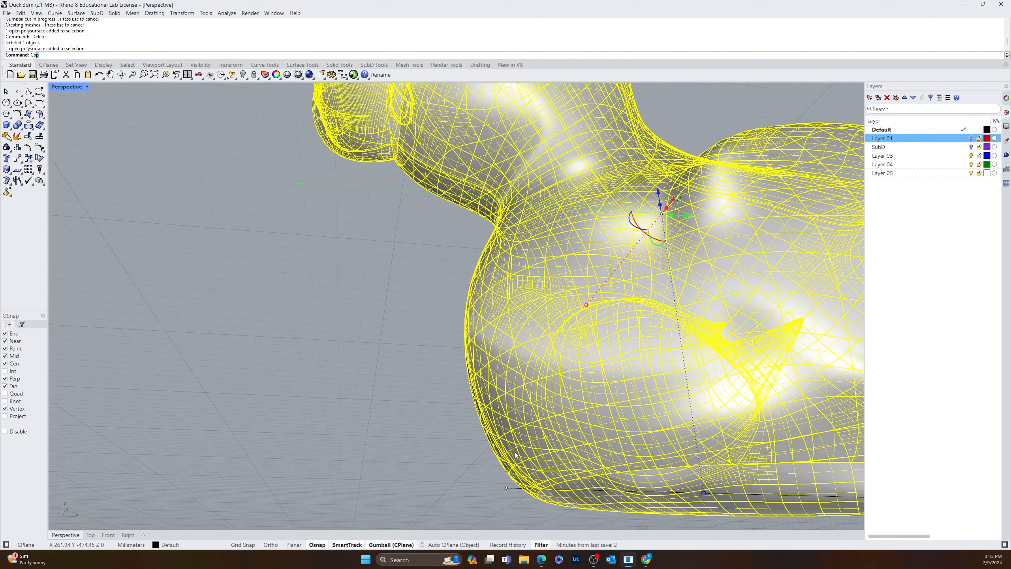
key("Return")
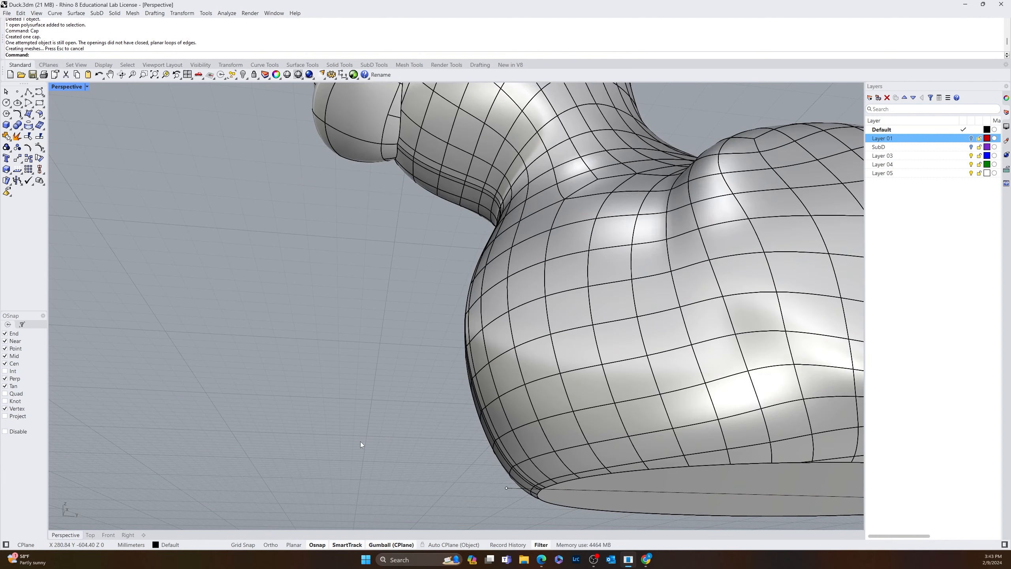
- Delete the cutting line at the duck's base
right_click_drag(361, 441, 455, 448)
scroll(507, 480, "down", 8)
right_click_drag(507, 480, 522, 499)
left_click(634, 506)
key("Delete")
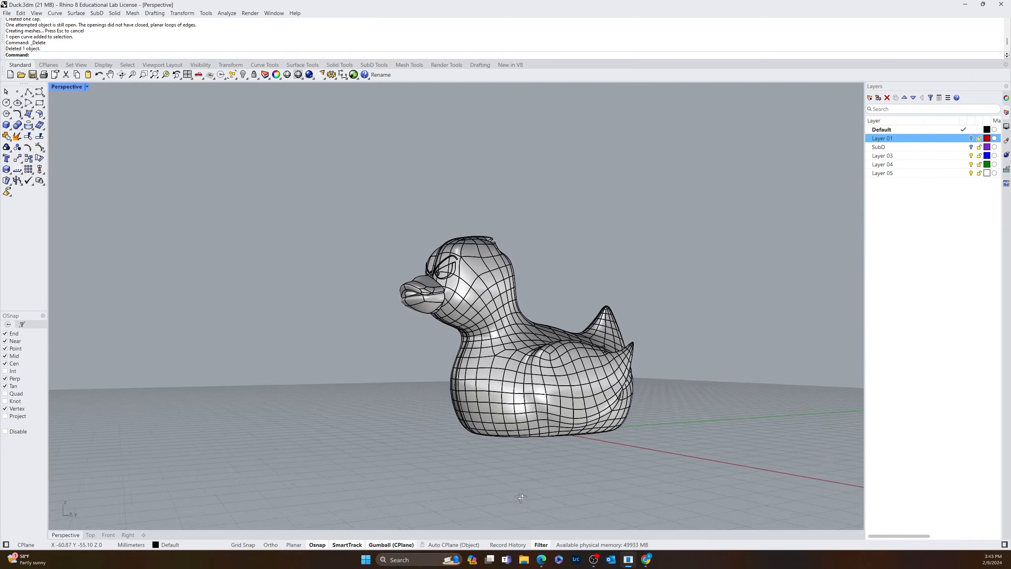
- Examine the duck with its flat base from the front and sides
scroll(489, 463, "up", 5)
right_click_drag(487, 439, 175, 450)
scroll(464, 448, "down", 6)
scroll(516, 458, "up", 7)
right_click_drag(516, 458, 498, 426)
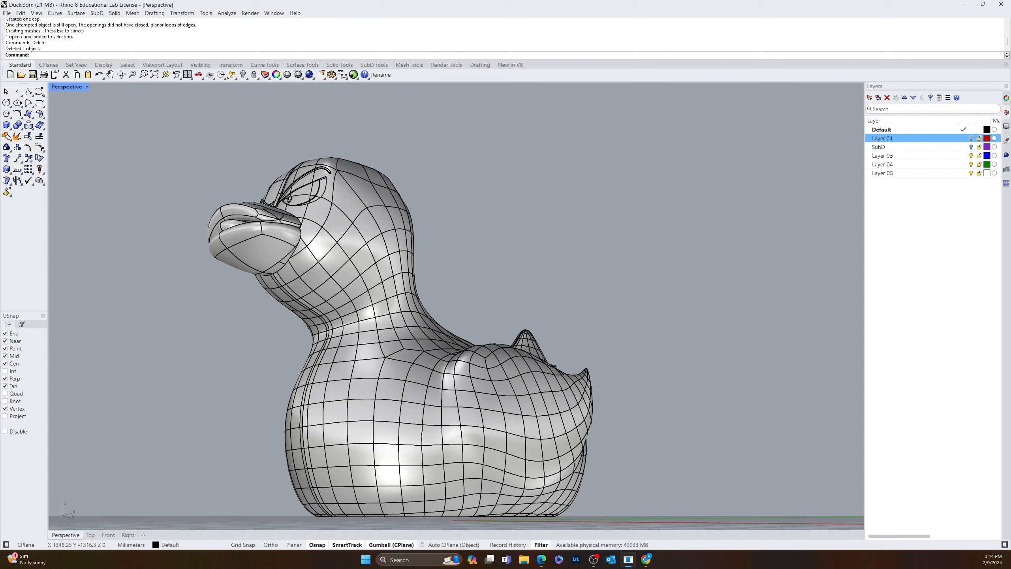
right_click_drag(150, 319, 255, 314)
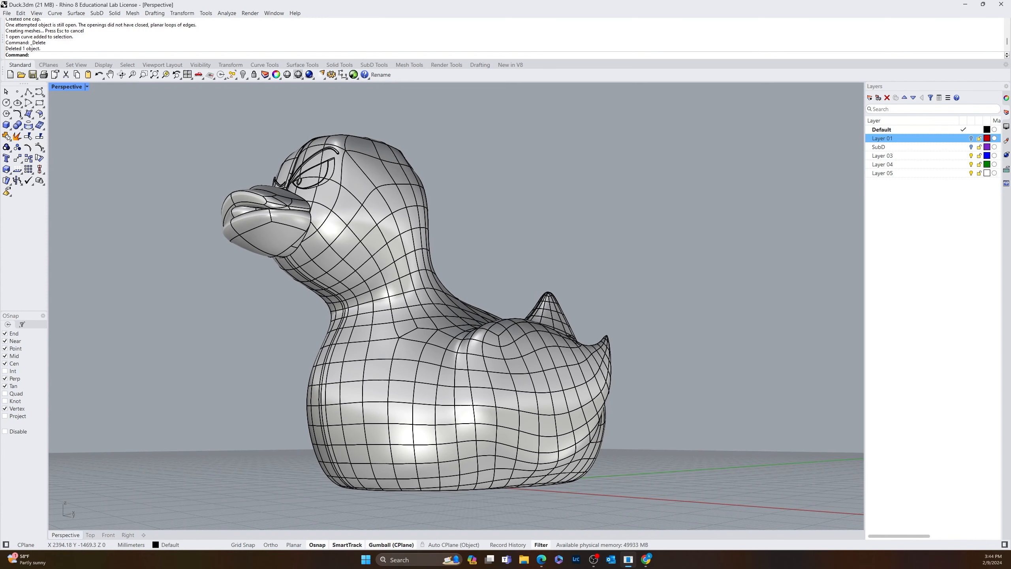